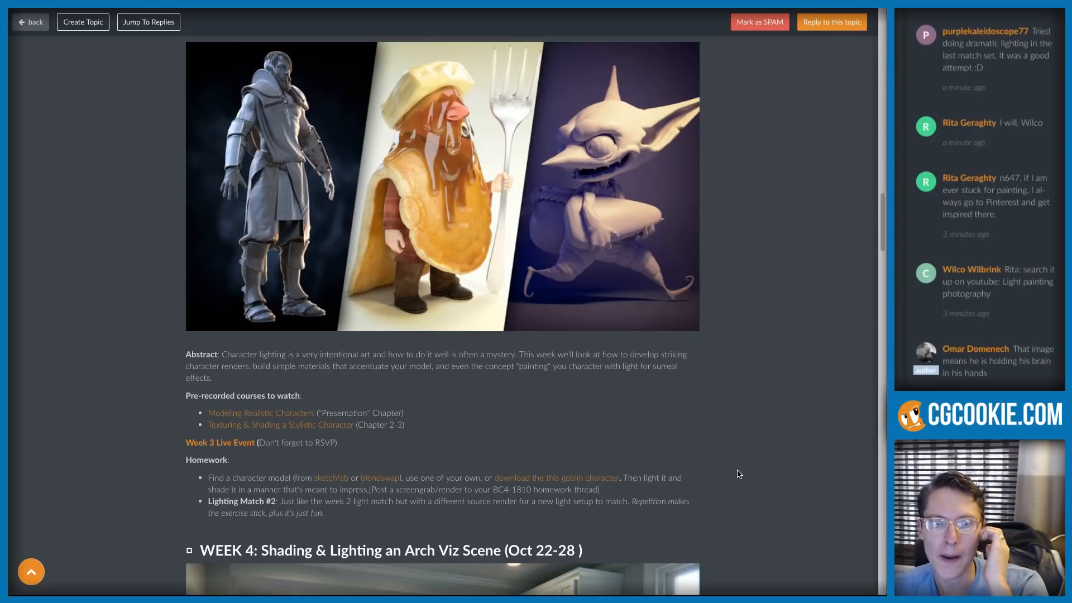
scroll(720, 472, down, 2)
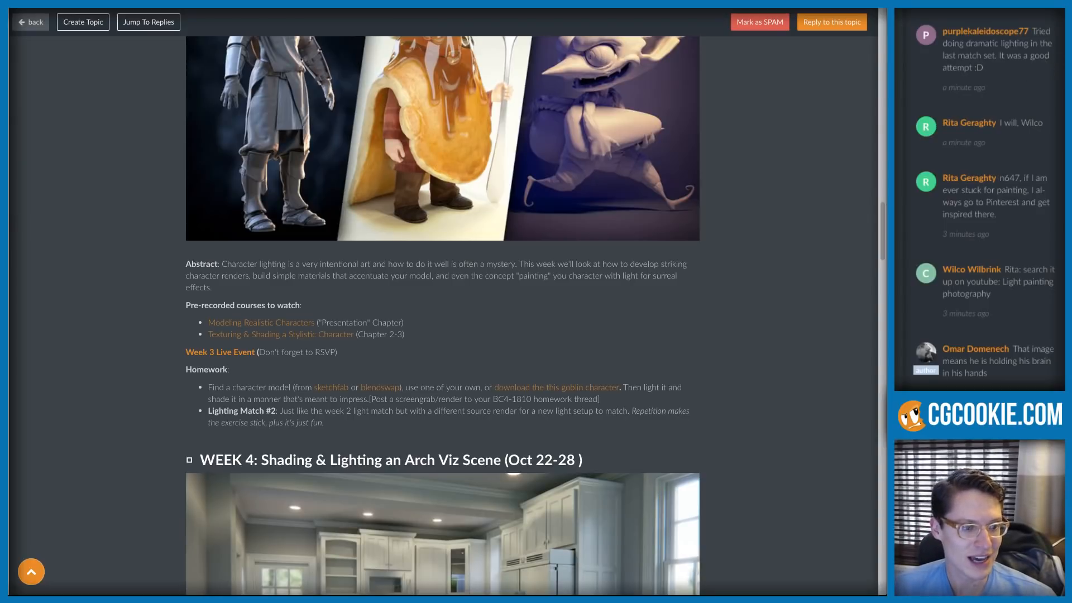
scroll(980, 199, down, 6)
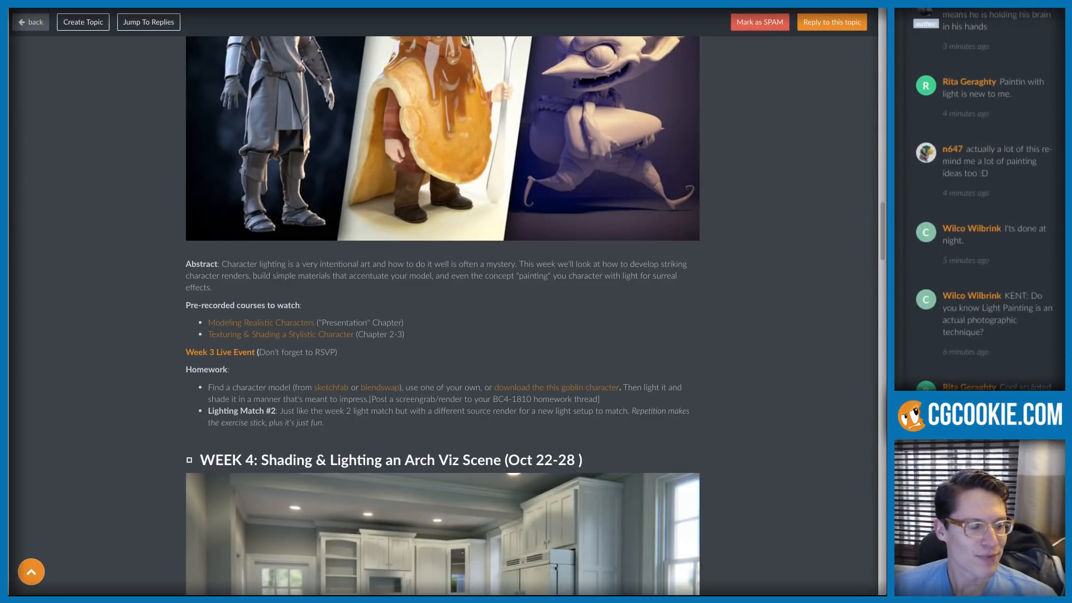
scroll(979, 200, up, 6)
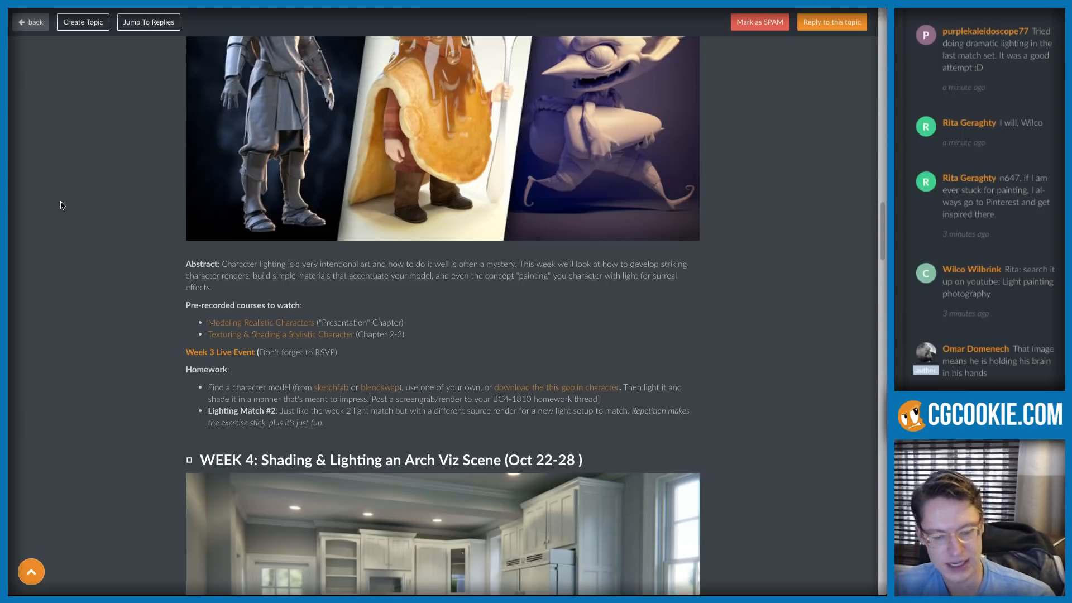
- Switch to Blender and open the file char-rendering_00.blend
key(super+Tab)
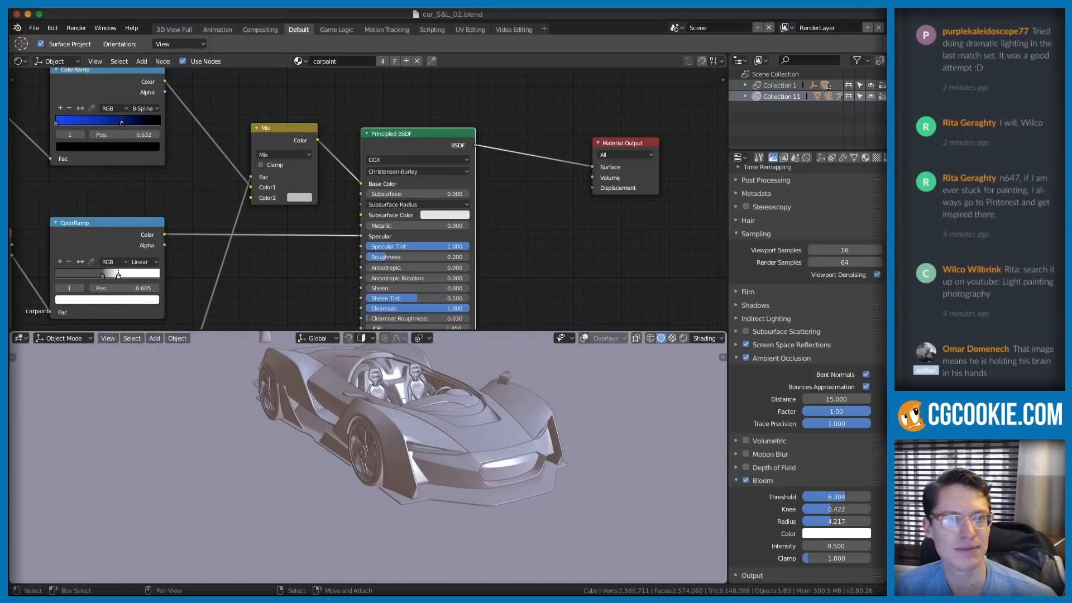
click(34, 28)
mouse_move(50, 68)
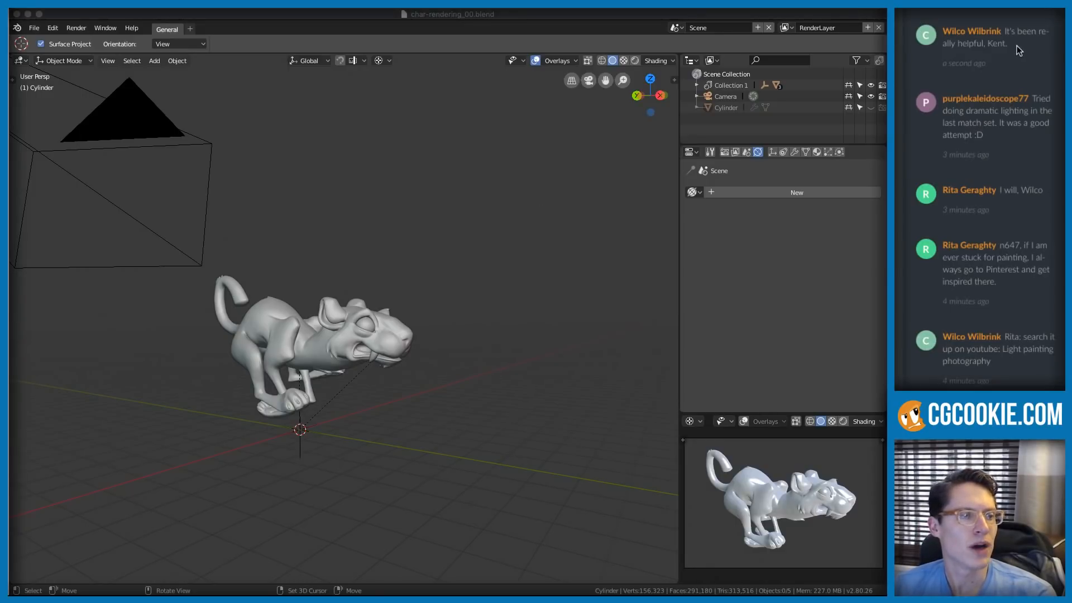
click(426, 203)
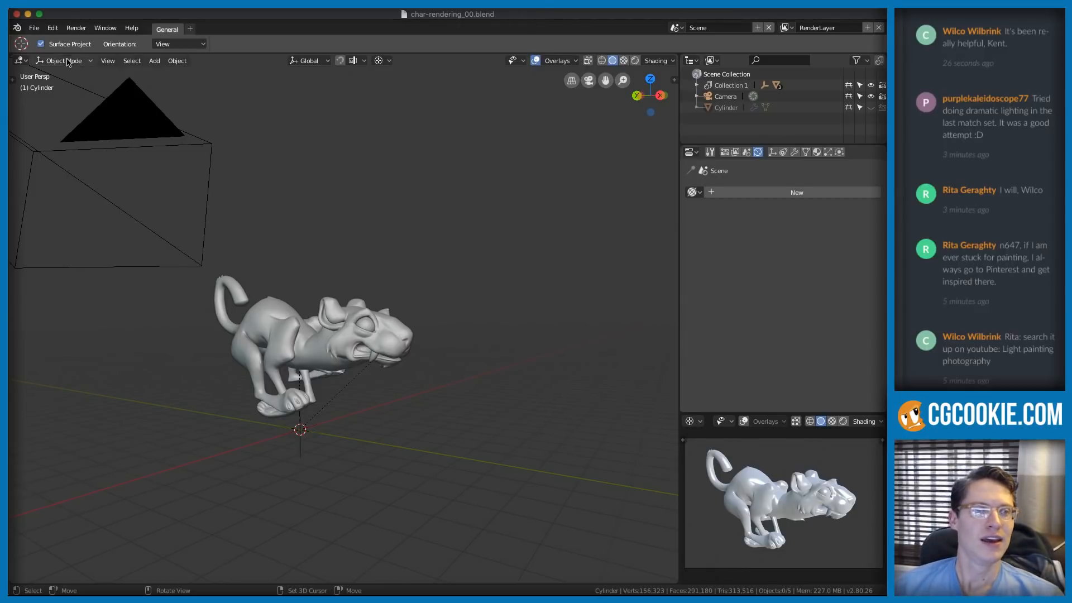
- Switch the scene's render engine to Eevee and back to Cycles
scroll(413, 256, up, 2)
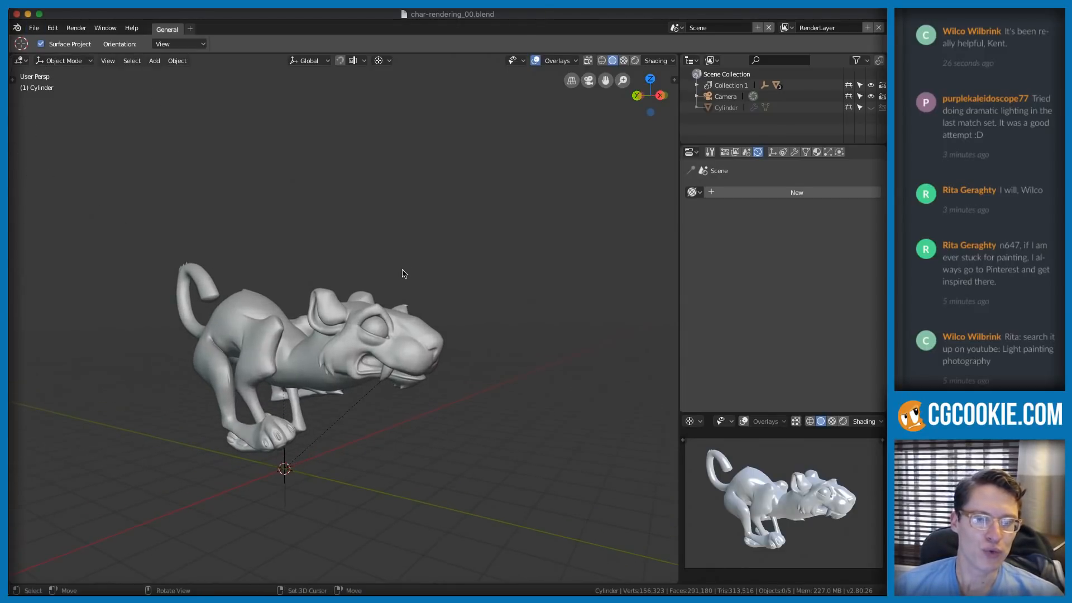
scroll(468, 282, up, 2)
middle_drag(426, 275, 464, 281)
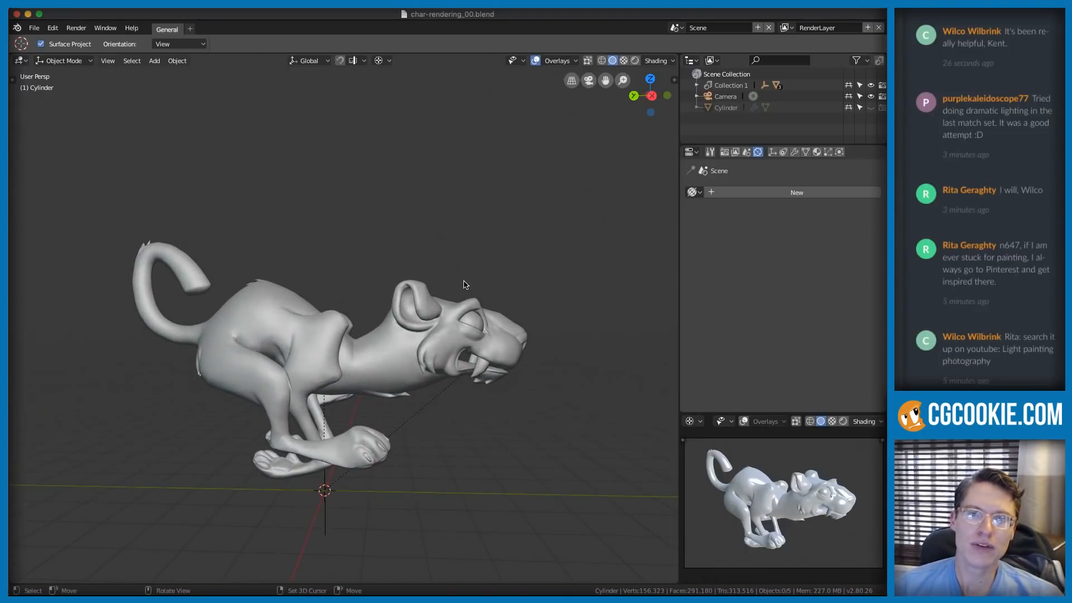
click(724, 151)
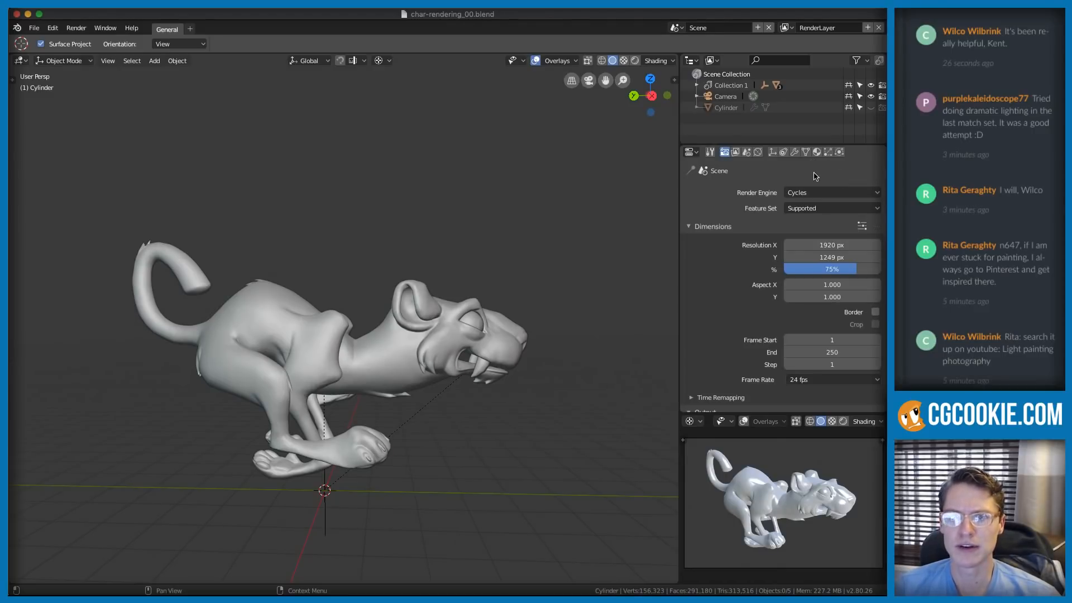
click(814, 195)
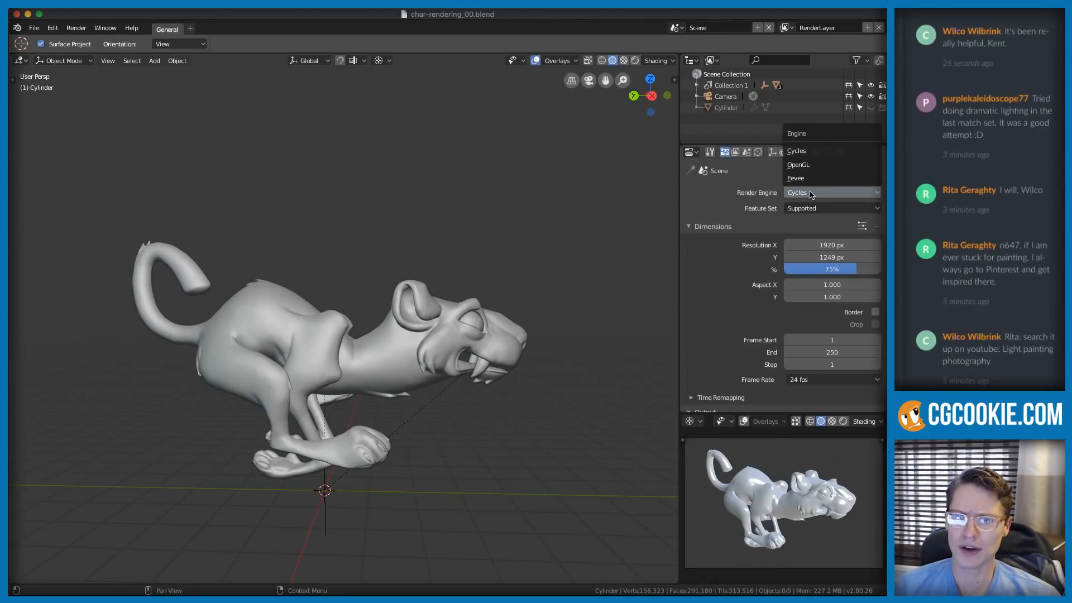
click(809, 179)
click(807, 193)
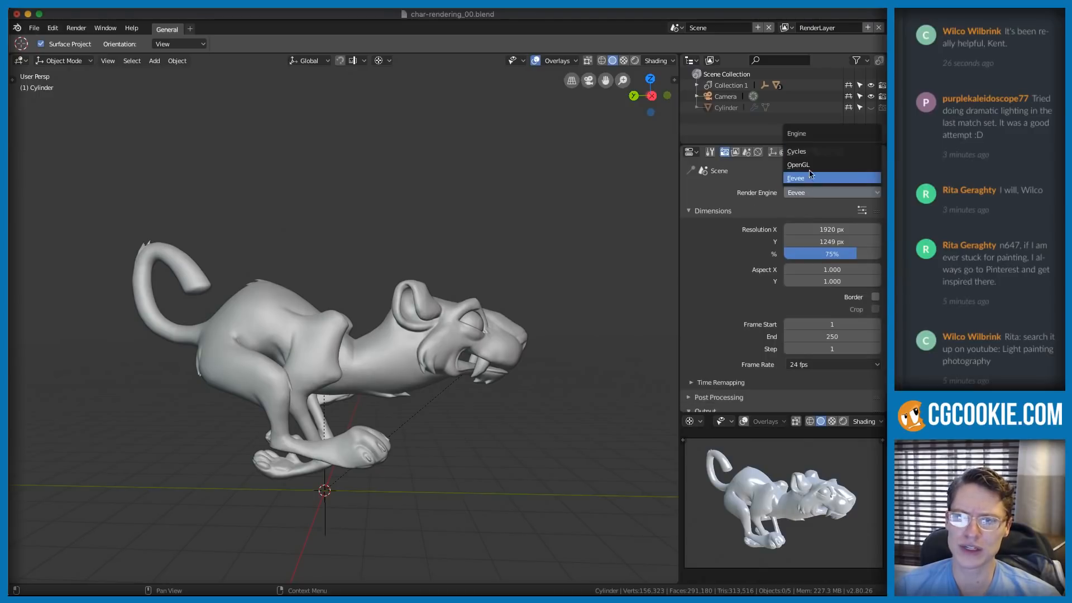
click(808, 152)
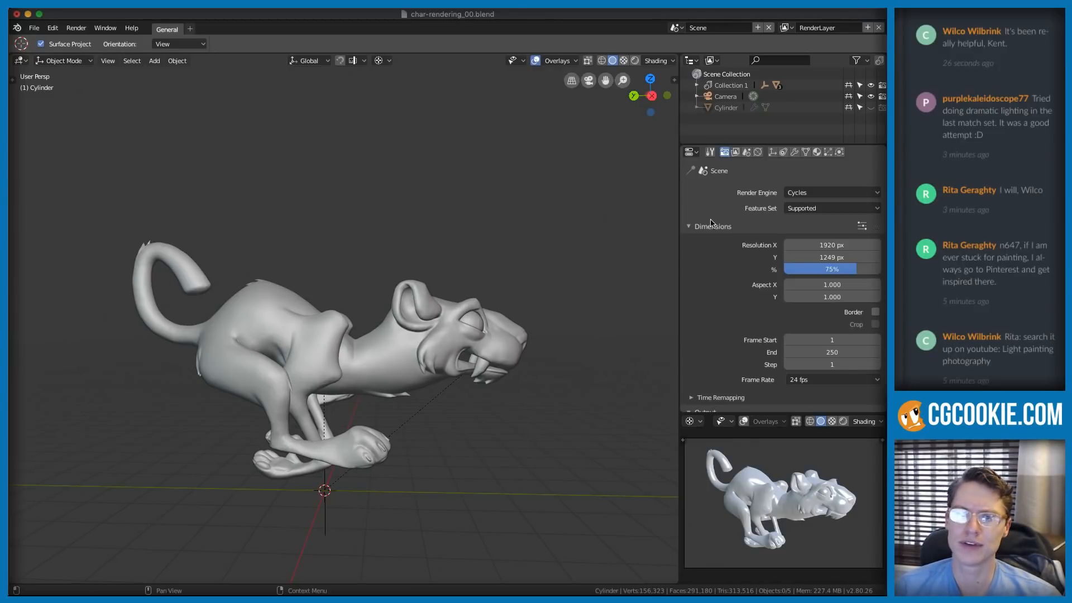
- Set the small camera preview of the creature to rendered shading, enlarging or shrinking its area slightly as needed
scroll(714, 226, down, 10)
scroll(715, 226, down, 4)
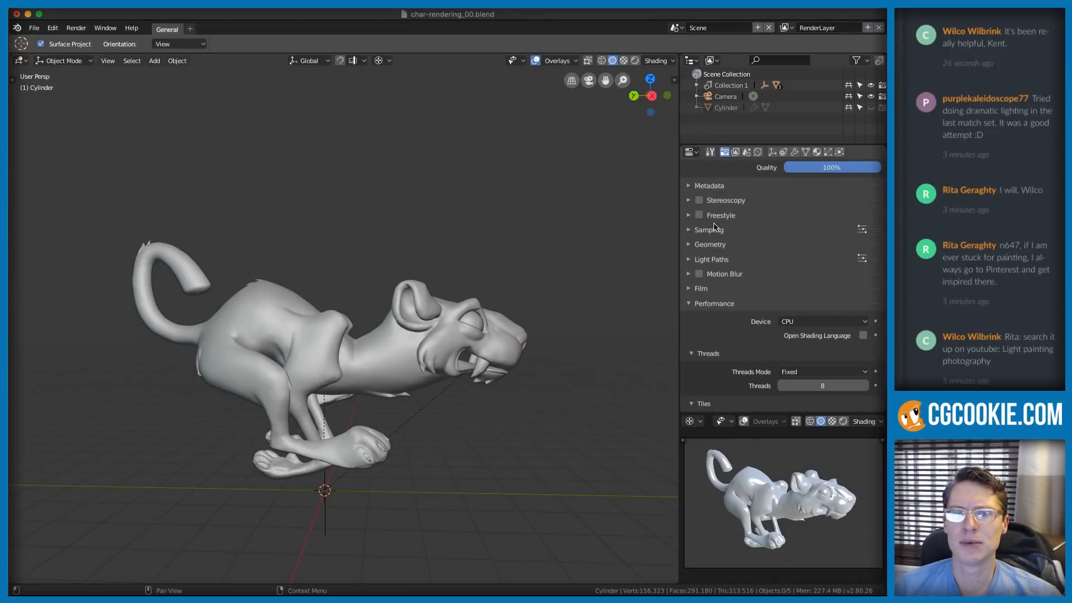
scroll(714, 226, down, 4)
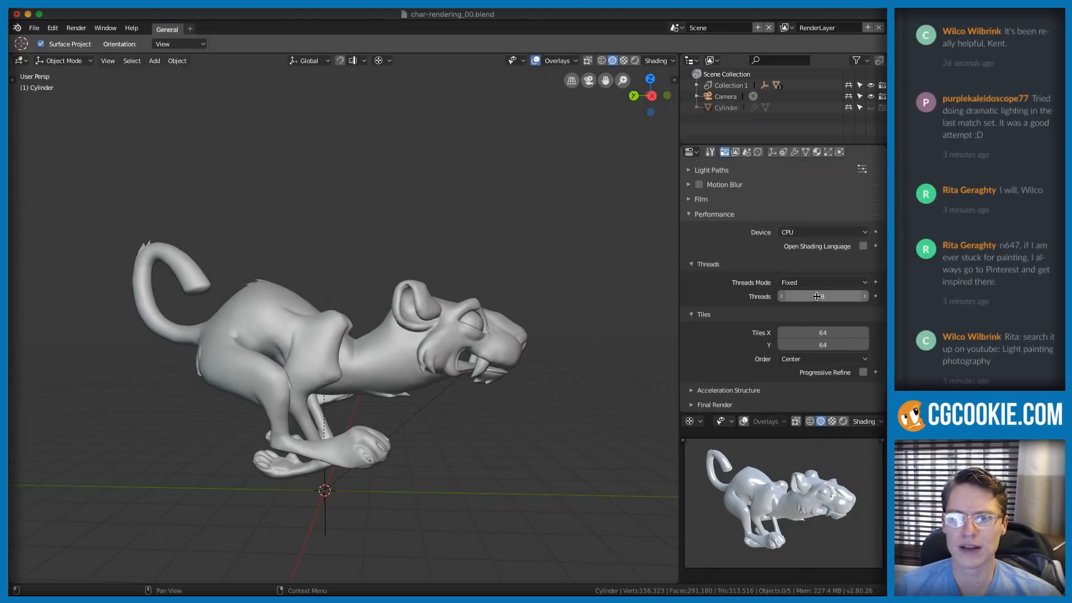
scroll(748, 282, up, 10)
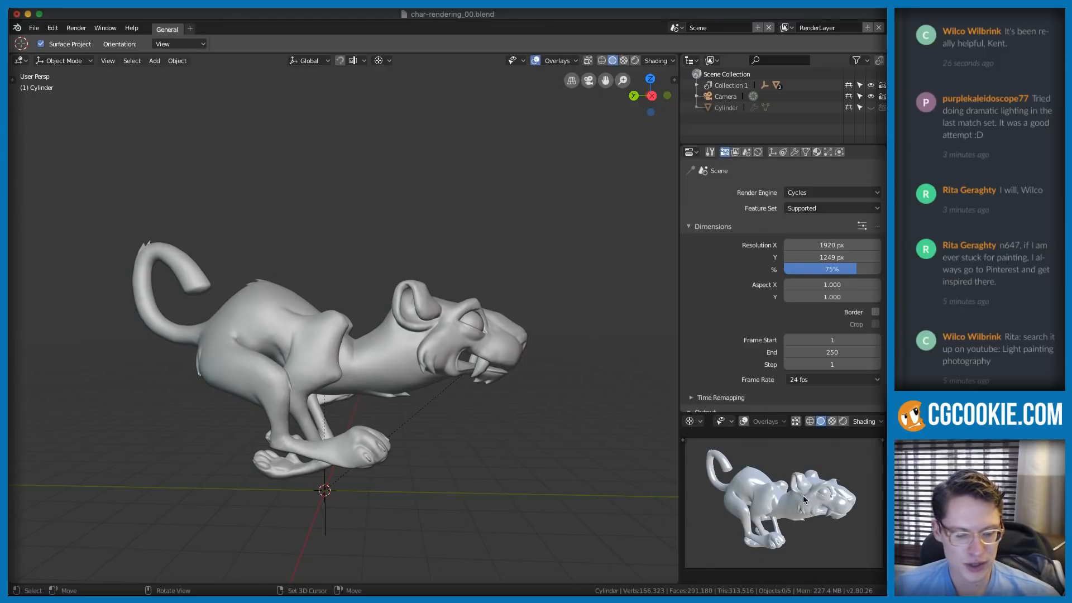
drag(756, 416, 754, 417)
key(shift+z)
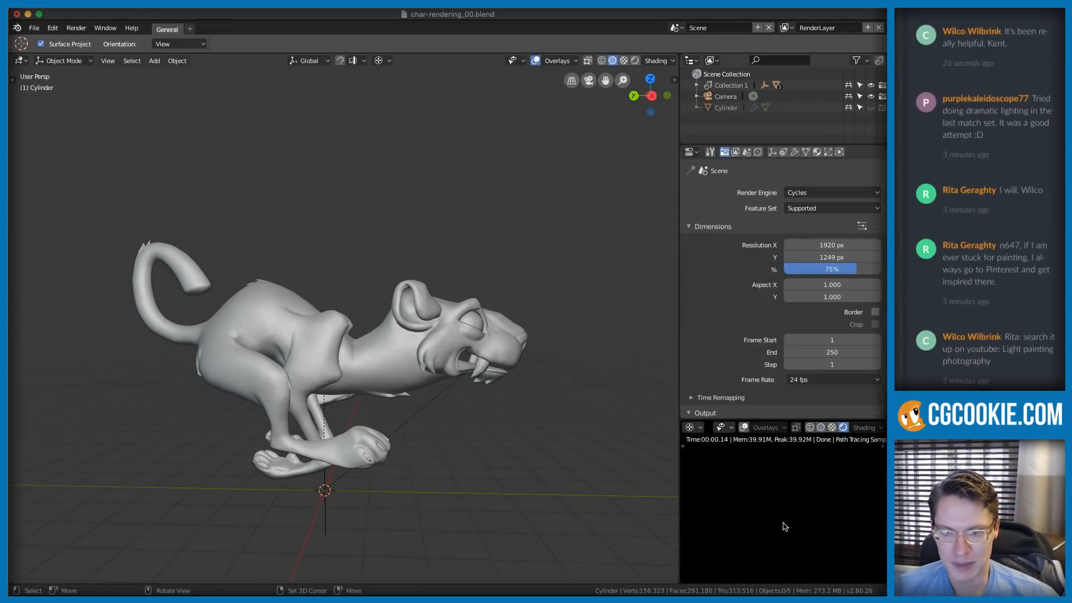
scroll(405, 235, down, 5)
key(shift+a)
key(Escape)
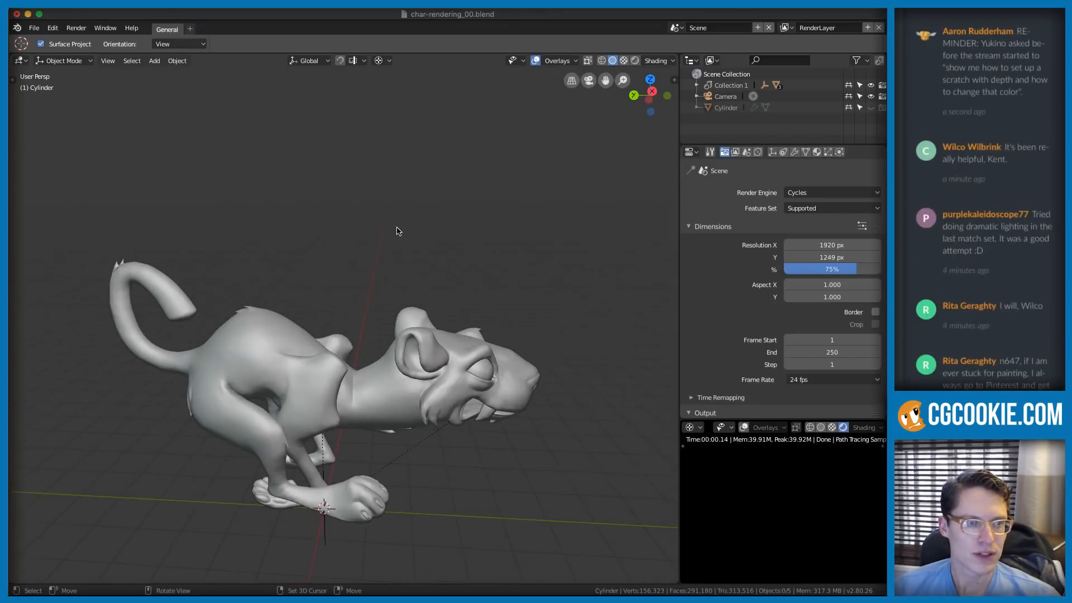
scroll(168, 244, down, 2)
click(1032, 93)
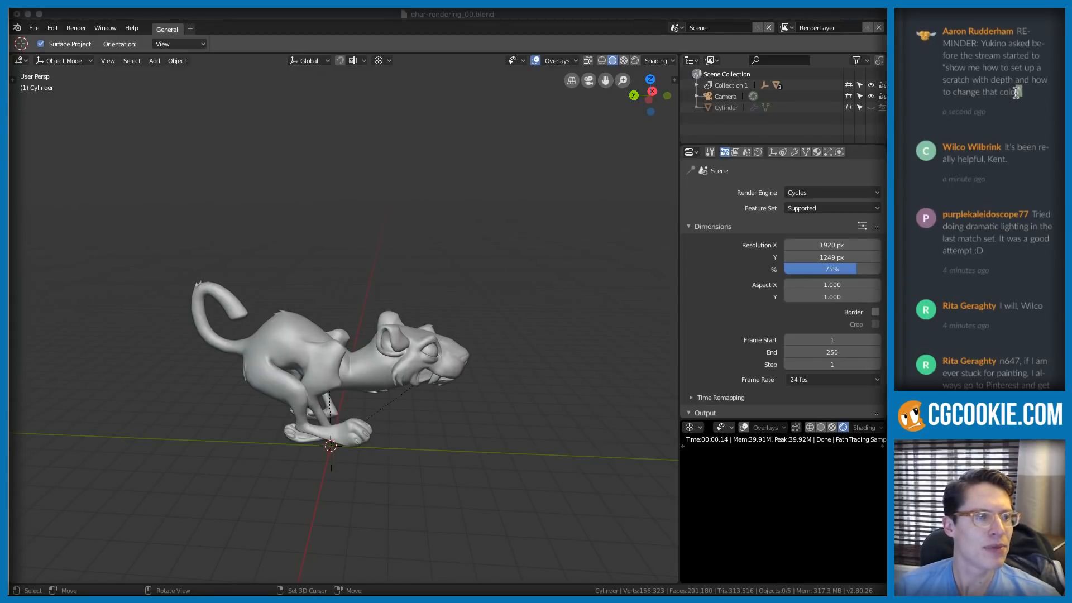
drag(1022, 92, 944, 66)
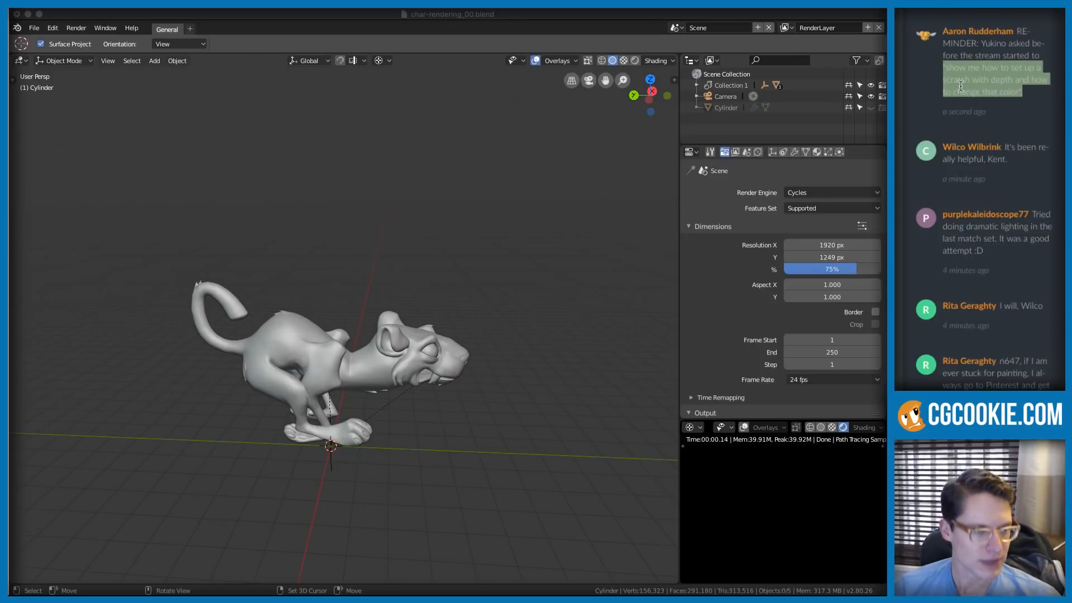
click(1029, 89)
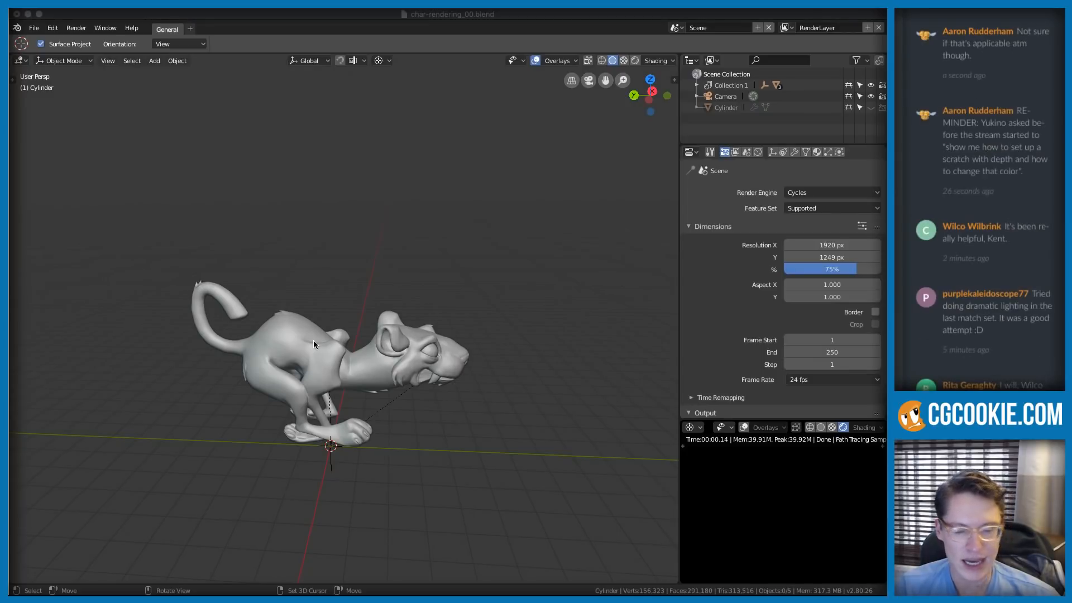
click(421, 256)
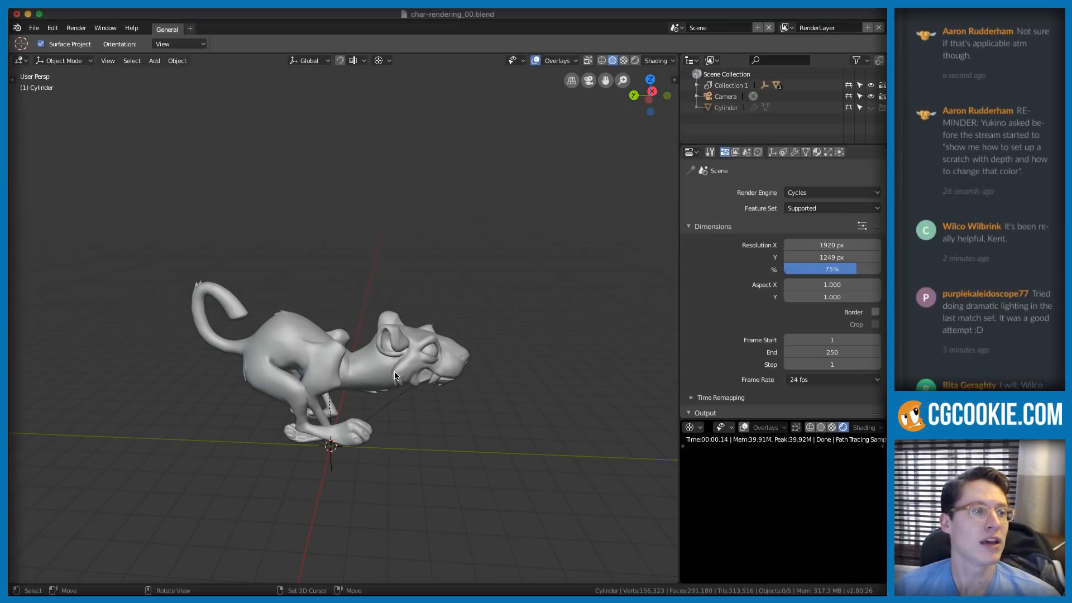
ctrl+middle_drag(394, 359, 386, 394)
middle_drag(386, 394, 399, 248)
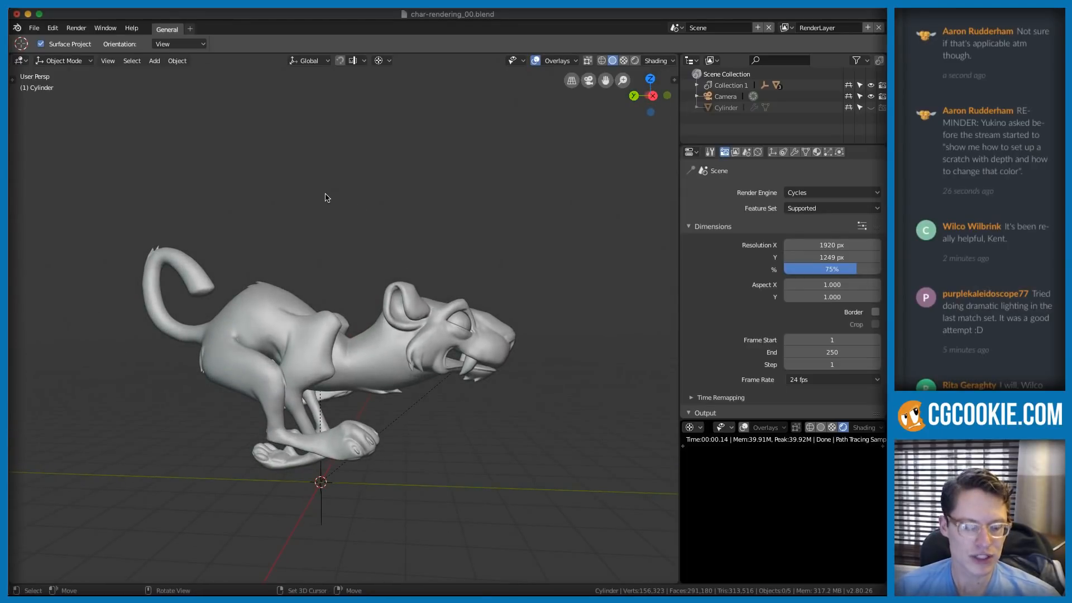
- Add an area light to the scene at the 3D cursor
key(shift+a)
mouse_move(283, 252)
mouse_move(282, 288)
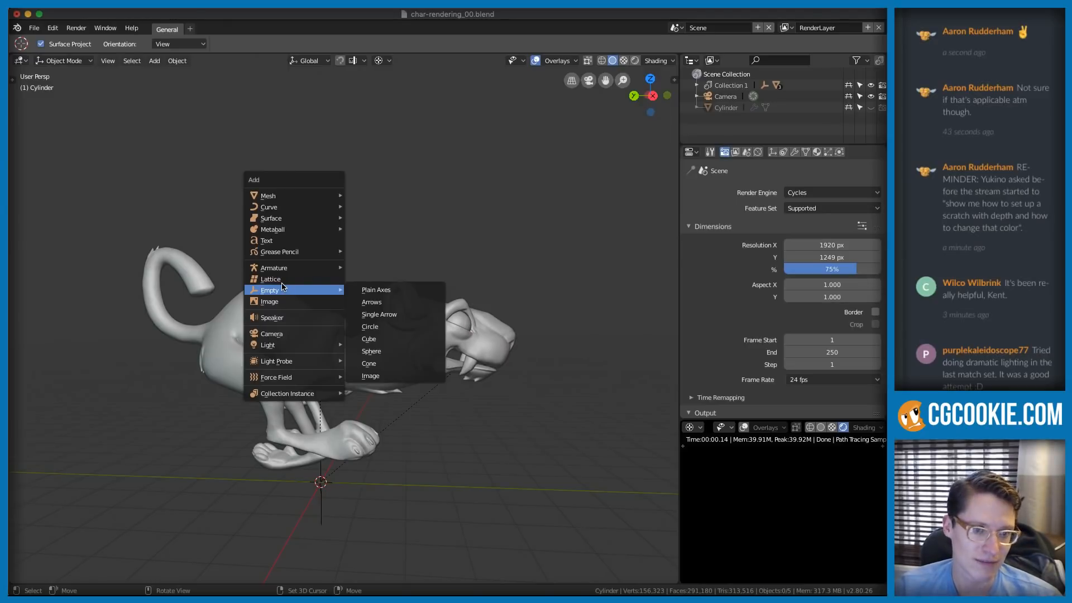
mouse_move(296, 345)
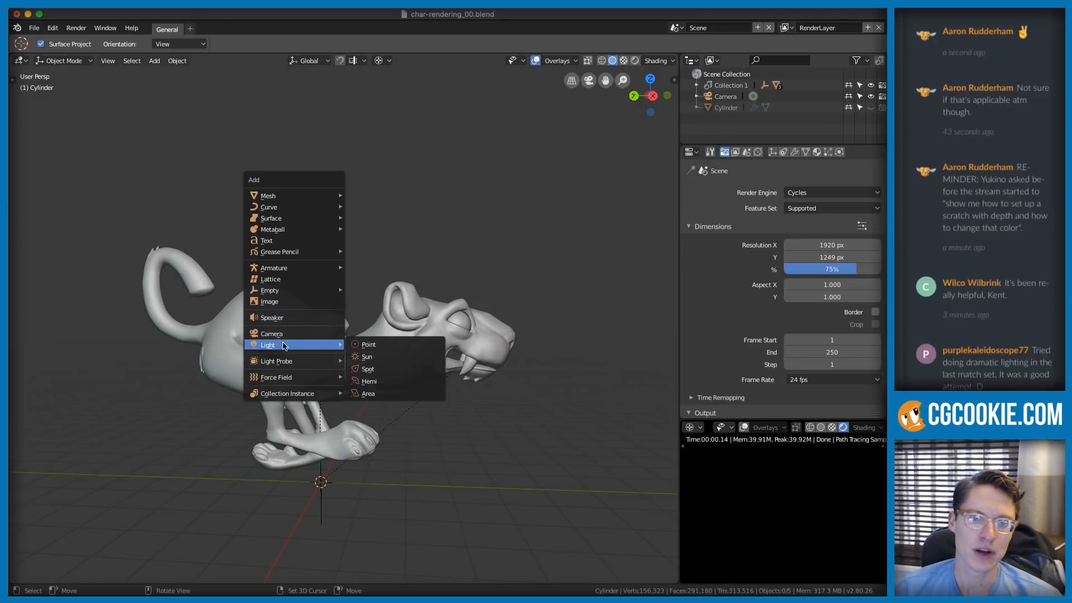
click(400, 391)
- Rotate the area light until it points horizontally across the scene, and briefly hide and restore it to compare its effect
middle_drag(431, 353, 67, 498)
click(28, 461)
middle_drag(446, 310, 506, 335)
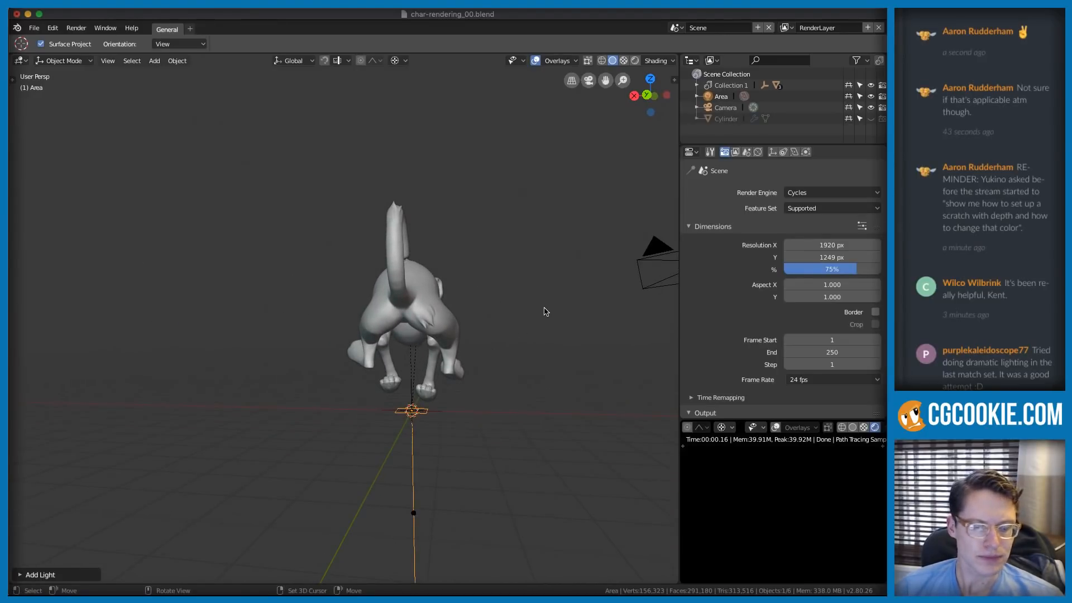
key(r)
key(x)
right_click(552, 350)
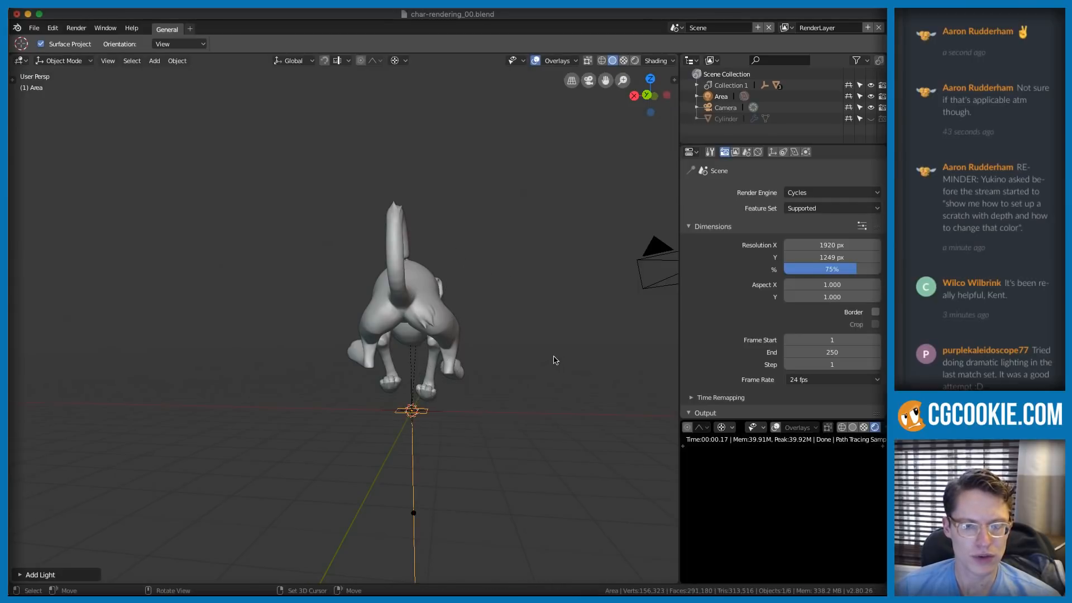
key(r)
click(514, 287)
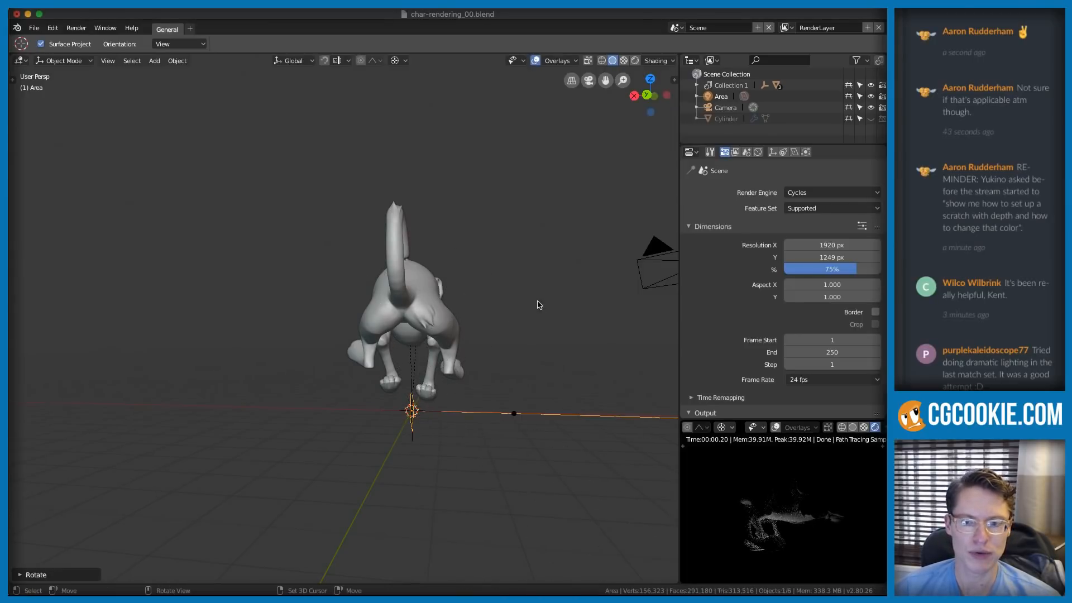
key(h)
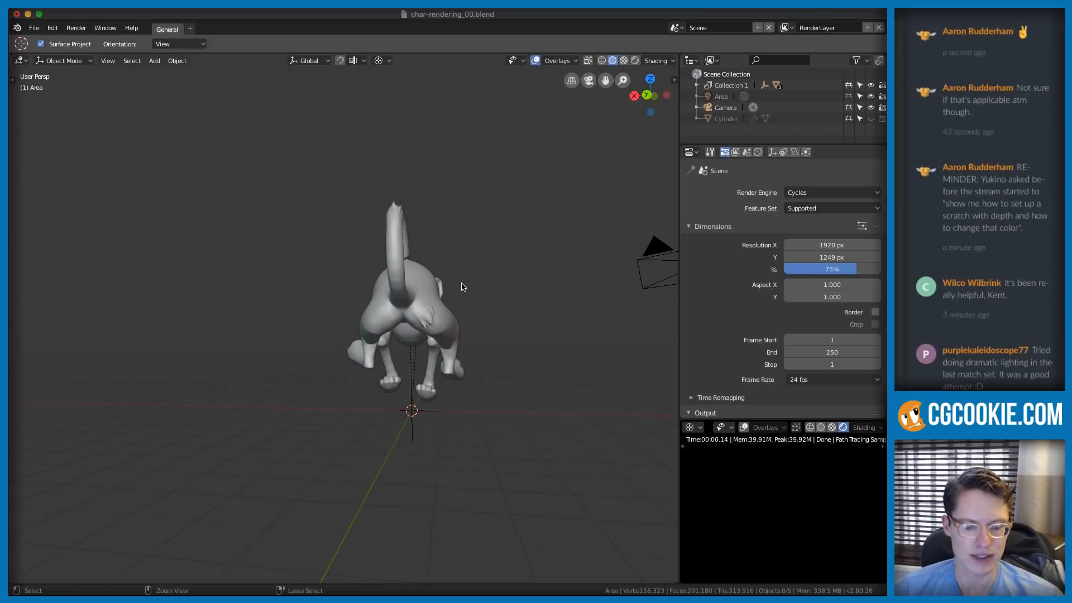
key(alt+h)
- Move the area light above the ground to the creature's far side, opposite the camera
key(g)
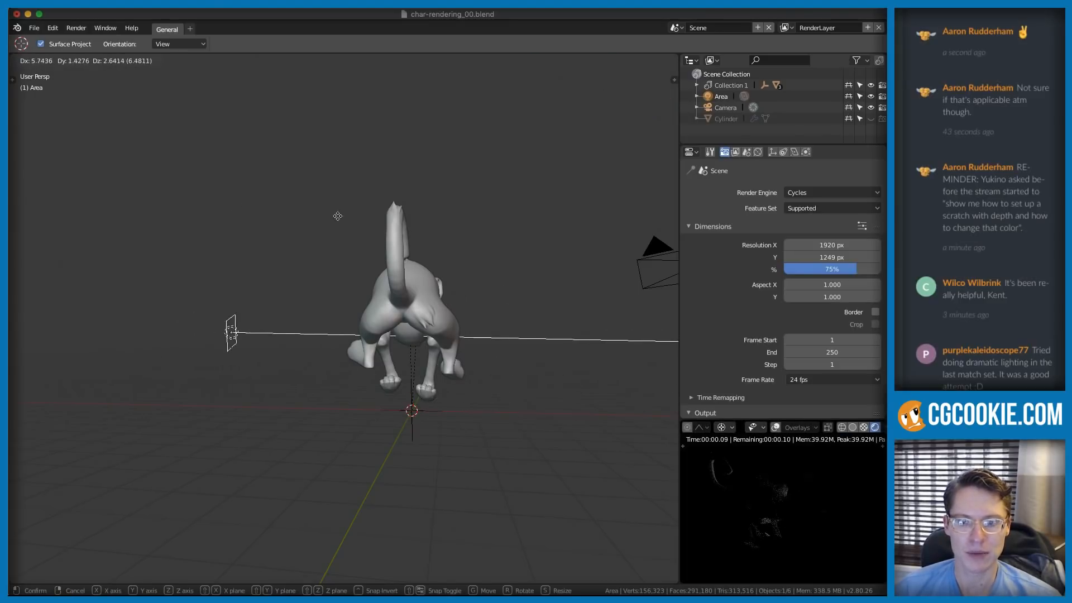
click(349, 216)
middle_drag(484, 230, 364, 241)
key(g)
click(338, 266)
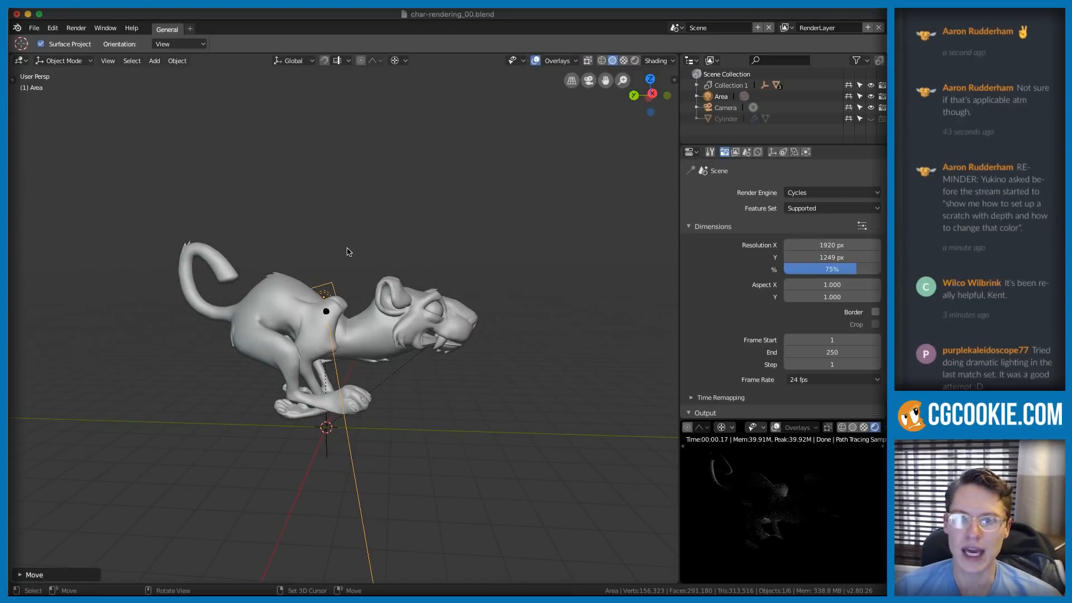
mouse_move(331, 275)
middle_down()
mouse_move(333, 290)
mouse_move(330, 279)
middle_up()
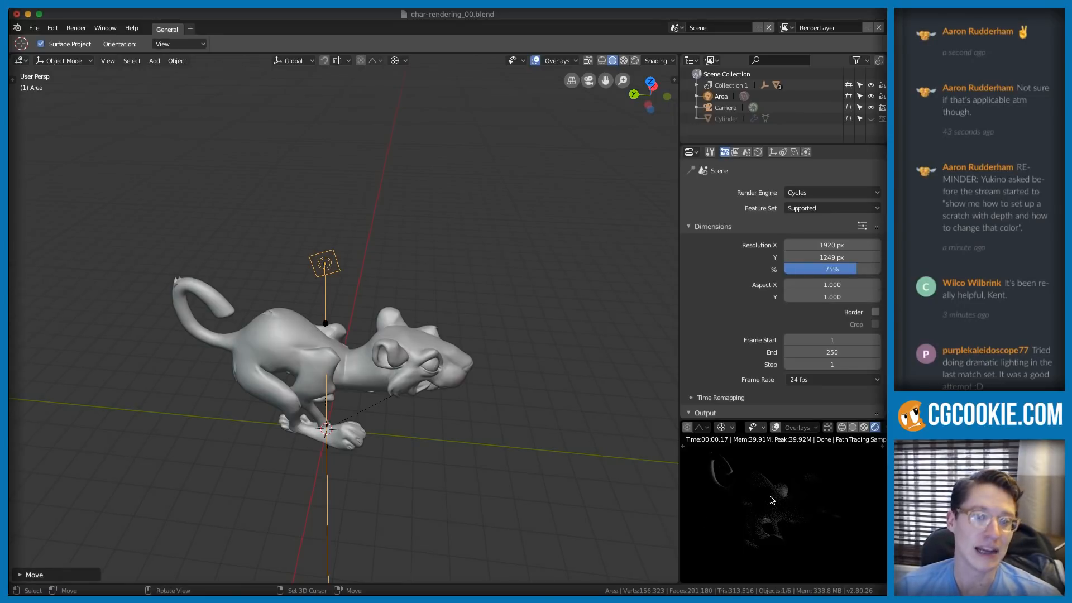
- Open the area light's shape, size and emission settings
click(793, 152)
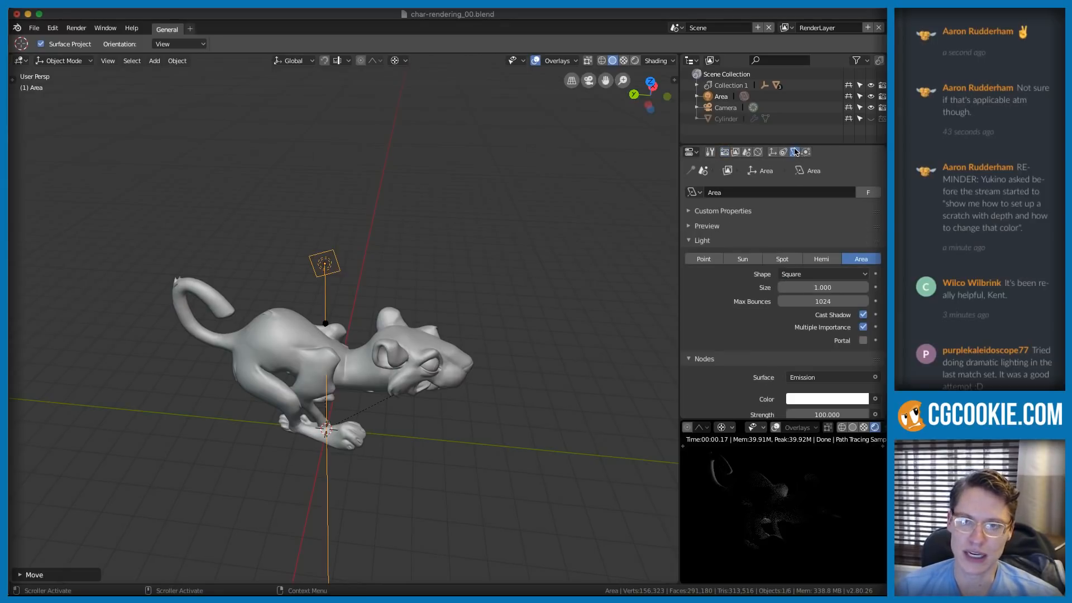
click(783, 153)
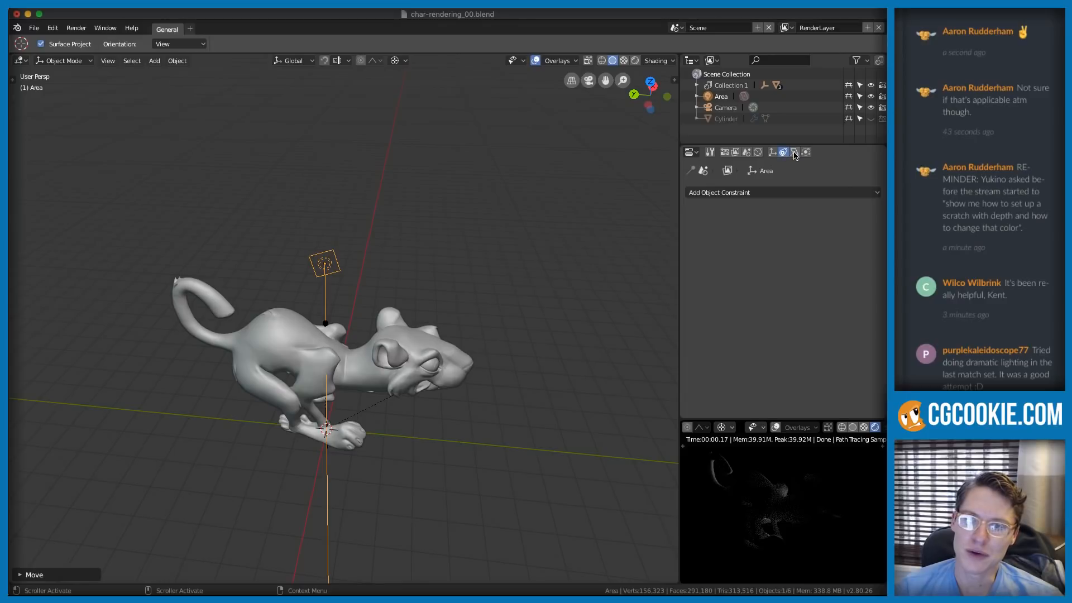
click(794, 153)
click(783, 154)
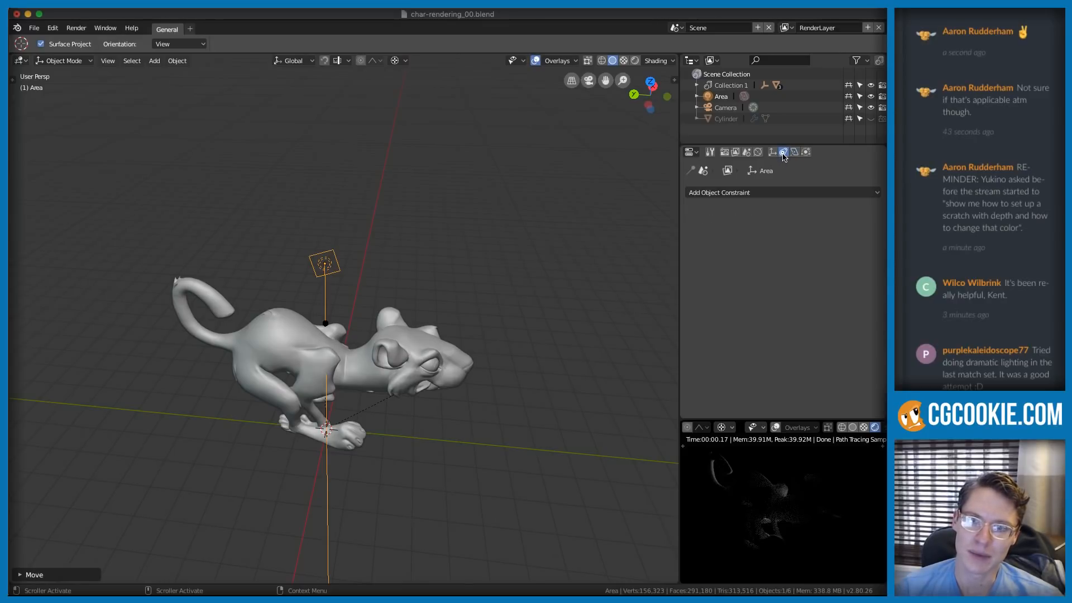
click(794, 153)
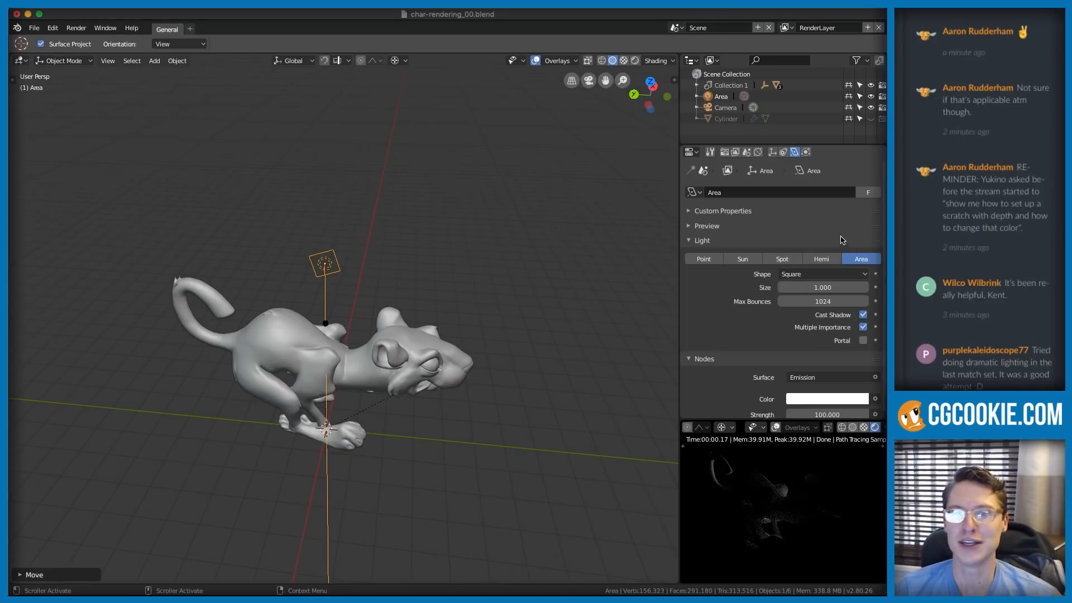
- Try enlarging the area light, first to a size of 5 and then to about 13.6
scroll(829, 241, down, 1)
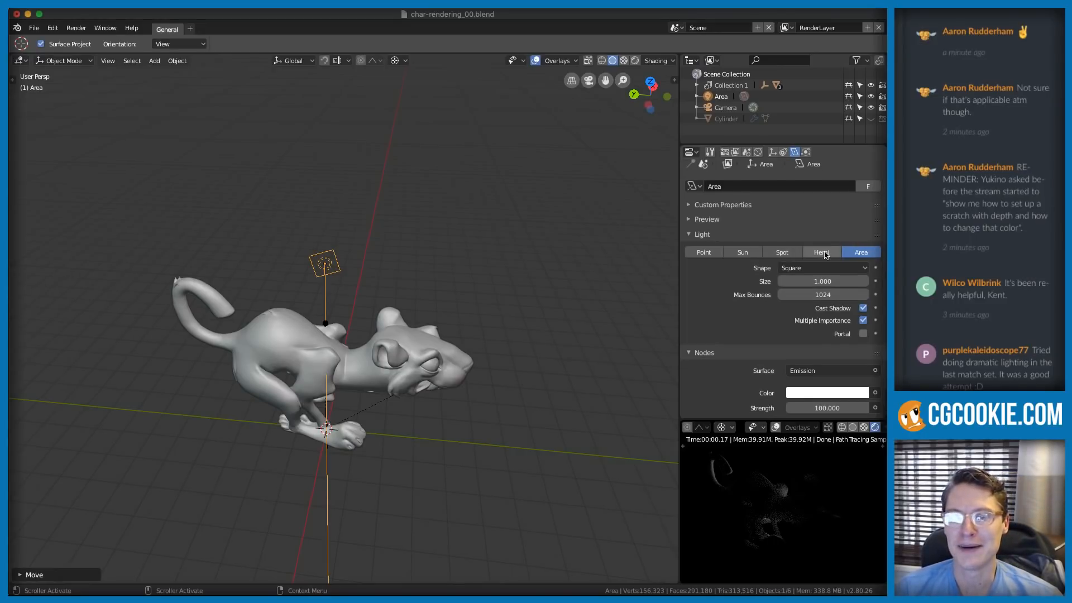
click(802, 282)
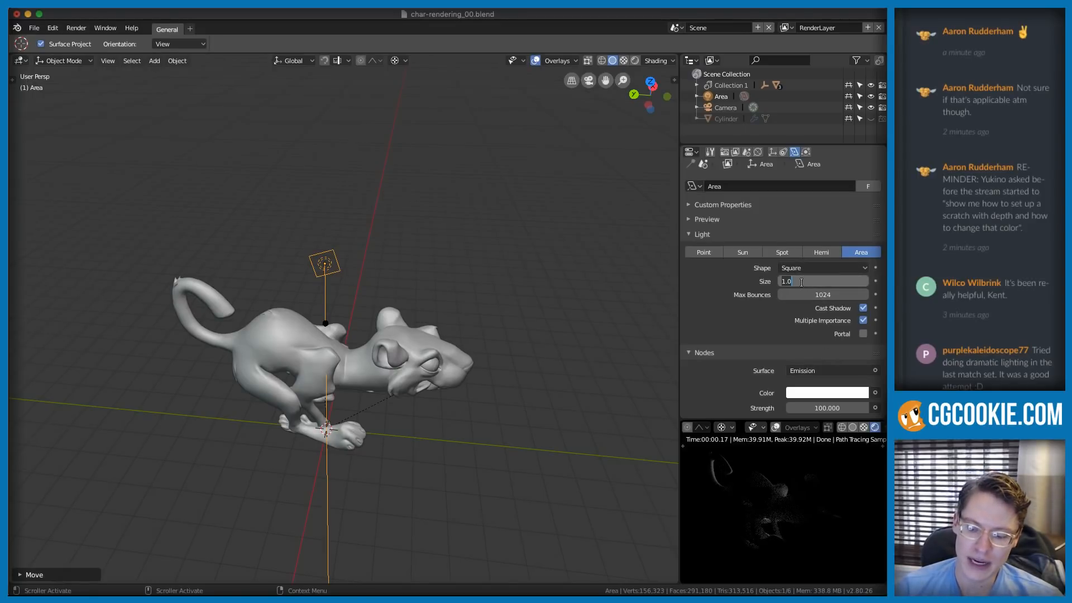
text(5)
key(Return)
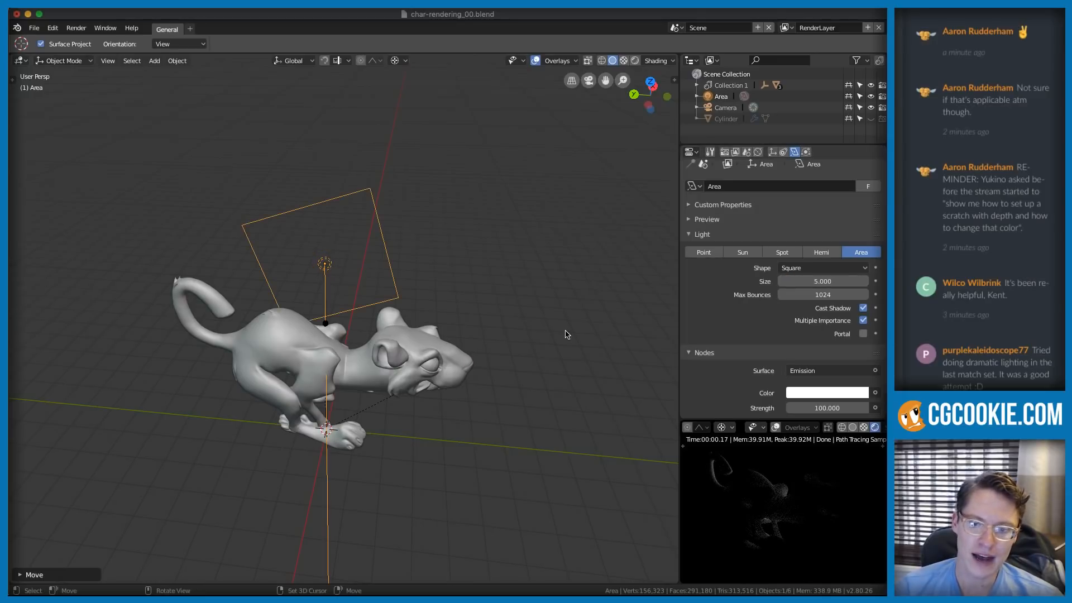
drag(819, 278, 860, 277)
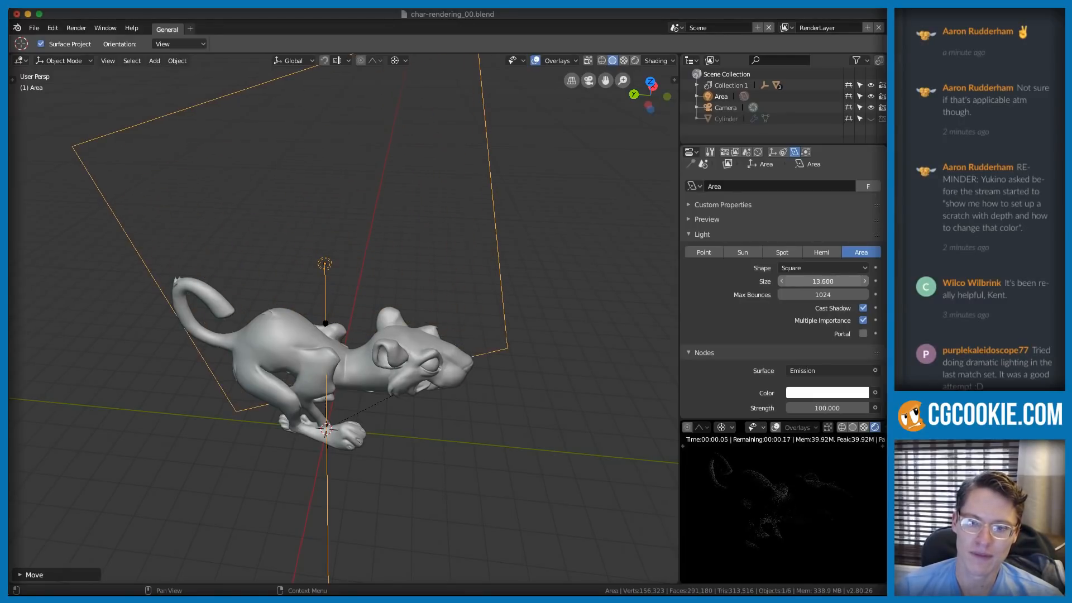
- Set the area light's size to 20 and its emission strength to 500
middle_drag(468, 259, 456, 213)
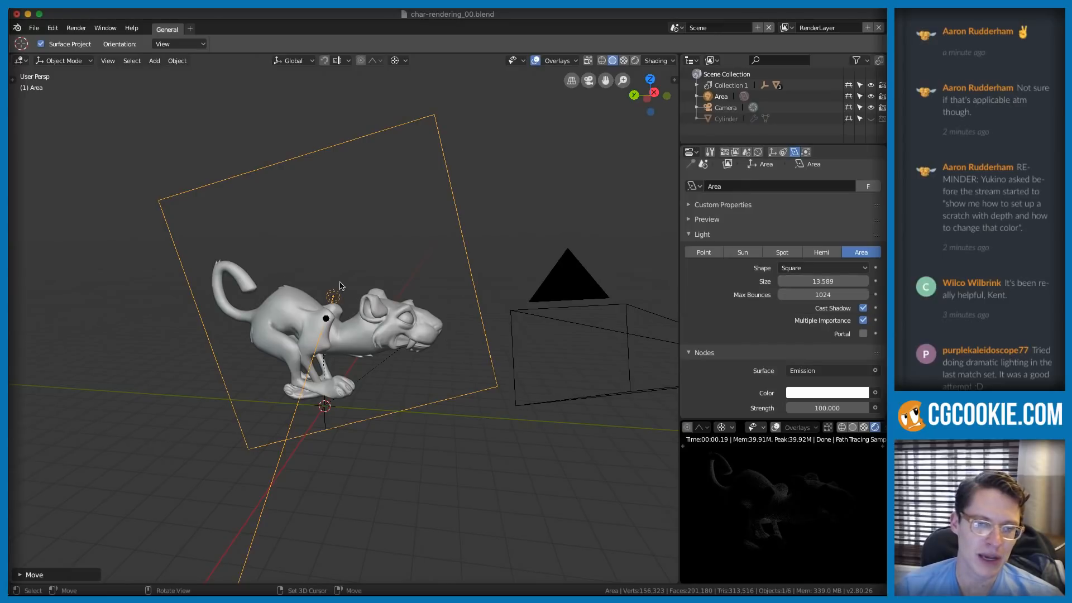
scroll(387, 306, up, 4)
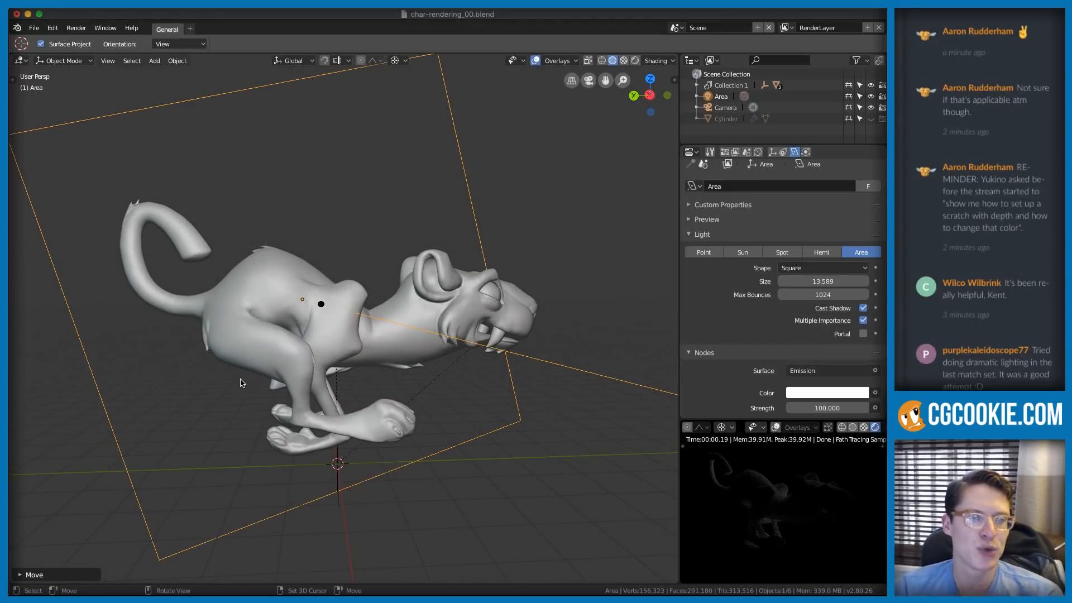
click(809, 281)
text(20)
key(Return)
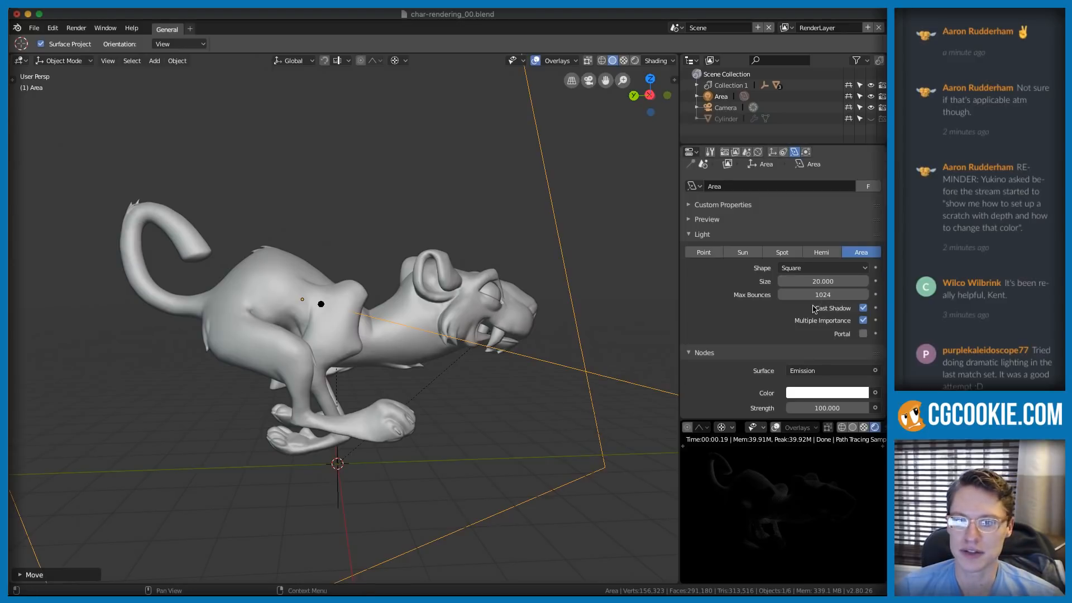
click(818, 404)
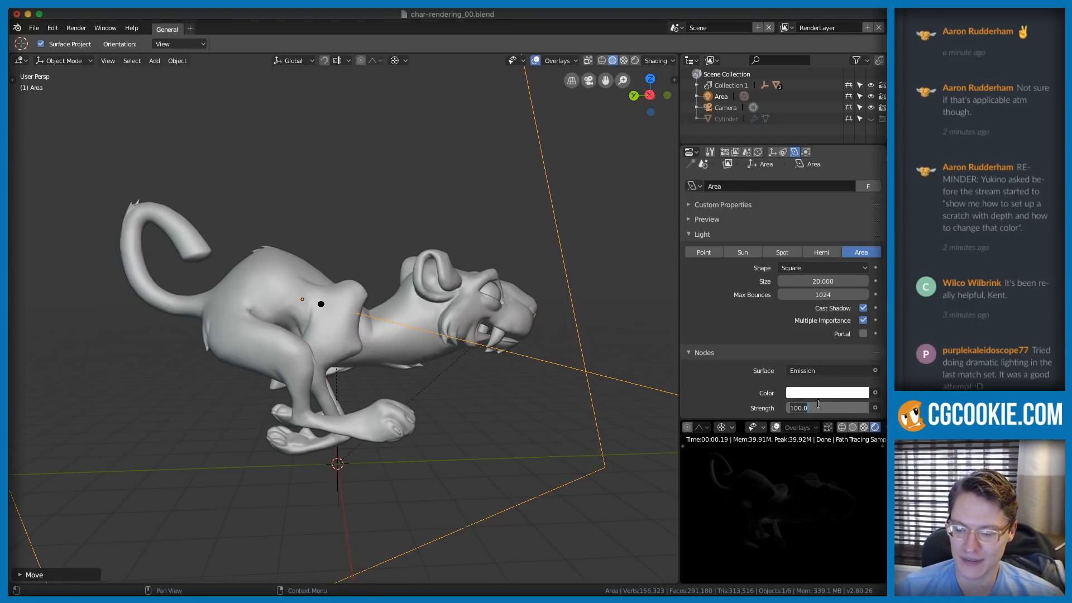
text(500)
key(Return)
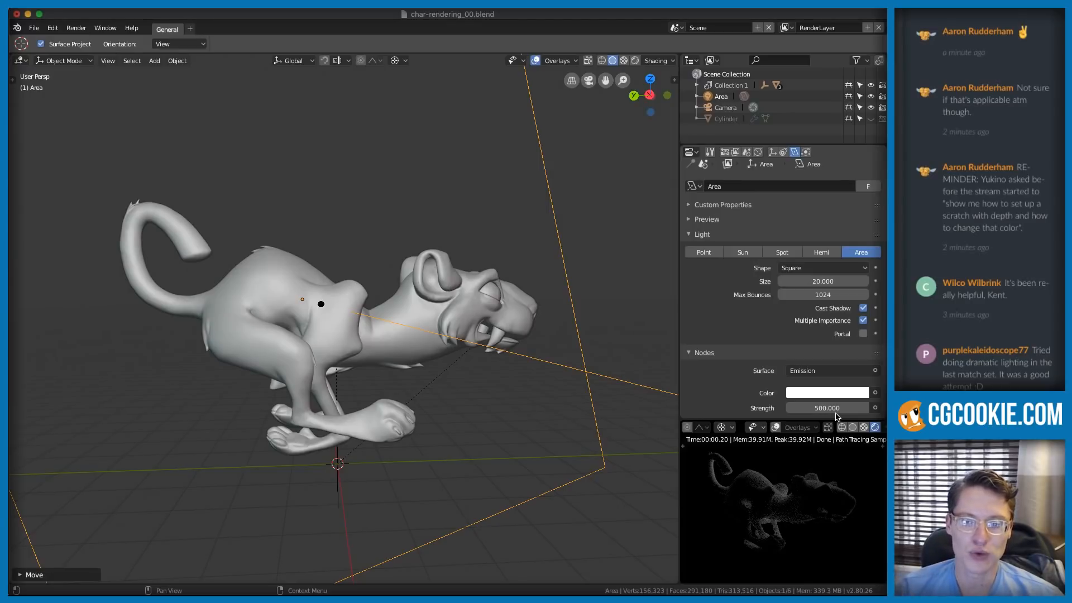
- Tilt the area light slightly upward toward the creature and move it a little lower and farther behind
middle_drag(268, 256, 468, 256)
middle_drag(518, 232, 454, 253)
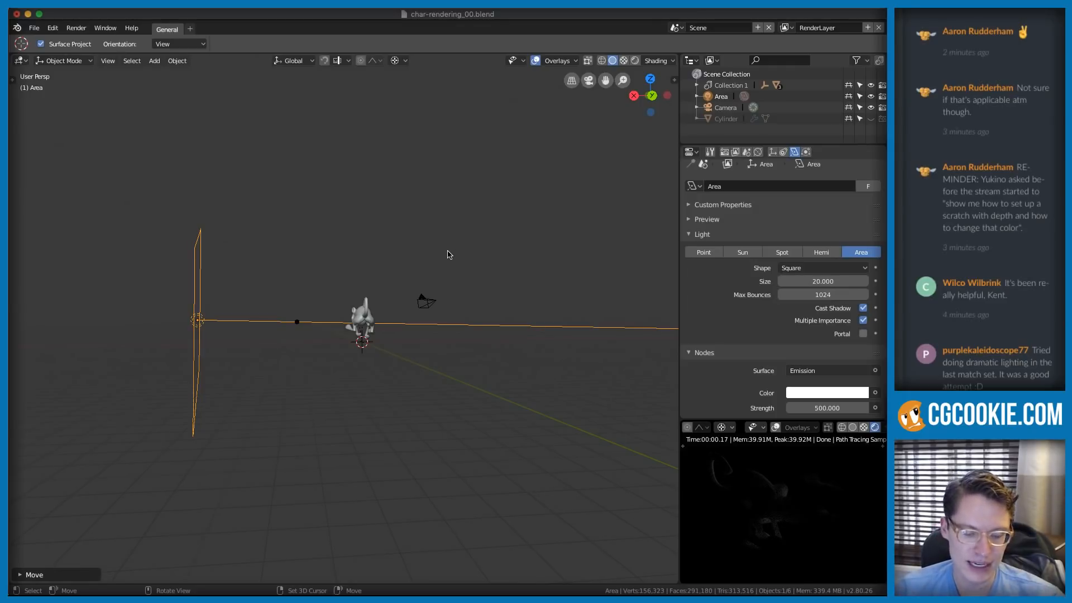
key(r)
click(445, 233)
key(g)
click(430, 237)
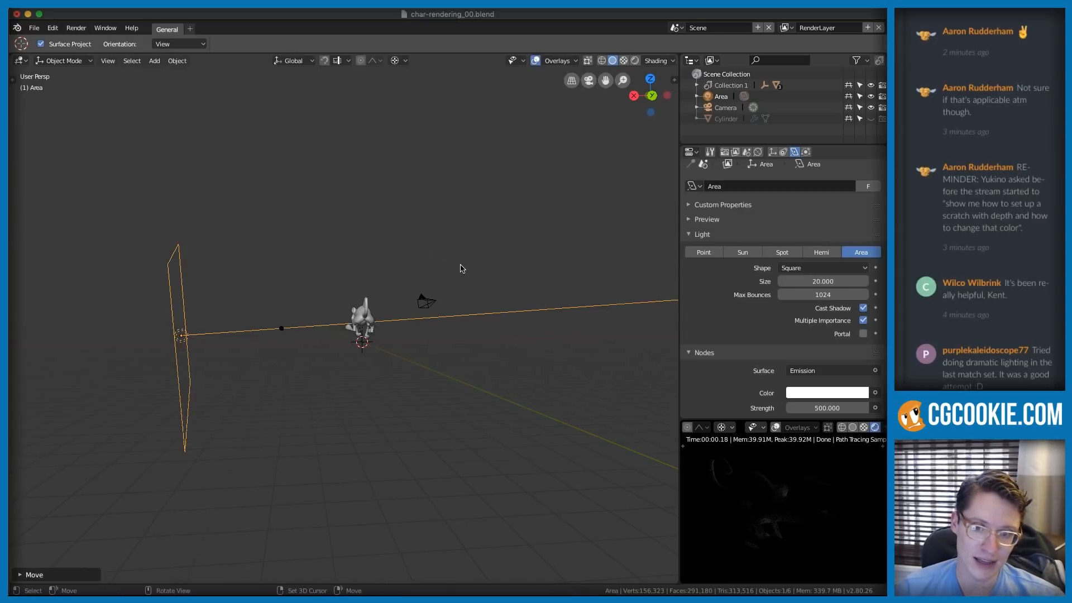
- Set the area light's size to 50 and its emission strength to 5000
double_click(813, 282)
text(50)
key(Return)
middle_drag(537, 323, 507, 323)
click(823, 410)
text(20)
key(Return)
drag(827, 409, 828, 416)
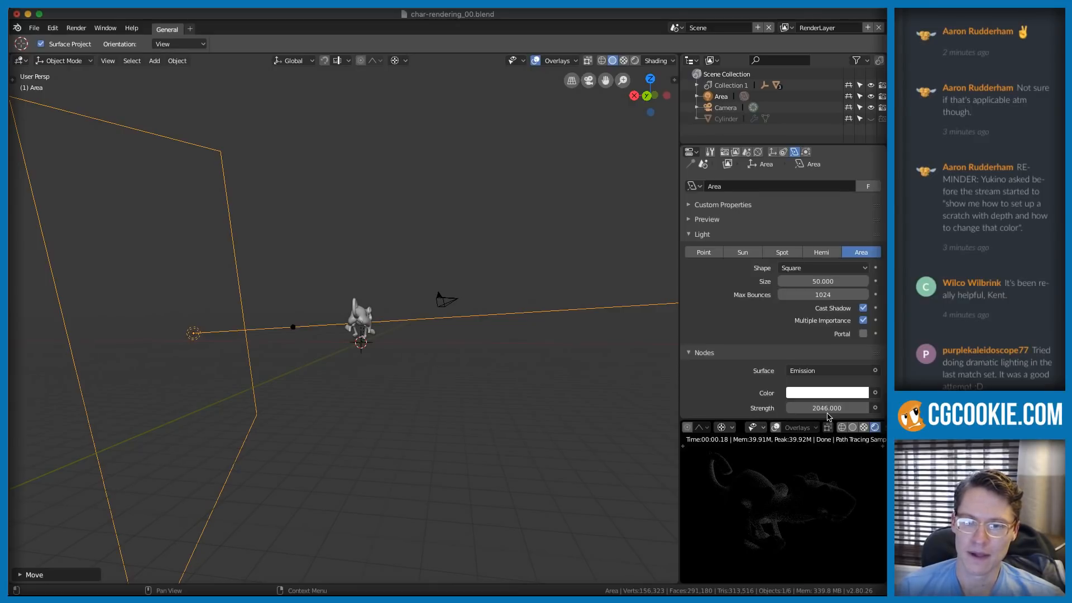
click(827, 412)
text(5000)
key(Return)
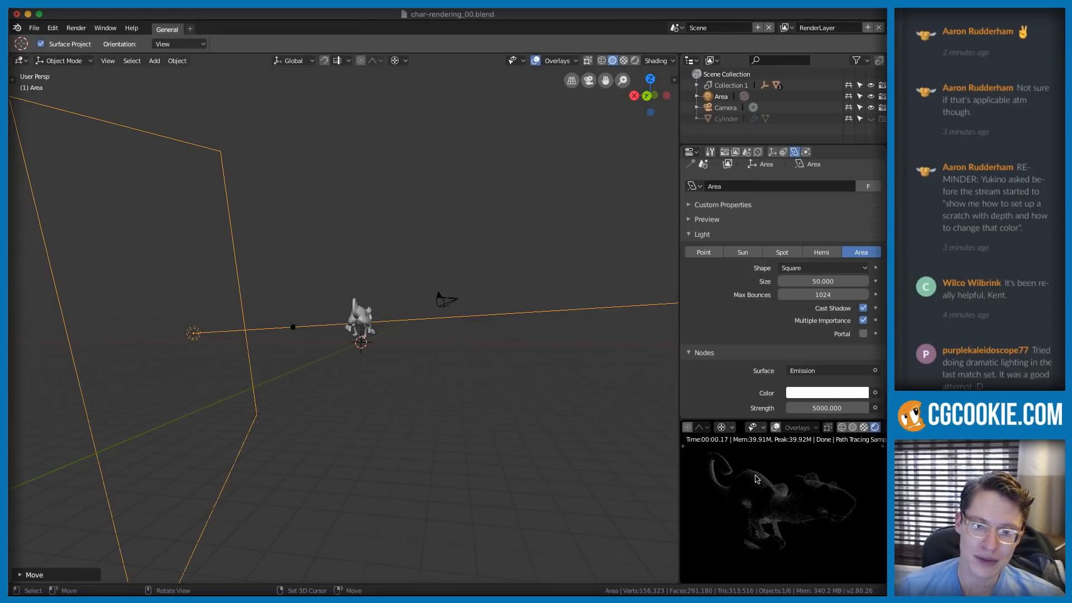
- Reduce the area light's size to 20
middle_drag(417, 317, 319, 302)
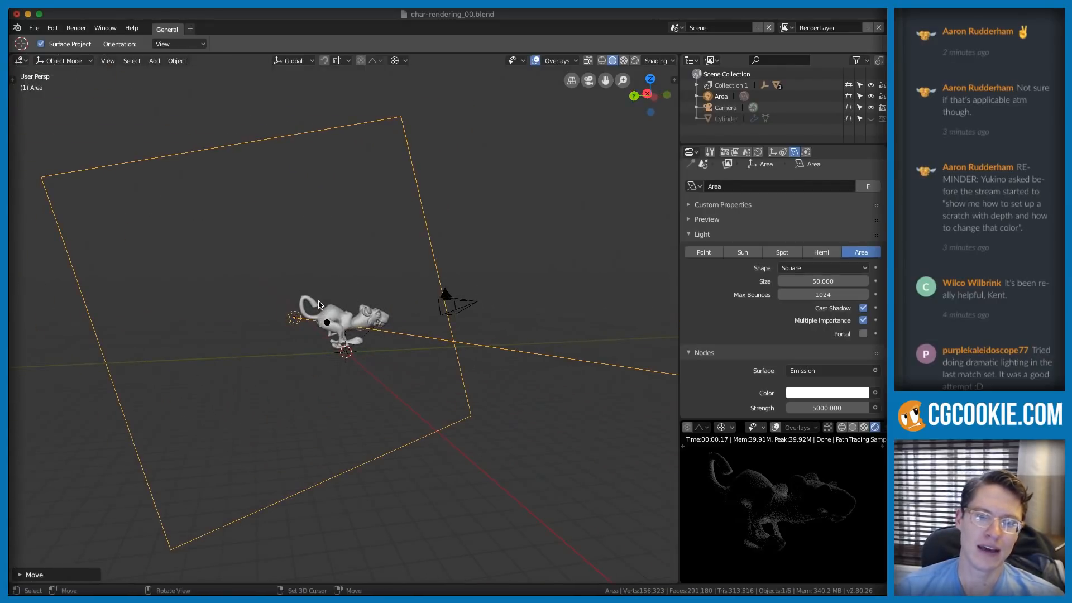
middle_drag(565, 275, 555, 277)
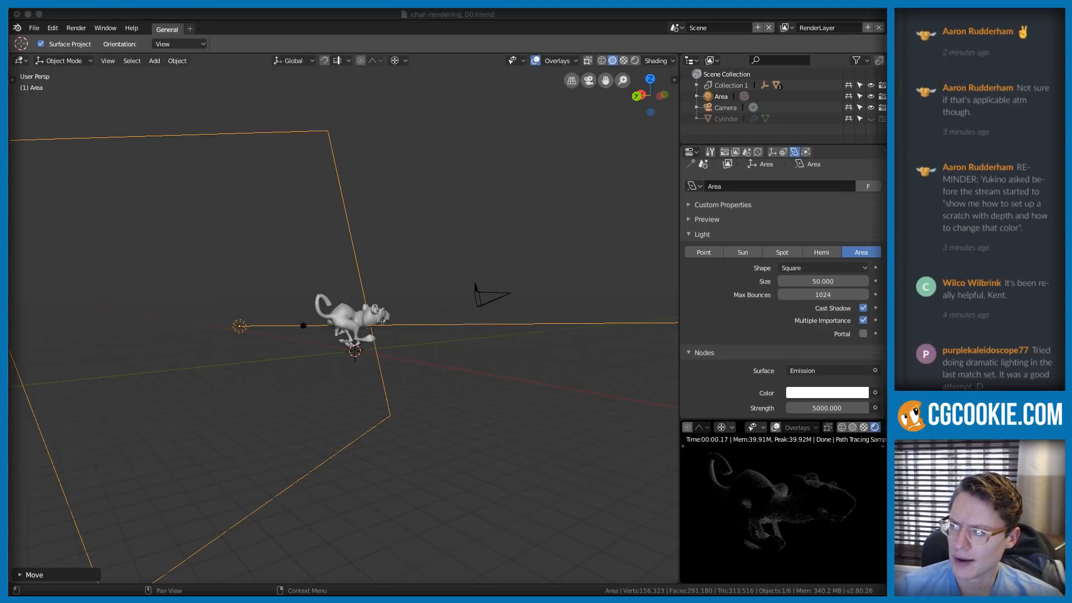
click(572, 379)
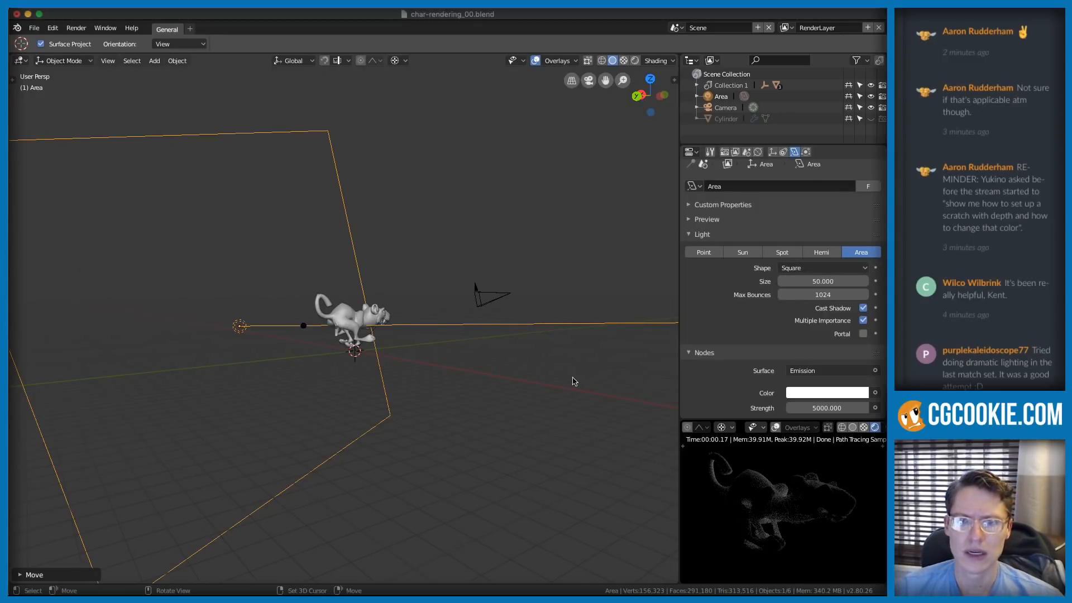
click(817, 278)
text(20)
key(Return)
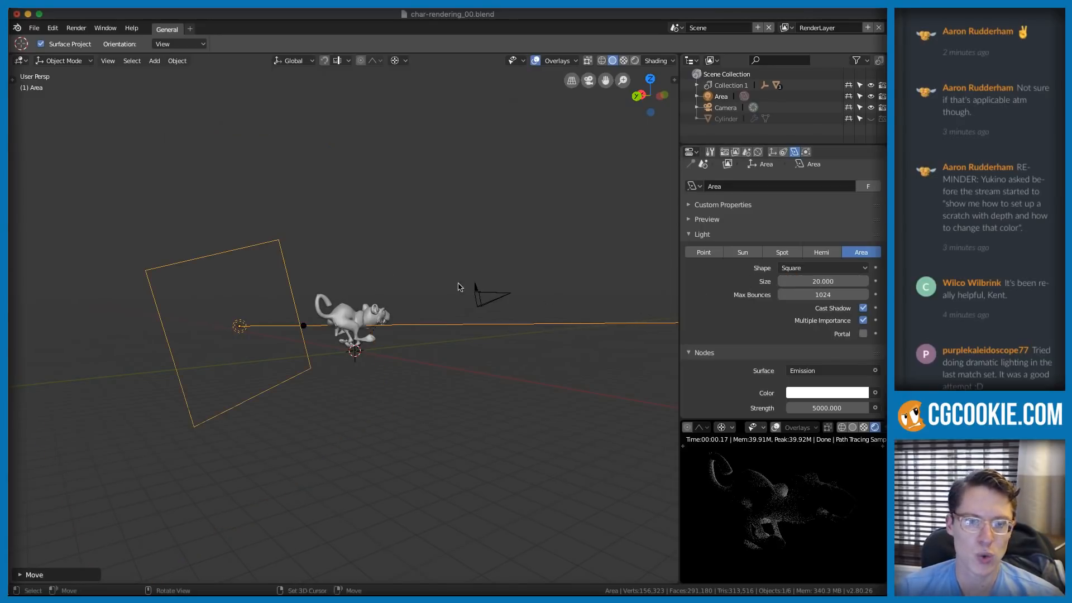
- Rotate the area light around the Z axis and move it about 8 units toward the creature's tail end
middle_drag(614, 279, 495, 256)
key(r)
key(z)
click(481, 228)
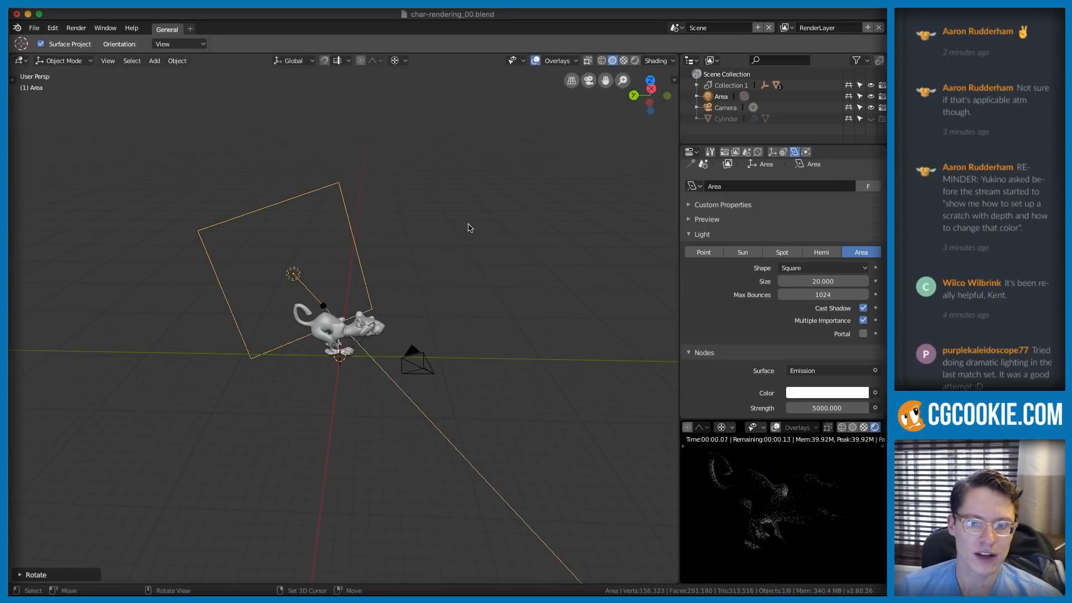
key(g)
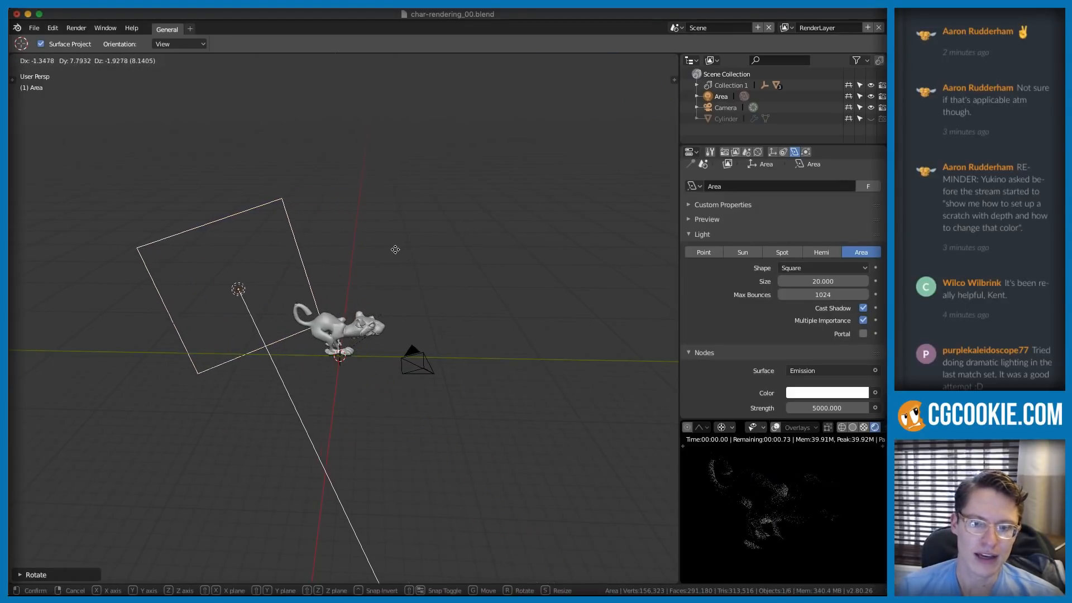
click(397, 249)
key(r)
key(Escape)
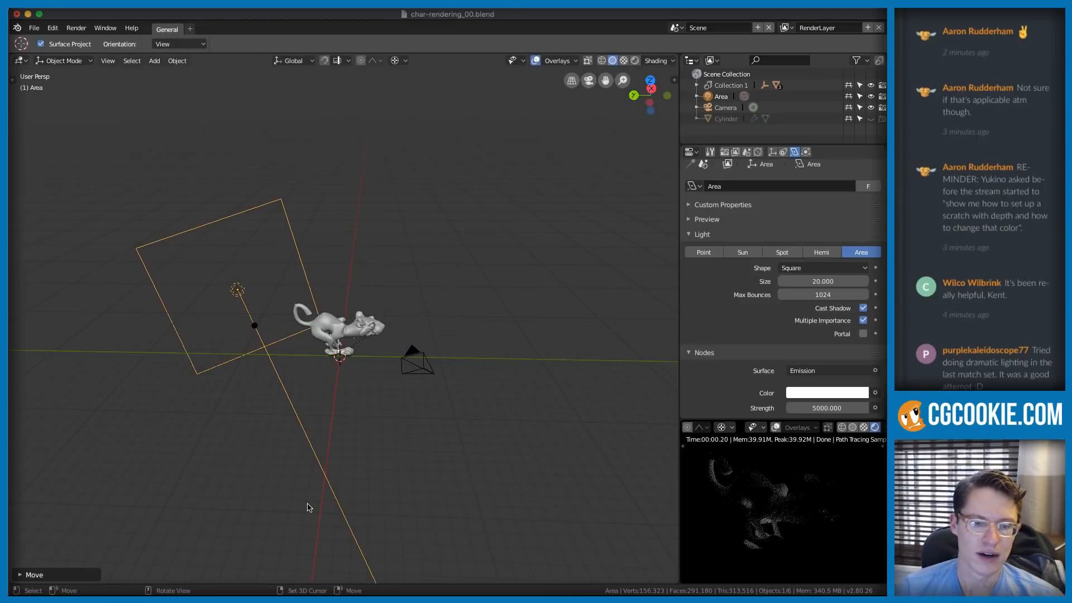
- Change the transform pivot so the light turns about its own origin, and trackball-rotate it to aim across the creature
scroll(366, 229, up, 2)
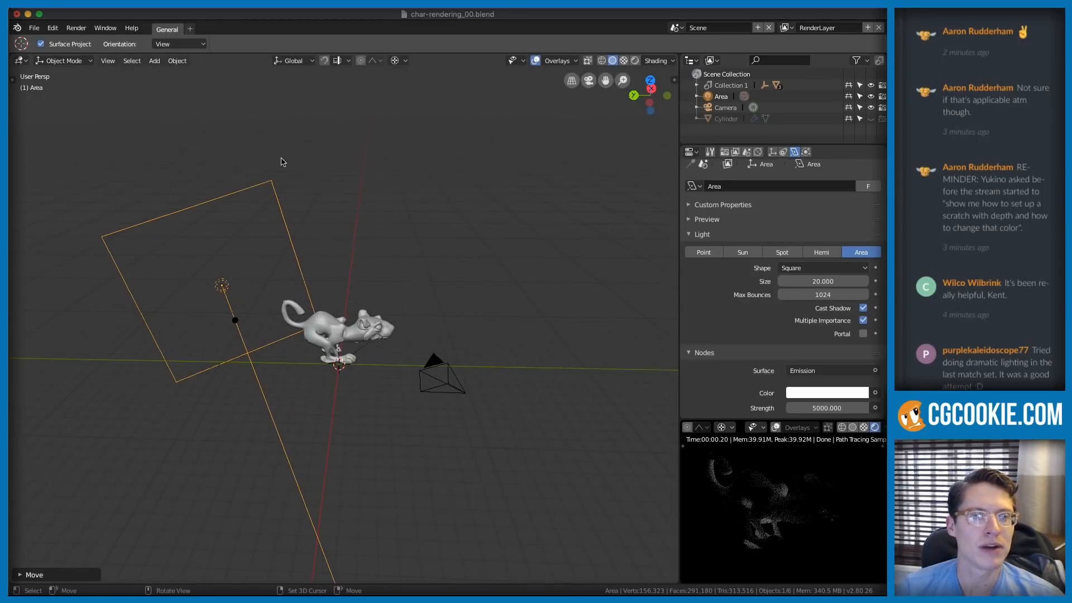
click(397, 61)
click(382, 118)
key(r)
key(r)
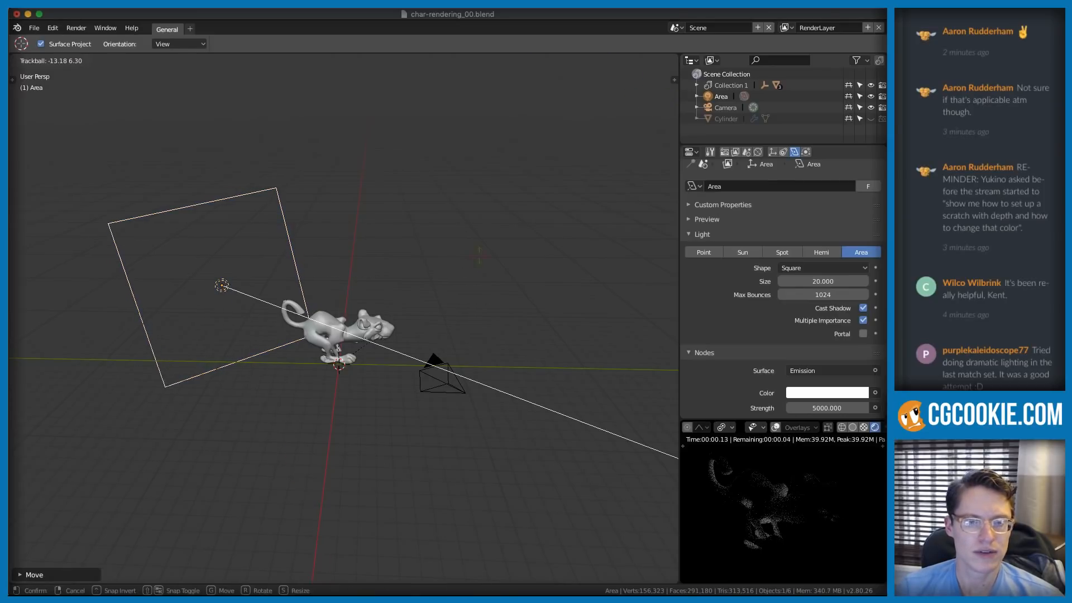
click(471, 218)
- Move the area light slightly lower behind the creature, keeping it aimed across the body
key(g)
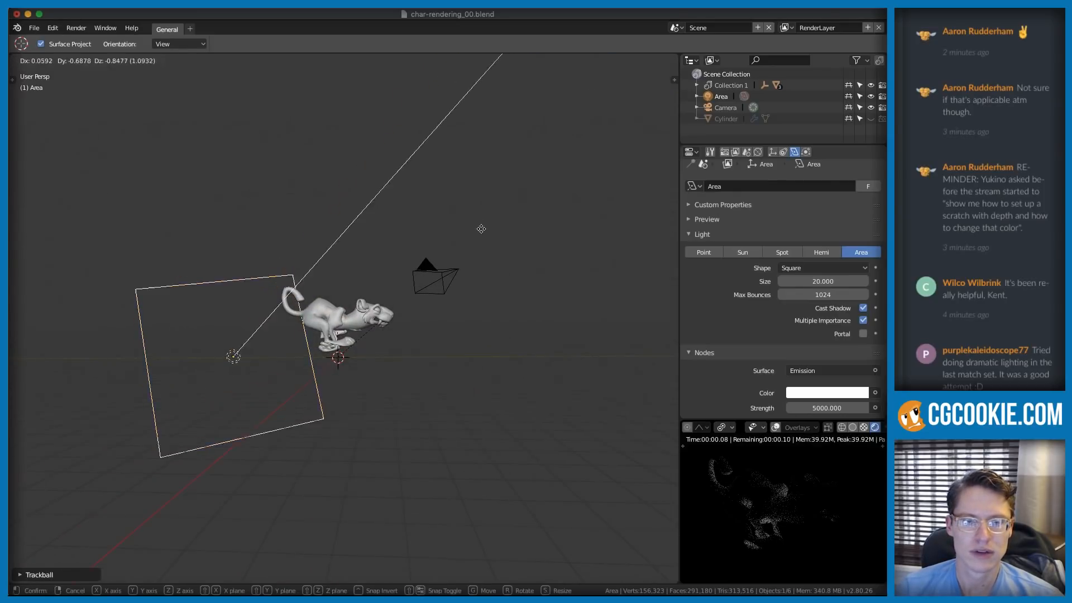
click(503, 235)
middle_drag(526, 240, 186, 334)
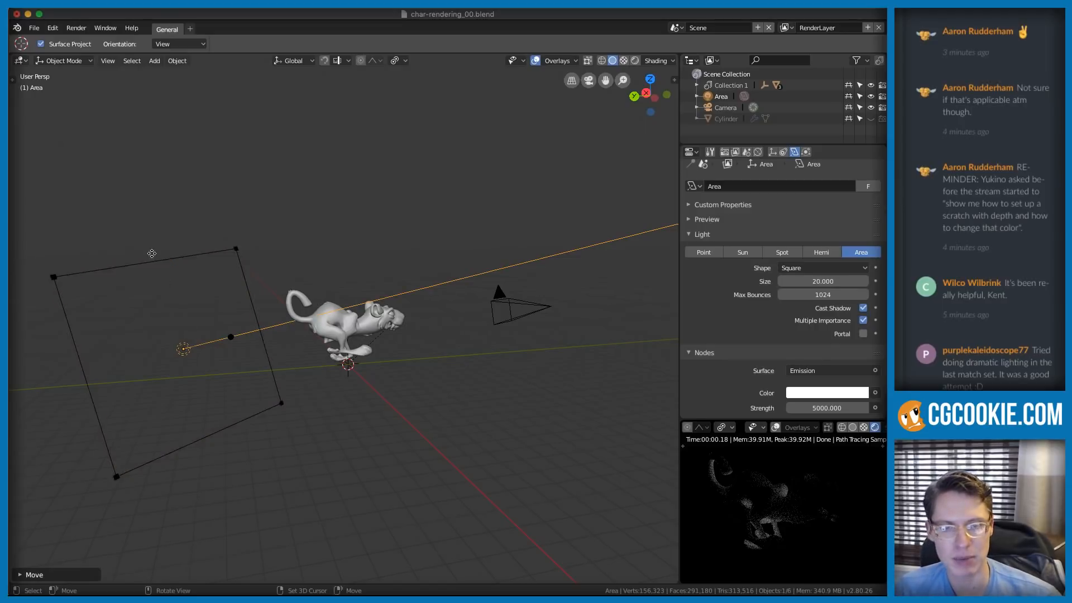
middle_drag(187, 330, 226, 288)
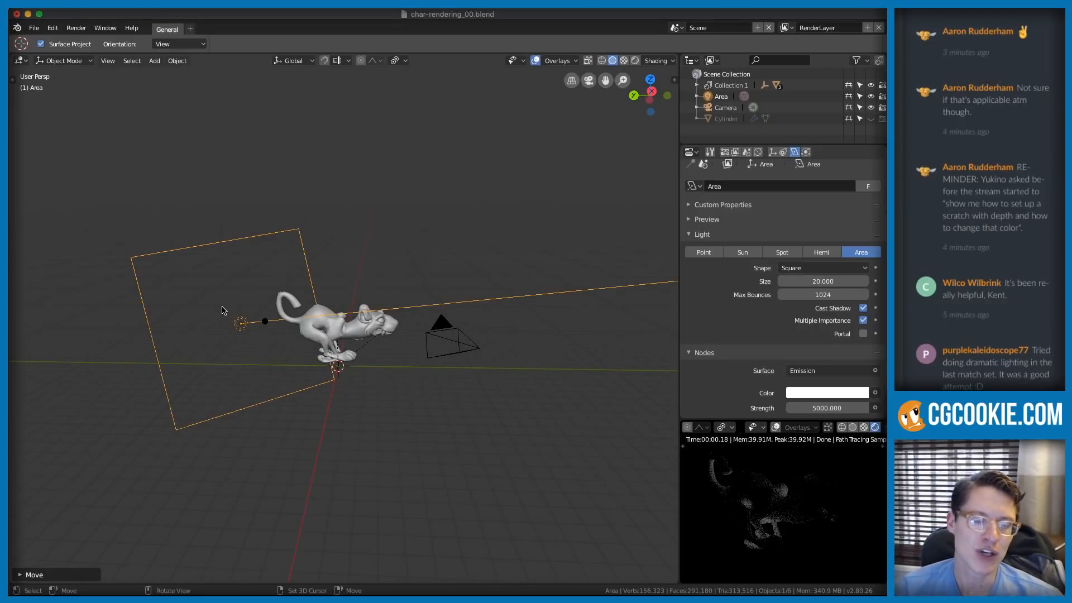
- Select the creature's body and give it a new material
scroll(413, 319, up, 2)
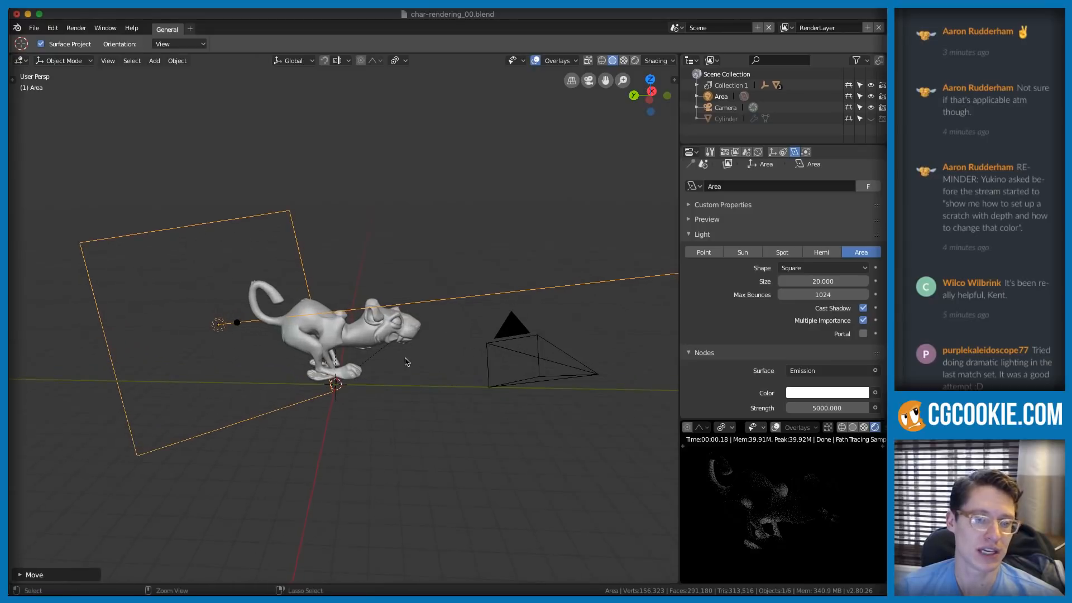
click(374, 303)
scroll(438, 275, up, 2)
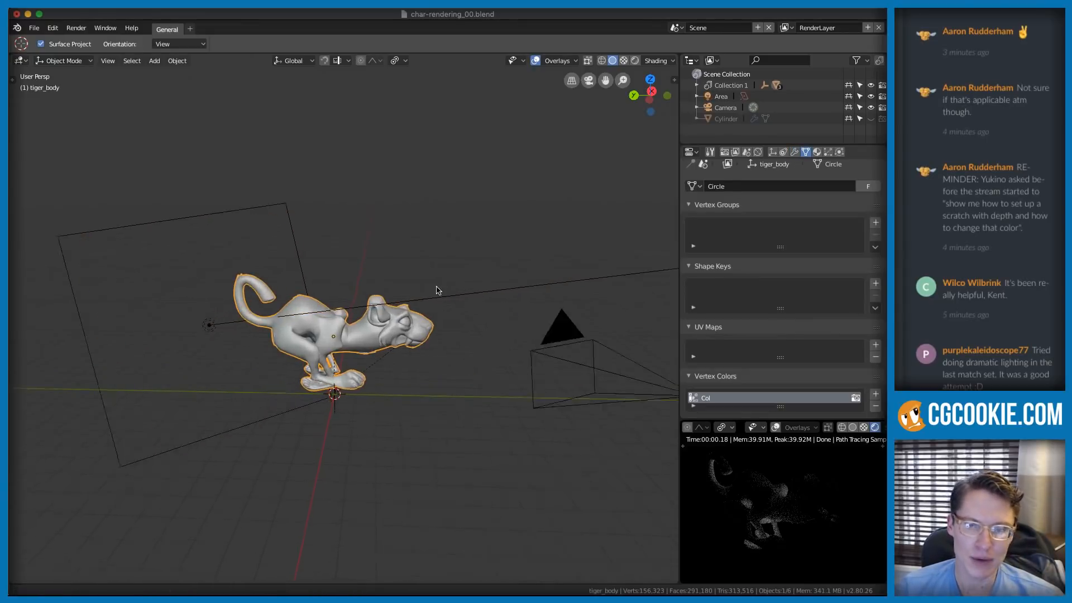
click(817, 151)
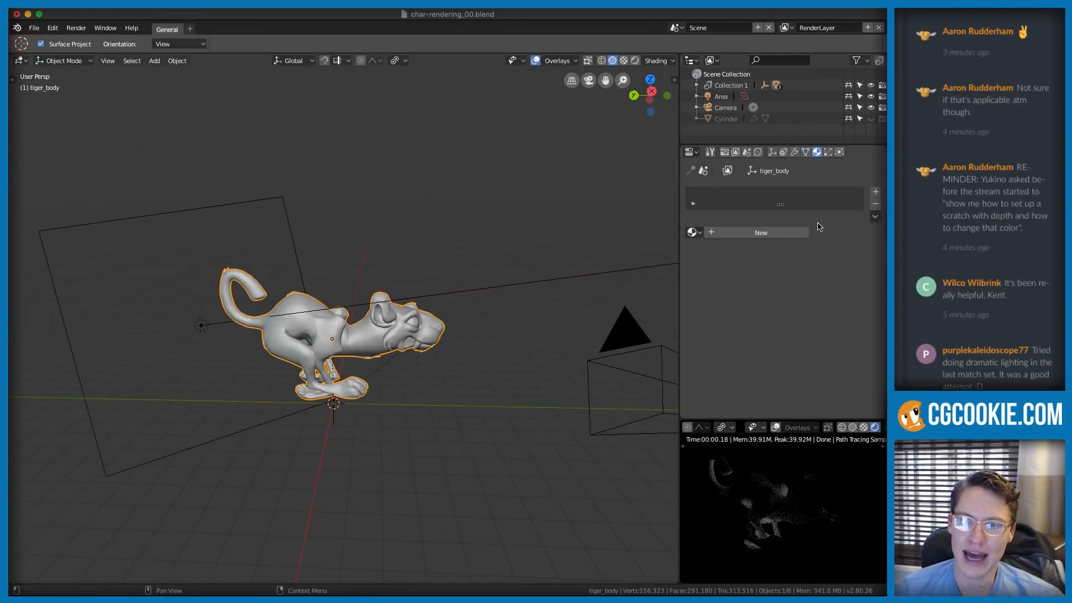
click(751, 233)
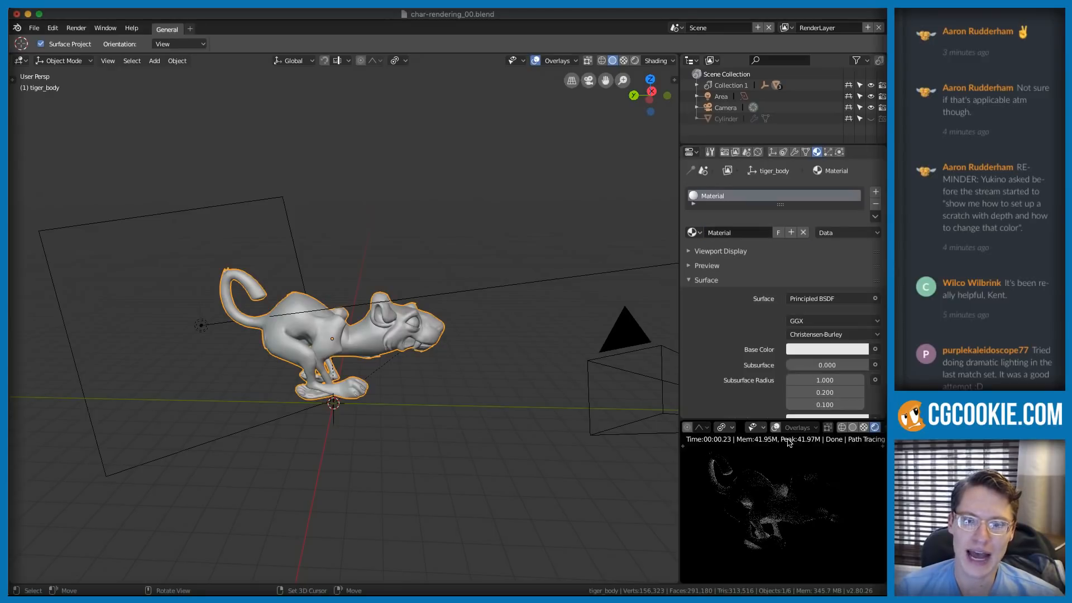
- Set the Cycles path tracing samples to 100 for the viewport and 256 for the render
click(725, 152)
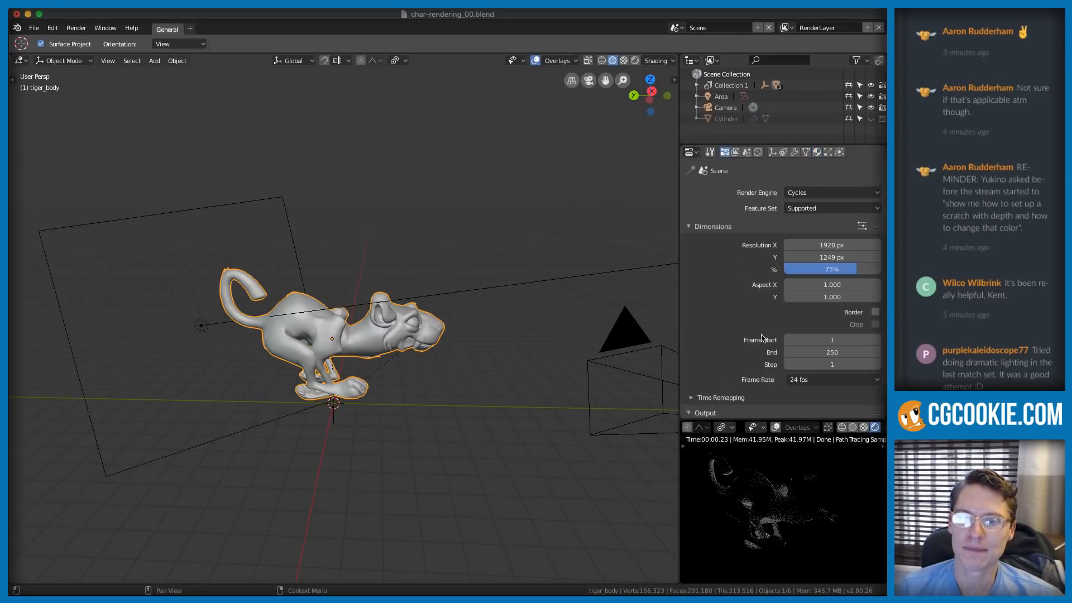
scroll(761, 338, down, 4)
scroll(794, 254, up, 3)
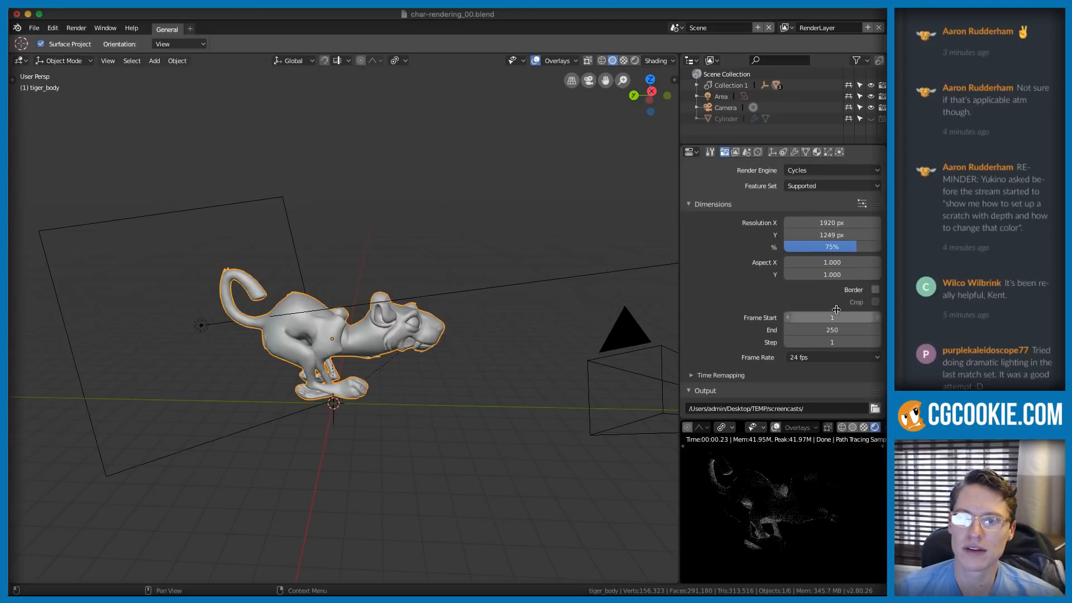
scroll(816, 311, down, 9)
click(708, 341)
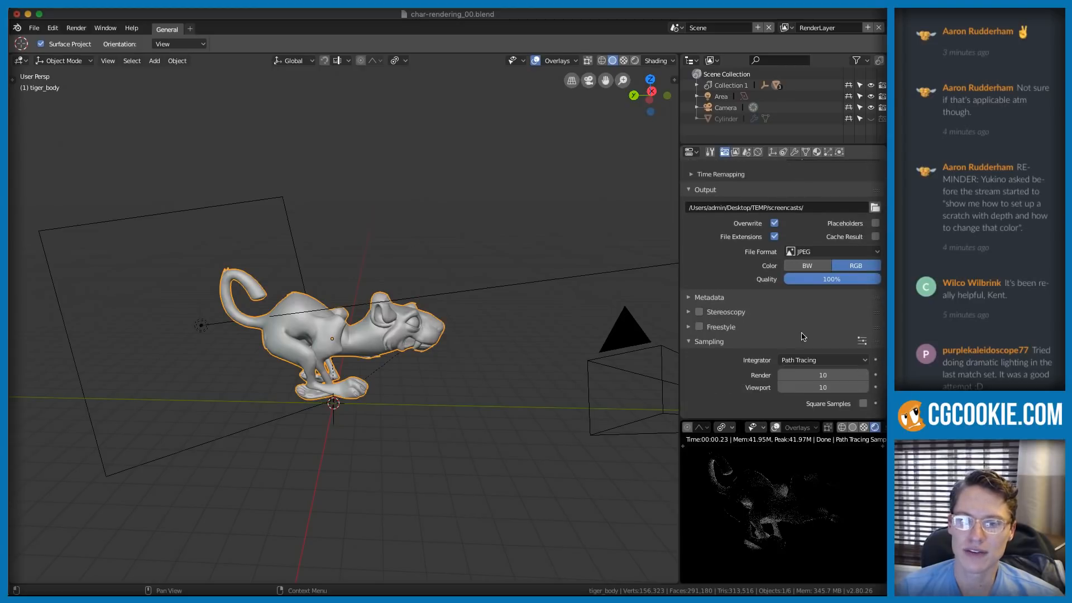
scroll(798, 336, down, 2)
click(820, 342)
text(0)
key(Return)
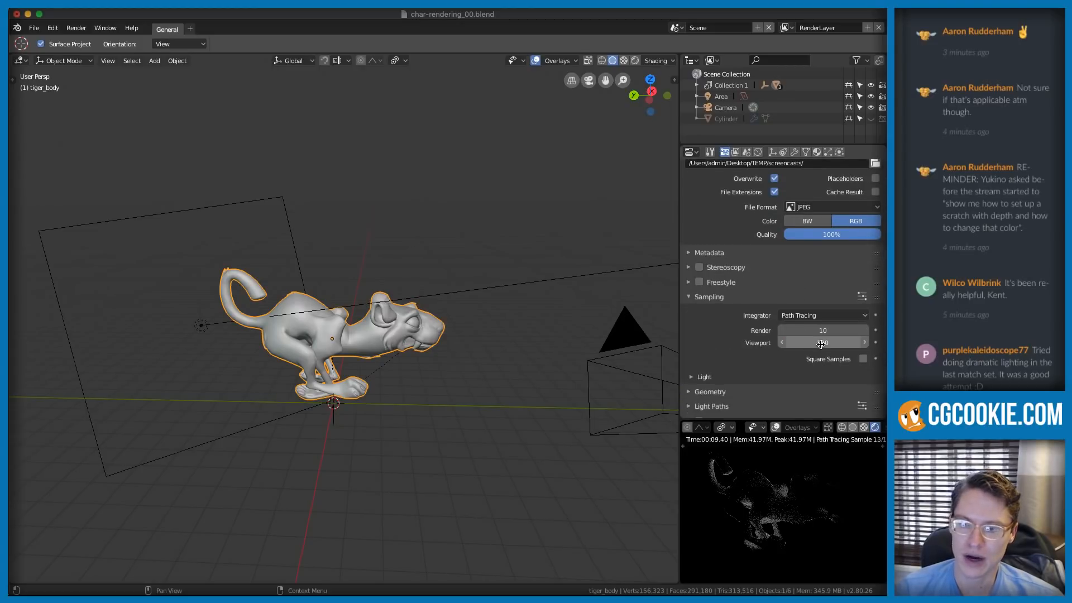
click(820, 331)
text(256)
key(Return)
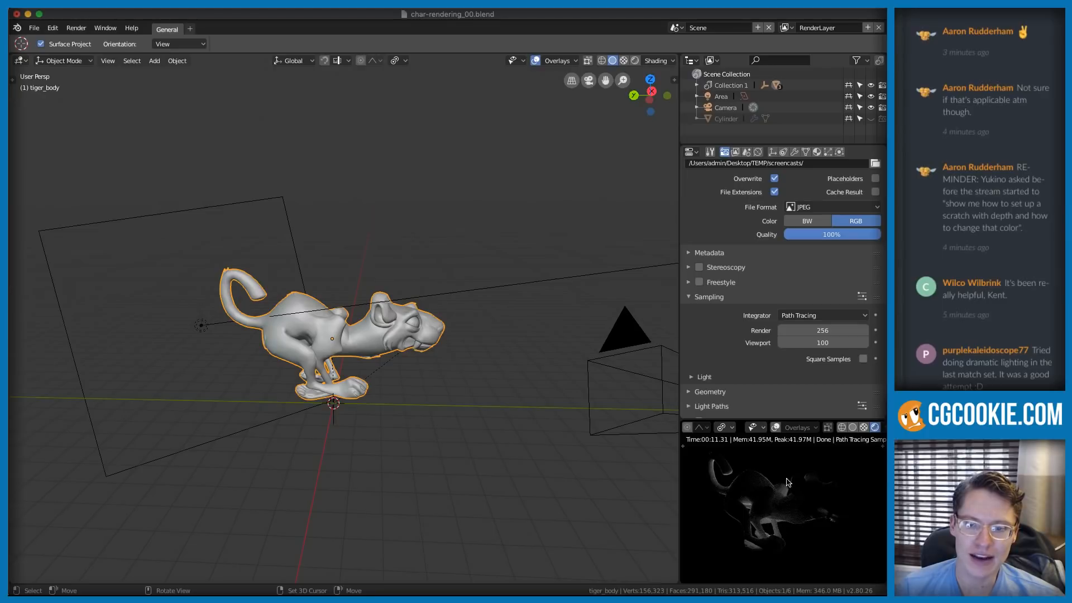
- Unlink the material from the creature's body to compare the render without it, then assign the existing Material again
click(817, 152)
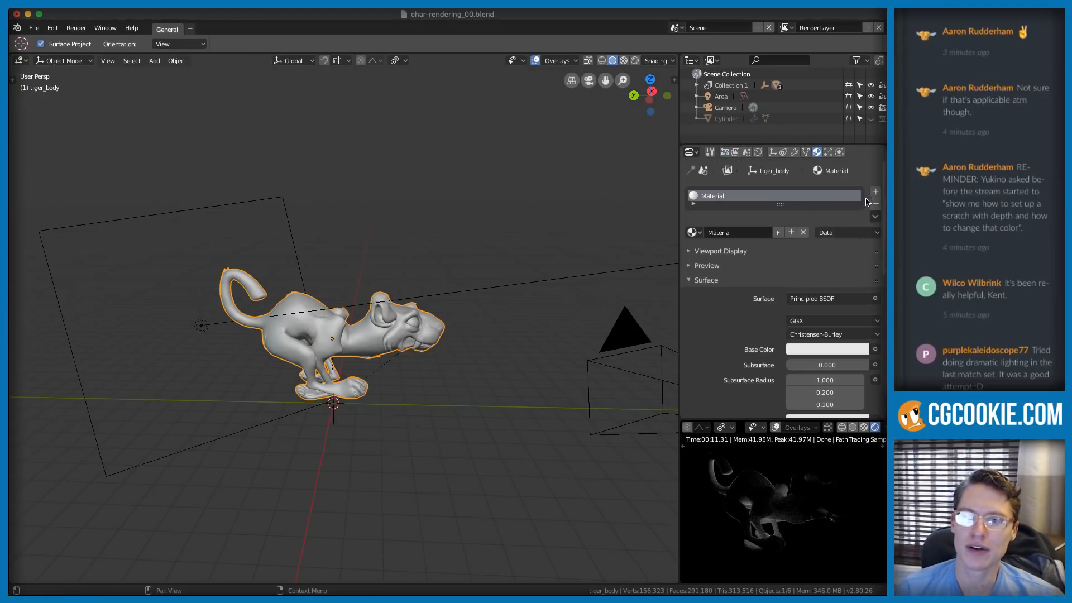
click(804, 232)
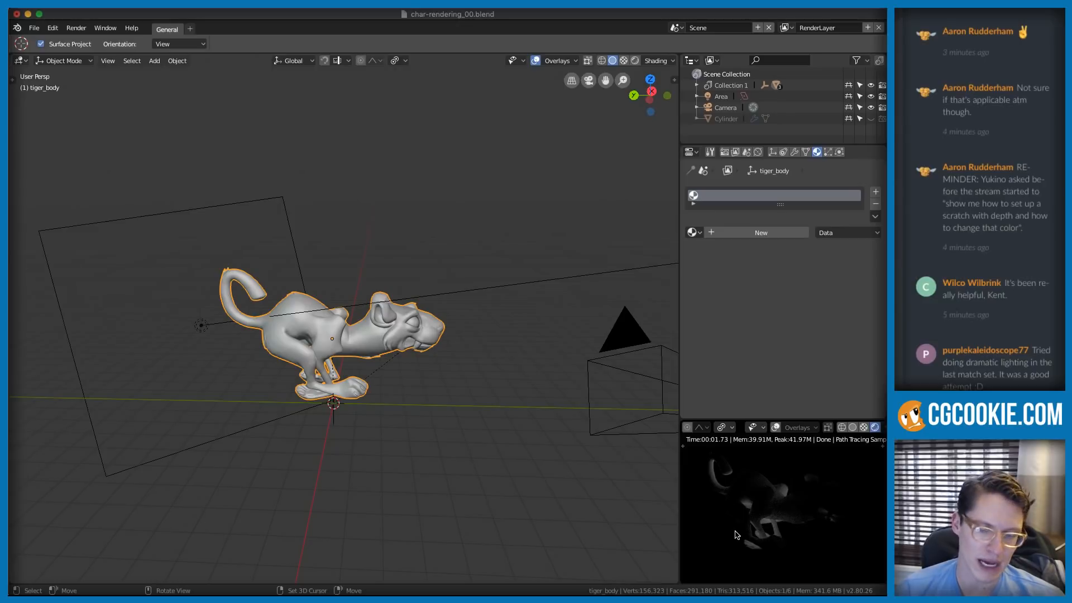
click(693, 231)
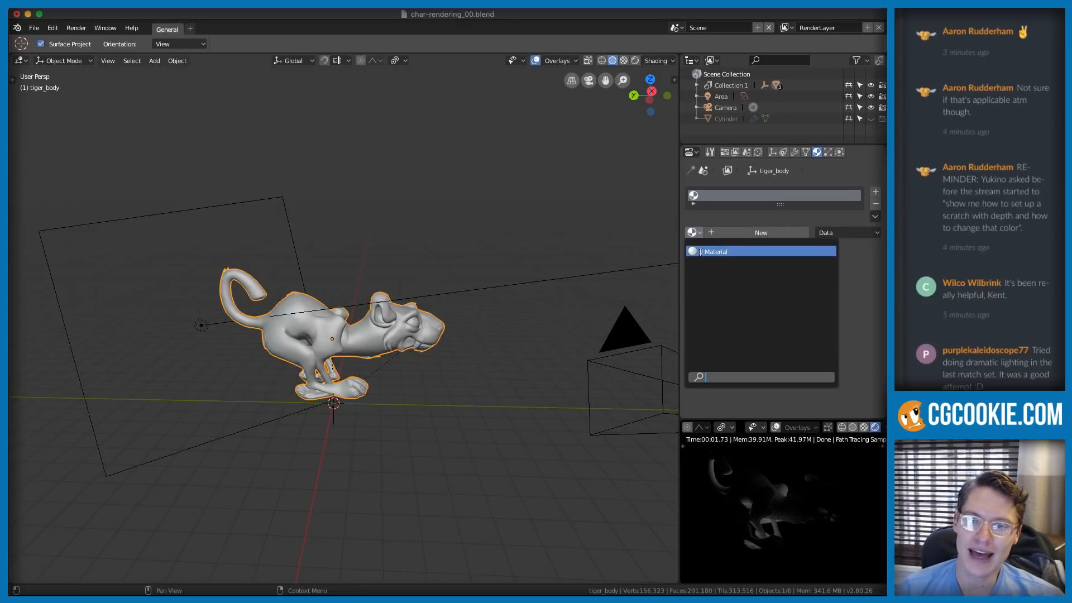
click(701, 252)
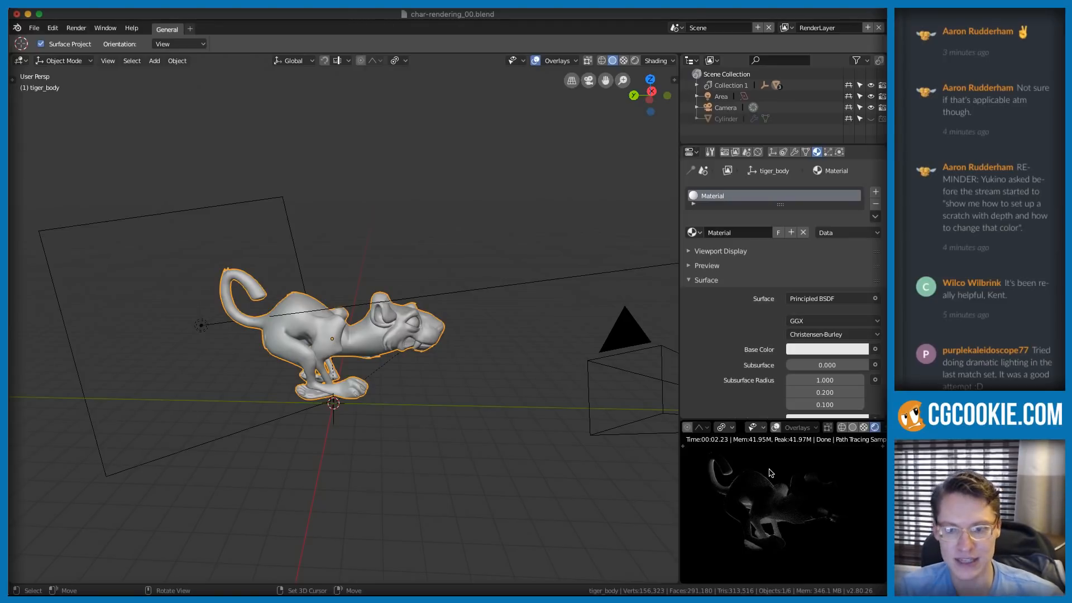
- Select the area light behind the creature and move it closer to the body
middle_drag(354, 345, 352, 321)
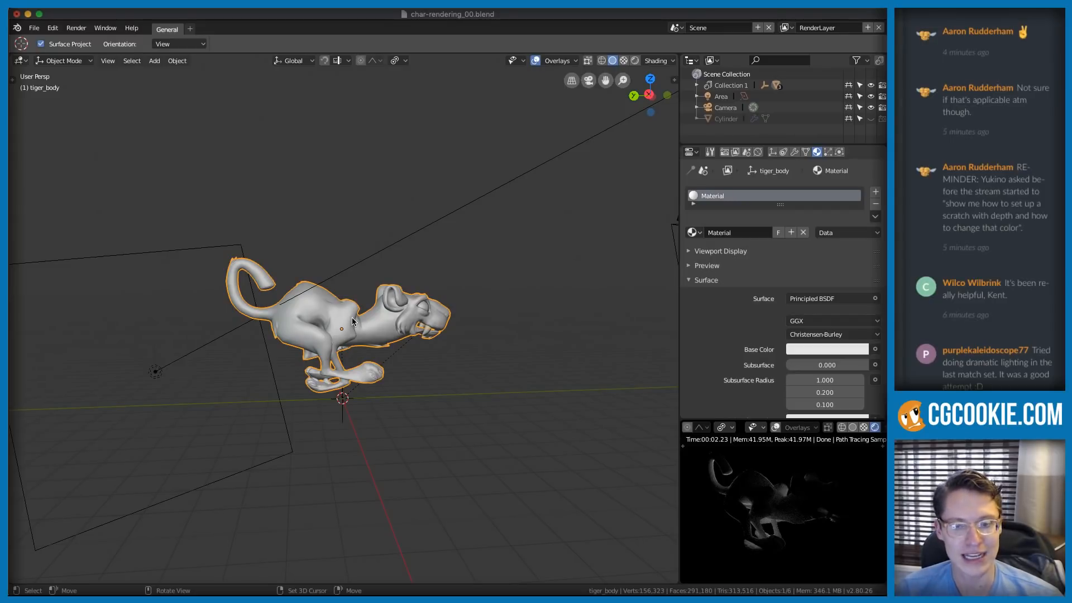
middle_drag(313, 276, 243, 269)
click(176, 246)
middle_drag(181, 247, 328, 342)
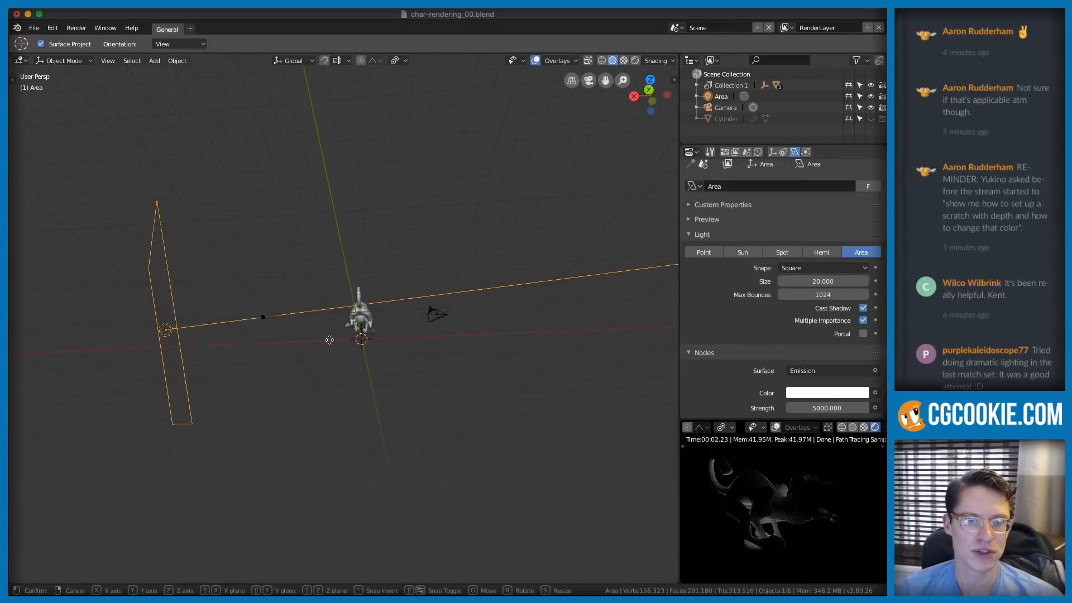
key(g)
click(419, 322)
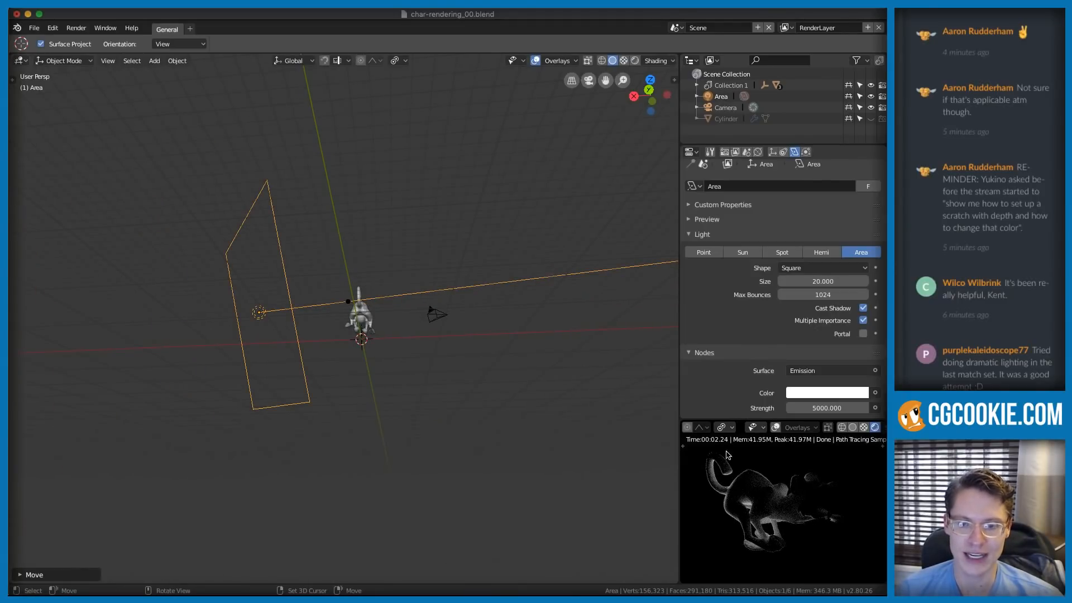
- Duplicate the area light in place and set the transform pivot point to the 3D Cursor
middle_drag(419, 375, 363, 335)
key(shift+d)
right_click(390, 303)
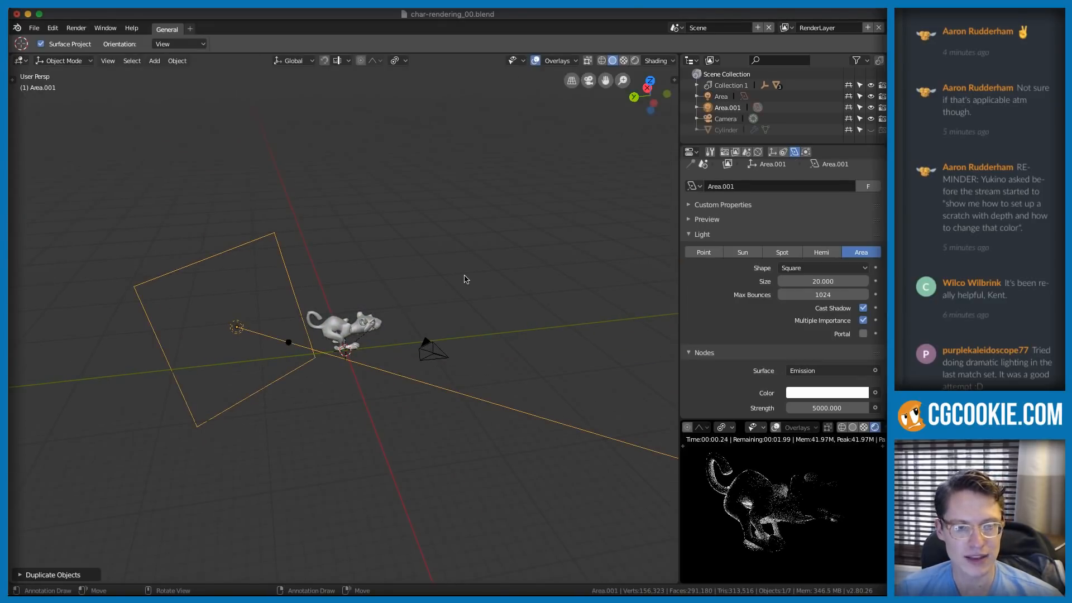
click(395, 60)
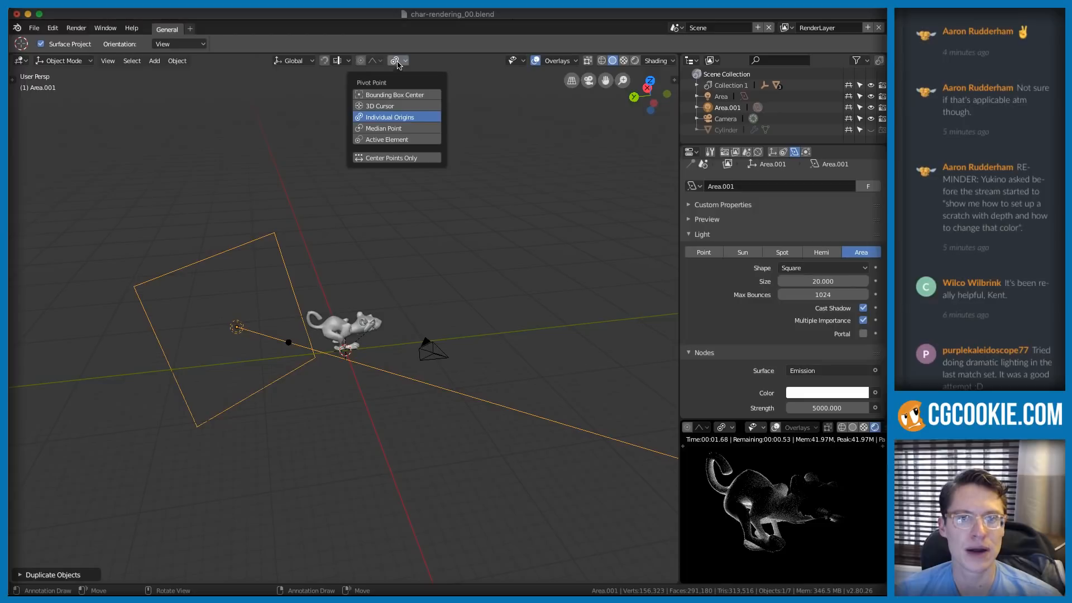
click(379, 105)
- Rotate the duplicated light about the global Z axis around the 3D cursor, swinging it toward the creature's head side
key(r)
key(z)
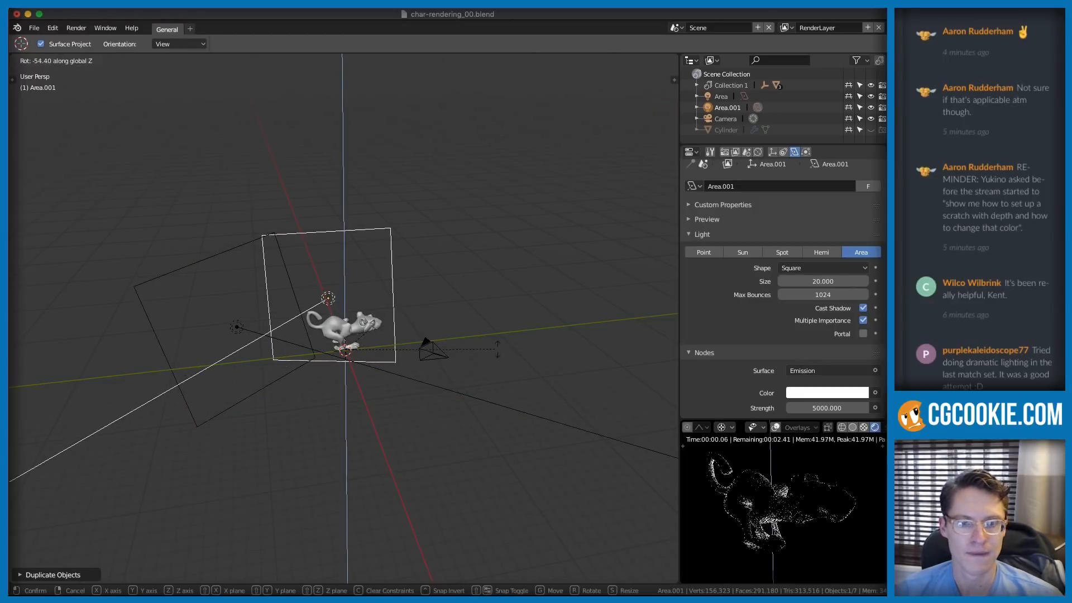
right_click(481, 352)
middle_drag(510, 285, 523, 310)
key(r)
key(z)
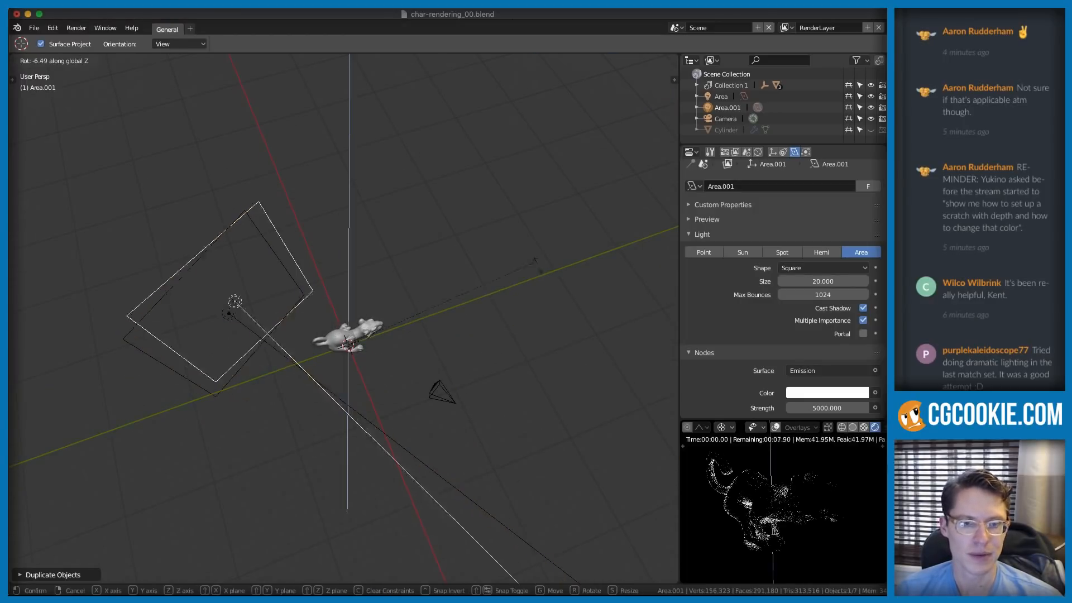
click(497, 389)
- Move and rotate the duplicated light so it sits behind the creature's front half and rims the head
key(g)
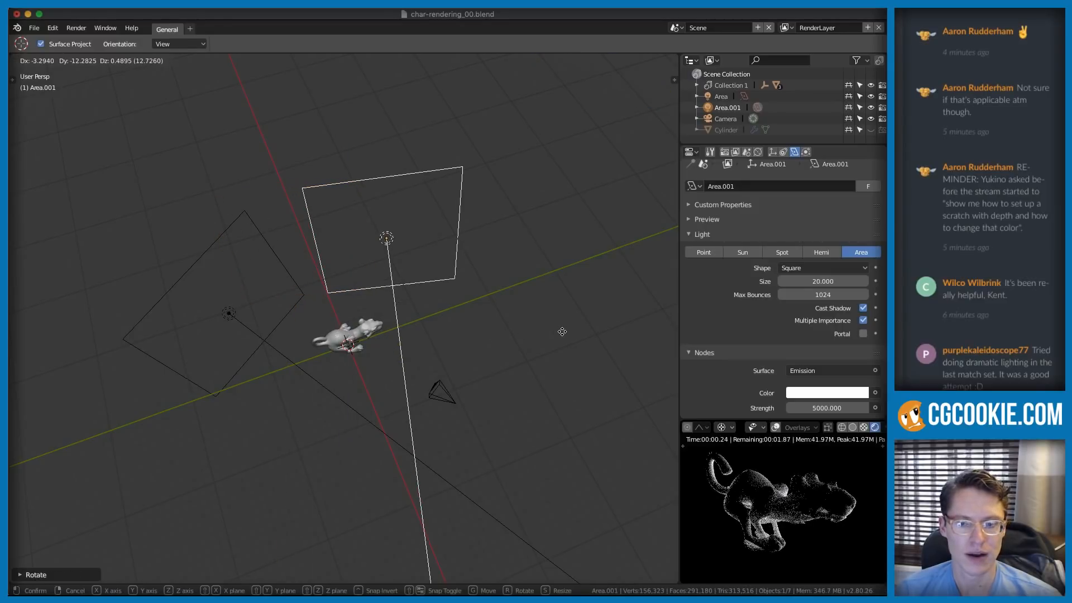
right_click(562, 332)
key(g)
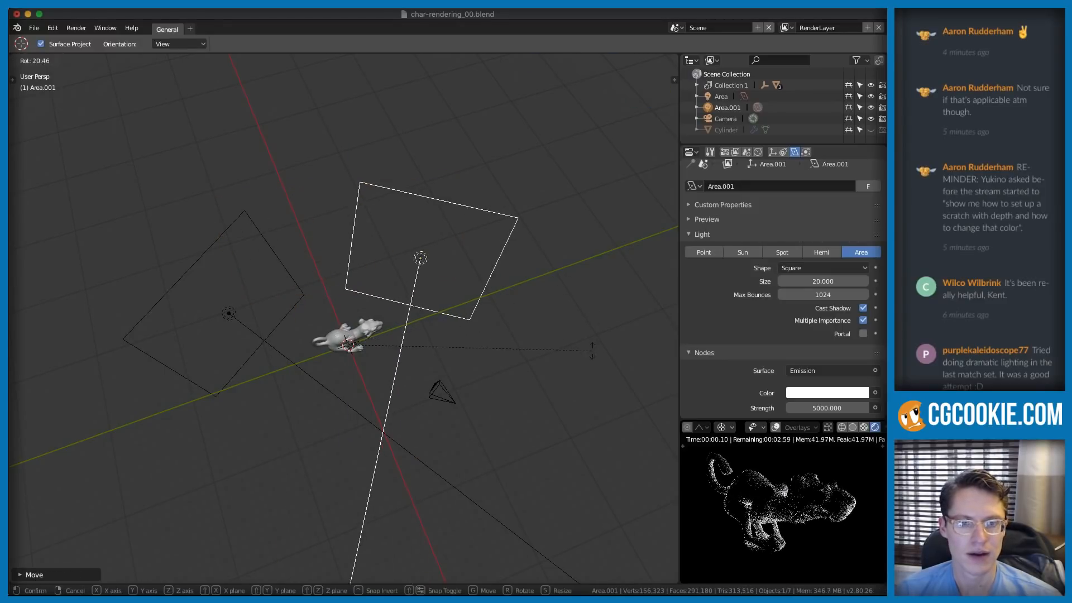
click(573, 337)
key(g)
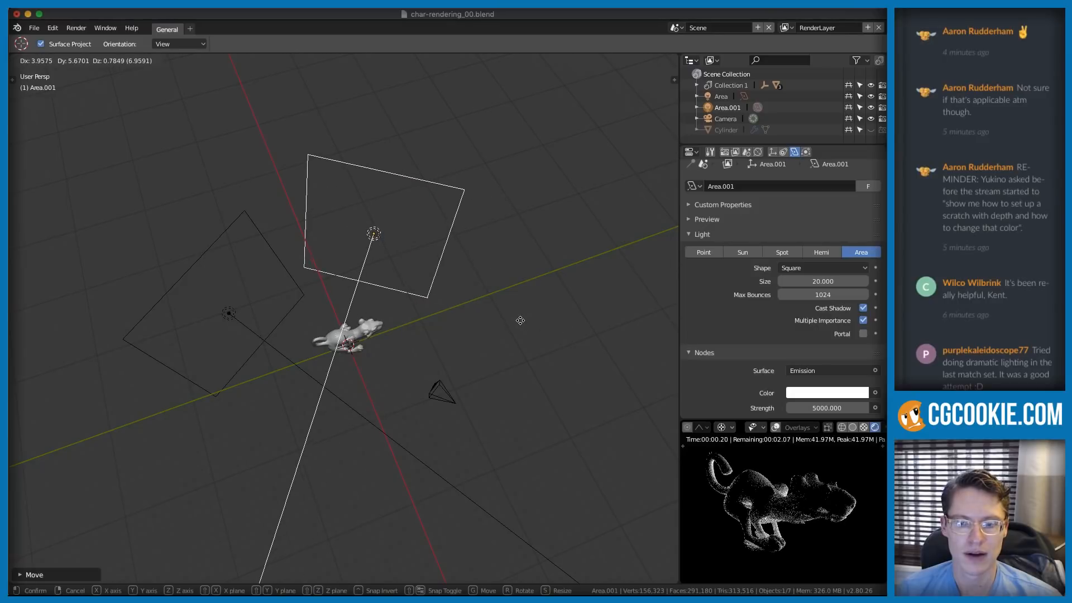
click(520, 320)
key(r)
click(558, 258)
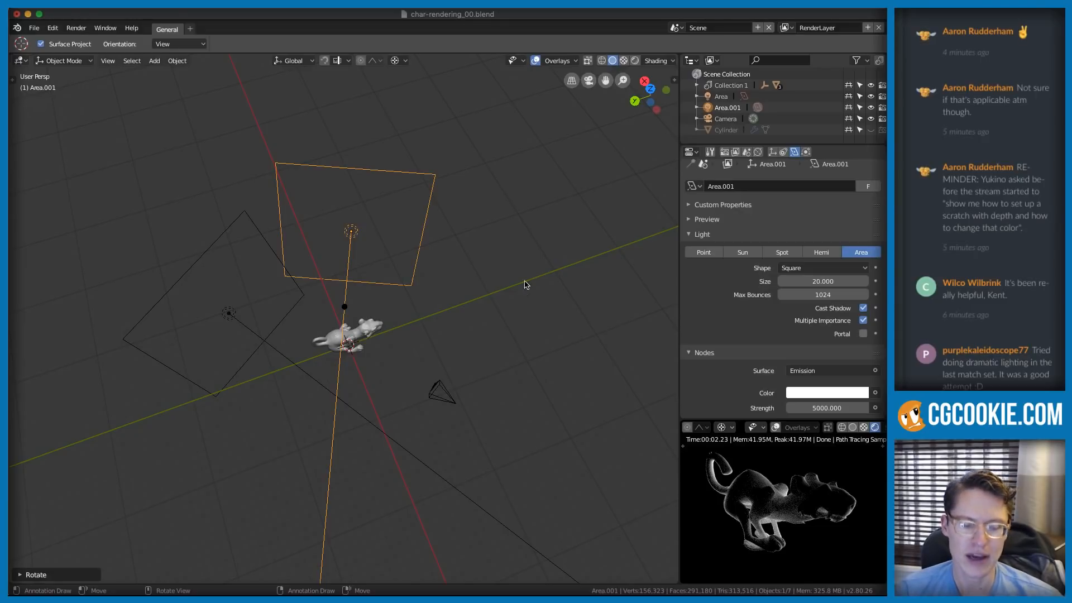
- Fine-tune the second light's angle about the global Z axis and check both backlights from around the creature
key(r)
key(z)
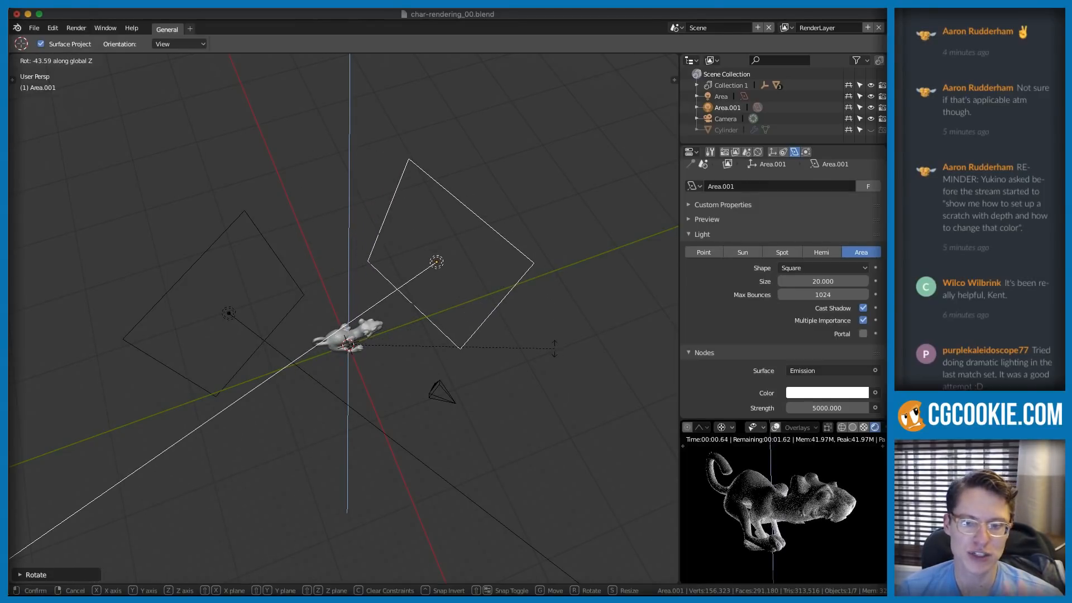
click(443, 252)
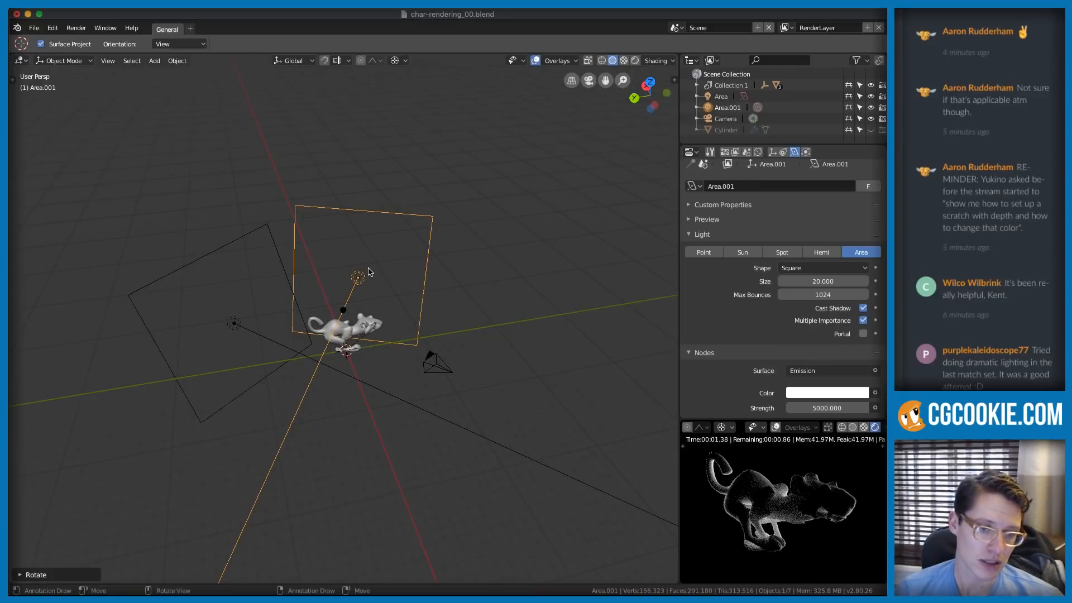
middle_drag(406, 297, 525, 319)
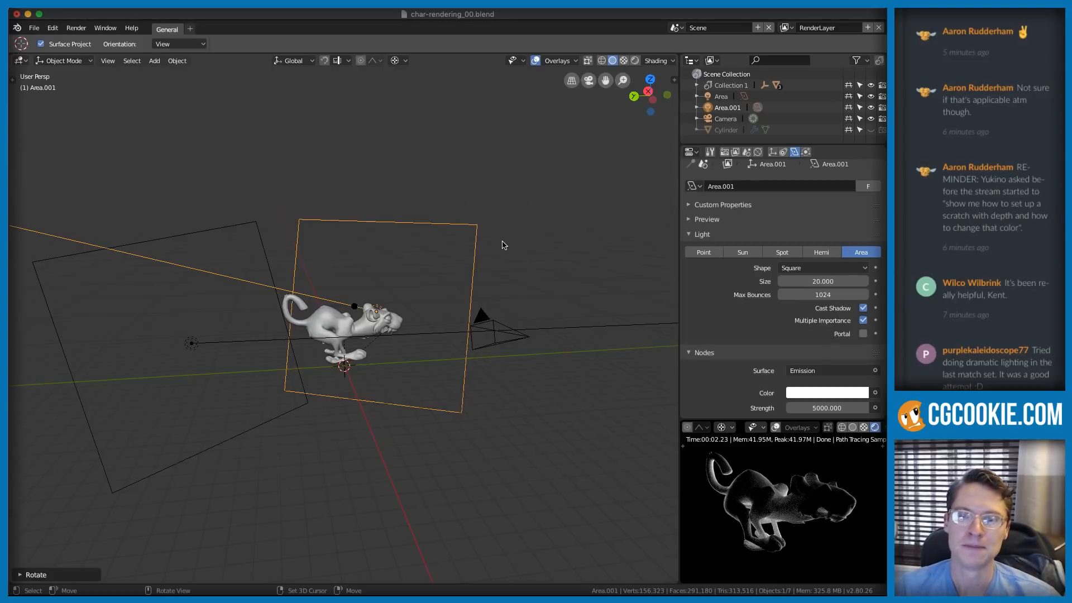
middle_drag(391, 271, 372, 254)
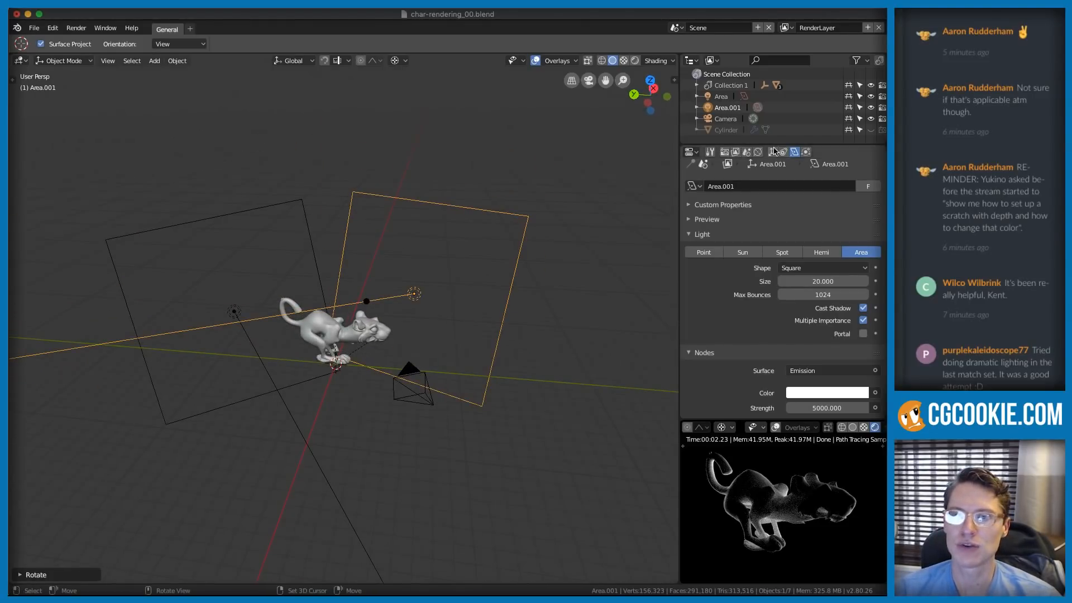
click(758, 152)
- Duplicate the second area light, rotate the copy around to the camera side, and raise it above and in front of the creature
middle_drag(397, 256, 411, 307)
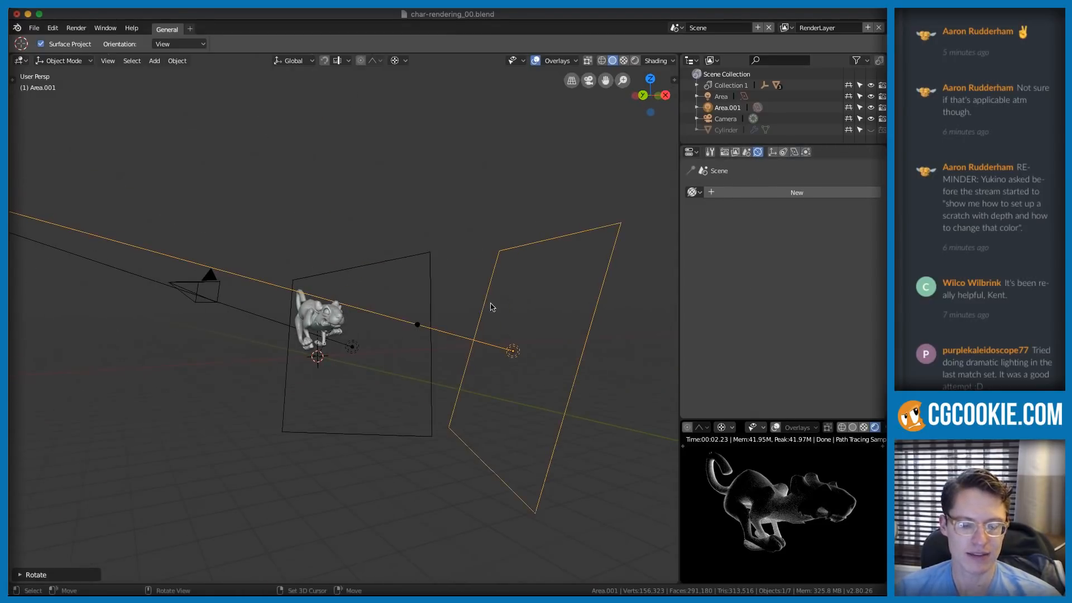
click(595, 311)
key(shift+d)
key(r)
click(195, 373)
middle_drag(223, 368, 526, 311)
key(g)
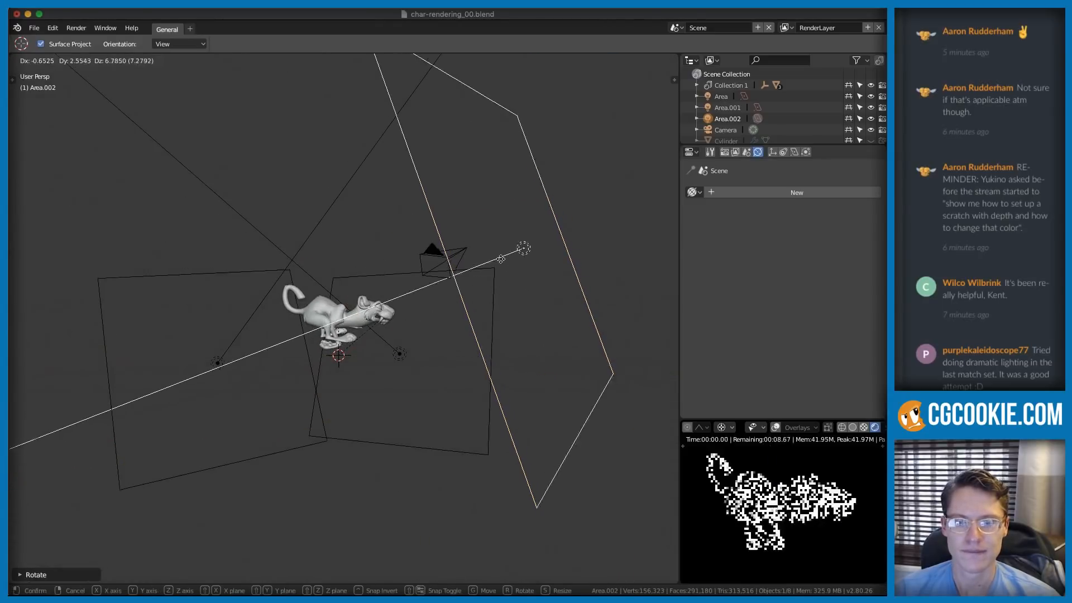
click(465, 270)
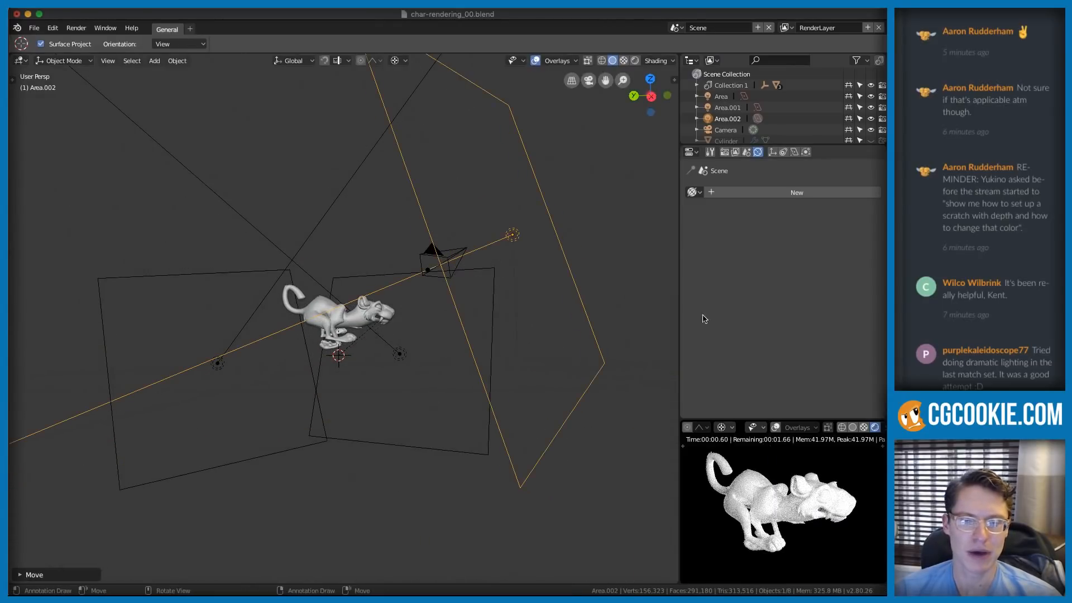
- Set the front area light's size to 2 and its emission strength to 100
click(793, 152)
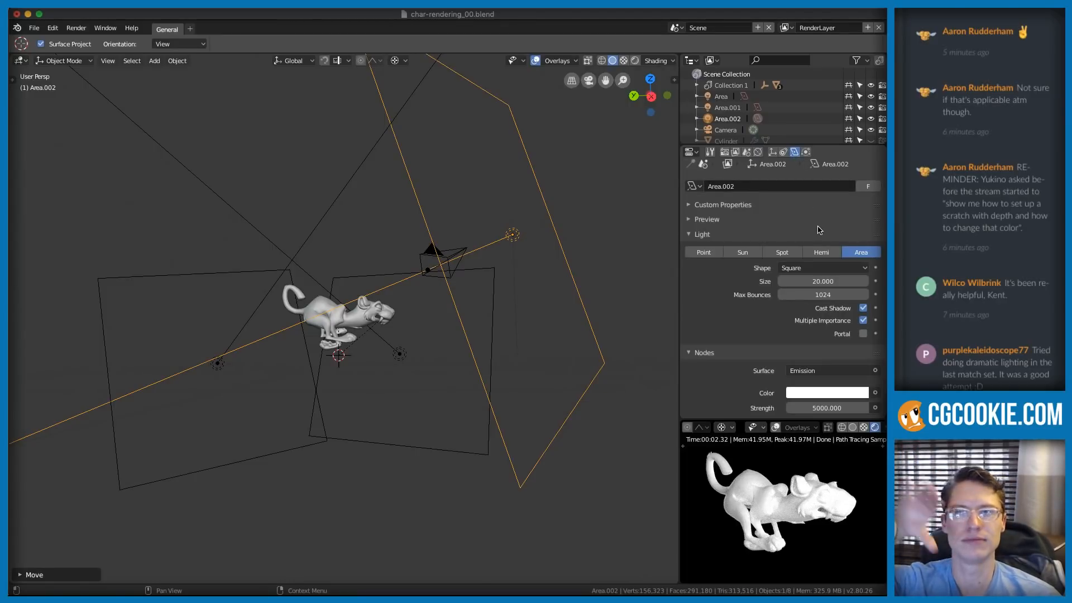
click(820, 281)
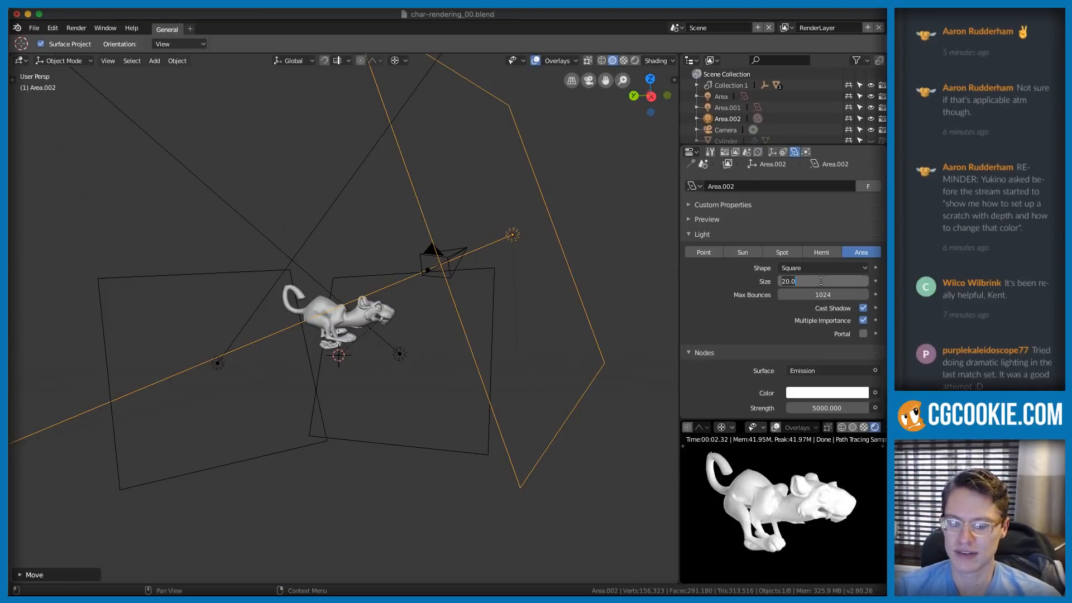
text(2)
key(Return)
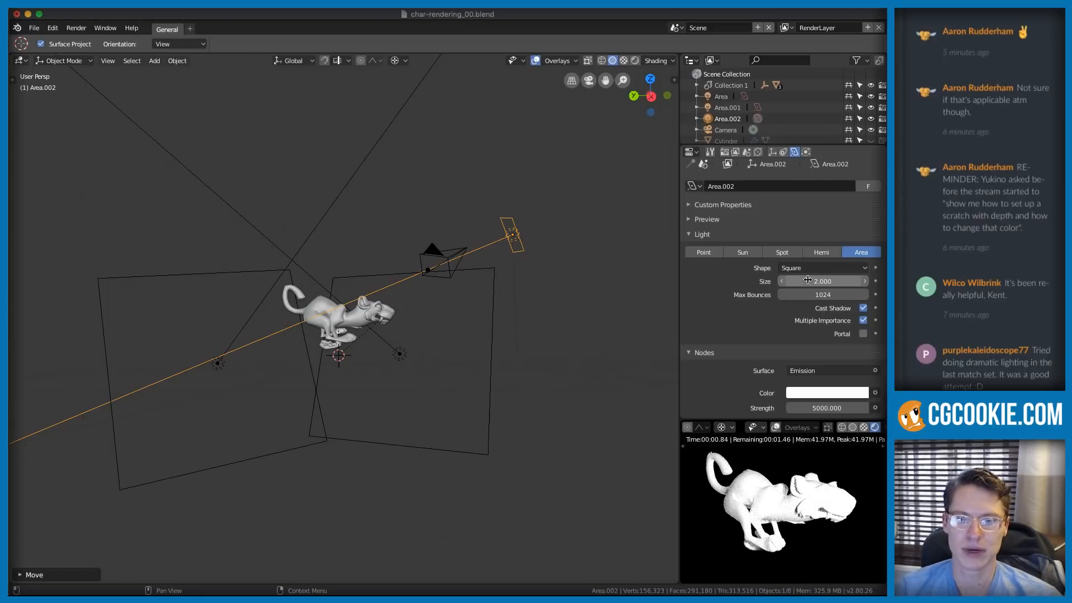
click(808, 406)
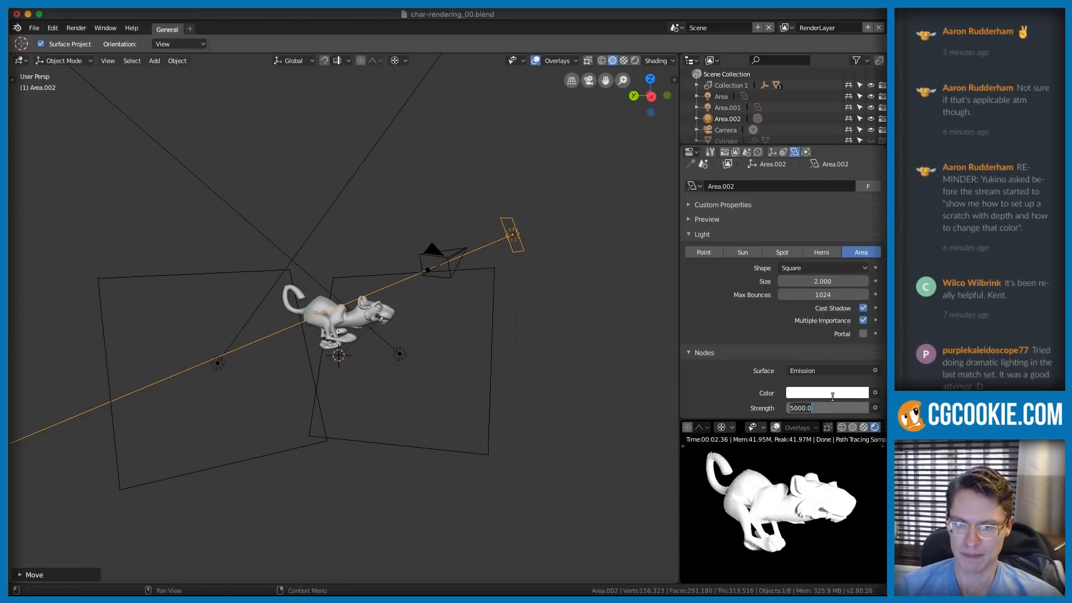
text(100)
key(Return)
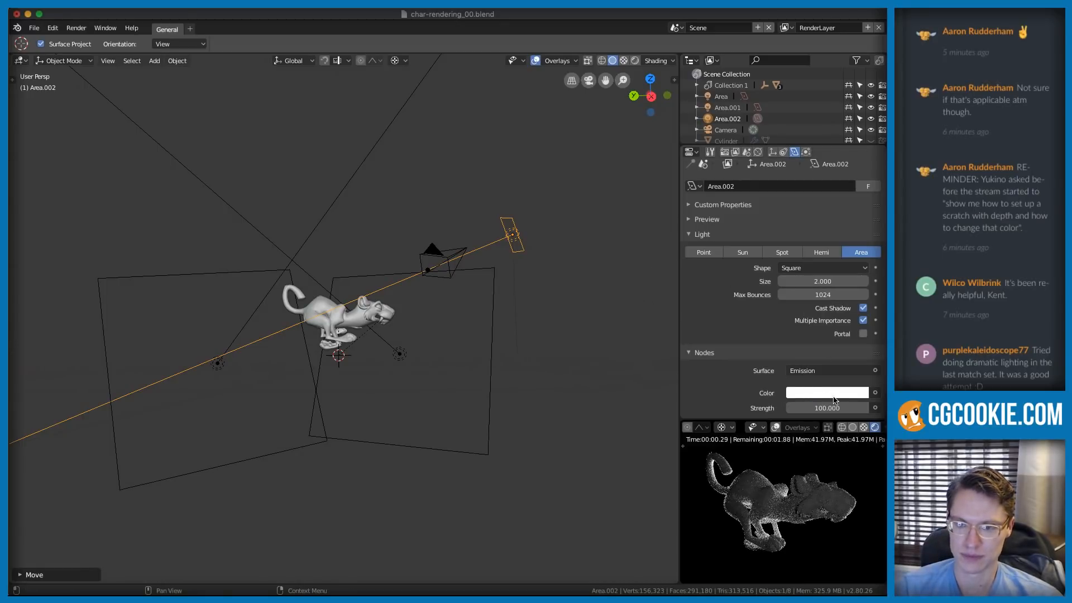
- Set the pivot point to Individual Origins, then move and rotate the front light to aim down at the creature from above its head
middle_drag(579, 212, 459, 335)
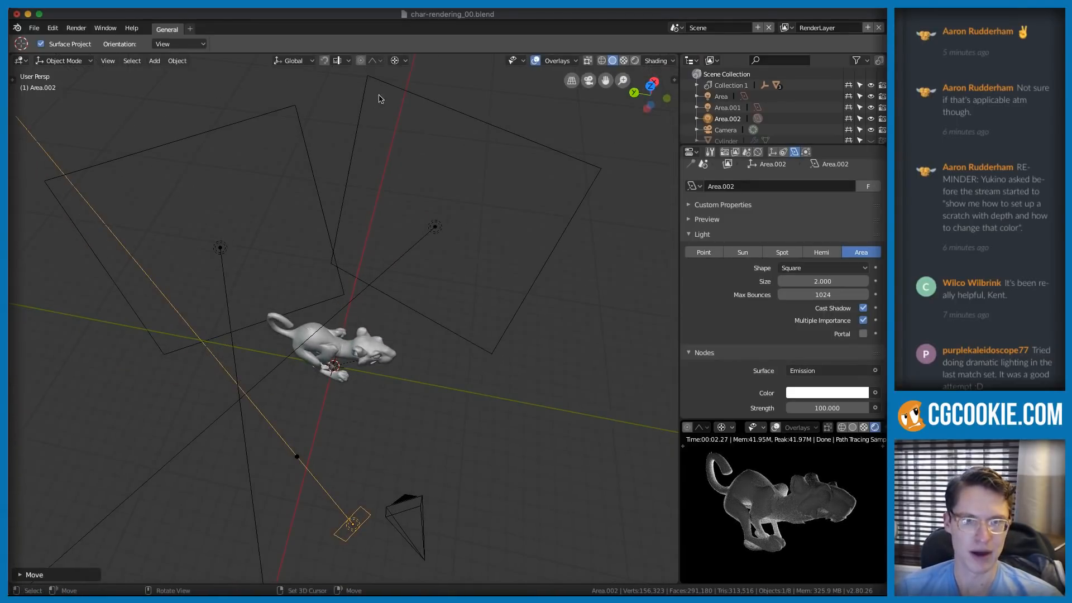
click(398, 60)
click(391, 117)
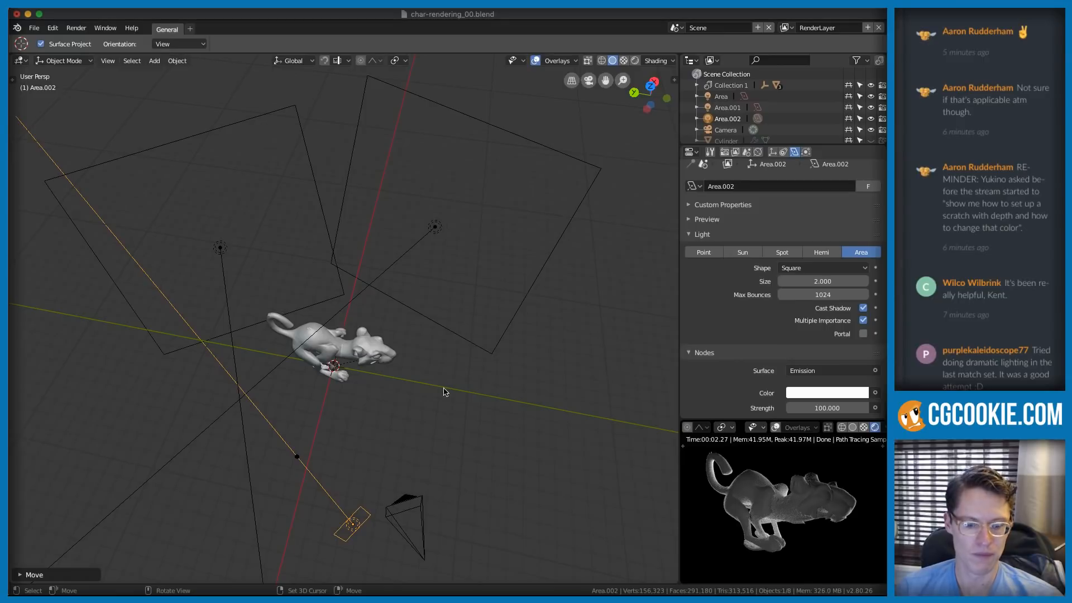
key(g)
click(487, 330)
middle_drag(488, 330, 454, 313)
key(r)
click(558, 158)
key(g)
click(550, 225)
key(g)
click(531, 239)
scroll(531, 239, up, 1)
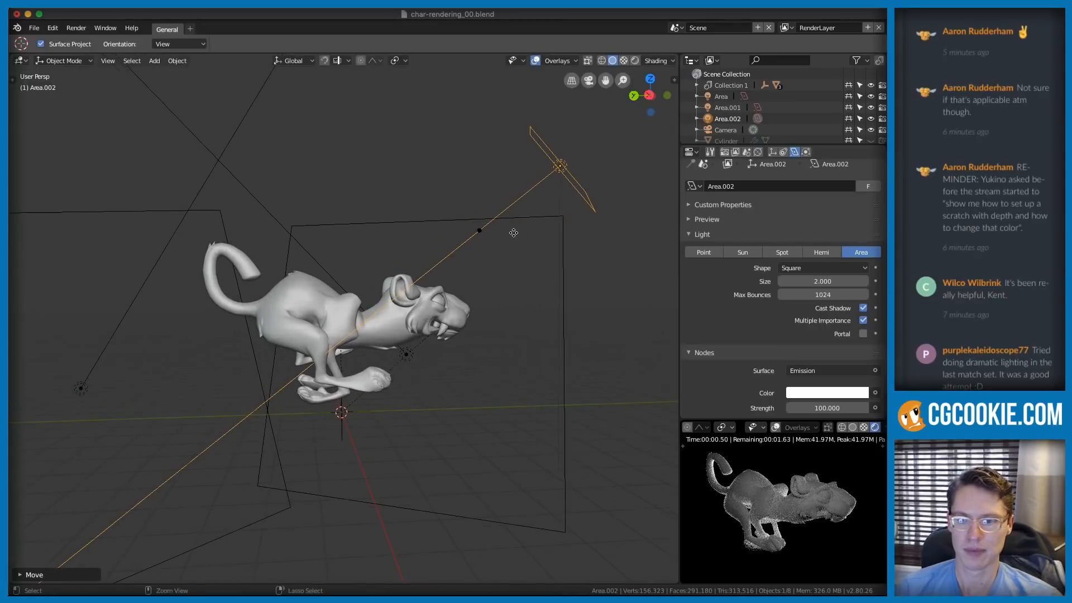
- Set the front light's emission strength to 200
click(819, 406)
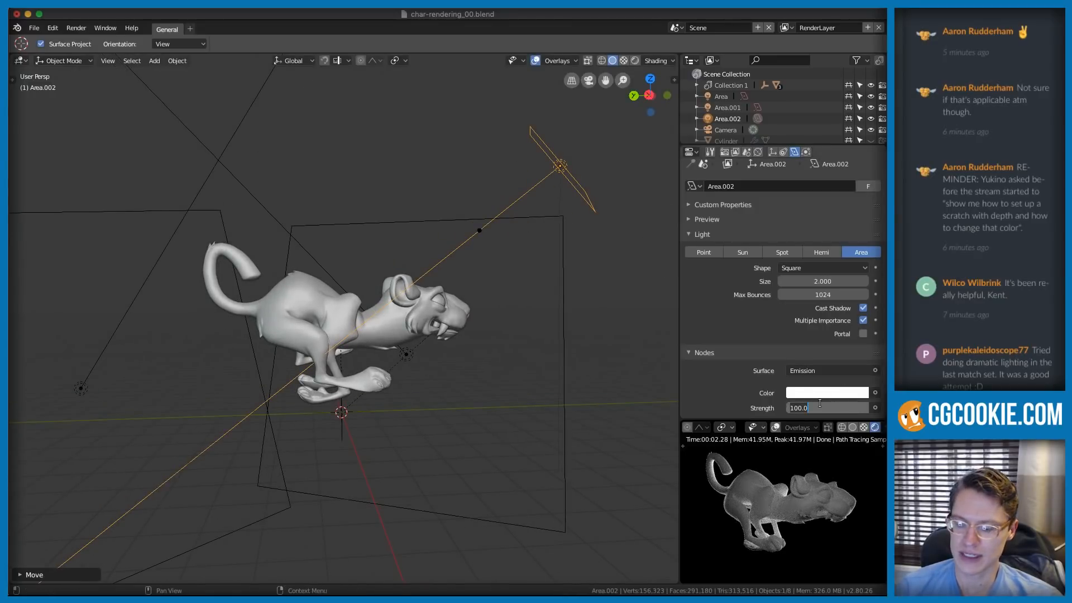
text(200)
key(Return)
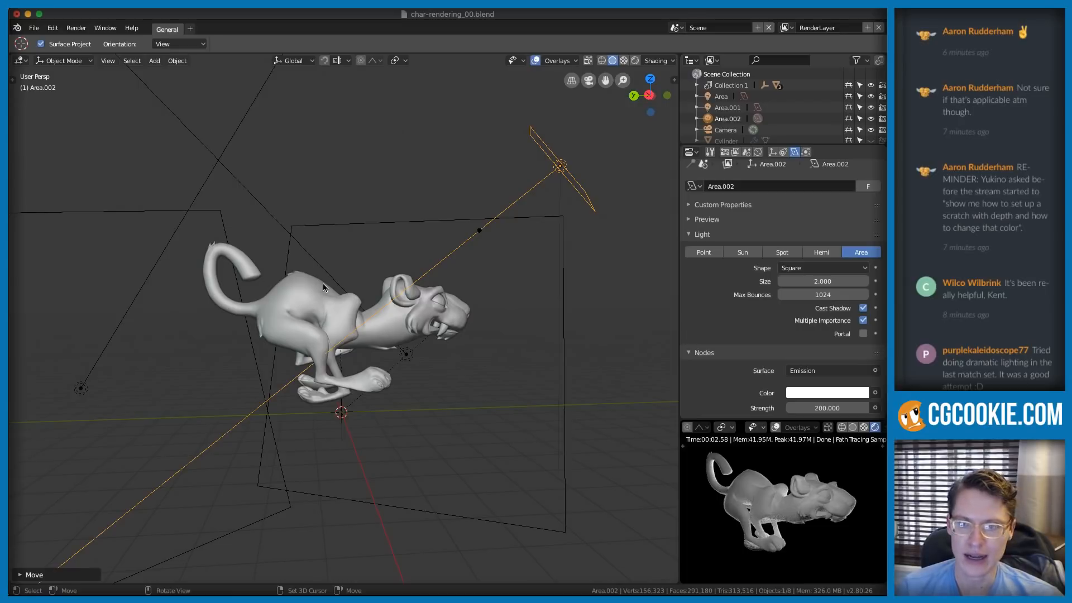
- Select the creature's body and open its material settings
click(297, 279)
click(816, 153)
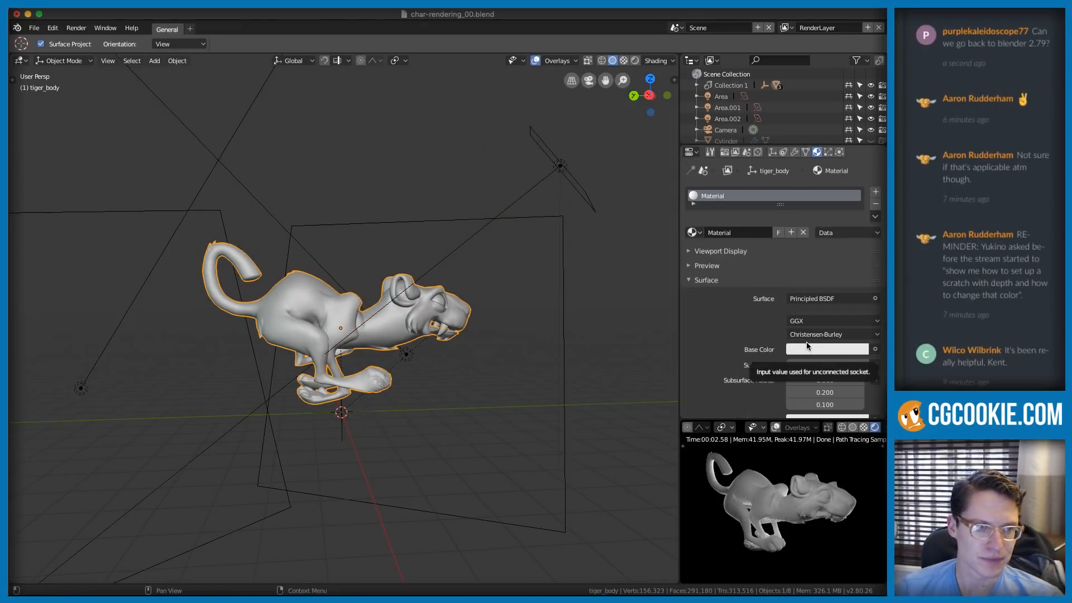
click(1024, 44)
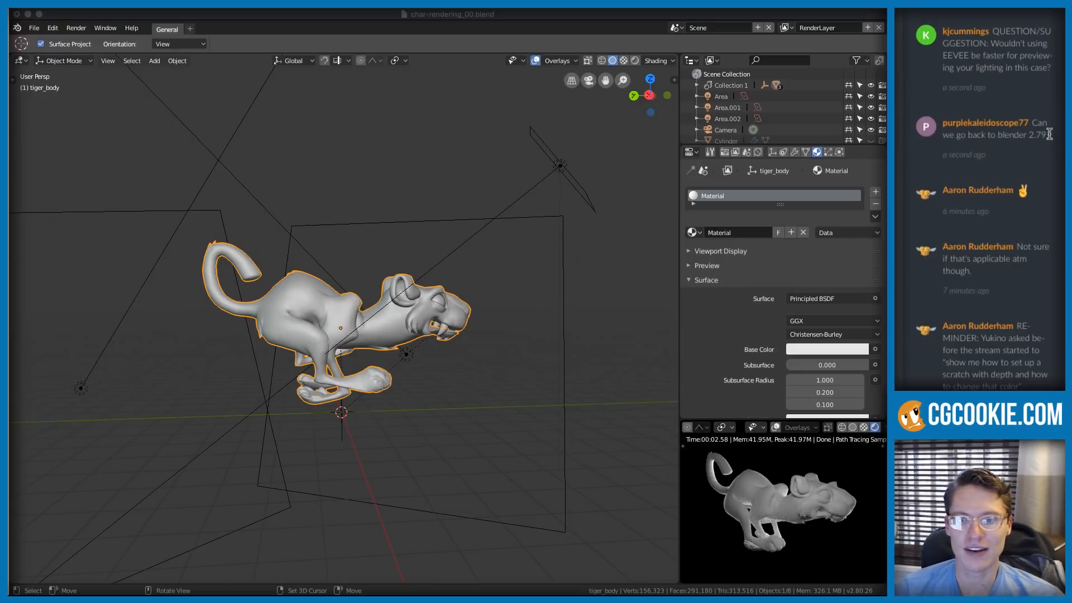
drag(1049, 135, 1028, 123)
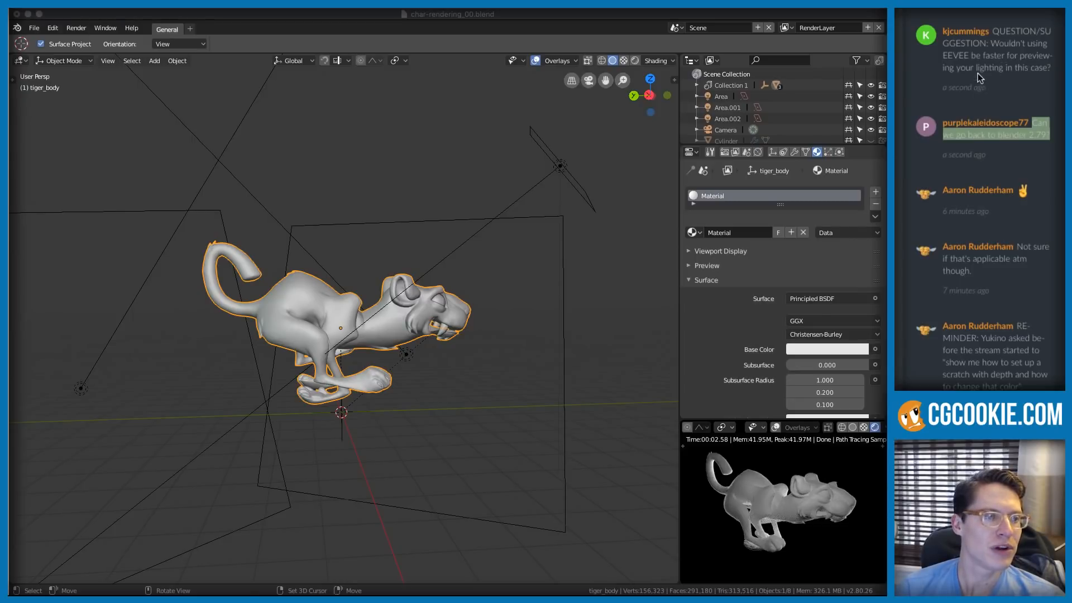
drag(1052, 69, 992, 25)
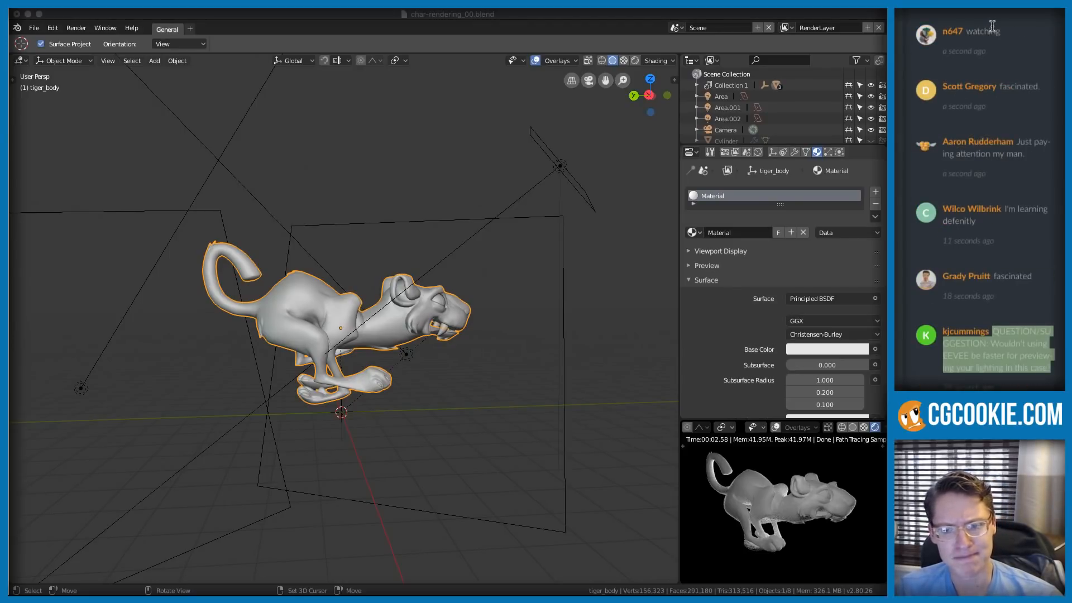
middle_drag(549, 216, 586, 220)
click(550, 155)
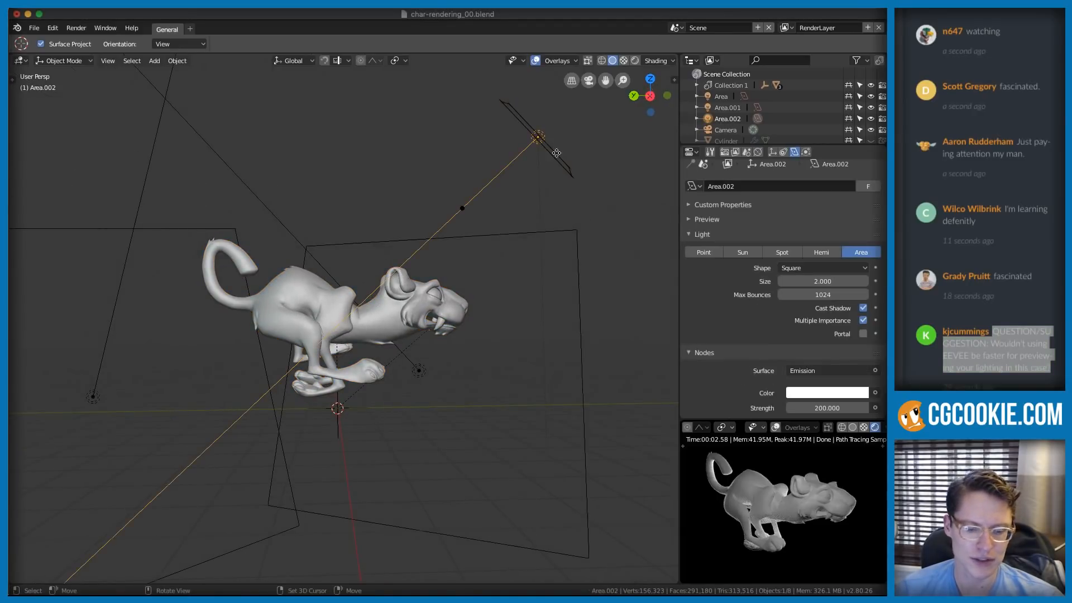
key(g)
click(557, 156)
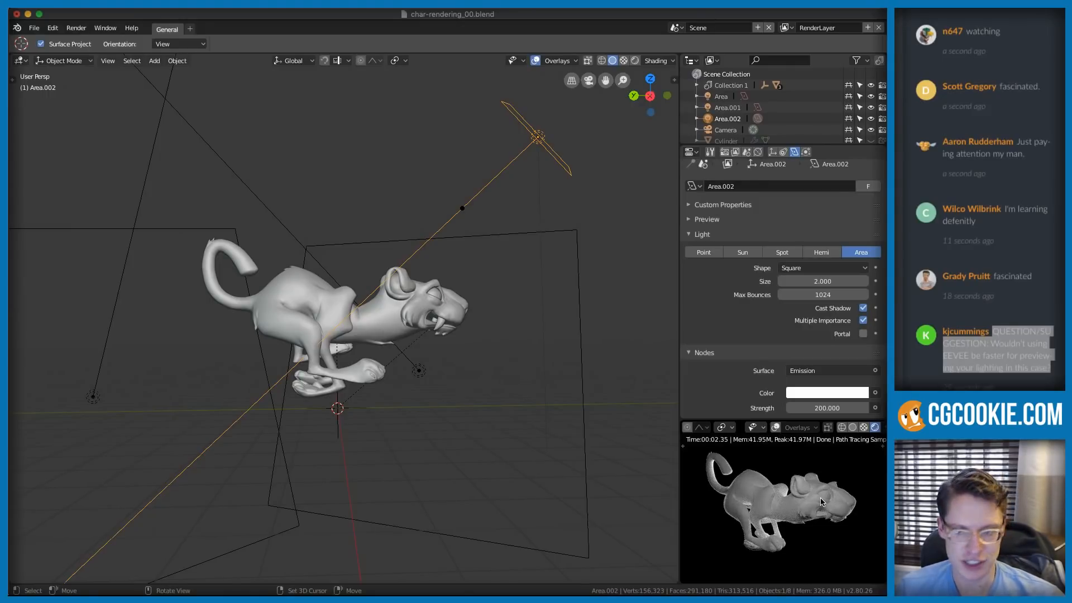
ctrl+middle_drag(473, 190, 469, 184)
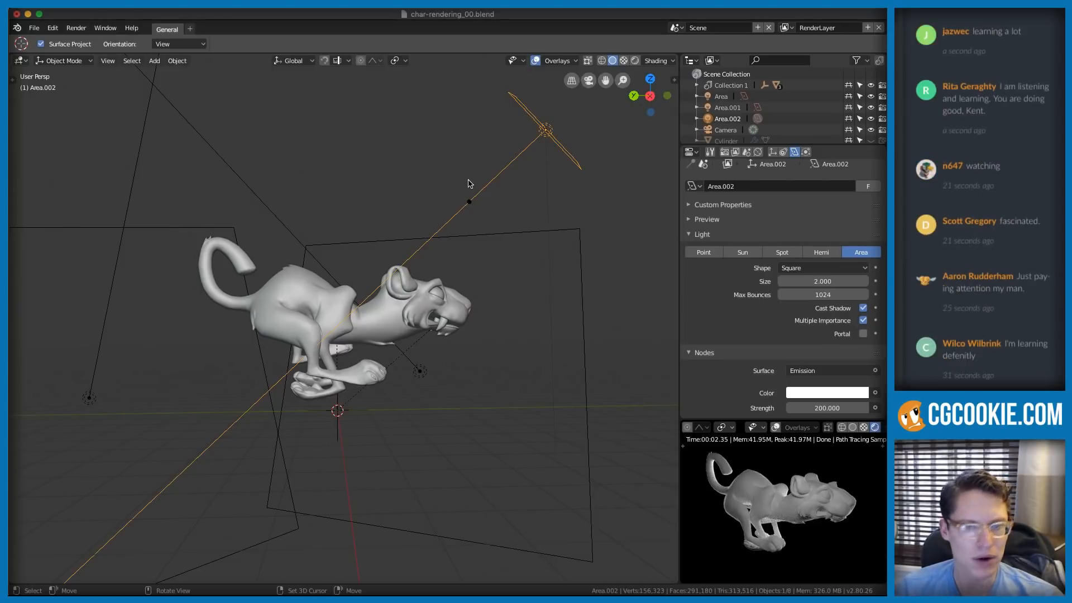
mouse_move(468, 178)
ctrl+middle_down()
mouse_move(471, 192)
mouse_move(481, 179)
ctrl+middle_up()
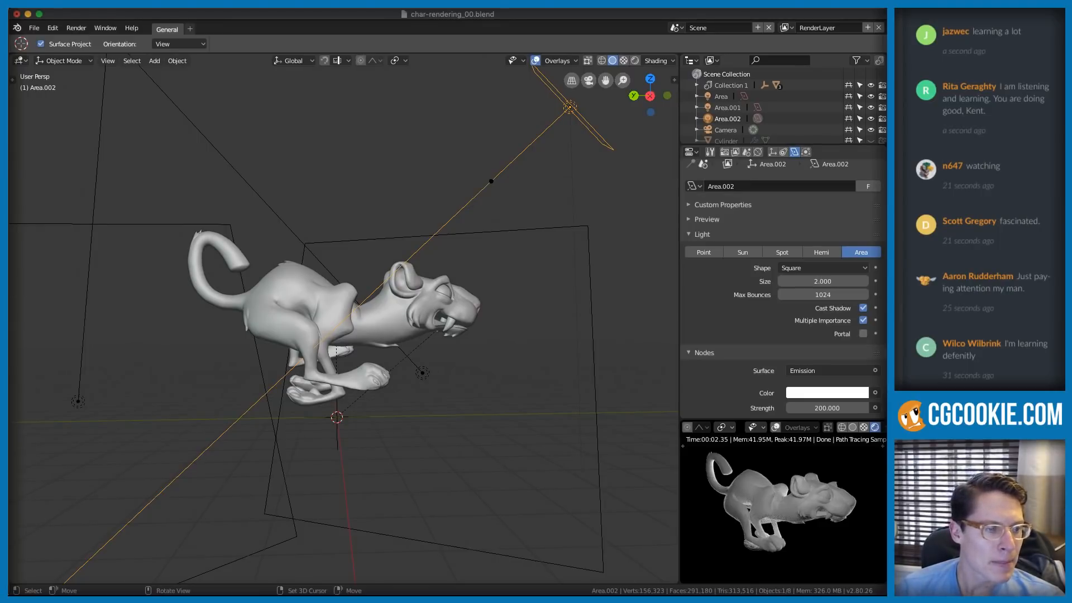
click(1050, 375)
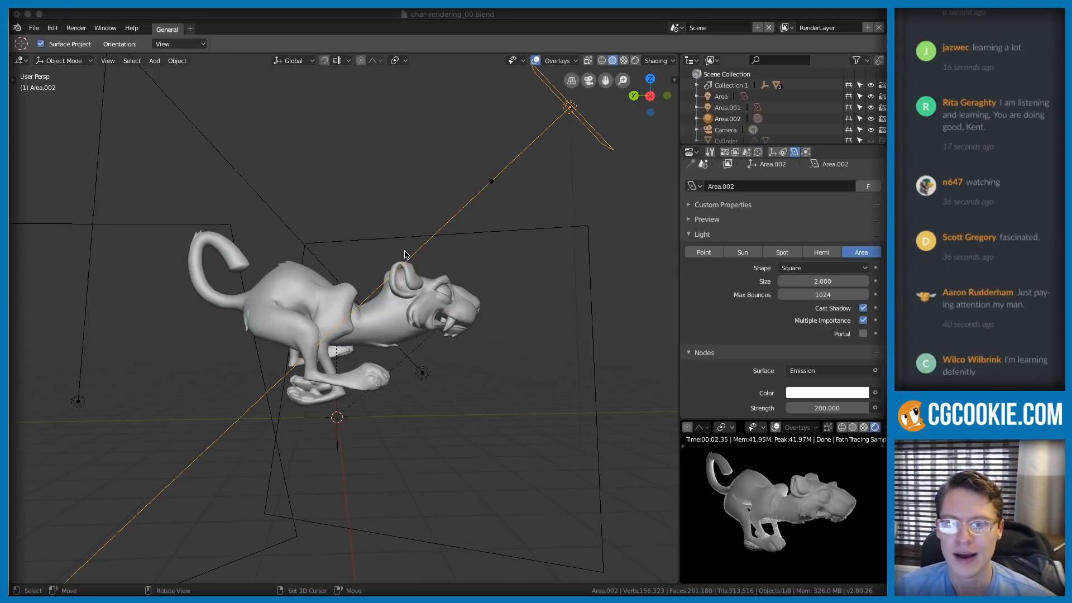
click(549, 154)
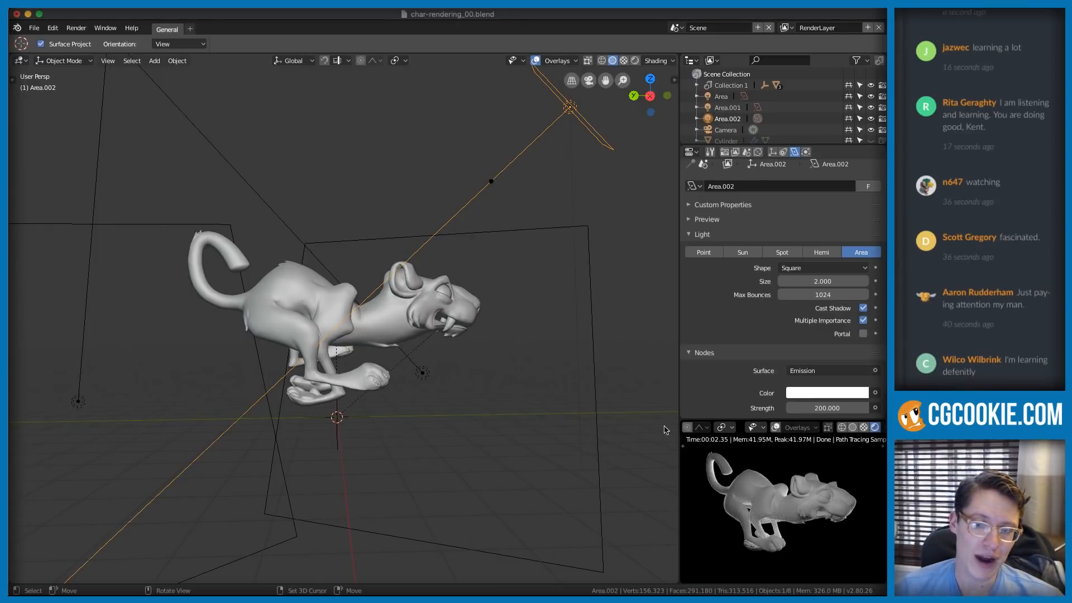
mouse_move(531, 306)
middle_down()
mouse_move(529, 335)
mouse_move(522, 304)
middle_up()
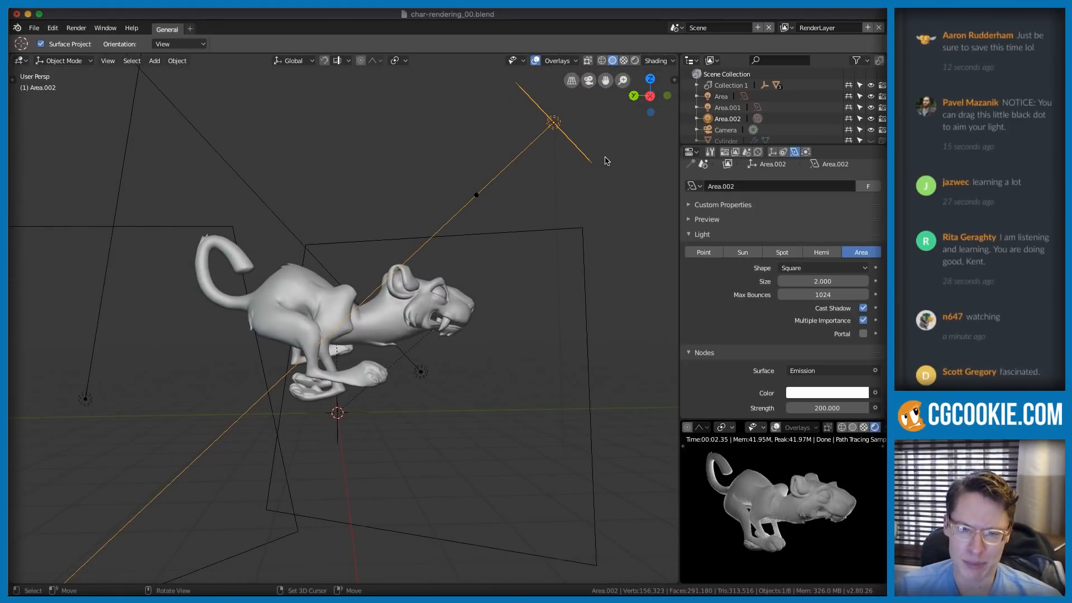
- Inspect the shading on the creature's body up close in the rendered camera preview
scroll(725, 480, up, 8)
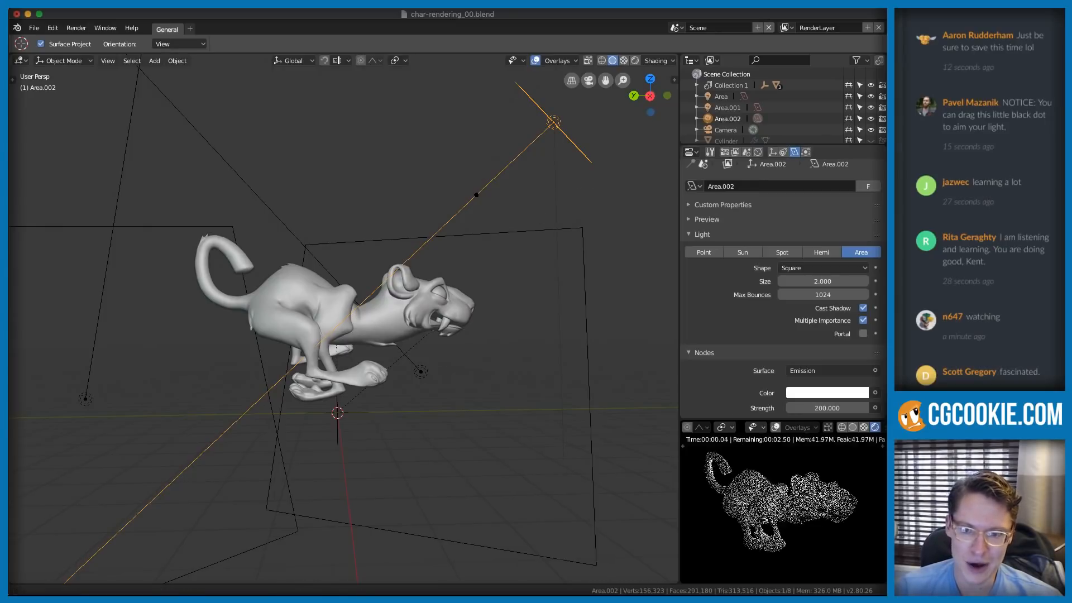
scroll(720, 497, up, 6)
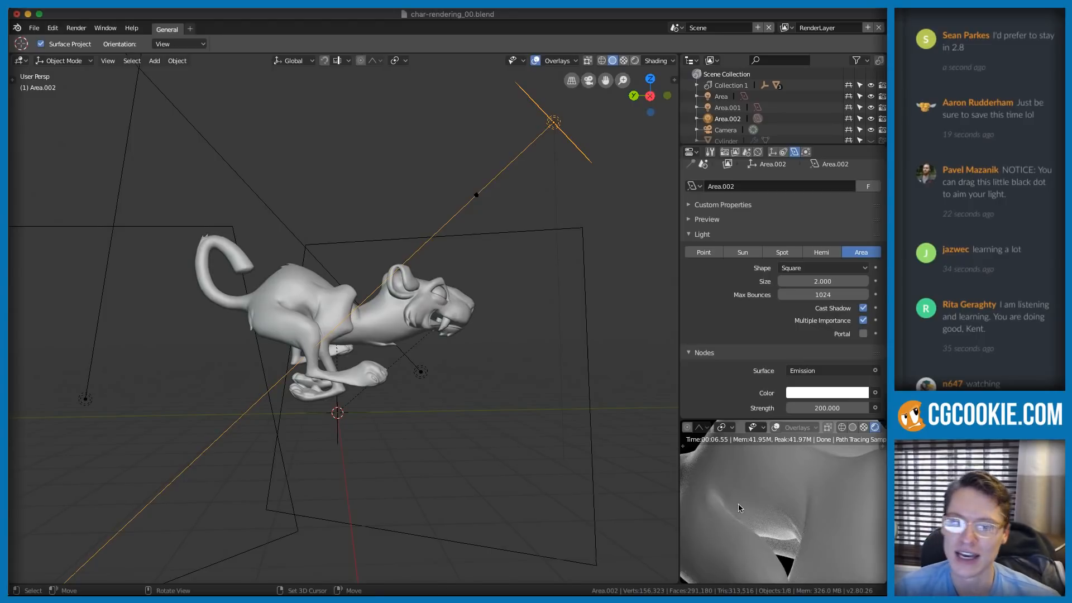
scroll(738, 504, down, 5)
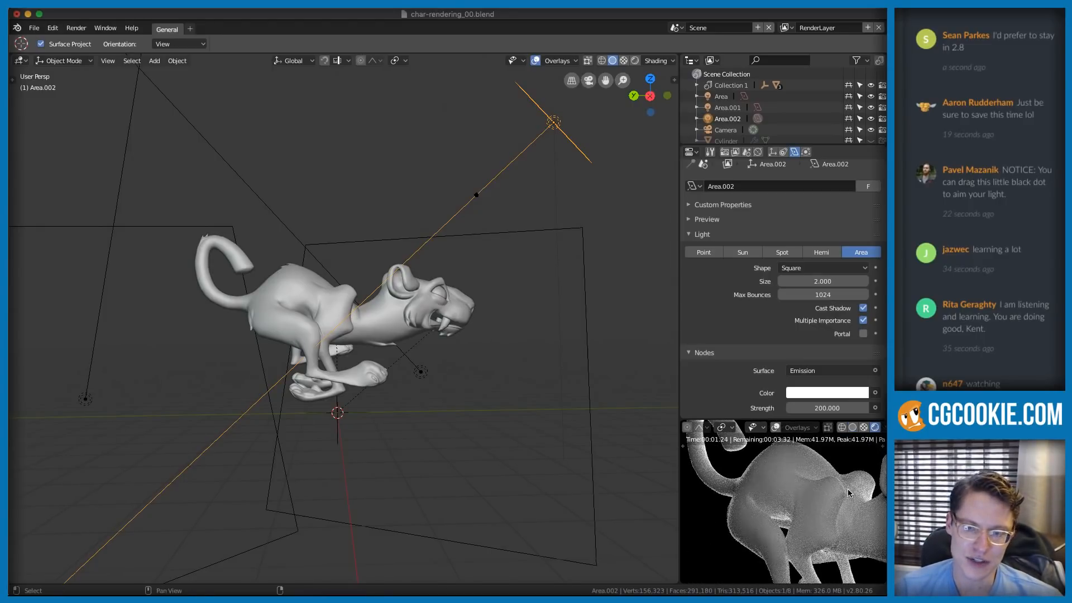
scroll(806, 499, down, 3)
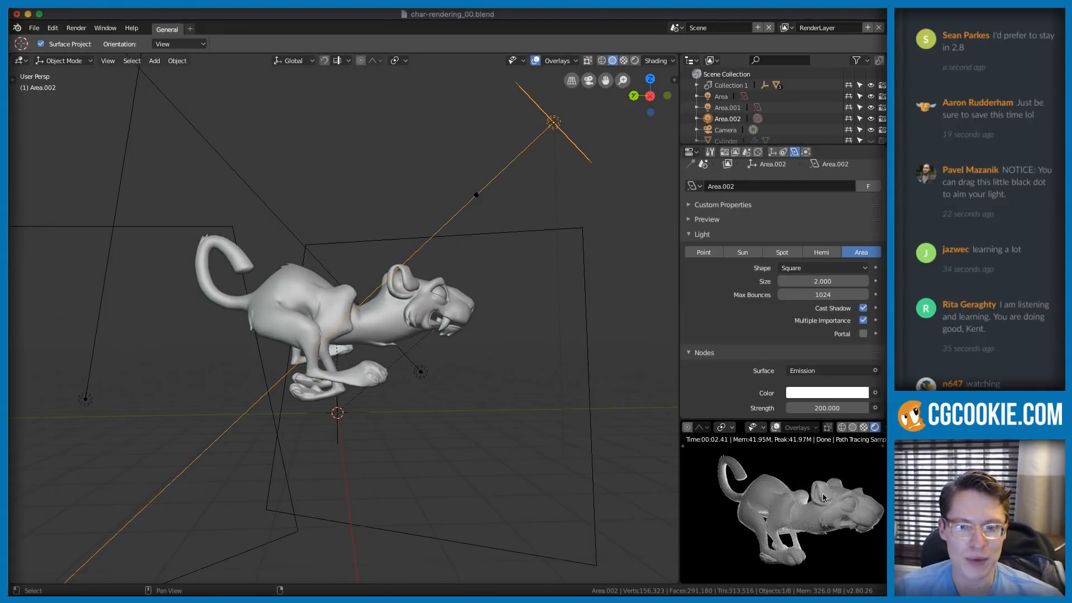
shift+middle_drag(817, 497, 793, 490)
scroll(455, 246, down, 1)
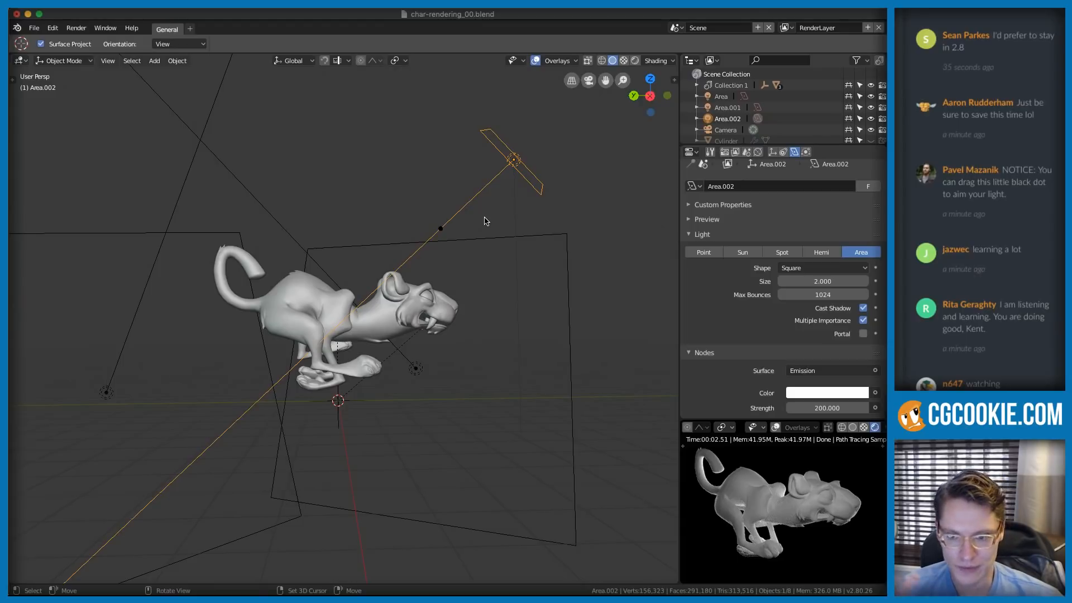
middle_drag(485, 221, 431, 296)
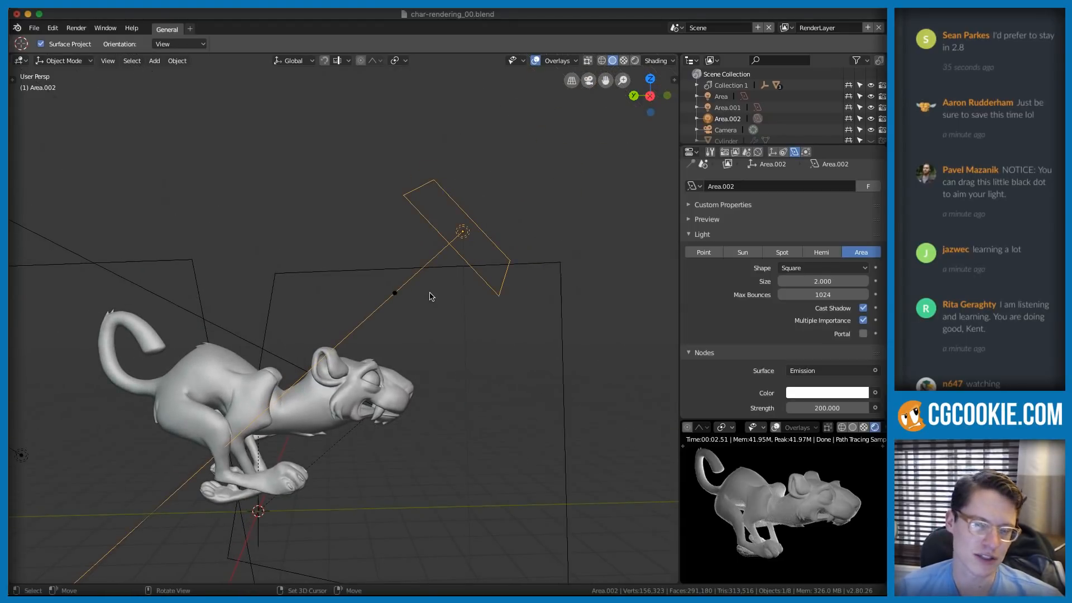
scroll(1043, 60, up, 3)
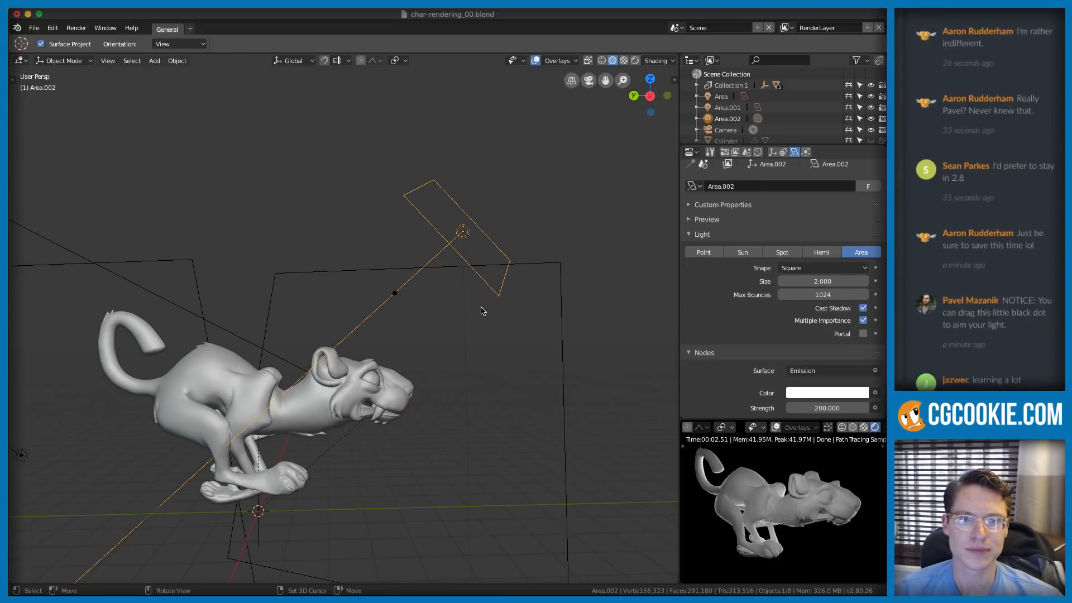
scroll(983, 223, down, 10)
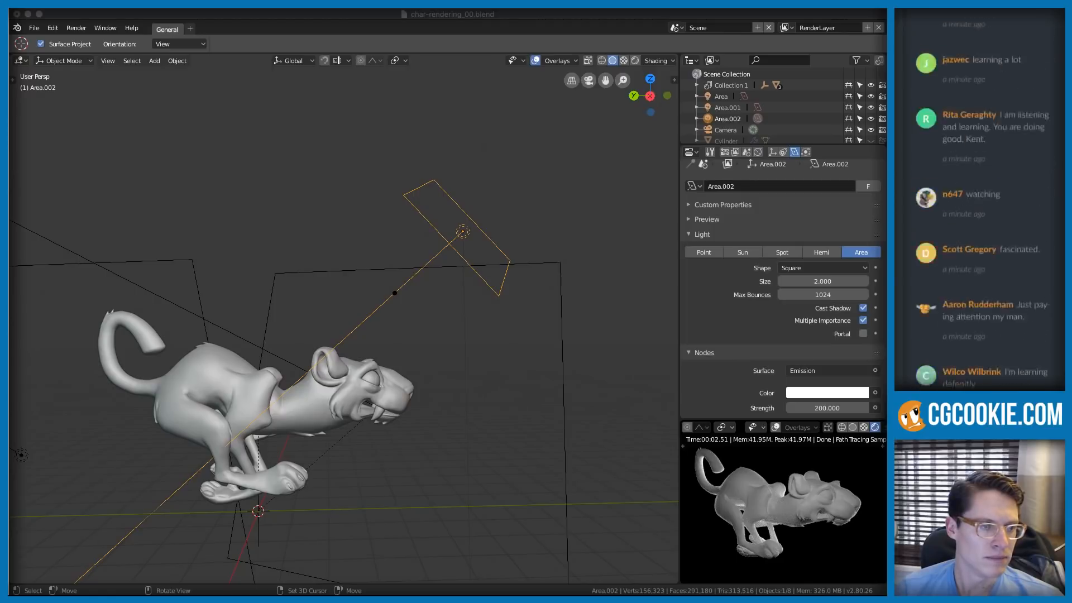
scroll(980, 201, up, 5)
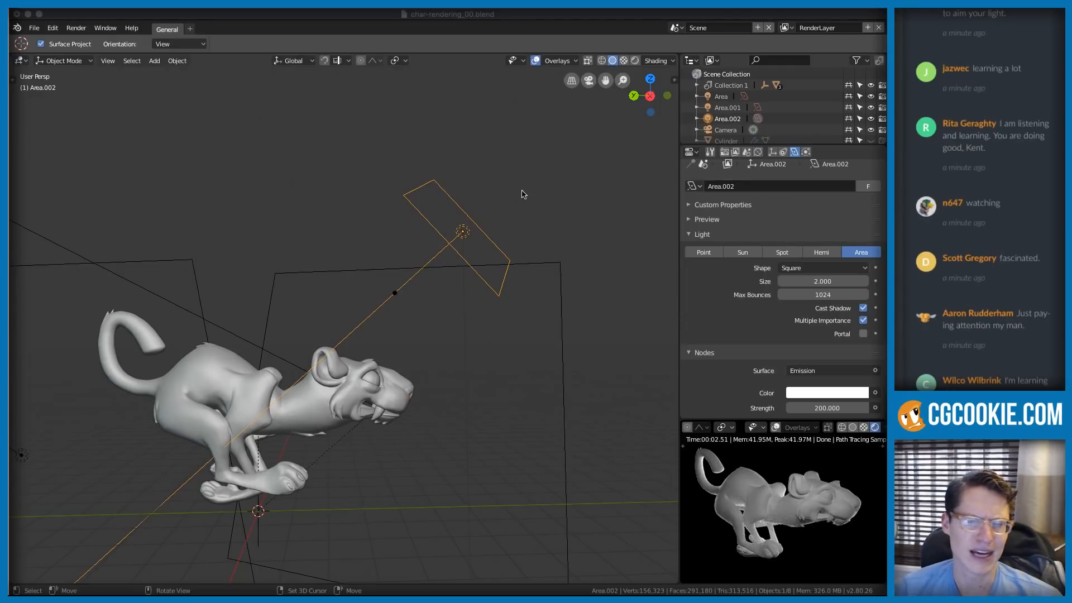
mouse_move(490, 242)
middle_down()
mouse_move(468, 262)
mouse_move(470, 240)
middle_up()
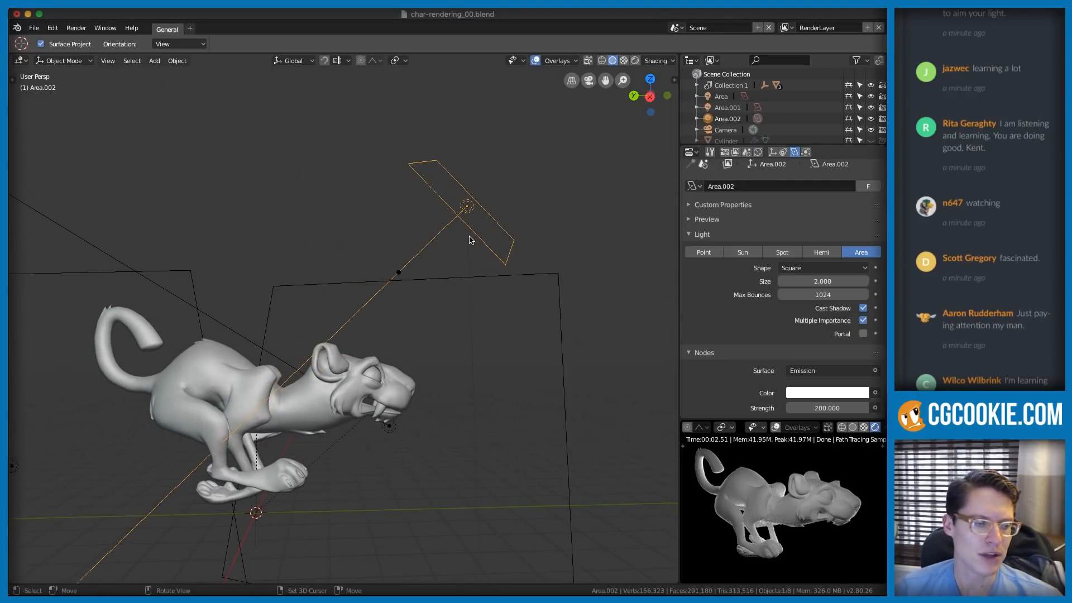
scroll(1024, 158, up, 5)
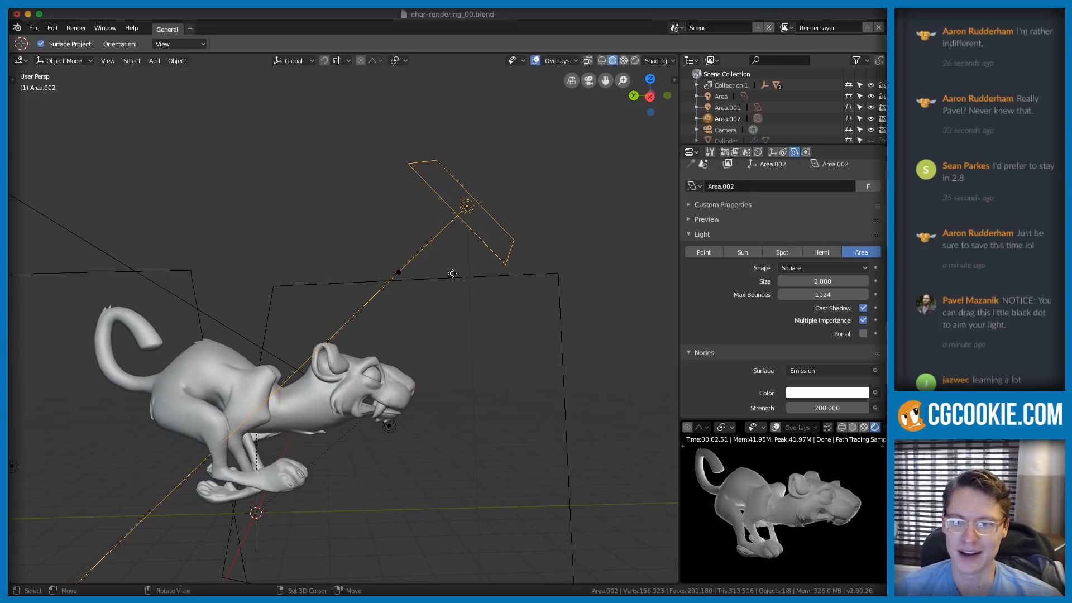
mouse_move(466, 259)
middle_down()
mouse_move(441, 272)
mouse_move(459, 258)
middle_up()
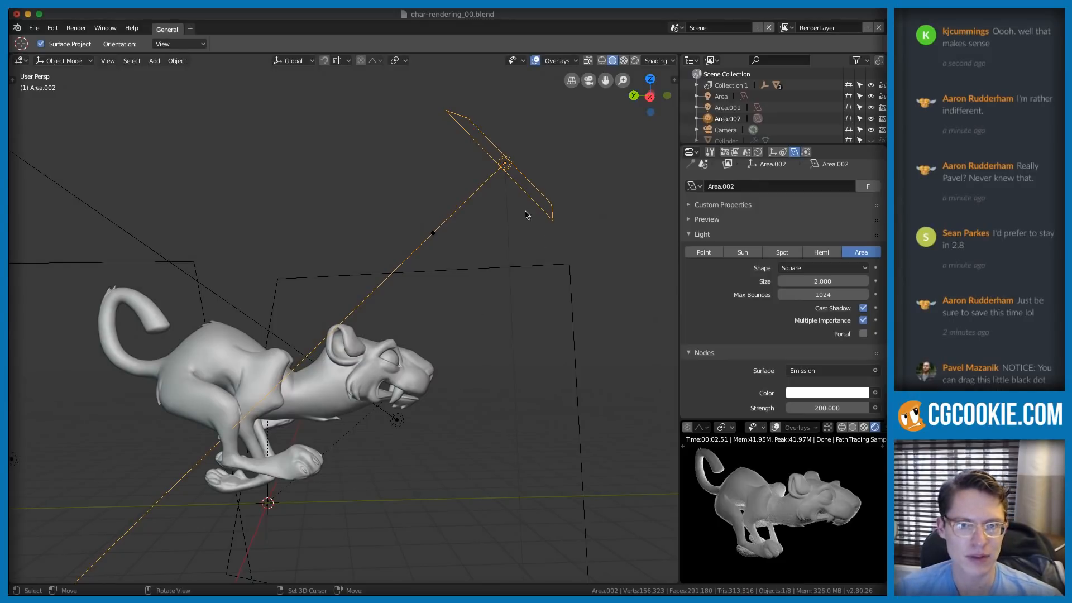
ctrl+middle_drag(410, 209, 407, 220)
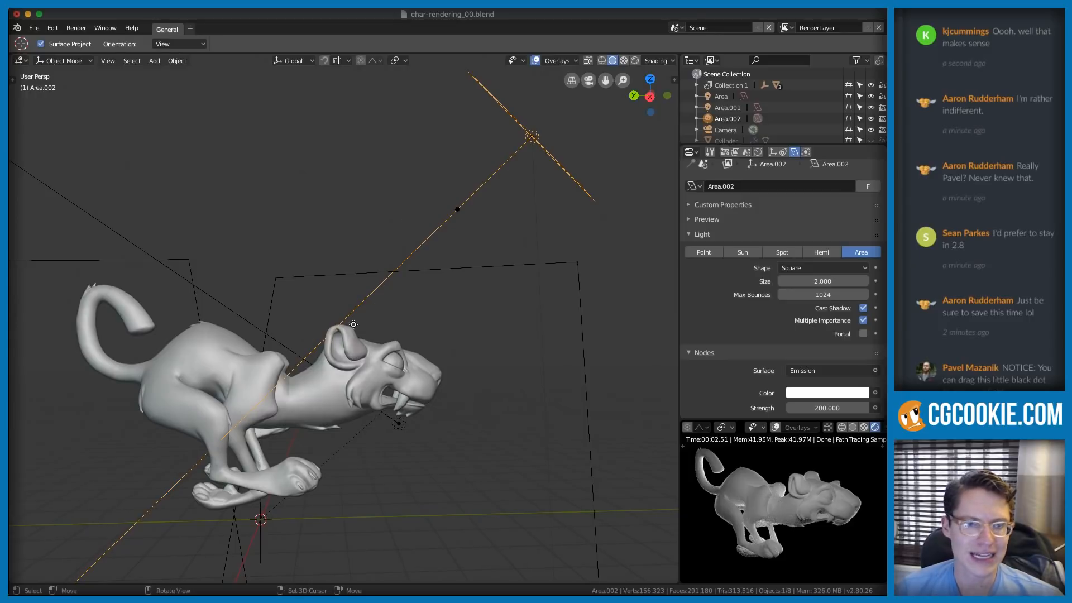
- Set the front area light's emission strength to 500
click(202, 339)
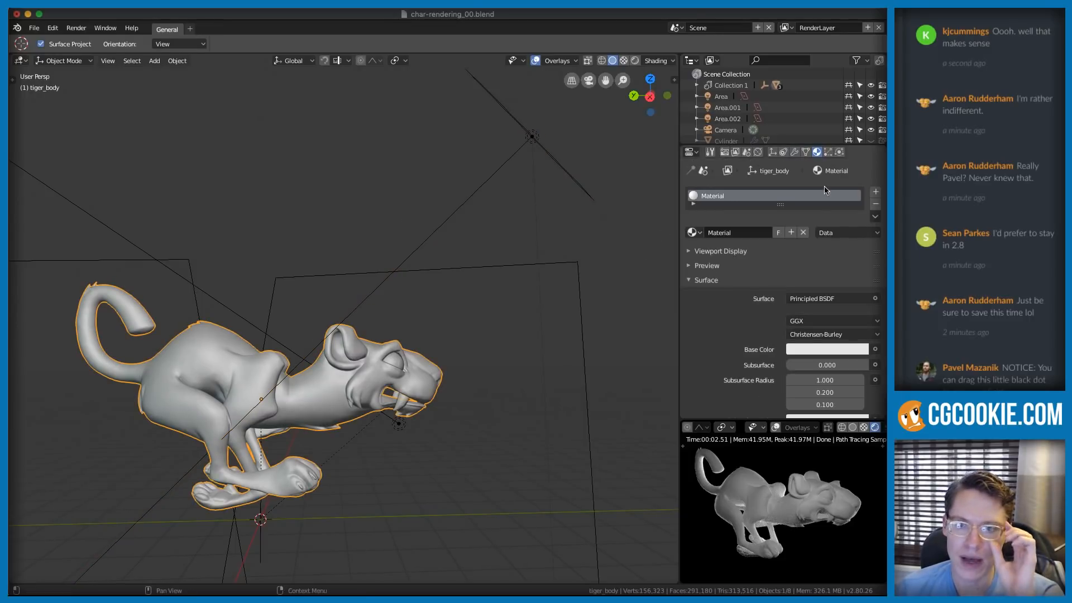
click(842, 351)
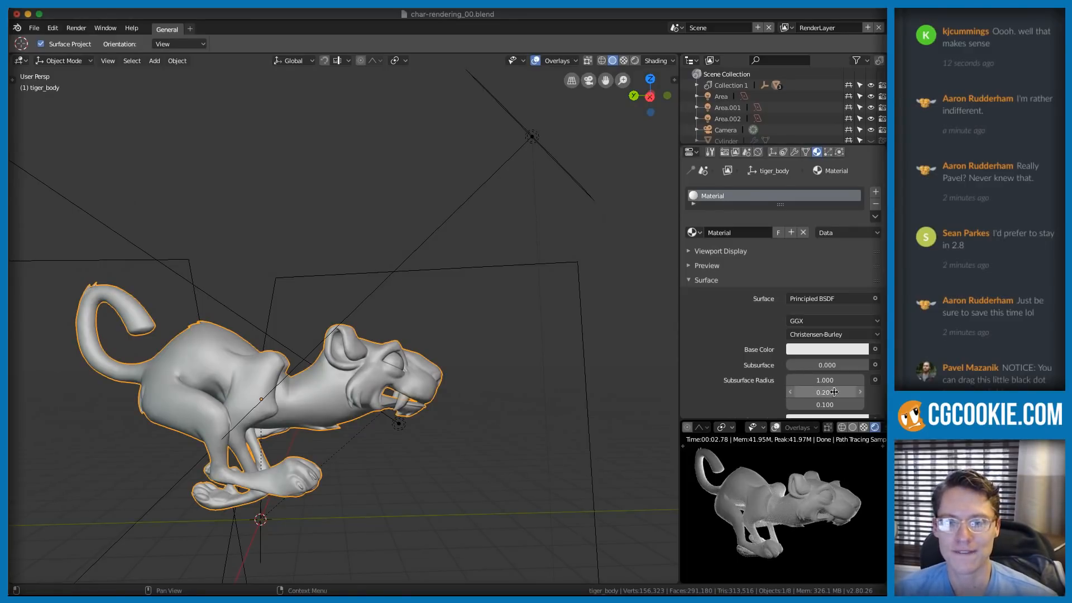
click(533, 137)
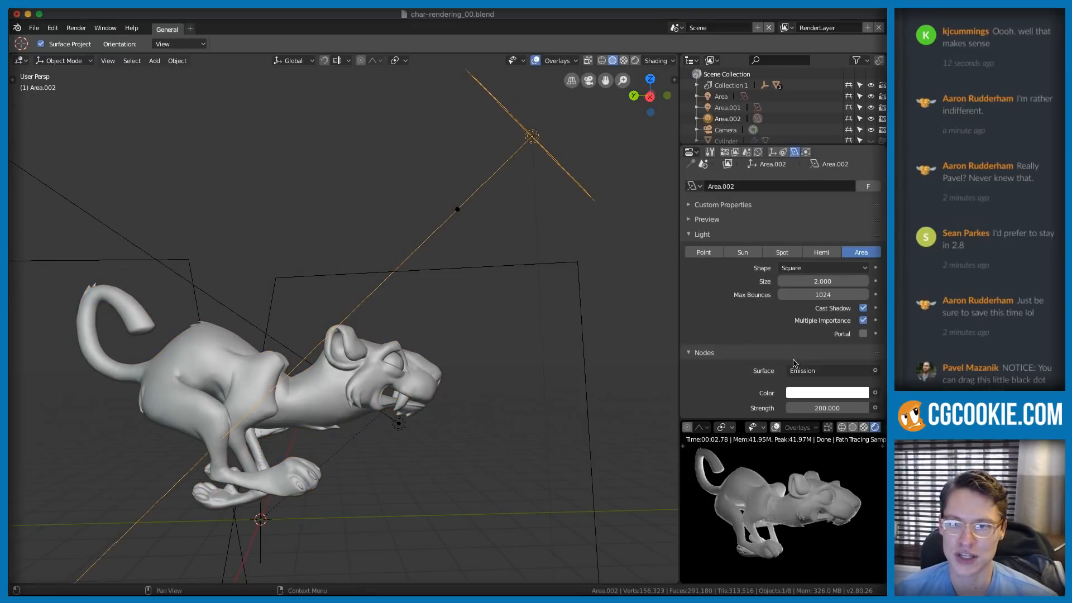
click(814, 408)
key(Return)
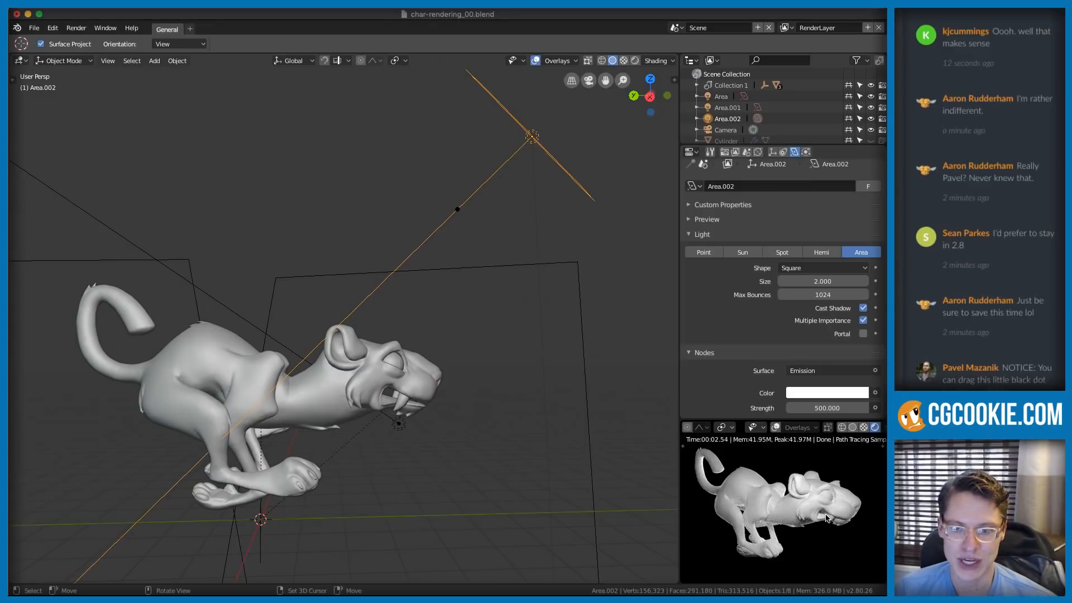
- Set the base color of the creature body's material to a mid grey with red, green and blue all at 0.5
click(426, 343)
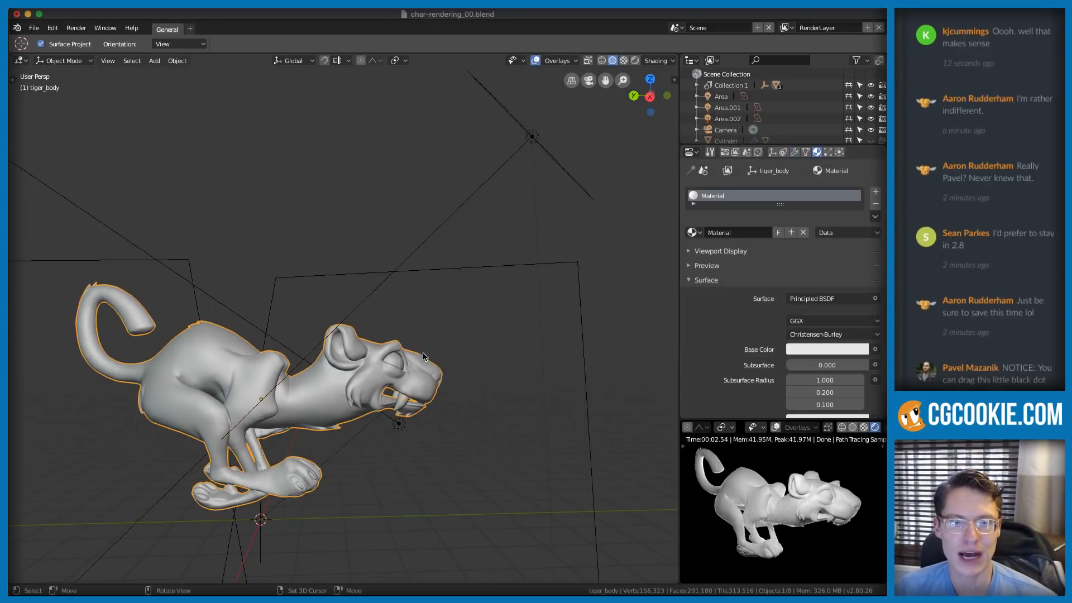
click(832, 352)
drag(828, 294, 827, 320)
click(827, 320)
click(826, 319)
click(826, 295)
text(.5)
key(Return)
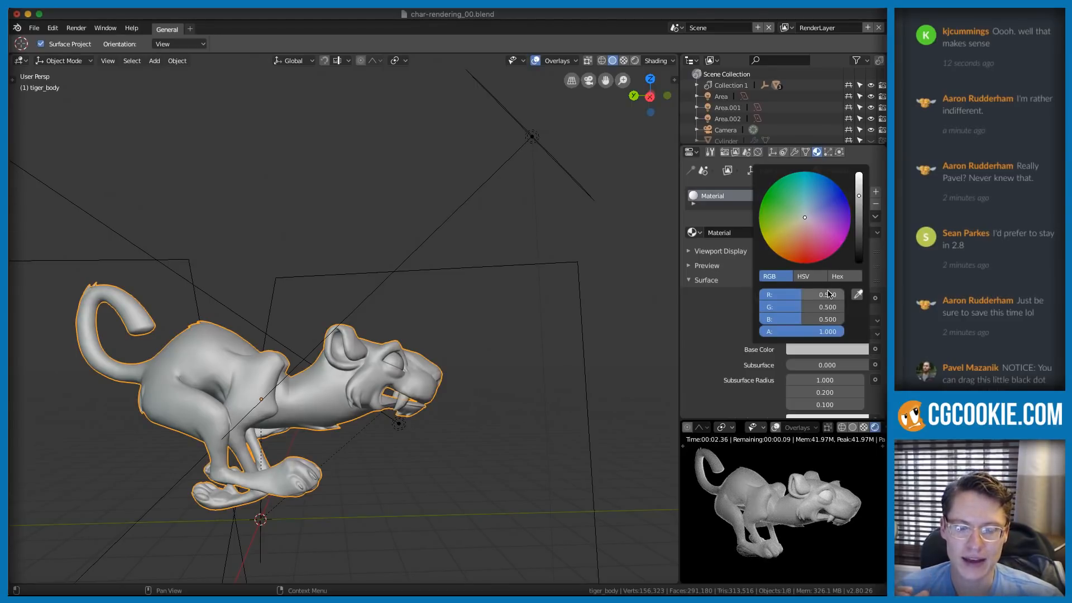
- Assign the body's existing material to the creature's eyes and rename that shared material grey-model
scroll(424, 402, up, 6)
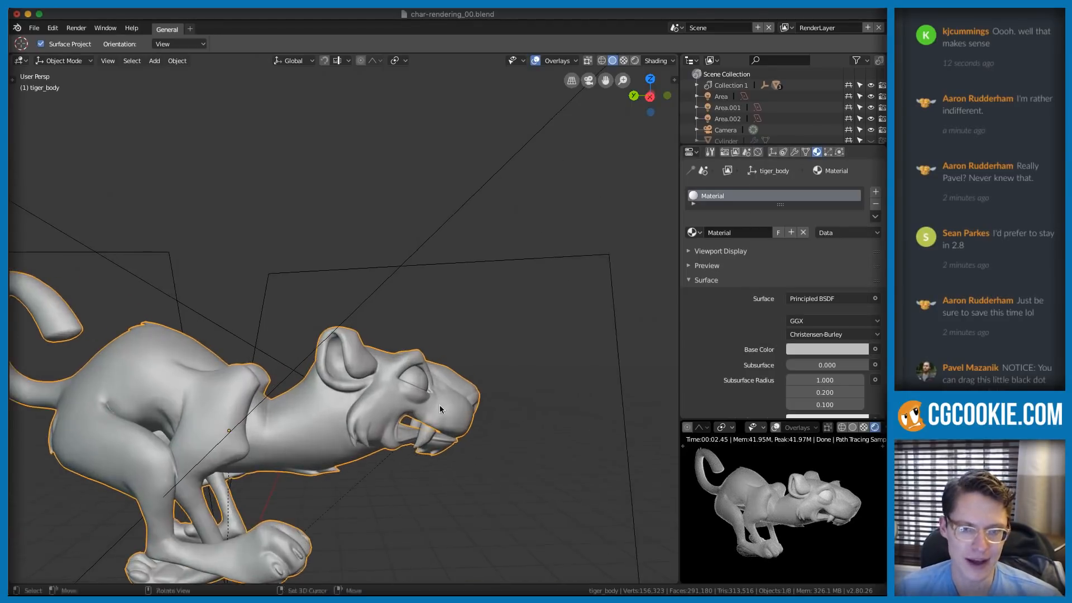
click(399, 335)
click(761, 232)
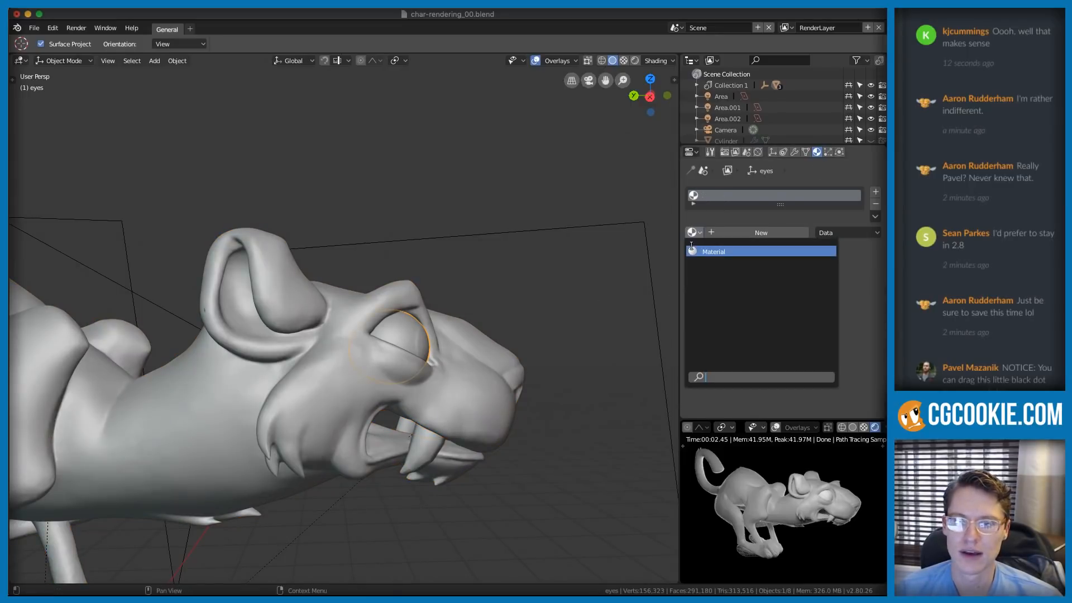
double_click(722, 234)
text(model)
key(Return)
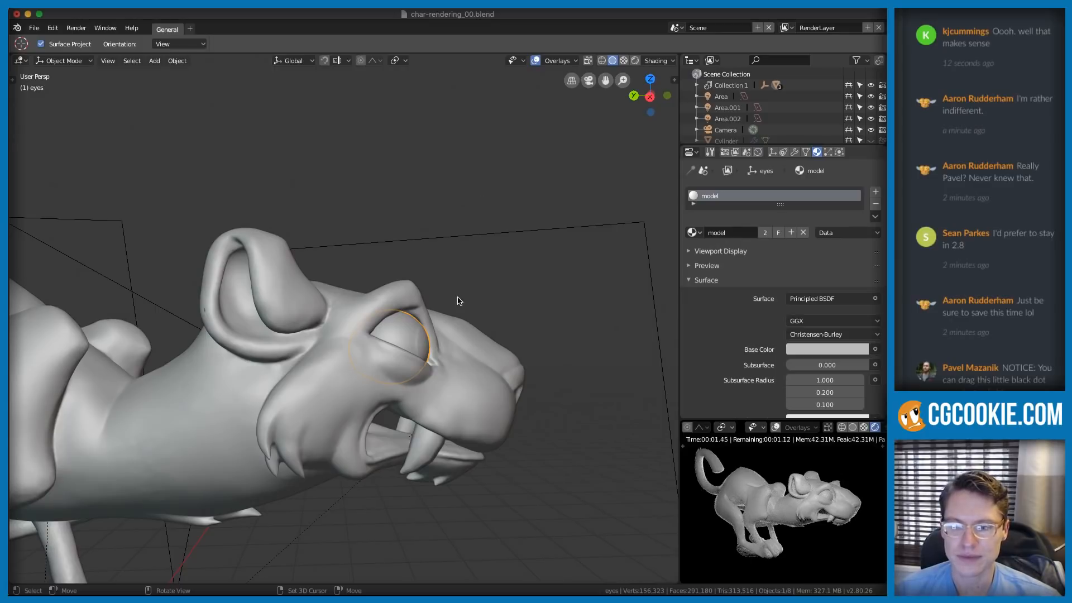
double_click(727, 233)
text(g)
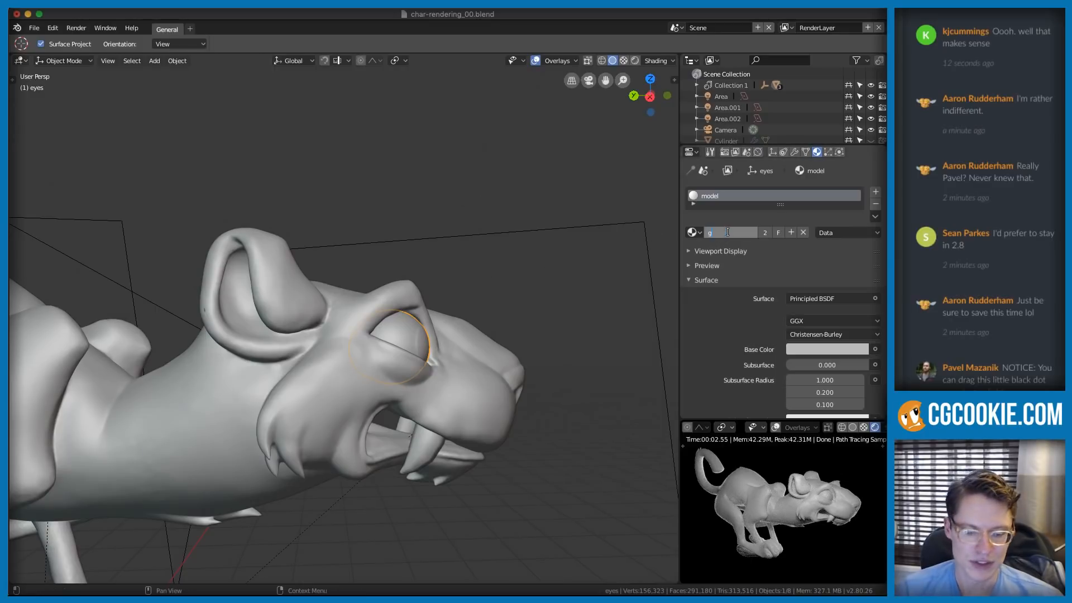
text(rey-model)
key(Return)
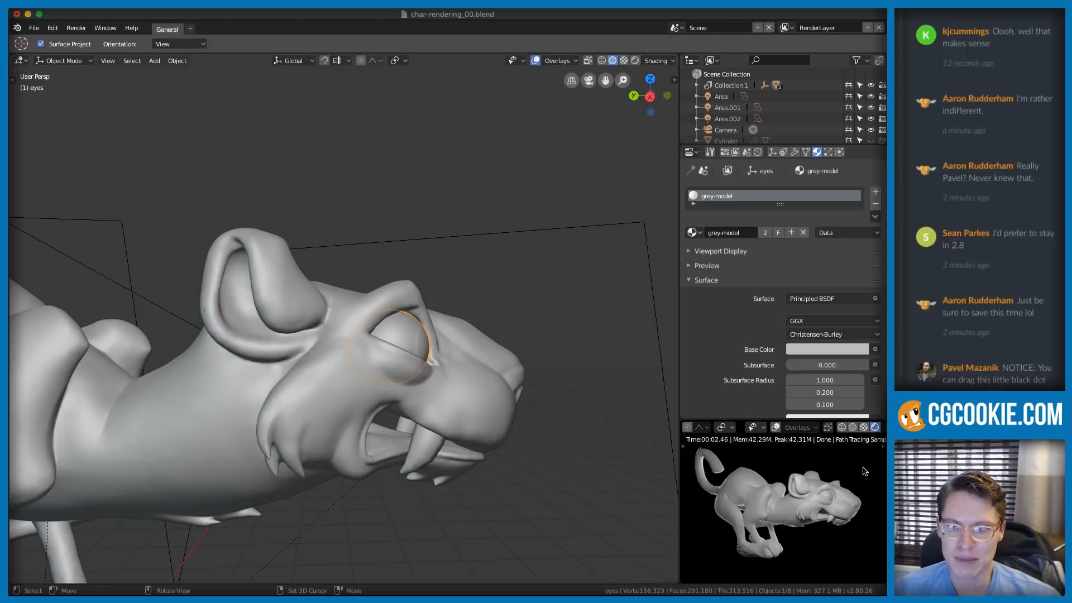
- Tint the front area light's emission color a pale warm peach, about R 1.000, G 0.795, B 0.693
ctrl+middle_drag(386, 374, 287, 238)
click(191, 243)
ctrl+middle_drag(471, 275, 491, 230)
click(502, 227)
click(814, 394)
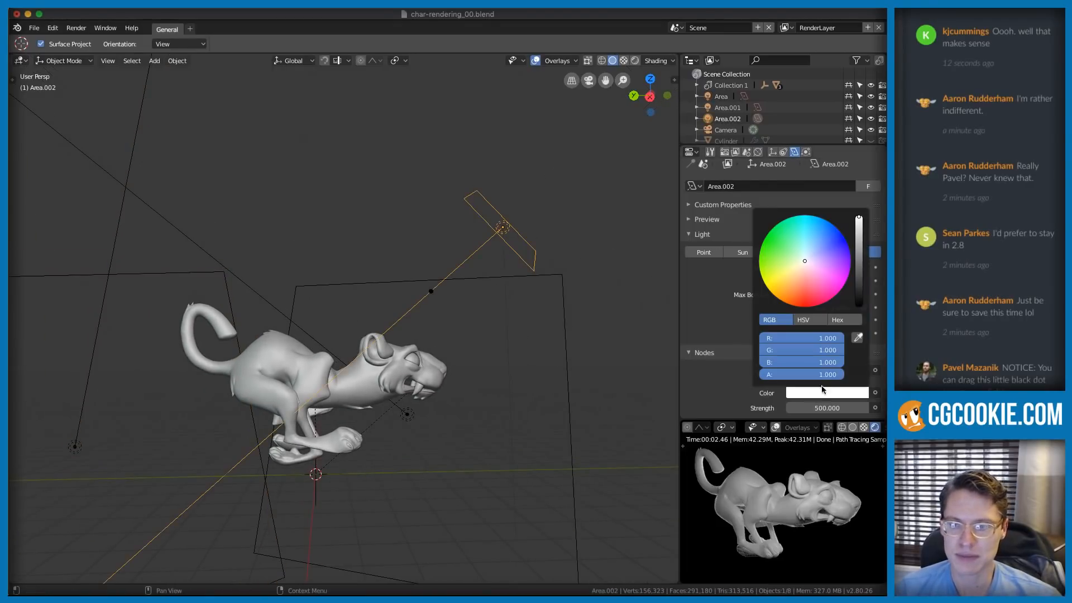
click(800, 269)
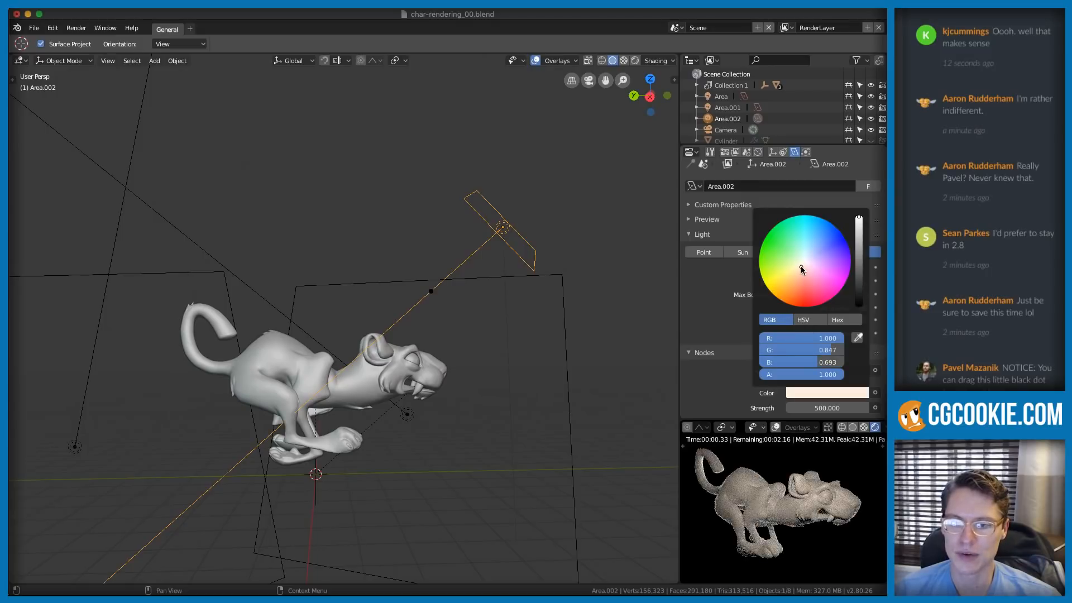
click(801, 268)
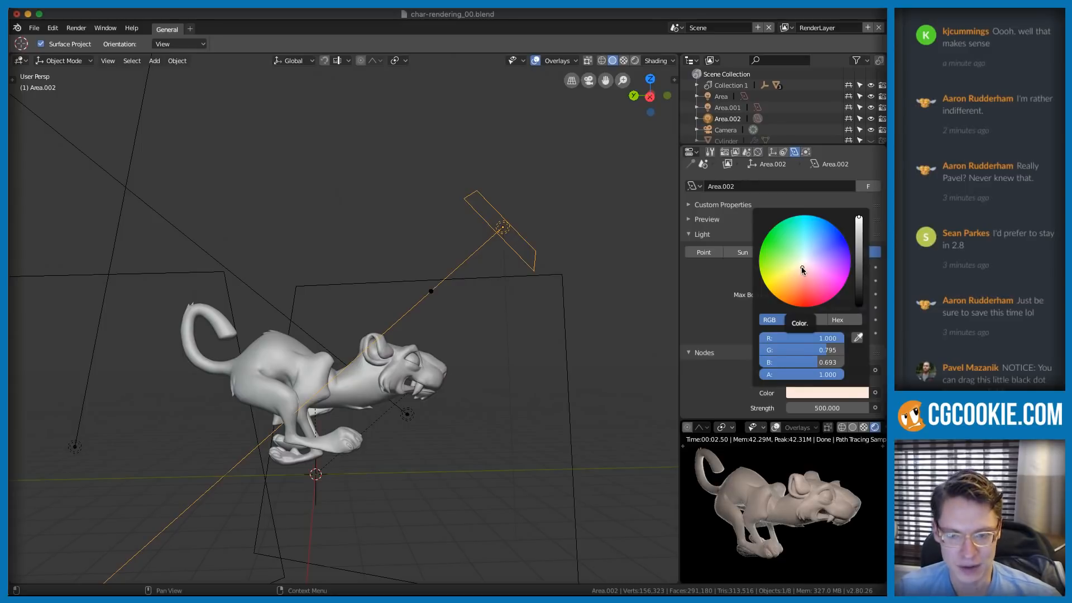
- Tint the tail-side backlight's emission color a light blue, about R 0.445, G 0.508, B 1.000
click(178, 275)
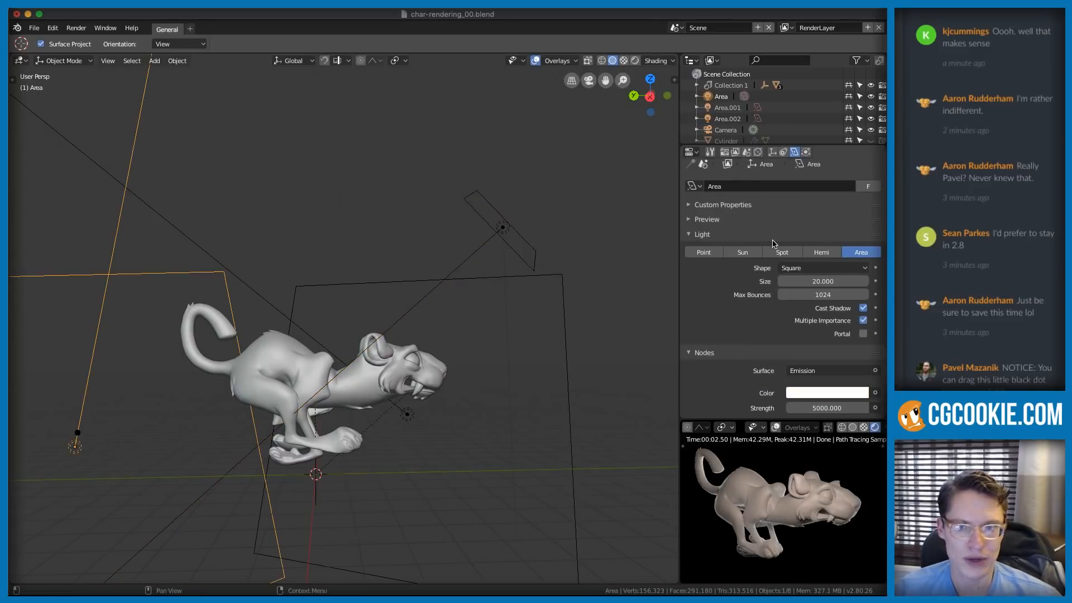
click(822, 396)
click(812, 254)
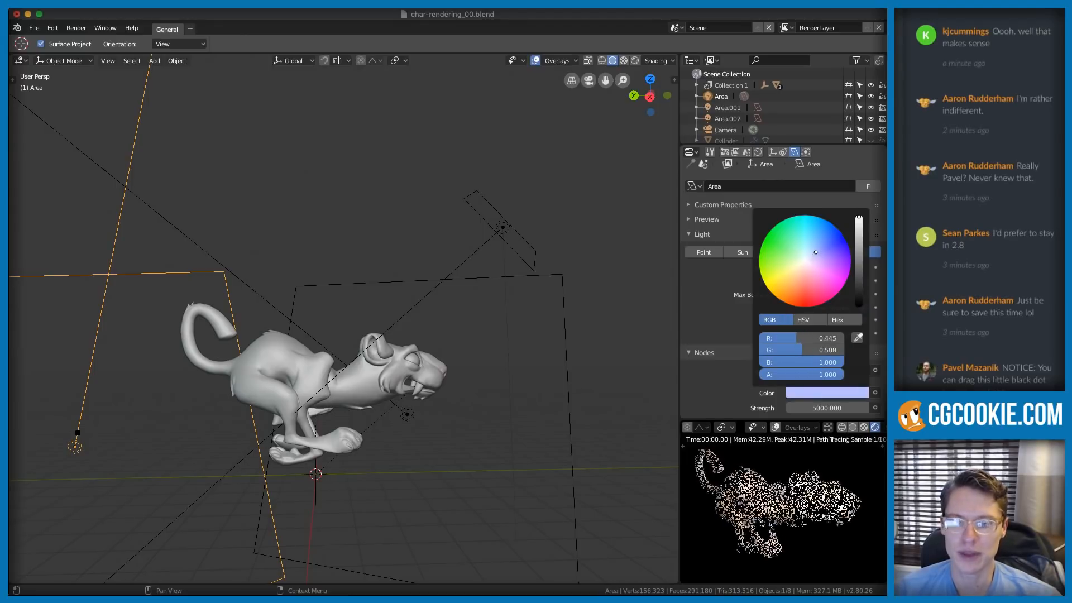
- Tint the emission color of the other backlight, Area.001, a very pale, nearly white shade
click(359, 296)
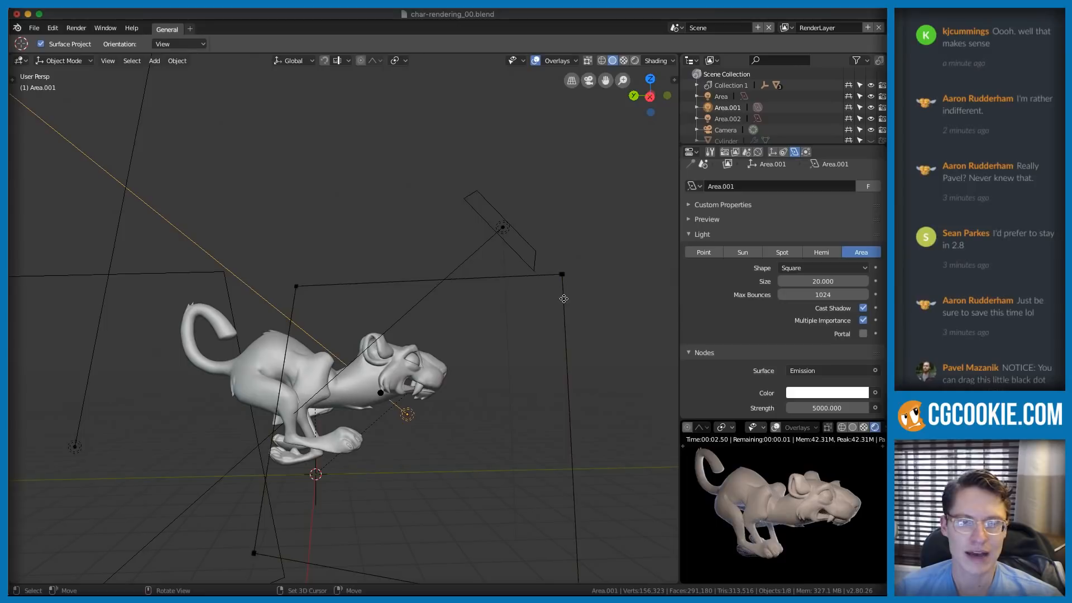
click(829, 394)
drag(807, 267, 815, 267)
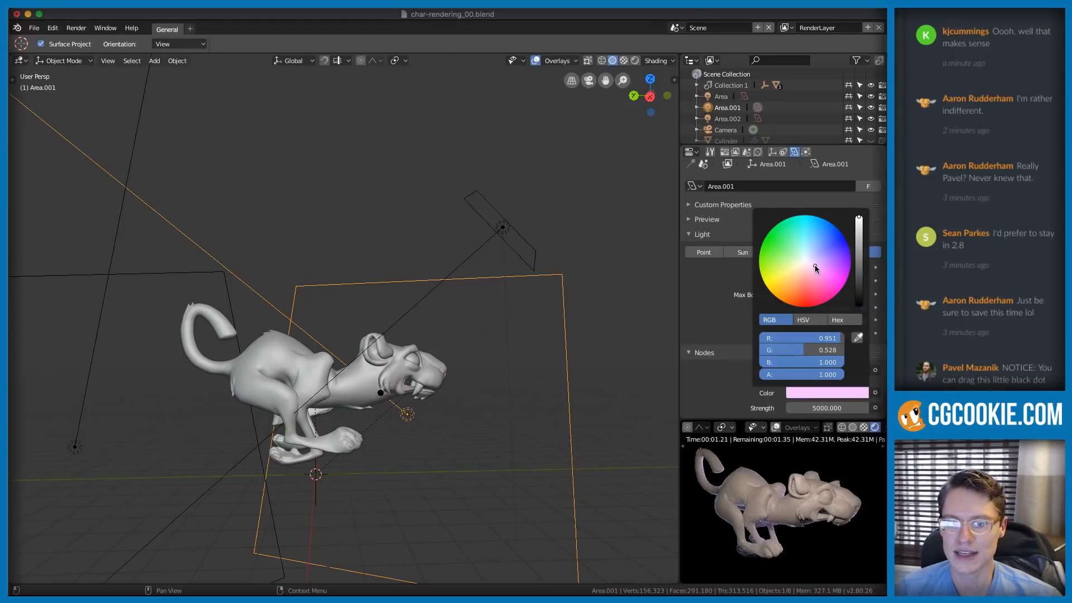
drag(809, 264, 804, 258)
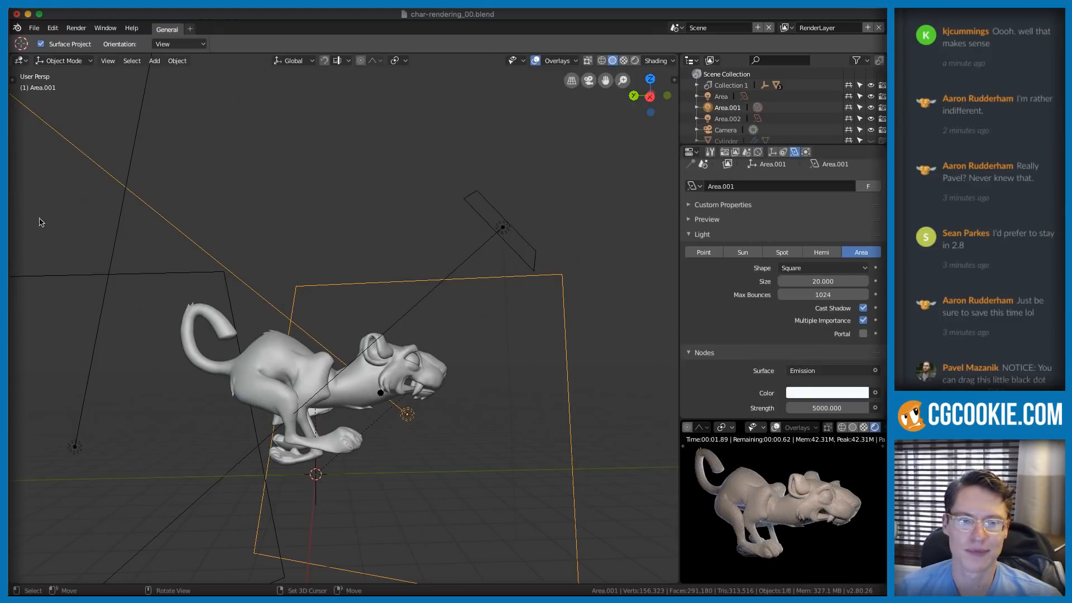
- Set the emission strength of both large backlights, Area and Area.001, to 10000
click(125, 272)
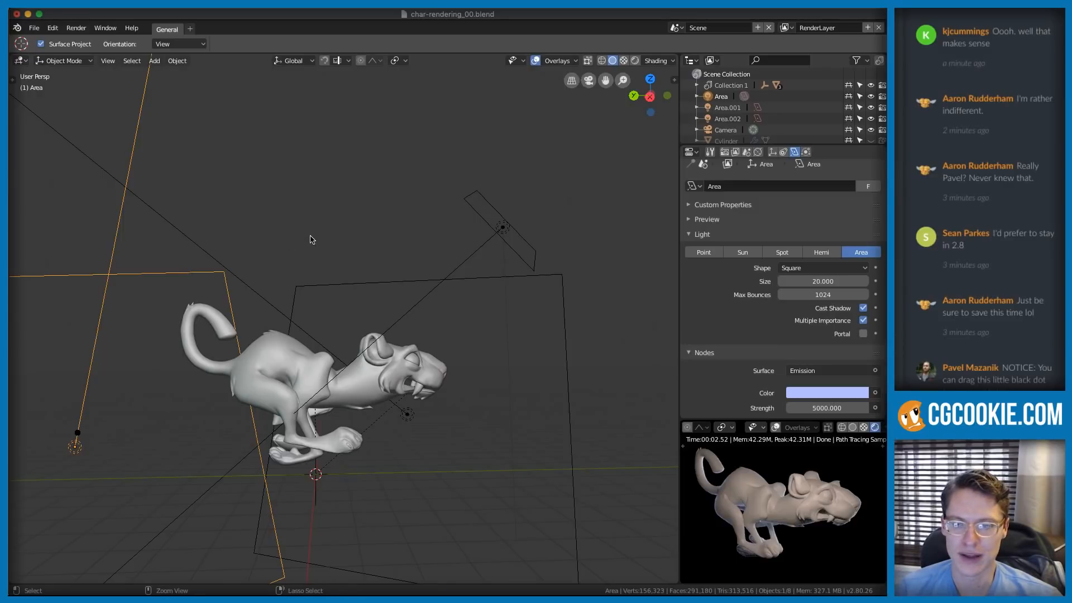
click(807, 404)
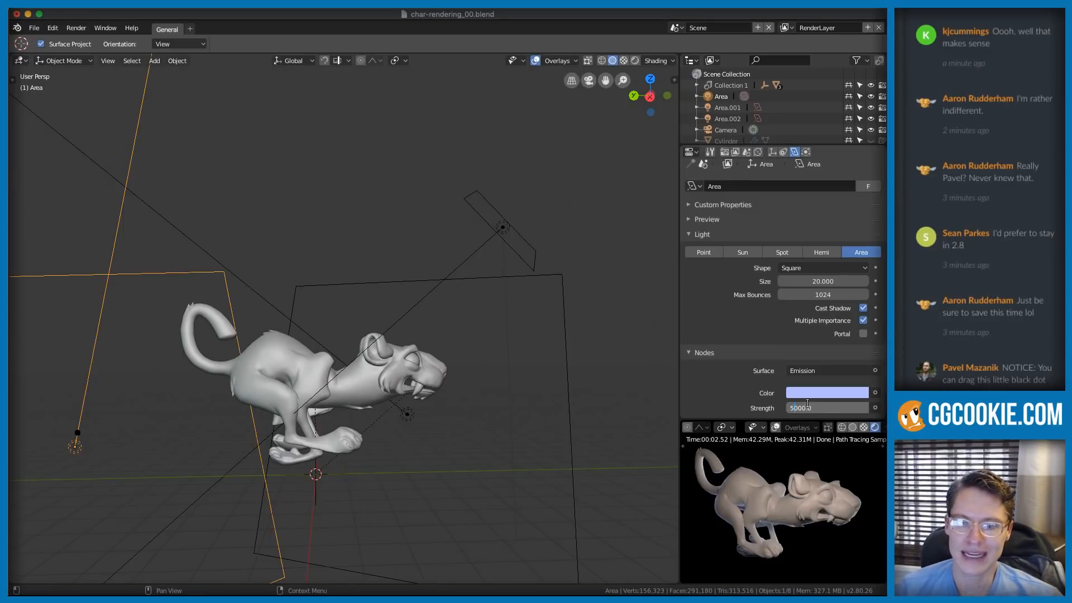
key(Delete)
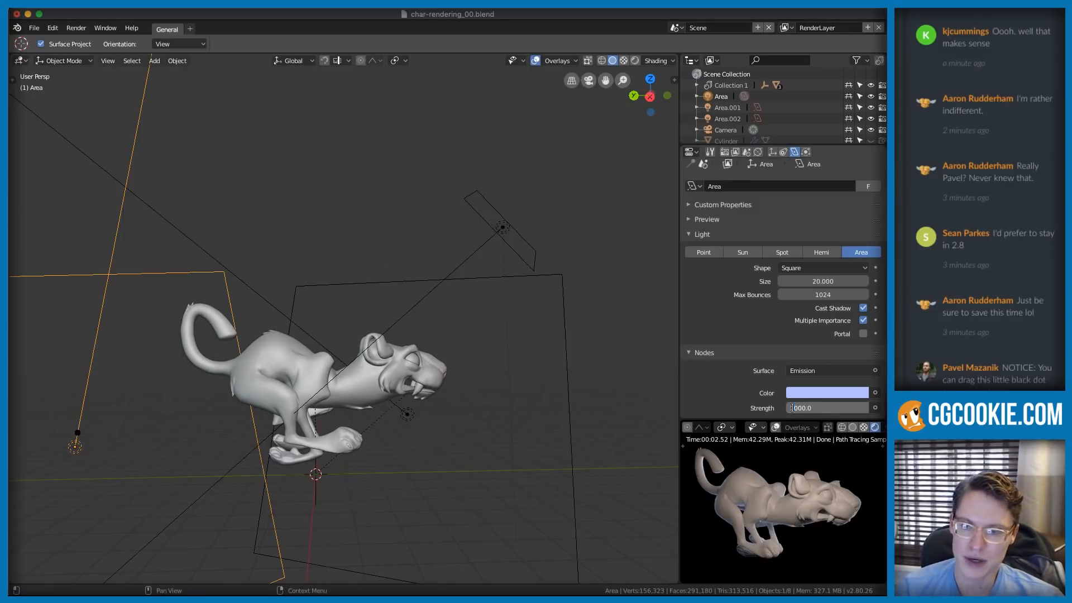
key(Return)
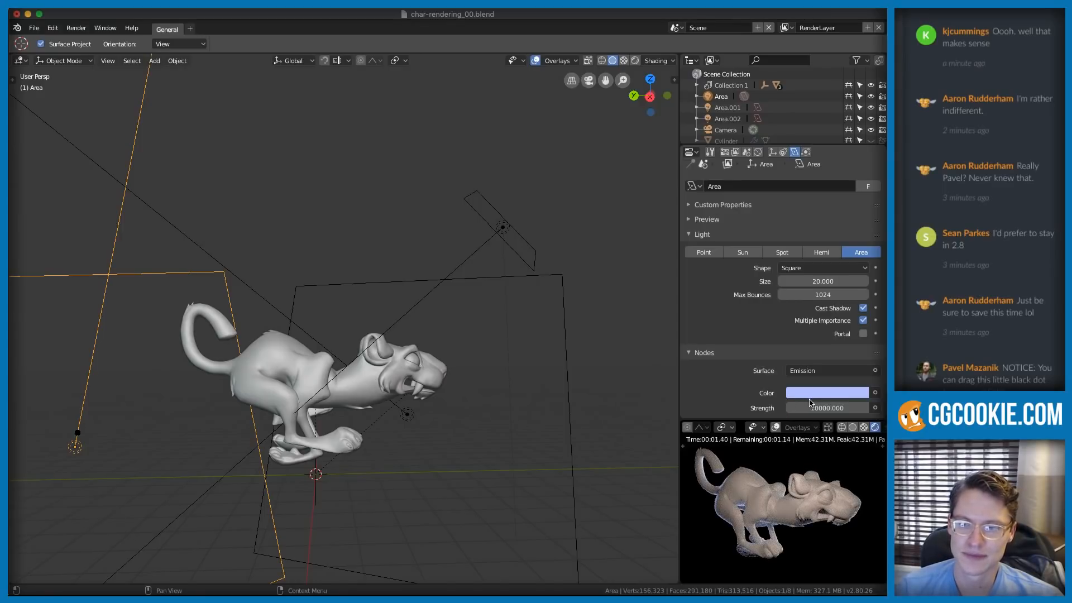
click(465, 278)
click(799, 408)
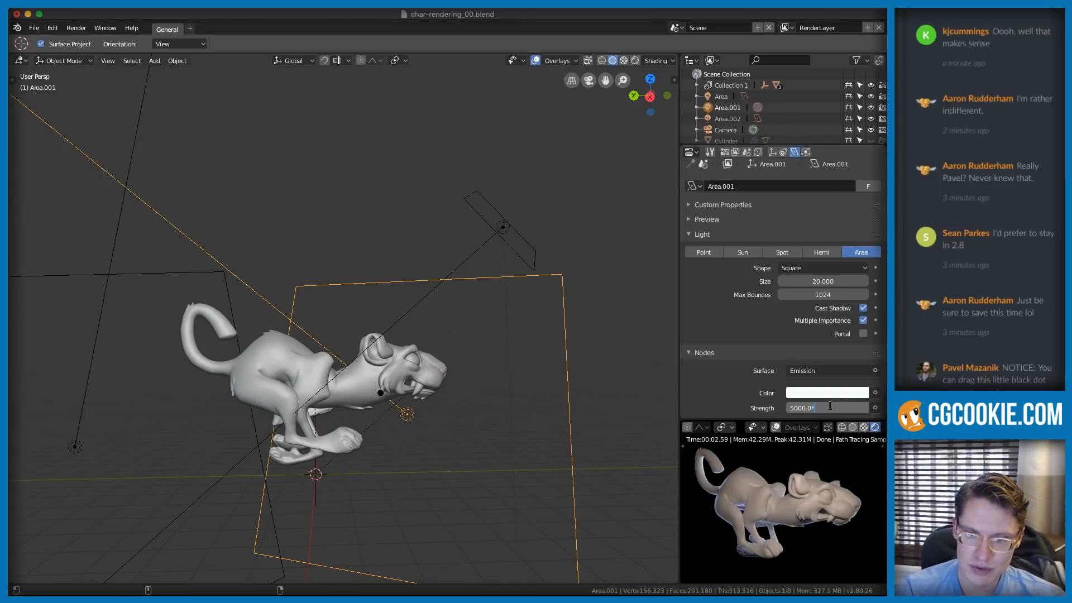
key(Return)
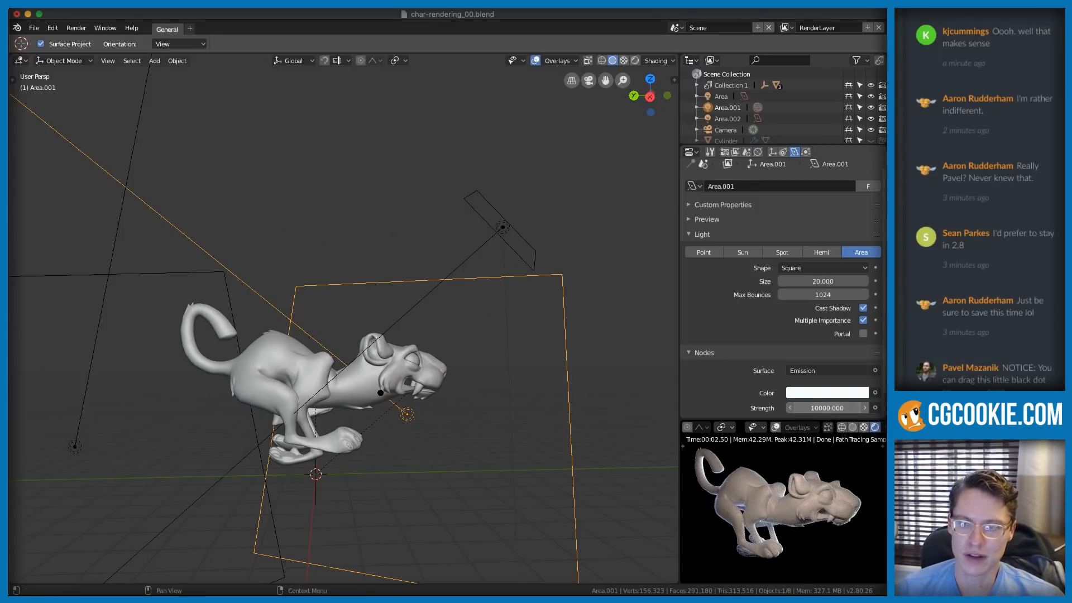
- Double the emission strength of both backlights, Area.001 and Area, to 20000
click(855, 408)
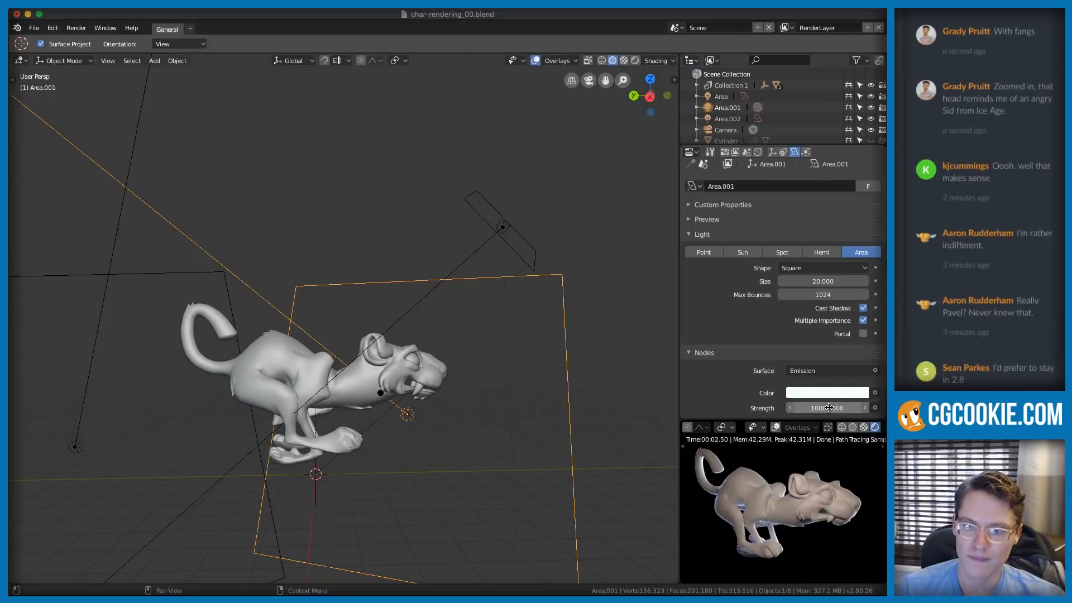
click(837, 407)
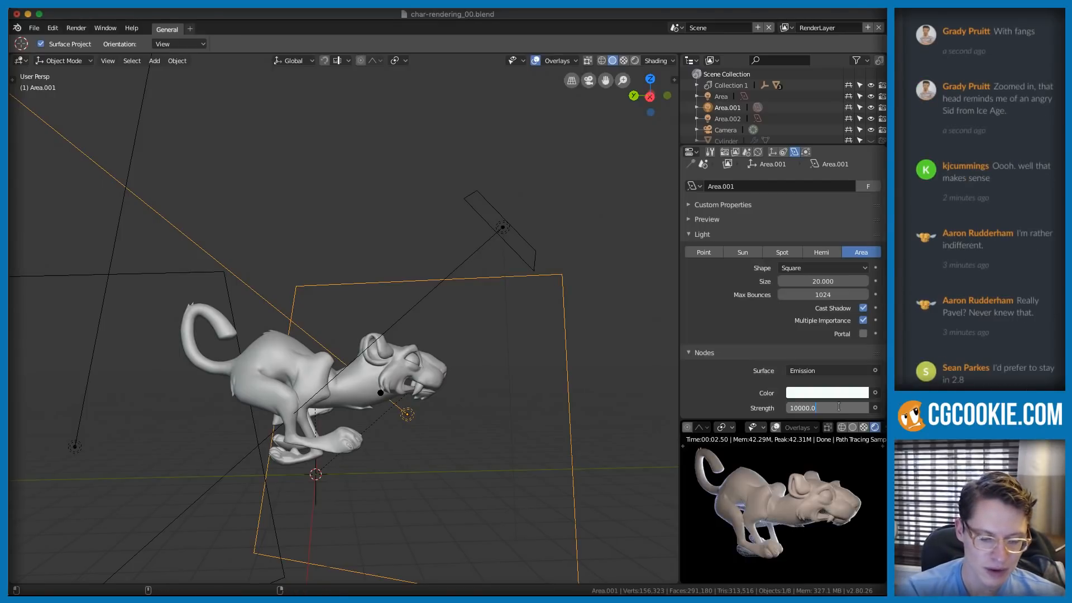
text(*)
key(Return)
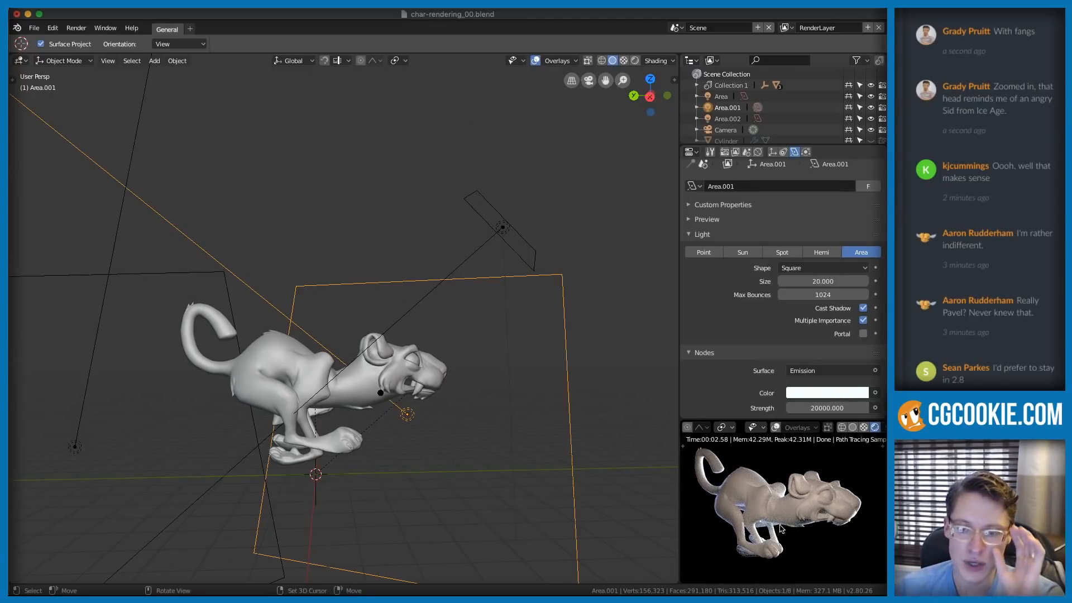
click(159, 274)
click(817, 408)
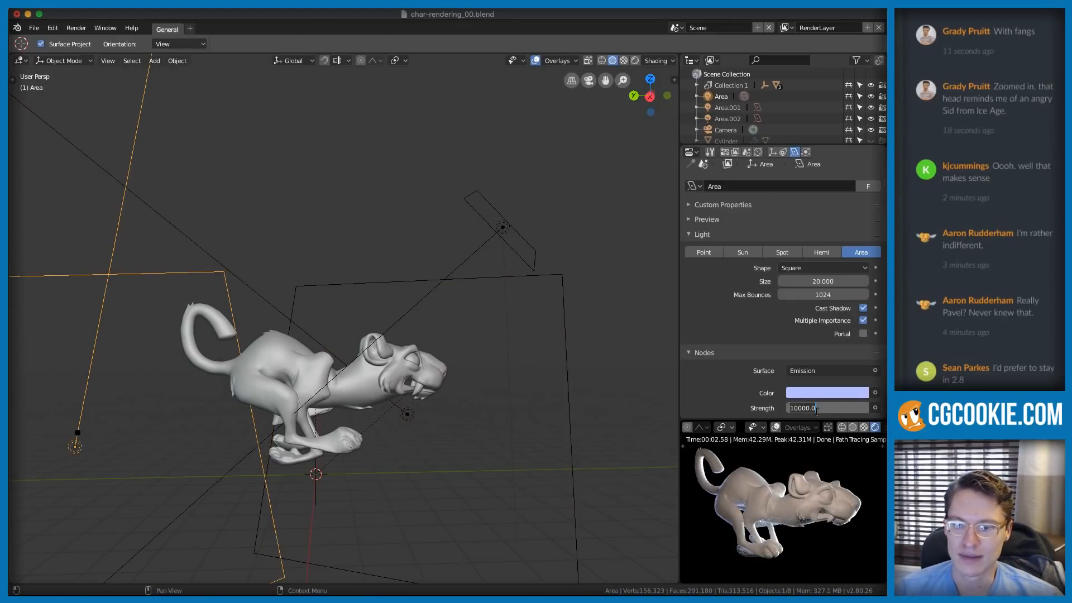
key(Right)
text(/)
key(Return)
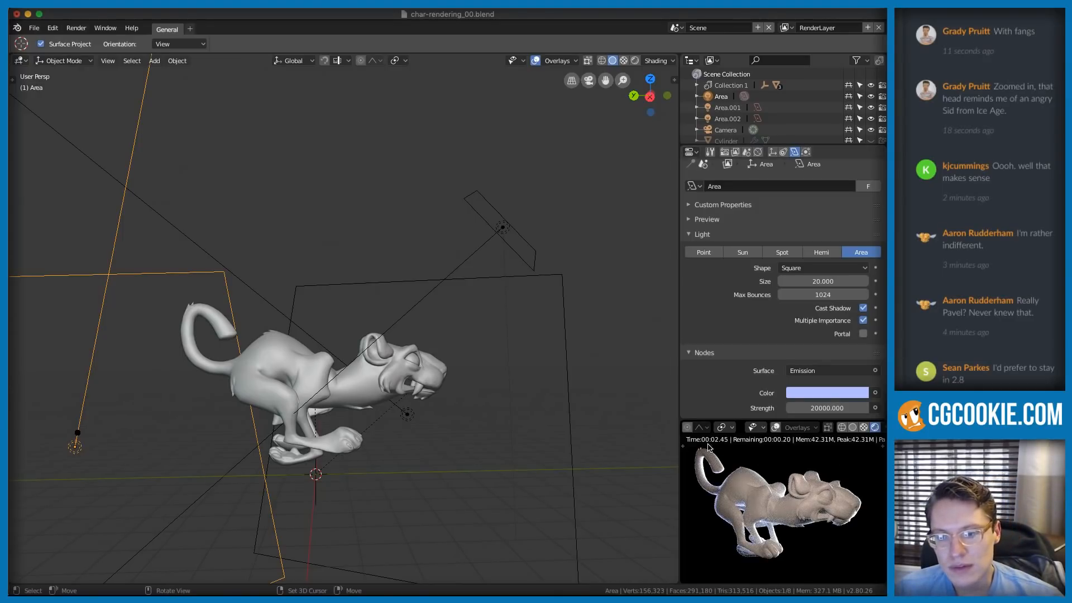
- Assign the shared grey-model material to the creature's teeth and deselect everything
mouse_move(805, 551)
ctrl+middle_down()
mouse_move(808, 536)
mouse_move(826, 559)
ctrl+middle_up()
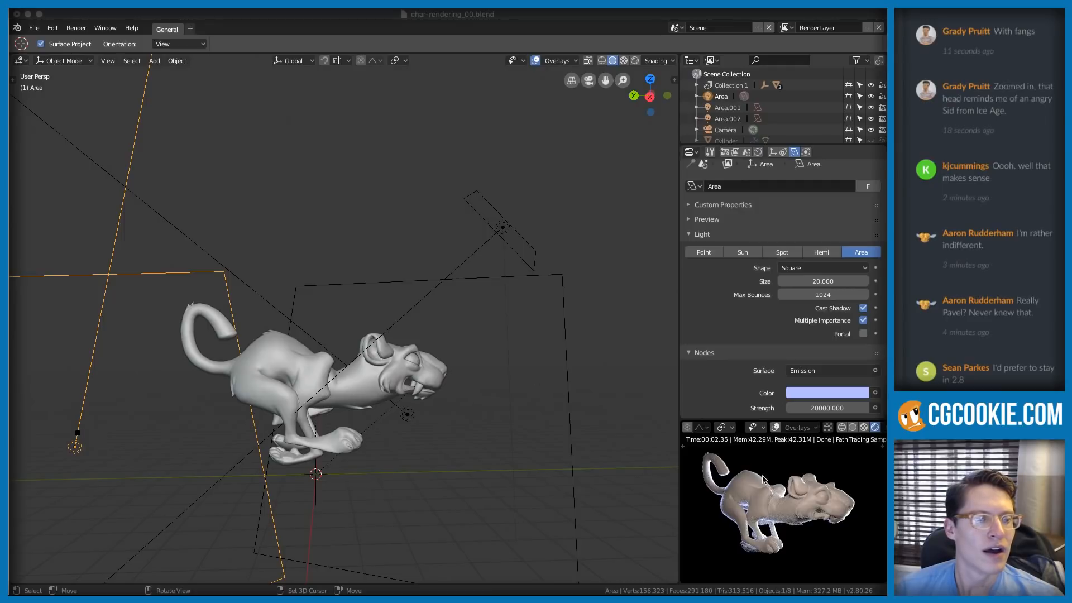
middle_drag(392, 330, 397, 362)
ctrl+middle_drag(385, 458, 221, 149)
click(241, 152)
middle_drag(293, 240, 335, 270)
mouse_move(335, 271)
ctrl+middle_down()
mouse_move(339, 313)
mouse_move(341, 257)
ctrl+middle_up()
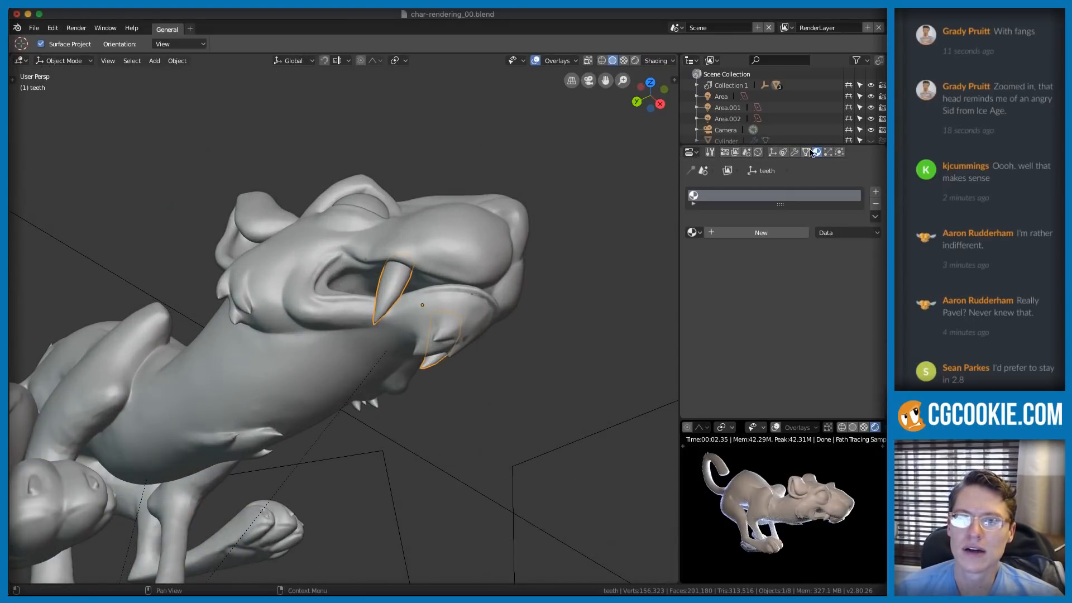
click(692, 232)
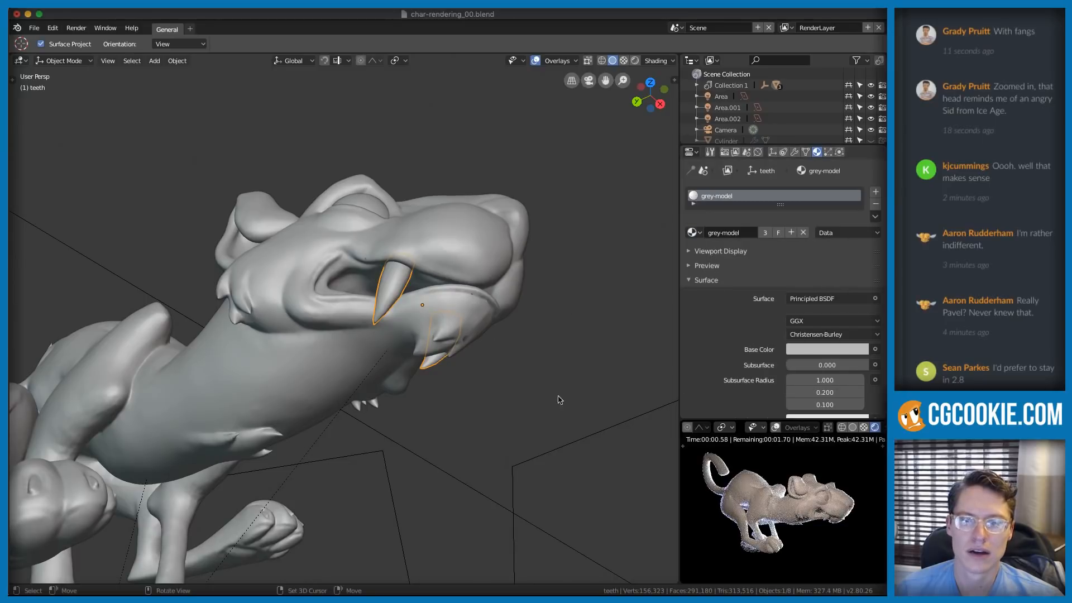
scroll(496, 337, down, 3)
middle_drag(496, 336, 429, 335)
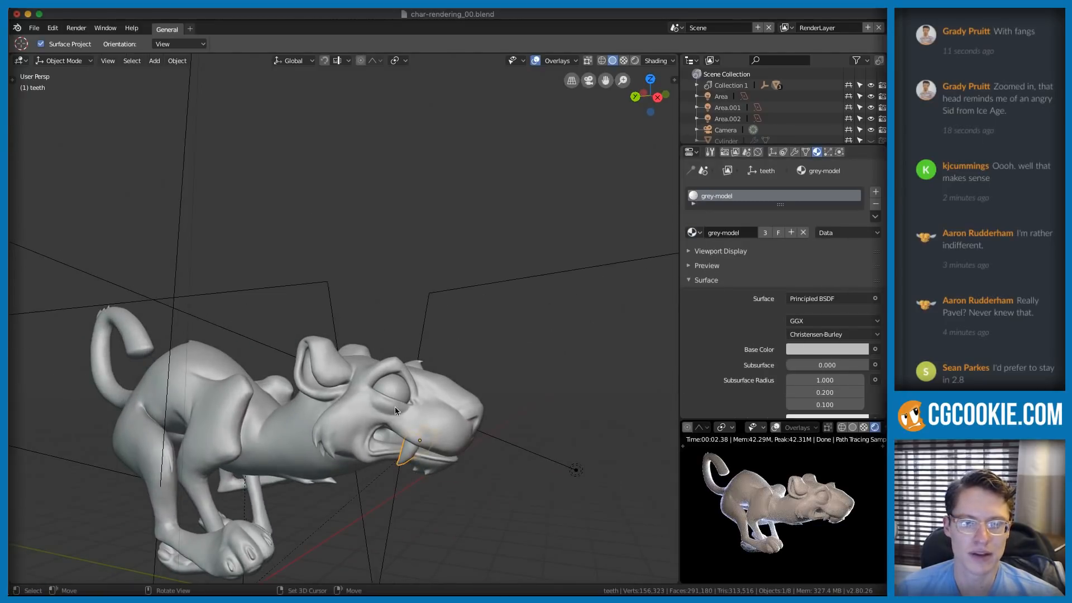
middle_drag(366, 411, 420, 400)
key(alt+a)
shift+middle_drag(464, 428, 447, 340)
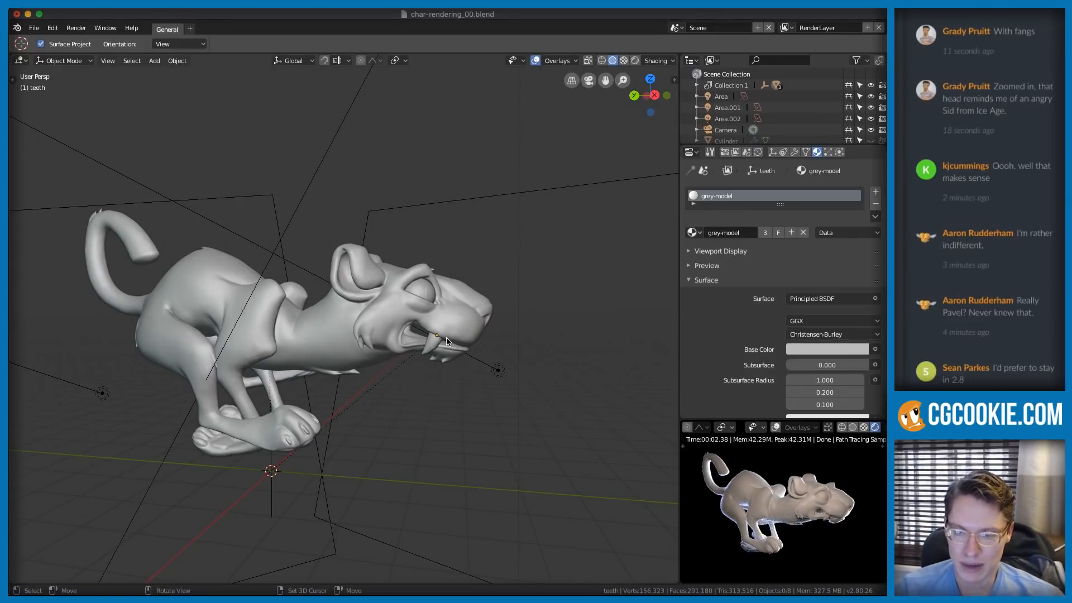
shift+middle_drag(778, 503, 782, 508)
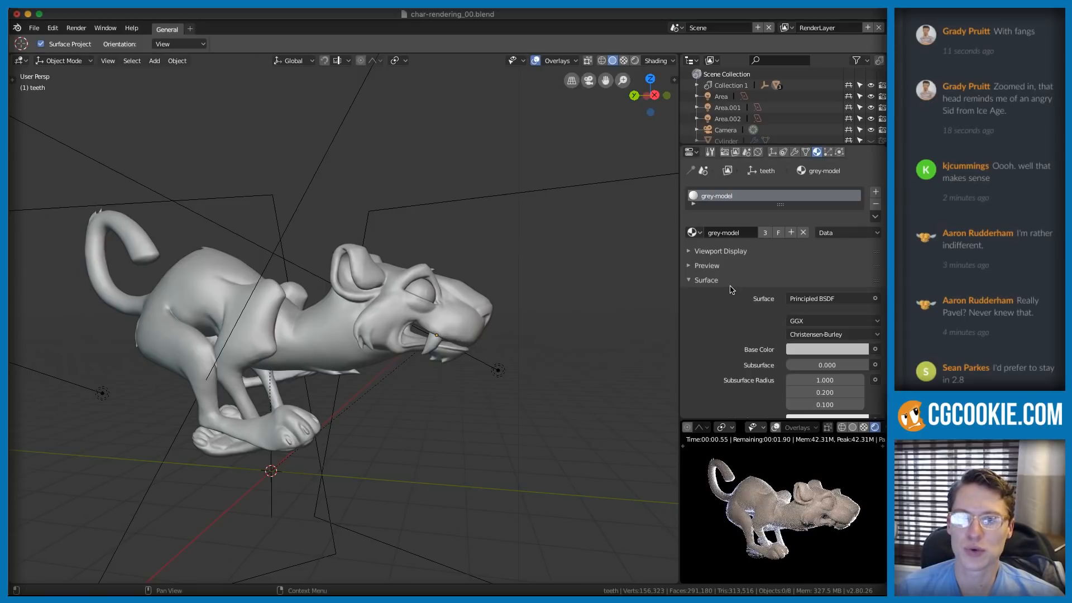
- Set the render resolution percentage to 50%
click(725, 152)
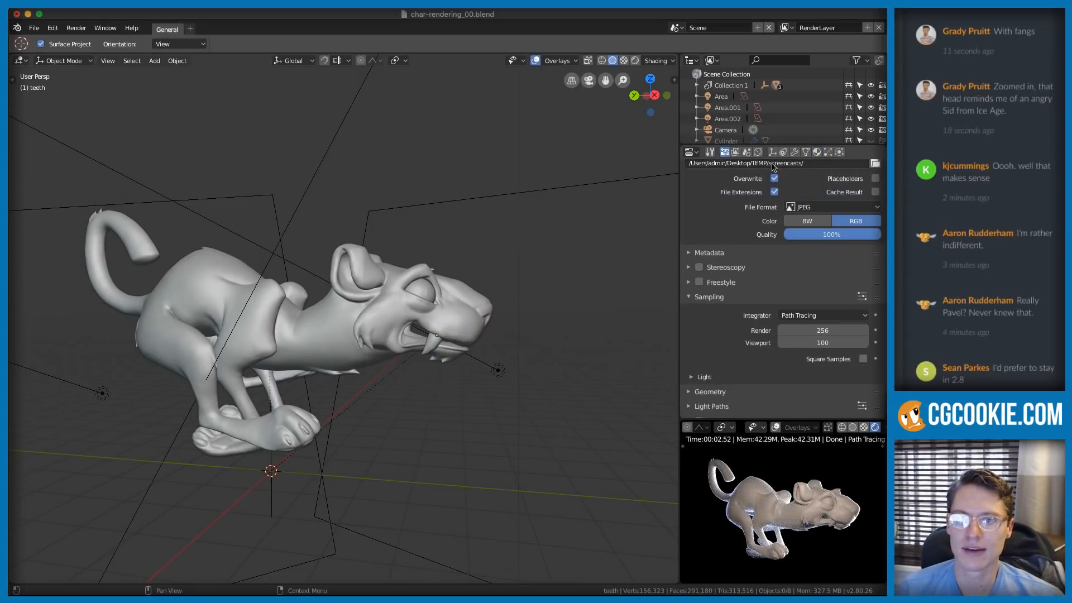
click(54, 29)
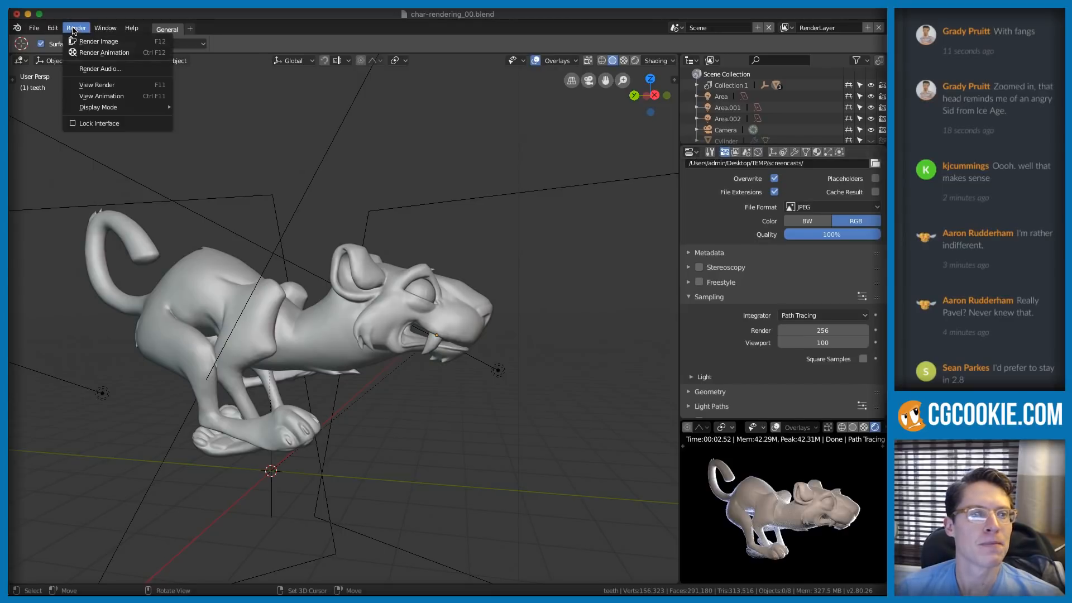
scroll(794, 266, up, 5)
scroll(795, 266, up, 6)
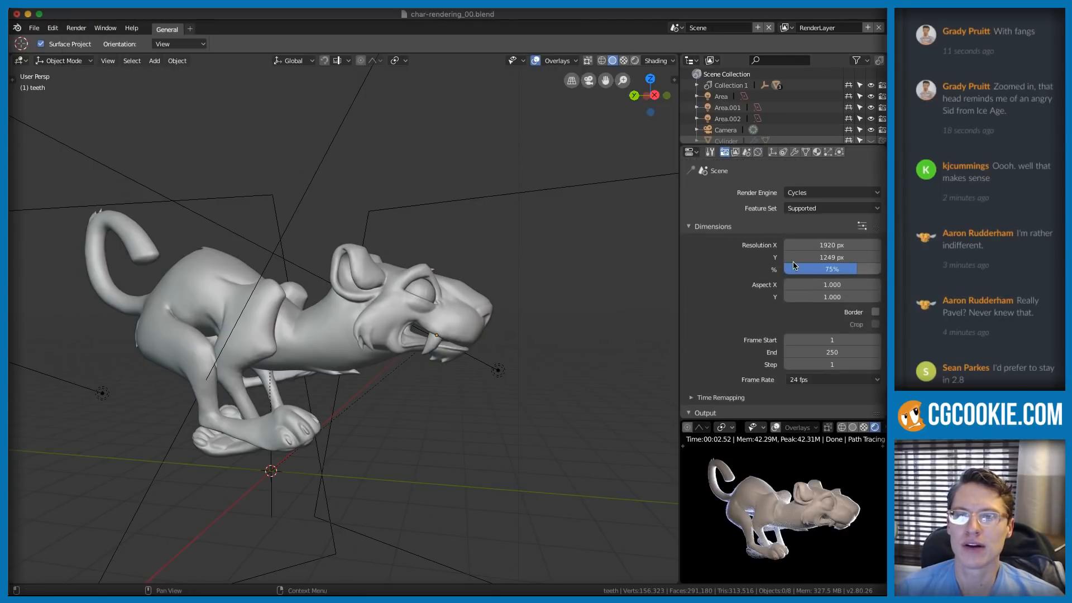
click(832, 269)
text(50)
key(Return)
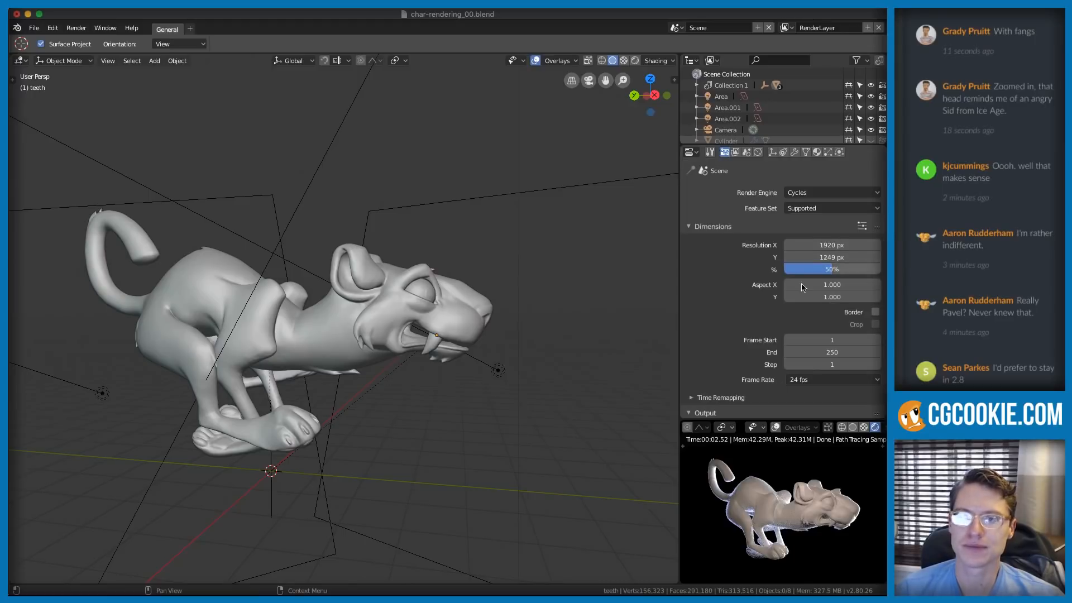
- Set the render tile size to 32 in both X and Y
scroll(790, 276, down, 4)
scroll(785, 305, down, 10)
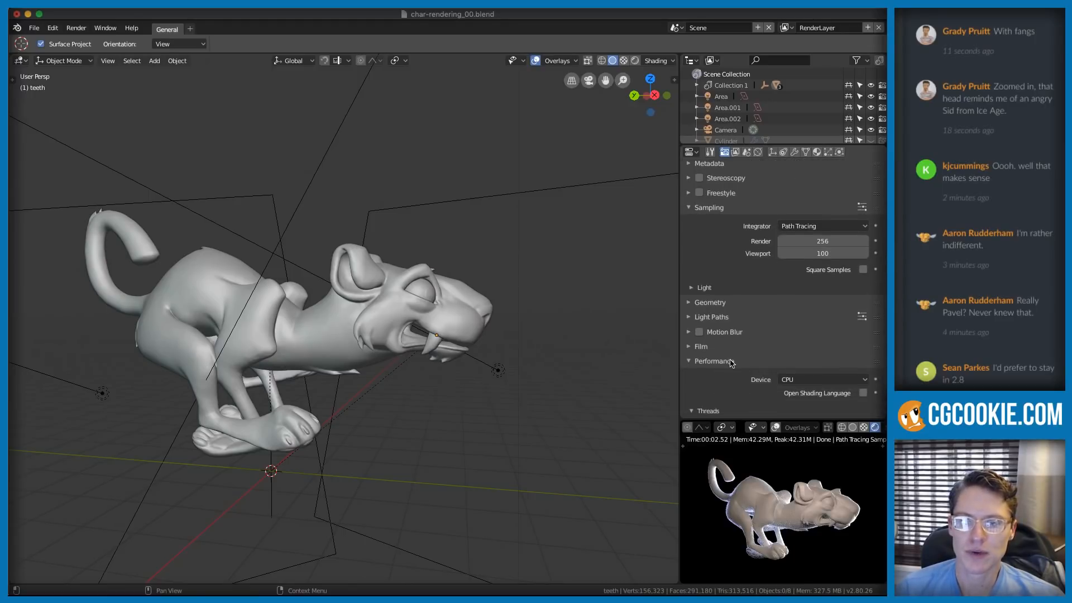
click(824, 366)
text(32)
key(Tab)
text(32)
key(Return)
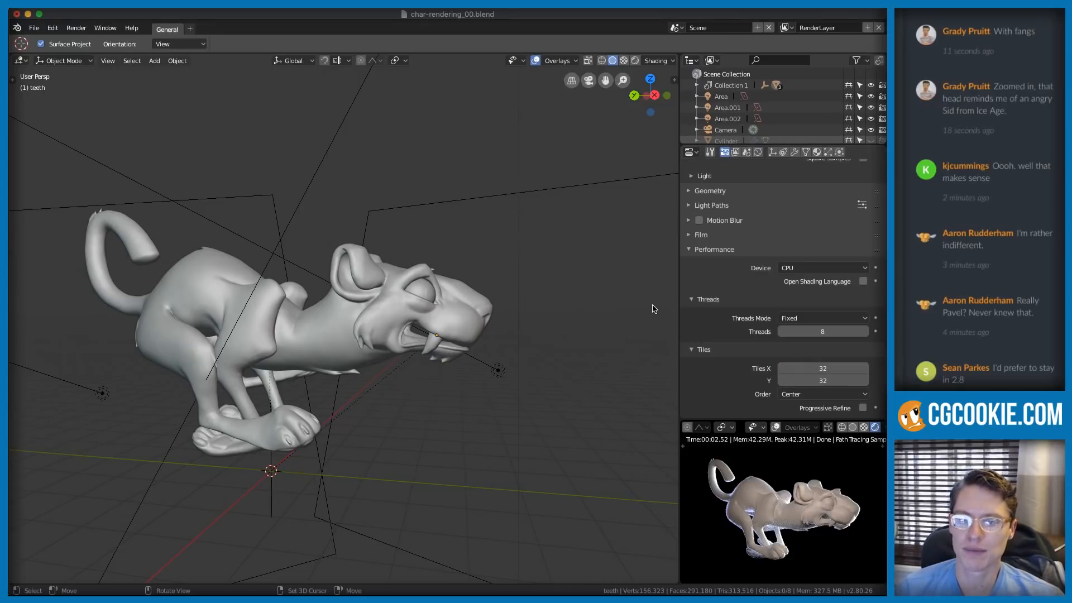
- Render the current frame as a still image
click(76, 28)
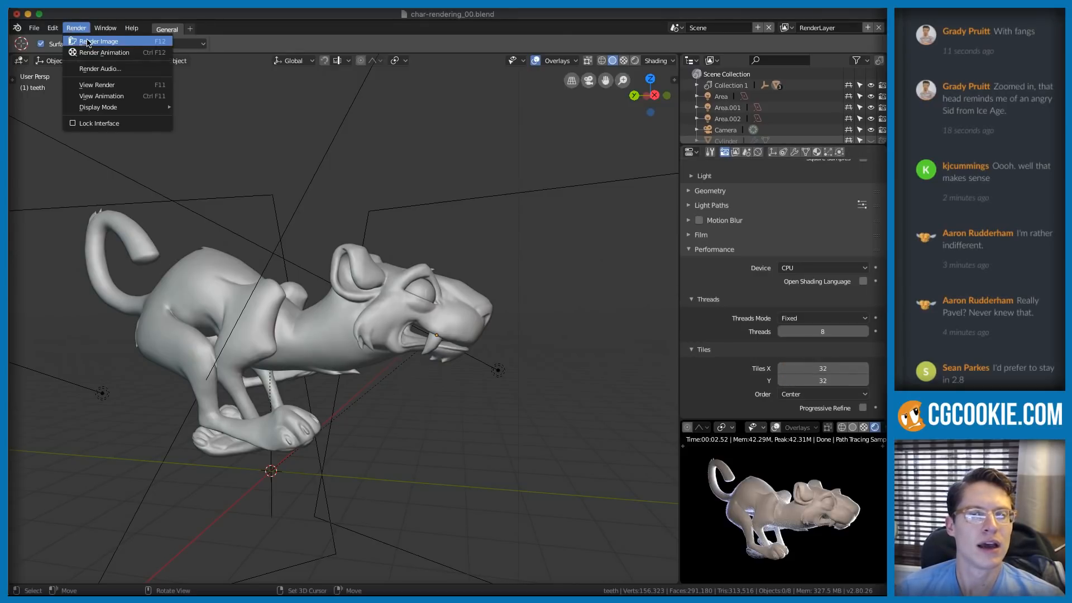
click(88, 43)
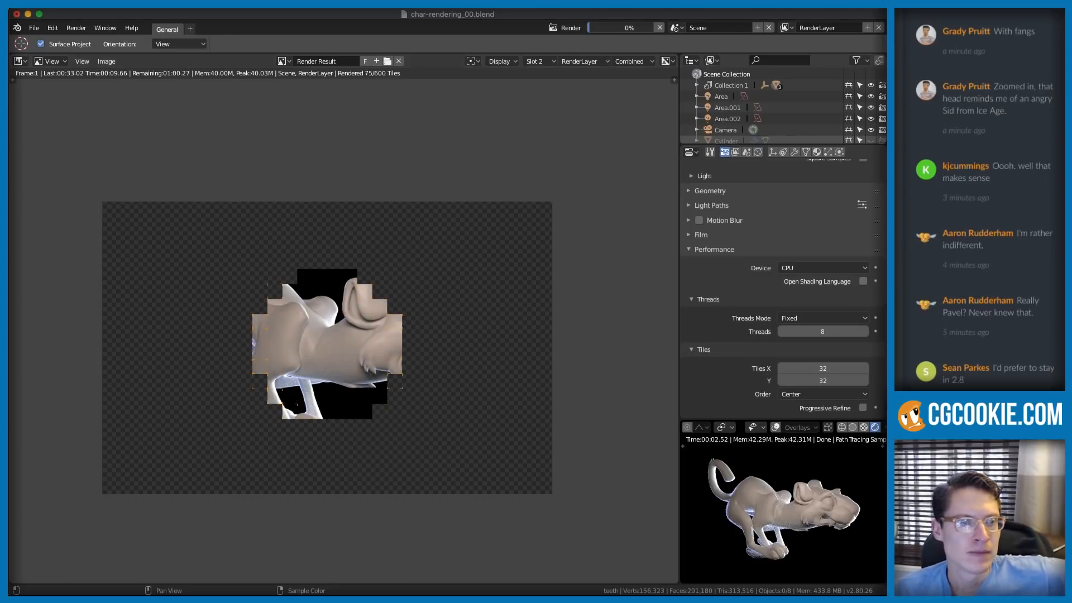
click(1025, 29)
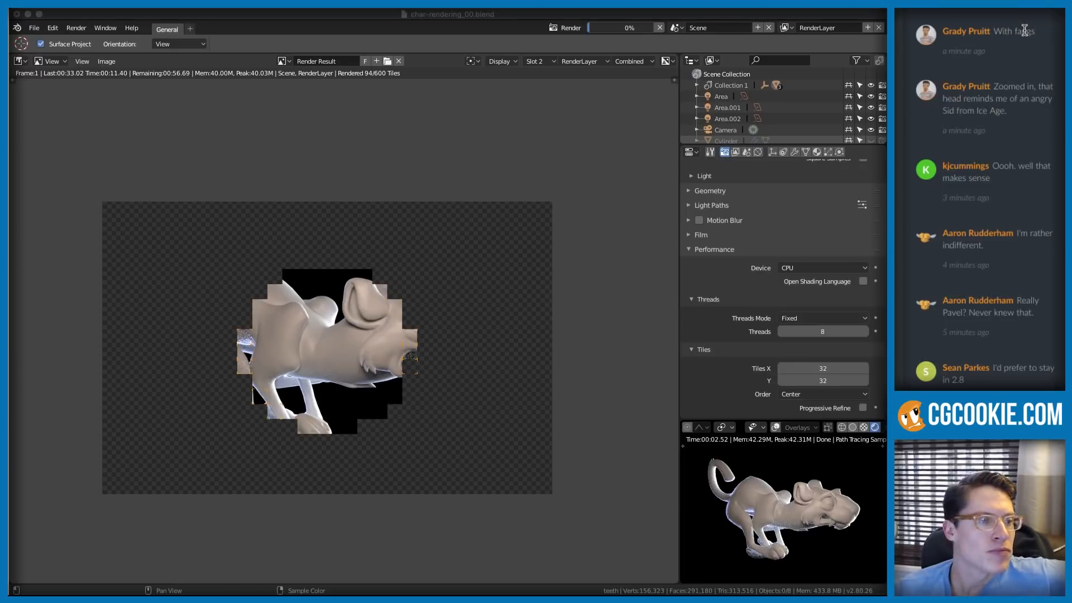
scroll(1024, 30, down, 1)
scroll(1024, 32, down, 5)
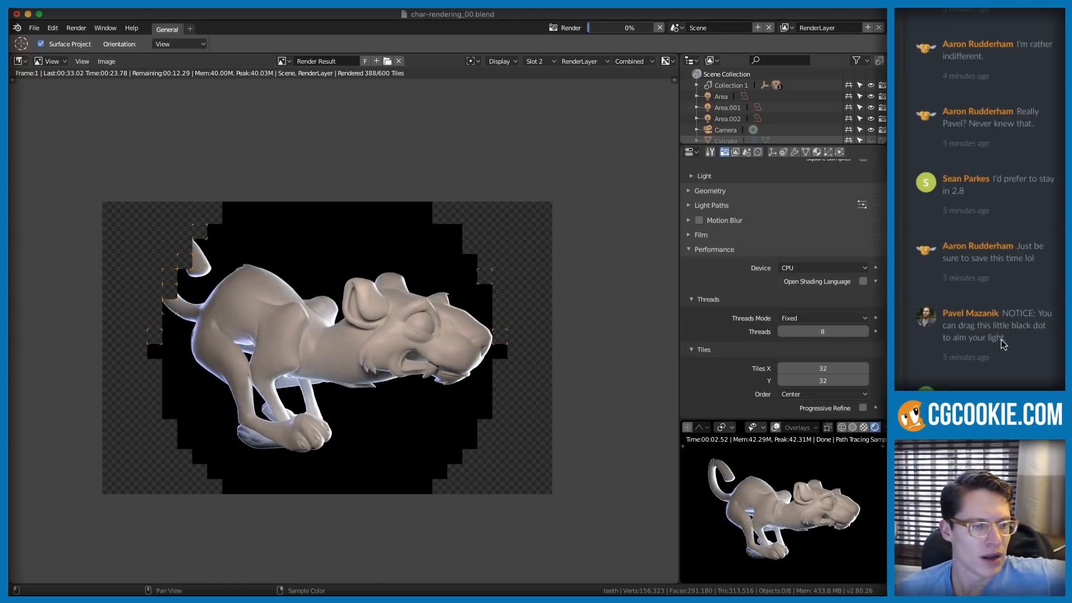
scroll(1015, 341, up, 1)
scroll(1015, 341, up, 3)
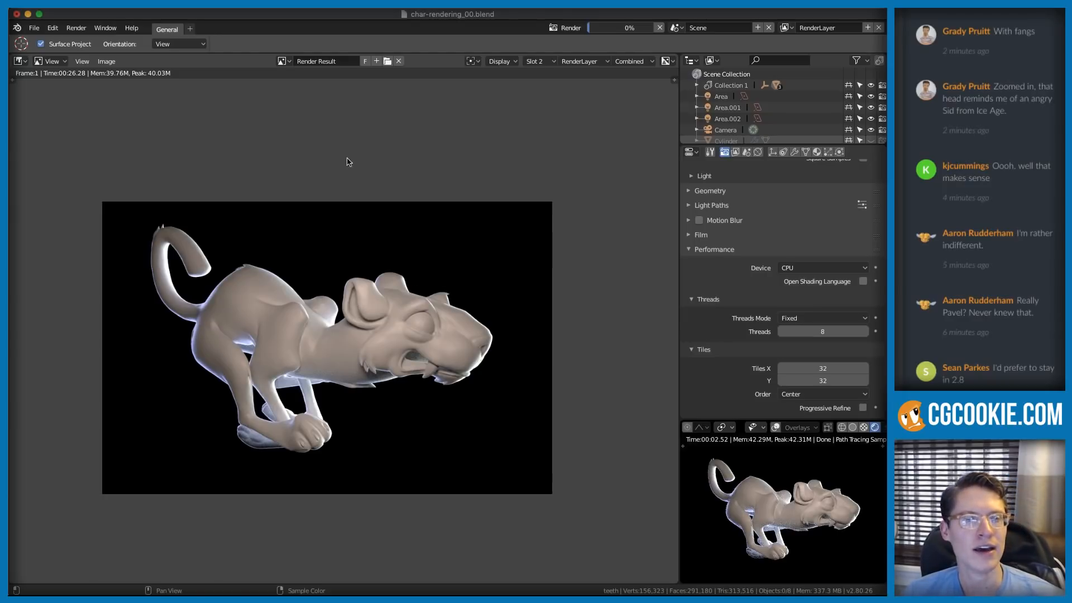
- Switch the render result to the empty Slot 3
click(540, 62)
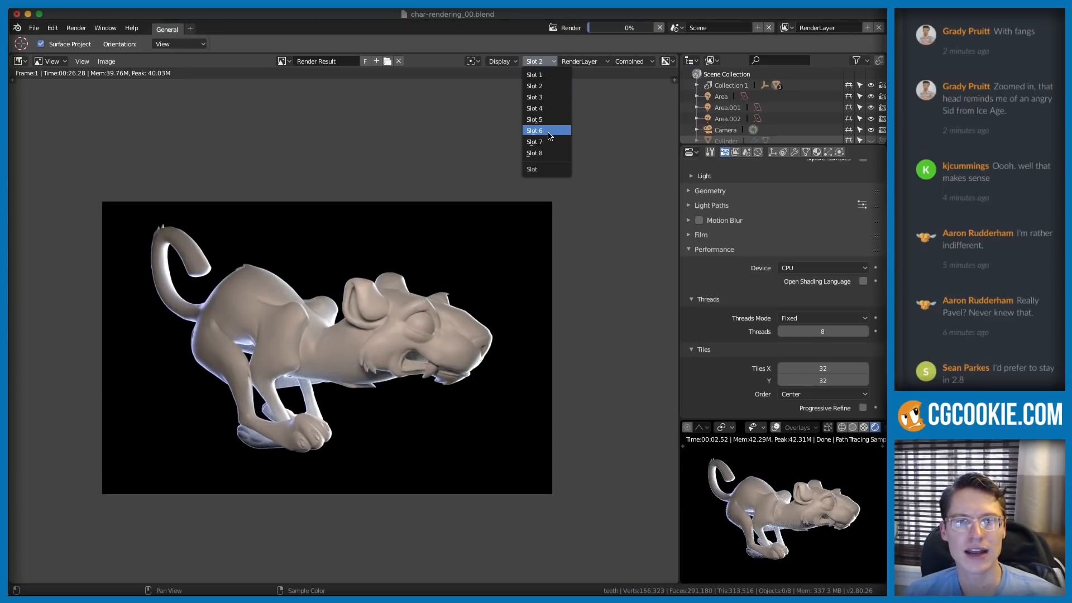
click(549, 98)
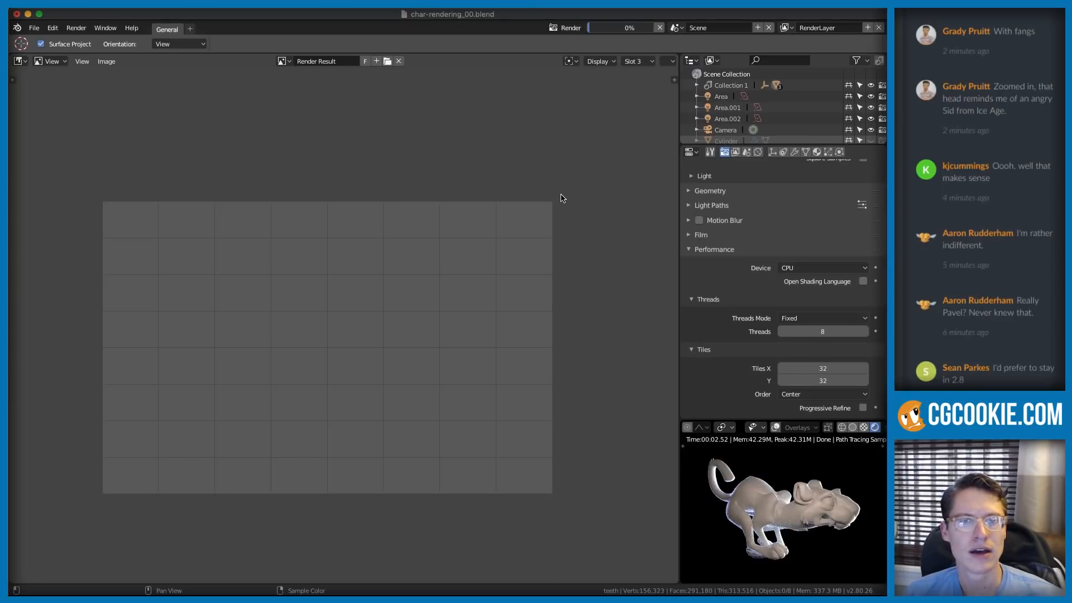
- Leave the render view, select the tiger body and display its grey-model material nodes in the Shader Editor
key(Escape)
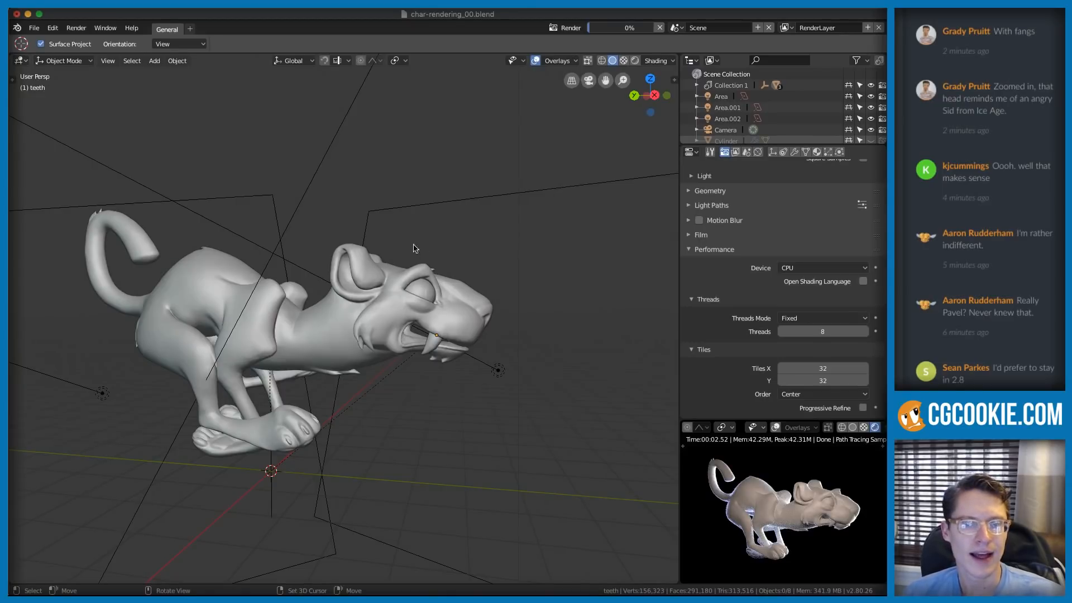
click(248, 381)
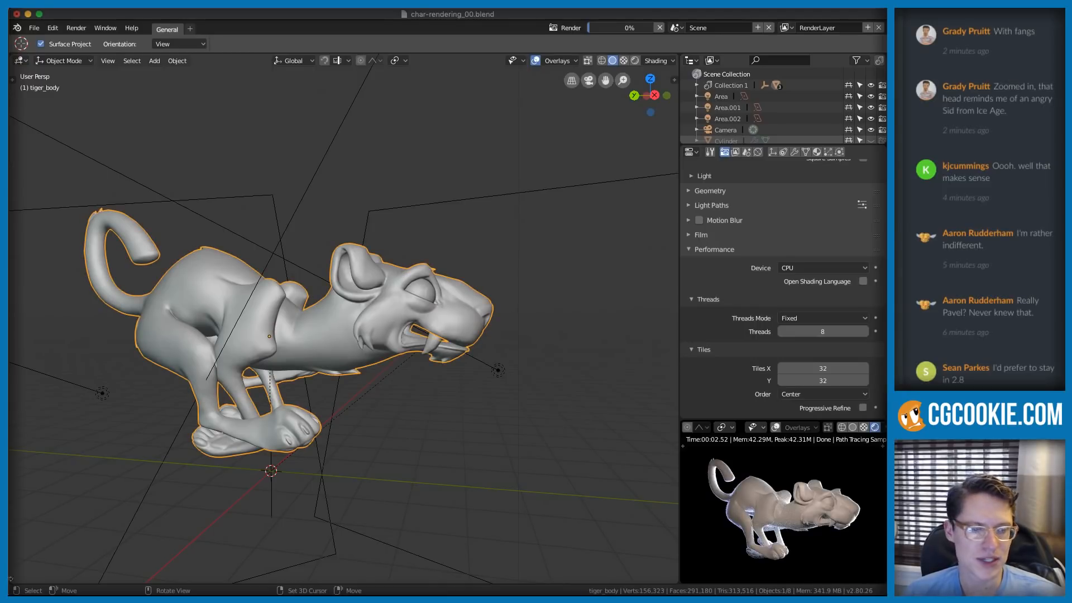
click(21, 60)
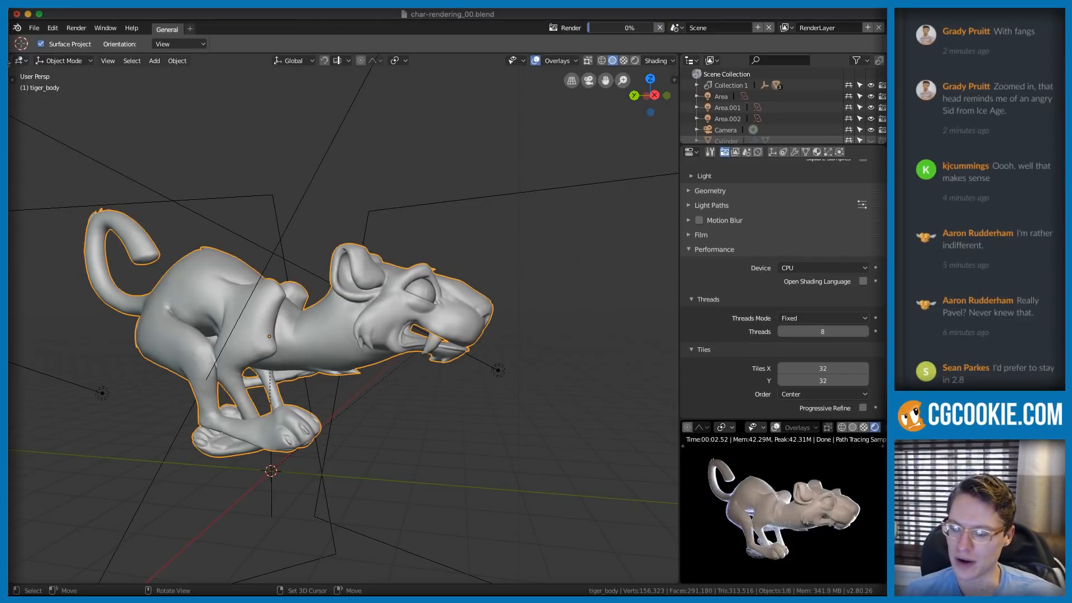
click(21, 61)
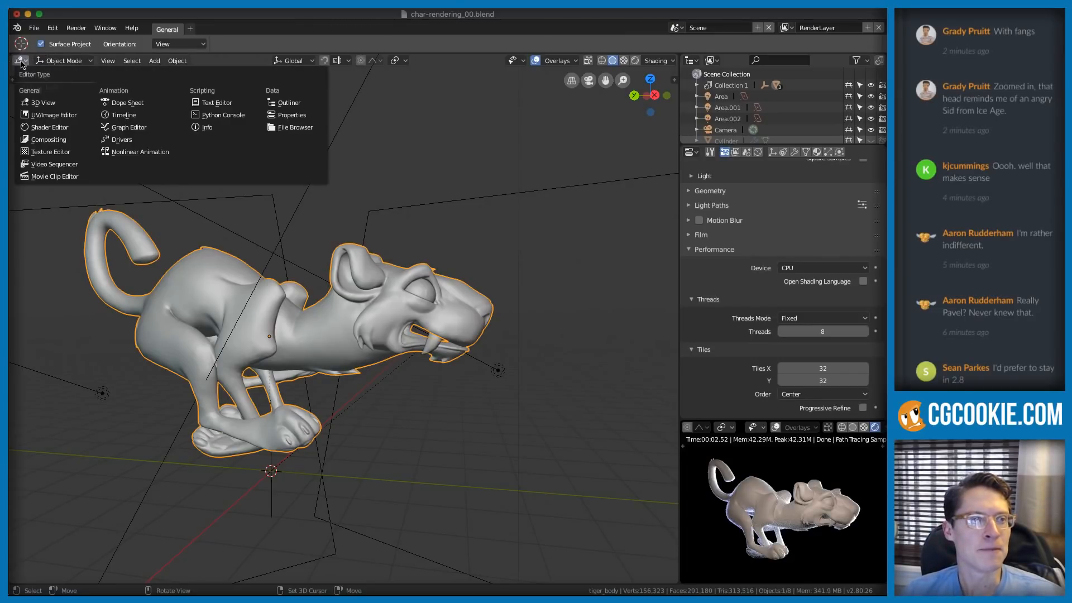
click(49, 127)
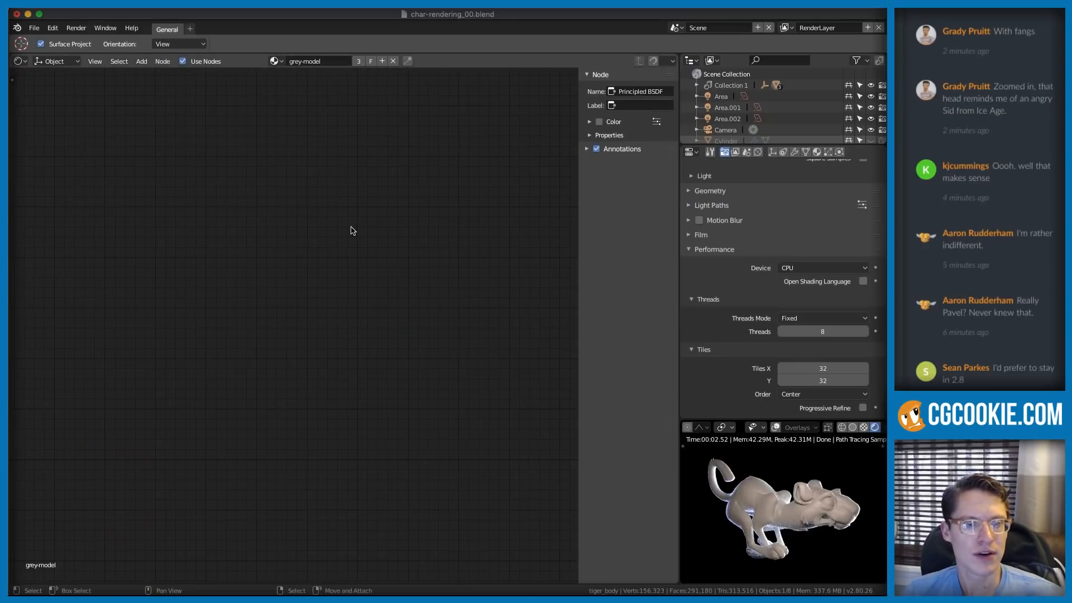
click(56, 62)
click(57, 74)
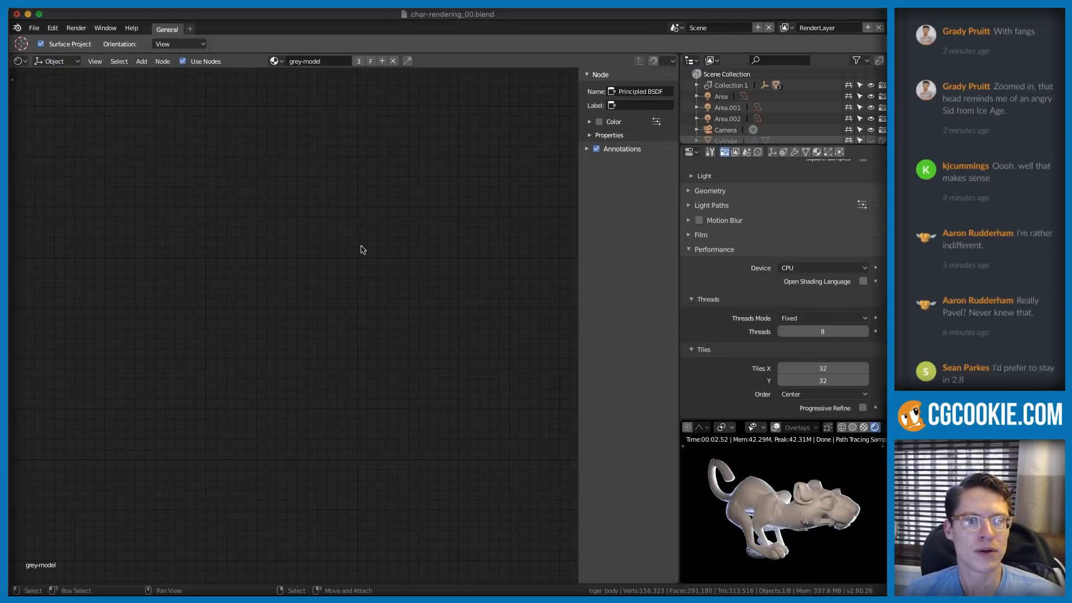
key(Home)
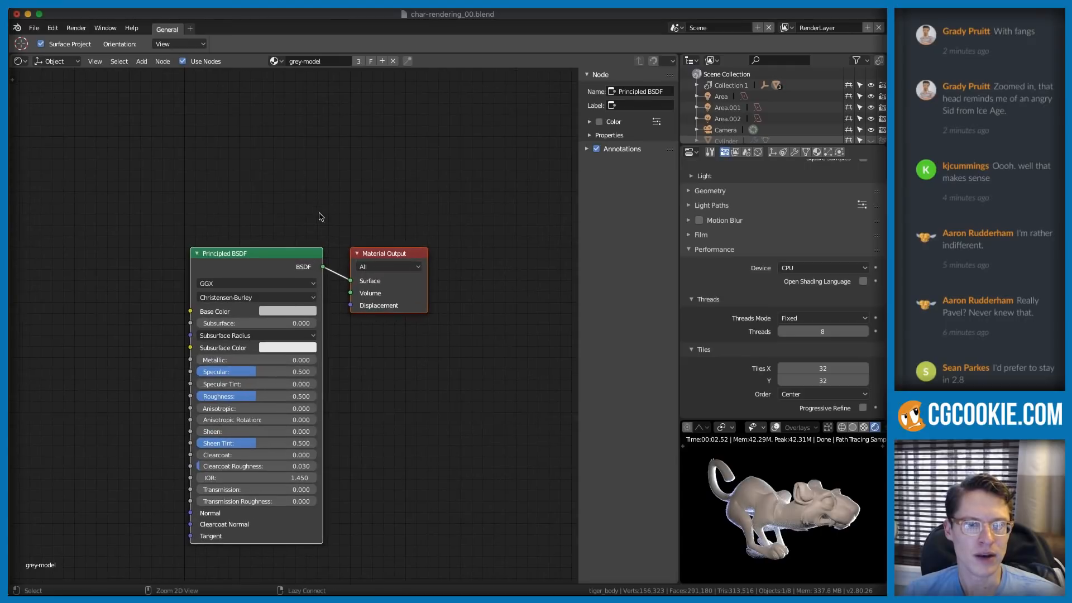
ctrl+middle_drag(382, 244, 232, 259)
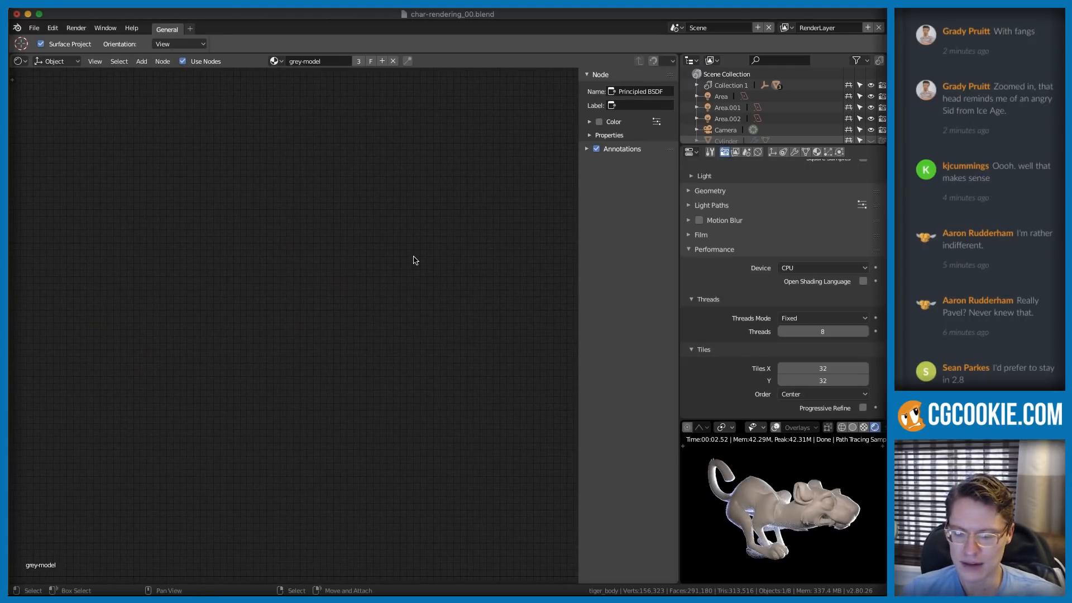
key(Home)
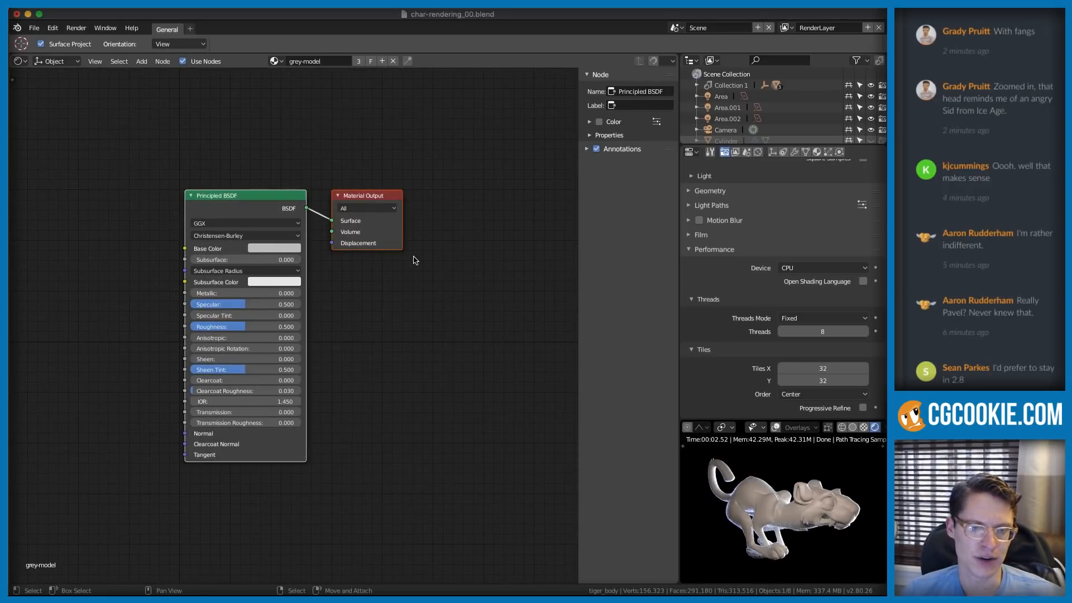
scroll(416, 260, up, 1)
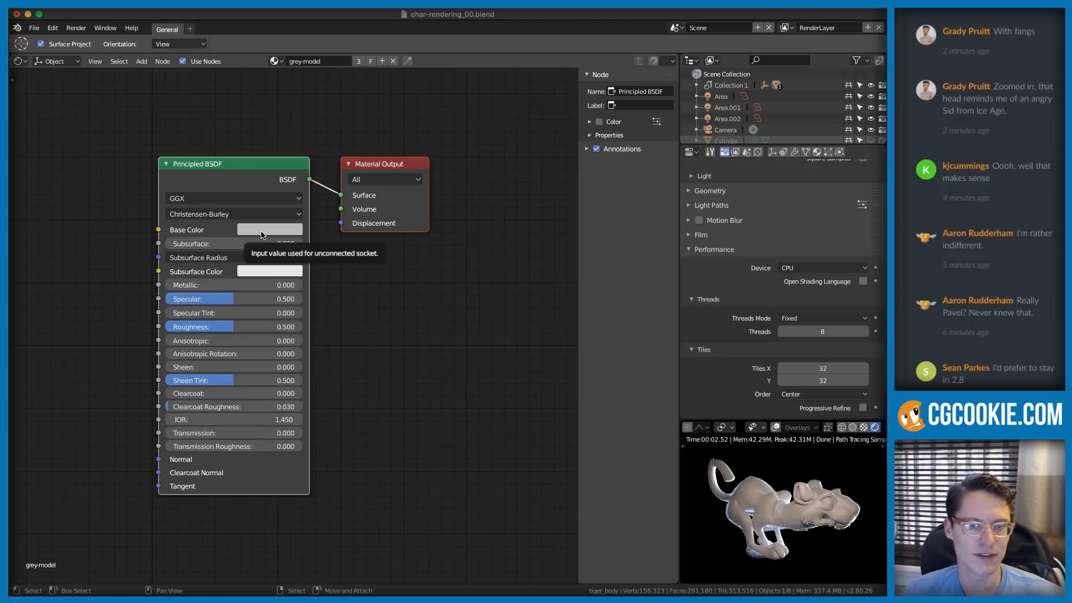
- Add a Fresnel input node to the grey-model material, placed left of the Principled BSDF
shift+middle_drag(262, 234, 300, 256)
ctrl+middle_drag(314, 217, 302, 260)
ctrl+middle_drag(302, 260, 303, 211)
shift+middle_drag(387, 277, 405, 262)
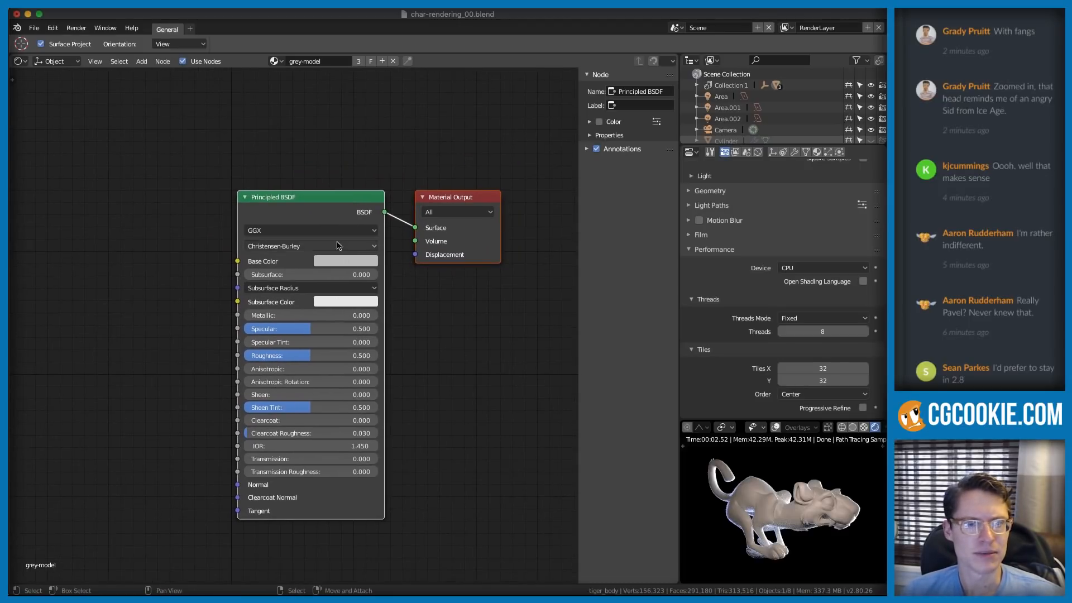
click(293, 201)
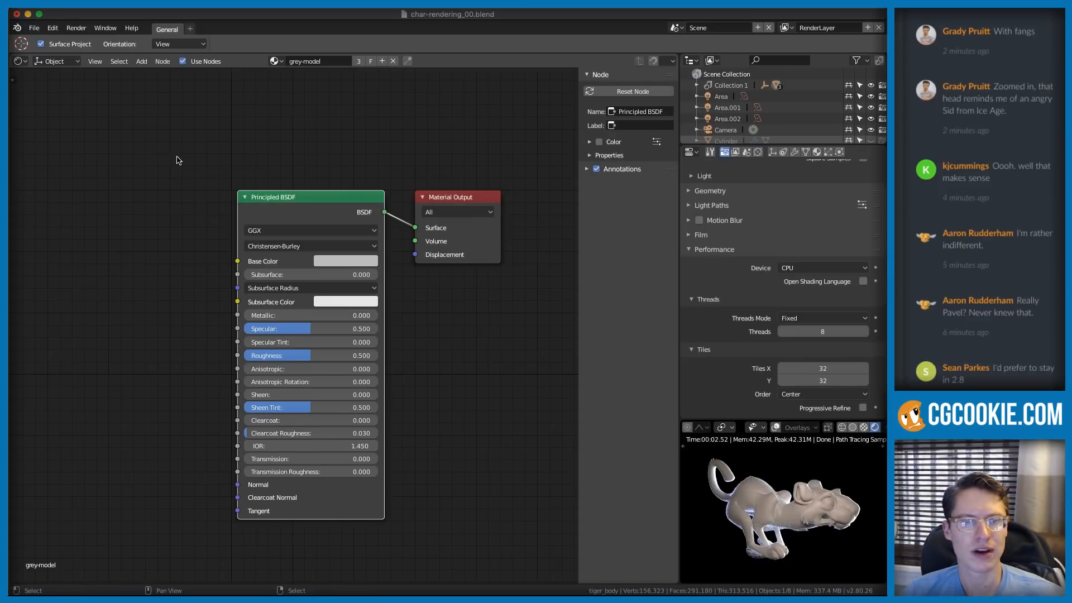
middle_drag(113, 117, 216, 137)
ctrl+middle_drag(261, 189, 232, 153)
key(shift+a)
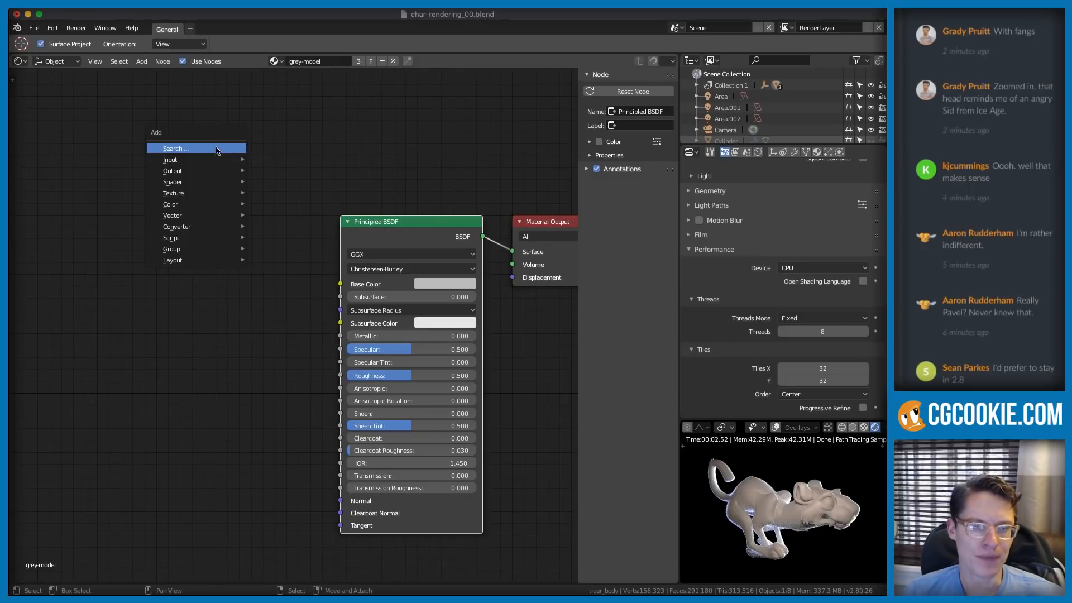
mouse_move(182, 184)
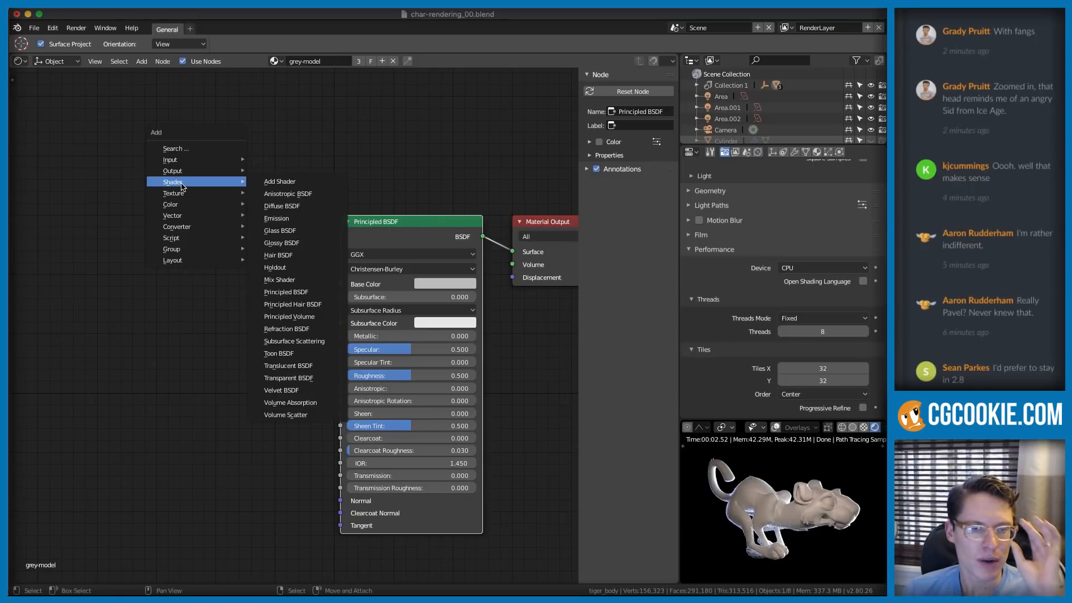
mouse_move(178, 160)
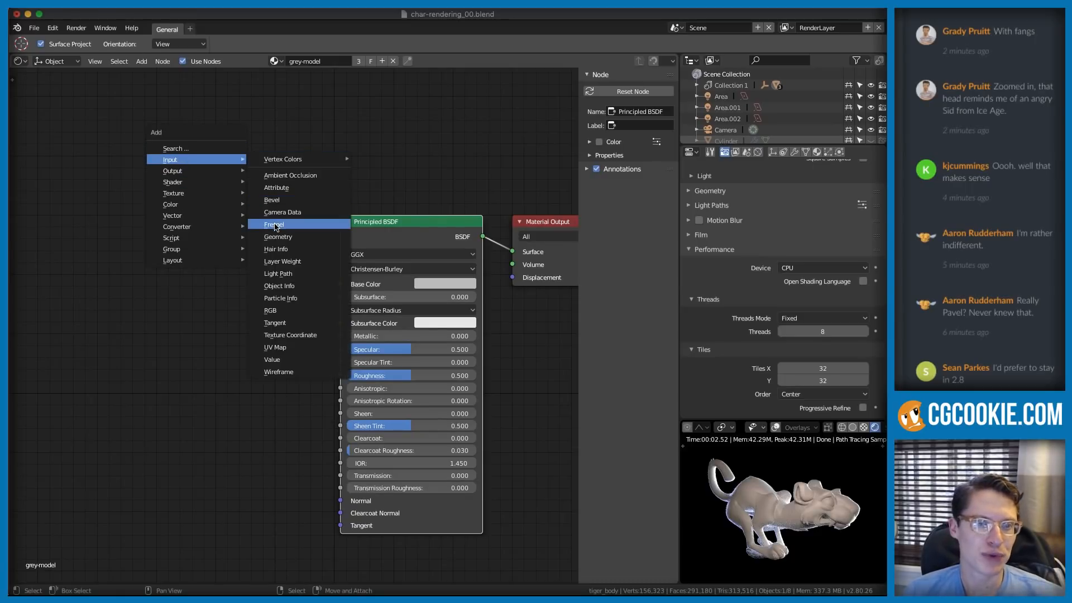
click(274, 225)
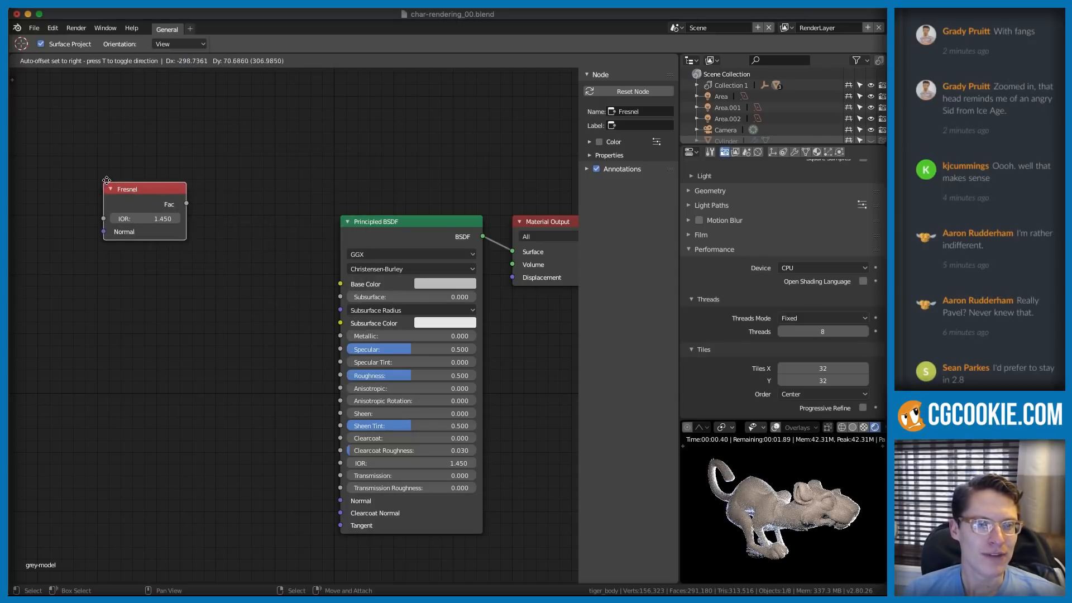
click(116, 177)
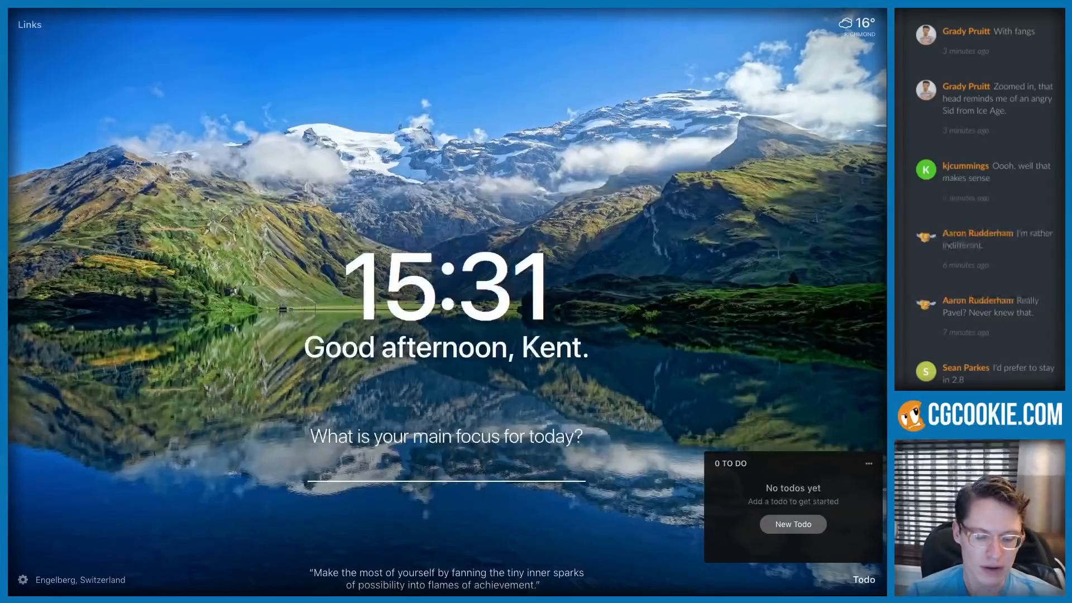
- Search the web for "fresnel IORs" in the browser, open Pixel and Poly's Index of Refraction list and examine the common materials' values
text(fresnel IORs)
key(Return)
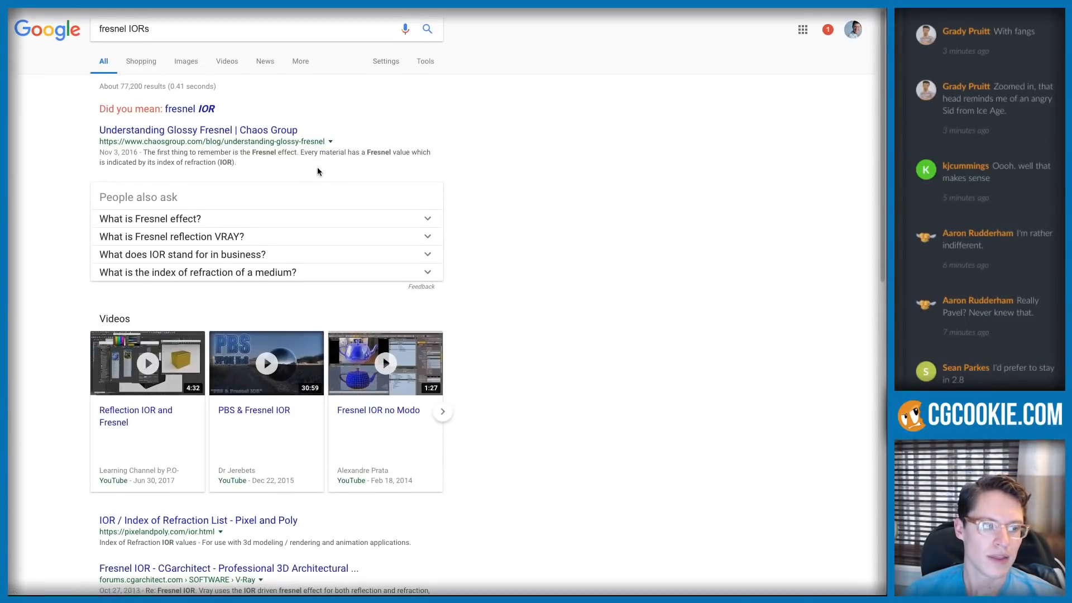
scroll(311, 299, down, 1)
click(250, 508)
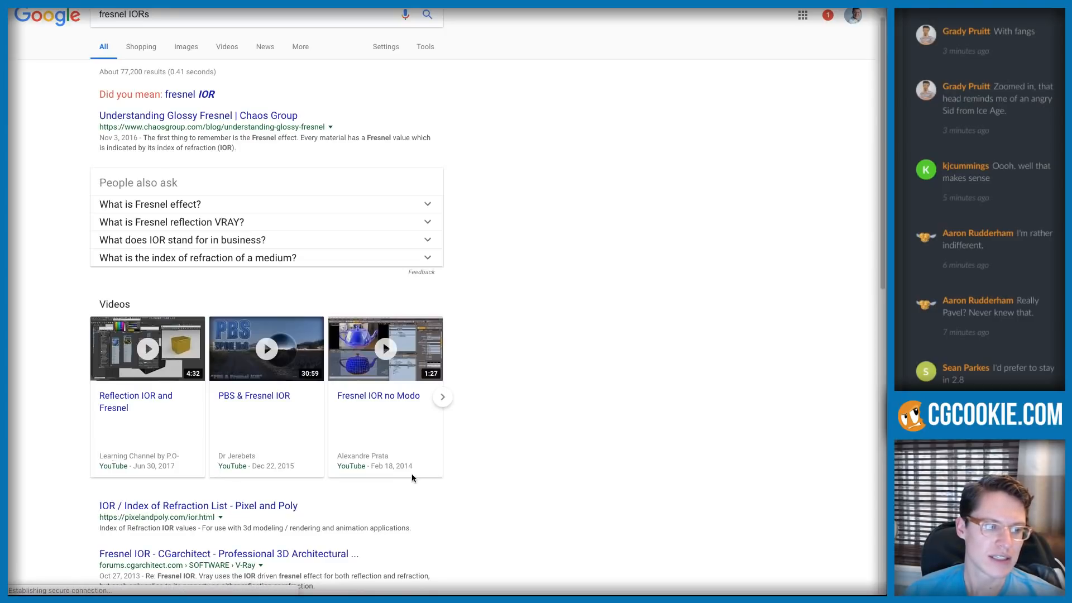
scroll(375, 360, down, 5)
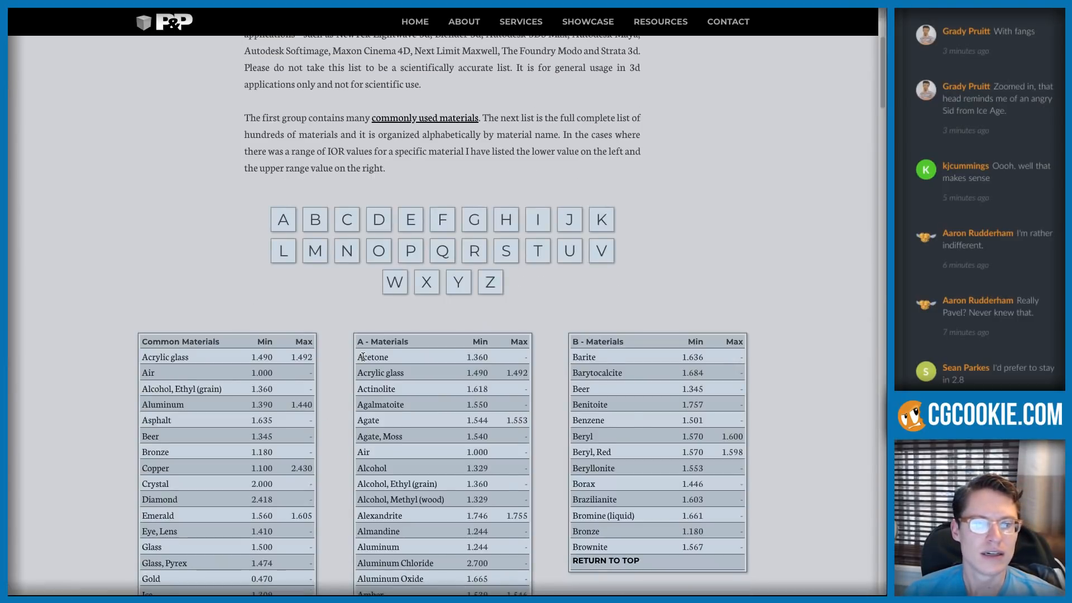
scroll(363, 360, up, 4)
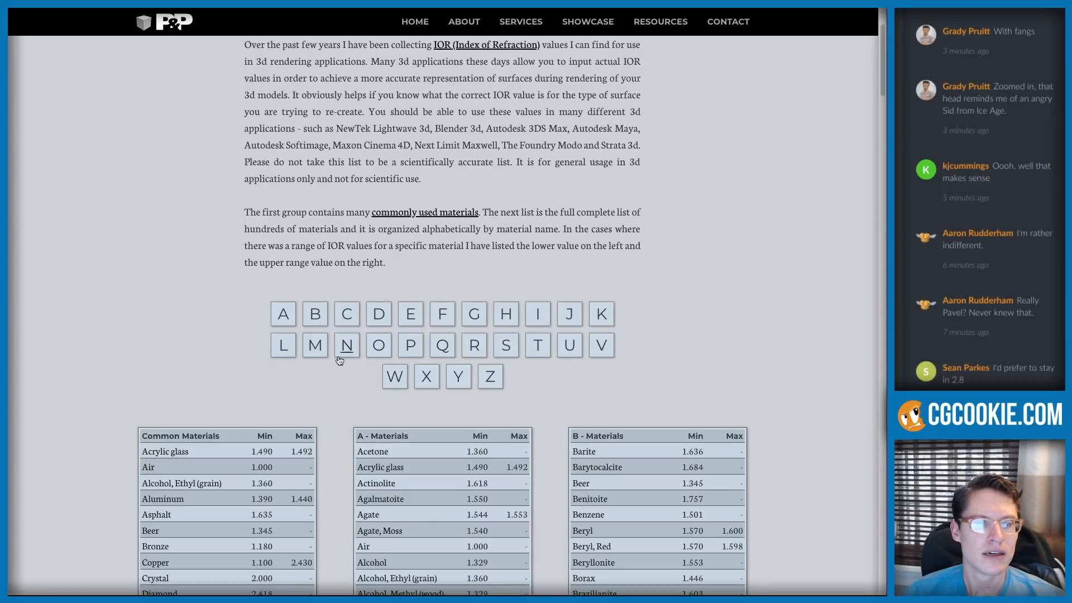
scroll(221, 376, down, 3)
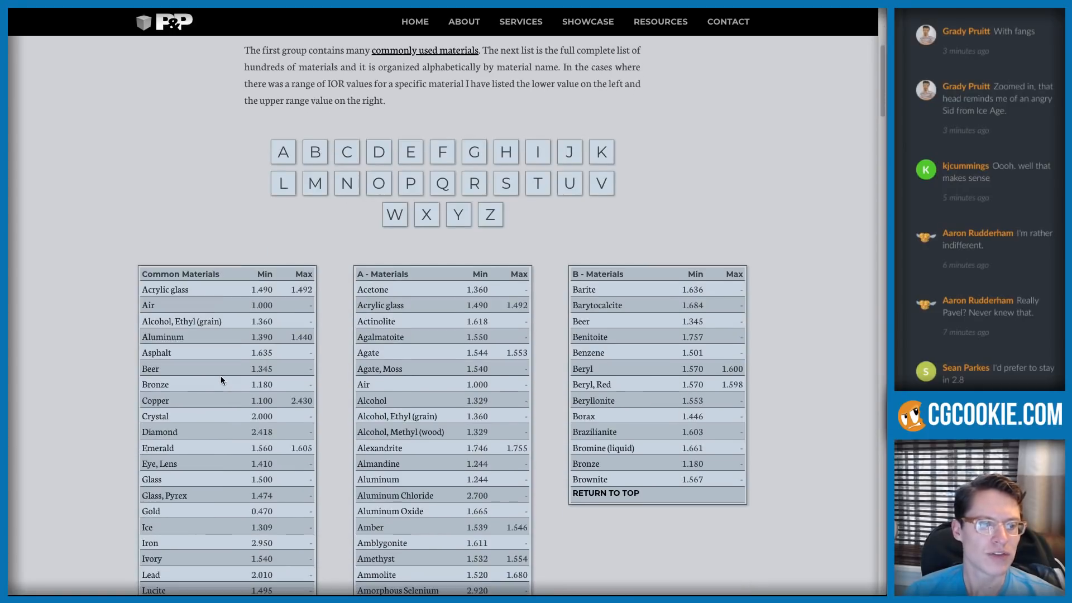
scroll(158, 277, up, 5)
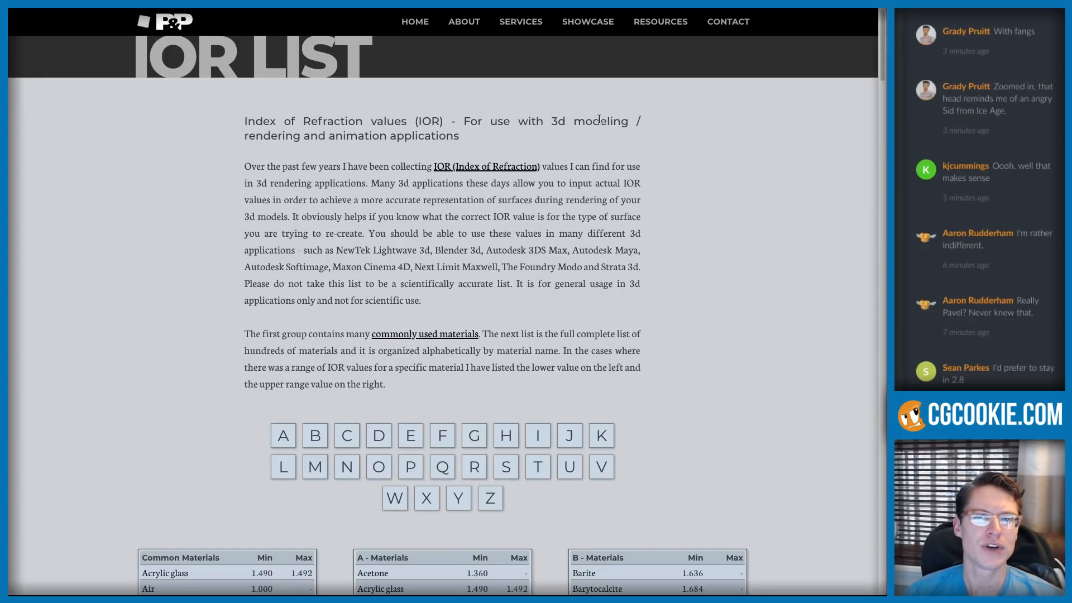
scroll(262, 139, down, 6)
scroll(254, 135, down, 1)
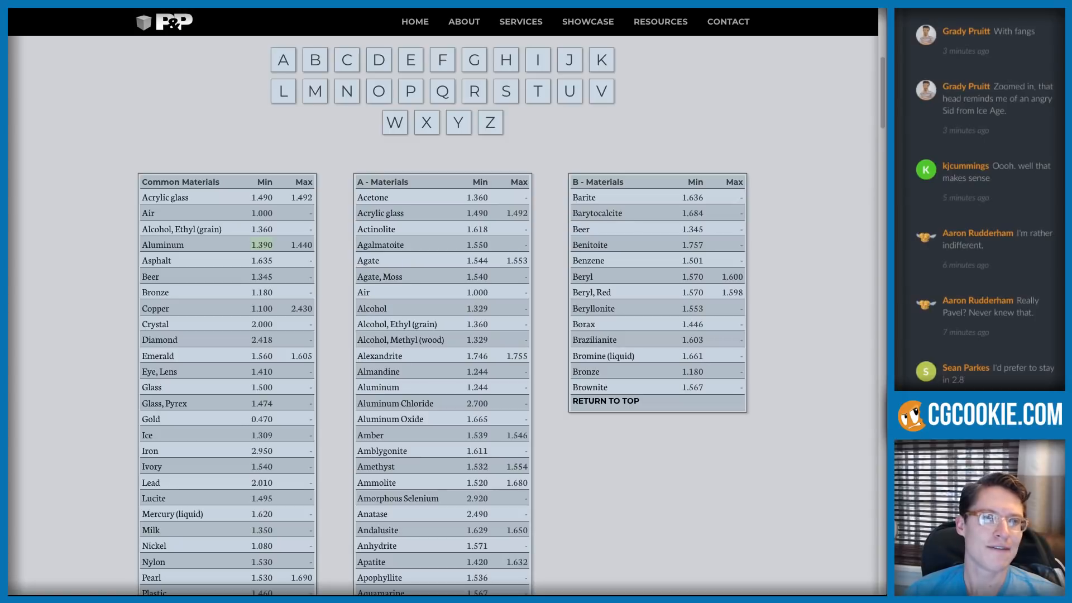
- Switch back to Blender and set the Fresnel node's IOR to 1.39
key(ctrl+Tab)
key(ctrl+shift+Tab)
key(super+Tab)
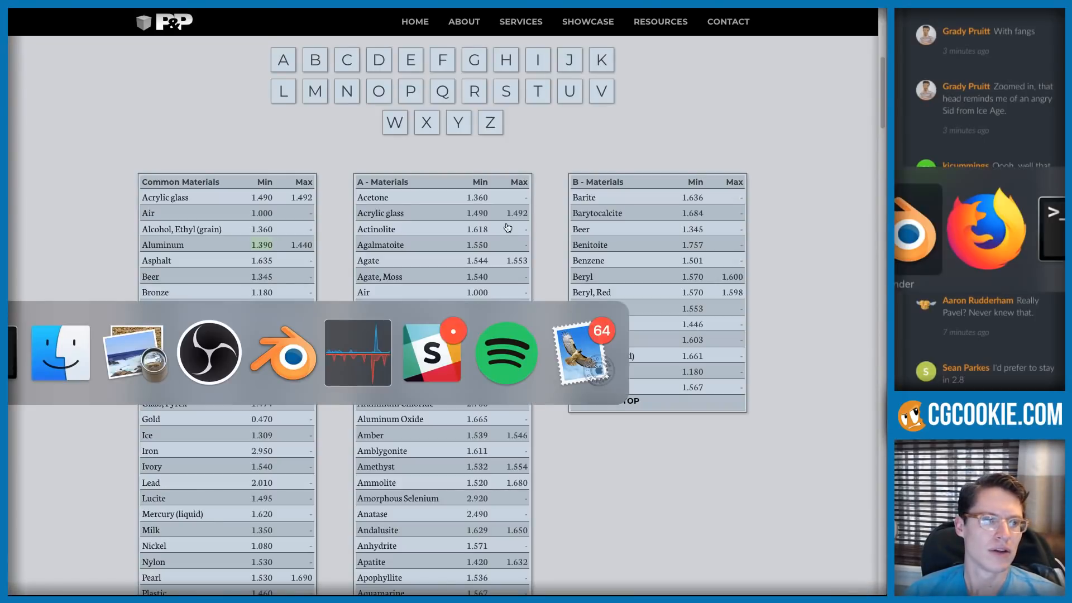
key(super+shift+Tab)
click(156, 215)
text(1.39)
key(Return)
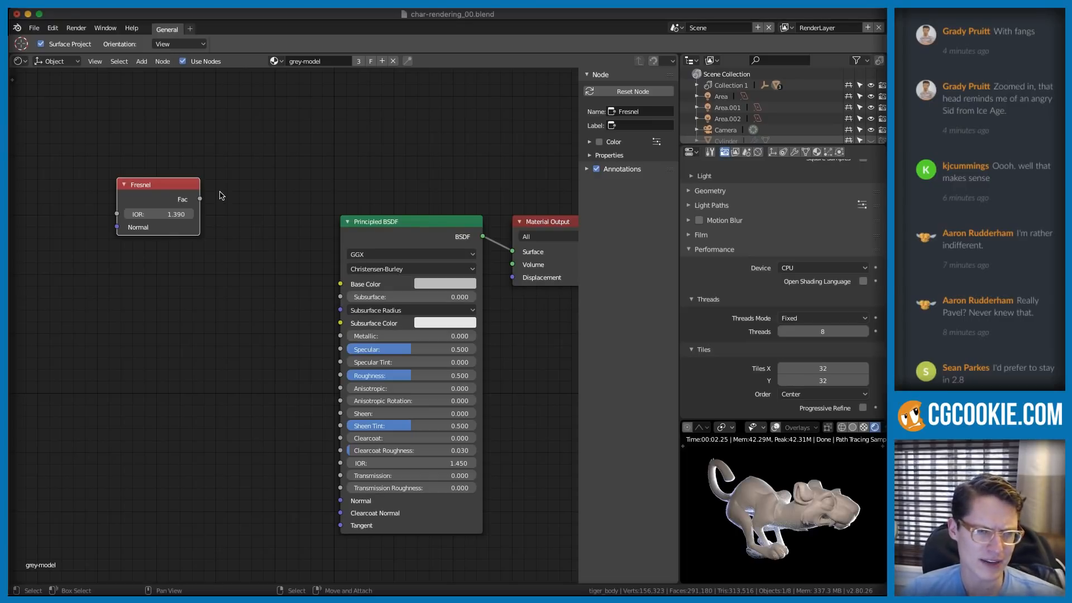
- Move the Fresnel node farther from the Principled BSDF and preview its output on the model through a Viewer node
drag(141, 186, 107, 191)
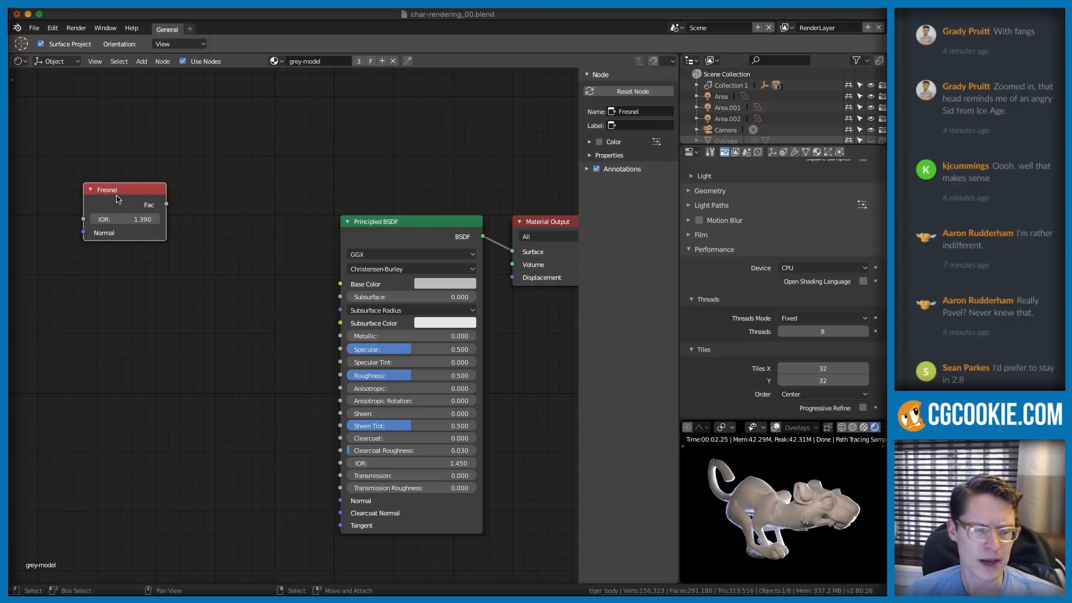
ctrl+shift+click(156, 199)
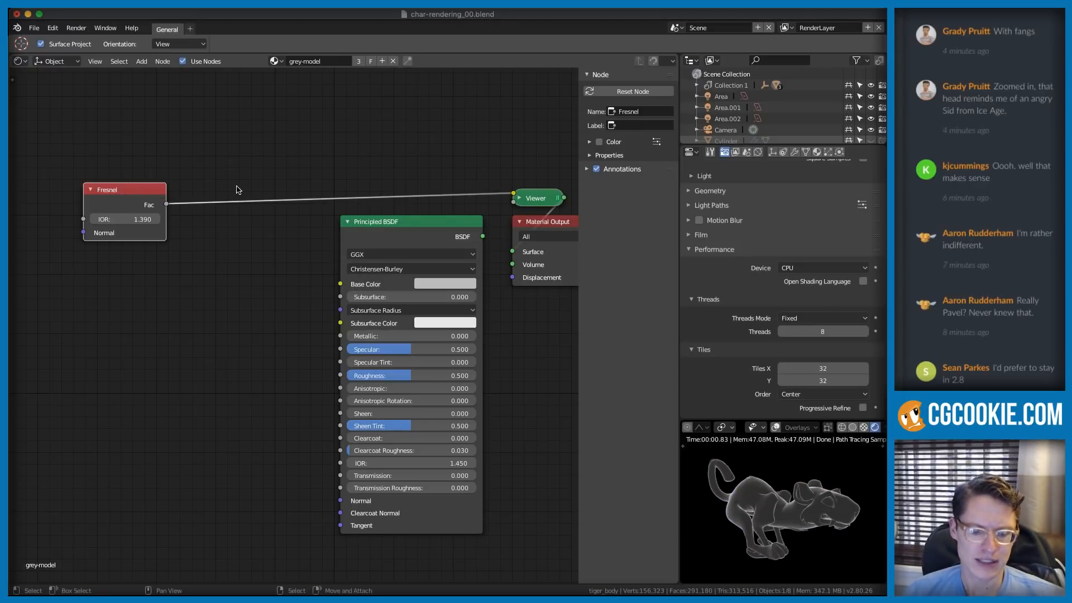
- Look up the Node Wrangler add-on in the user preferences by searching for "wrang", and close the preferences
key(ctrl+alt+u)
click(98, 113)
text(wrang)
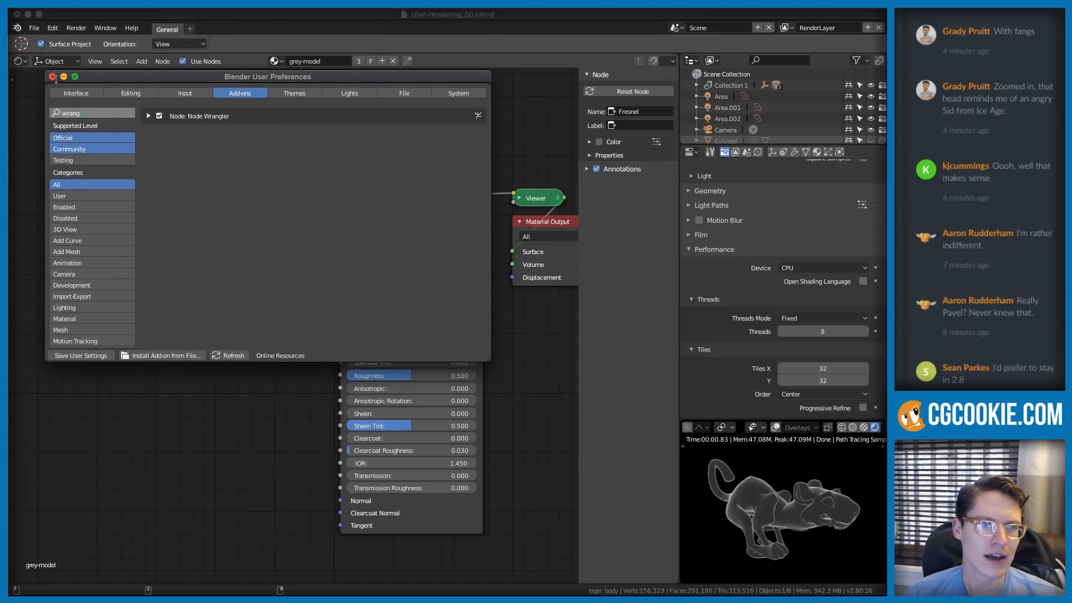
click(54, 78)
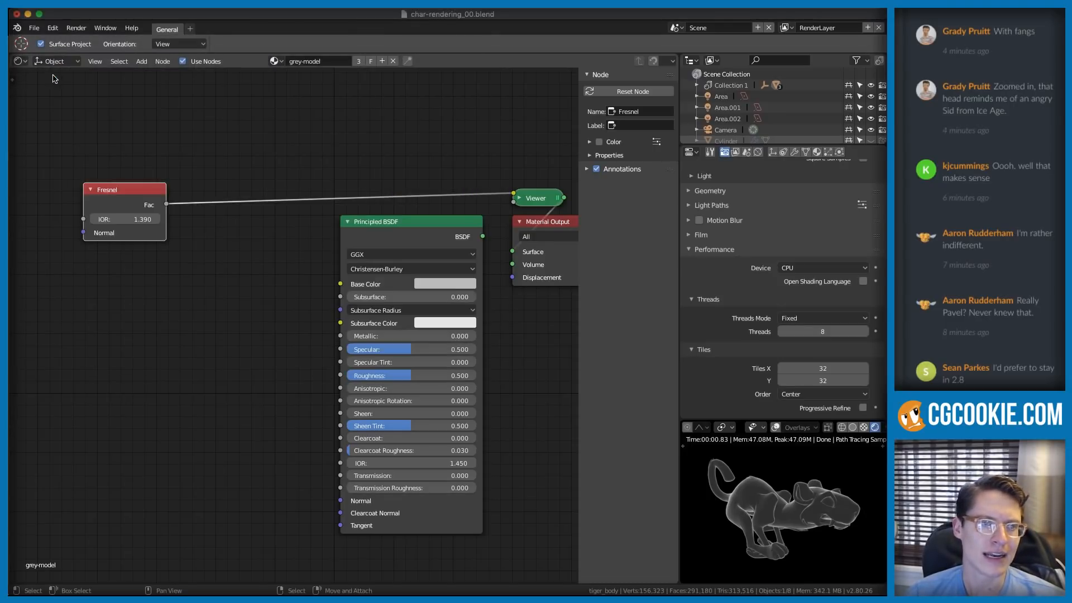
- Select the Viewer node and examine the Fresnel falloff up close on the creature's body and tail in the rendered preview
middle_drag(503, 200, 487, 202)
click(510, 199)
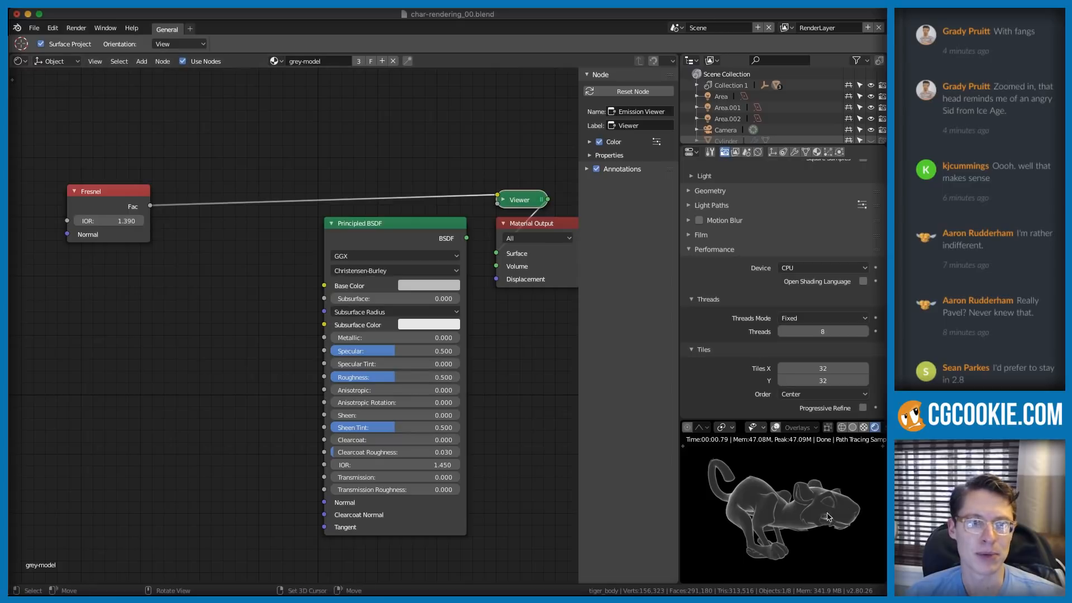
middle_drag(790, 546, 771, 534)
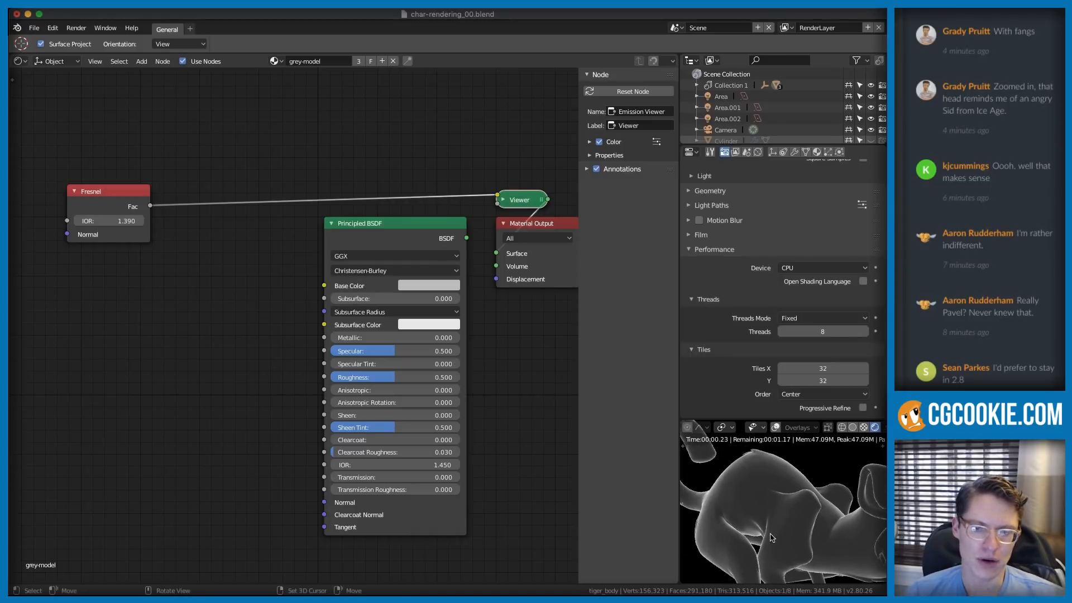
middle_drag(807, 497, 759, 530)
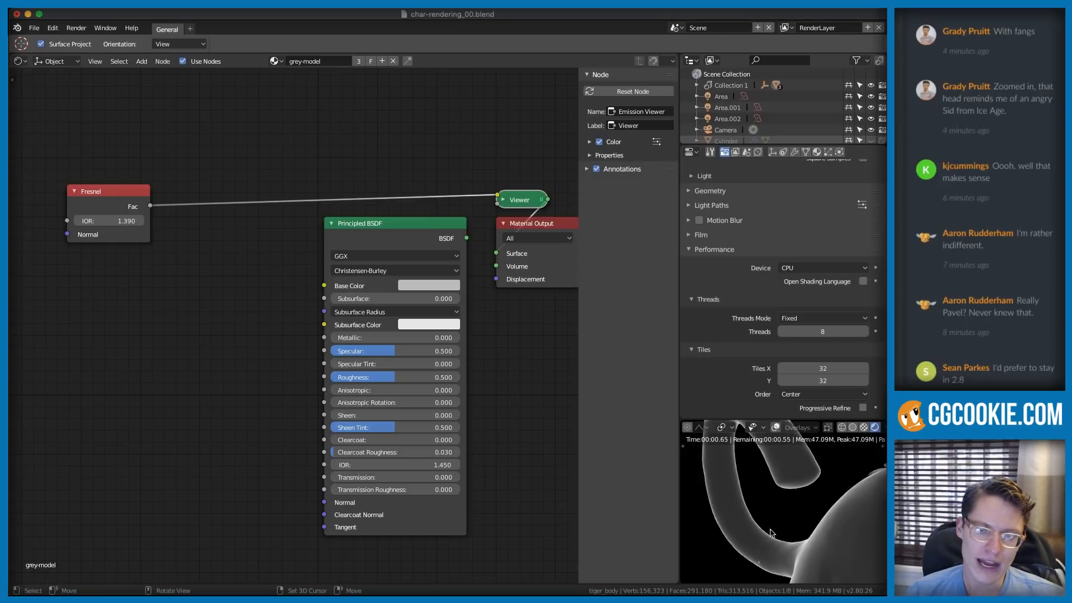
middle_drag(830, 539, 801, 519)
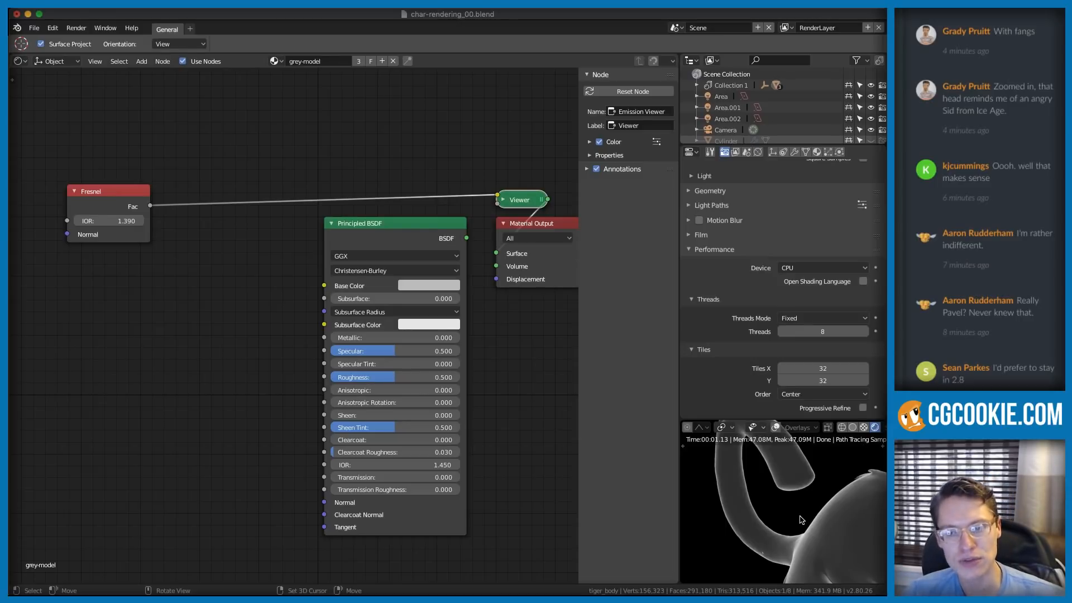
- Add a Layer Weight node below the Fresnel node and preview its Fresnel output on the model
key(shift+a)
mouse_move(177, 254)
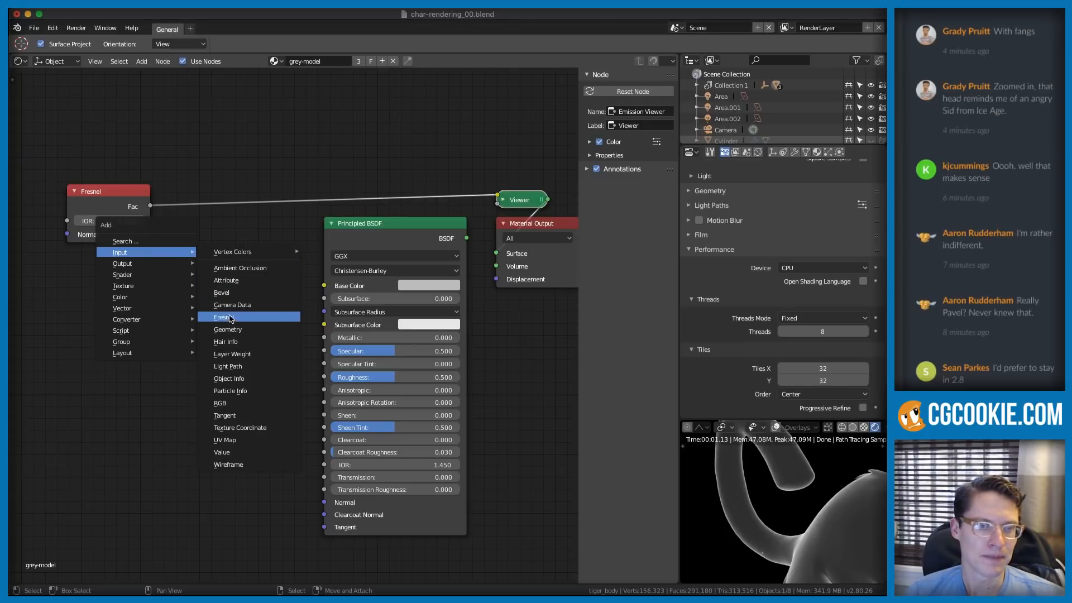
click(228, 354)
click(67, 254)
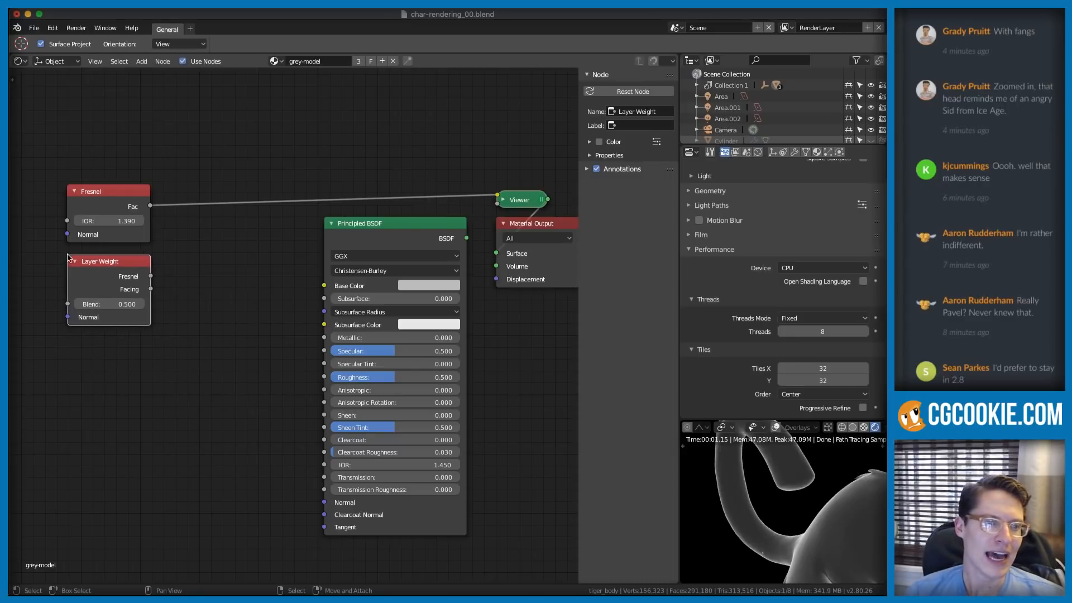
scroll(122, 263, up, 1)
middle_drag(156, 255, 179, 270)
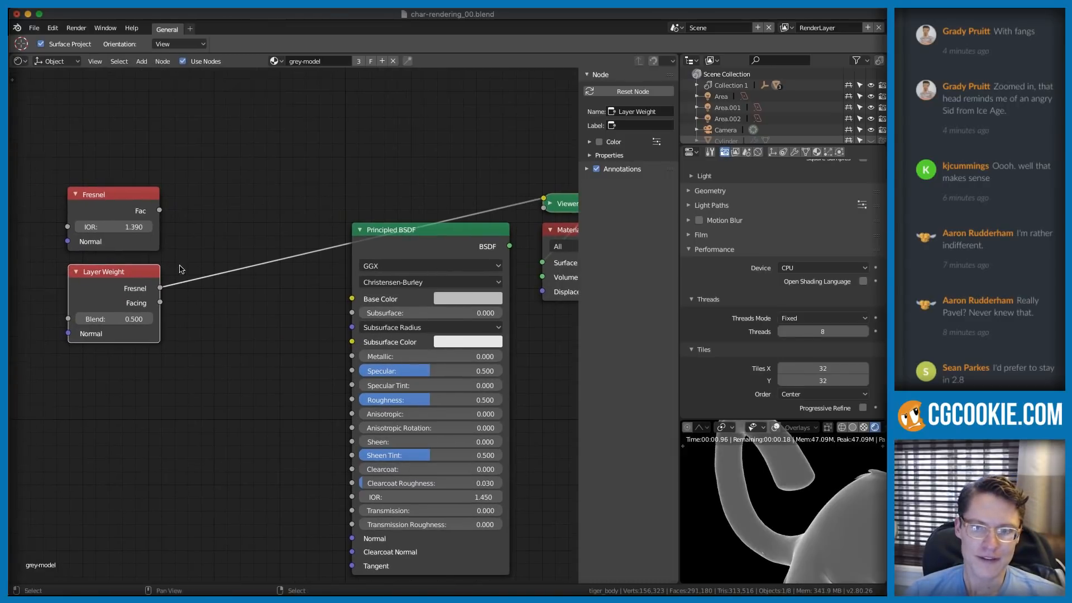
- Preview the Fresnel node on the model, reset its IOR to default and set it to 1.4
click(129, 215)
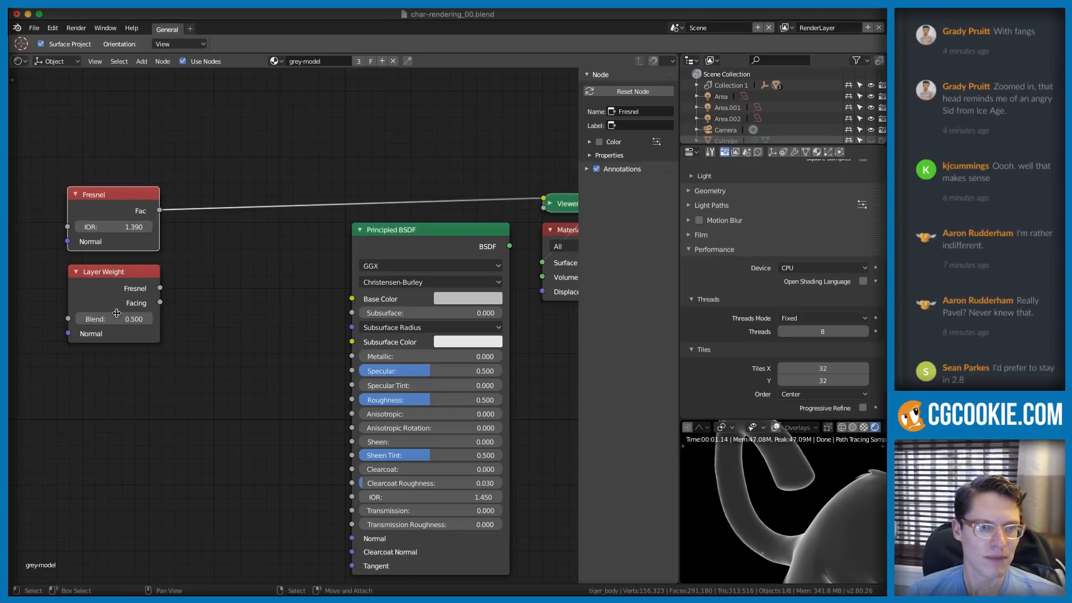
click(111, 225)
text(1.4)
key(Return)
right_click(137, 227)
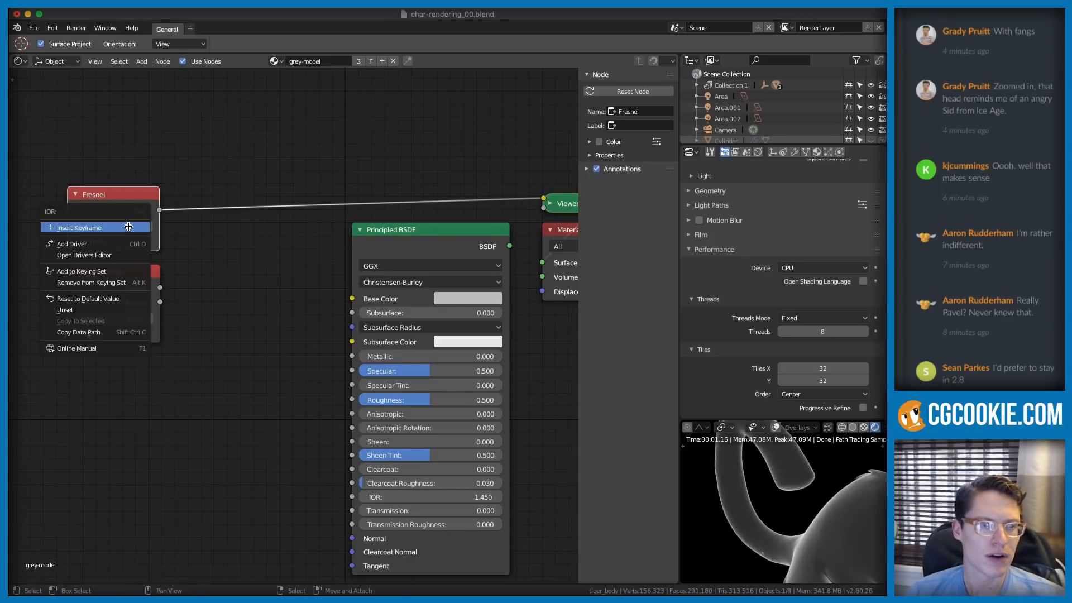
click(100, 299)
click(116, 225)
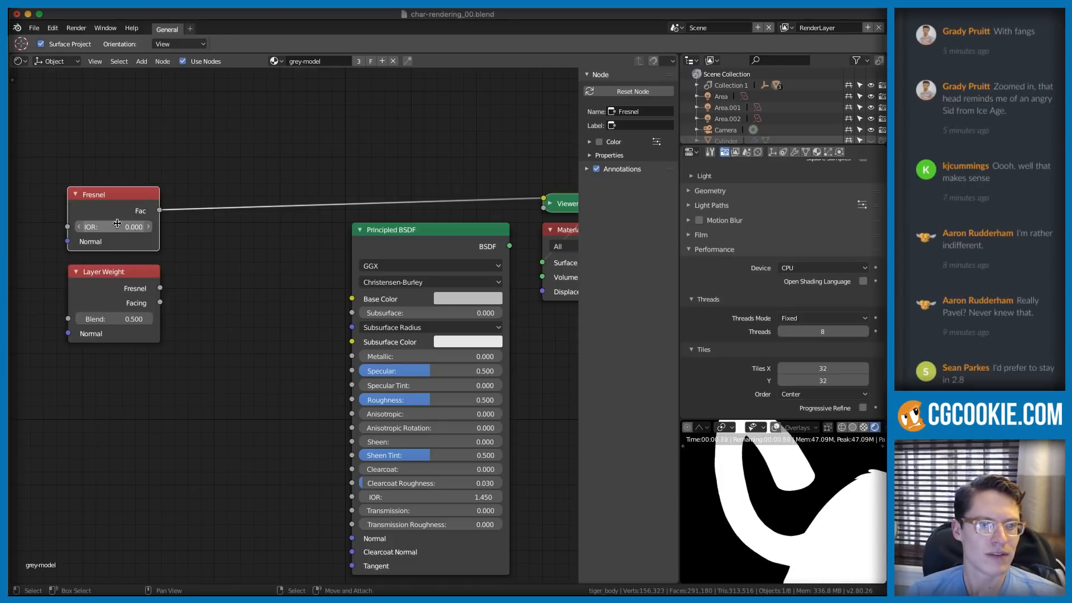
text(1.4)
key(Return)
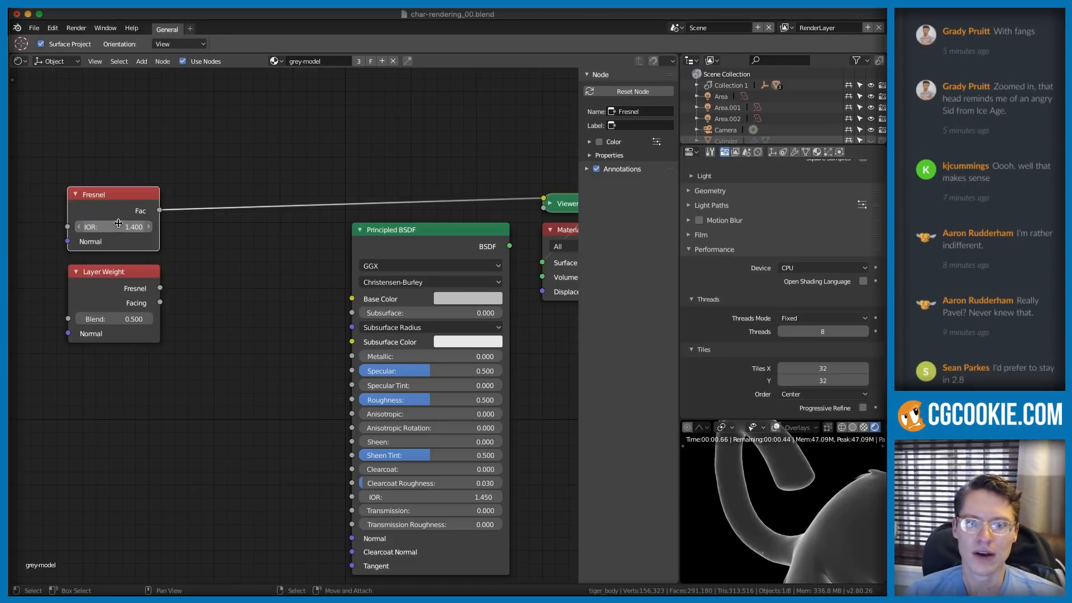
- Compare the Layer Weight's Fresnel output with the Fresnel node in the preview, and set the Layer Weight's Blend to 0.31
ctrl+shift+click(128, 290)
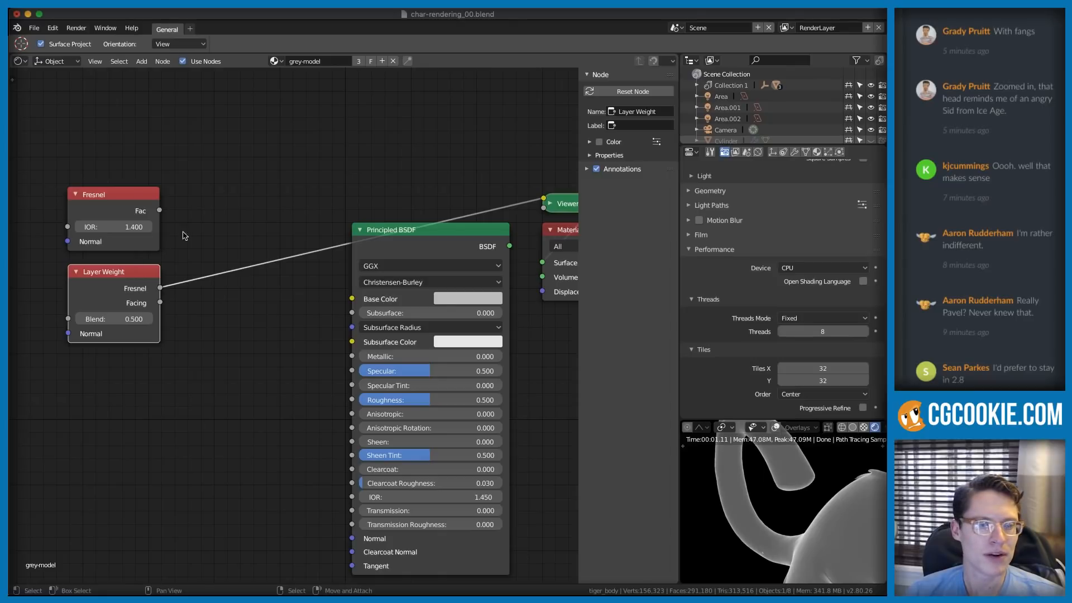
drag(115, 274, 111, 272)
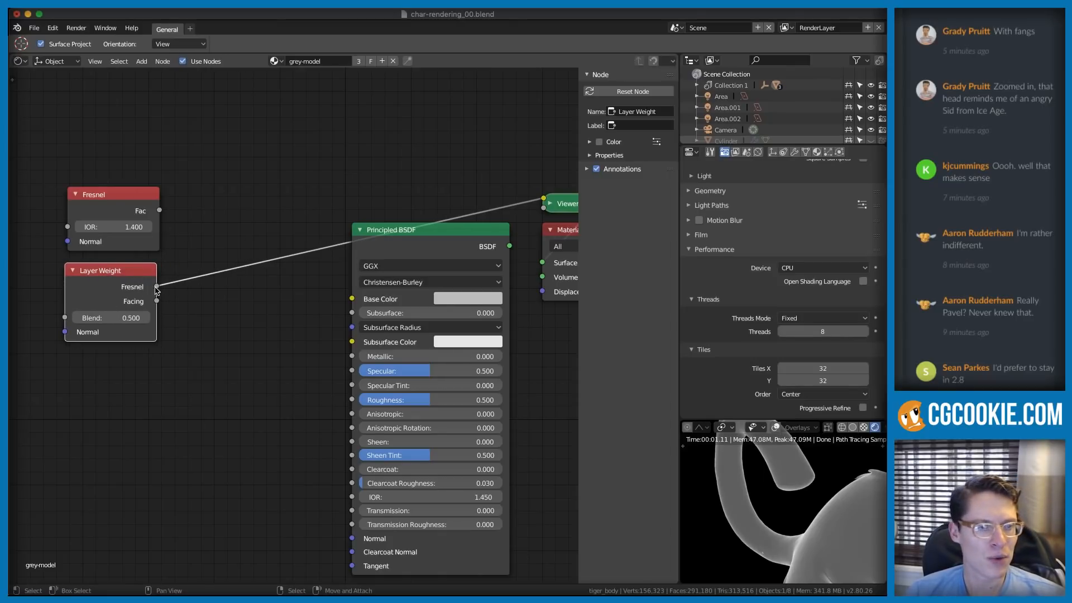
ctrl+shift+click(129, 199)
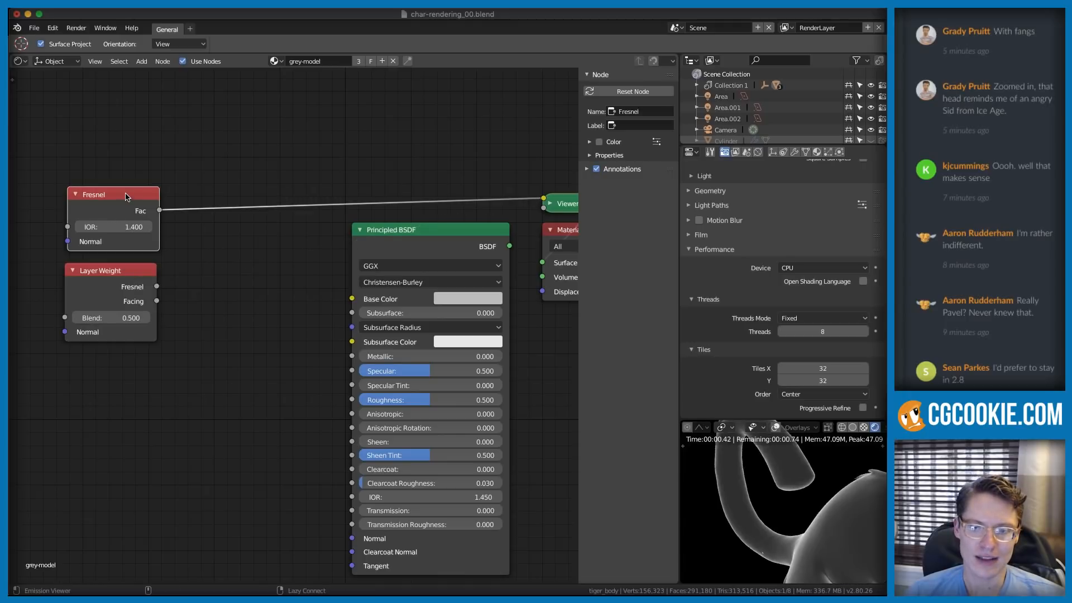
ctrl+shift+click(129, 268)
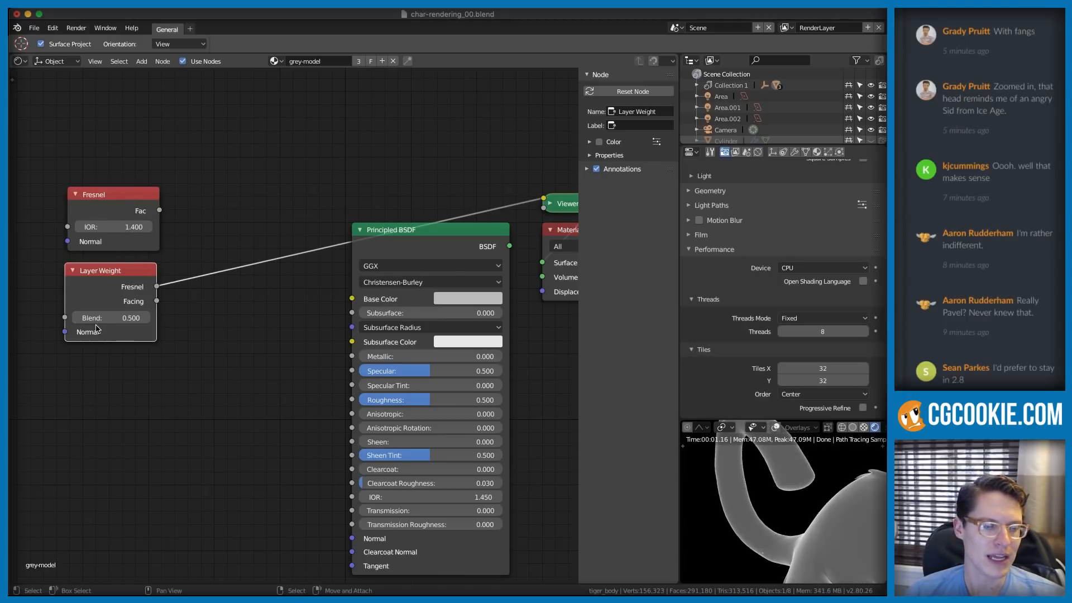
drag(100, 317, 73, 318)
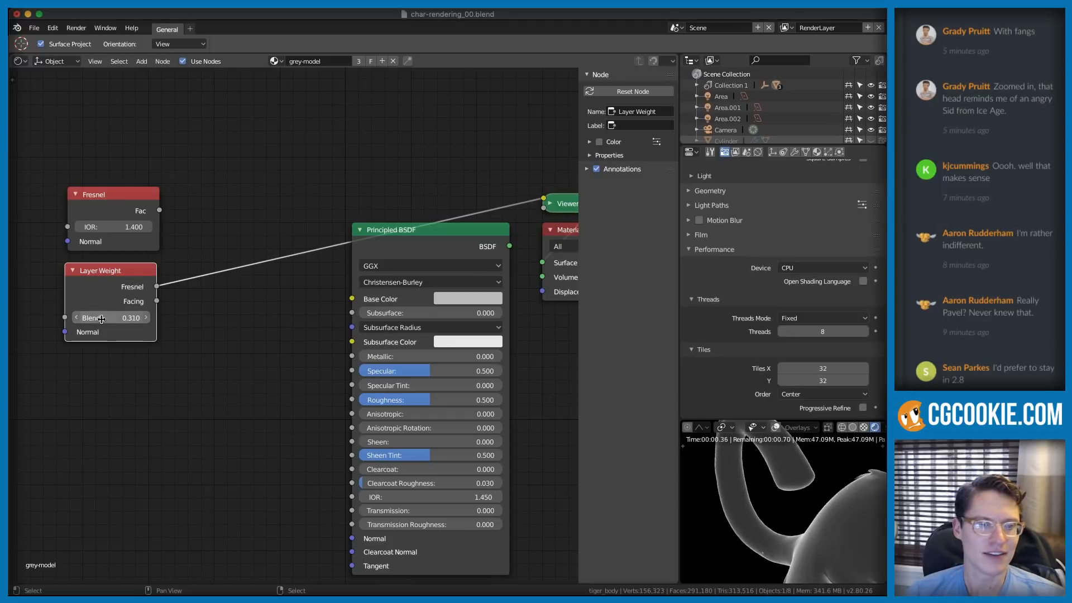
- Set the Fresnel node's IOR to 1.39
click(114, 227)
text(1.39)
key(Return)
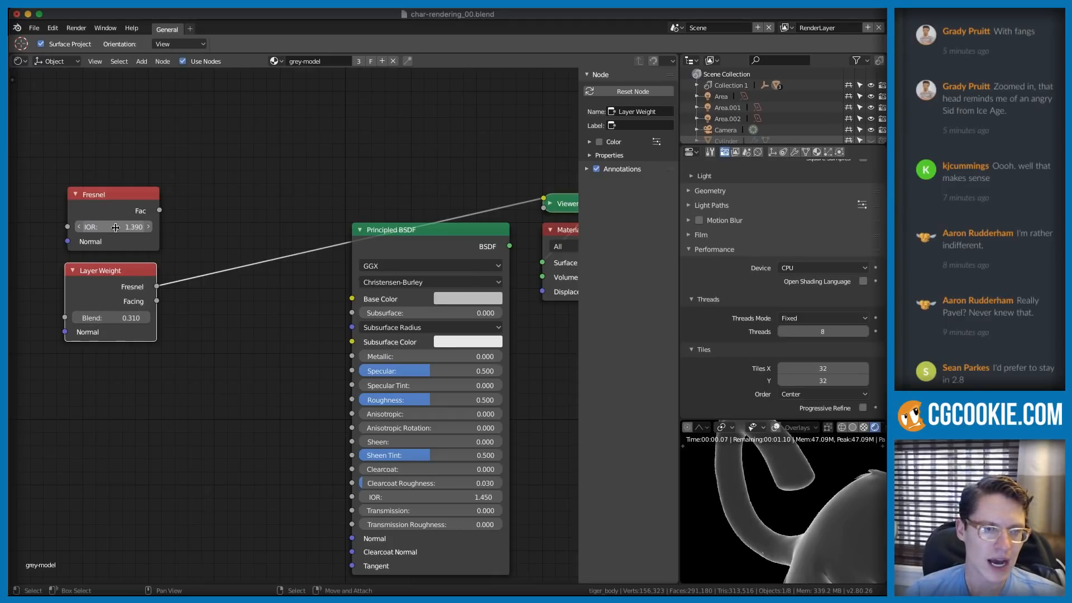
- Try a Blend of 1.39 on the Layer Weight node, and preview its Facing output with the Blend at 0.5
click(111, 318)
text(1.39)
key(Return)
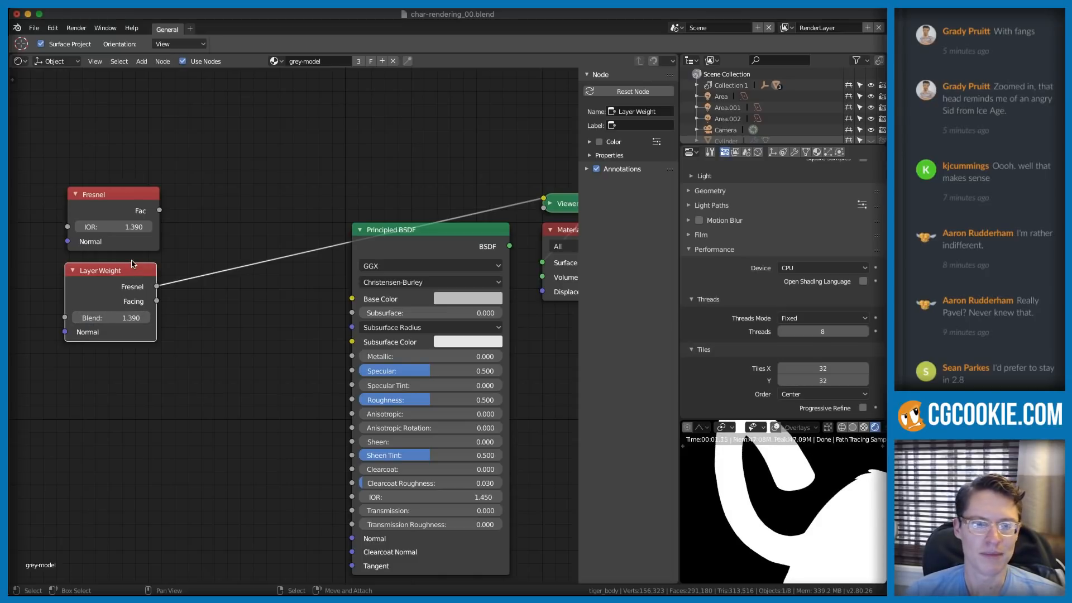
ctrl+shift+click(133, 278)
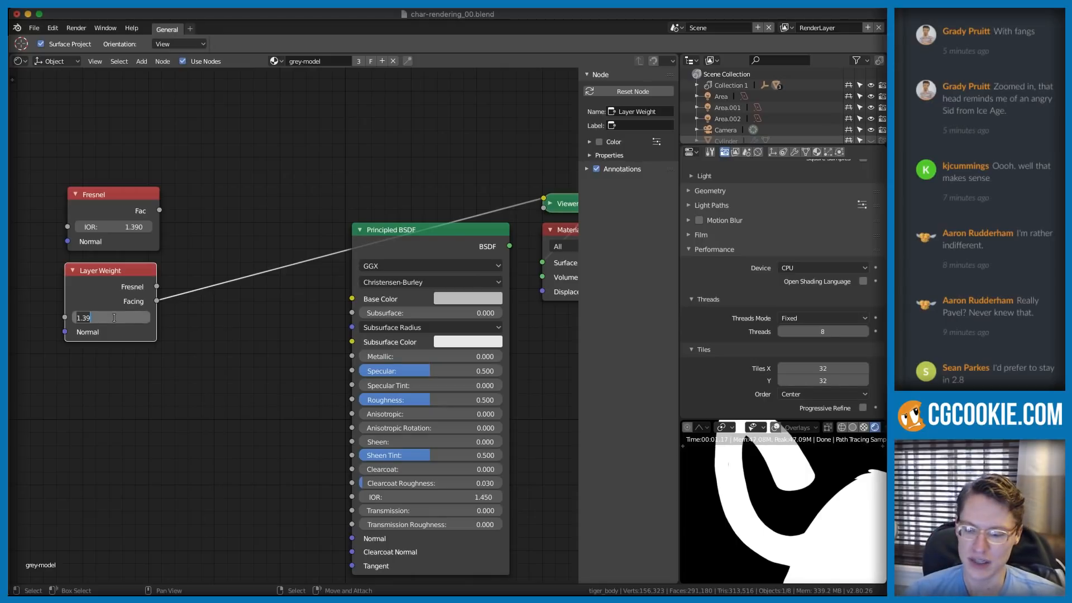
- Insert a ColorRamp node into the link from the Layer Weight's Facing output
key(shift+a)
mouse_move(206, 249)
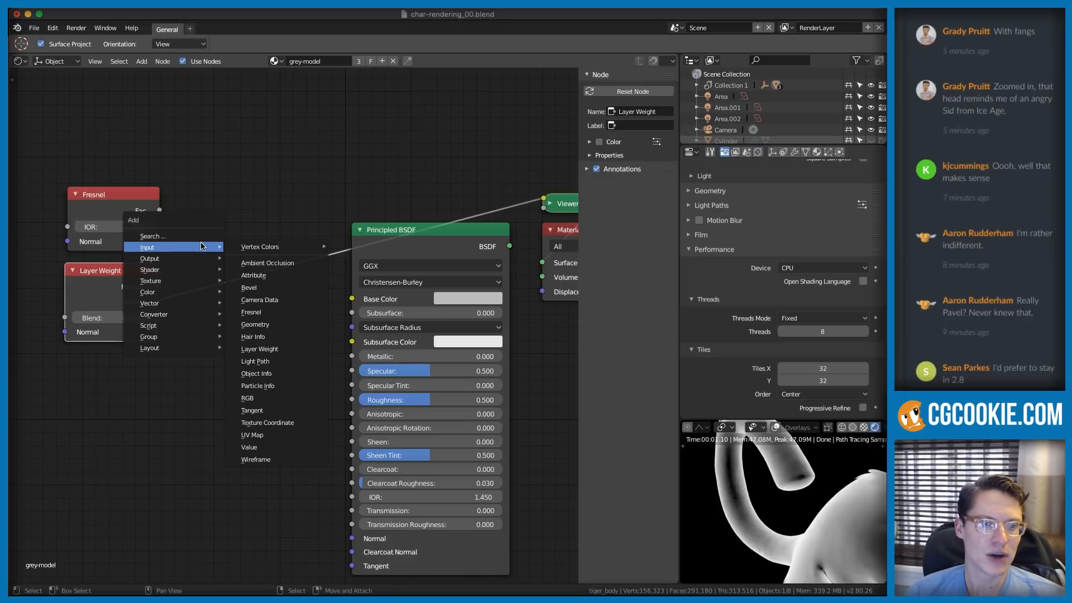
mouse_move(228, 313)
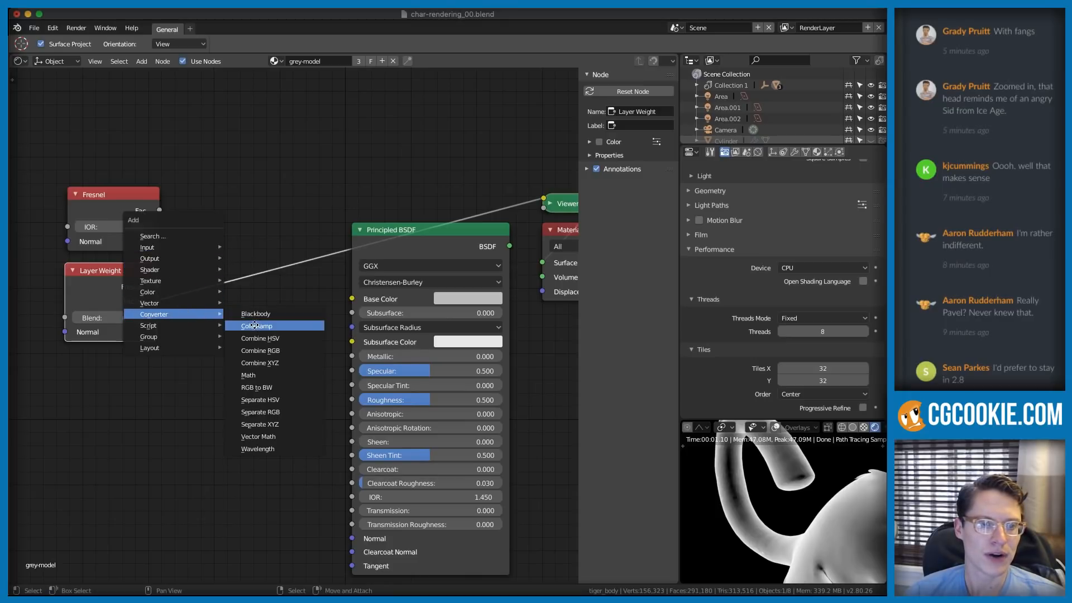
click(256, 326)
click(293, 320)
- Move the Layer Weight and ColorRamp nodes farther from the Principled BSDF, and preview the ramp's Color output
shift+click(129, 290)
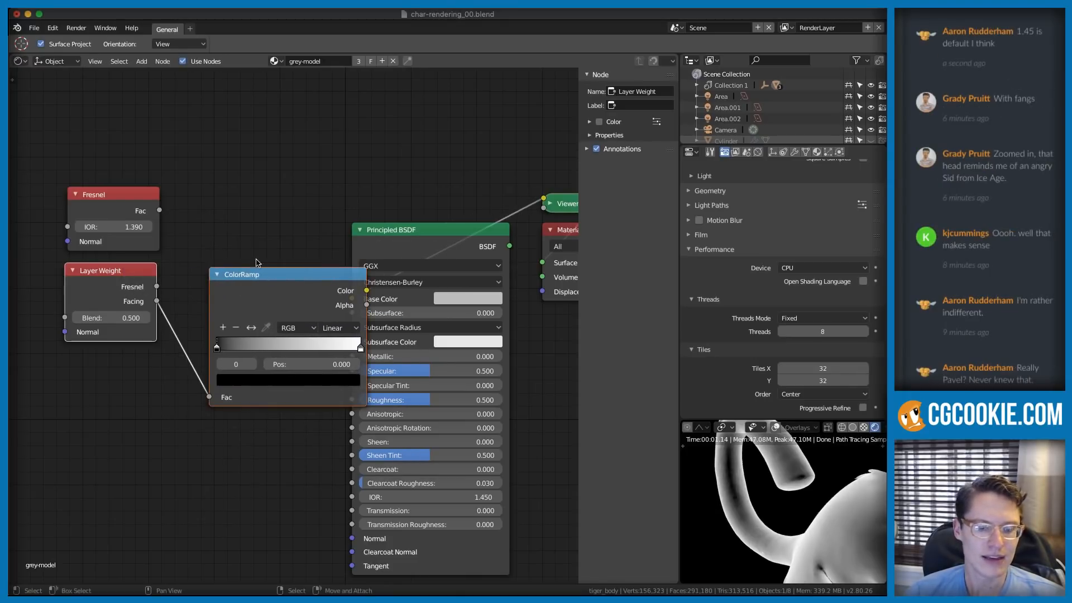
key(g)
click(122, 279)
ctrl+shift+click(175, 300)
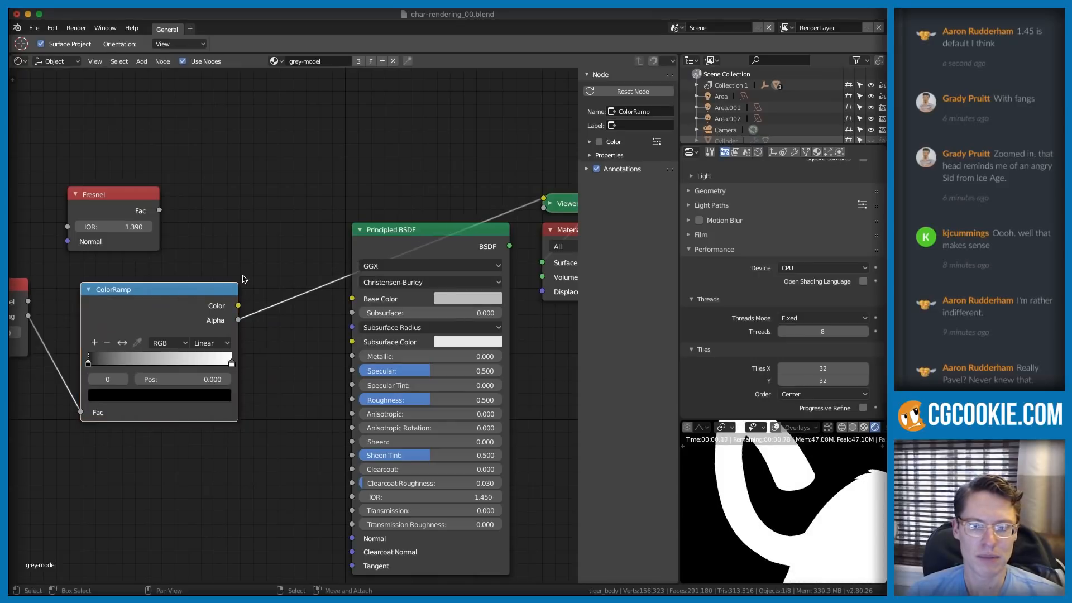
ctrl+shift+click(208, 292)
- Set the ColorRamp's interpolation to Ease and move its black stop to about 0.468
middle_drag(174, 249, 324, 232)
scroll(324, 232, up, 2)
middle_drag(165, 323, 58, 338)
scroll(138, 343, down, 2)
click(224, 362)
click(226, 346)
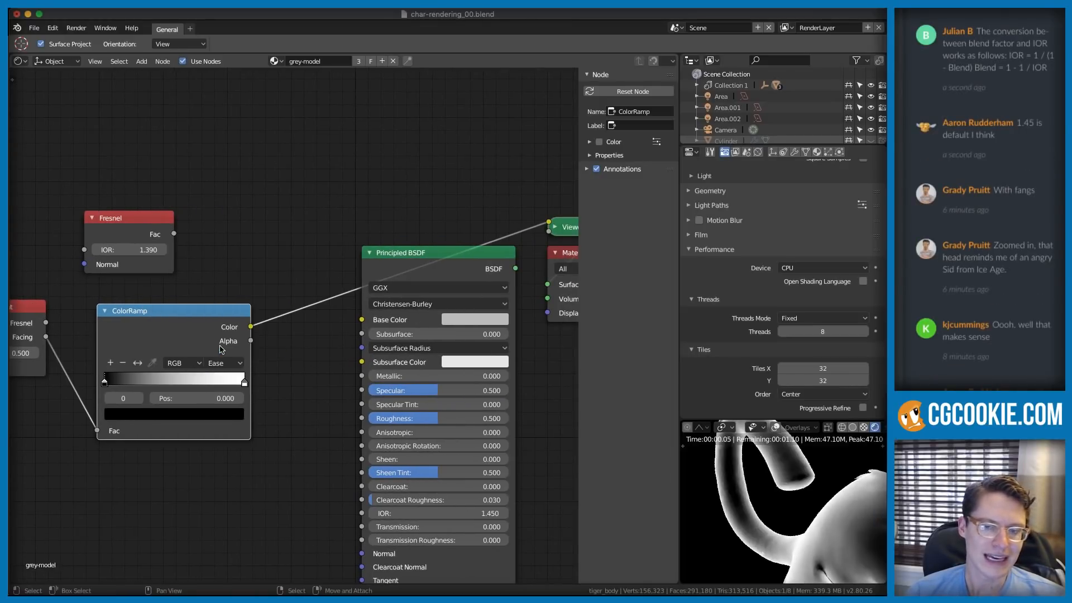
drag(105, 385, 172, 381)
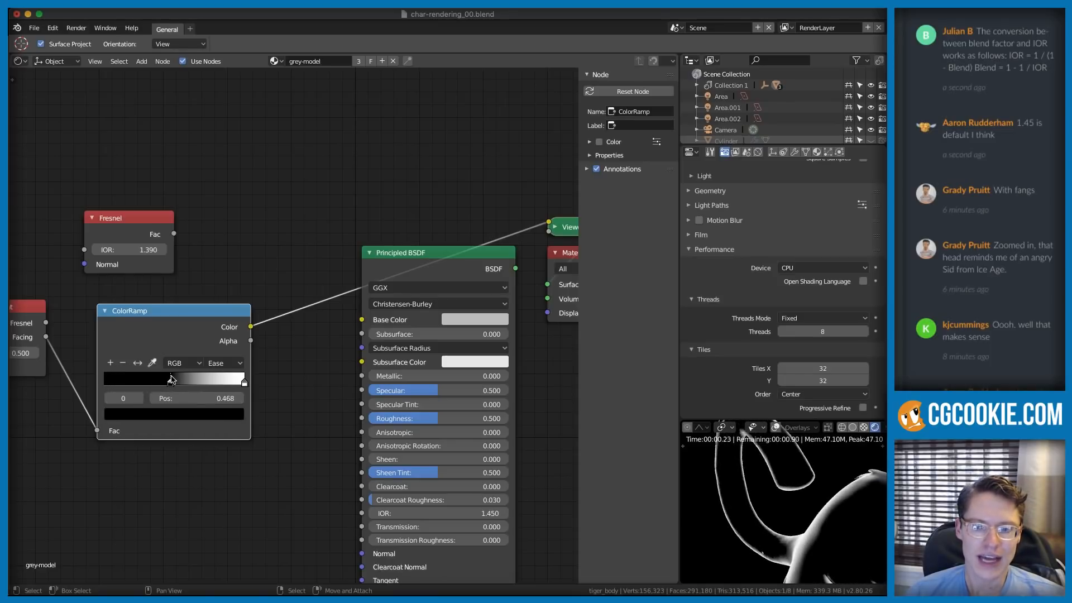
- Check the edge lines on the whole creature in the preview and move the ColorRamp's black stop to about 0.605
shift+middle_drag(863, 507, 835, 449)
scroll(828, 494, down, 6)
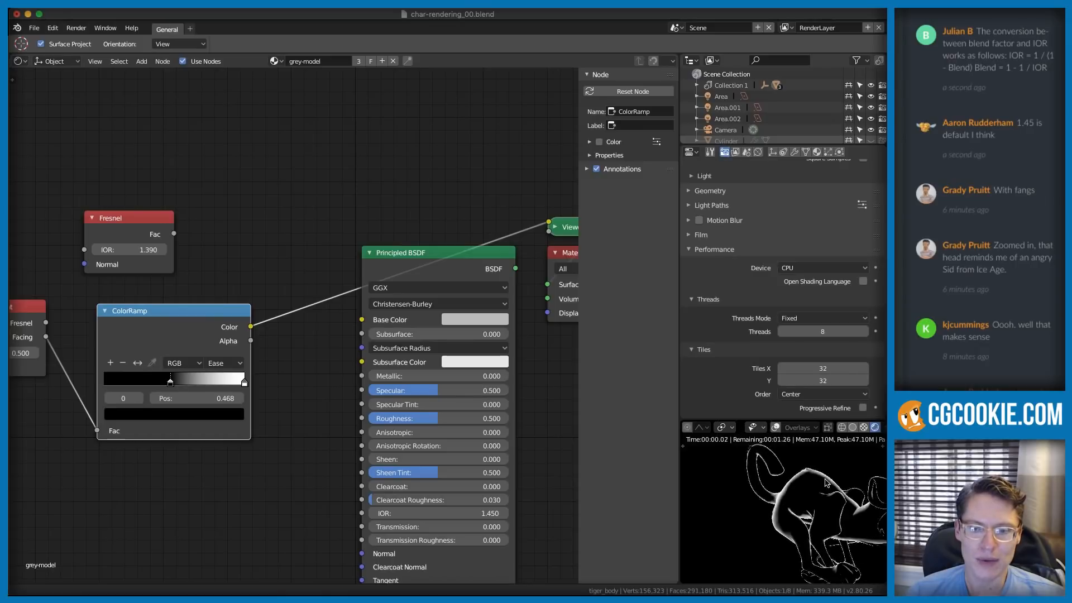
shift+middle_drag(758, 499, 816, 479)
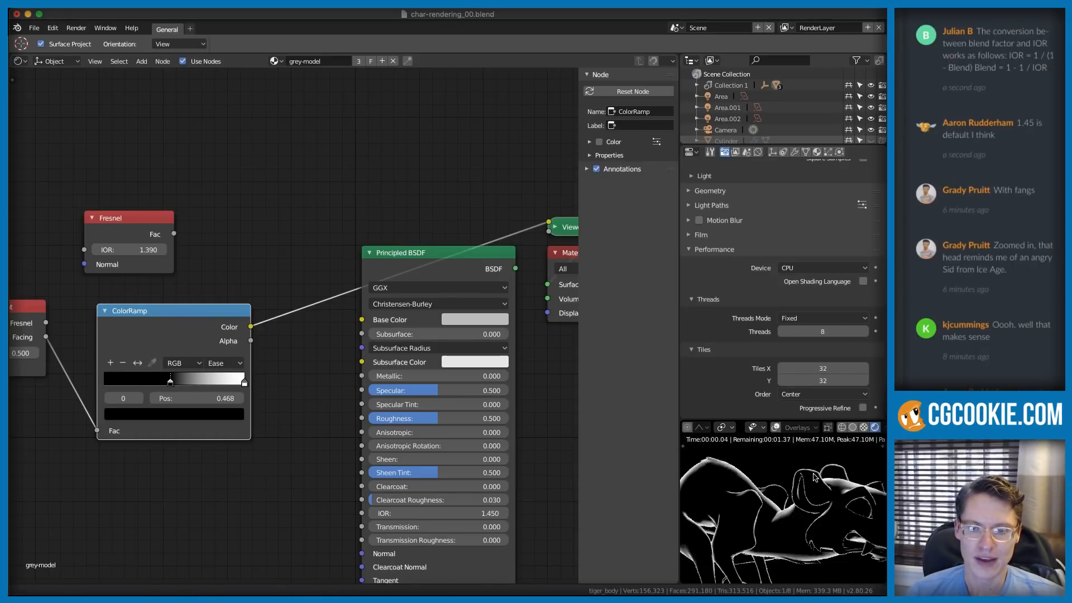
drag(170, 384, 189, 384)
shift+middle_drag(760, 489, 795, 507)
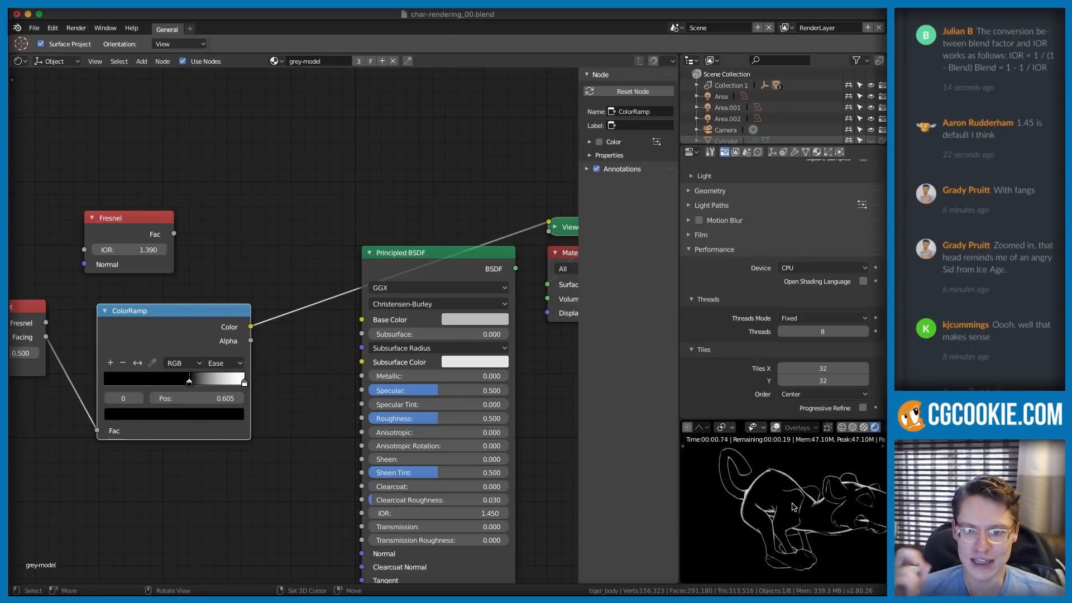
- Shift the Layer Weight and ColorRamp nodes together to make room for another node before the Principled BSDF
middle_drag(441, 390, 533, 396)
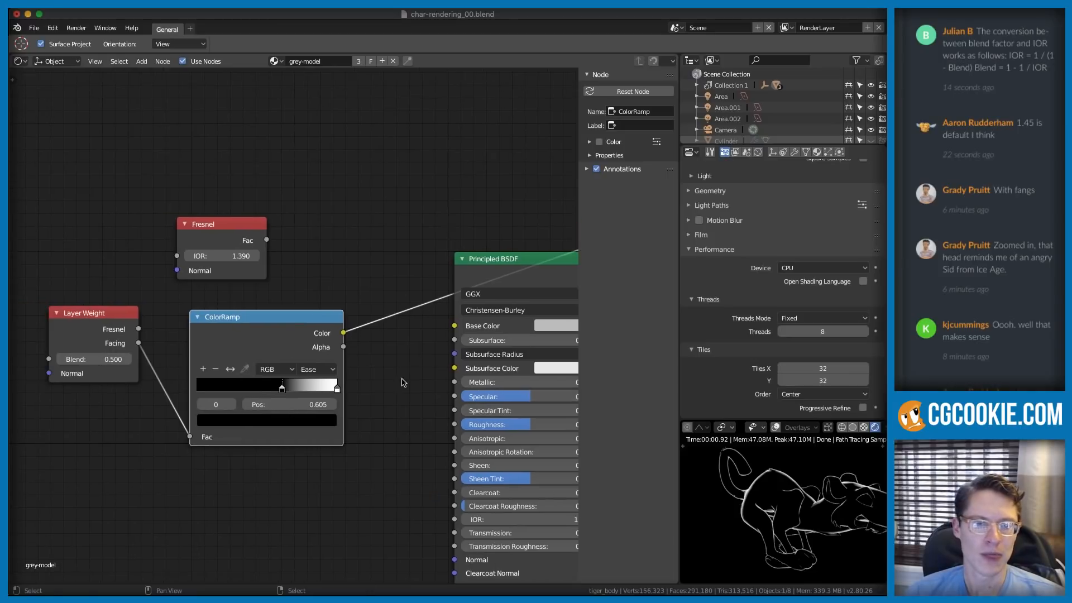
shift+click(120, 316)
key(g)
click(116, 308)
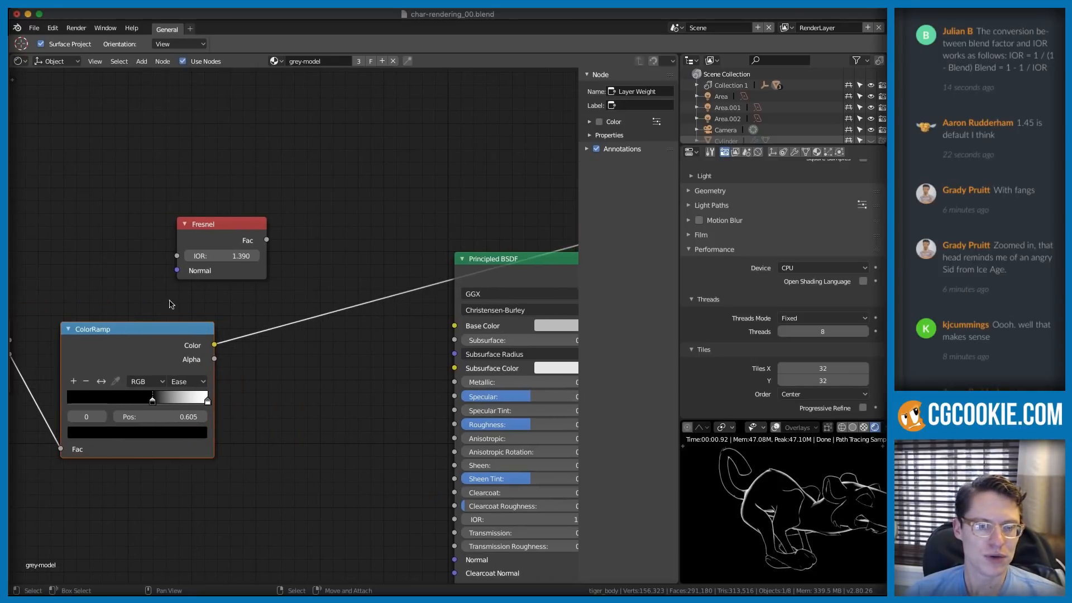
- Insert a MixRGB node into the ColorRamp's Color output link and set its blend mode to Add
middle_drag(201, 295, 195, 306)
key(shift+a)
mouse_move(301, 270)
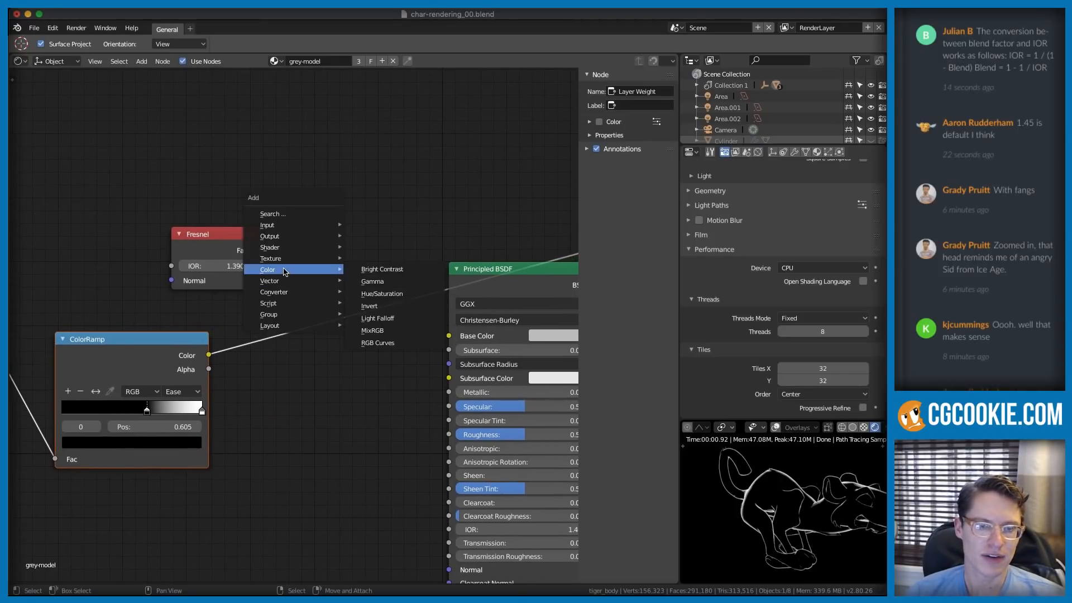
click(379, 332)
click(375, 321)
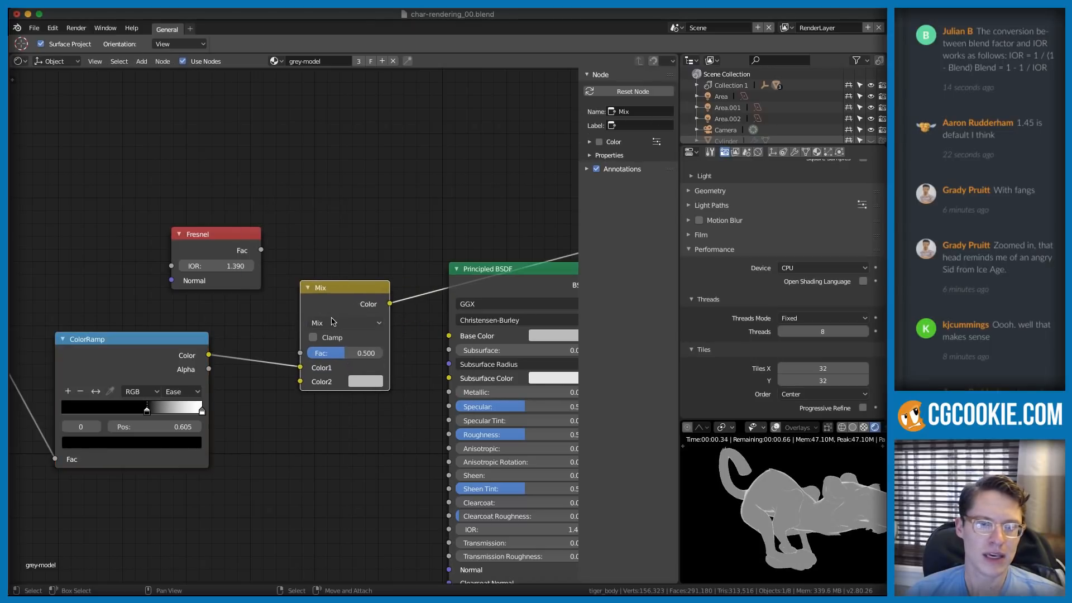
click(344, 322)
click(338, 300)
- Disconnect the Add node's Color1 input and connect the ColorRamp's Color output to its Color2 input
drag(301, 367, 267, 377)
ctrl+shift+click(180, 342)
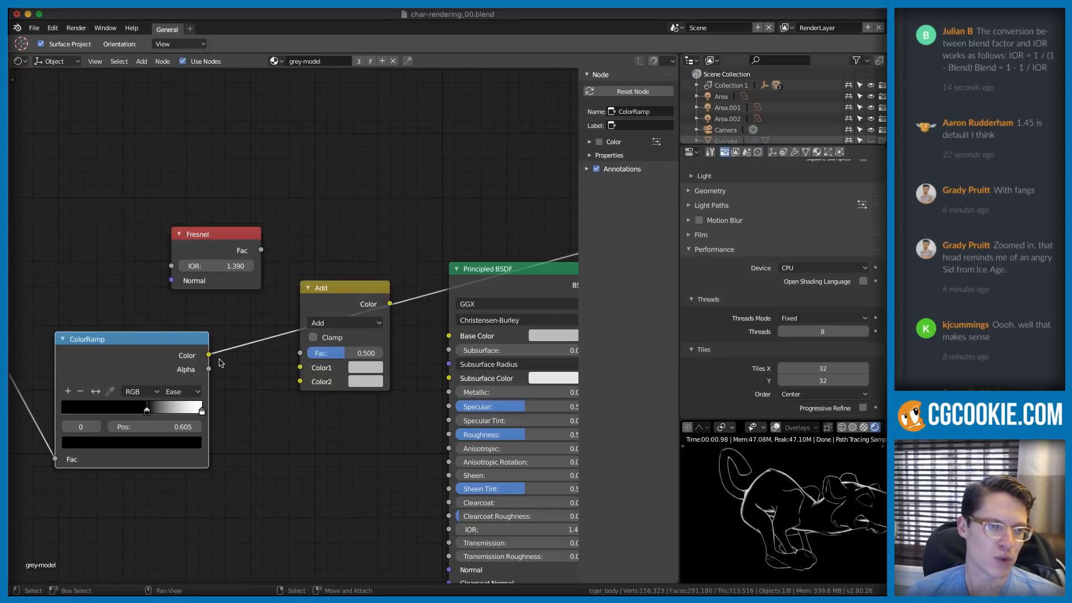
drag(210, 356, 302, 381)
- Preview the Add node's output on the model and examine it up close on the creature's body
middle_drag(561, 323, 520, 330)
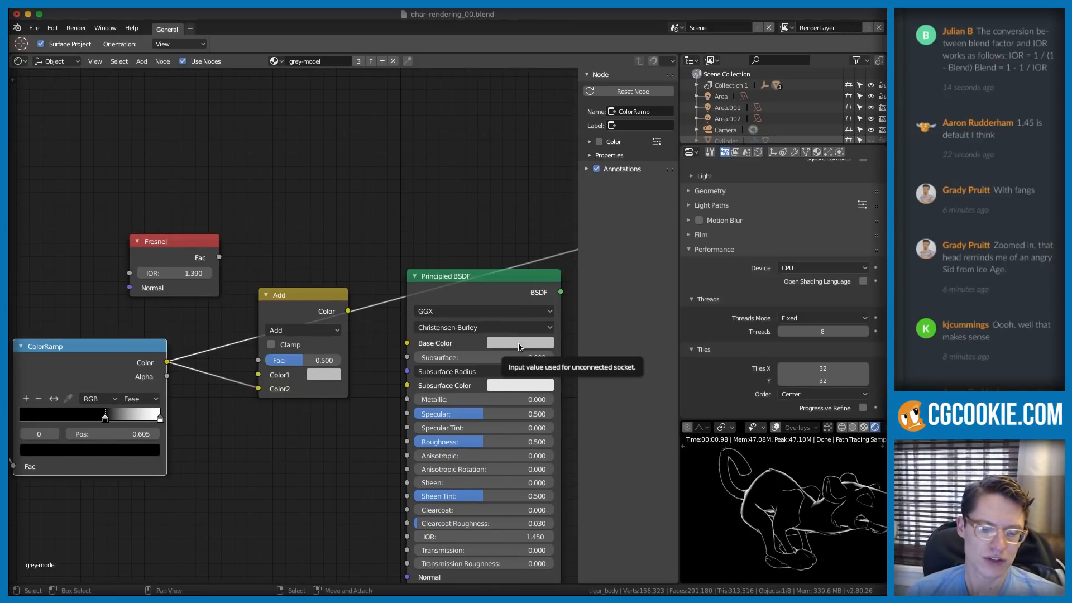
click(321, 376)
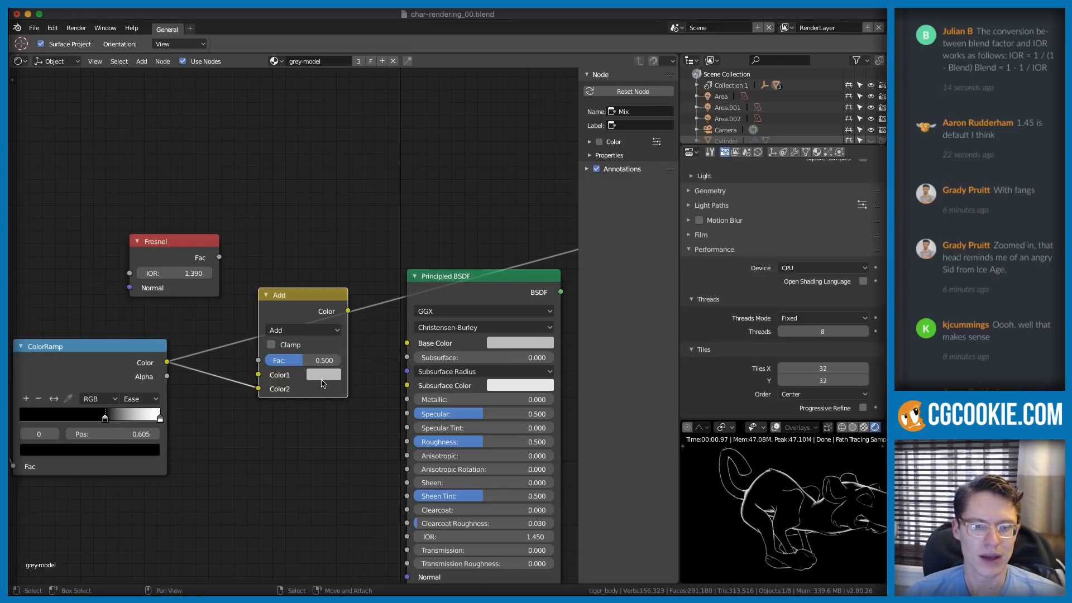
click(322, 375)
ctrl+shift+click(317, 295)
scroll(789, 491, up, 5)
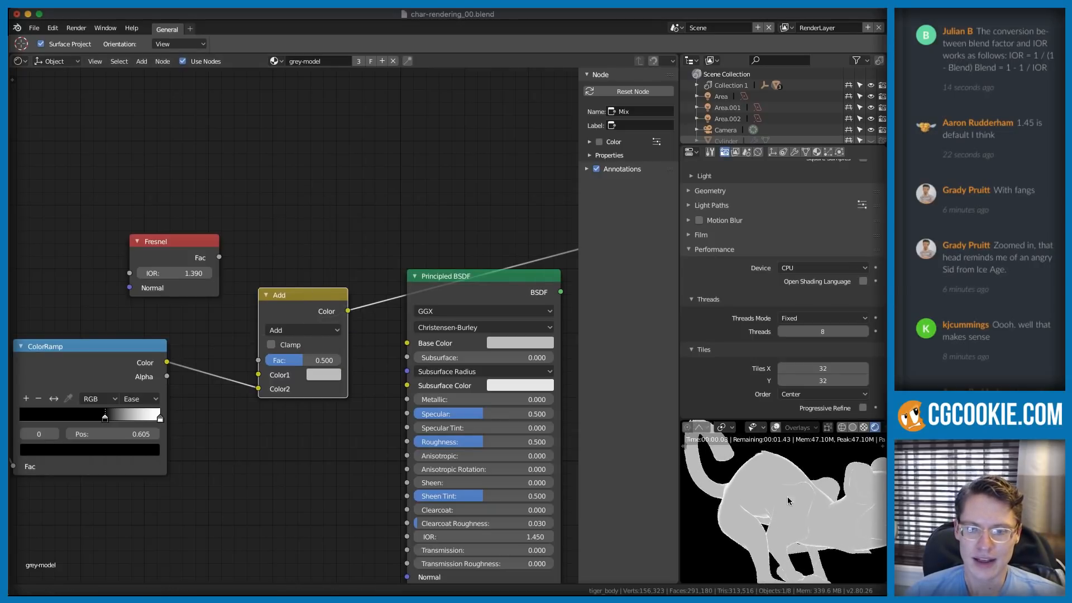
shift+middle_drag(779, 508, 761, 515)
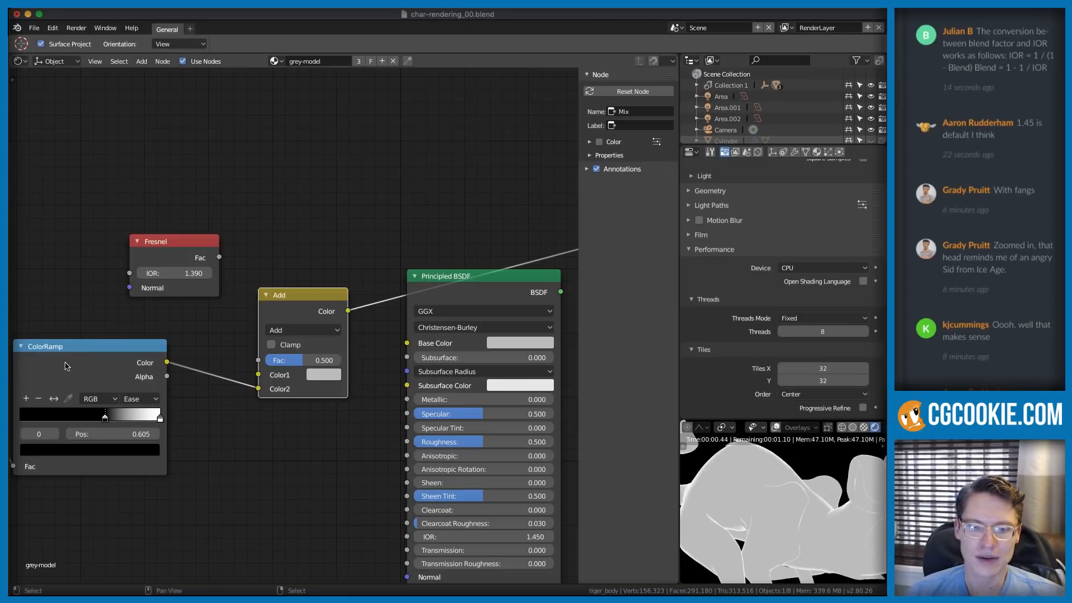
- Move the ColorRamp's black stop back toward the start of the ramp to widen the white edge falloff
middle_drag(62, 378, 168, 375)
scroll(166, 382, up, 4)
drag(183, 445, 154, 444)
- Connect the Add node's Color output to the Principled BSDF's Base Color and preview the shaded material on the model
middle_drag(518, 302, 283, 317)
drag(273, 315, 348, 358)
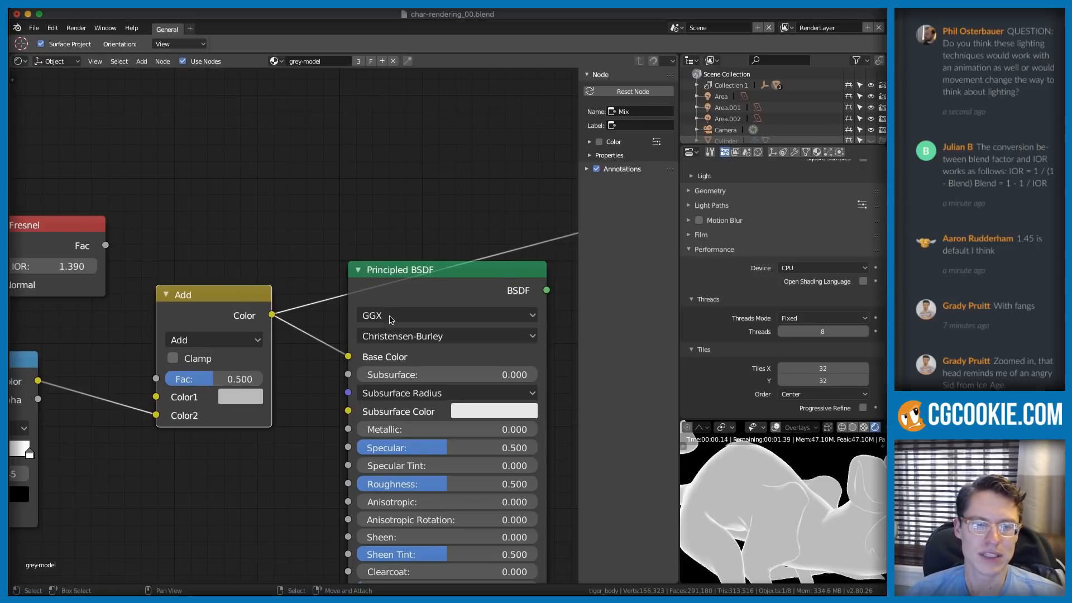
middle_drag(455, 307, 268, 333)
ctrl+shift+click(324, 302)
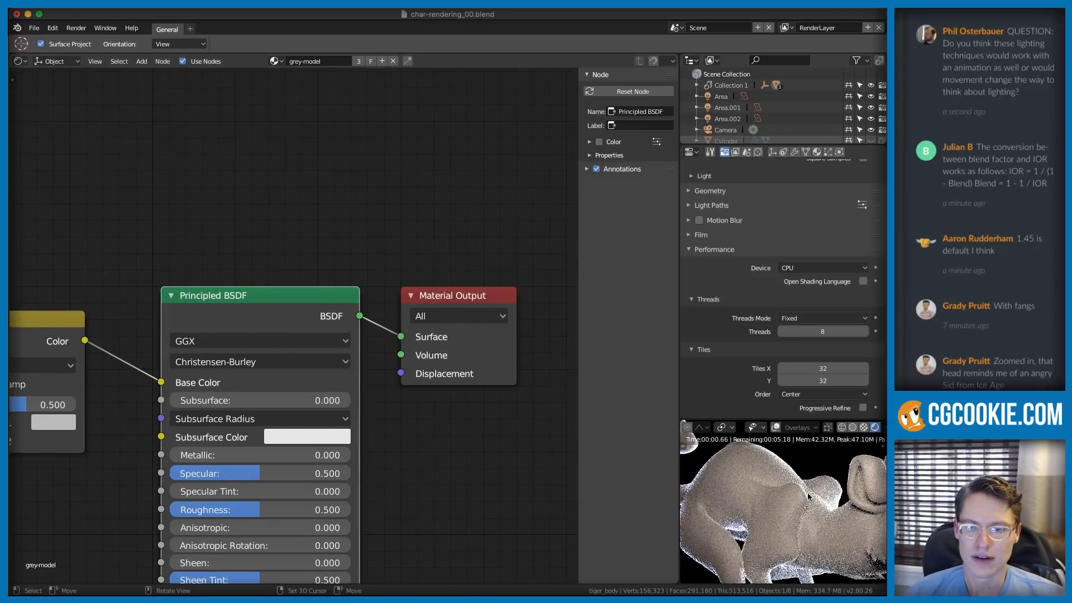
- Render the running creature with the edge falloff driving its base color into render slot 3
mouse_move(839, 541)
ctrl+middle_down()
mouse_move(842, 551)
mouse_move(825, 537)
ctrl+middle_up()
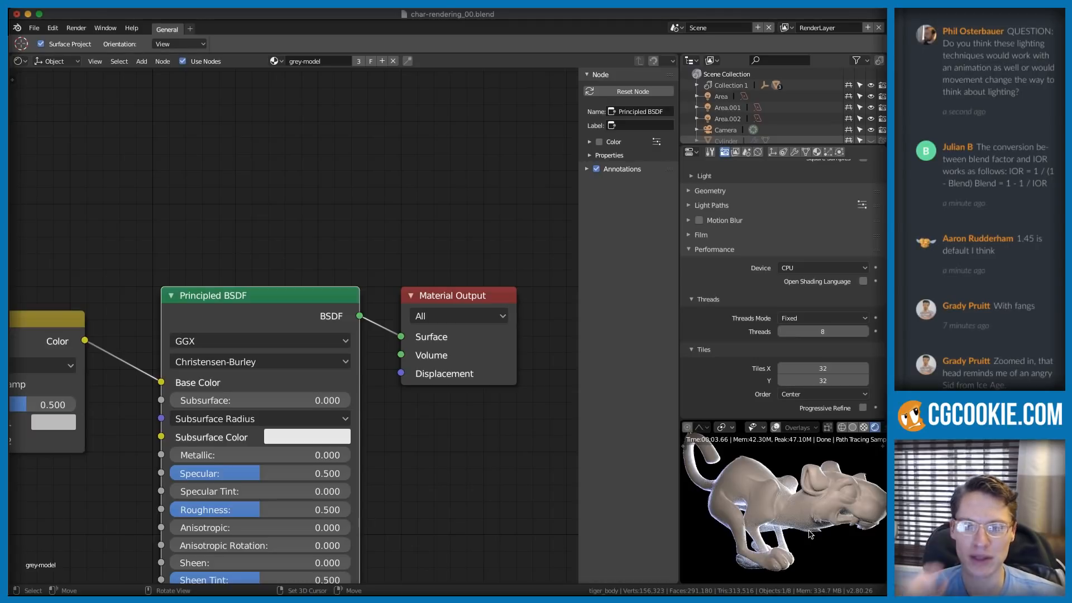
click(77, 28)
click(95, 38)
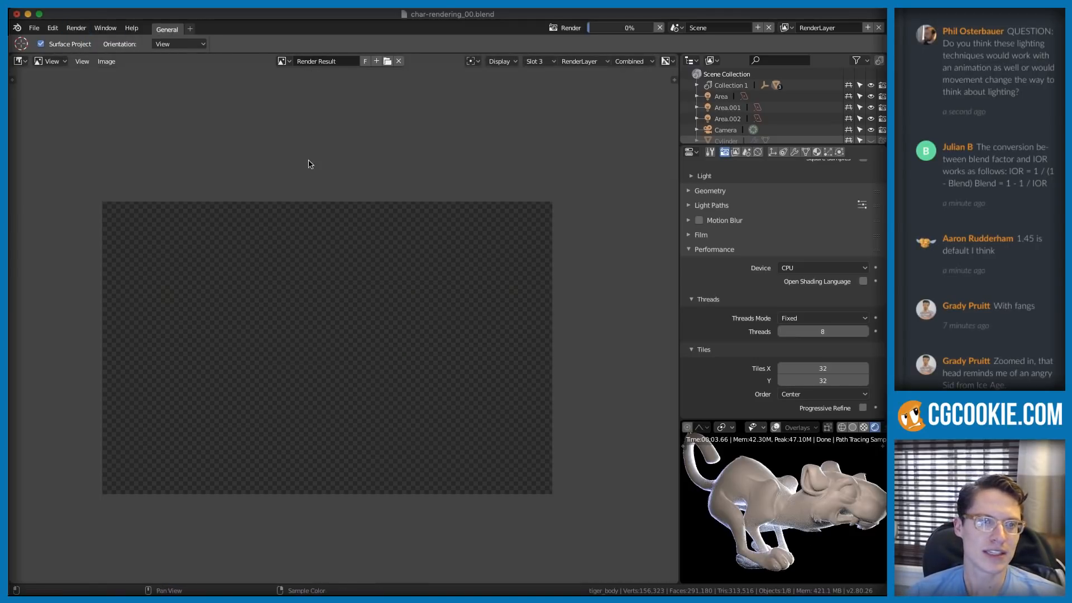
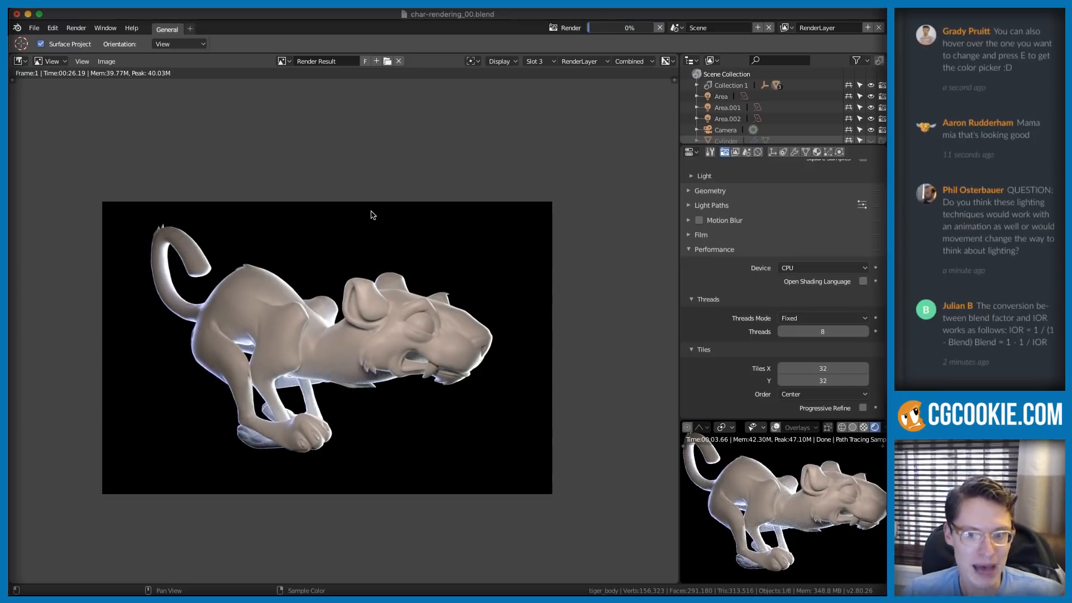
- Return the viewport preview to the camera view and inspect the finished render up close
scroll(702, 496, down, 5)
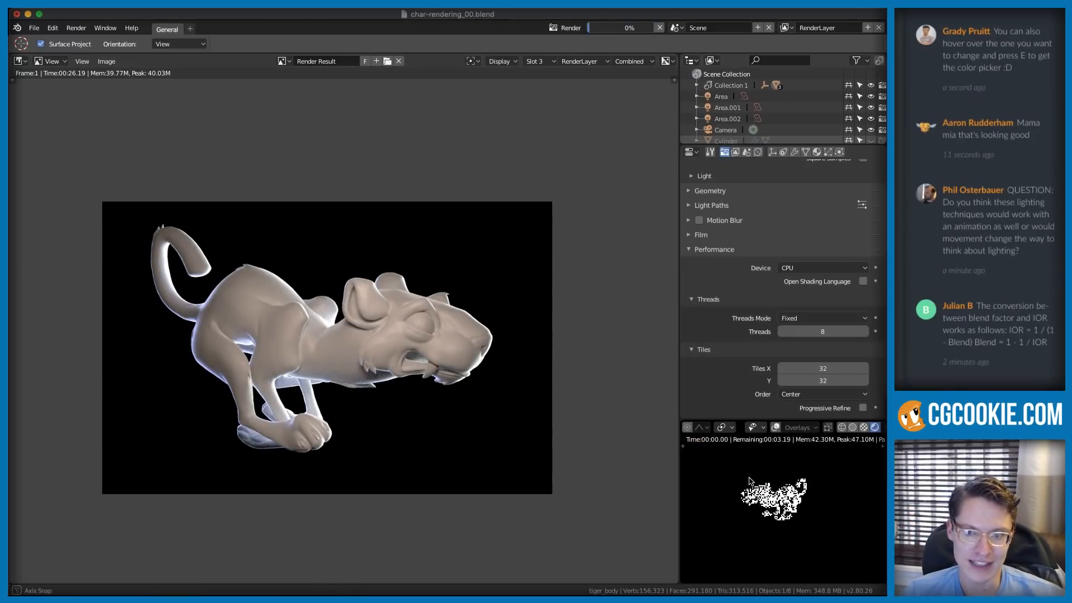
mouse_move(702, 497)
ctrl+middle_down()
mouse_move(739, 495)
mouse_move(712, 484)
ctrl+middle_up()
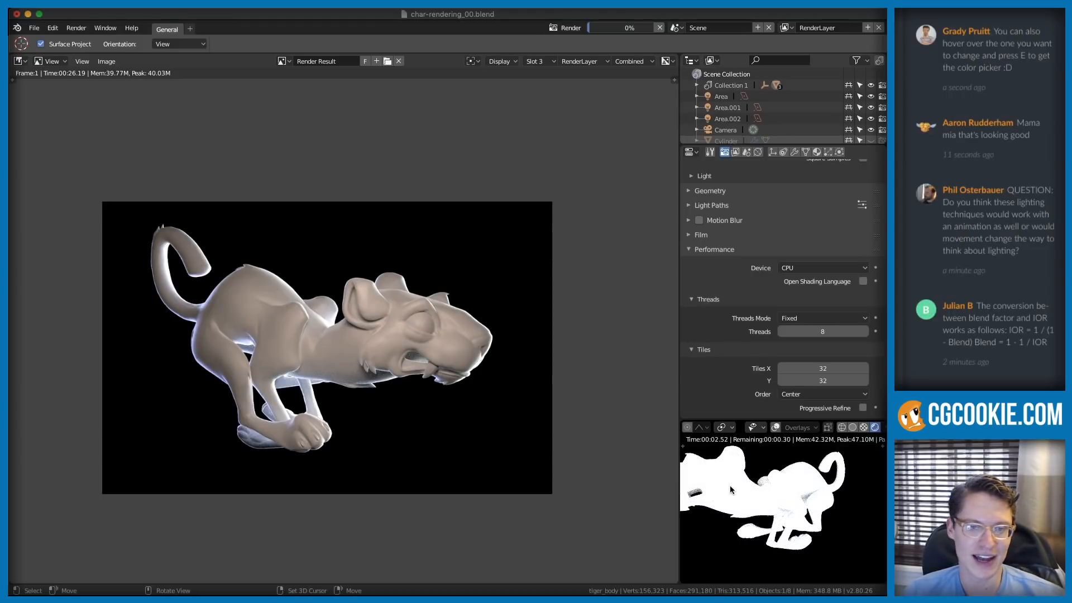
key(KP_0)
ctrl+middle_drag(804, 490, 775, 491)
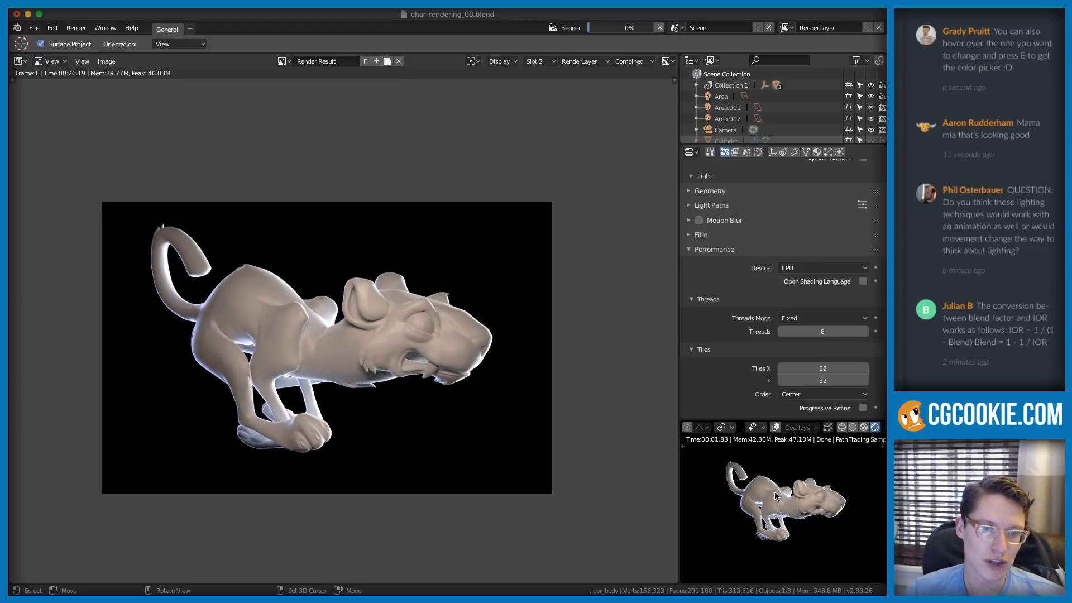
scroll(407, 381, up, 3)
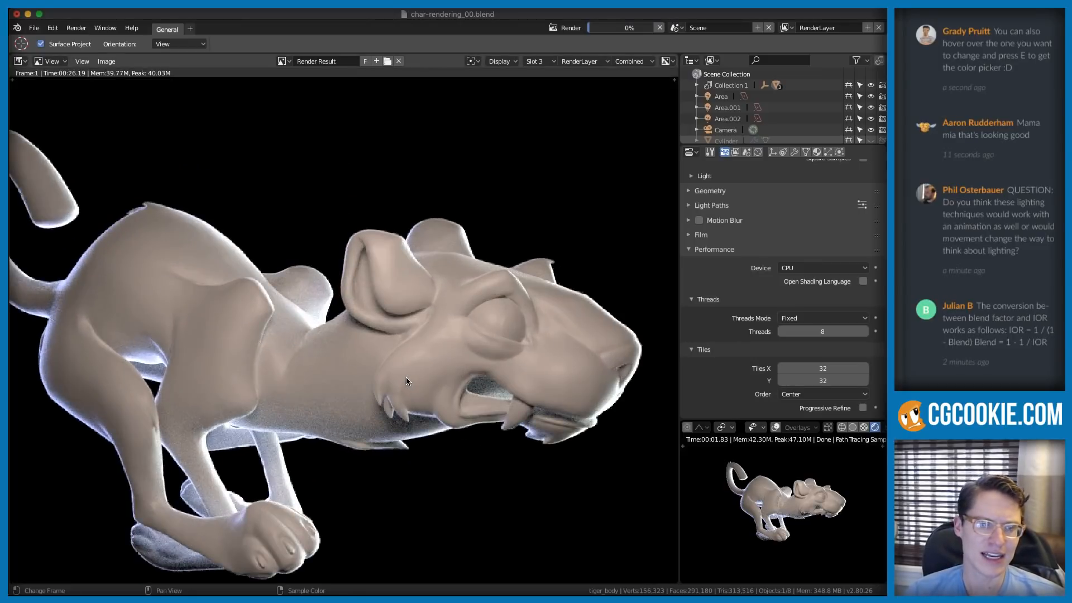
scroll(407, 381, down, 2)
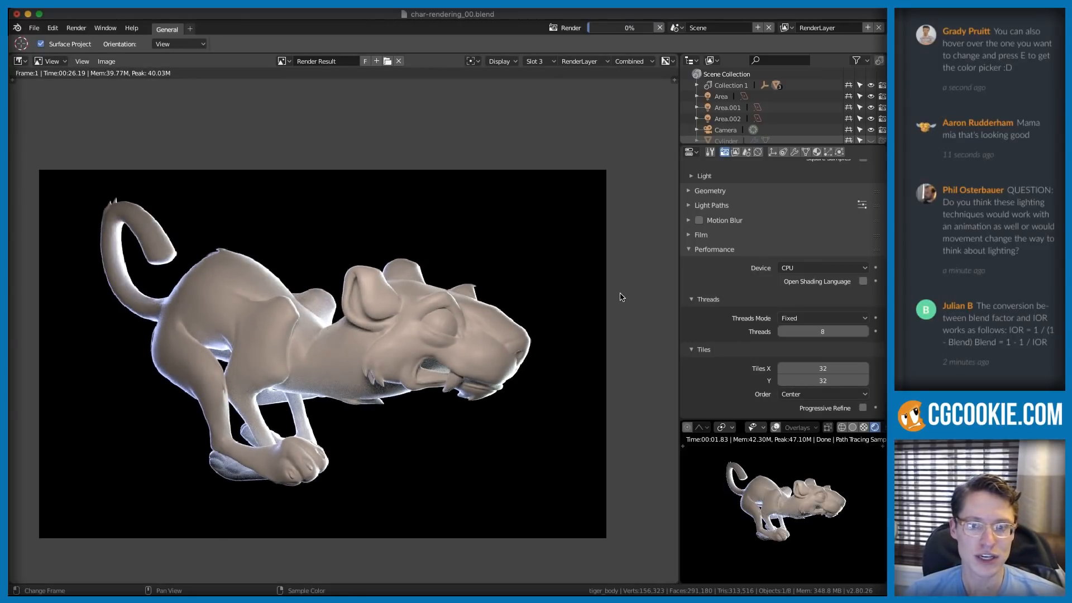
scroll(622, 297, down, 1)
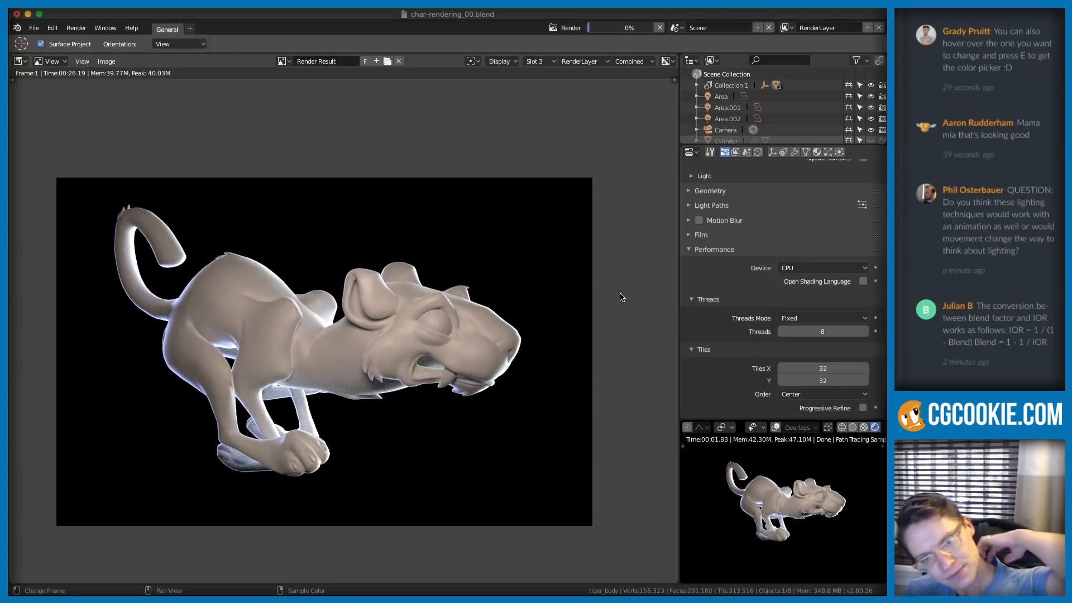
- Compare the new render with the earlier render slots, focusing on the creature's head and rim edges
scroll(609, 296, up, 5)
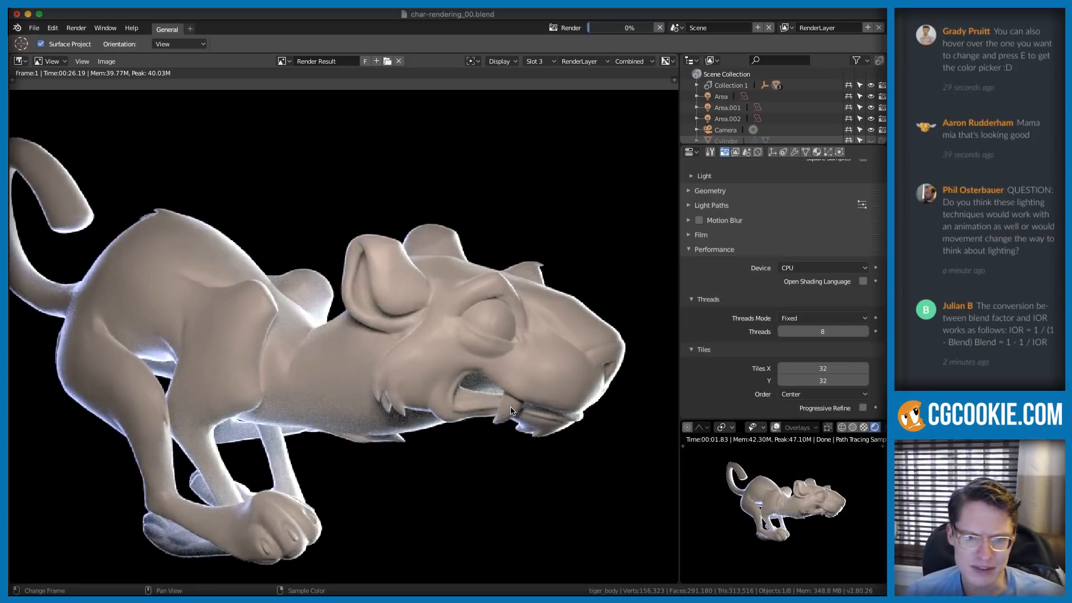
scroll(450, 391, up, 1)
key(alt+j)
key(j)
key(alt+j)
key(j)
key(alt+j)
key(j)
key(alt+j)
key(j)
key(alt+j)
key(j)
key(alt+j)
key(j)
key(alt+j)
key(j)
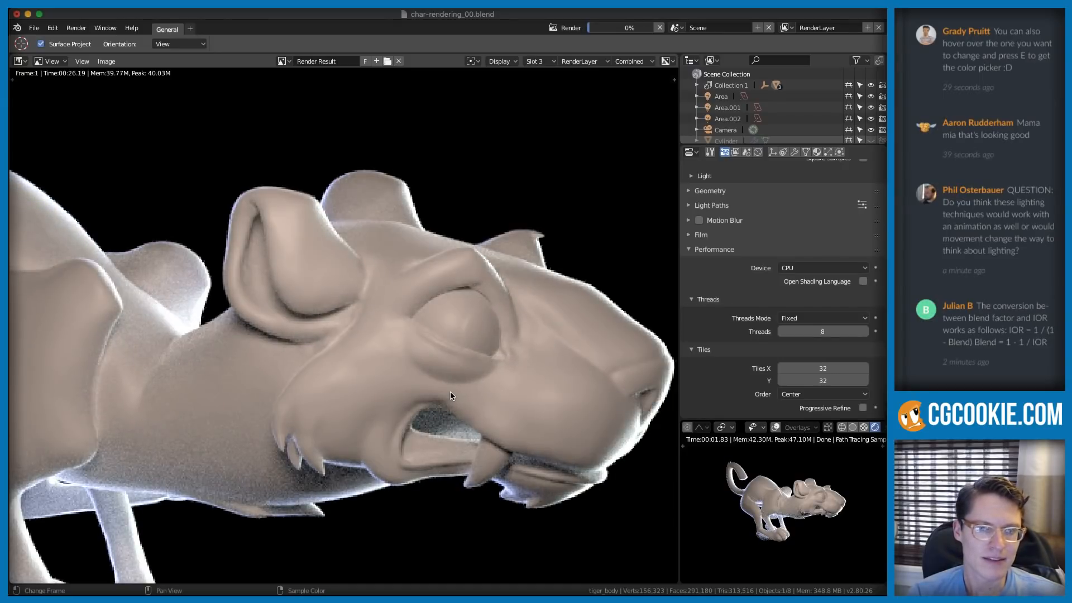
scroll(451, 362, down, 1)
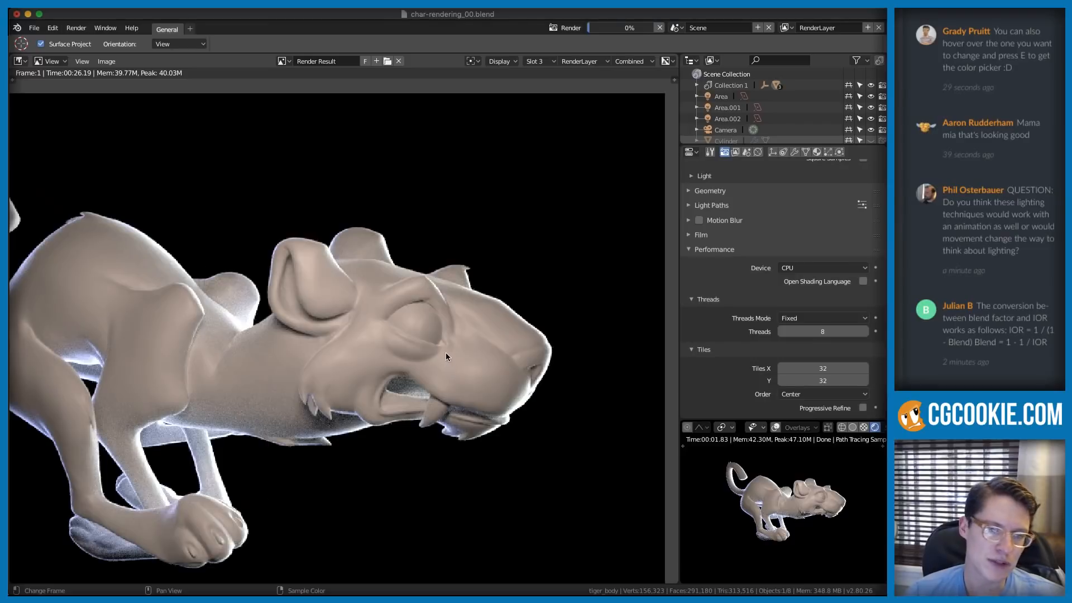
scroll(424, 319, down, 2)
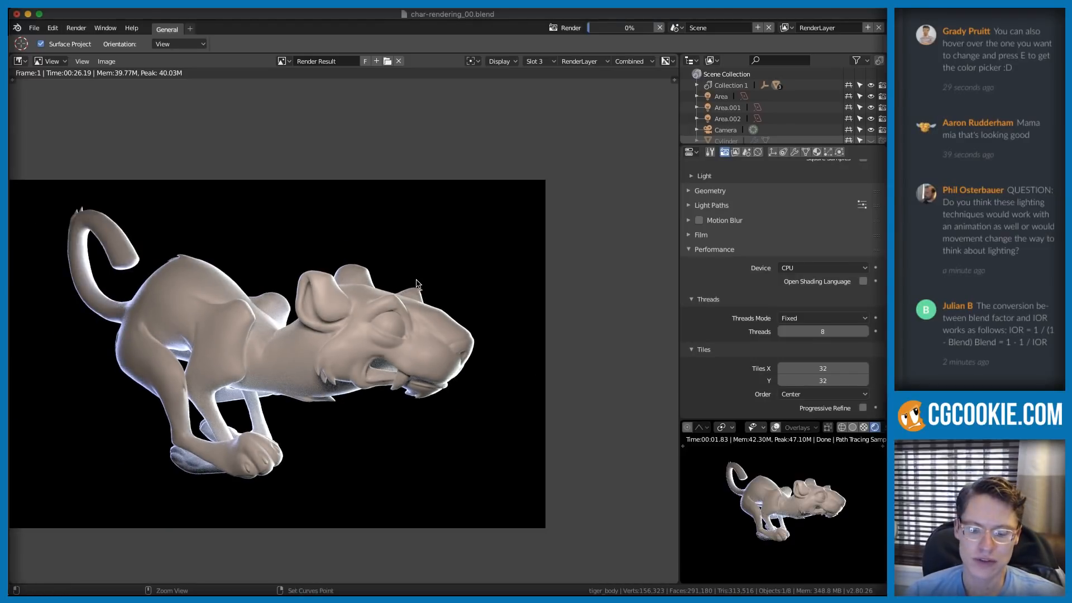
- Make Slot 4 the active render slot and bring the grey-model material's node editor back
click(550, 62)
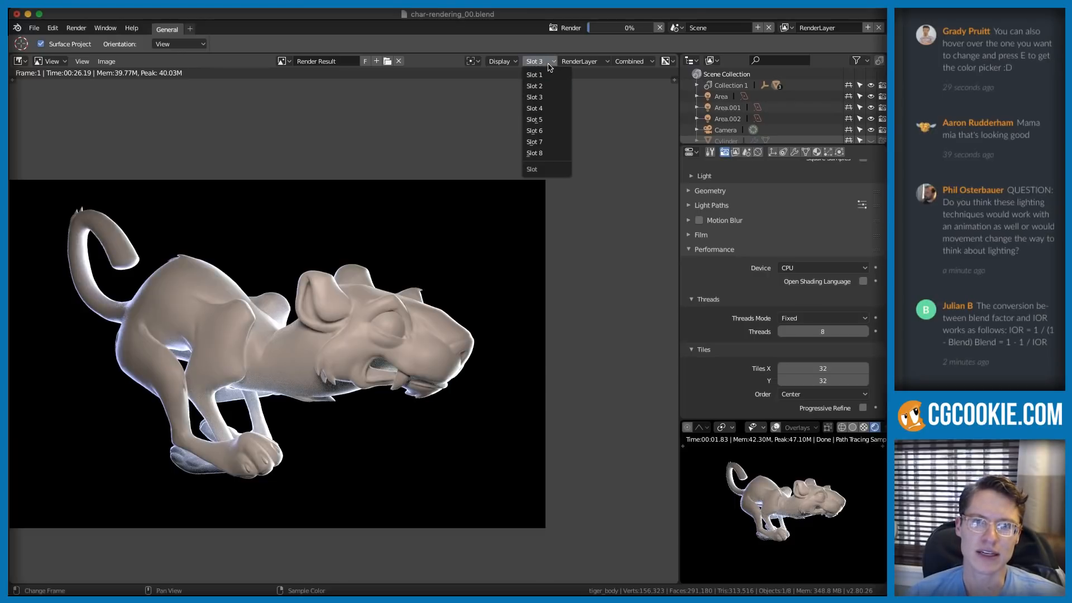
click(534, 108)
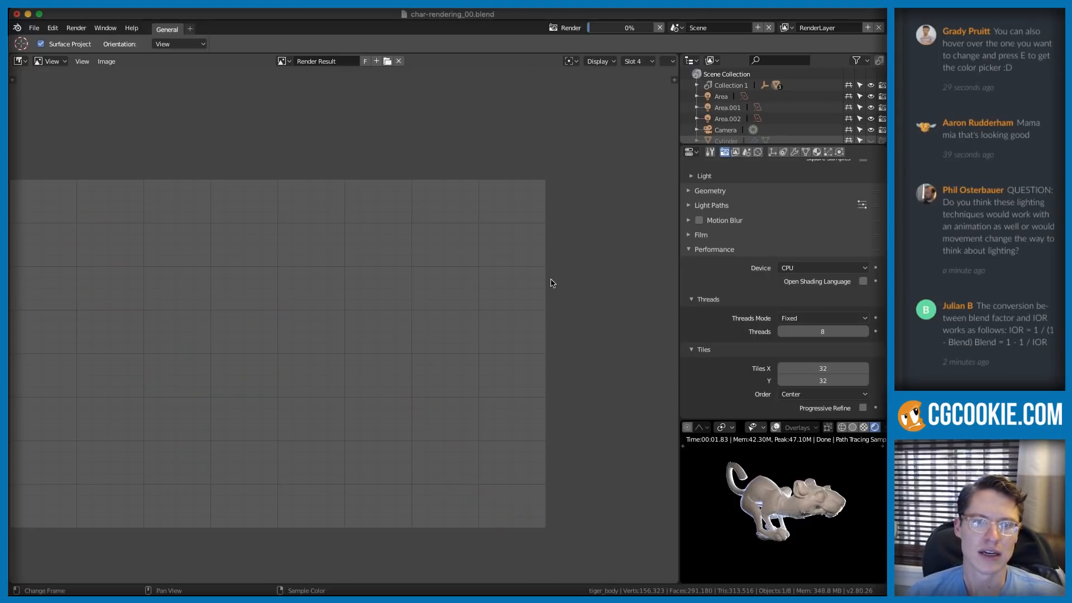
key(shift+F3)
- Preview the Add node's output on the model and try the Overlay blend mode on that node
scroll(334, 319, up, 4)
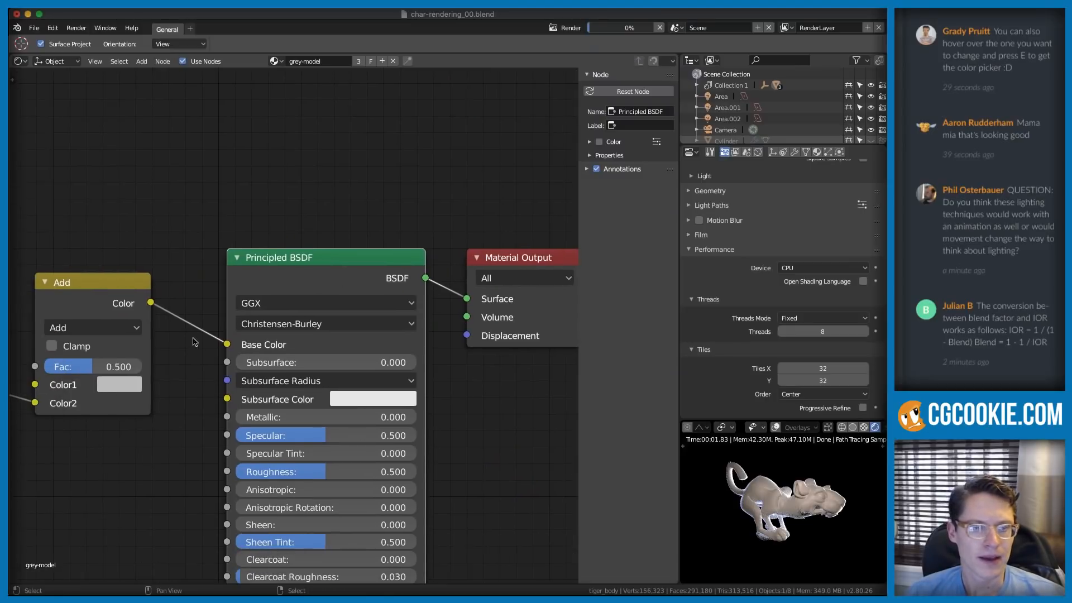
ctrl+shift+click(328, 282)
scroll(329, 287, up, 5)
middle_drag(404, 335, 345, 340)
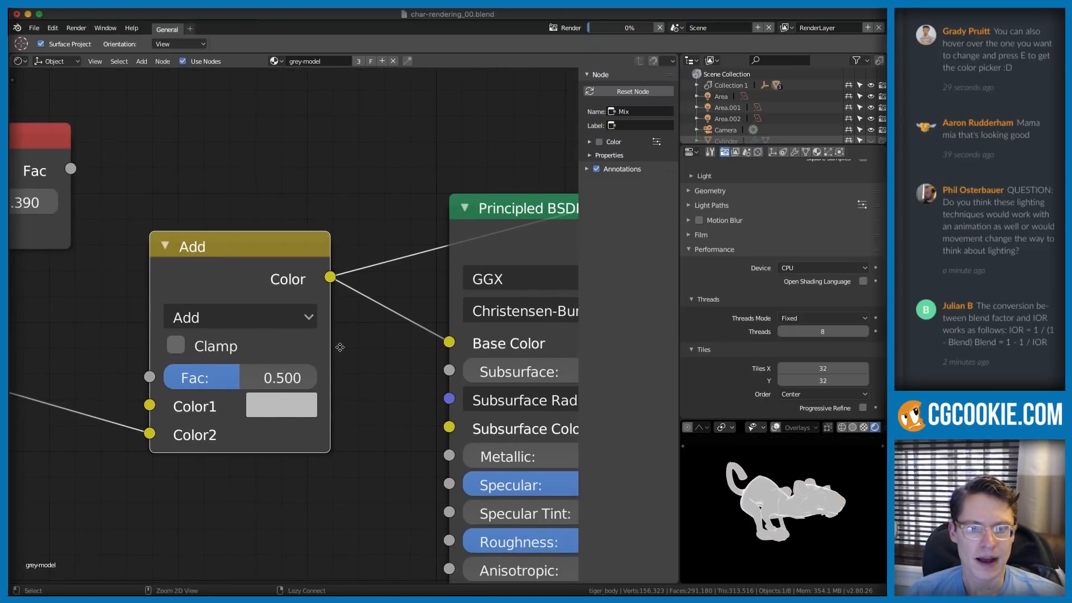
scroll(802, 492, up, 3)
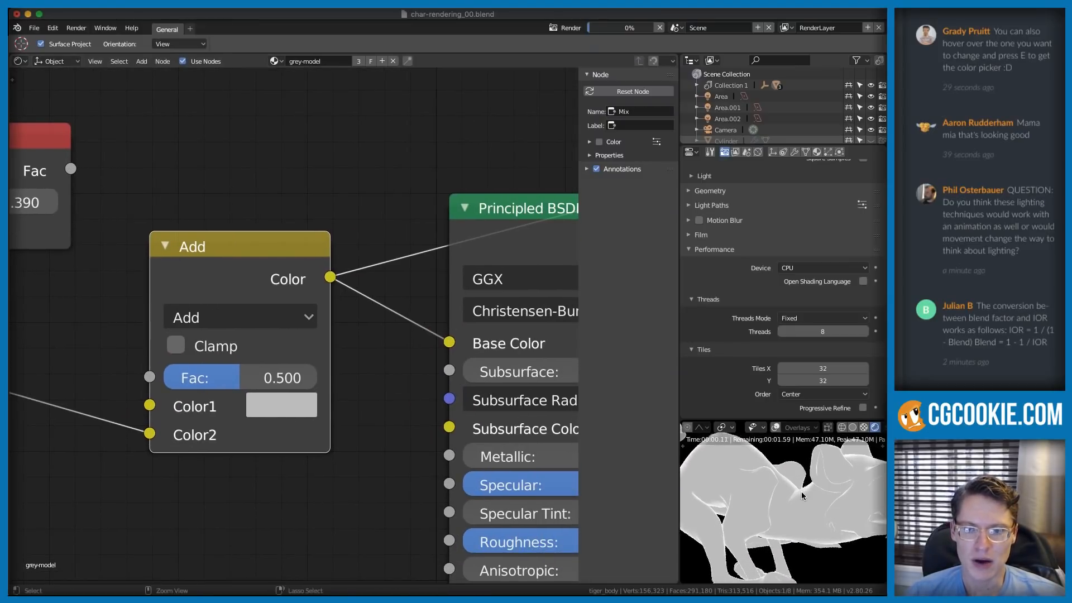
click(223, 316)
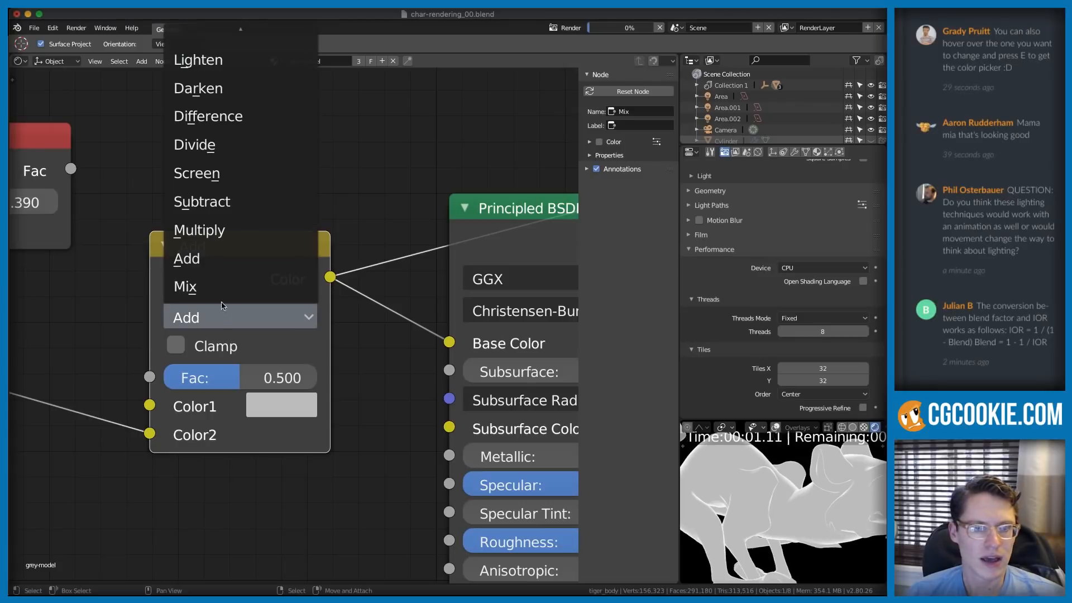
mouse_move(212, 33)
click(222, 186)
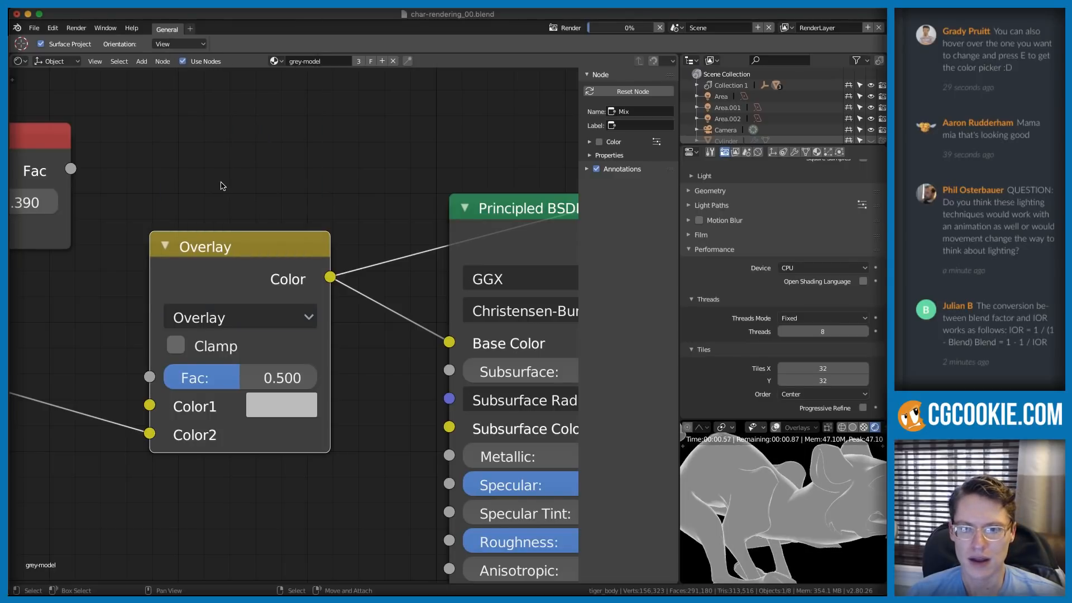
- Preview the Principled BSDF shading on the model with the Overlay blend feeding its Base Color
scroll(263, 256, down, 2)
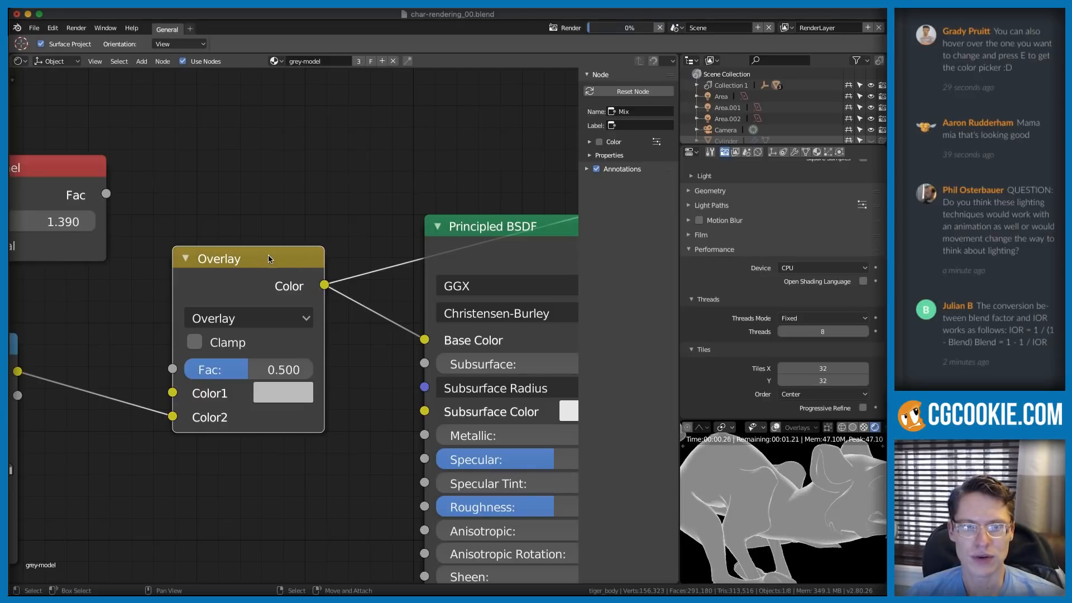
middle_drag(481, 212, 234, 218)
mouse_move(302, 247)
middle_down()
mouse_move(319, 246)
mouse_move(281, 247)
middle_up()
ctrl+shift+click(318, 250)
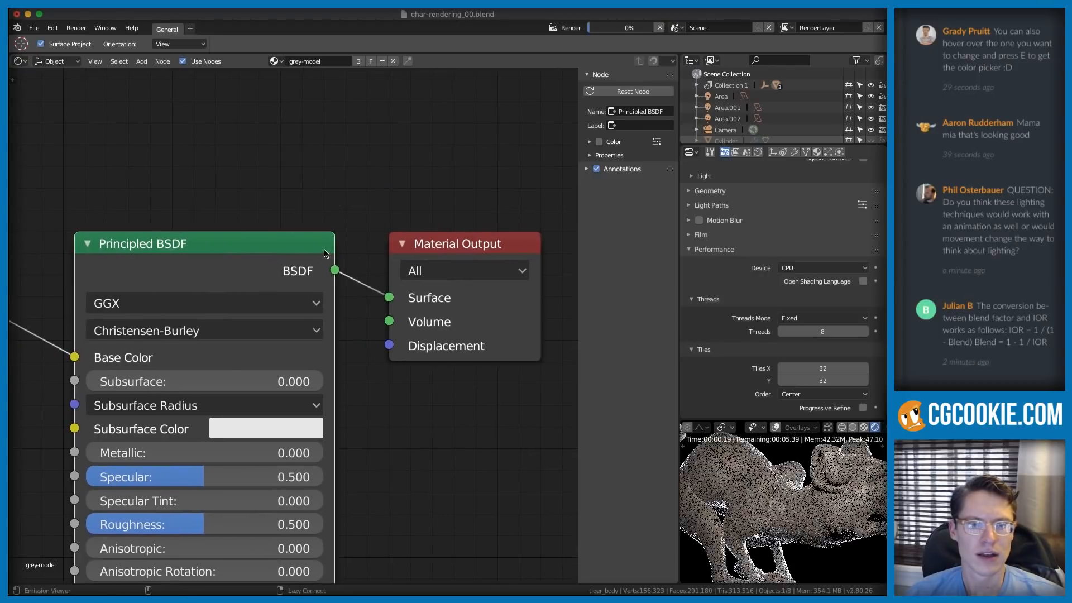
middle_drag(363, 273, 413, 293)
scroll(413, 293, down, 3)
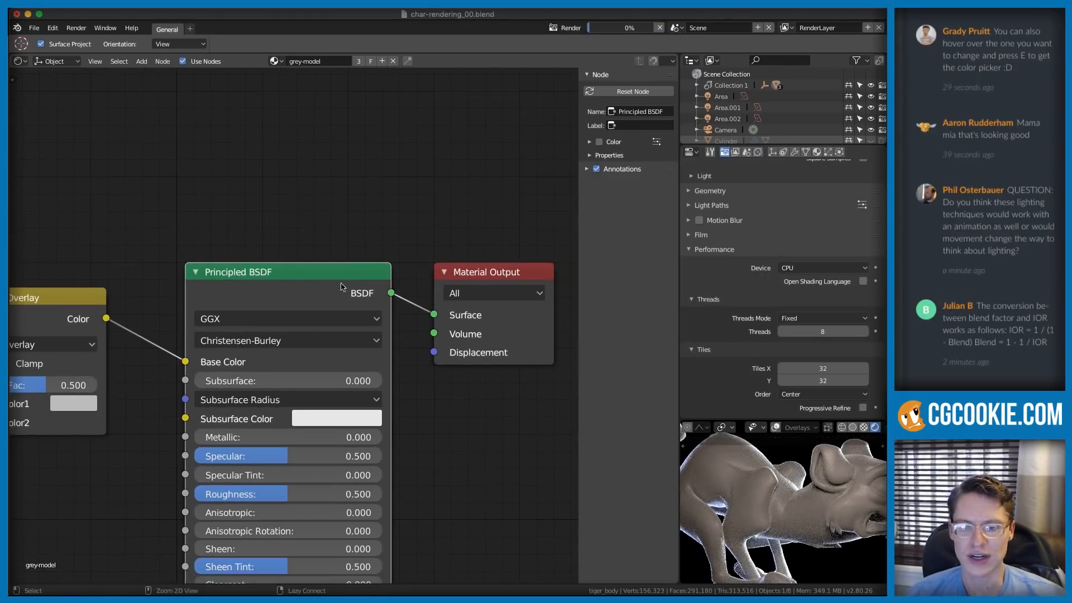
middle_drag(88, 283, 268, 276)
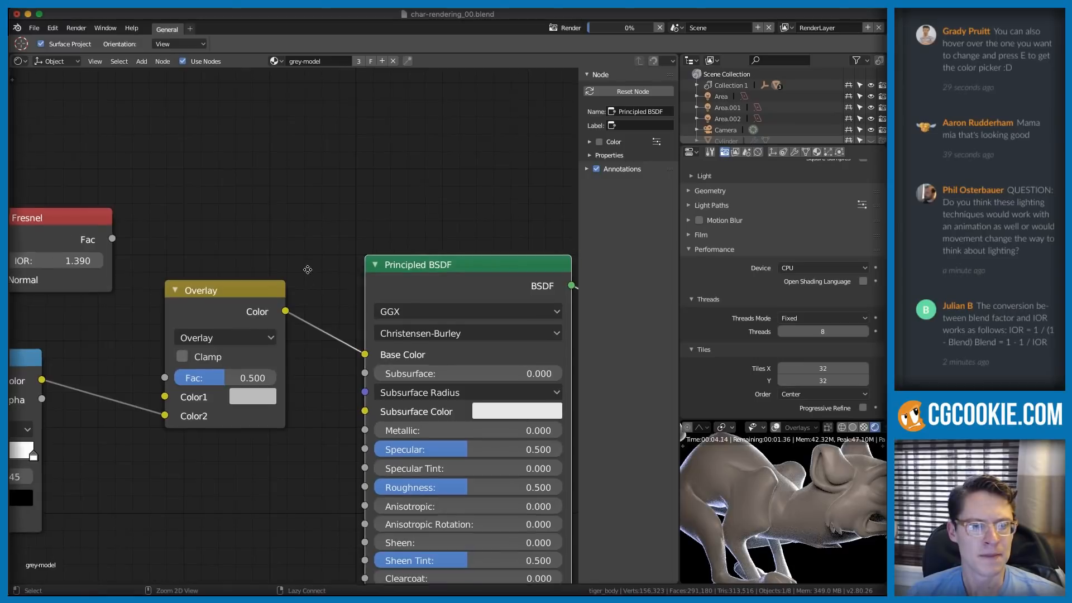
scroll(297, 326, up, 1)
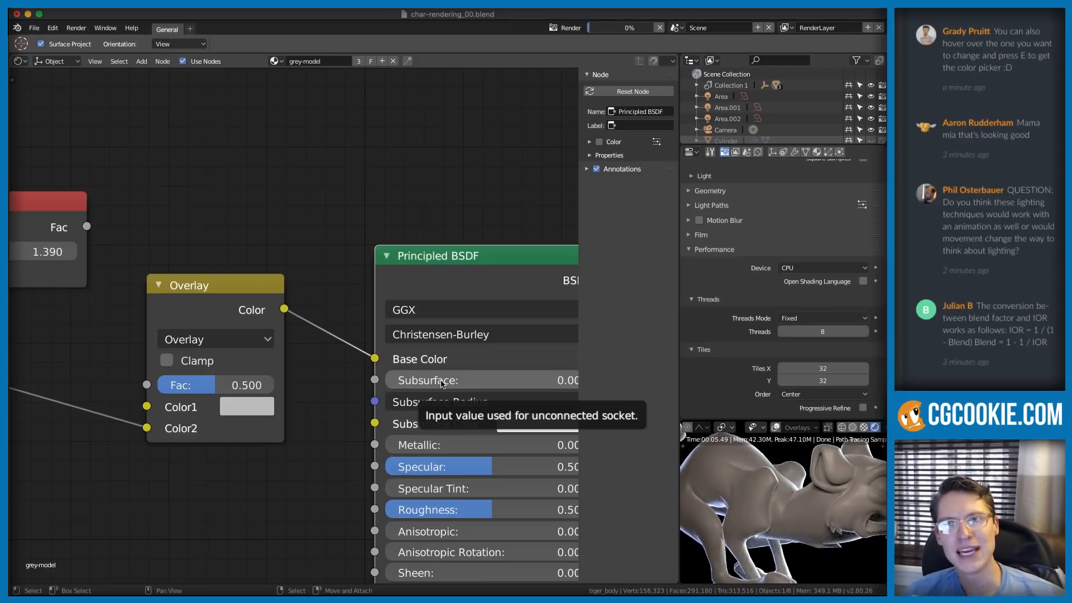
scroll(363, 363, down, 3)
middle_drag(299, 335, 308, 336)
scroll(321, 329, up, 2)
scroll(372, 363, down, 6)
middle_drag(395, 332, 332, 337)
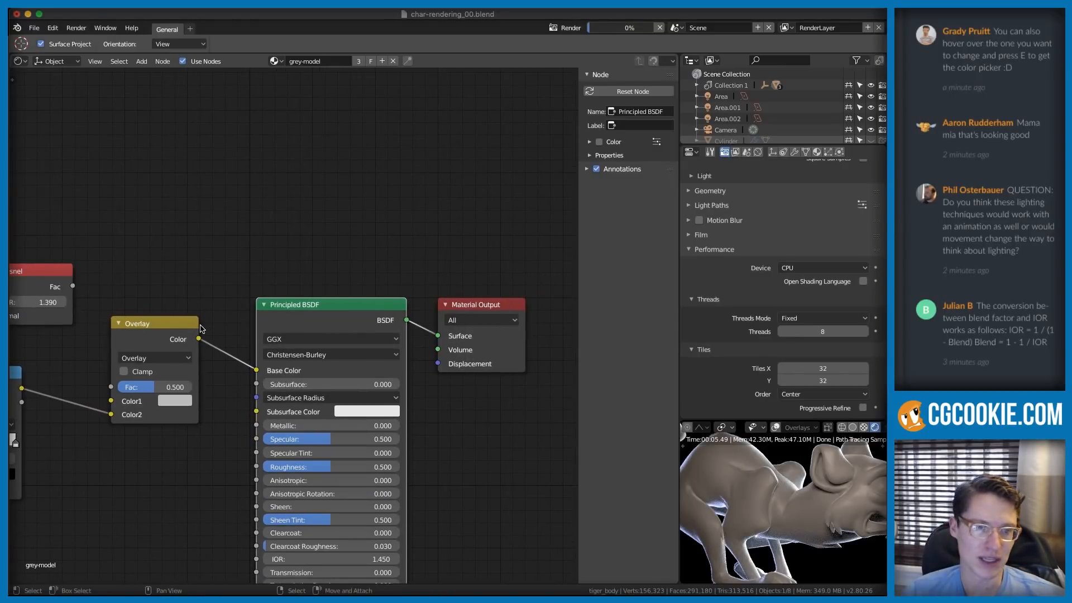
- Set the color mix node's blend mode back to Add with Fac at 1.000 and check the creature's head in the preview
scroll(156, 346, up, 1)
click(110, 363)
click(133, 344)
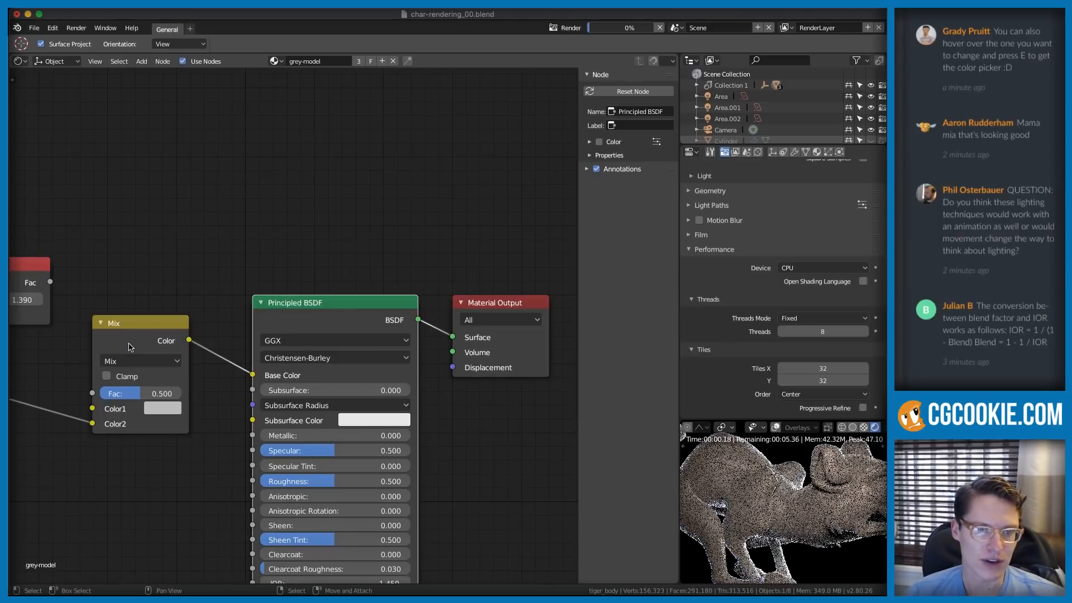
click(126, 362)
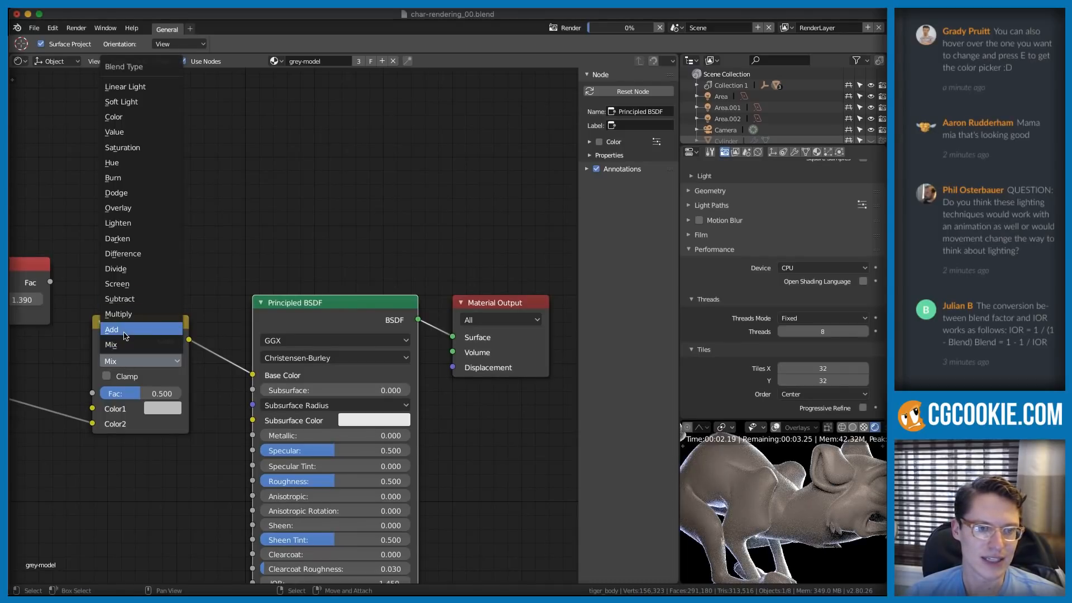
click(114, 330)
scroll(241, 400, up, 2)
scroll(241, 400, up, 1)
drag(206, 412, 289, 411)
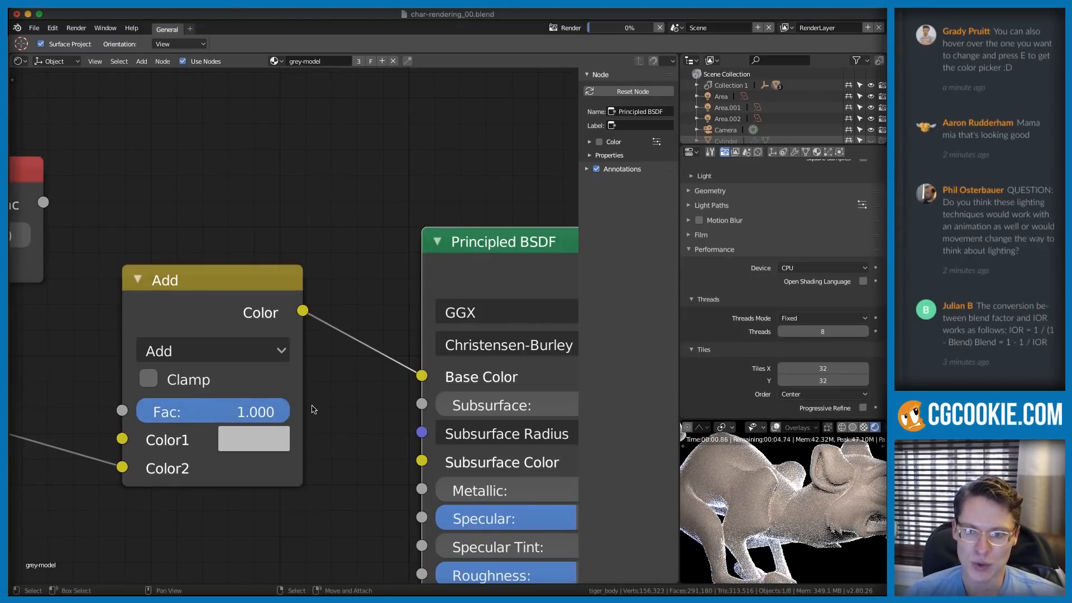
middle_drag(818, 506, 759, 523)
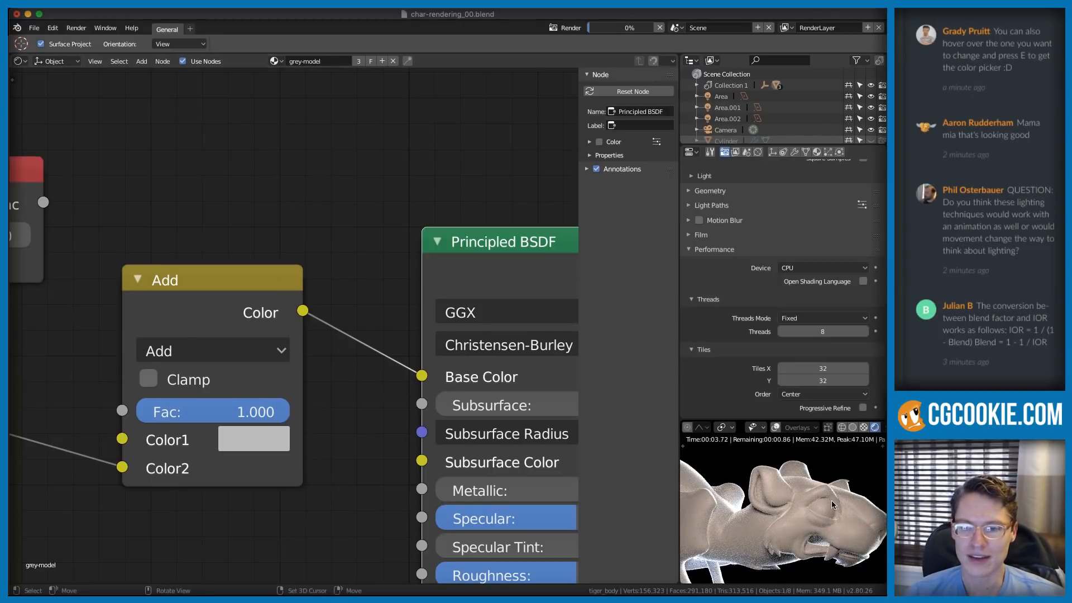
- Render the creature with the full-strength Add blend into slot 4
click(76, 27)
click(83, 41)
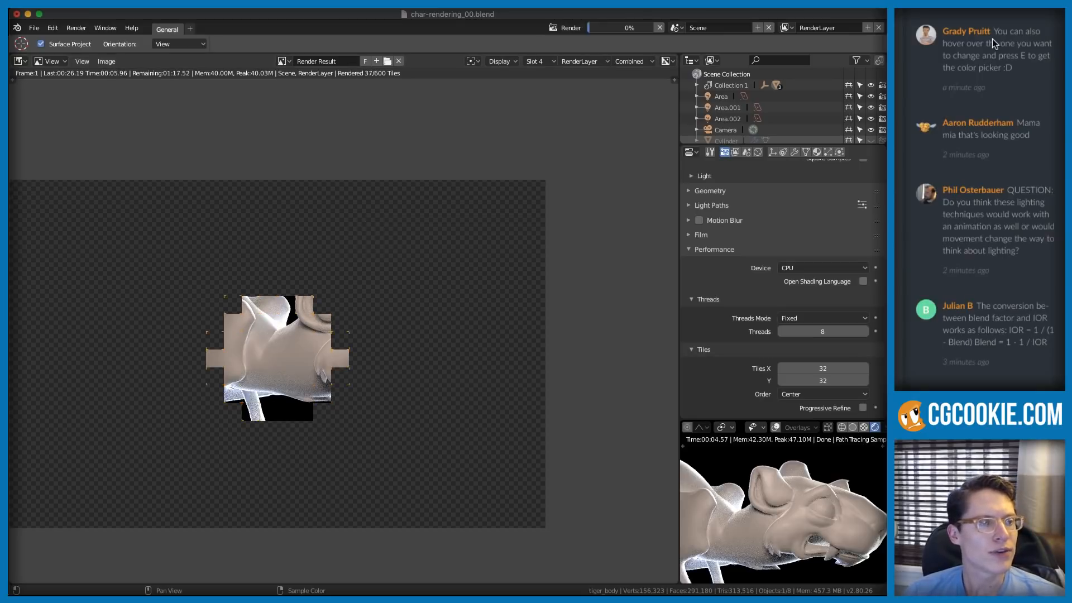
click(1019, 71)
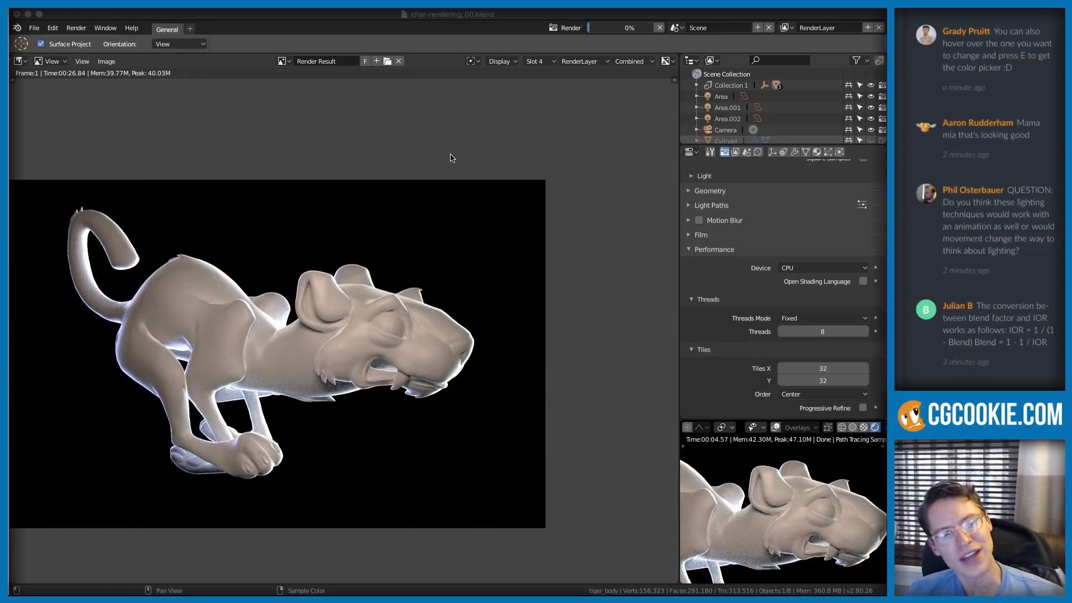
click(452, 153)
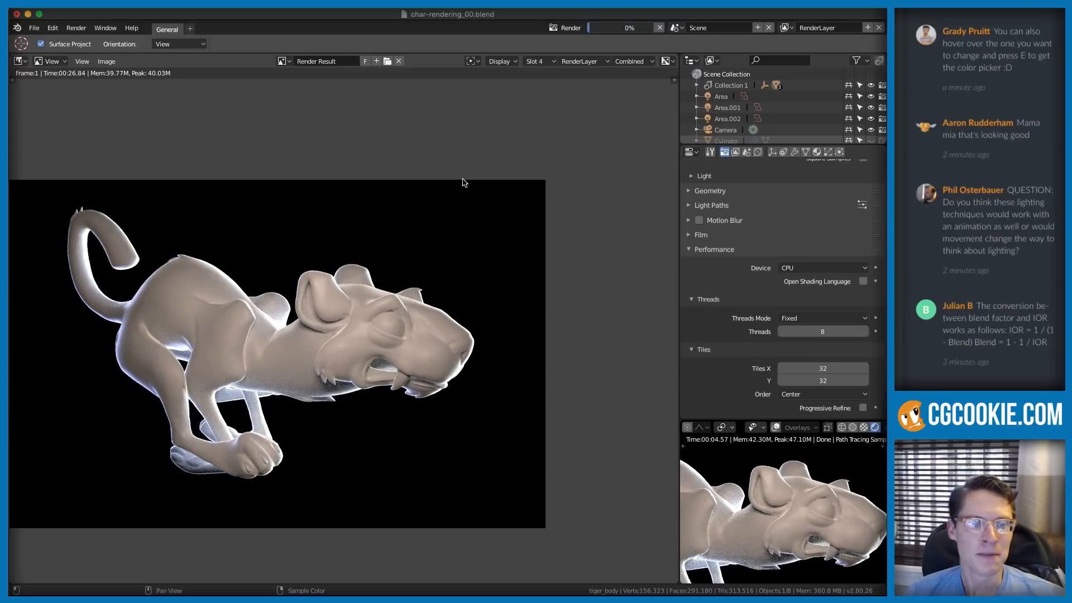
- Flip through the render slots to compare the full-strength edge falloff with the earlier renders
key(alt+j)
key(alt+j)
key(alt+j)
key(j)
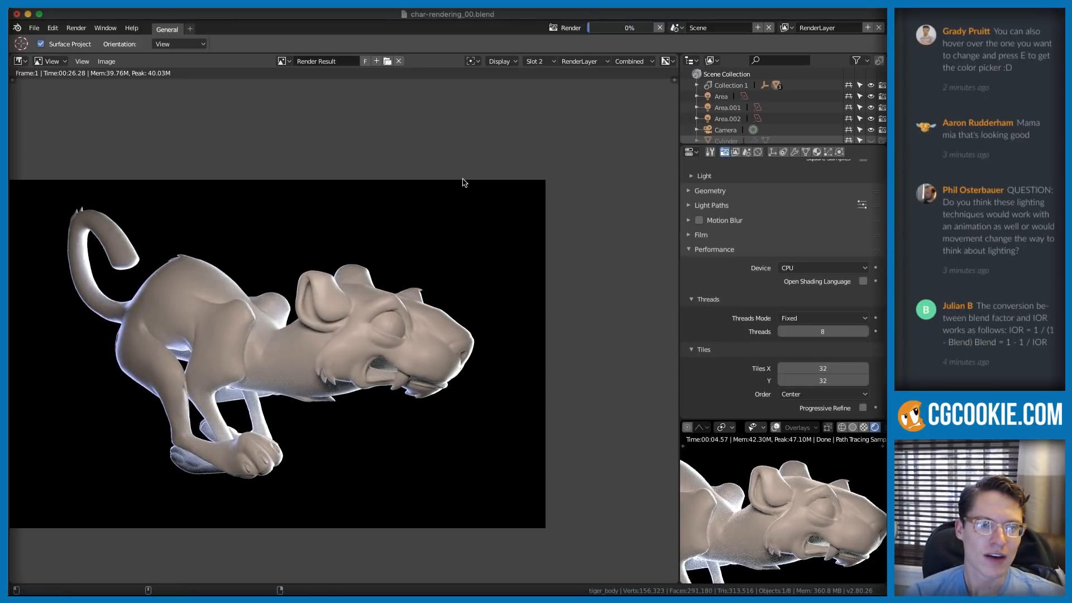
key(alt+j)
key(alt+j)
key(alt+j)
key(alt+j)
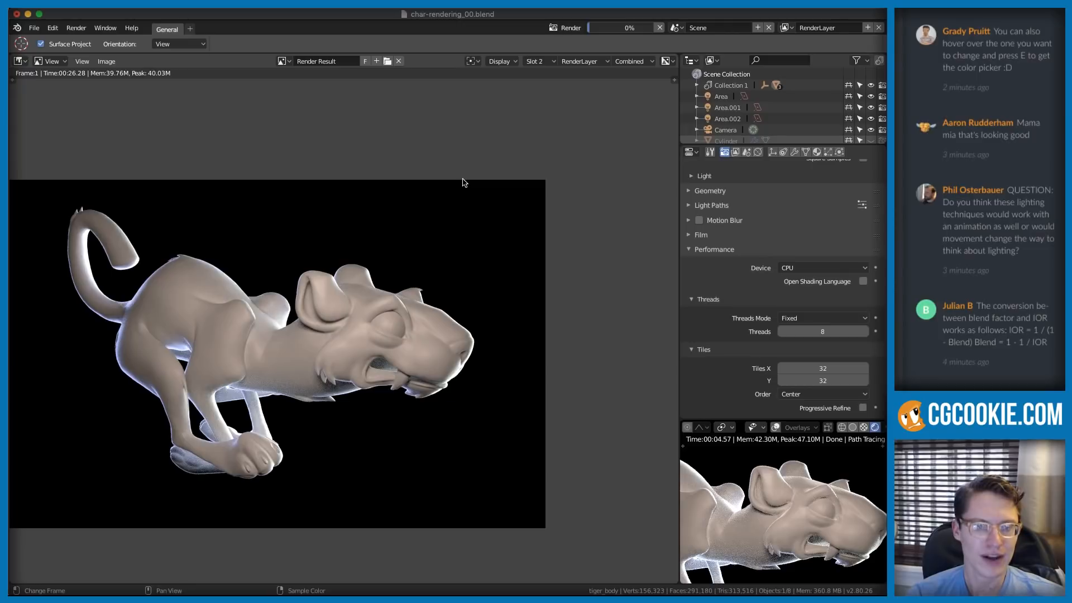
- Compare the renders in slots 3 and 4, and switch back to the grey-model material's shader nodes
key(j)
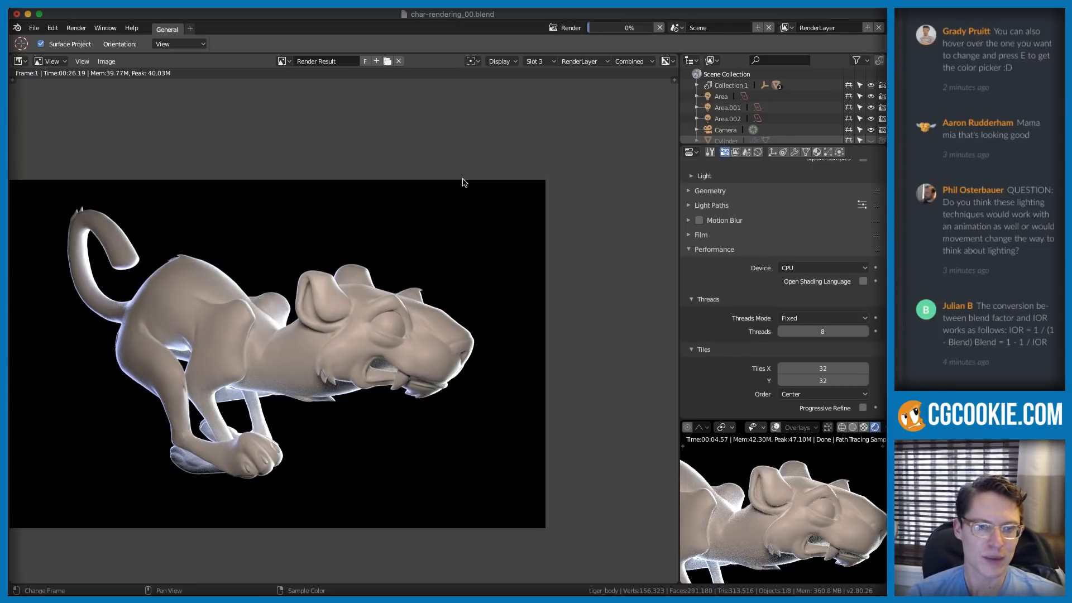
key(j)
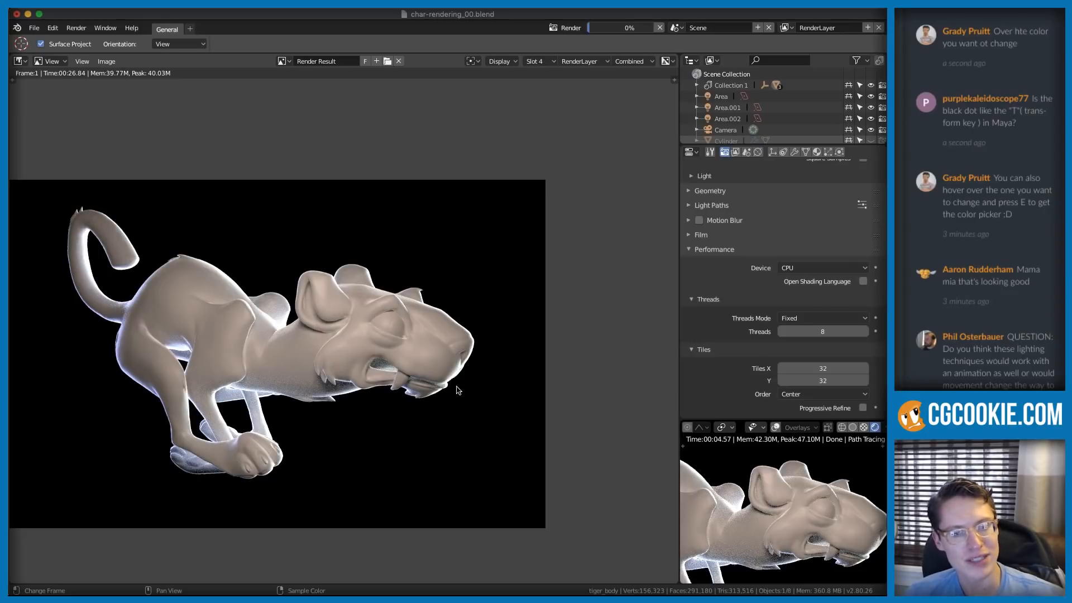
scroll(474, 387, down, 2)
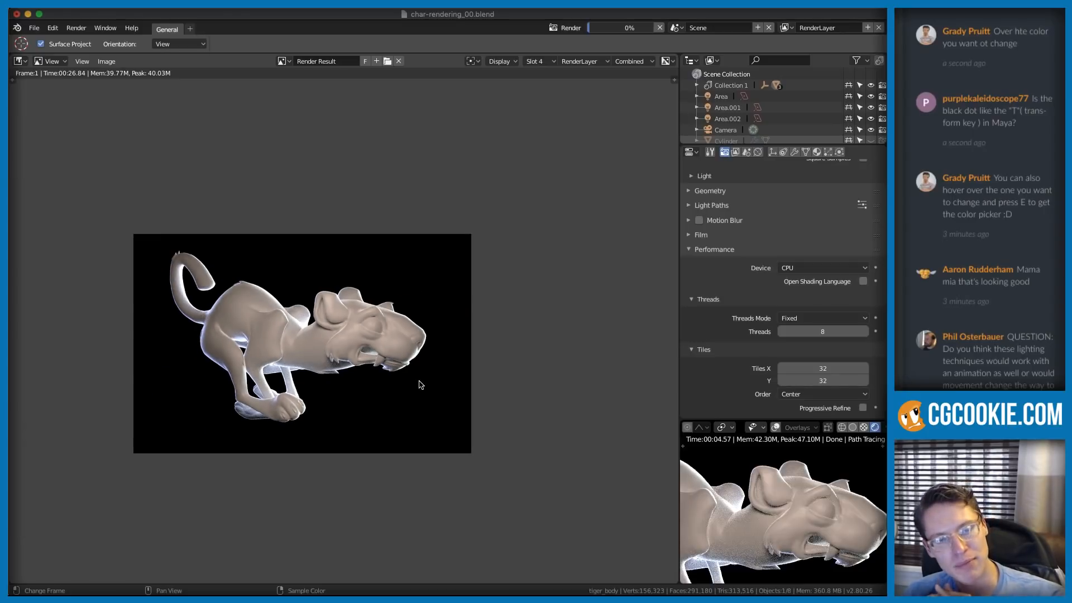
click(1015, 65)
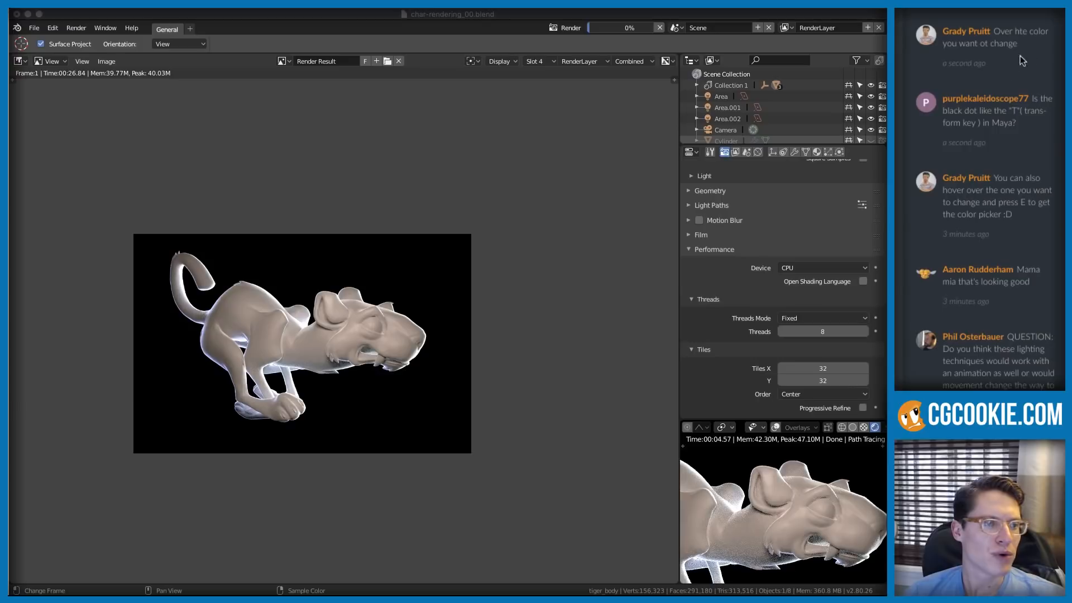
click(451, 221)
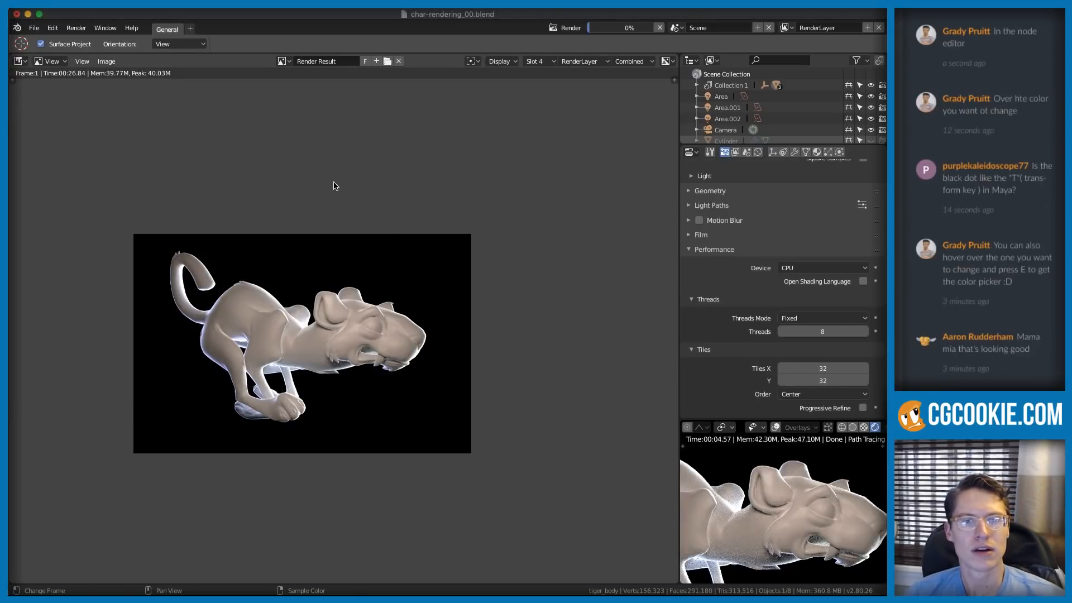
key(shift+F3)
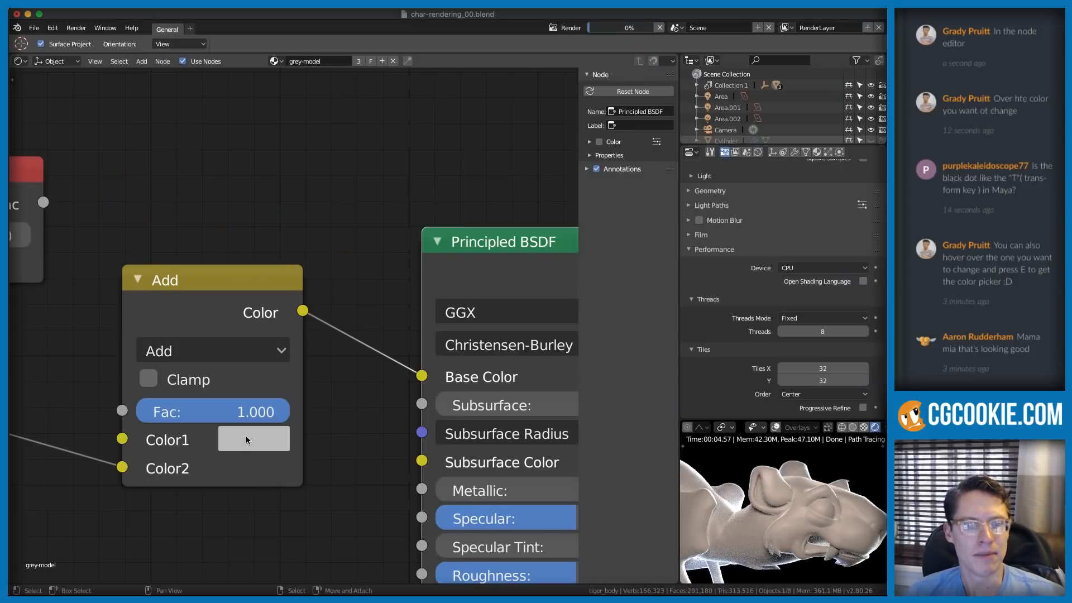
- Try sampling the Principled BSDF header's green into the Add node's Color1 with the eyedropper, and undo the color sampling
key(e)
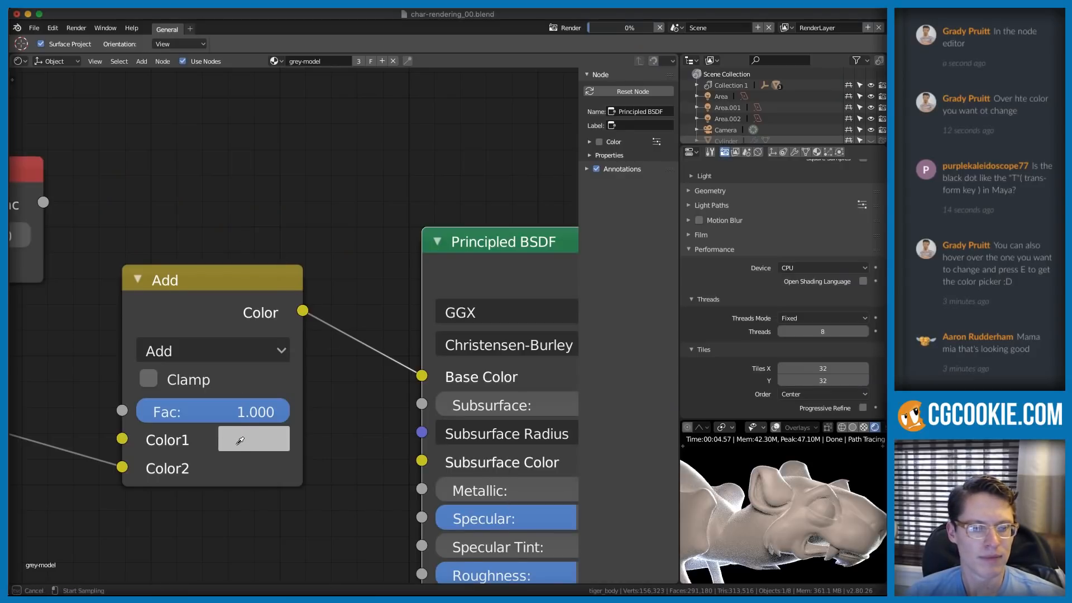
click(449, 222)
scroll(267, 436, down, 3)
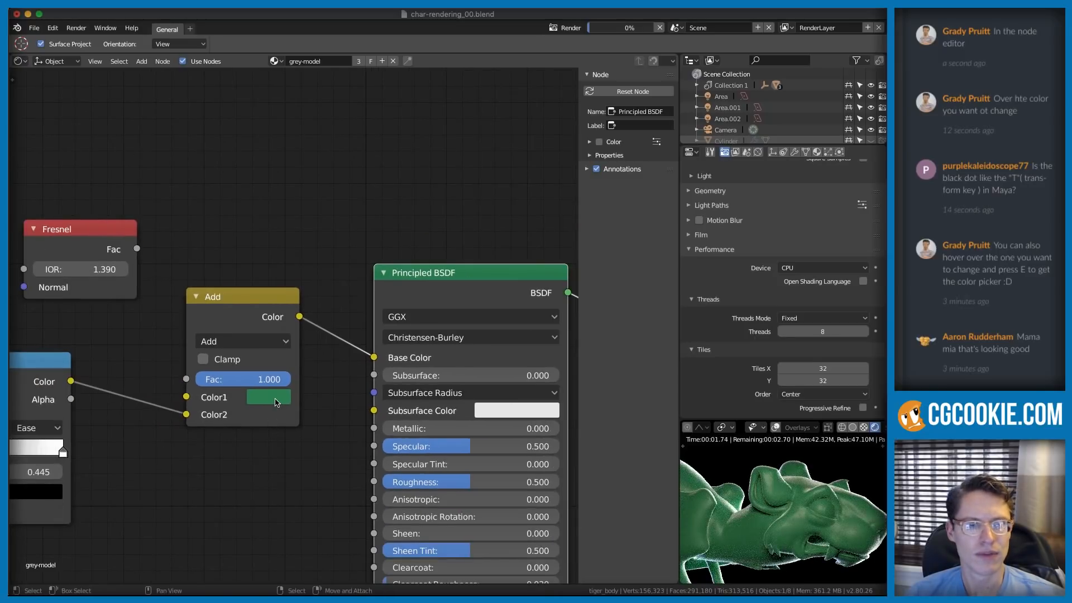
key(ctrl+z)
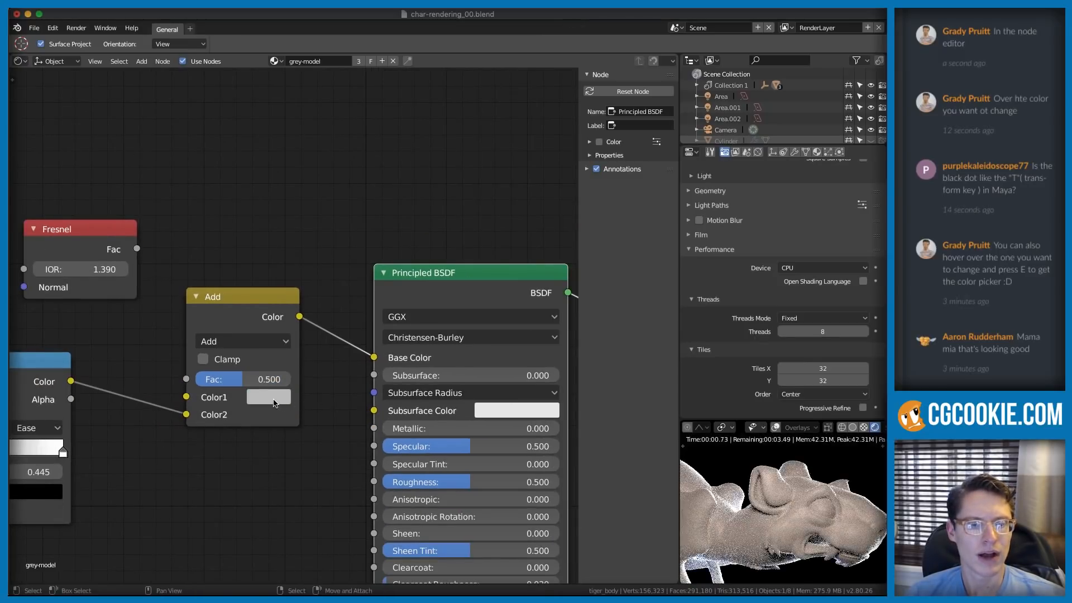
key(e)
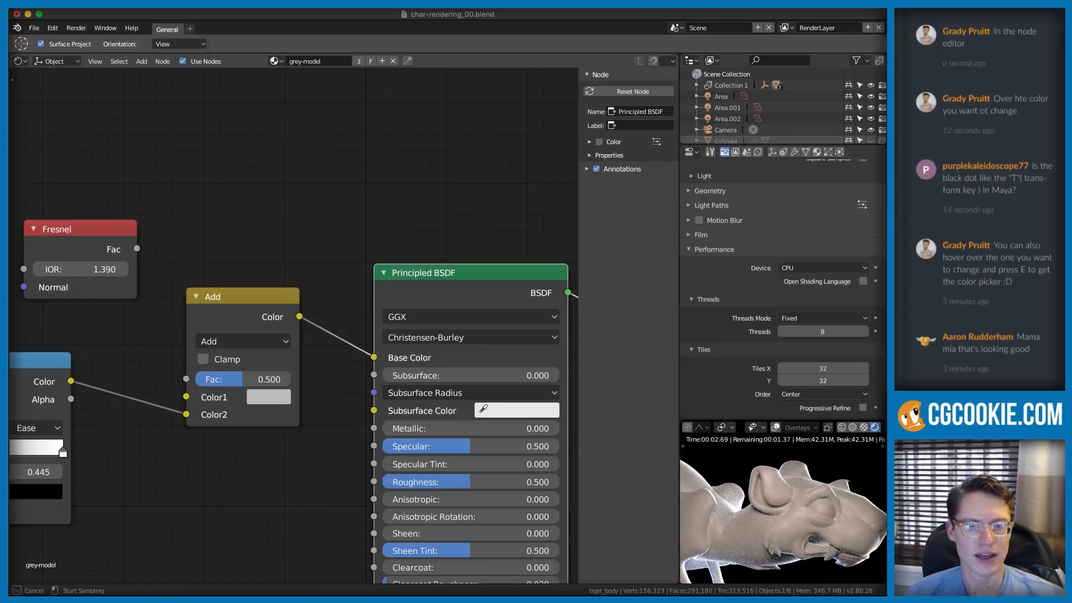
click(481, 413)
key(ctrl+z)
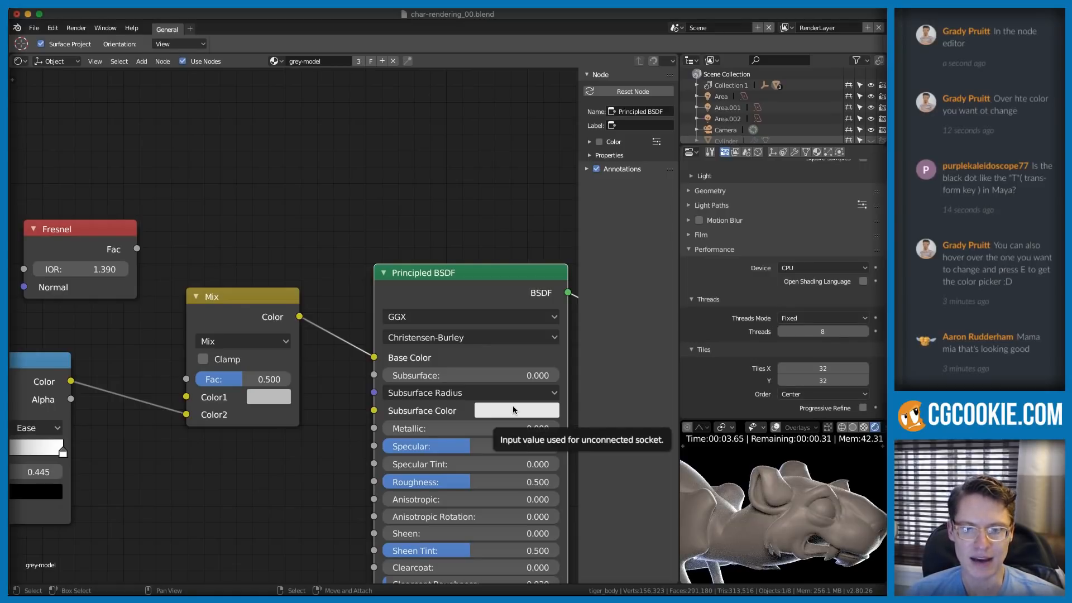
- Sample the blue of the Use Nodes checkbox into the Principled BSDF's Subsurface Color with the eyedropper
key(e)
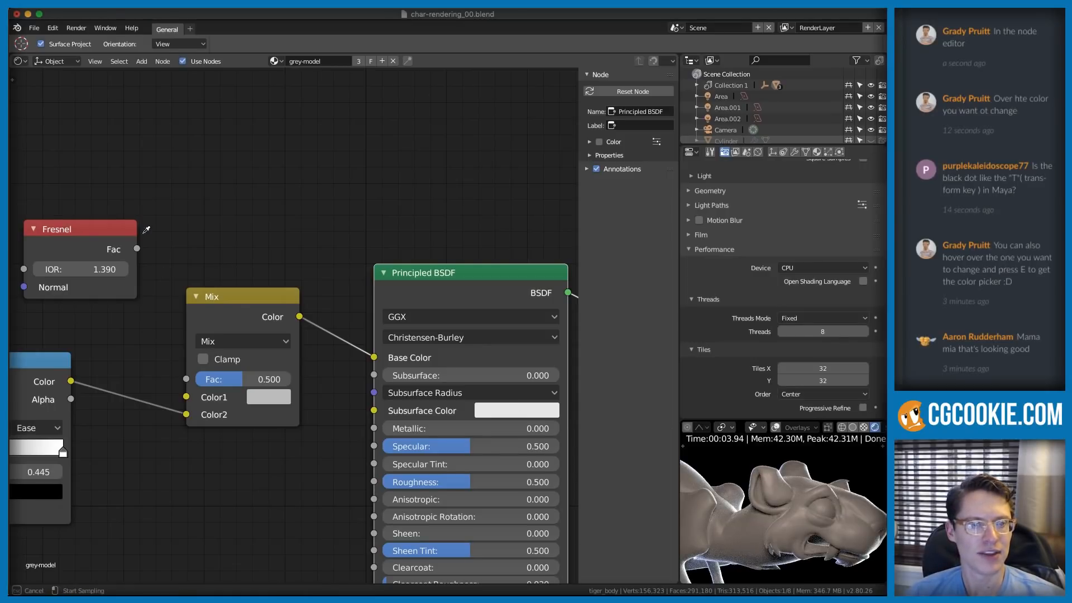
click(184, 61)
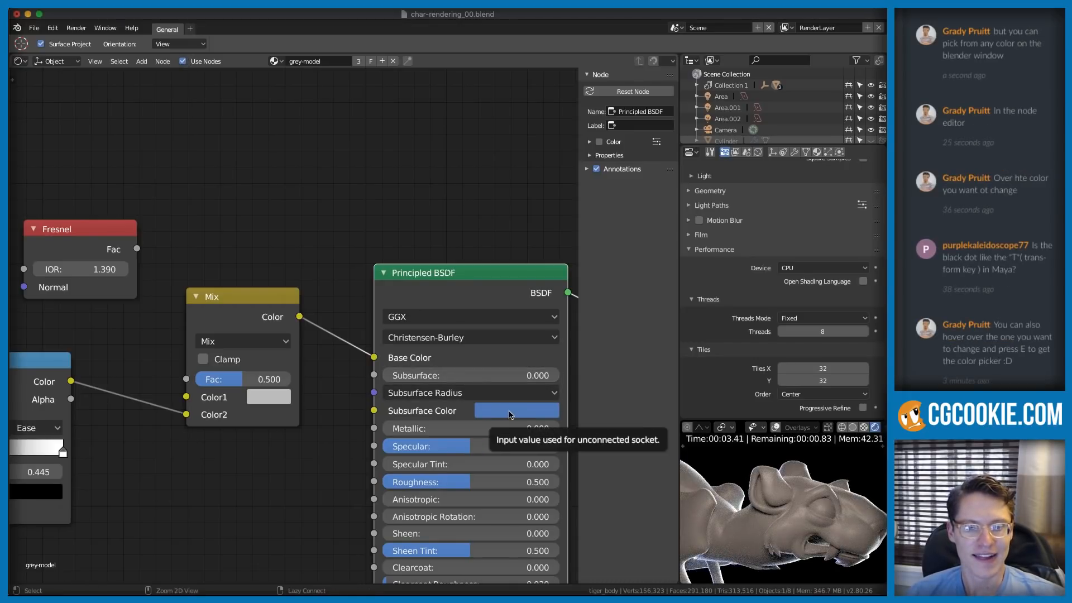
scroll(307, 366, down, 3)
click(995, 42)
scroll(1013, 50, down, 3)
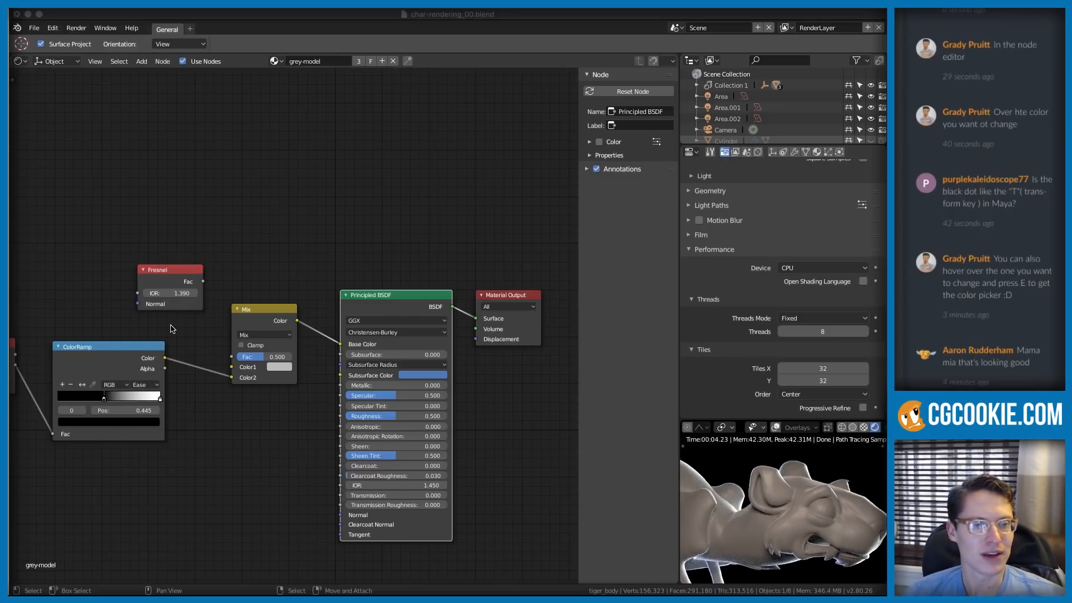
- Try the Add and Overlay blend modes on the color mix node with different Fac strengths around 0.5
click(254, 349)
click(291, 346)
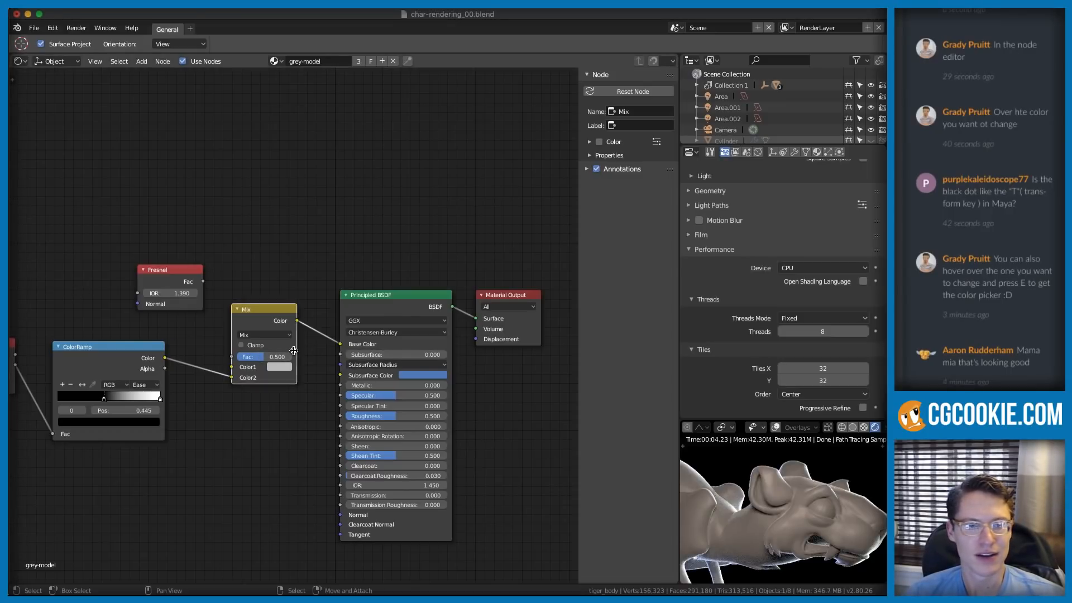
click(265, 335)
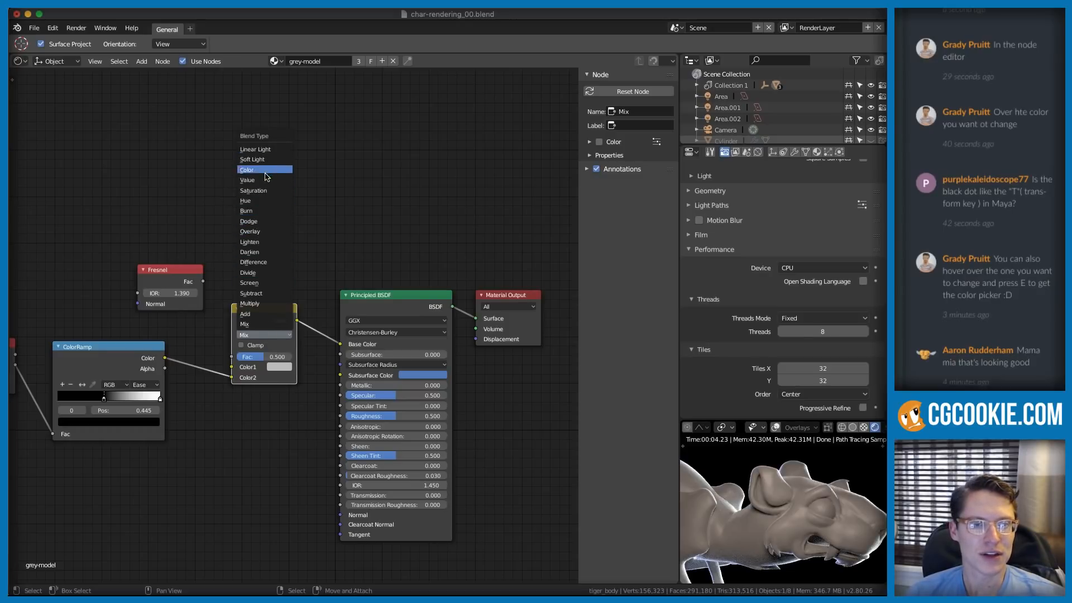
click(248, 314)
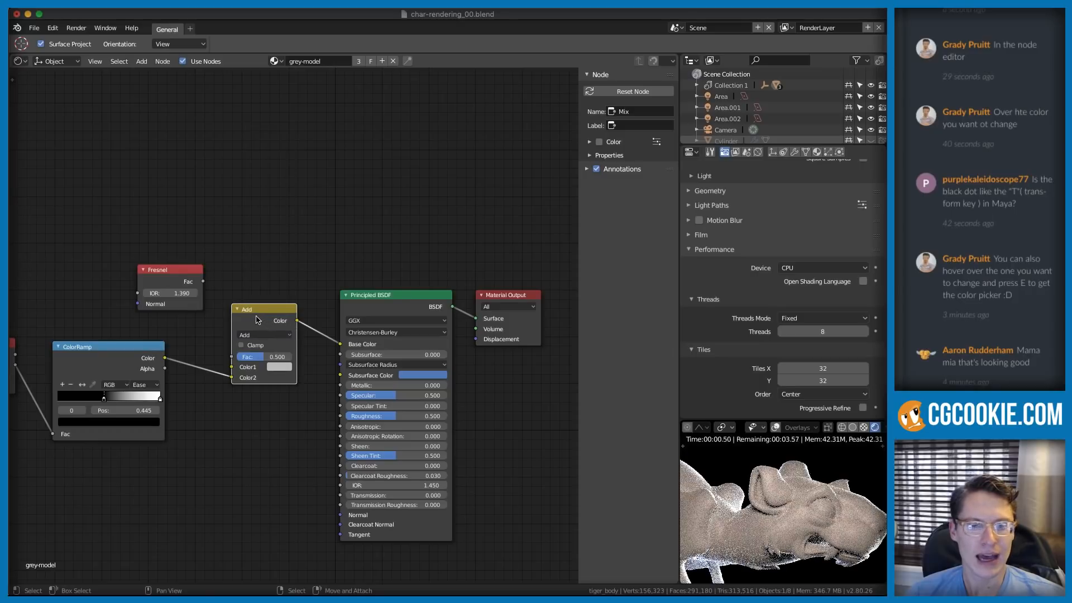
drag(268, 352, 296, 352)
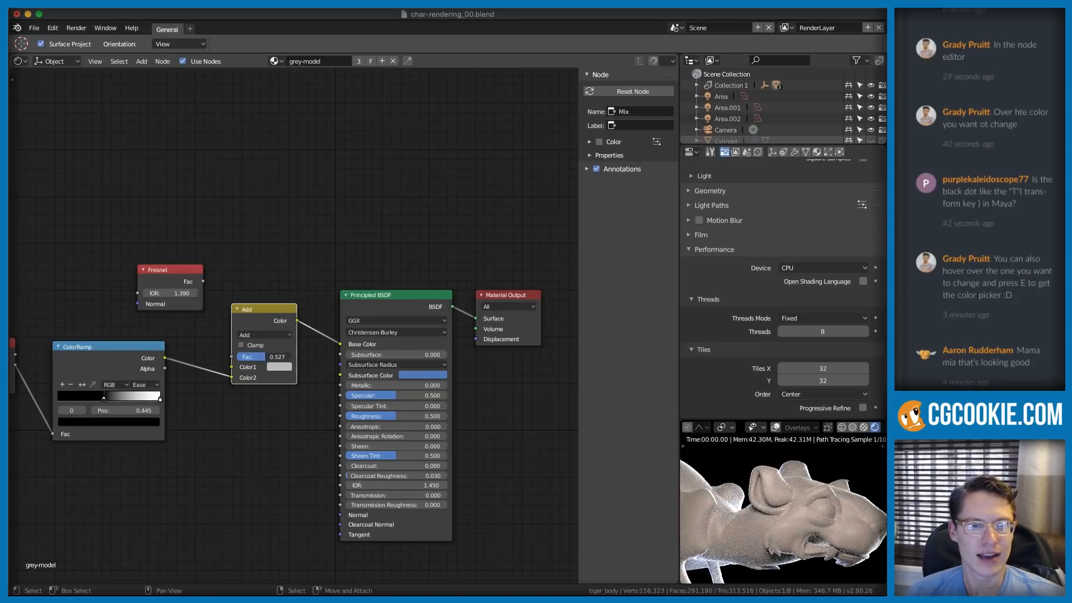
click(267, 335)
click(262, 232)
drag(277, 357, 254, 357)
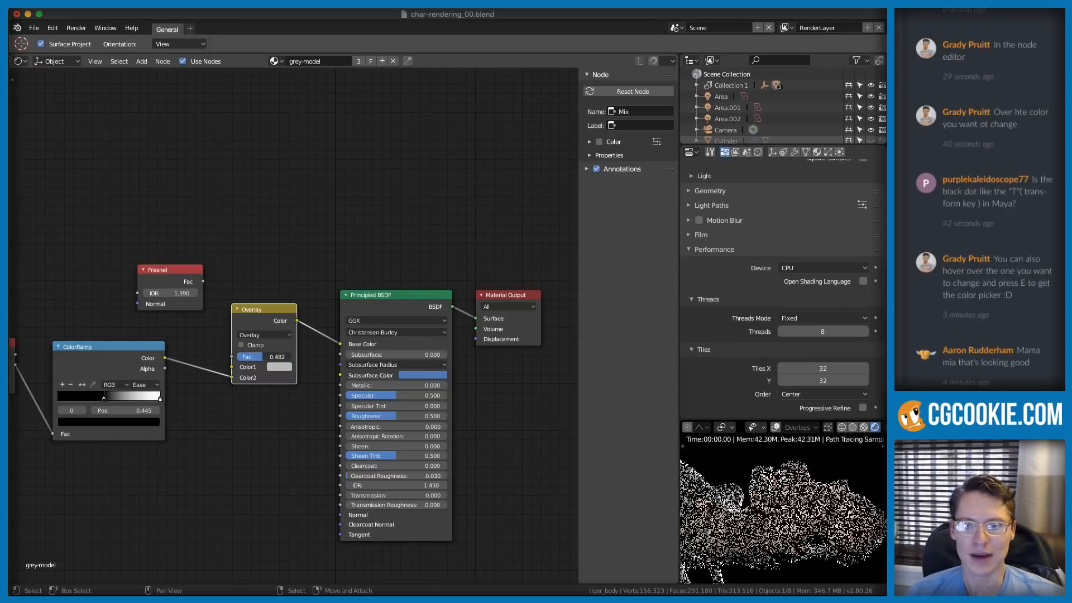
- Set the color mix node's blend mode to Add with Fac at 1.000 and view the whole creature in the preview
click(265, 335)
click(263, 219)
drag(260, 358, 303, 357)
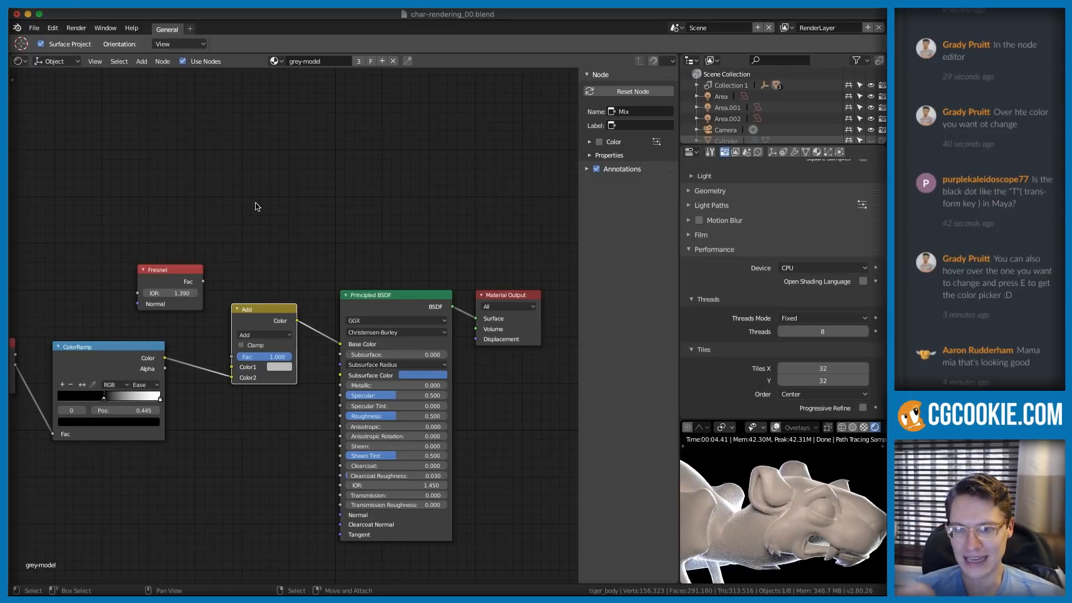
ctrl+middle_drag(814, 525, 788, 504)
scroll(788, 503, up, 1)
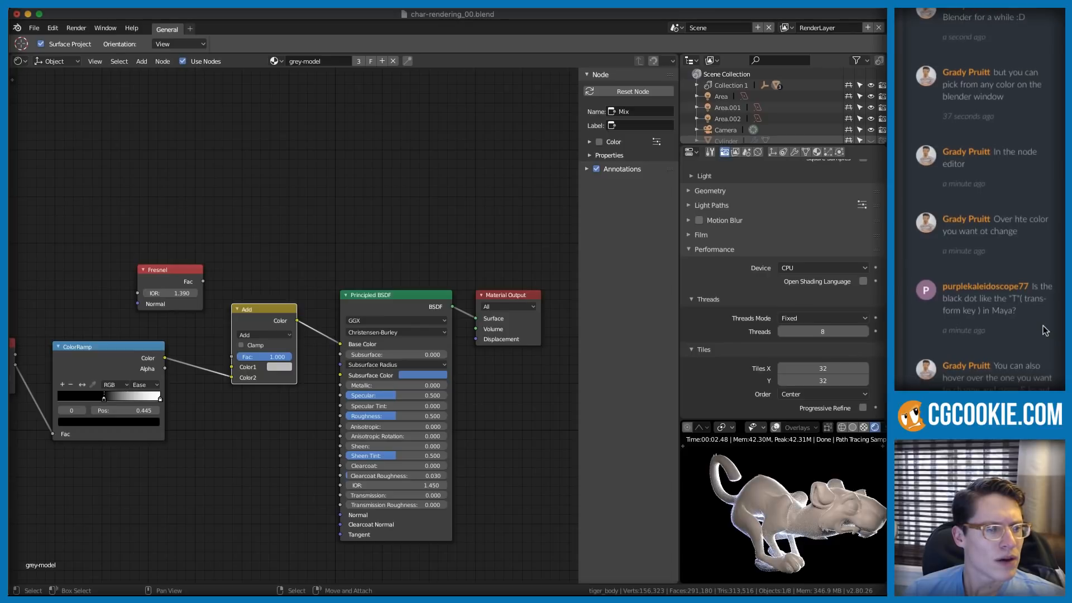
- Change the node editor to a 3D View and frame the creature together with the Area.002 light
click(20, 61)
click(20, 61)
click(20, 61)
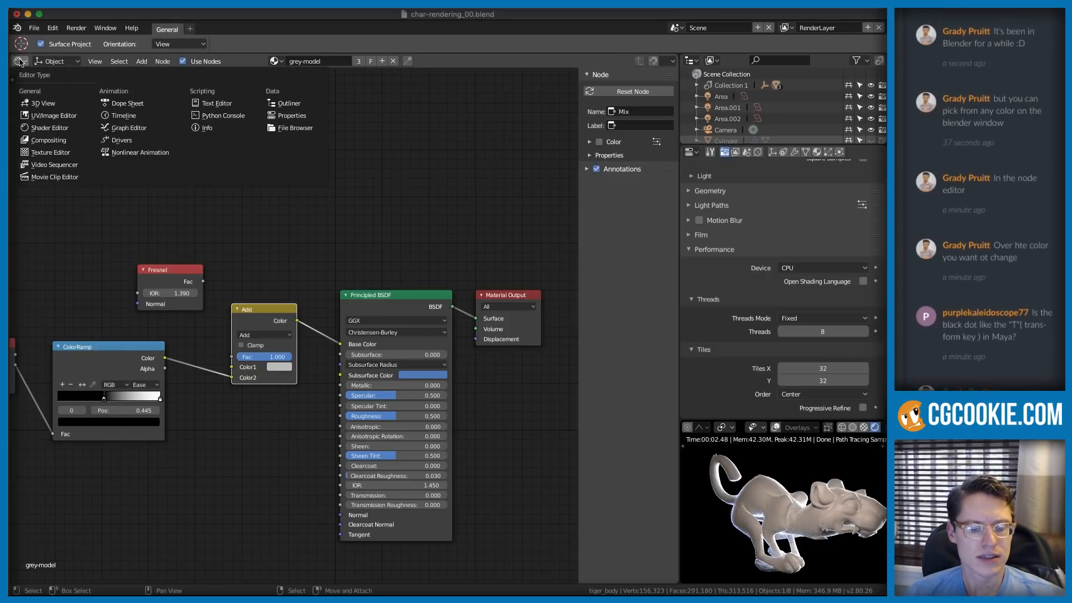
click(43, 103)
middle_drag(364, 246, 400, 199)
scroll(491, 210, up, 3)
shift+middle_drag(497, 207, 450, 251)
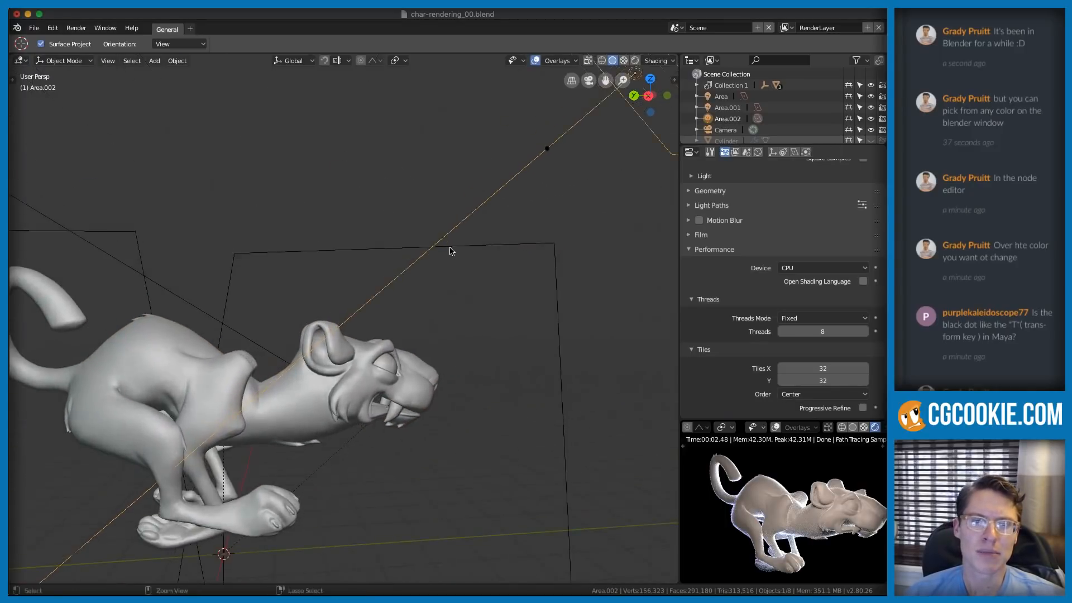
- Aim the Area.002 light in several directions with its target handle, finishing with it pointed at the creature
scroll(480, 210, down, 1)
key(r)
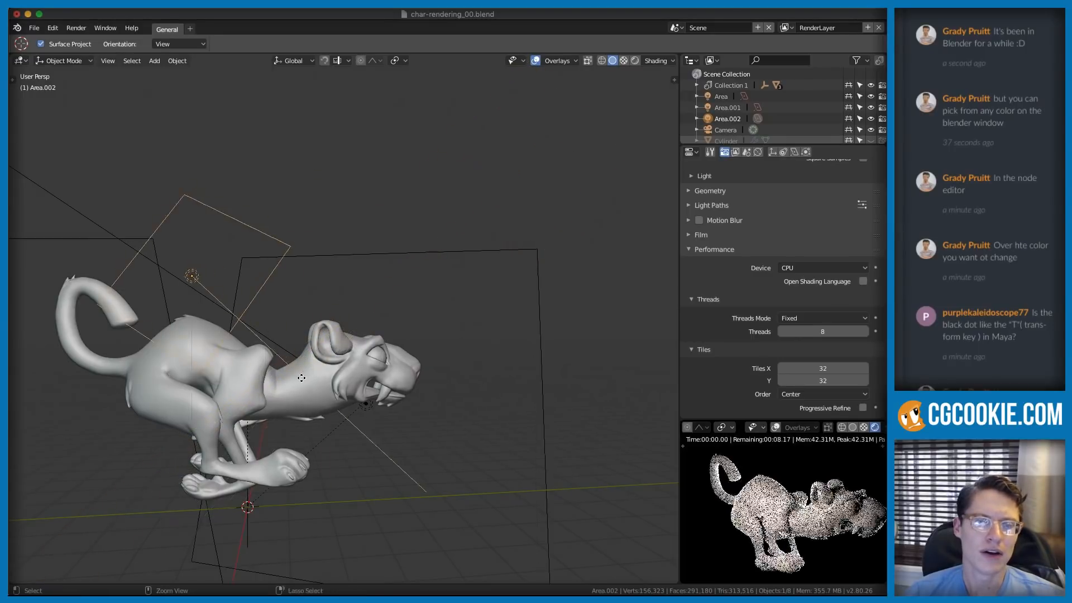
click(308, 352)
key(r)
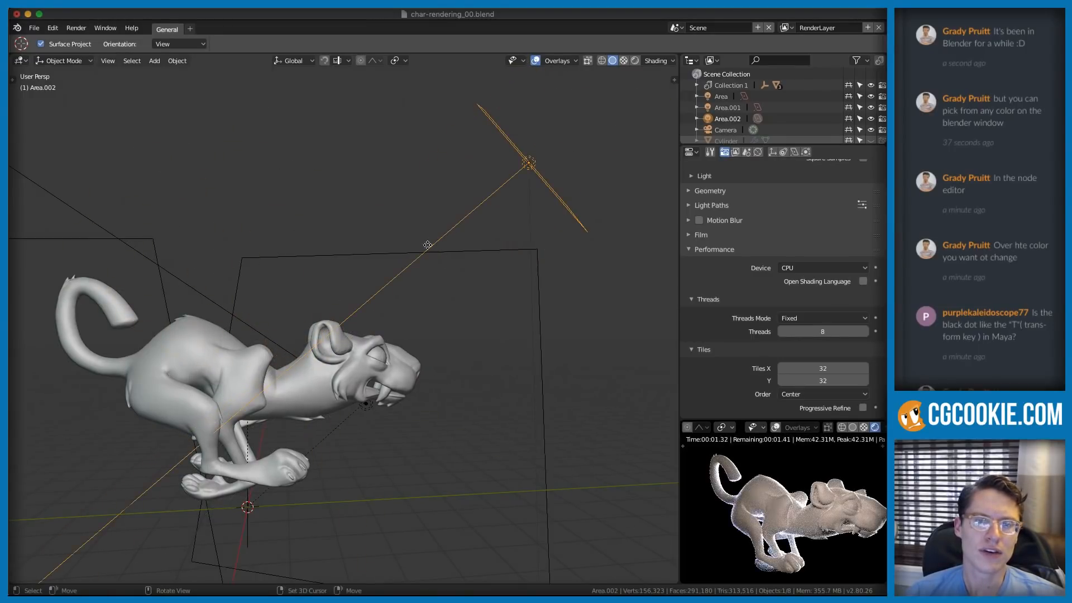
click(347, 330)
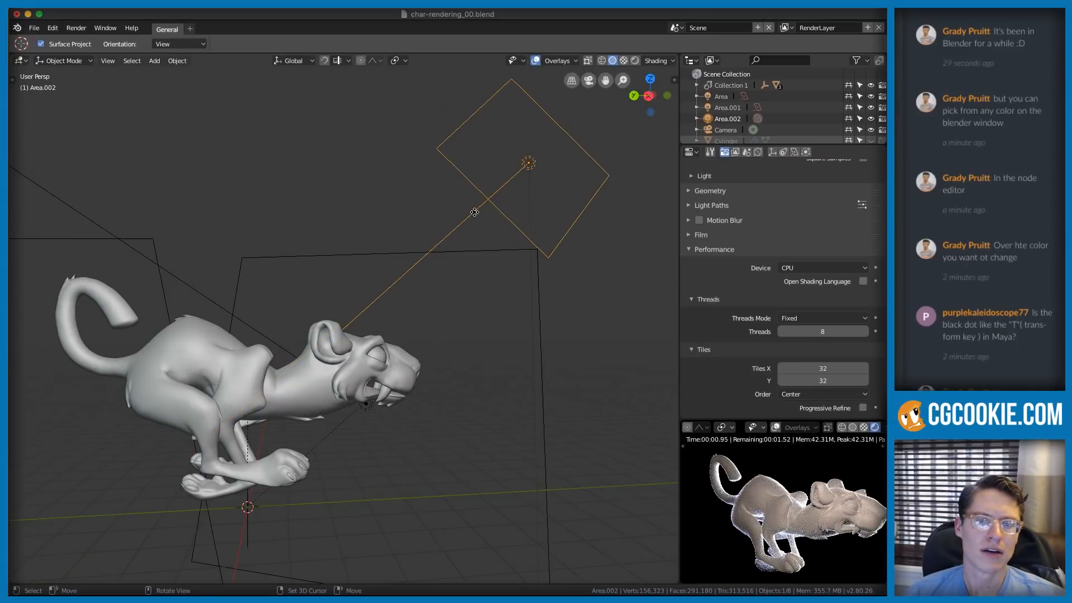
key(r)
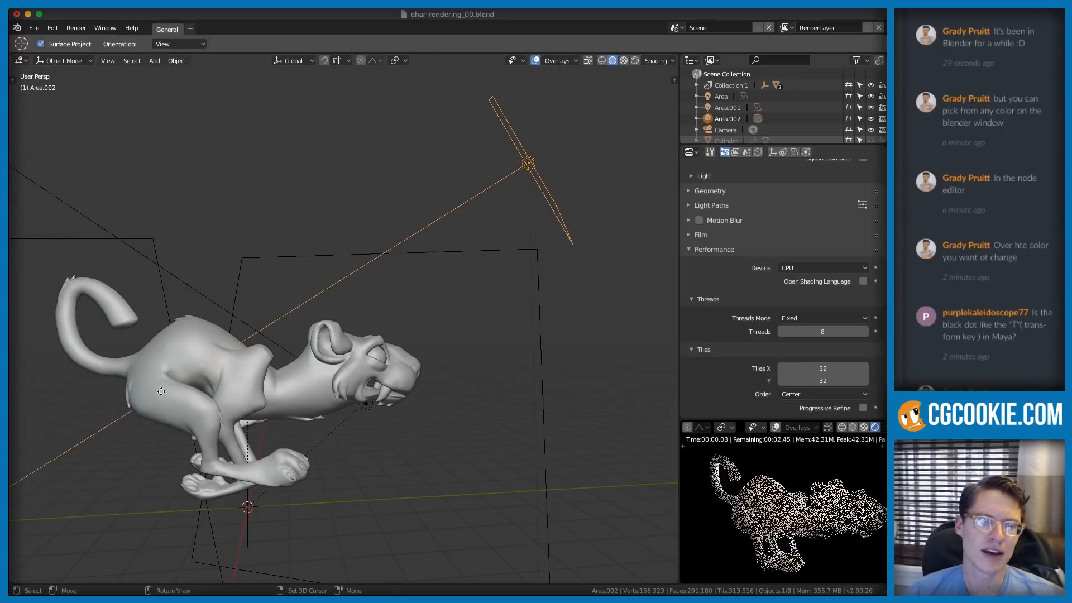
click(510, 273)
key(r)
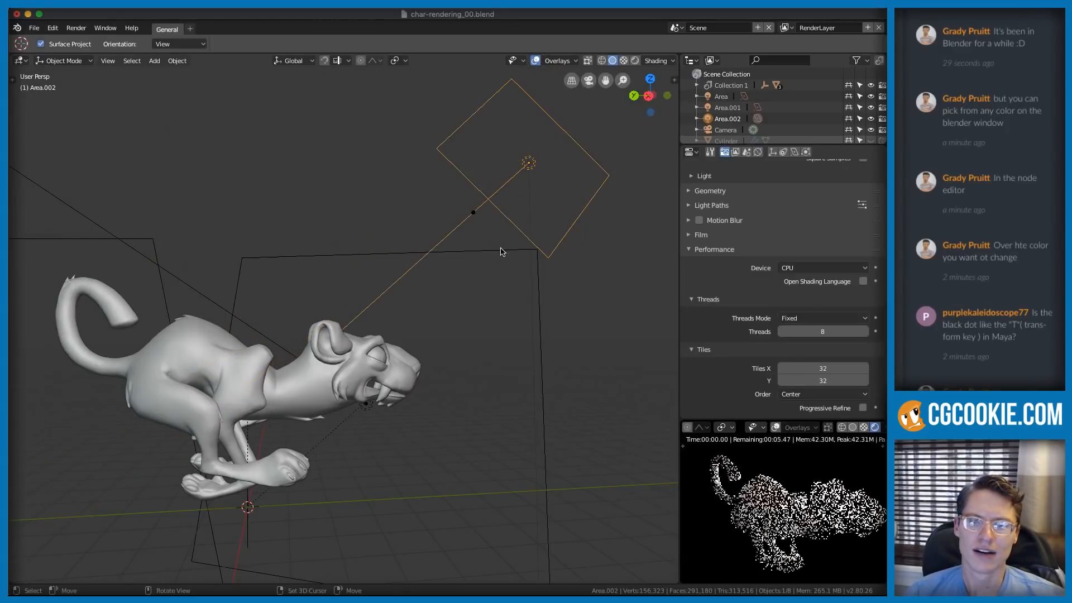
click(527, 228)
middle_drag(527, 228, 474, 210)
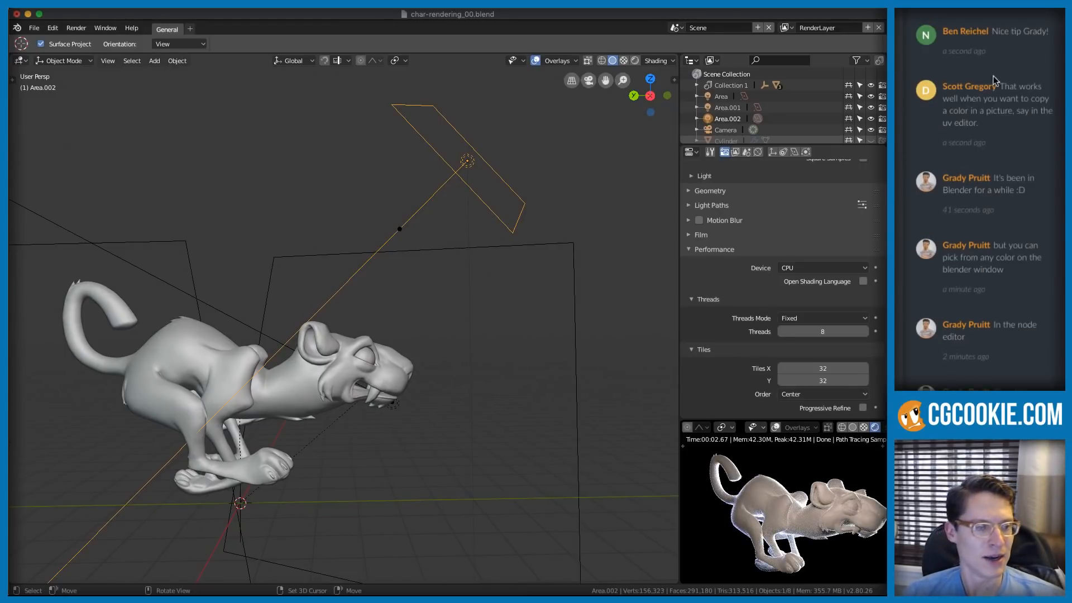
scroll(1005, 149, down, 3)
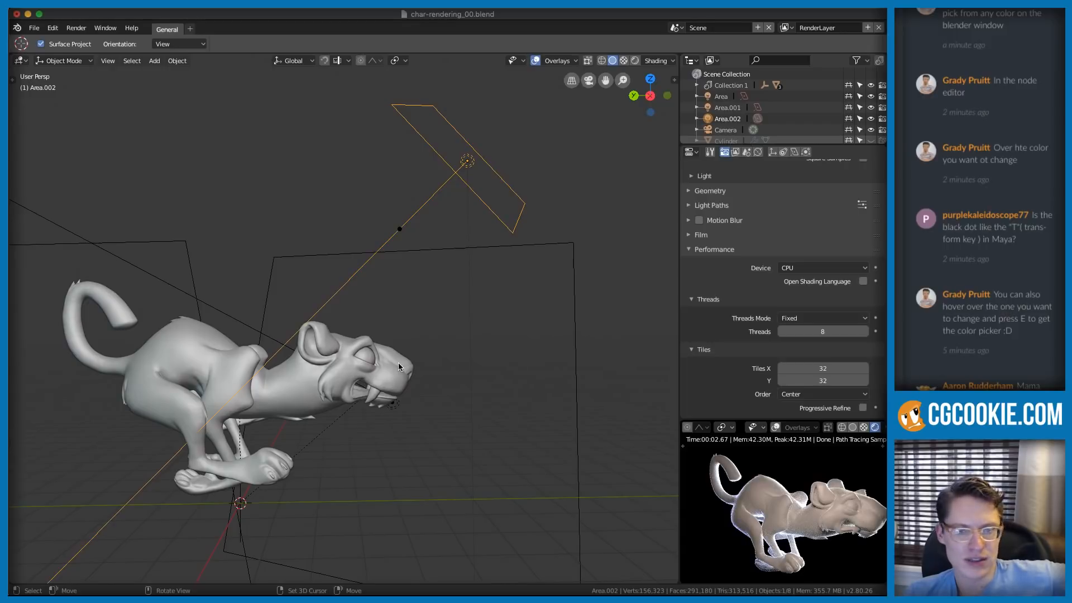
scroll(398, 363, down, 2)
scroll(403, 362, up, 4)
scroll(403, 362, down, 2)
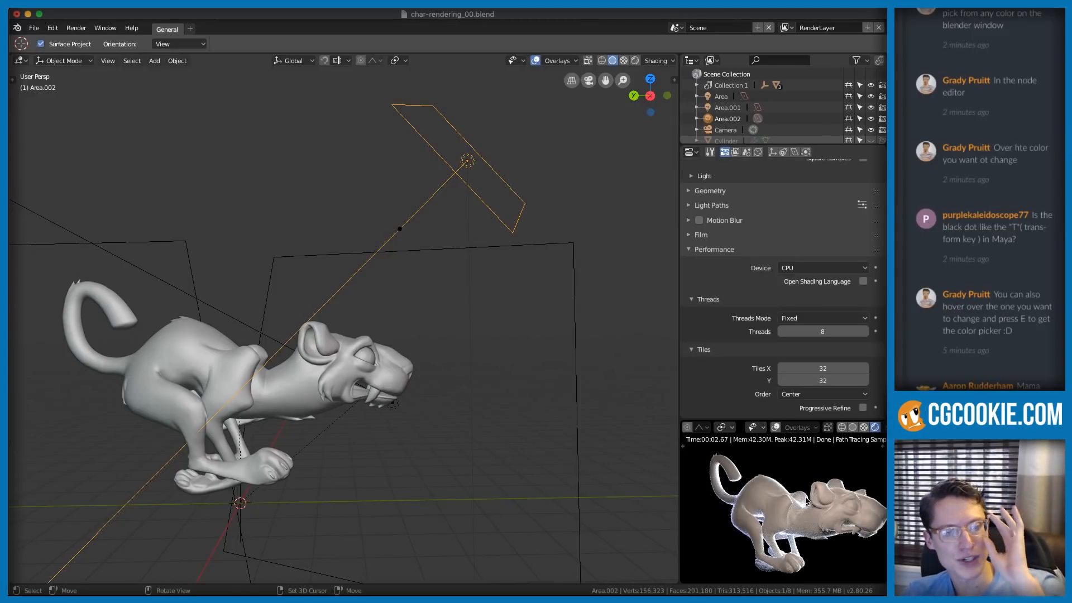
- Try rotating the tiger_body model about the global Z axis to preview how the lighting reacts to its movement
scroll(818, 496, down, 3)
scroll(818, 496, up, 6)
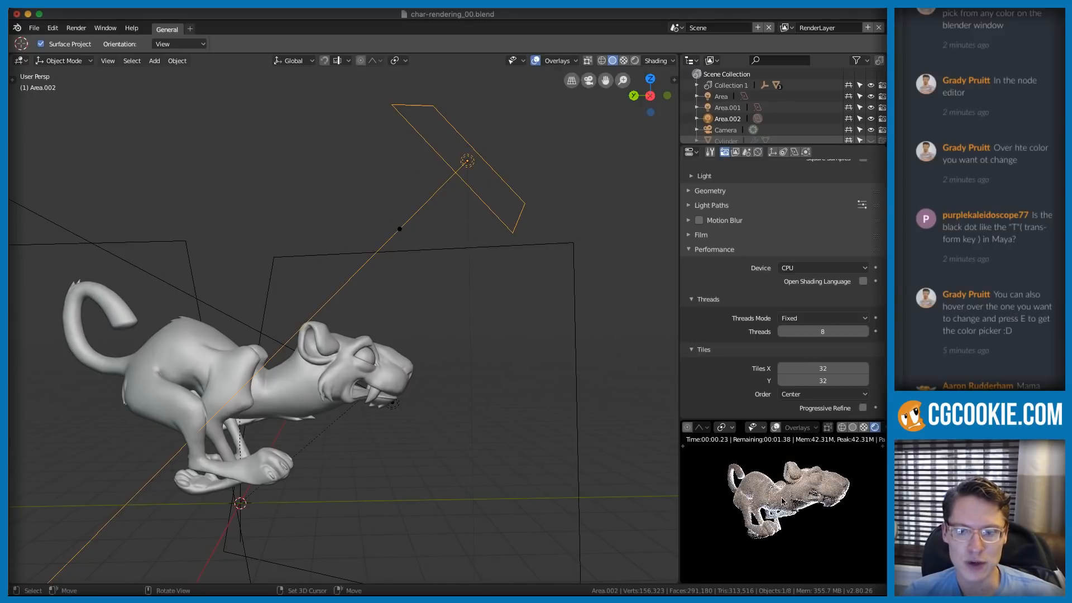
middle_drag(763, 493, 873, 482)
click(818, 502)
key(KP_Decimal)
key(r)
key(z)
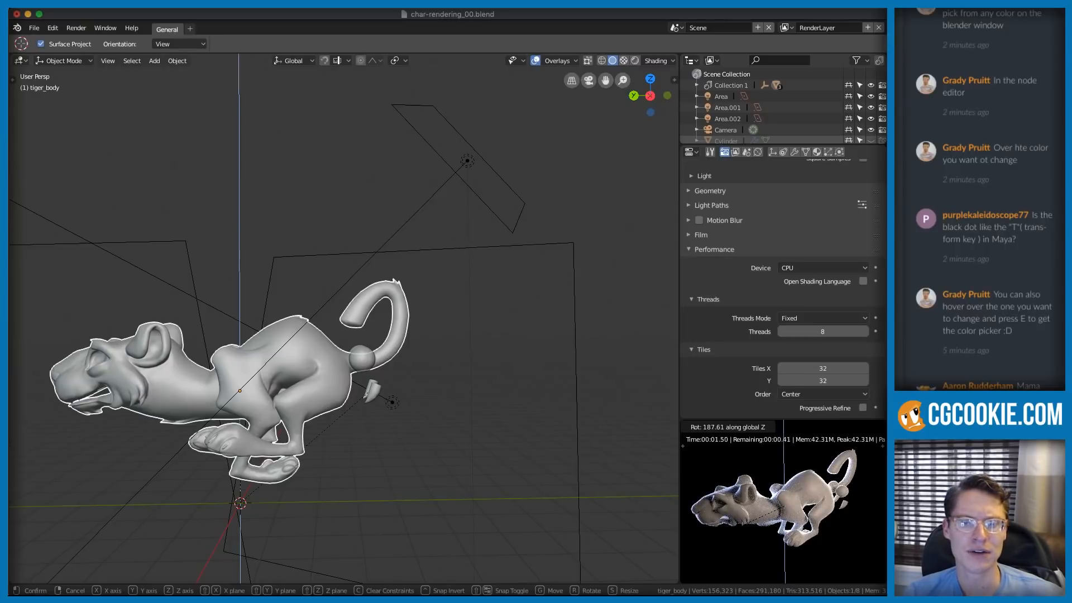
click(718, 541)
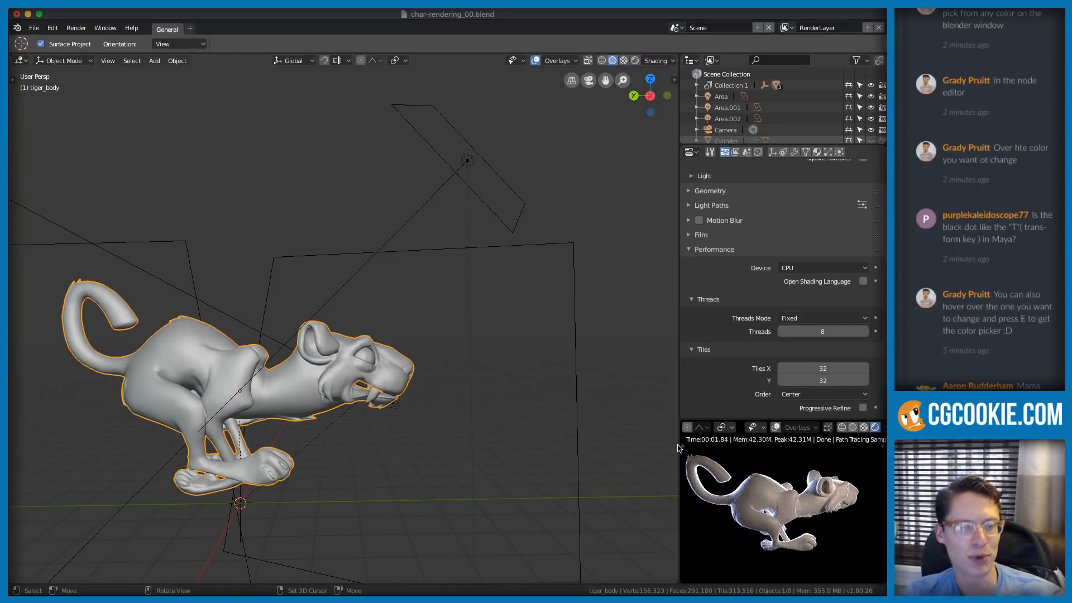
- Switch the main viewport to the Shader Editor to show the grey-model material's nodes
middle_drag(804, 483, 776, 507)
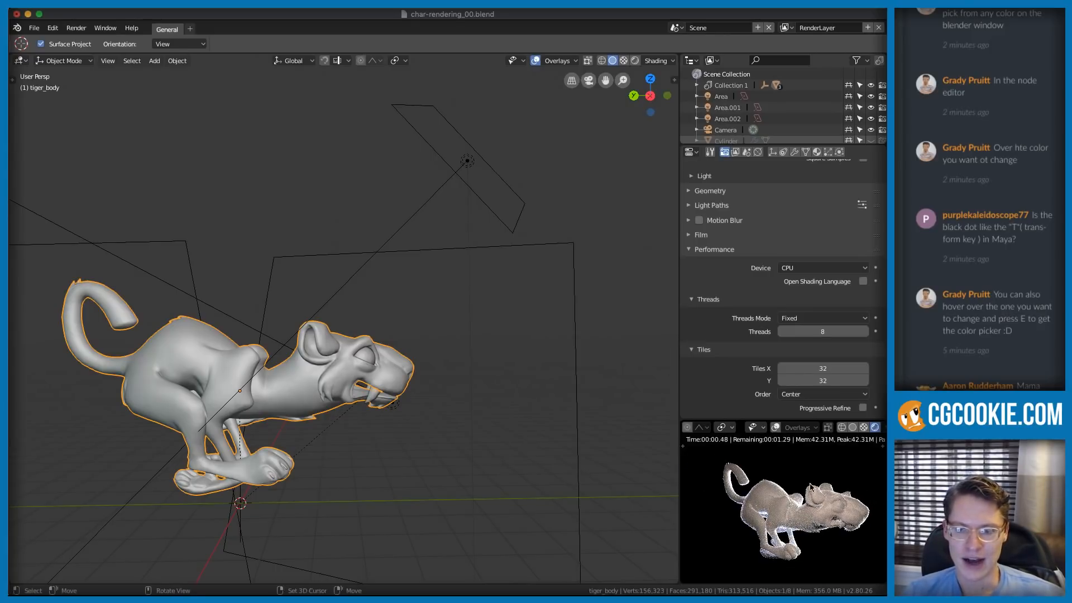
key(shift+a)
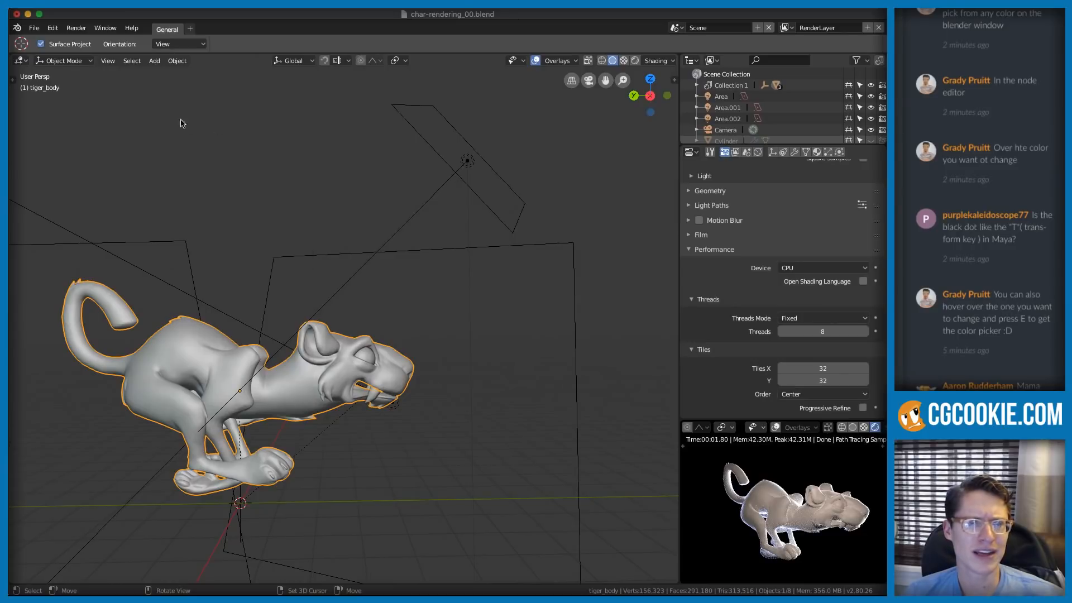
click(19, 61)
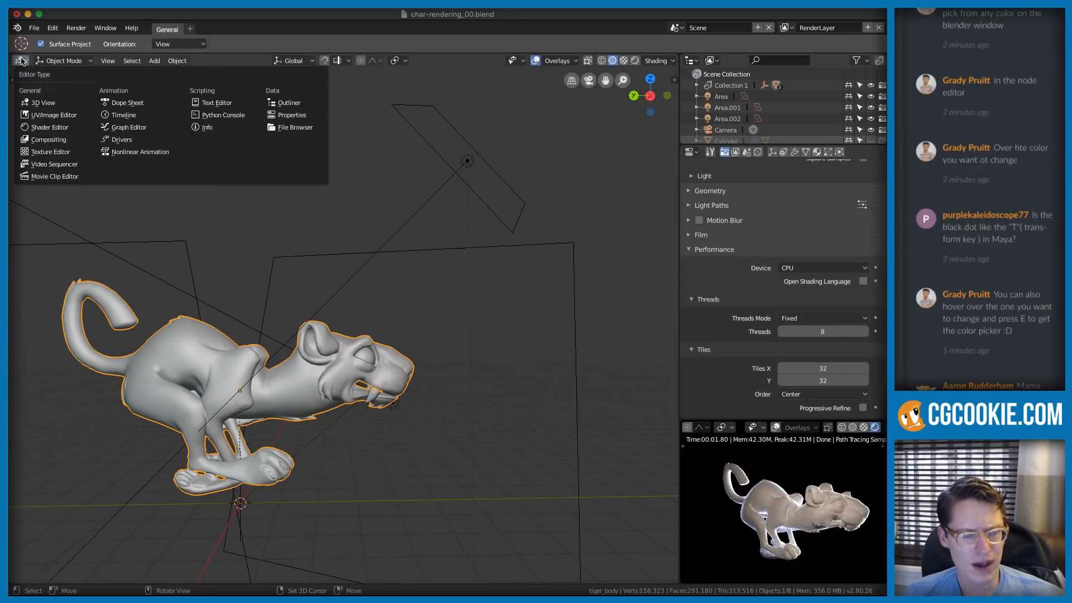
click(50, 127)
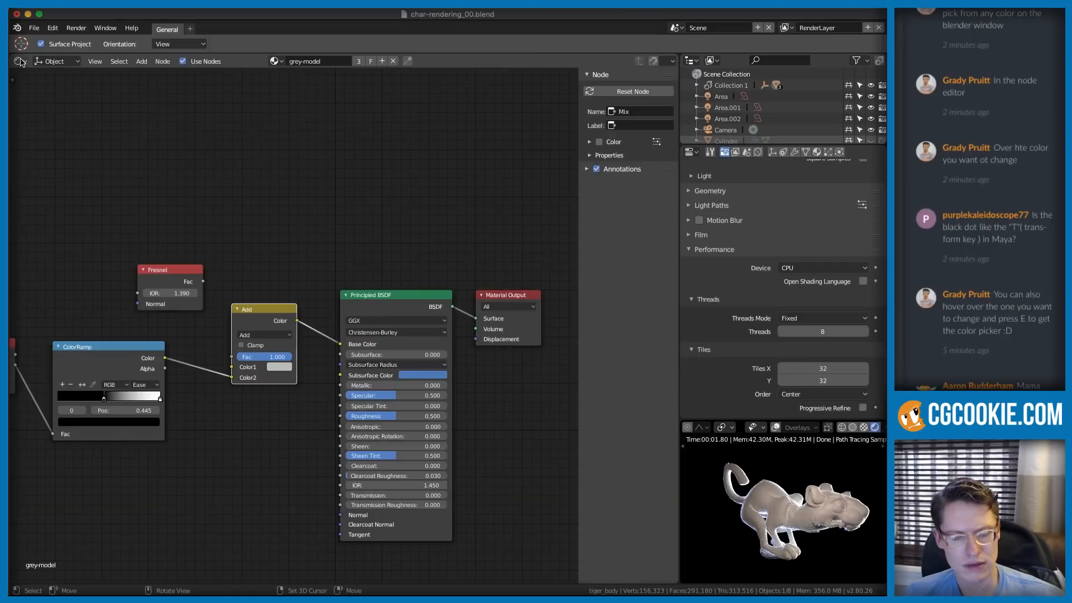
scroll(271, 199, up, 4)
- Add an Image Texture setup with Mapping and Texture Coordinate nodes feeding the Layer Weight node's Blend
click(244, 307)
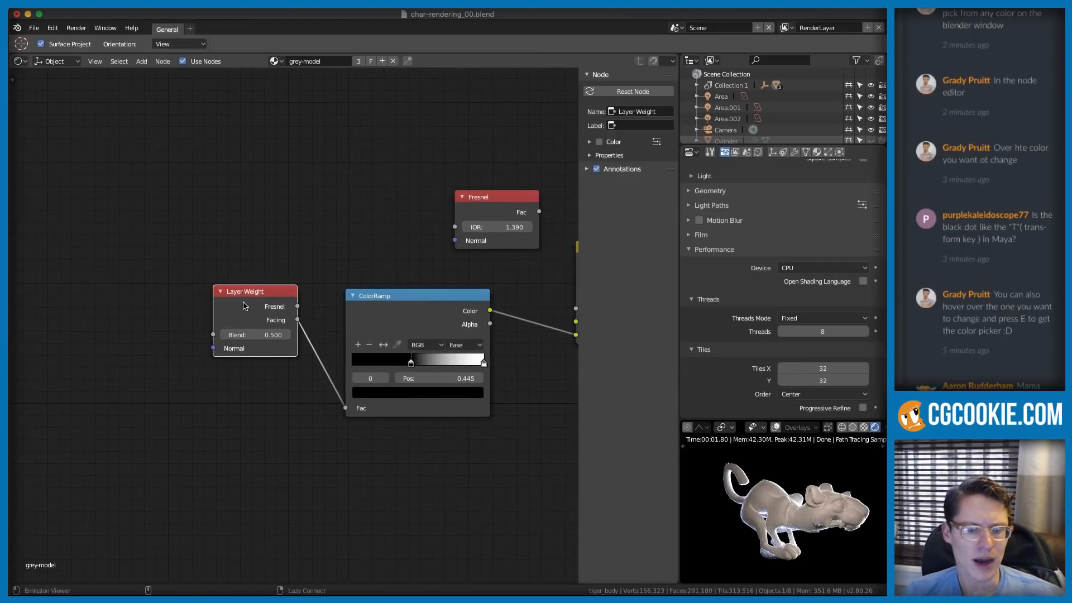
key(ctrl+shift+t)
click(841, 88)
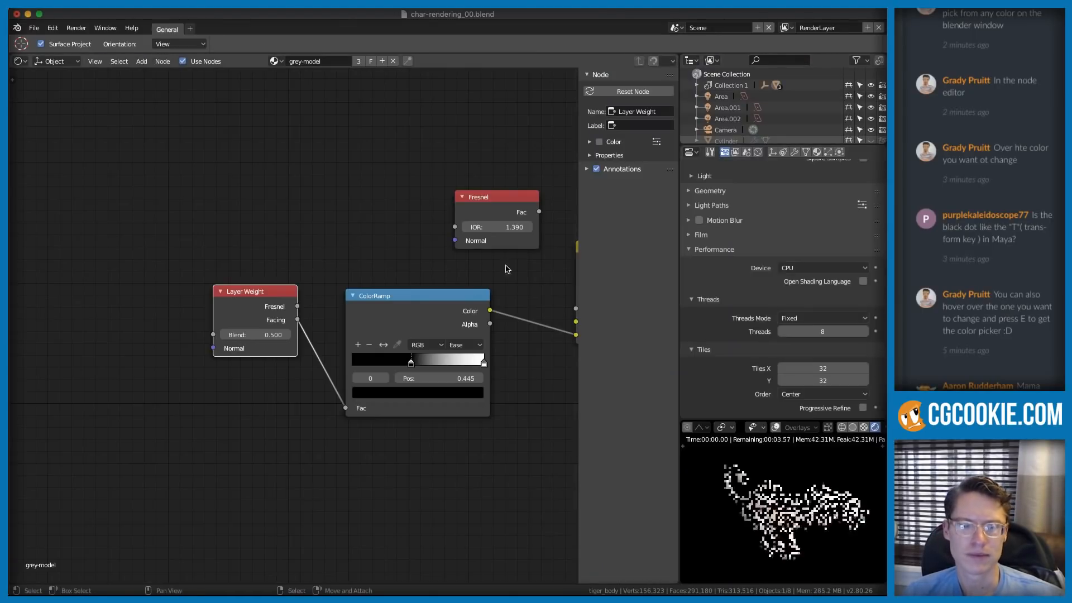
key(ctrl+t)
middle_drag(19, 264, 244, 265)
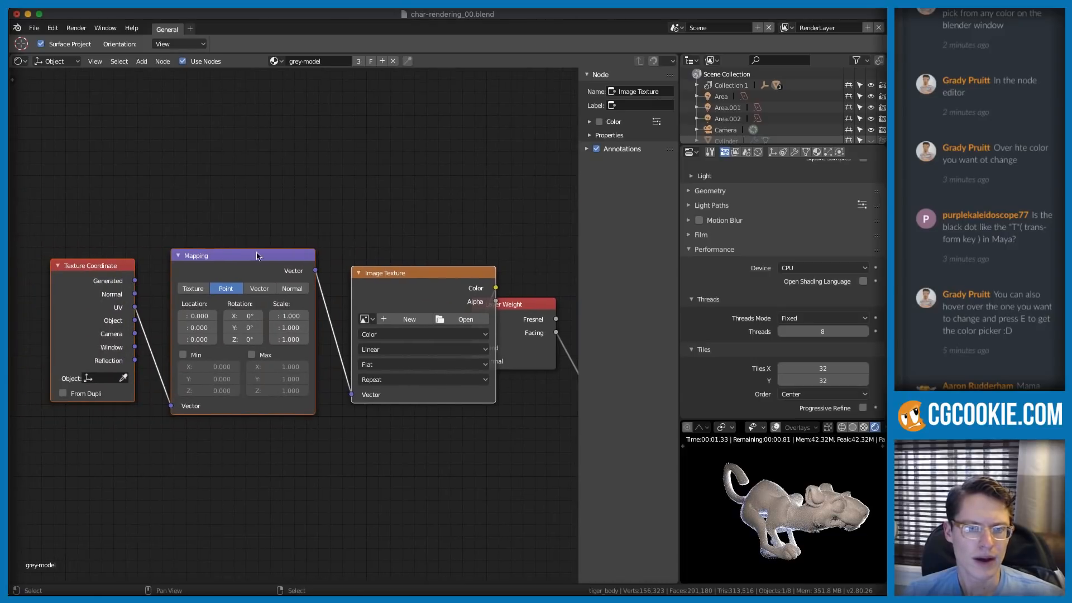
drag(411, 280, 367, 178)
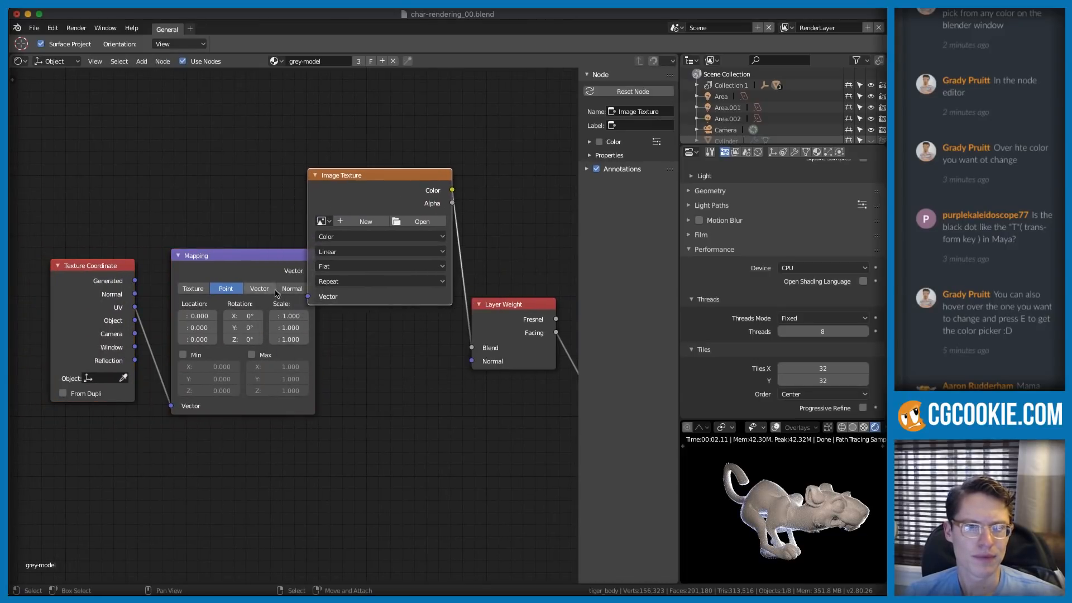
drag(468, 352, 438, 304)
- Spread out the Texture Coordinate and Mapping nodes beside the Image Texture node
middle_drag(305, 247, 373, 325)
drag(155, 344, 122, 284)
drag(284, 344, 241, 283)
ctrl+middle_drag(240, 283, 258, 269)
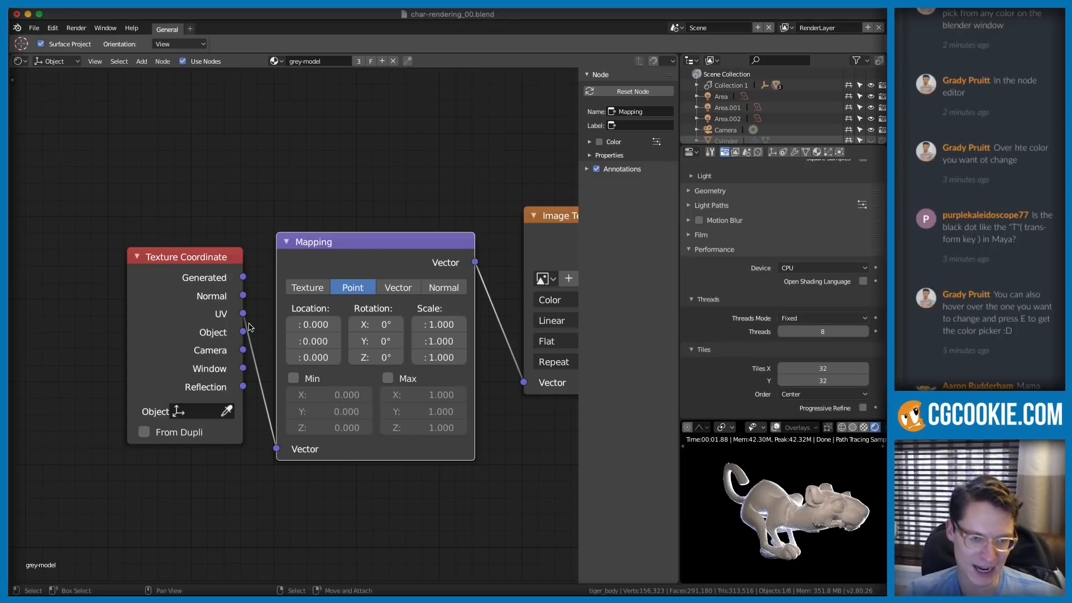
drag(227, 313, 159, 313)
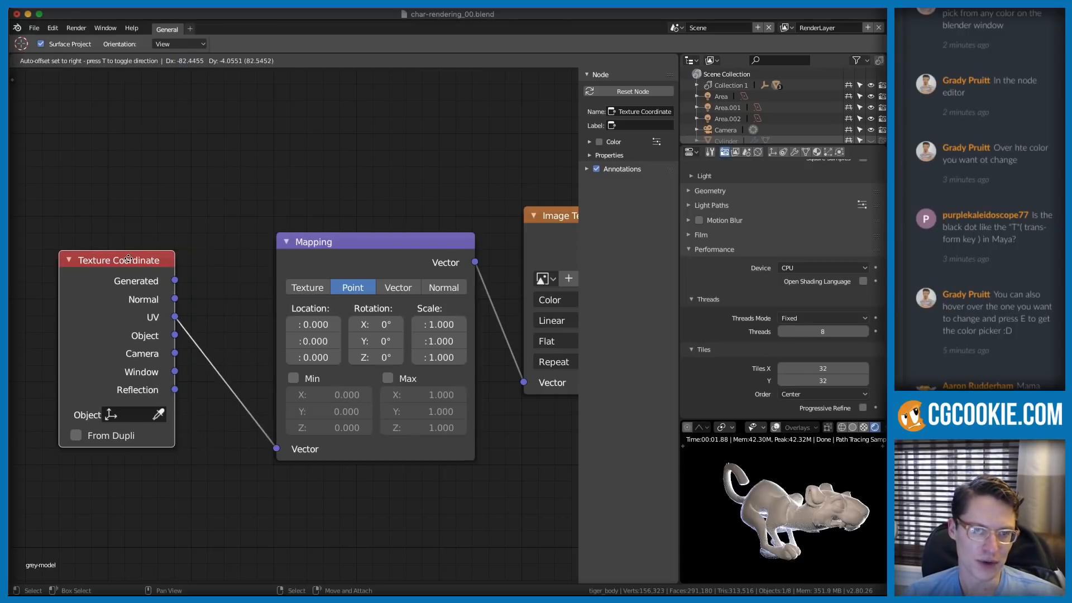
middle_drag(187, 331, 262, 328)
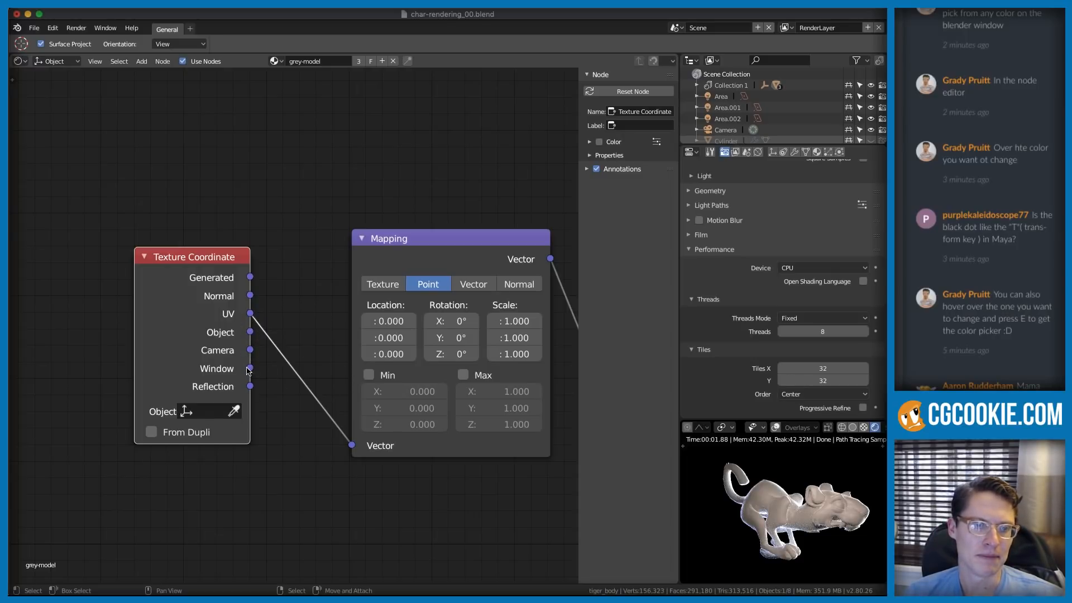
ctrl+middle_drag(333, 357, 256, 399)
middle_drag(424, 284, 252, 330)
ctrl+middle_drag(380, 228, 196, 338)
- Delete the Texture Coordinate, Mapping and Image Texture nodes
shift+click(265, 315)
shift+click(372, 312)
key(x)
- Delete the unconnected Fresnel node above the ColorRamp
middle_drag(520, 351, 306, 304)
ctrl+middle_drag(306, 304, 347, 320)
middle_drag(457, 317, 306, 333)
click(223, 202)
key(x)
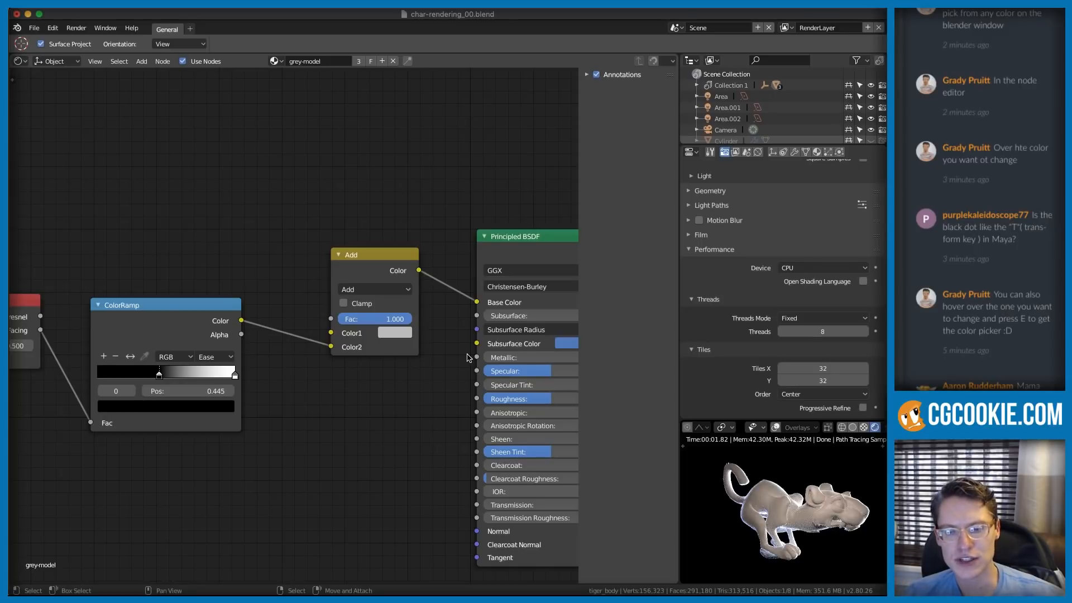
- Save the scene as an incremented copy named char-rendering_01.blend
middle_drag(768, 502, 811, 542)
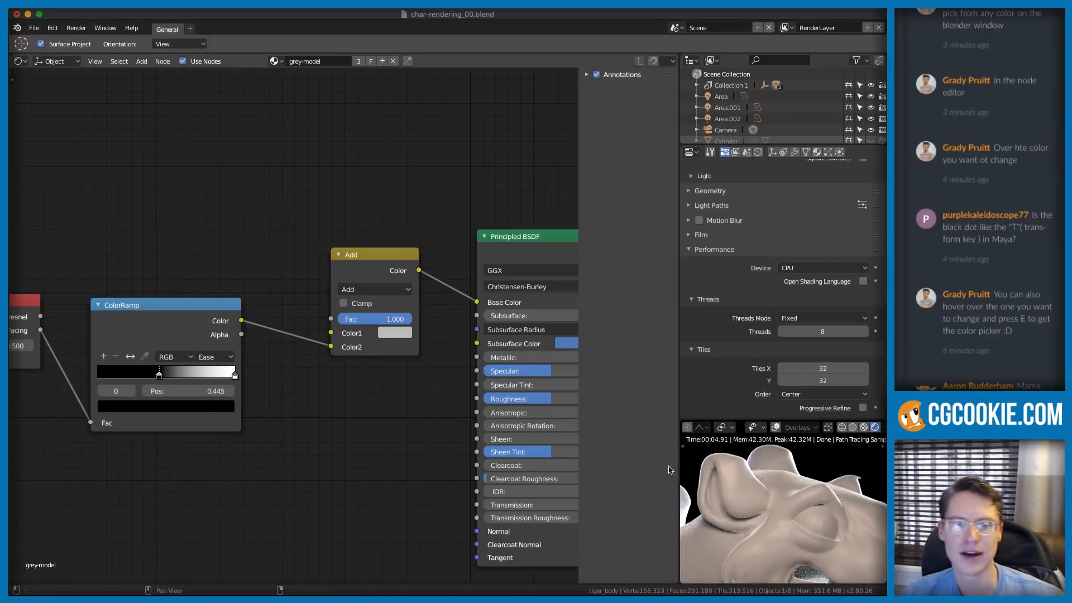
mouse_move(776, 504)
ctrl+middle_down()
mouse_move(783, 517)
mouse_move(752, 497)
mouse_move(769, 498)
ctrl+middle_up()
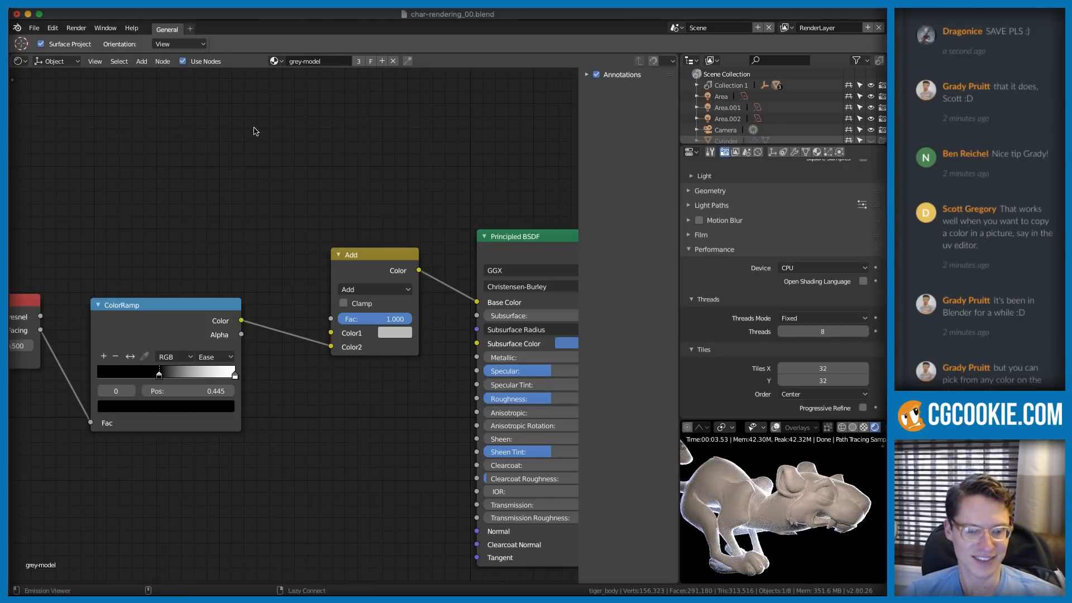
key(super+shift+s)
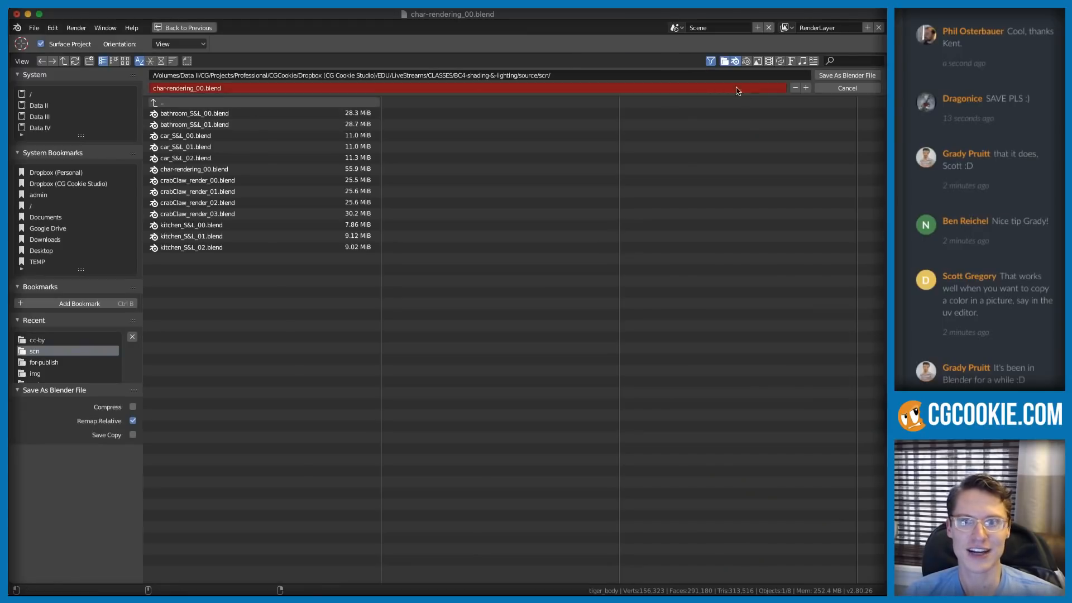
click(805, 88)
click(842, 76)
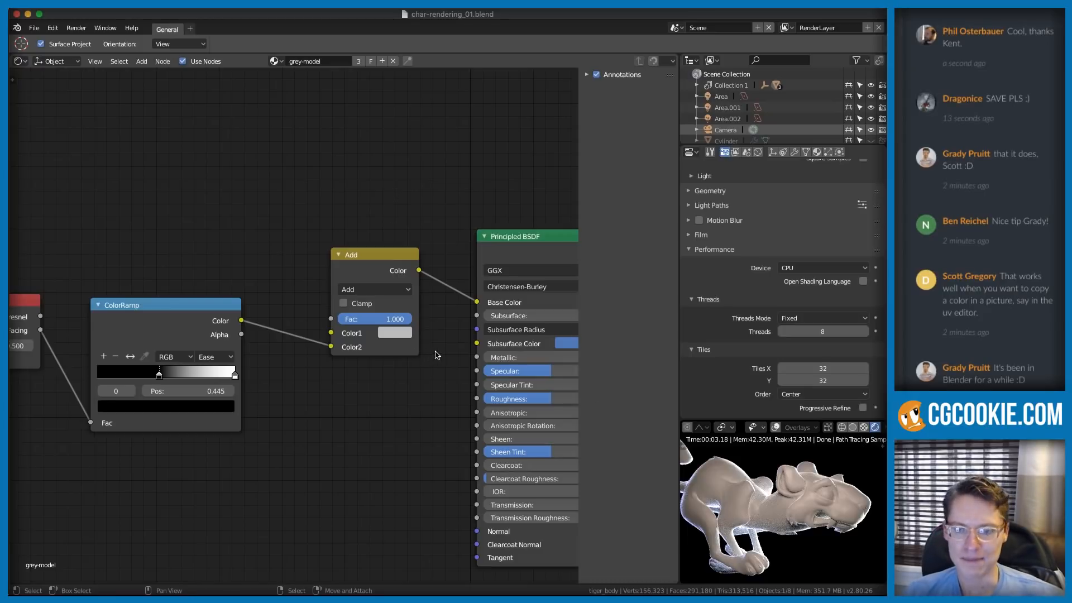
- Move the Layer Weight, ColorRamp and Add nodes up above the Principled BSDF and line them up in a row
shift+middle_drag(779, 496, 800, 500)
ctrl+middle_drag(348, 261, 277, 170)
middle_drag(276, 169, 313, 193)
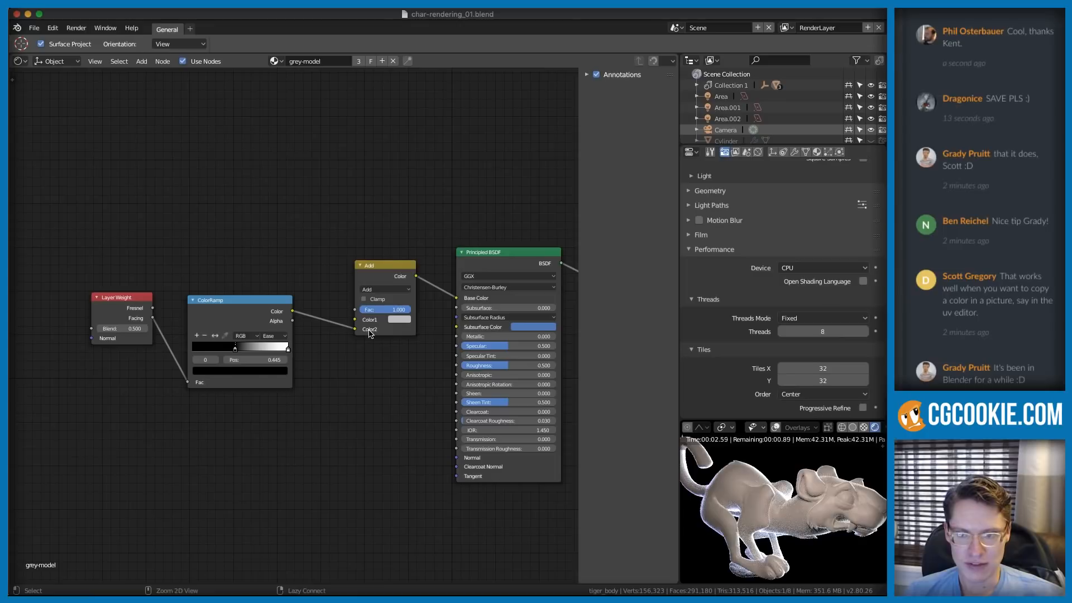
middle_drag(368, 333, 319, 277)
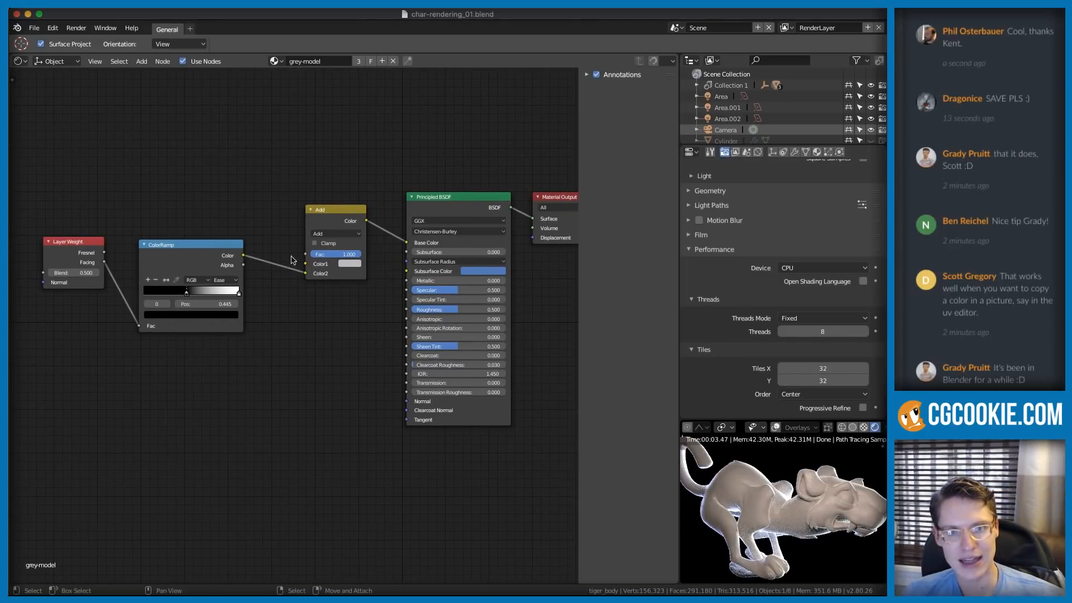
click(59, 242)
shift+click(202, 244)
shift+click(335, 225)
key(g)
click(268, 151)
middle_drag(268, 151, 291, 212)
drag(185, 223, 190, 195)
drag(69, 214, 73, 199)
- Add a Noise Texture node in the free space below the Layer Weight and ColorRamp nodes
key(shift+a)
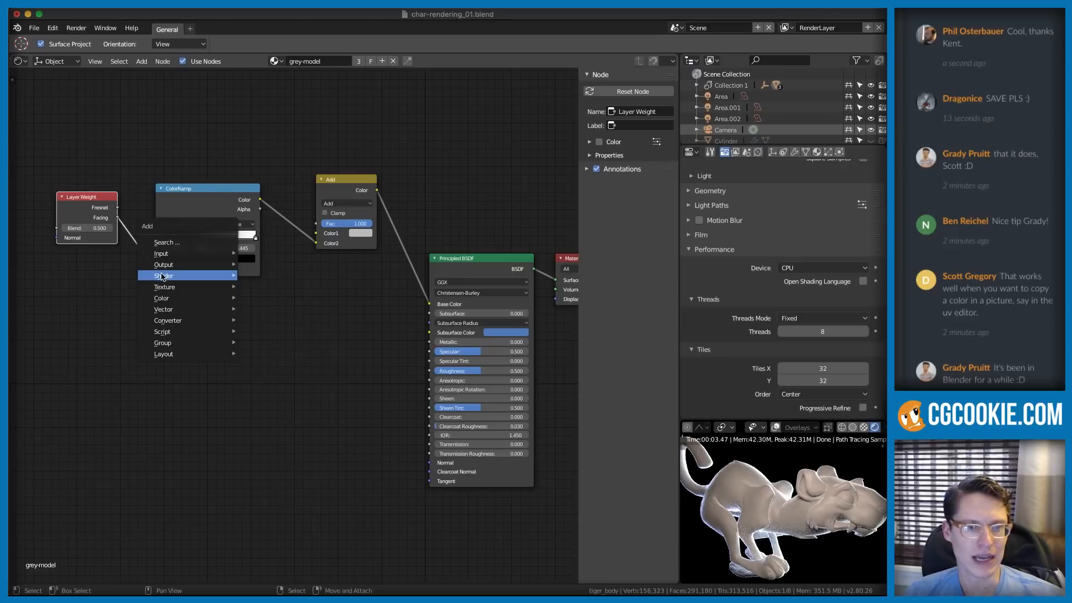
mouse_move(167, 253)
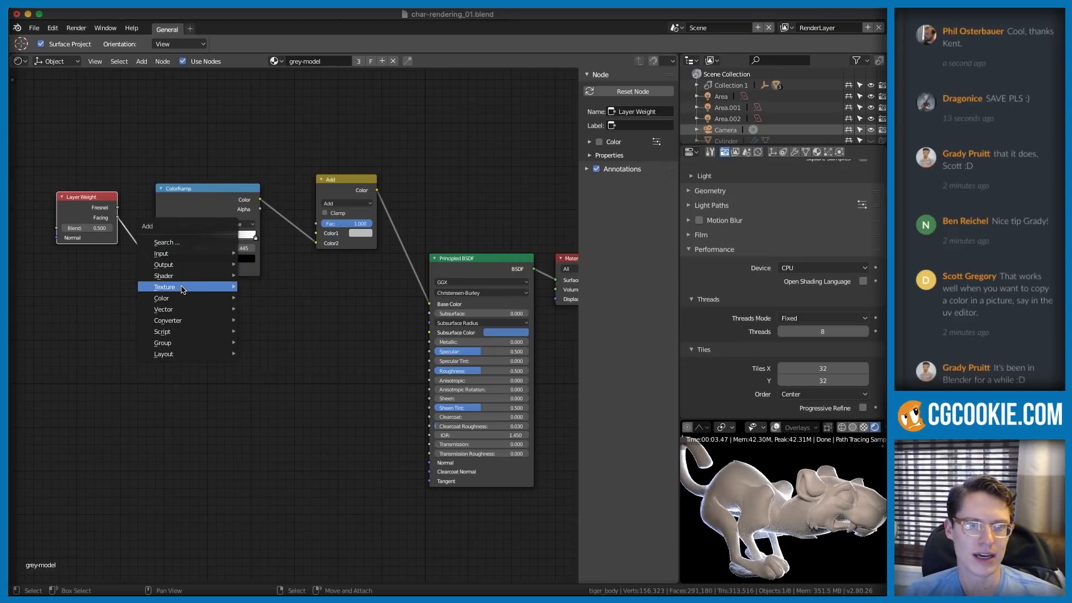
mouse_move(175, 286)
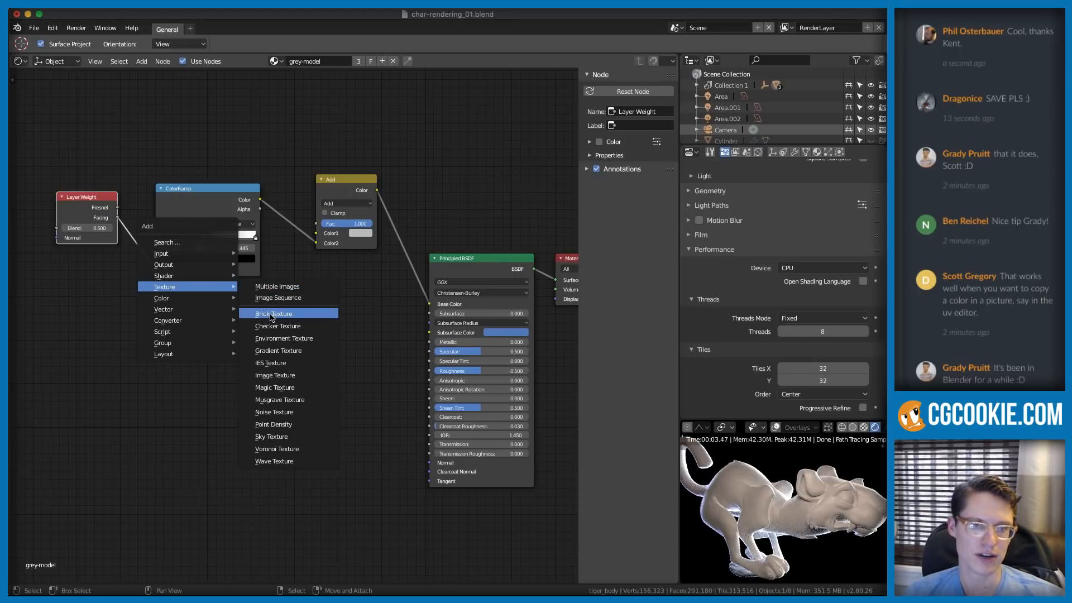
click(283, 412)
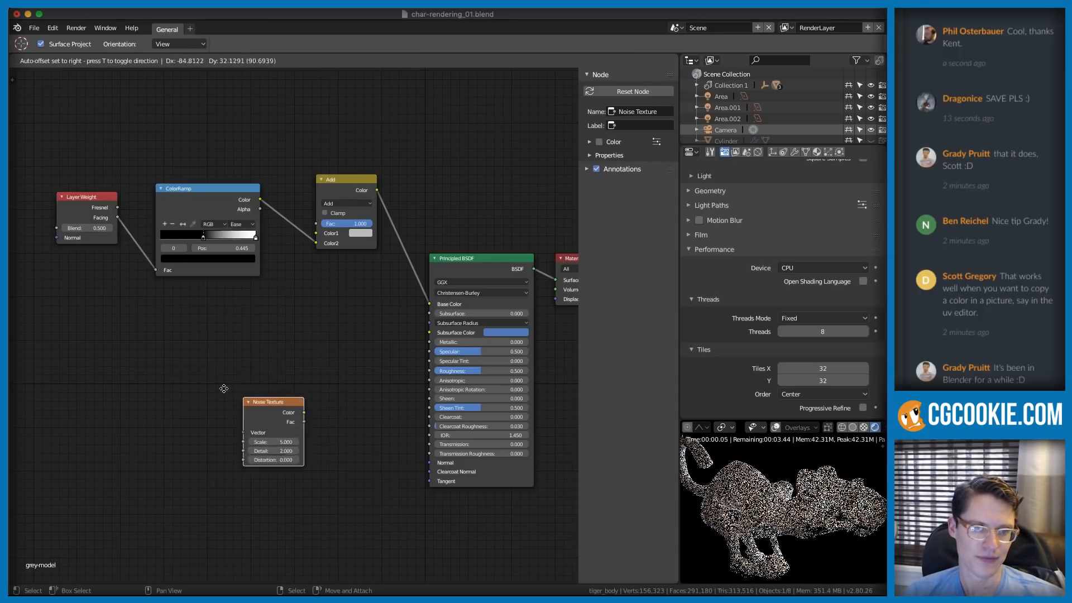
click(155, 352)
- Preview the Noise Texture on the model through an emission viewer, first its Color output and finally its Fac output
middle_drag(183, 328, 201, 322)
ctrl+shift+click(211, 359)
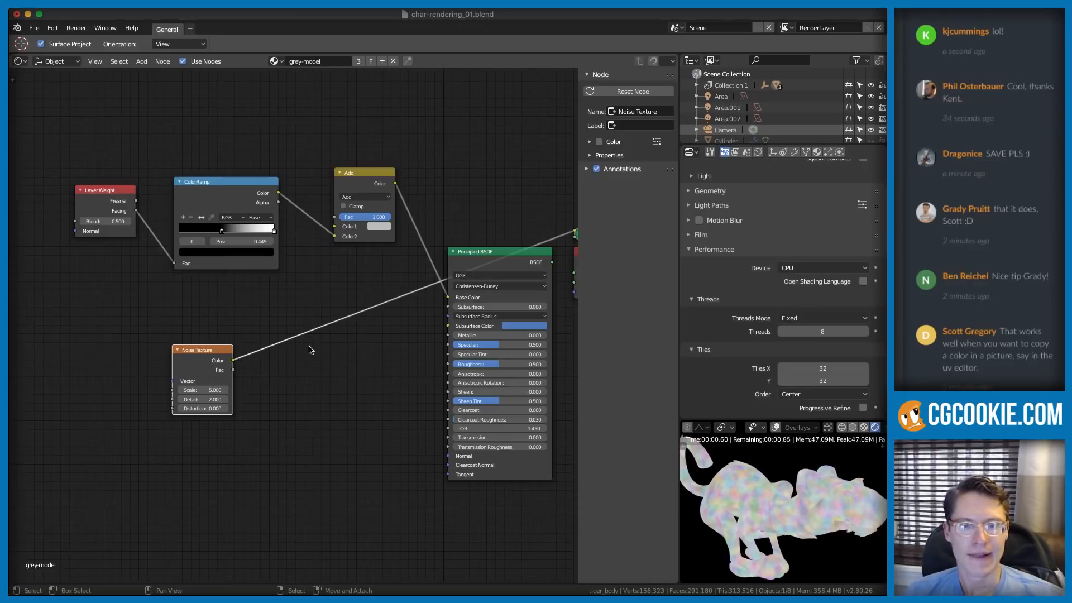
middle_drag(311, 396, 244, 389)
scroll(242, 371, up, 1)
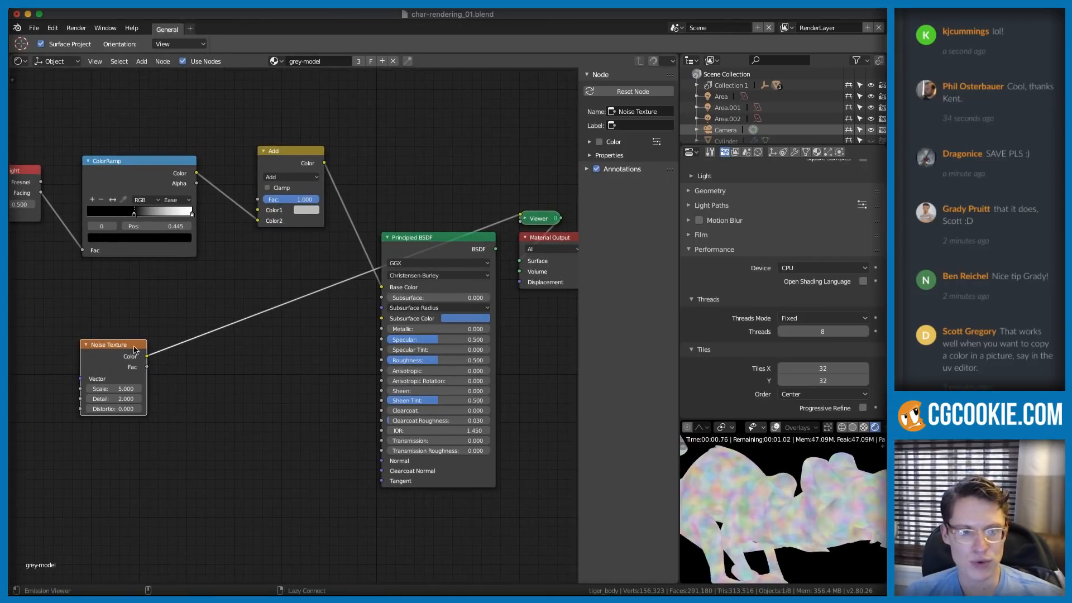
ctrl+shift+click(113, 349)
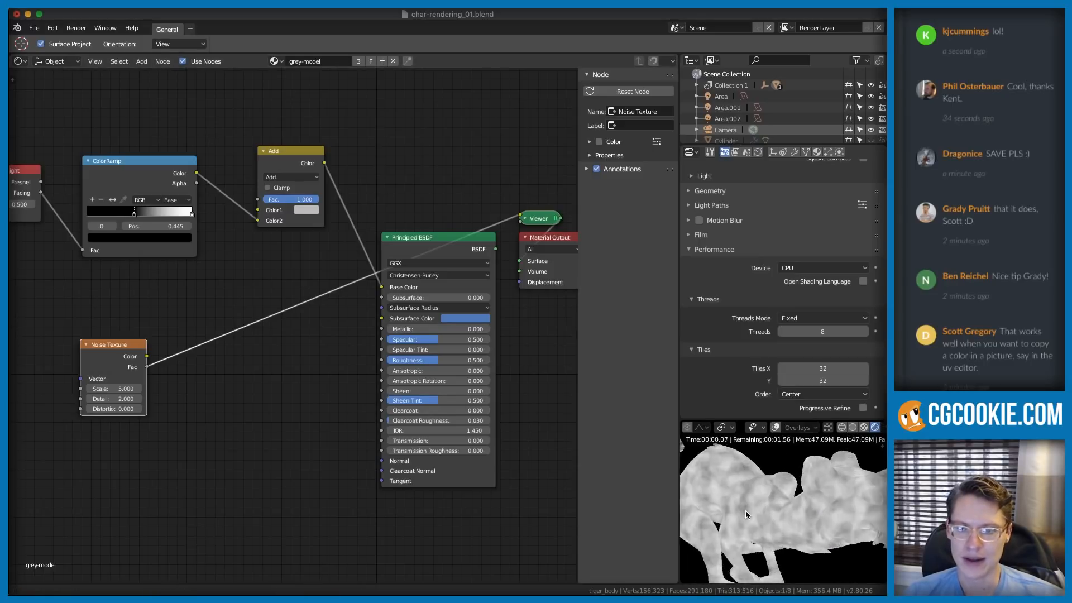
- Set the Noise Texture's Detail to 10
scroll(185, 351, up, 2)
middle_drag(186, 352, 235, 358)
scroll(151, 407, up, 8)
middle_drag(151, 410, 192, 390)
click(204, 420)
text(10)
key(Return)
- Set the Noise Texture's Detail back to 2 to compare the pattern in the rendered preview
scroll(762, 491, up, 6)
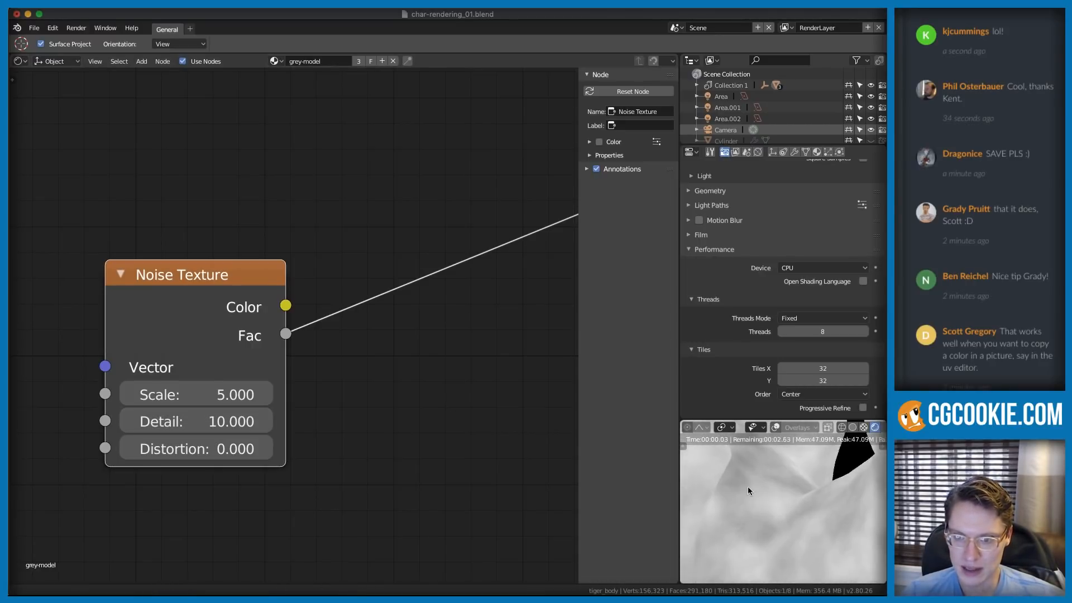
click(184, 420)
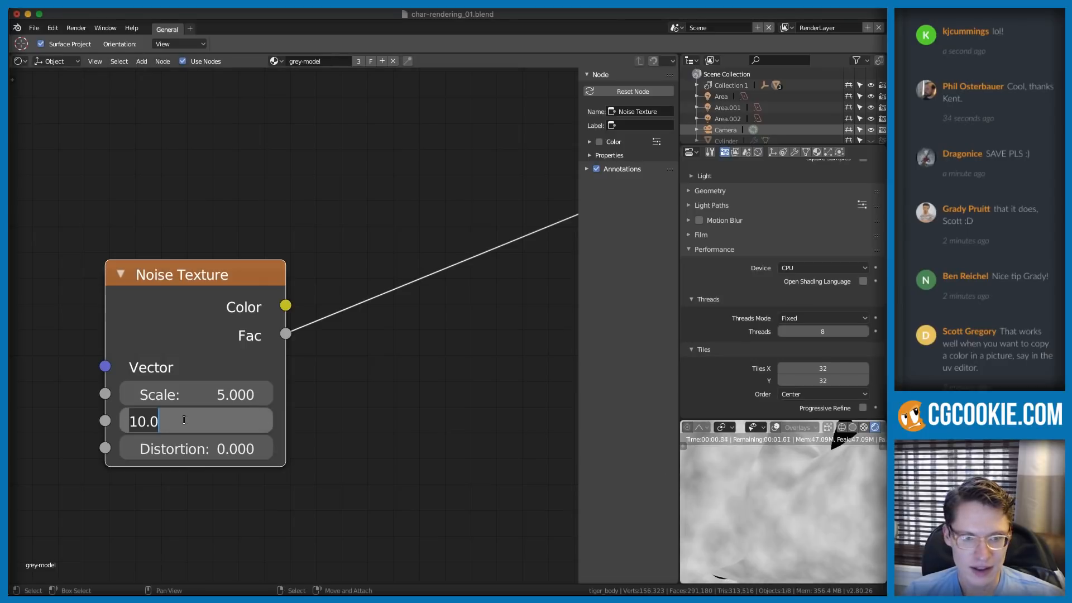
text(2)
key(Return)
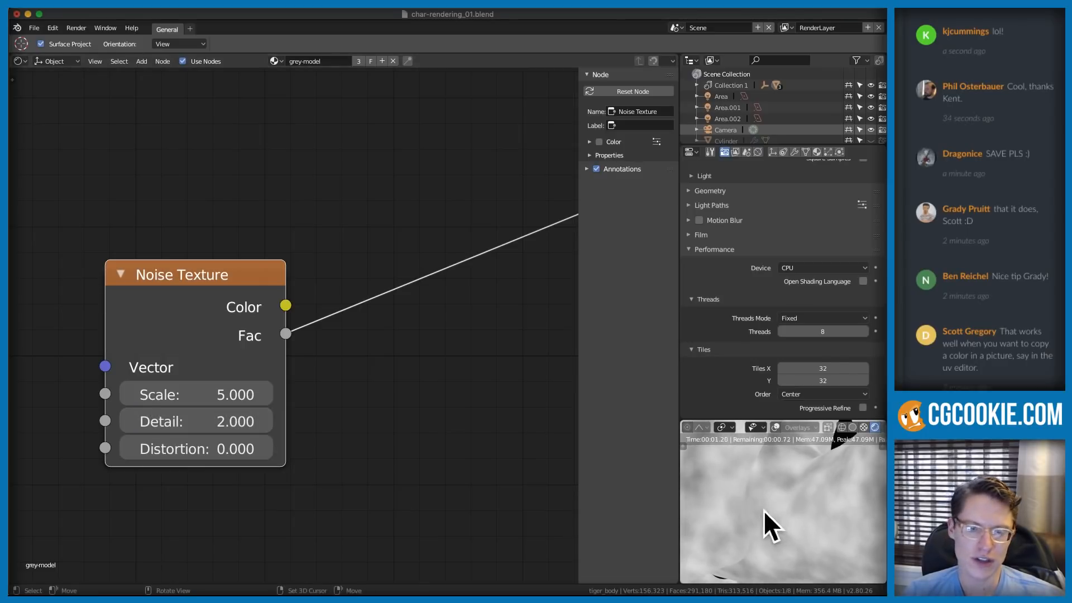
- Set the Noise Texture's Detail to 50
click(174, 419)
text(50)
key(Return)
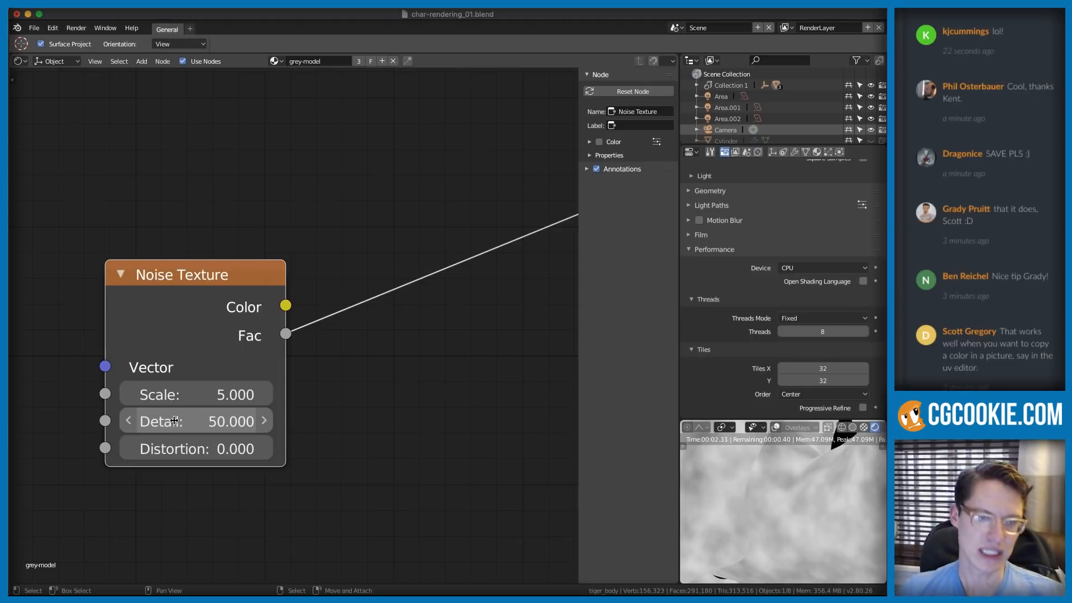
- Set the Noise Texture's Scale to 2 for a broader pattern on the model
ctrl+middle_drag(806, 517, 812, 494)
middle_drag(372, 390, 357, 397)
ctrl+middle_drag(357, 398, 353, 393)
shift+middle_drag(815, 503, 822, 538)
shift+middle_drag(823, 497, 818, 539)
scroll(815, 550, down, 5)
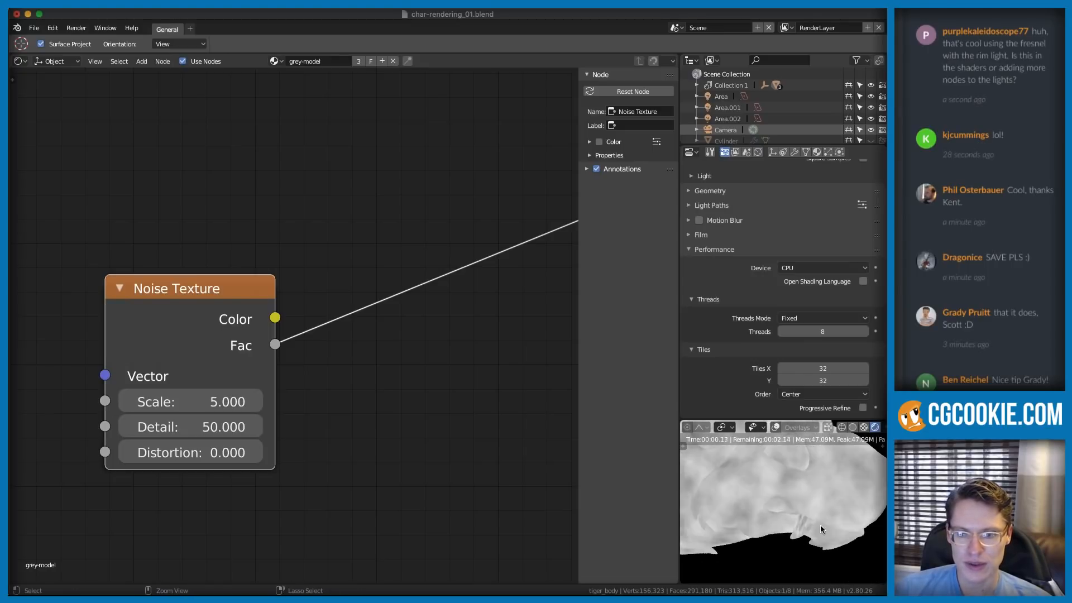
middle_drag(212, 341, 264, 313)
middle_drag(264, 314, 289, 313)
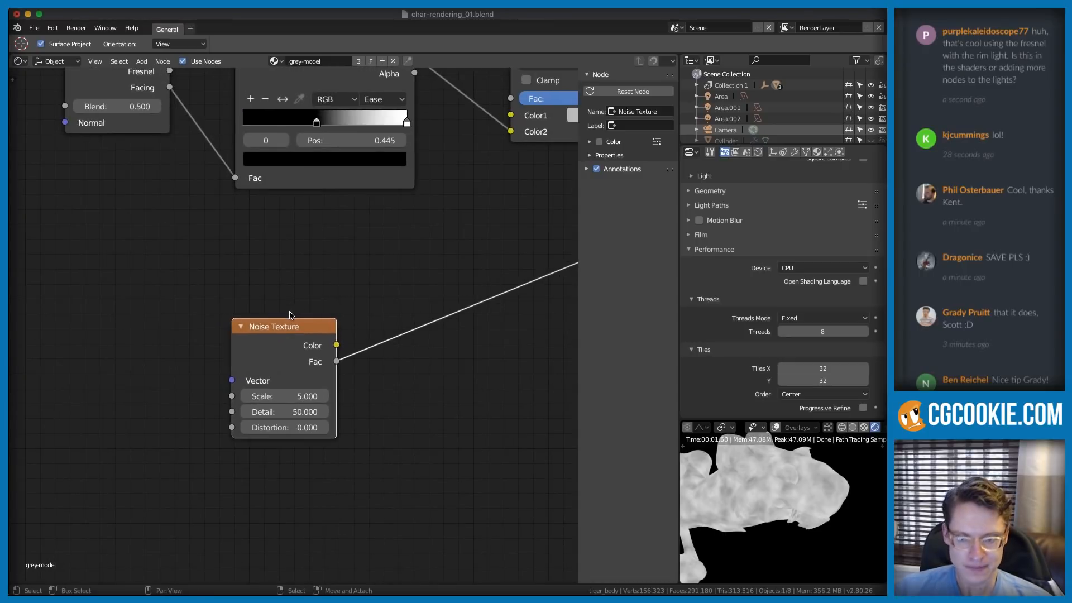
click(285, 392)
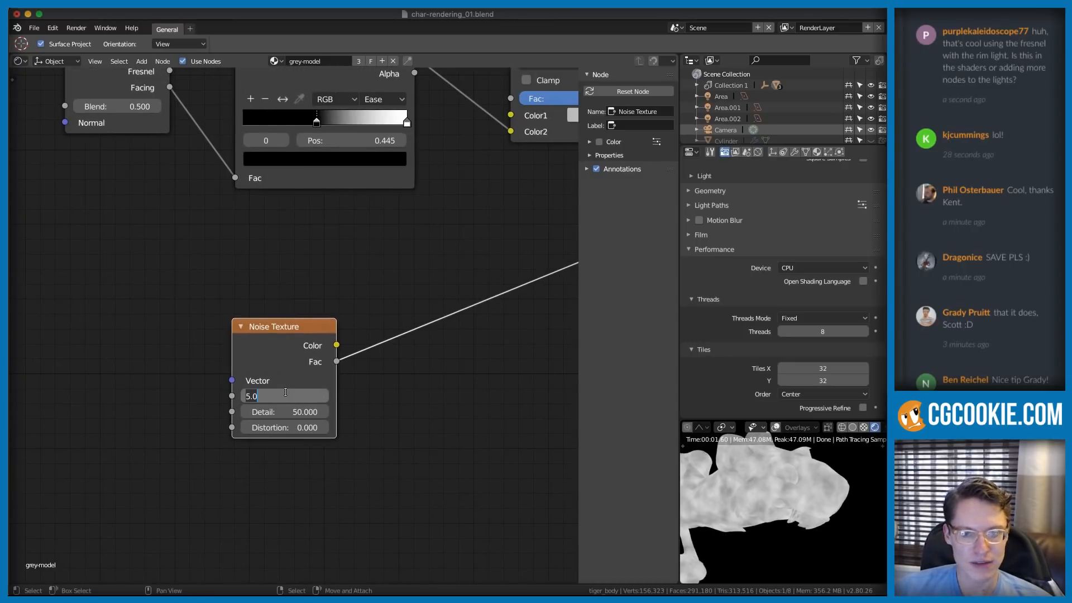
key(Return)
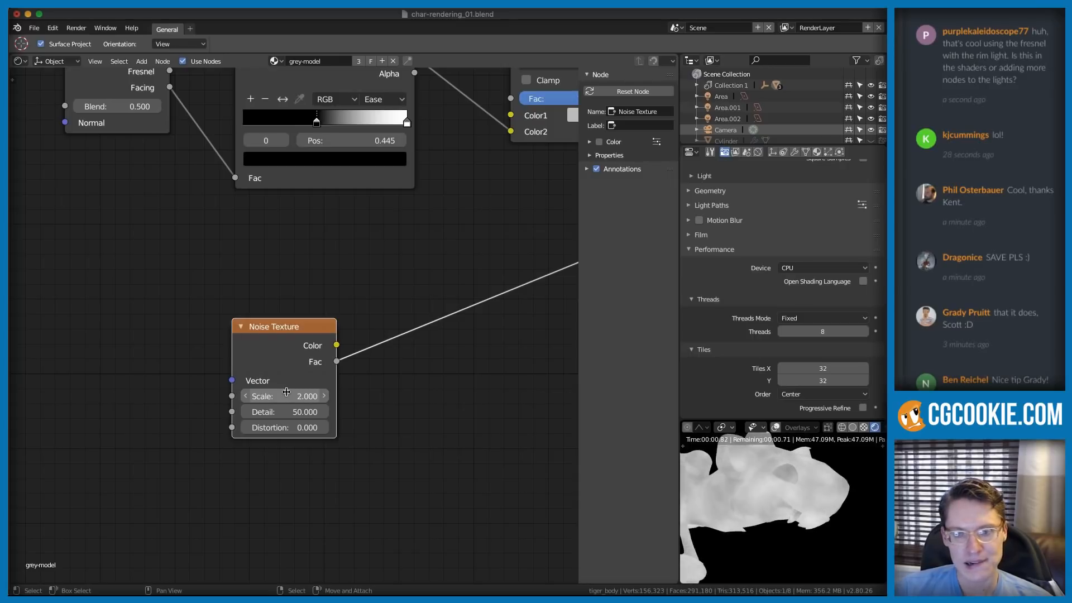
- Insert a ColorRamp node between the Noise Texture's Fac output and the viewer
key(shift+a)
mouse_move(324, 338)
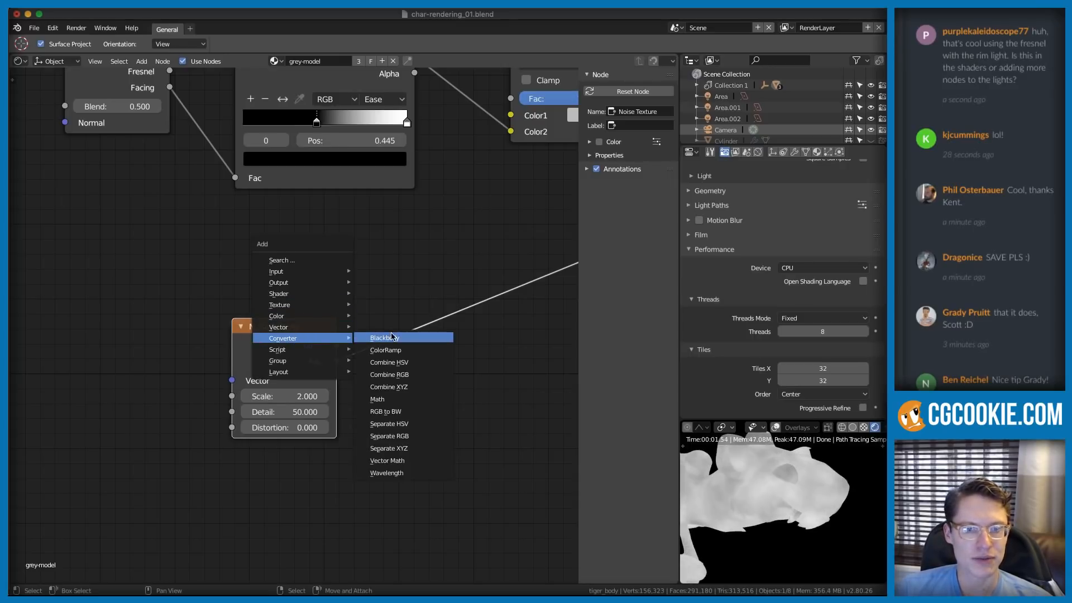
click(389, 350)
click(376, 297)
middle_drag(435, 274, 244, 290)
scroll(292, 341, up, 2)
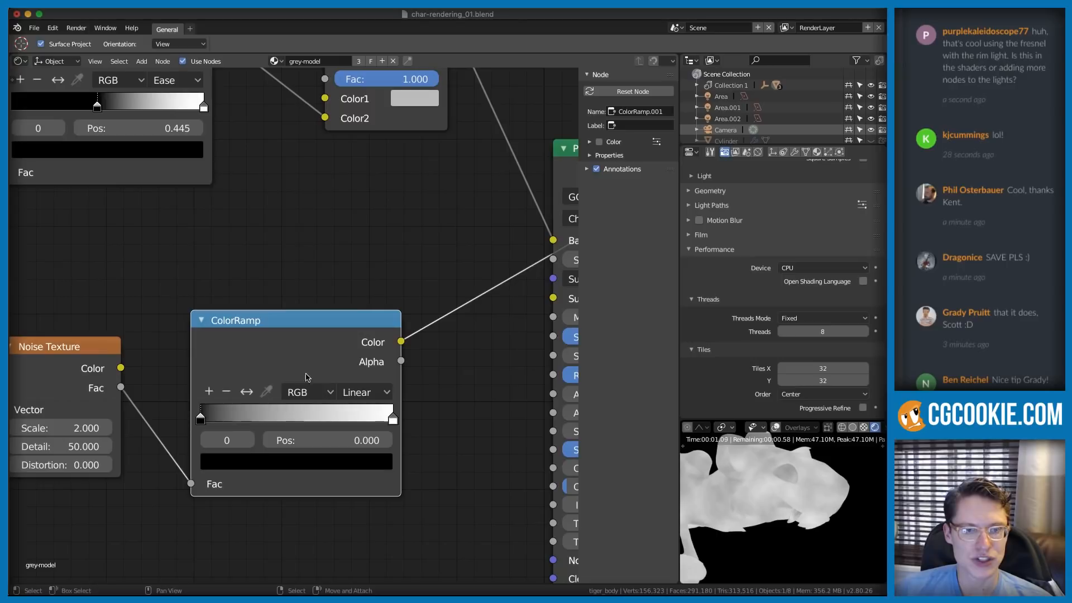
- Set the noise ColorRamp's interpolation to Ease and tighten its black and white stops inward, with the white stop at 0.877
middle_drag(298, 371, 255, 365)
drag(251, 320, 225, 320)
click(312, 392)
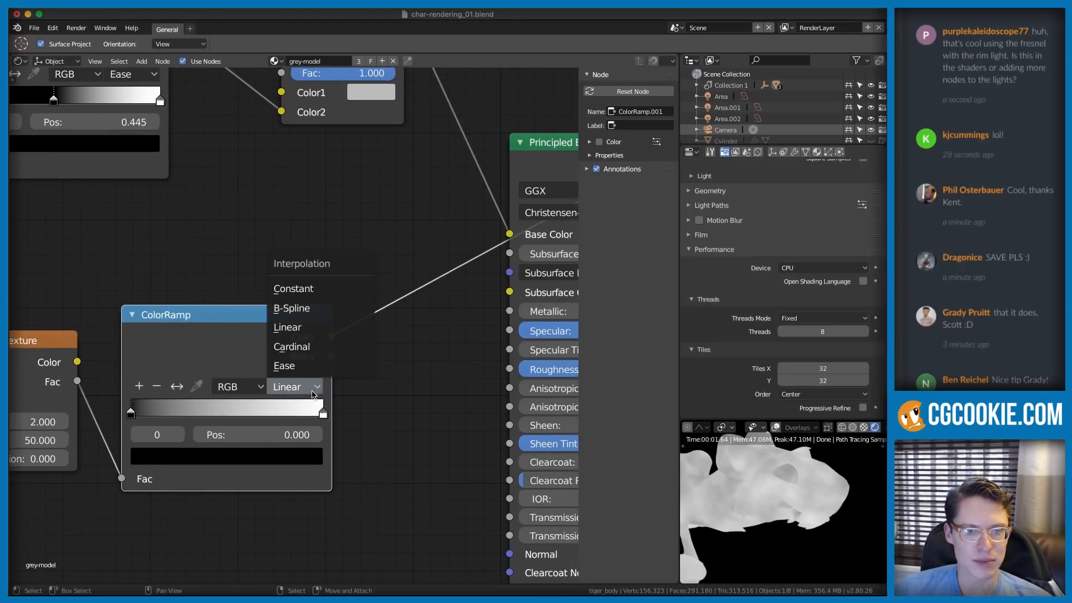
click(296, 386)
click(284, 366)
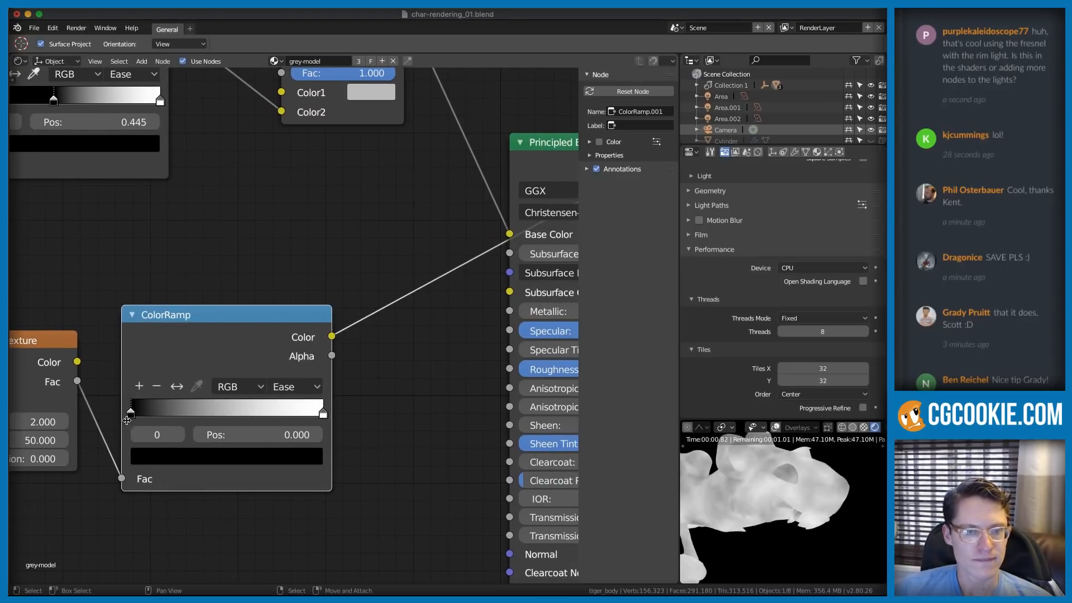
drag(131, 414, 211, 410)
drag(364, 412, 339, 412)
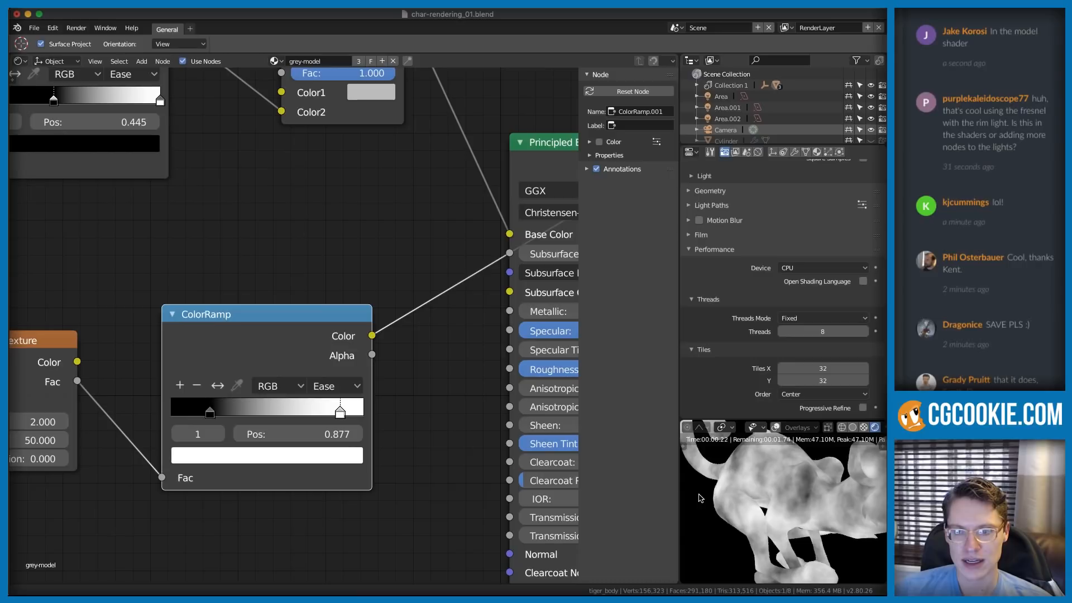
- Add Texture Coordinate and Mapping nodes to the Noise Texture's Vector input and space the new nodes apart
scroll(126, 319, down, 3)
mouse_move(139, 337)
mouse_down()
mouse_move(86, 415)
mouse_move(145, 341)
mouse_up()
middle_drag(113, 351, 221, 342)
scroll(223, 346, down, 1)
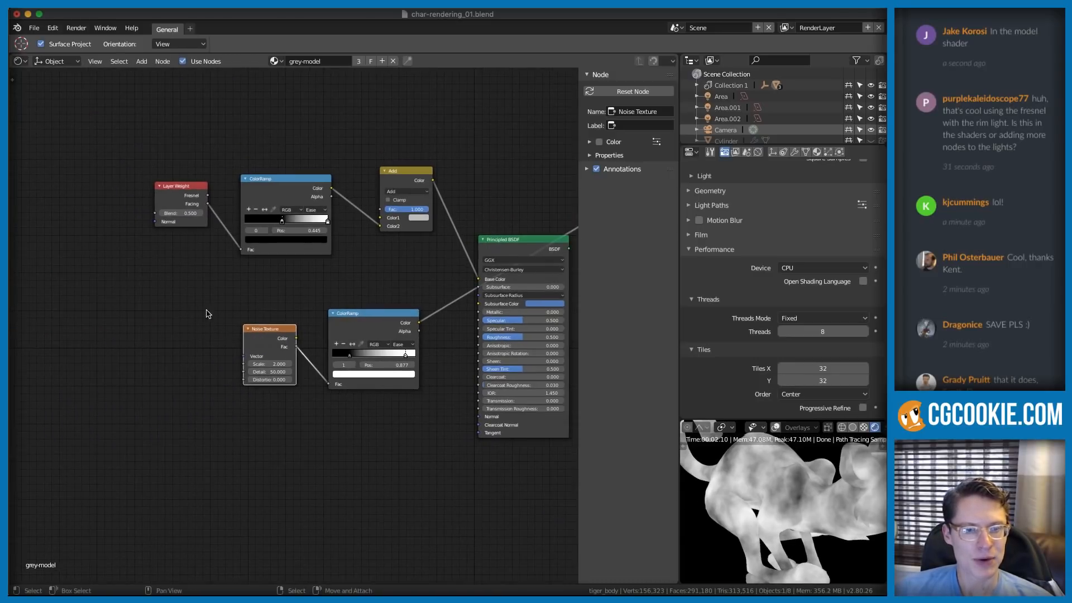
key(ctrl+t)
scroll(99, 342, up, 4)
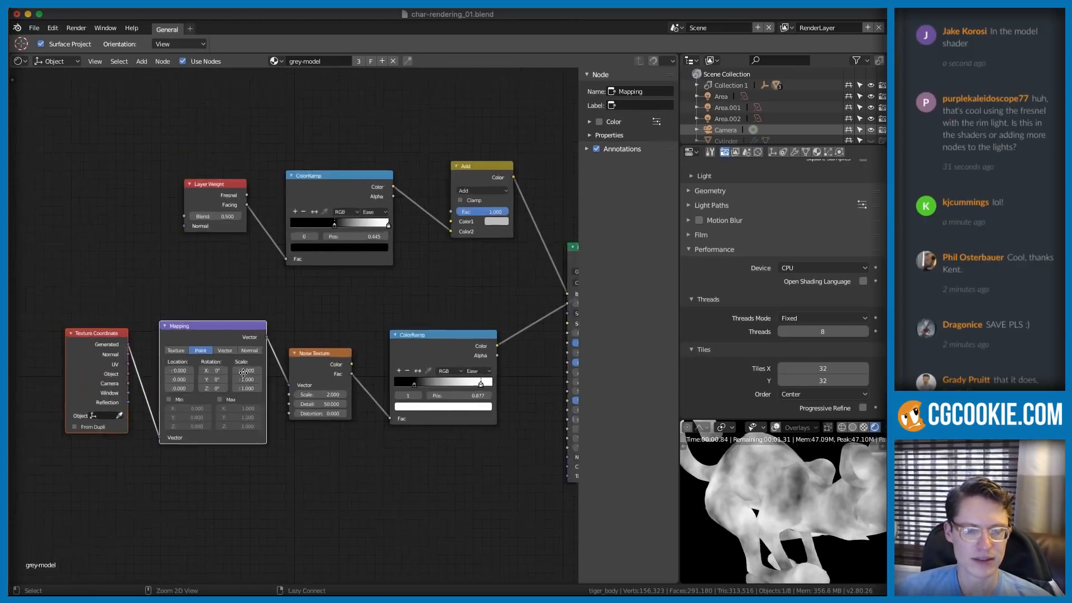
drag(98, 340, 40, 333)
middle_drag(184, 325, 259, 308)
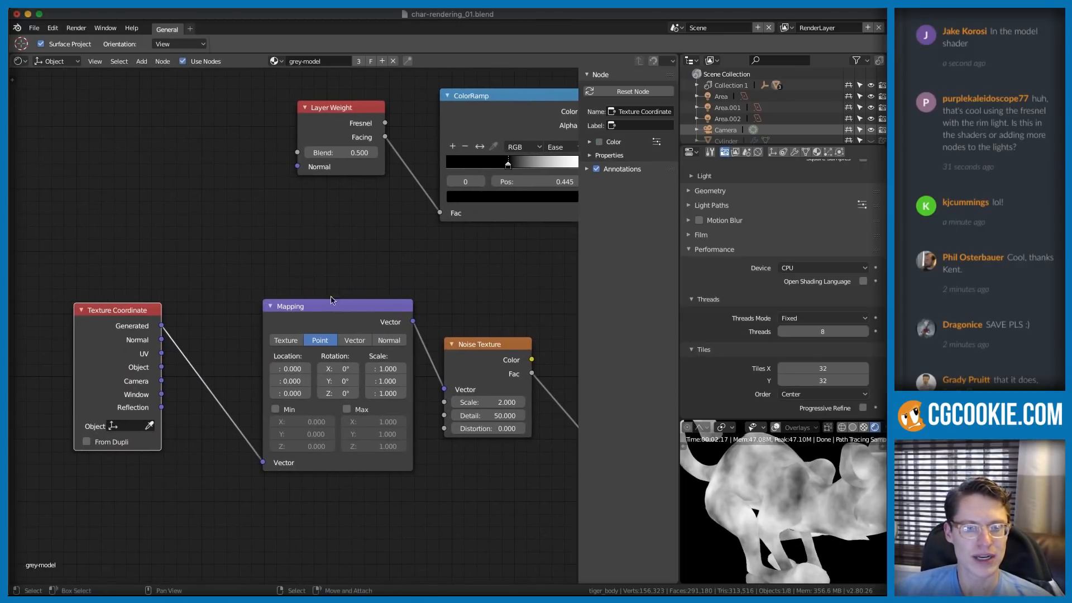
drag(360, 305, 329, 305)
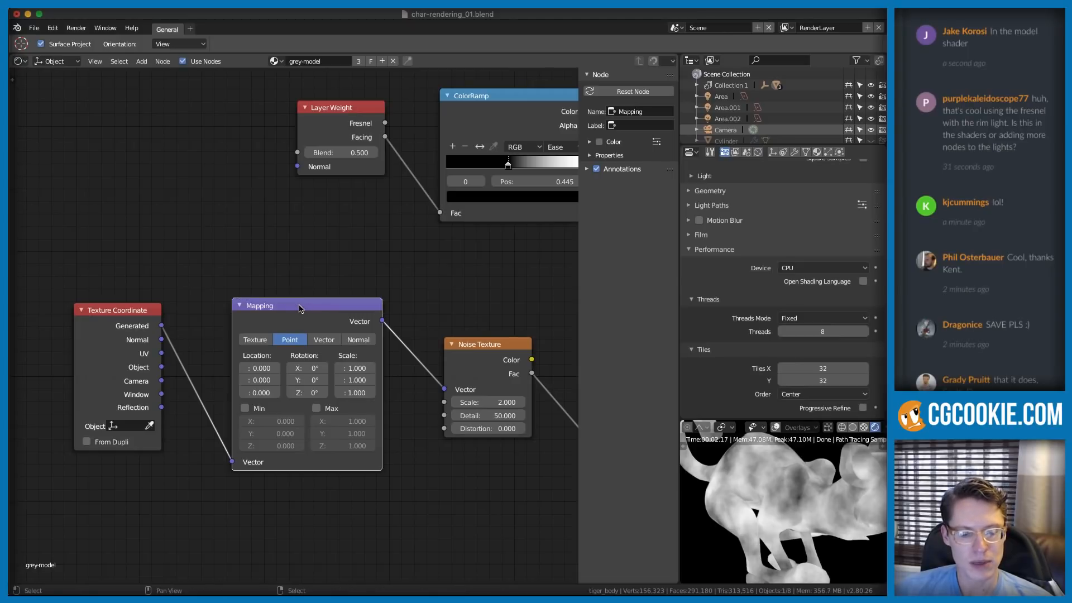
- Switch the Mapping node's type to Vector Curves
key(shift+s)
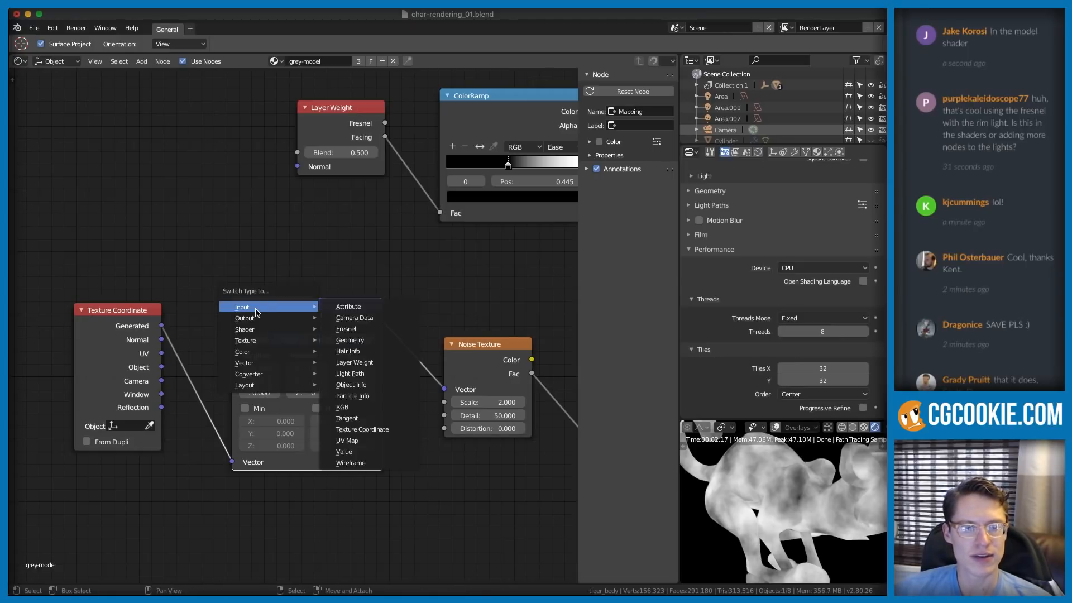
mouse_move(254, 363)
click(360, 407)
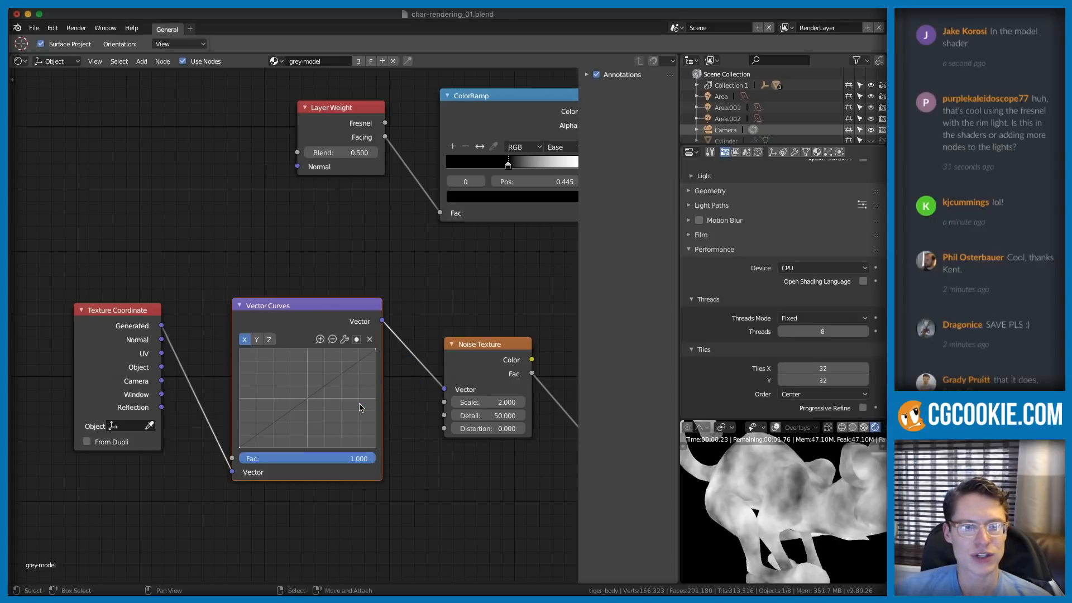
key(shift+a)
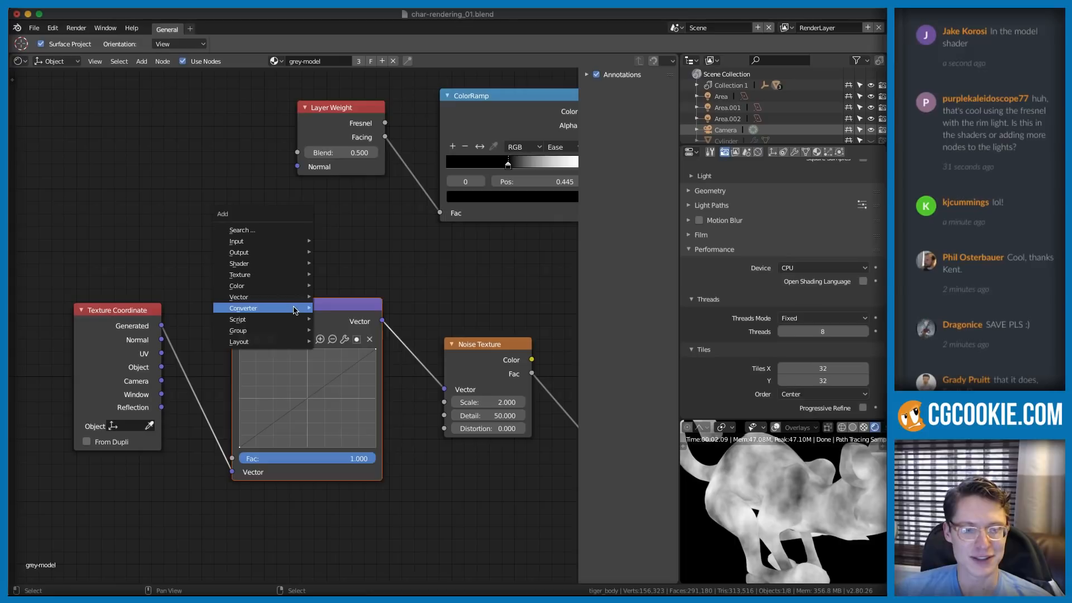
mouse_move(276, 299)
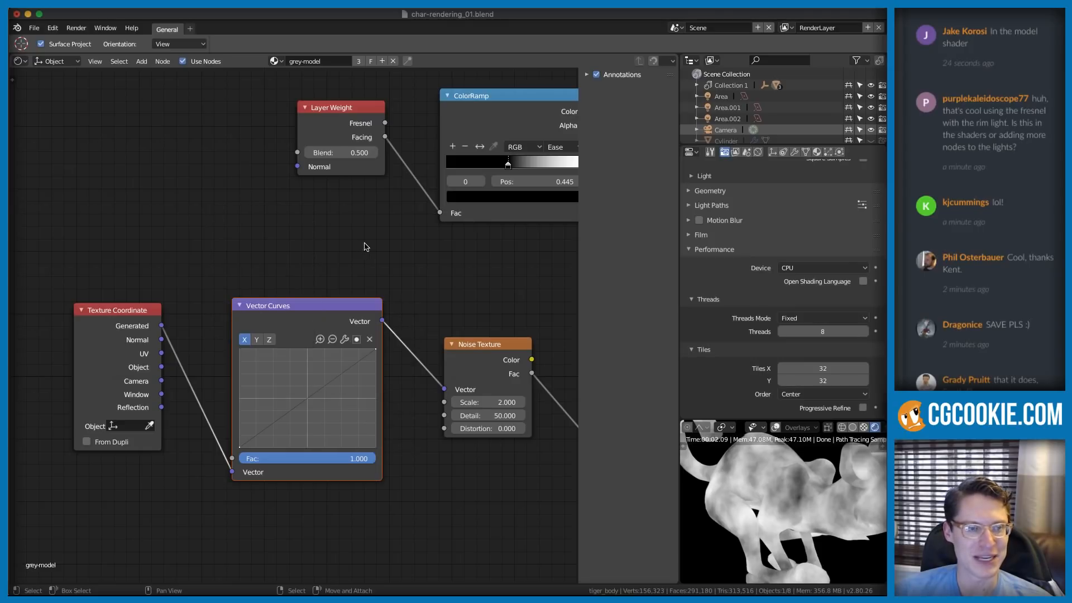
click(1012, 50)
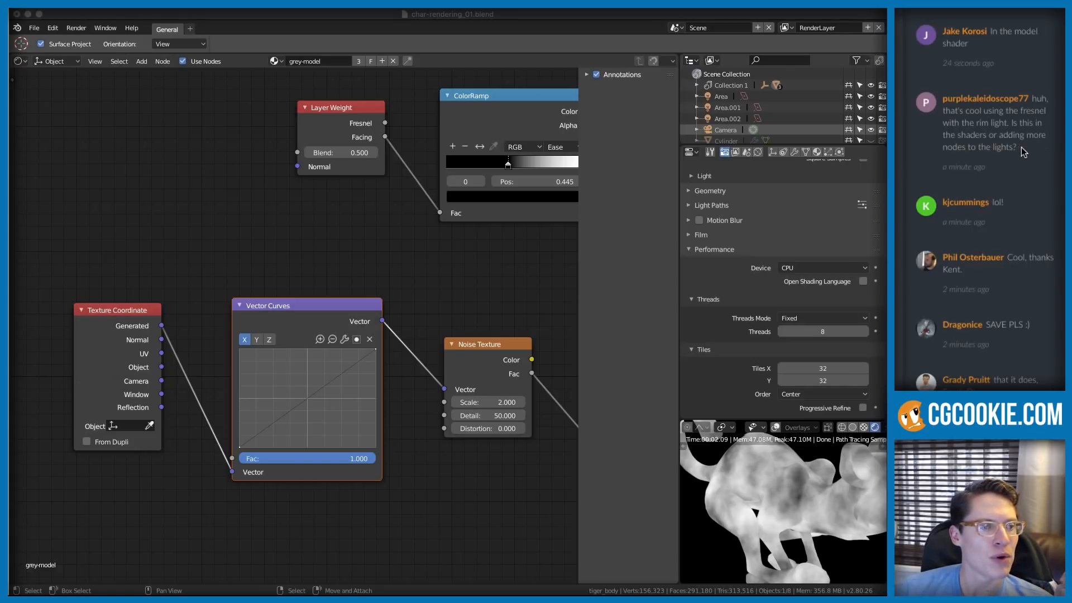
click(263, 228)
scroll(393, 283, down, 1)
middle_drag(410, 236, 363, 243)
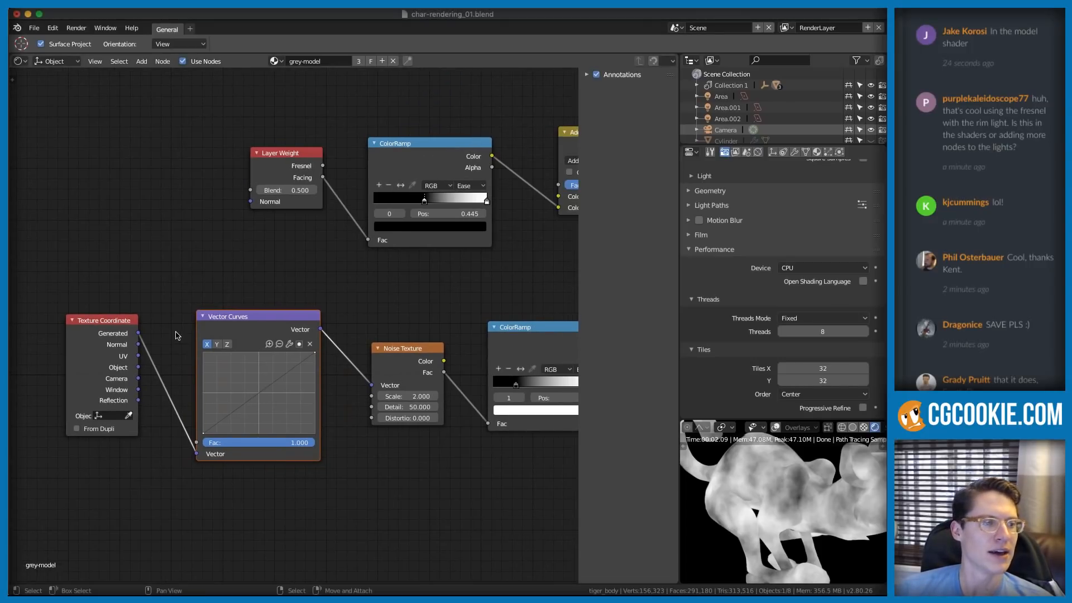
scroll(288, 329, down, 1)
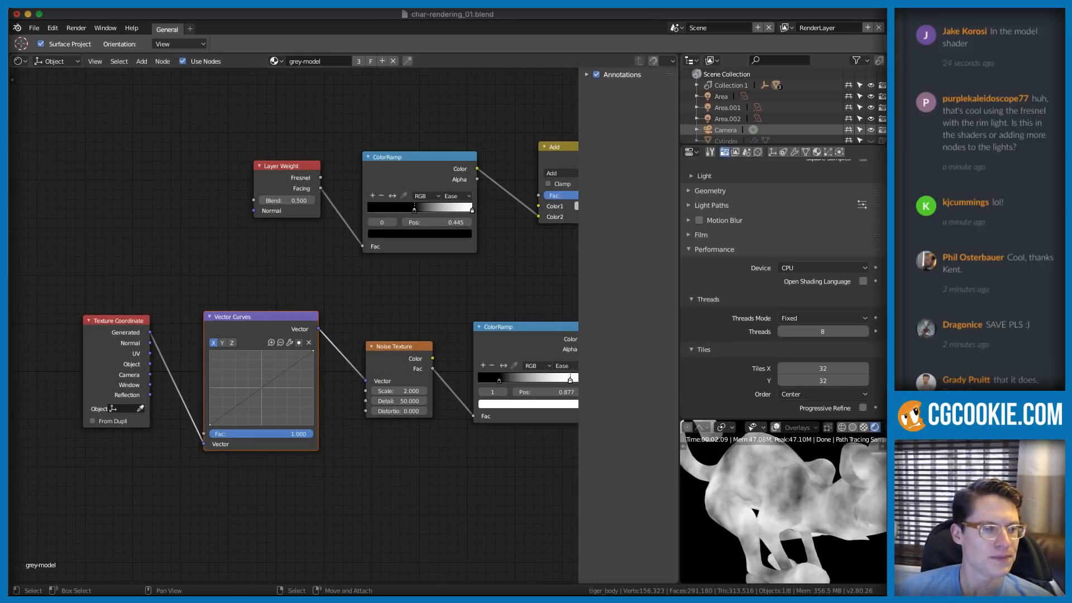
- Bend the Vector Curves node's X curve upward with a point at X -0.14545, Y 0.2125
middle_drag(281, 353, 315, 342)
middle_drag(395, 270, 342, 237)
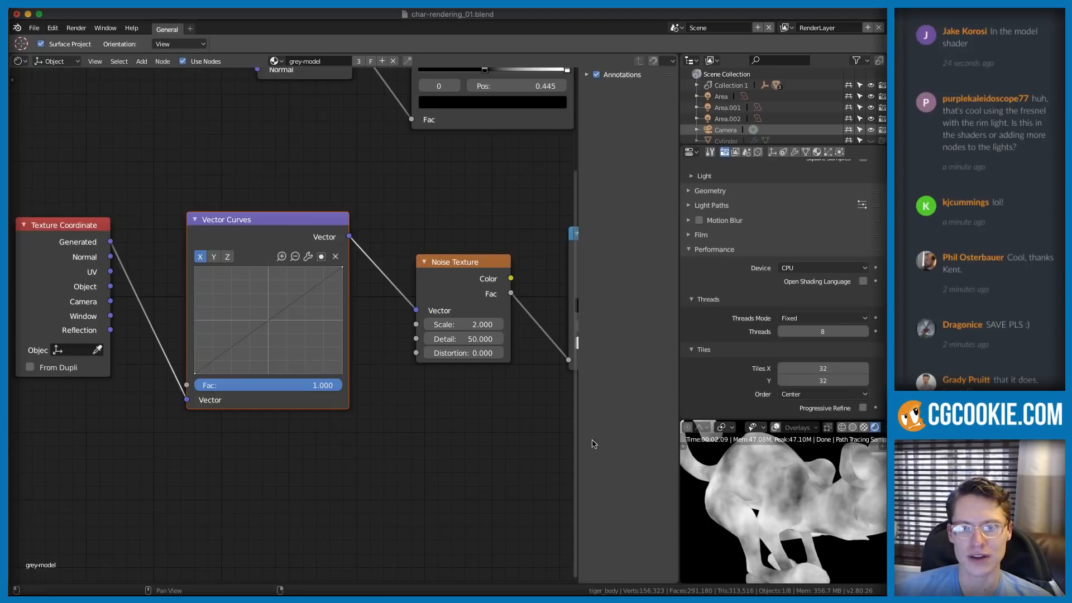
click(201, 256)
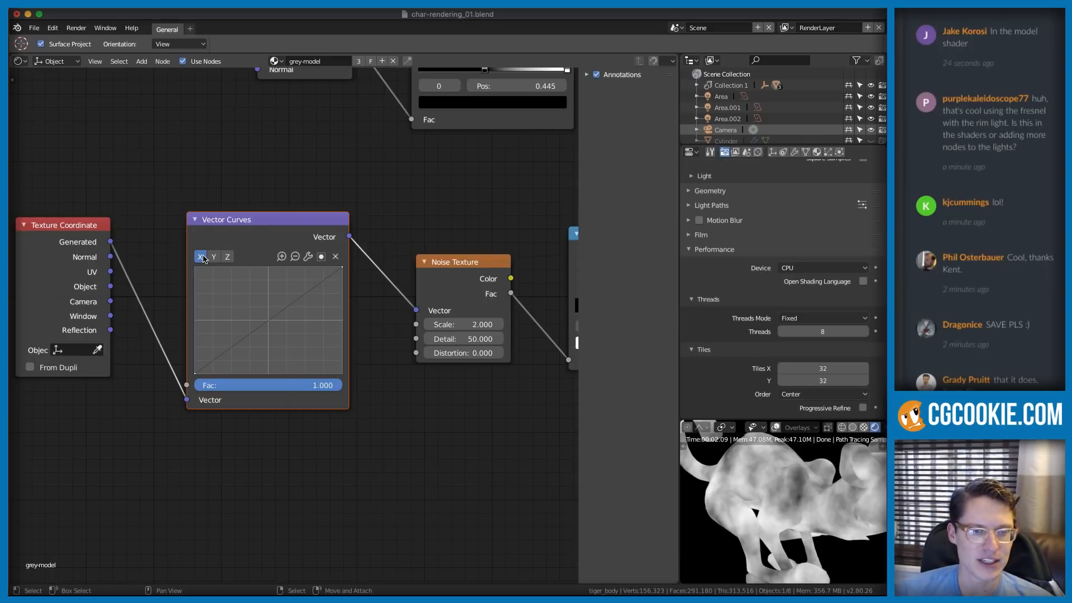
drag(267, 327, 257, 308)
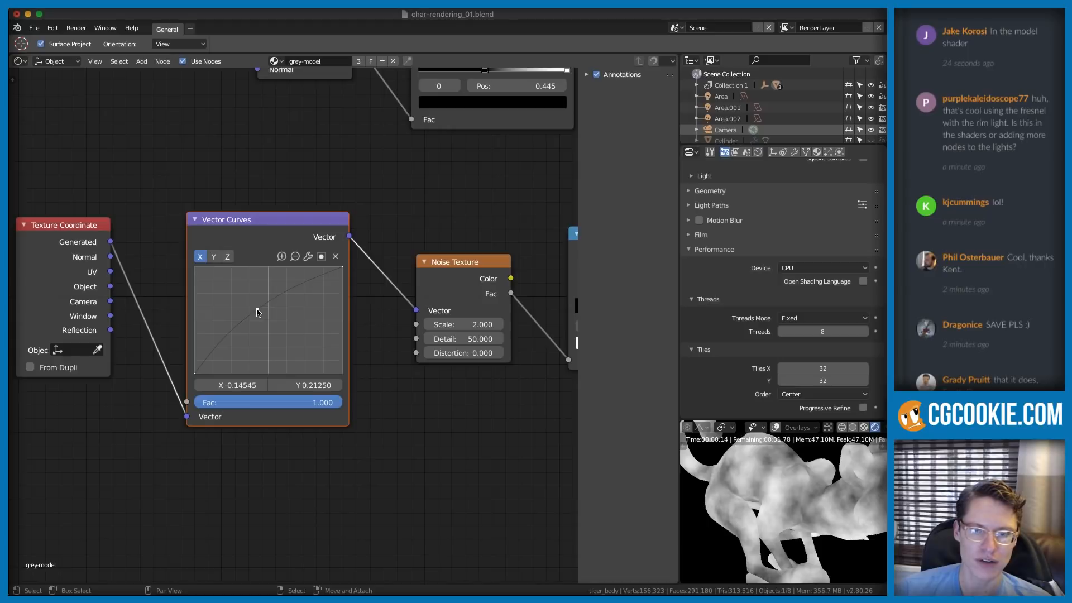
scroll(808, 511, up, 5)
scroll(809, 510, down, 5)
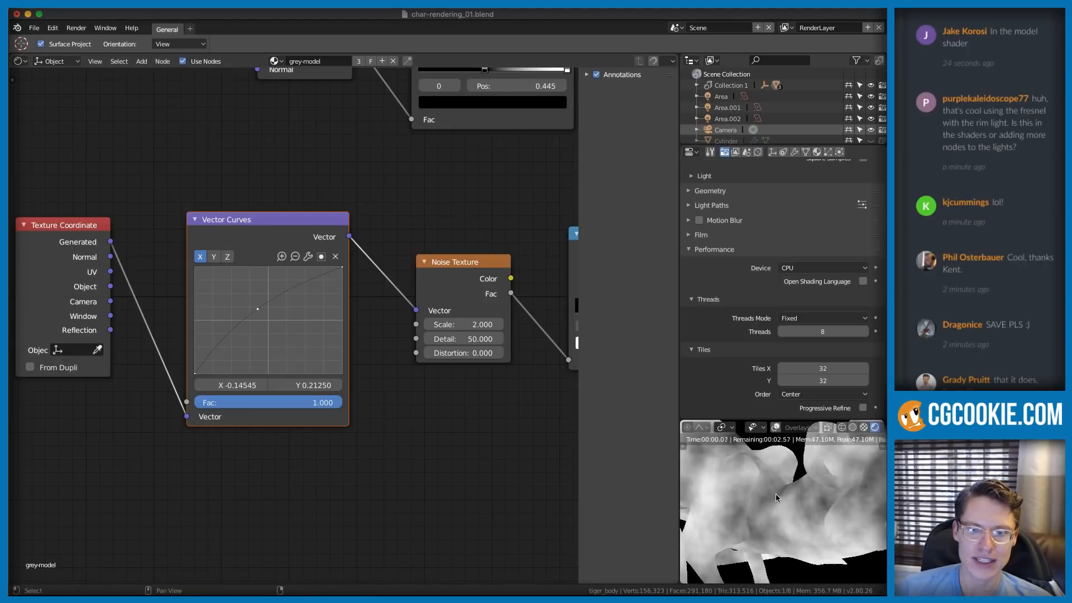
- Bend the Y and Z curves slightly upward, placing the Z curve's point at X -0.07273, Y 0.05
click(215, 258)
drag(268, 326, 263, 321)
click(228, 257)
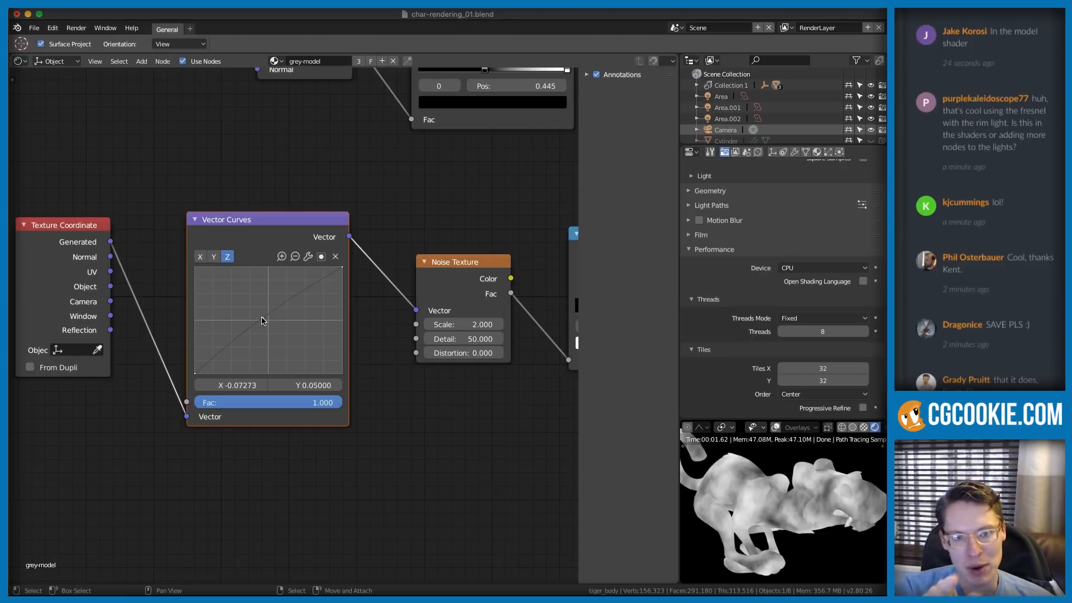
- Duplicate the Noise Texture node and place the copy below the Texture Coordinate node
click(462, 265)
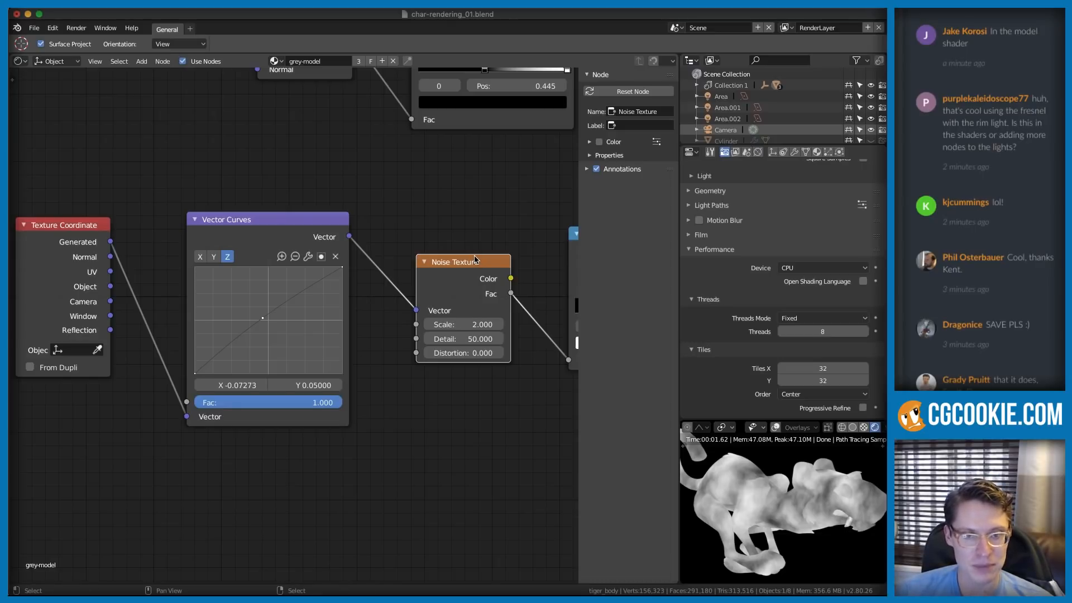
key(shift+d)
click(64, 428)
middle_drag(64, 429, 290, 427)
scroll(290, 430, up, 2)
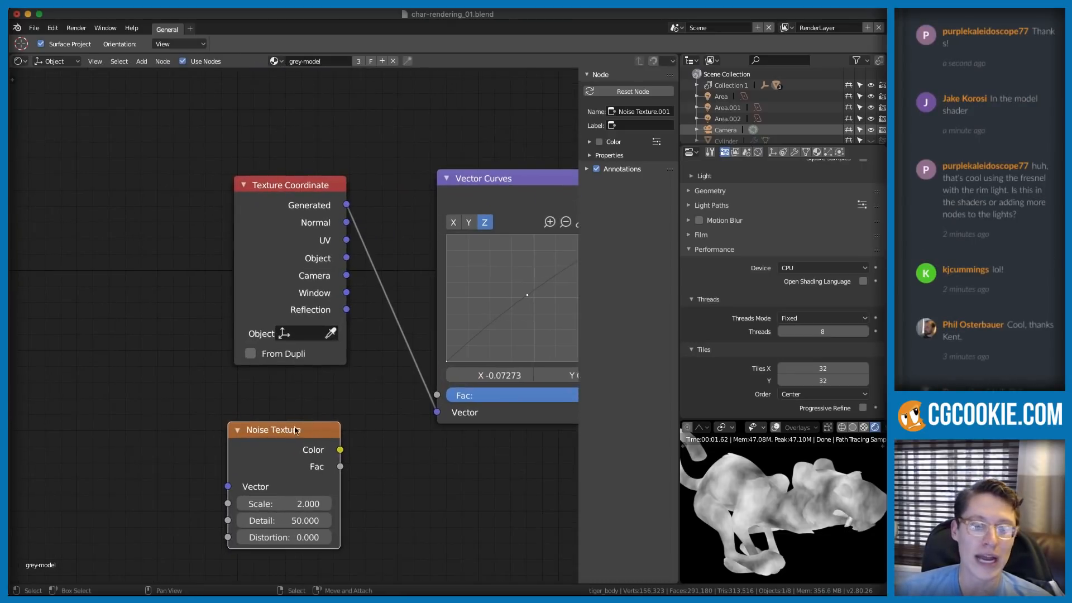
drag(290, 430, 241, 433)
scroll(291, 404, up, 1)
middle_drag(291, 403, 208, 391)
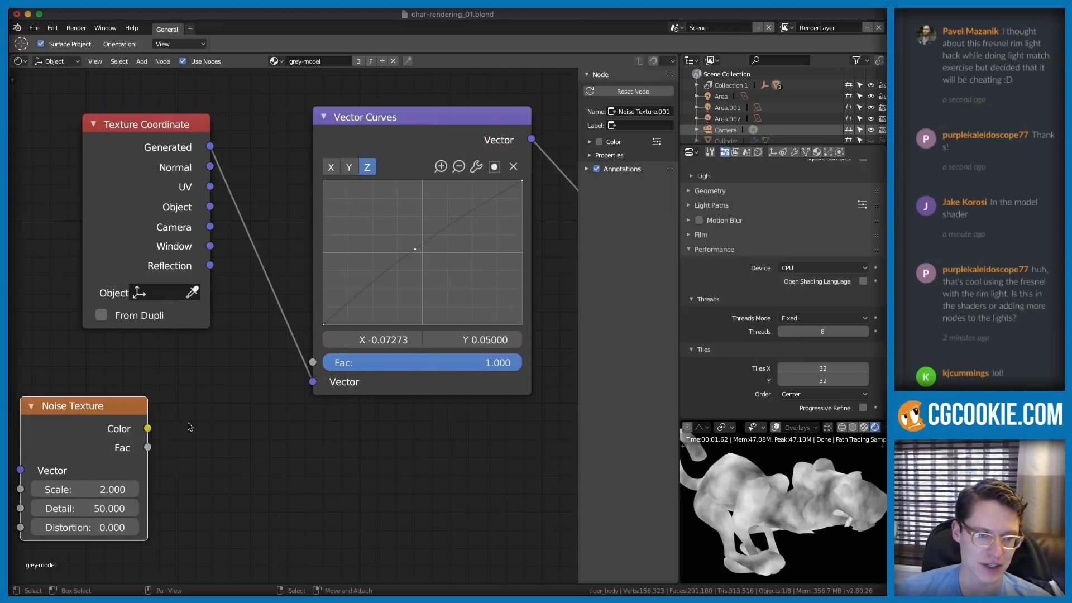
- Connect the duplicated Noise Texture's Color output to the Vector Curves' Fac input and set its Scale to 5
drag(147, 428, 313, 362)
scroll(759, 484, up, 5)
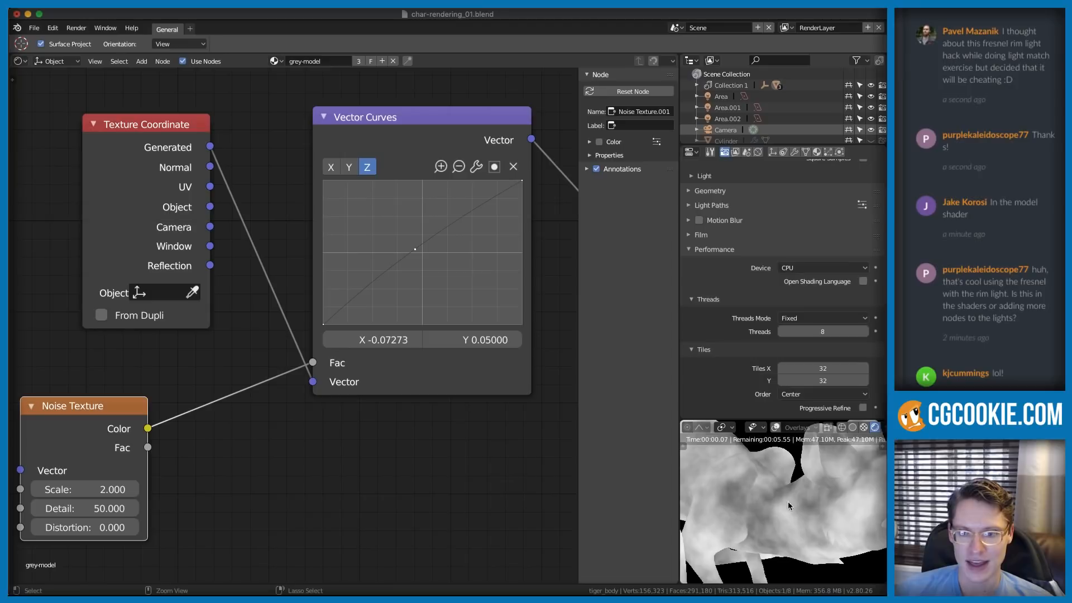
middle_drag(87, 486, 129, 473)
click(128, 476)
text(5)
key(Return)
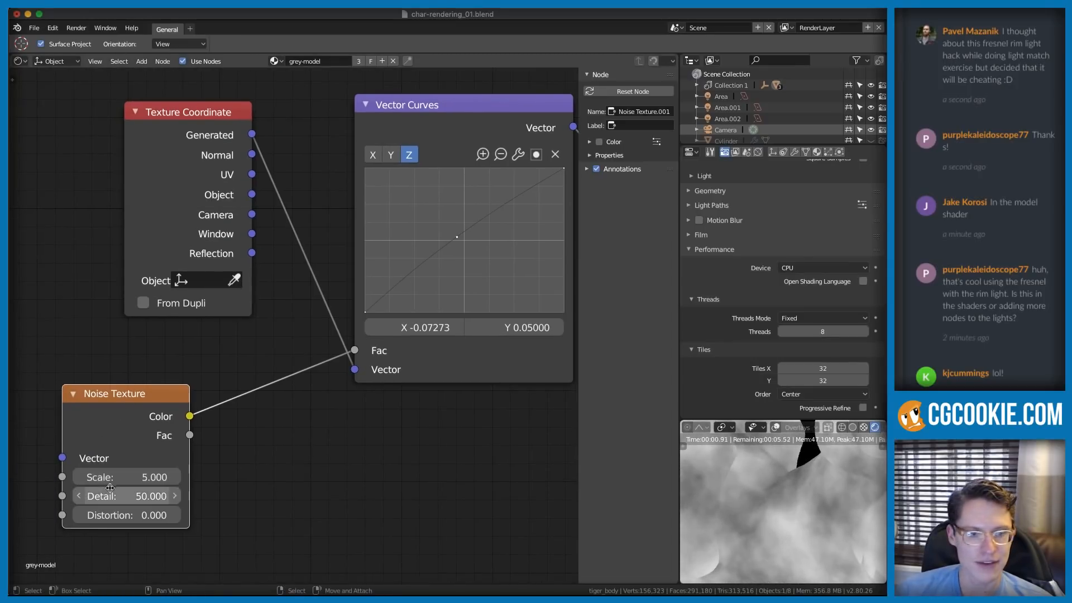
- Move the X curve's point to X -0.27273, Y 0.35 and examine the distorted noise on the model up close
drag(456, 240, 437, 215)
click(373, 155)
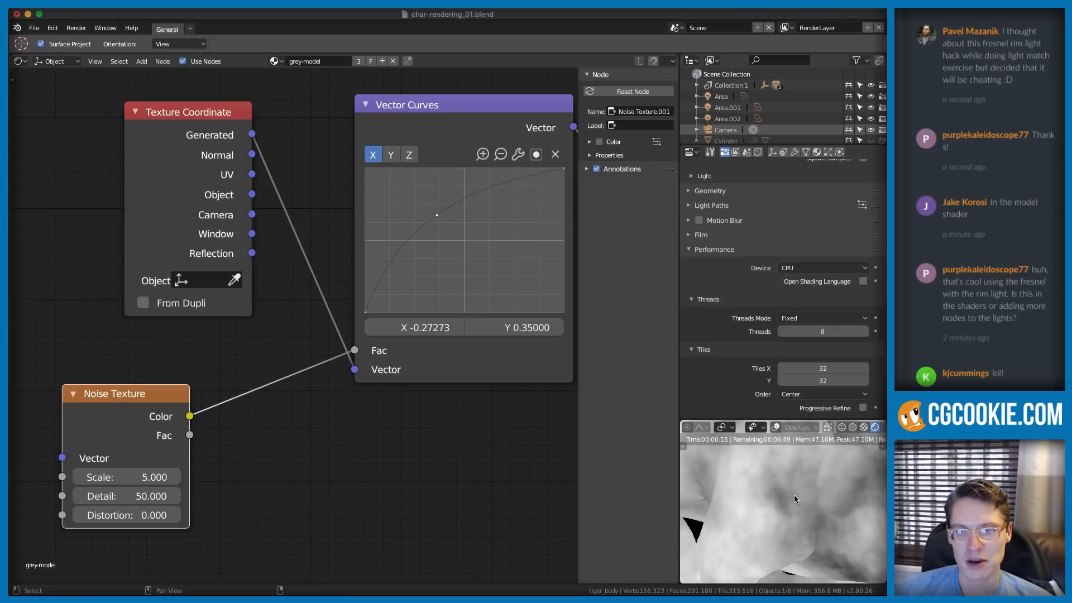
scroll(795, 476, down, 3)
scroll(789, 489, up, 5)
middle_drag(834, 513, 825, 473)
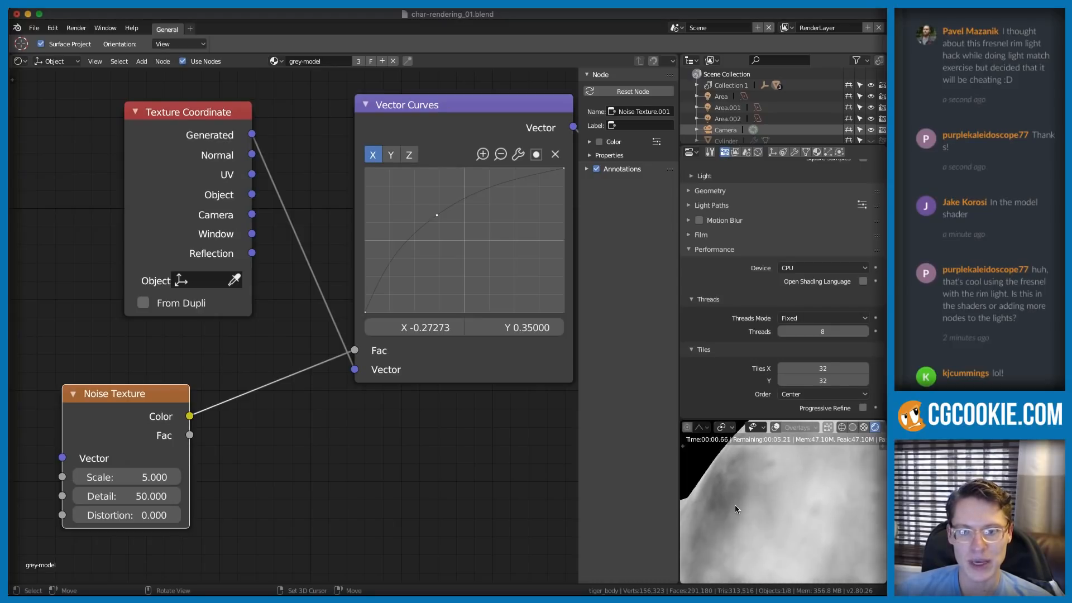
shift+middle_drag(832, 551, 827, 537)
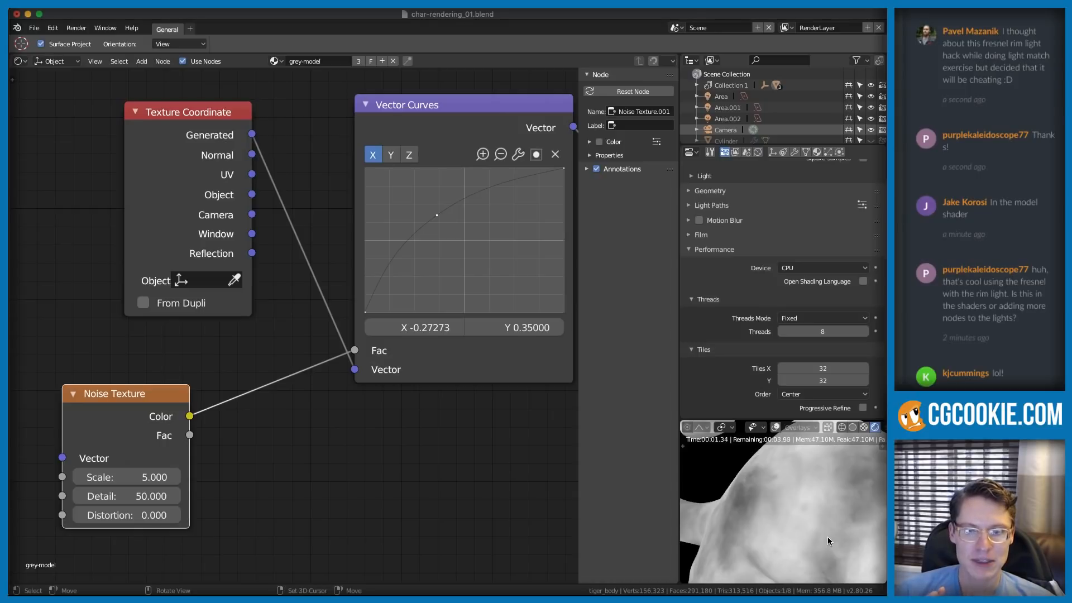
- Cut the link from Vector Curves to the original Noise Texture to compare the undistorted pattern, and reconnect it
middle_drag(475, 302, 103, 353)
ctrl+drag(264, 191, 253, 269)
middle_drag(835, 500, 798, 490)
scroll(789, 509, up, 3)
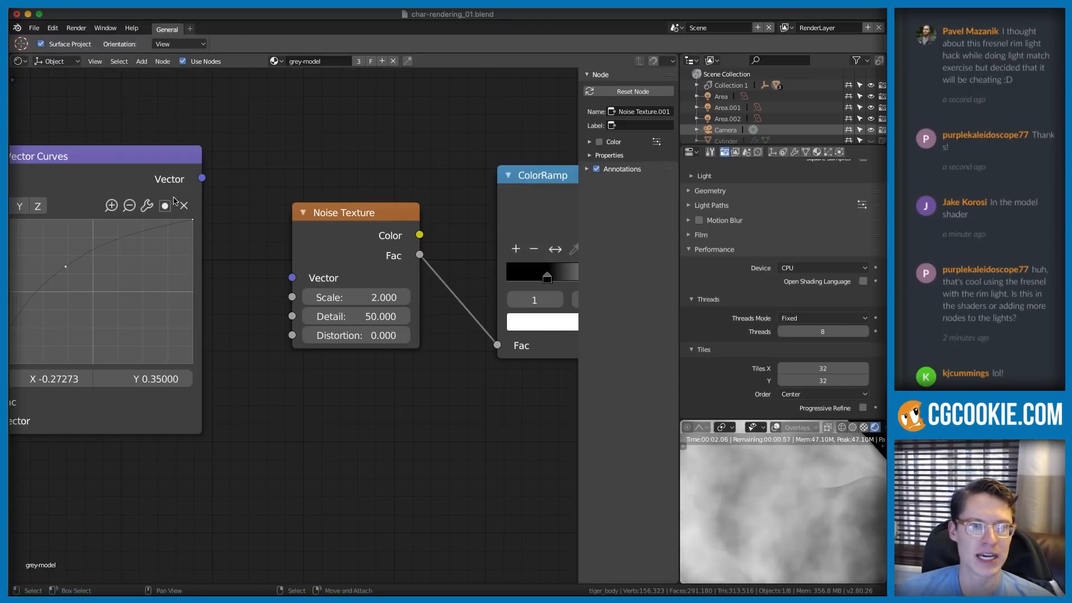
drag(202, 178, 292, 278)
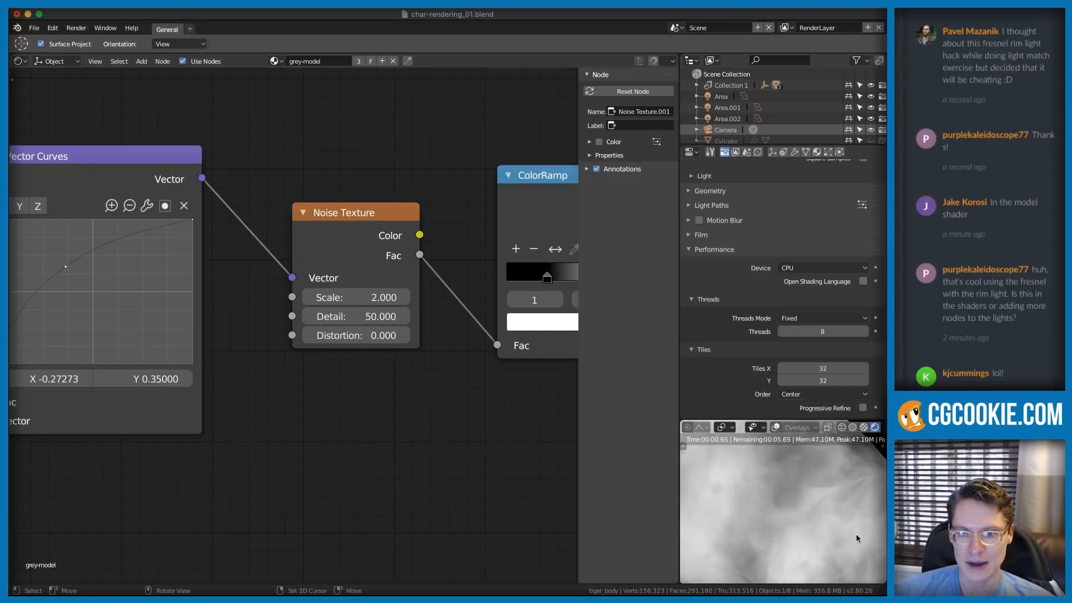
shift+middle_drag(759, 515, 798, 552)
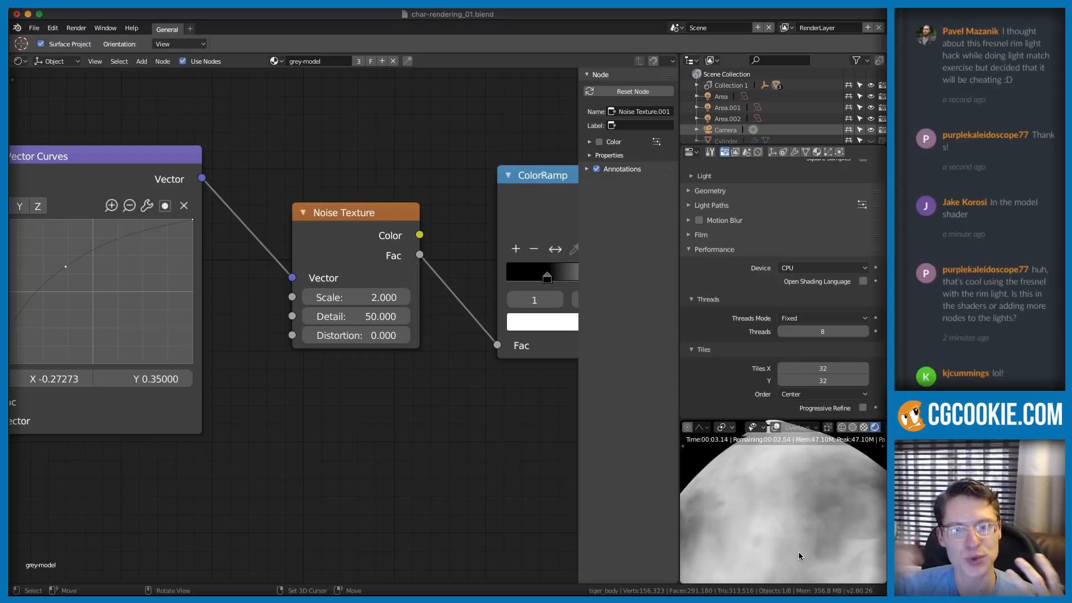
- Bend the X curve downward with its point at X 0.22727, Y -0.3625 and examine the pattern on the model
middle_drag(72, 271, 160, 269)
drag(160, 268, 203, 316)
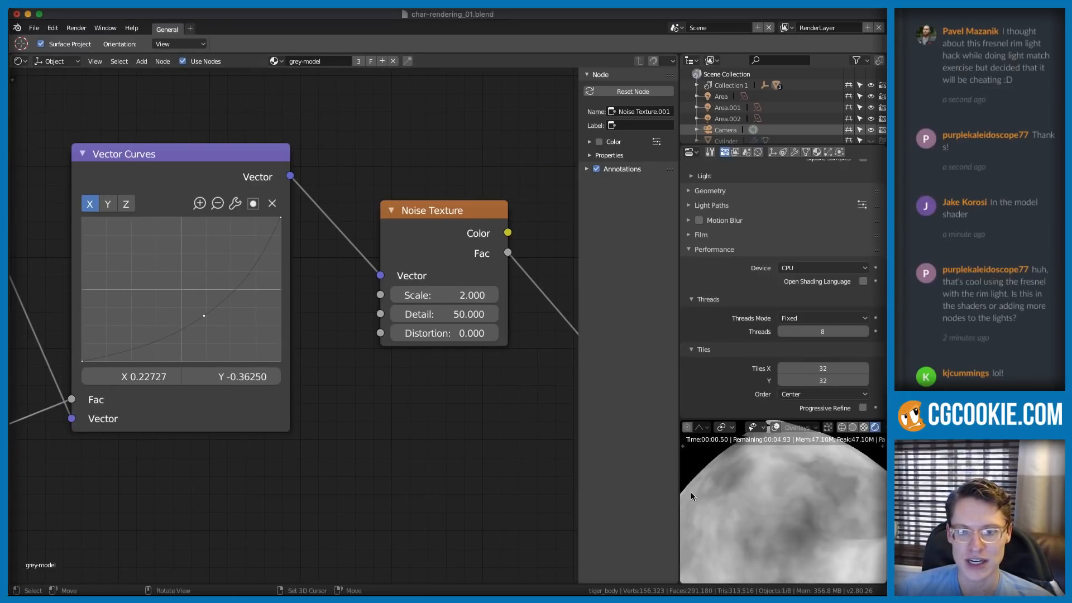
mouse_move(748, 507)
middle_down()
mouse_move(762, 531)
mouse_move(762, 516)
mouse_move(784, 529)
mouse_move(735, 505)
middle_up()
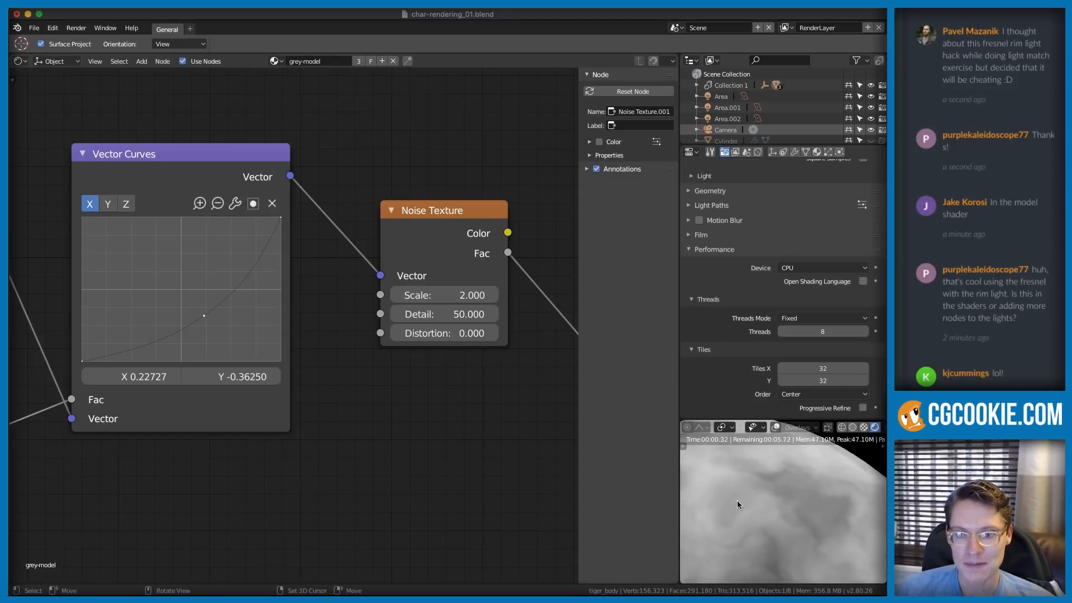
ctrl+middle_drag(825, 528, 770, 545)
shift+middle_drag(805, 523, 720, 514)
ctrl+middle_drag(743, 516, 798, 519)
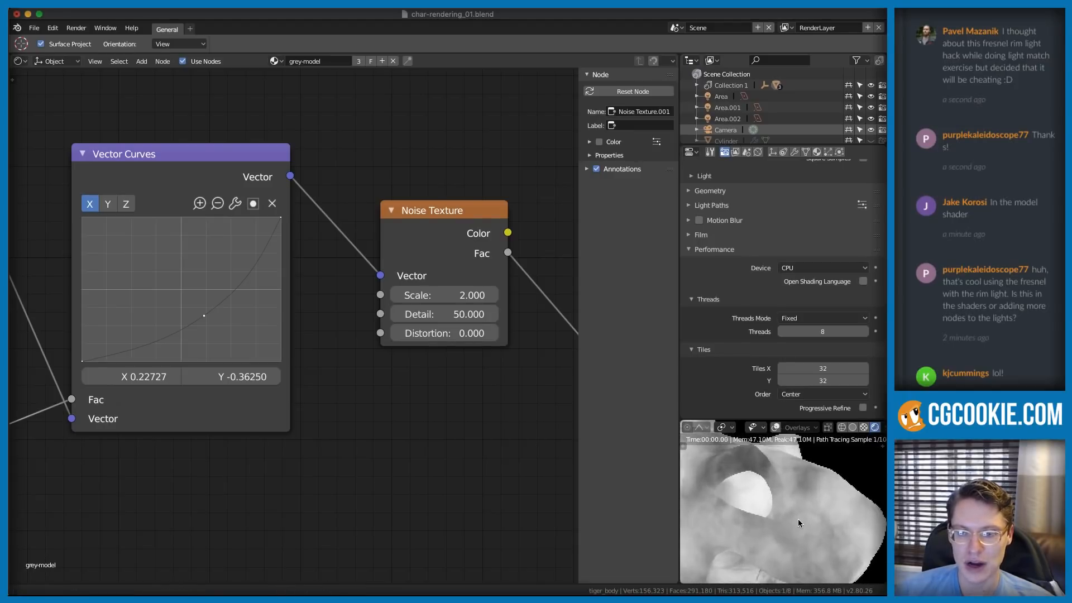
- Select the noise-chain nodes from Texture Coordinate to the lower ColorRamp and move them away from the Principled BSDF to make room
middle_drag(158, 257, 259, 254)
mouse_move(837, 528)
shift+middle_down()
mouse_move(805, 501)
mouse_move(788, 534)
mouse_move(834, 535)
shift+middle_up()
middle_drag(375, 348, 284, 339)
ctrl+middle_drag(284, 338, 279, 245)
middle_drag(535, 239, 284, 313)
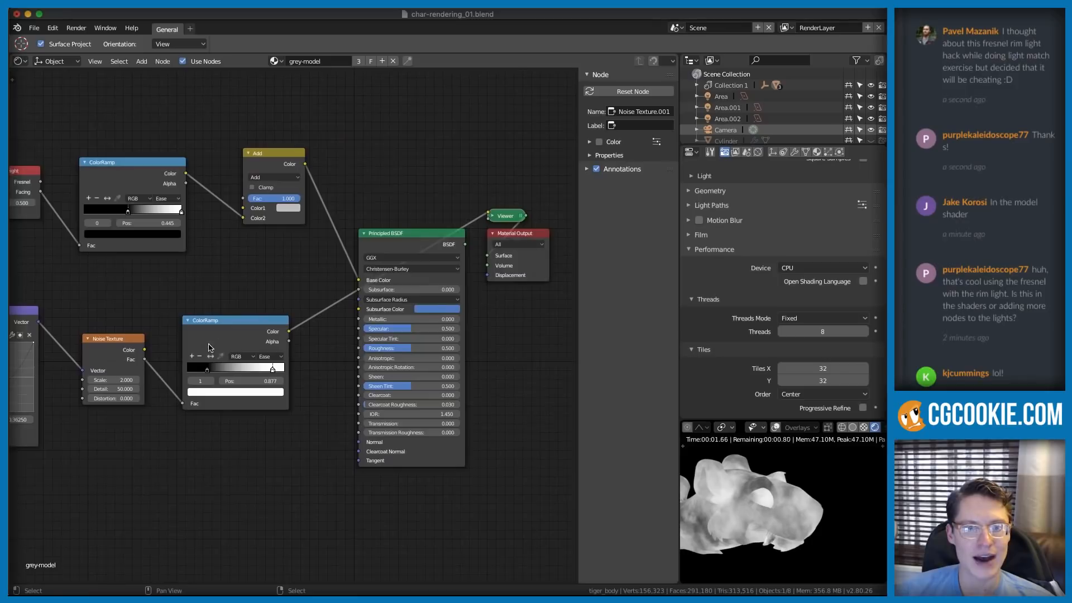
click(240, 327)
middle_drag(154, 315, 277, 294)
key(a)
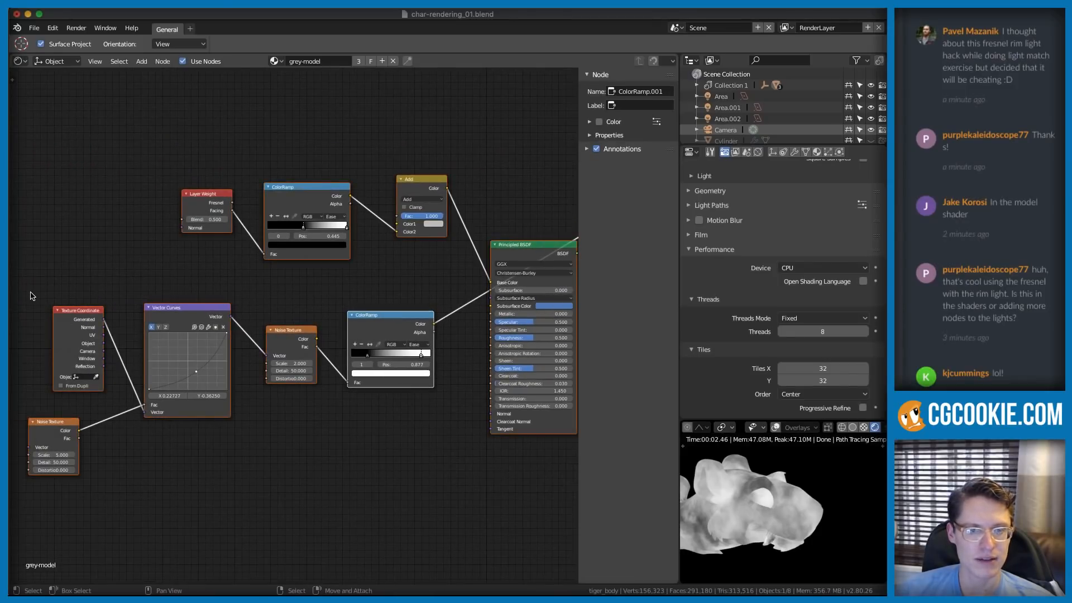
key(alt+a)
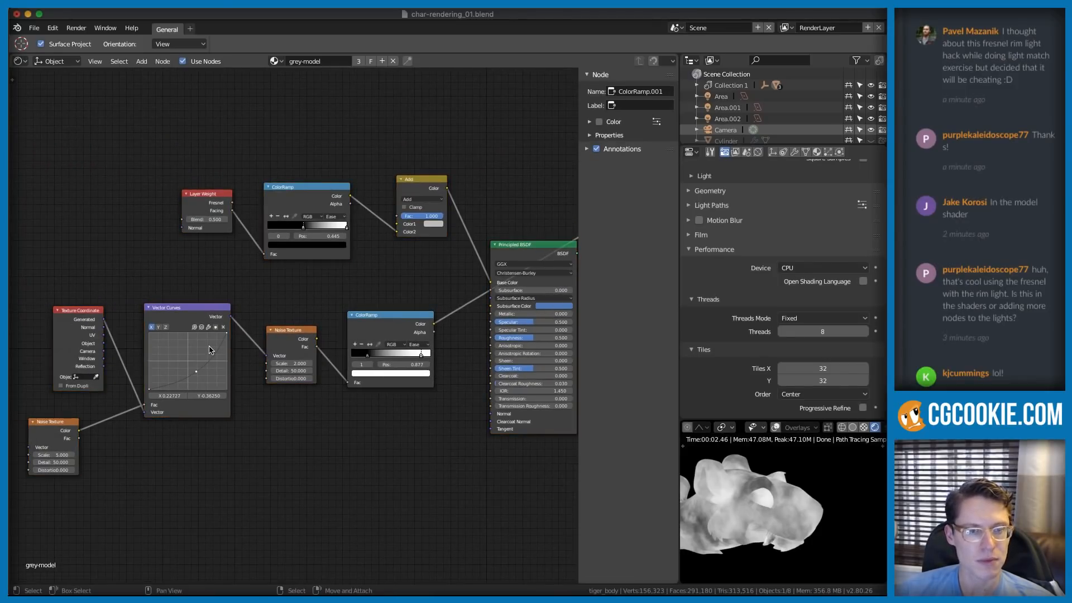
drag(38, 303, 395, 521)
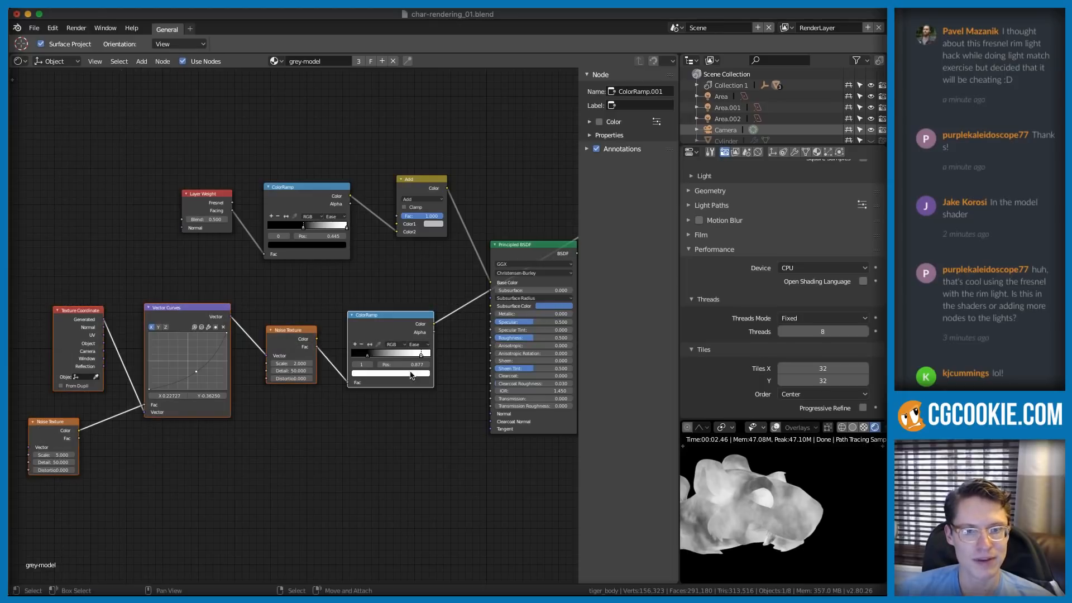
key(g)
click(216, 382)
middle_drag(247, 357, 360, 369)
scroll(310, 356, up, 1)
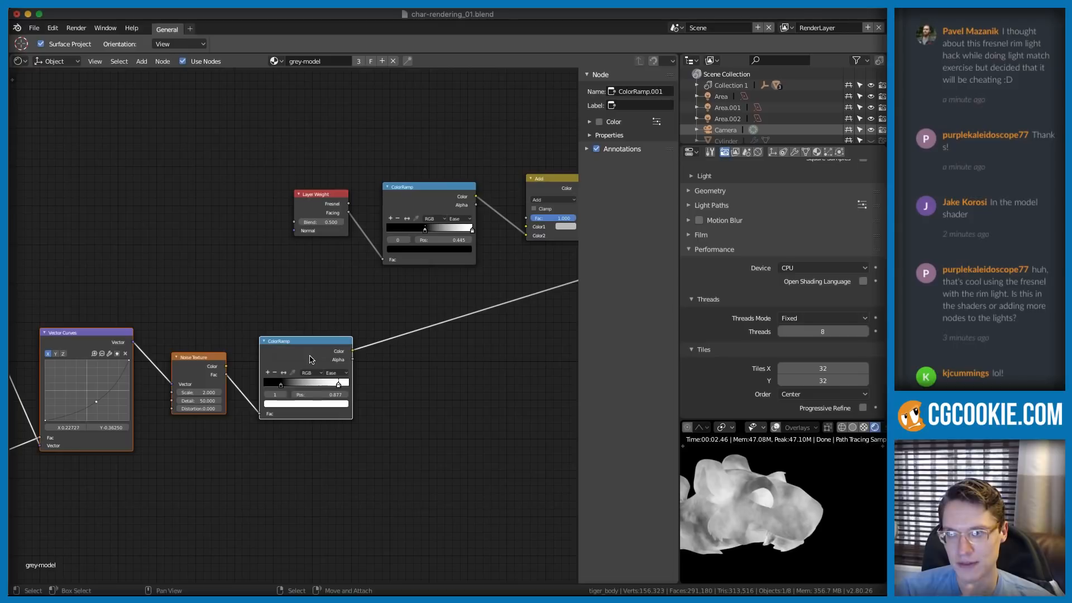
click(1045, 9)
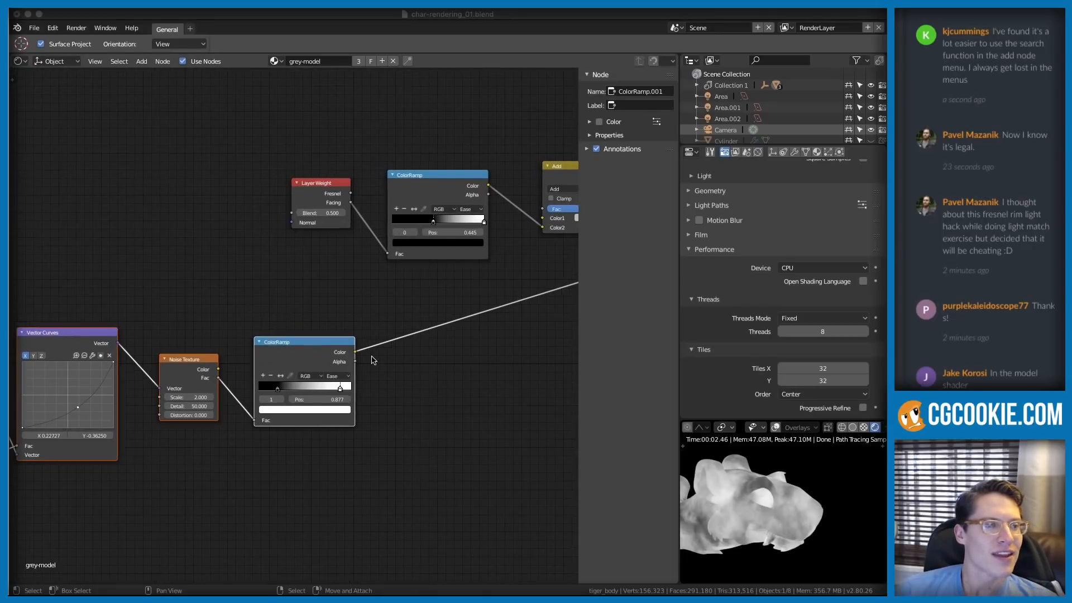
scroll(371, 360, up, 1)
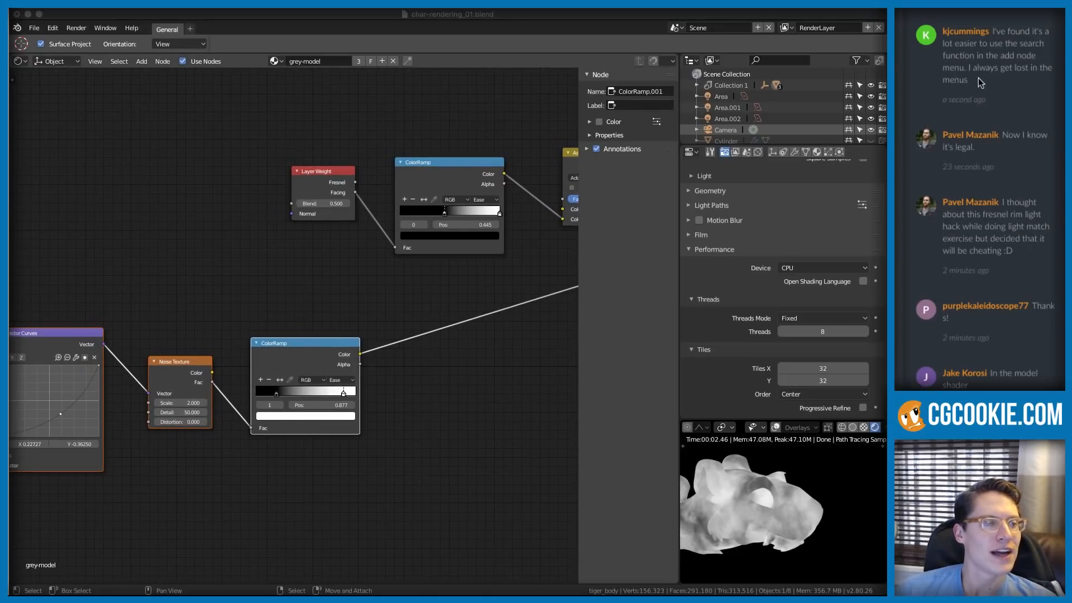
drag(978, 80, 978, 64)
click(107, 229)
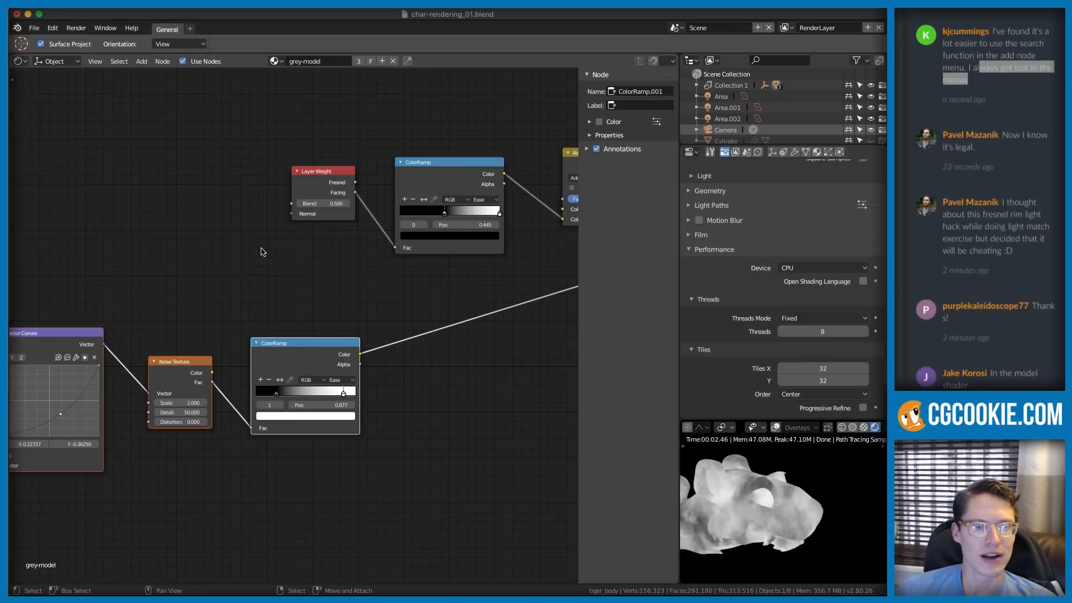
- Browse the list of available nodes in the add-node search
key(shift+a)
mouse_move(249, 309)
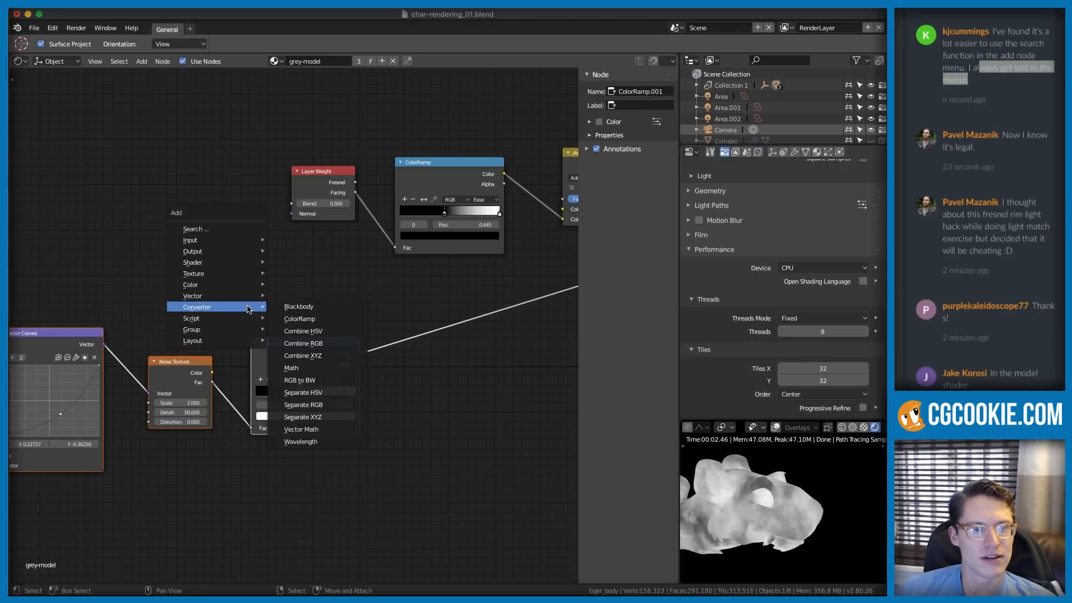
click(202, 228)
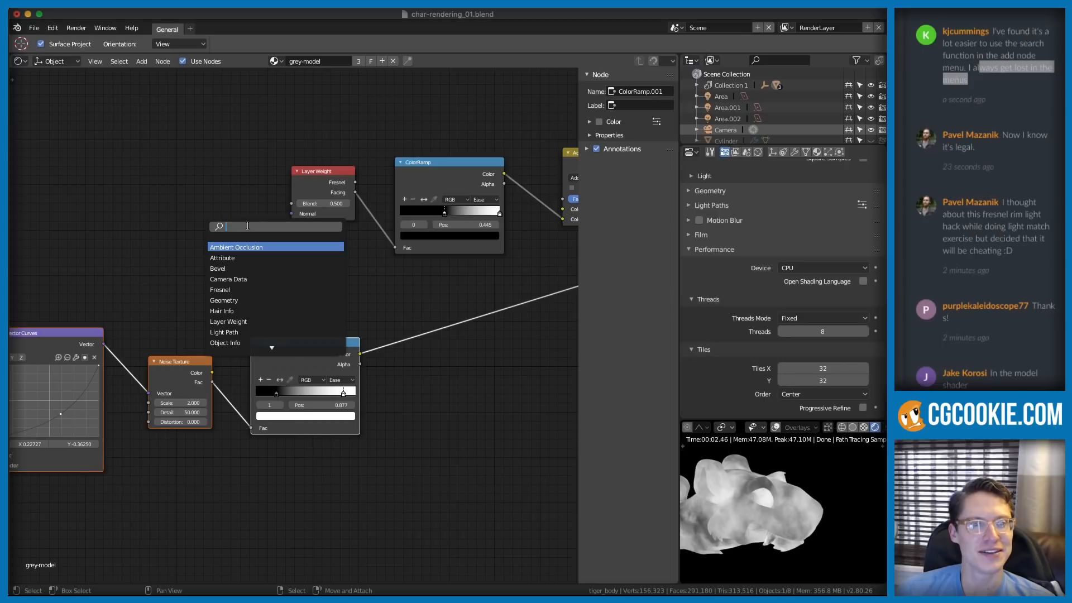
scroll(247, 309, down, 20)
scroll(248, 308, down, 20)
scroll(247, 308, down, 10)
key(Escape)
key(shift+a)
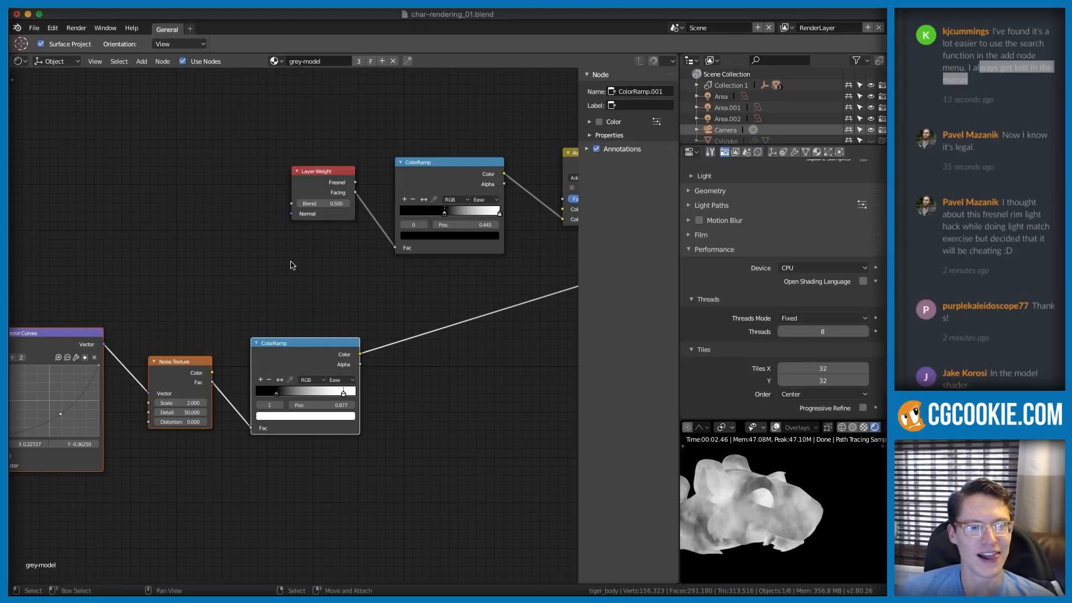
key(shift+a)
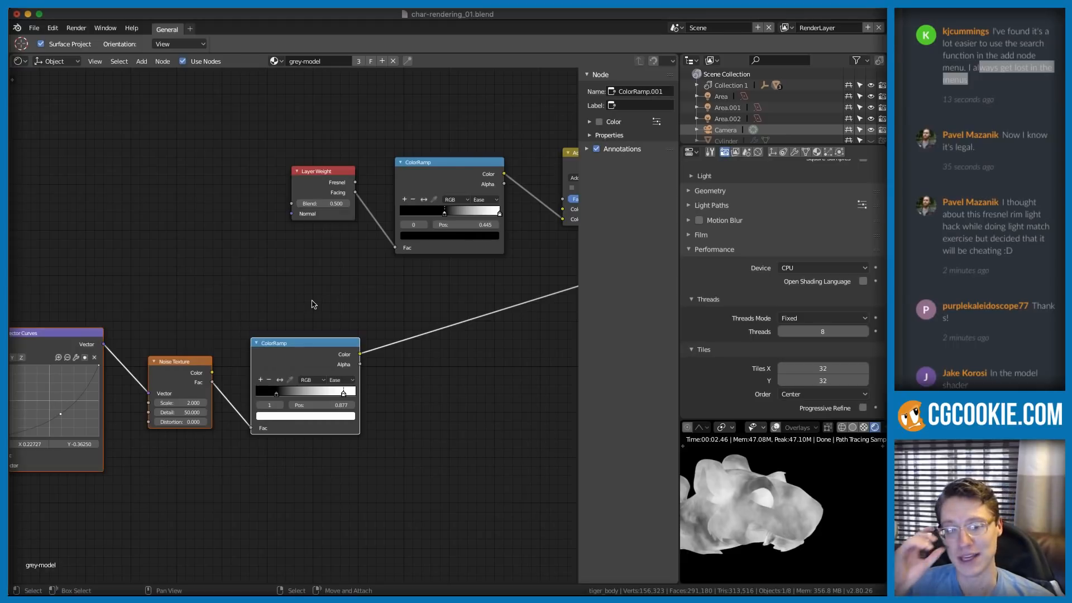
- Add a Bump node, connect the lower ColorRamp's Color output to its Height input, and preview its Normal output on the model
middle_drag(390, 336, 368, 295)
ctrl+middle_drag(368, 295, 366, 272)
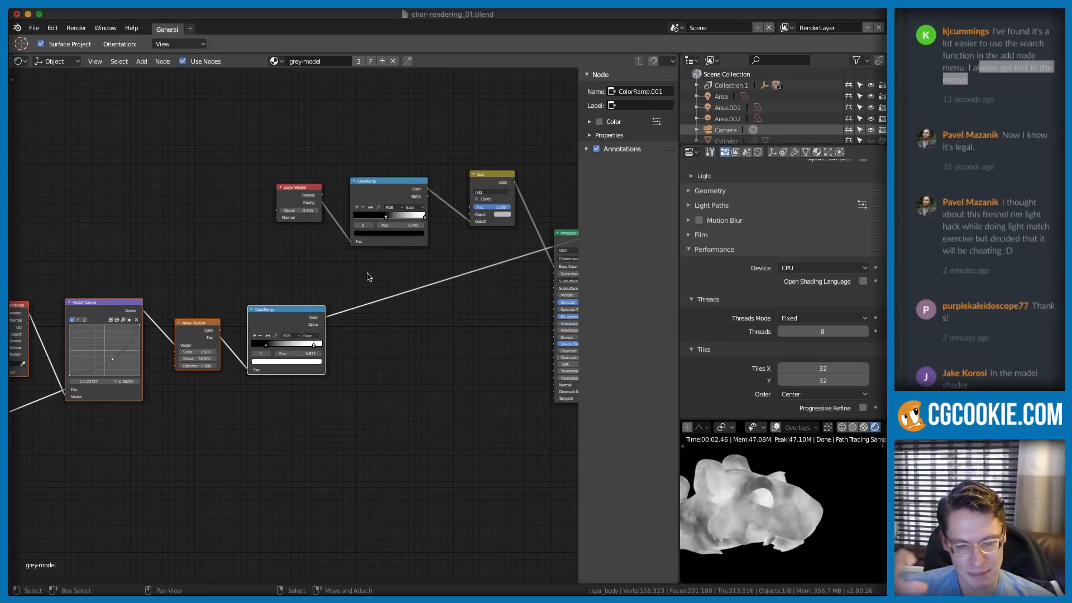
key(shift+a)
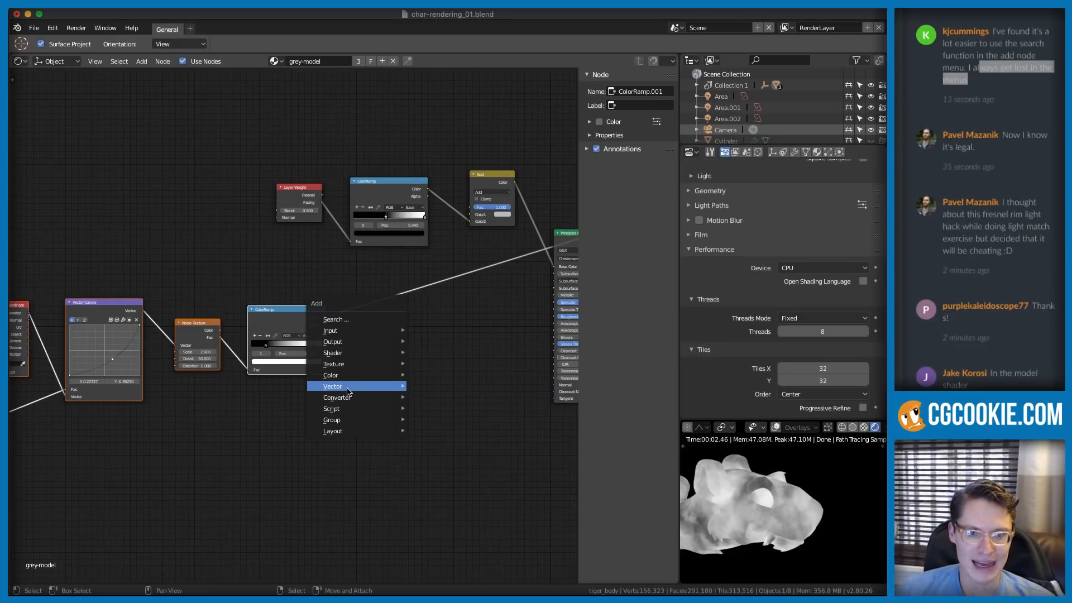
mouse_move(349, 388)
click(468, 386)
click(390, 386)
scroll(457, 329, up, 4)
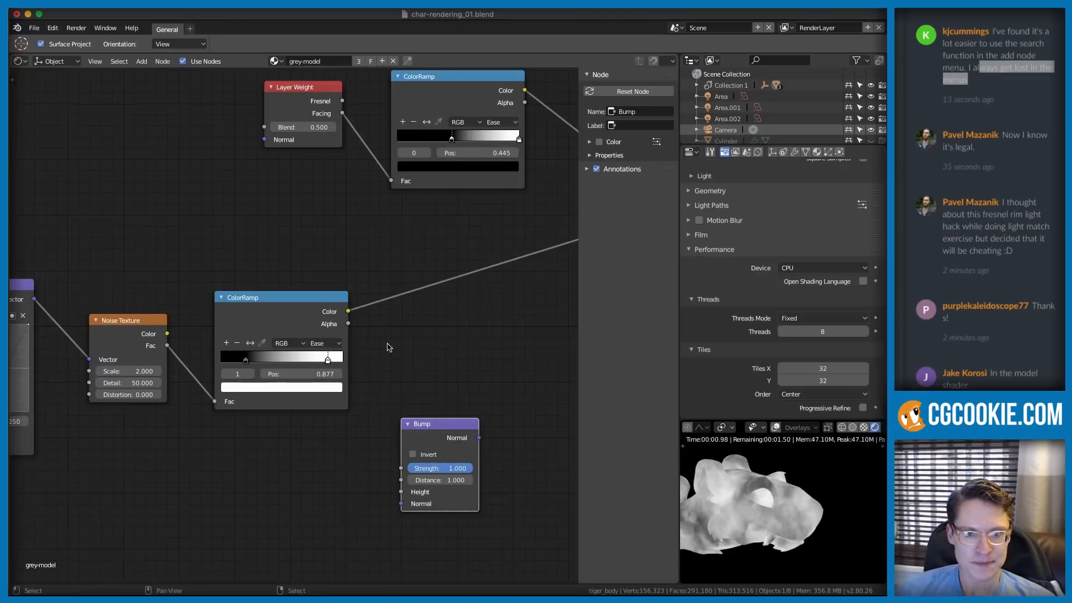
scroll(413, 287, down, 3)
drag(225, 295, 276, 468)
drag(298, 403, 292, 315)
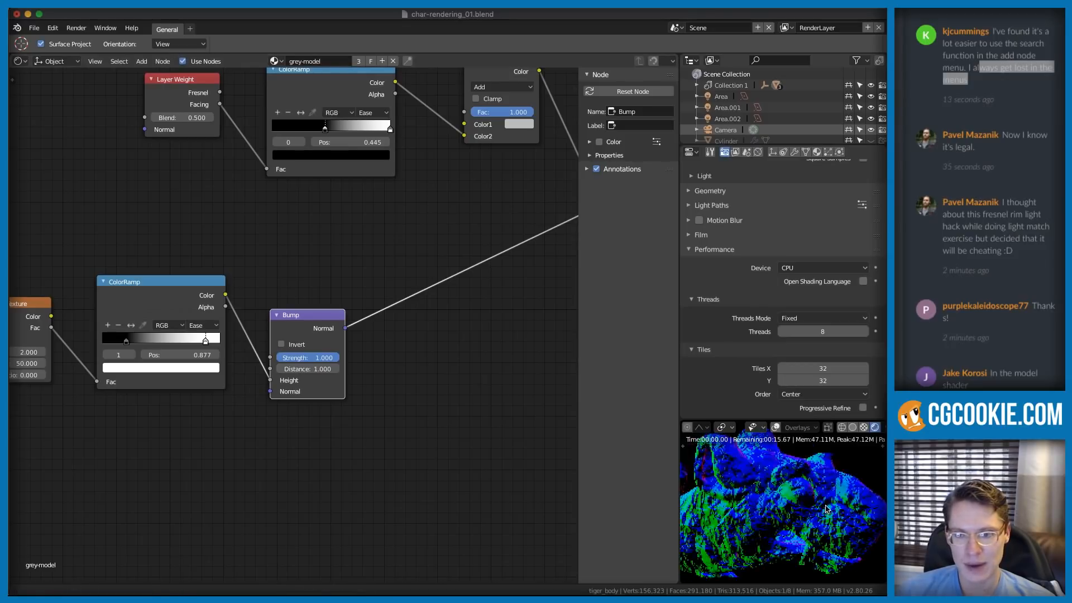
- Examine the bump preview up close on the model and set the Bump node's Strength to 0.1
middle_drag(393, 319, 383, 327)
scroll(383, 326, up, 1)
scroll(813, 523, up, 2)
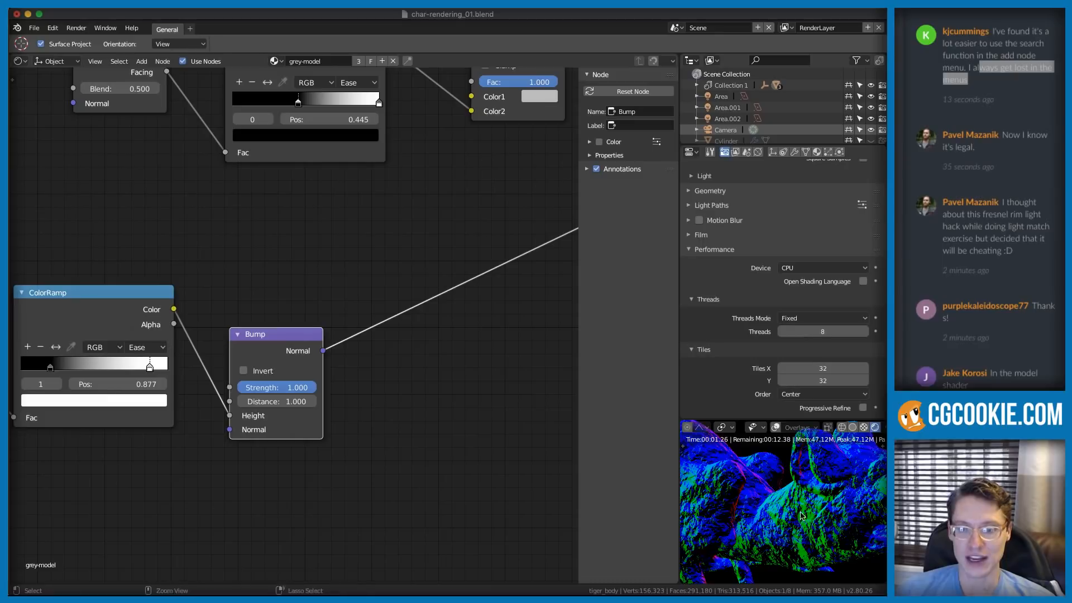
scroll(804, 519, up, 3)
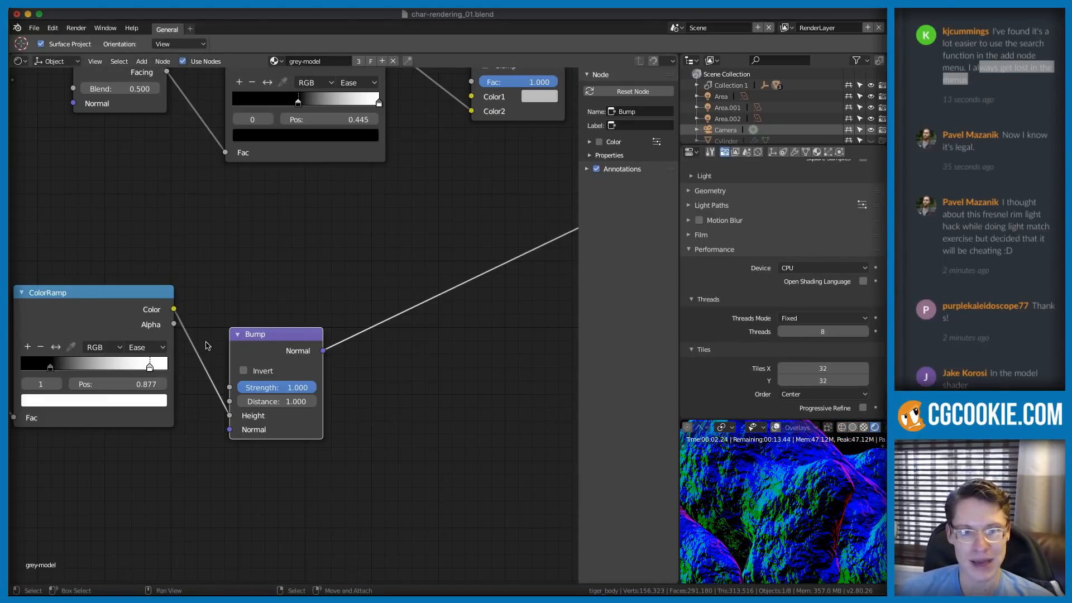
scroll(291, 335, up, 2)
double_click(263, 404)
text(.1)
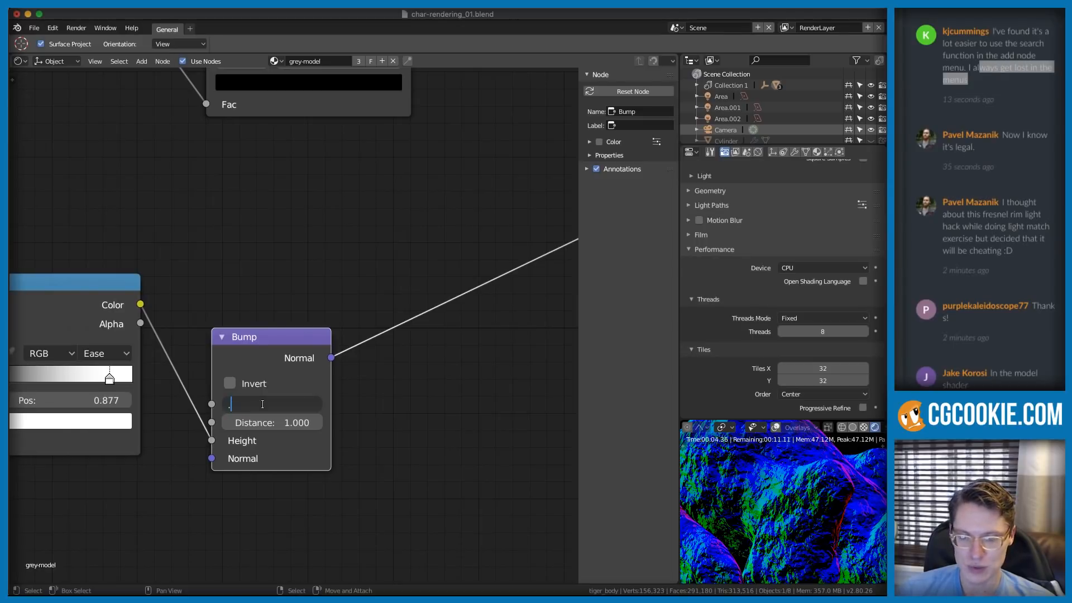
key(Return)
mouse_move(773, 484)
shift+middle_down()
mouse_move(825, 474)
mouse_move(794, 541)
mouse_move(797, 488)
mouse_move(838, 481)
mouse_move(718, 466)
mouse_move(725, 509)
mouse_move(765, 476)
shift+middle_up()
scroll(346, 322, down, 2)
- Connect the Bump node's Normal output to the Principled BSDF's Normal input and route the BSDF back to the Material Output's Surface
middle_drag(336, 275, 151, 362)
drag(150, 434, 438, 522)
middle_drag(522, 288, 341, 321)
ctrl+shift+click(343, 277)
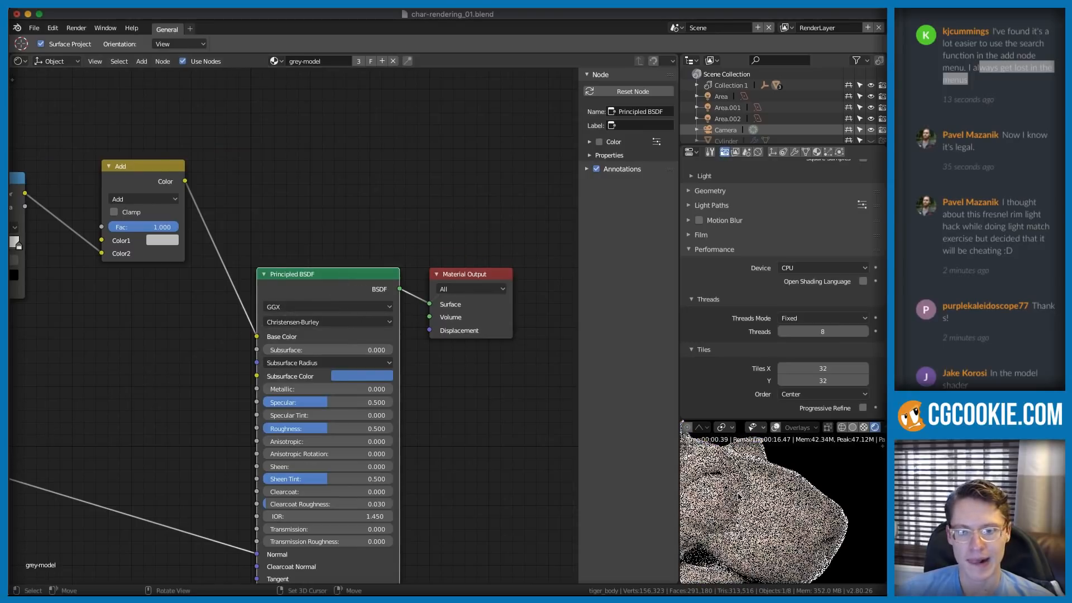
middle_drag(756, 510, 817, 512)
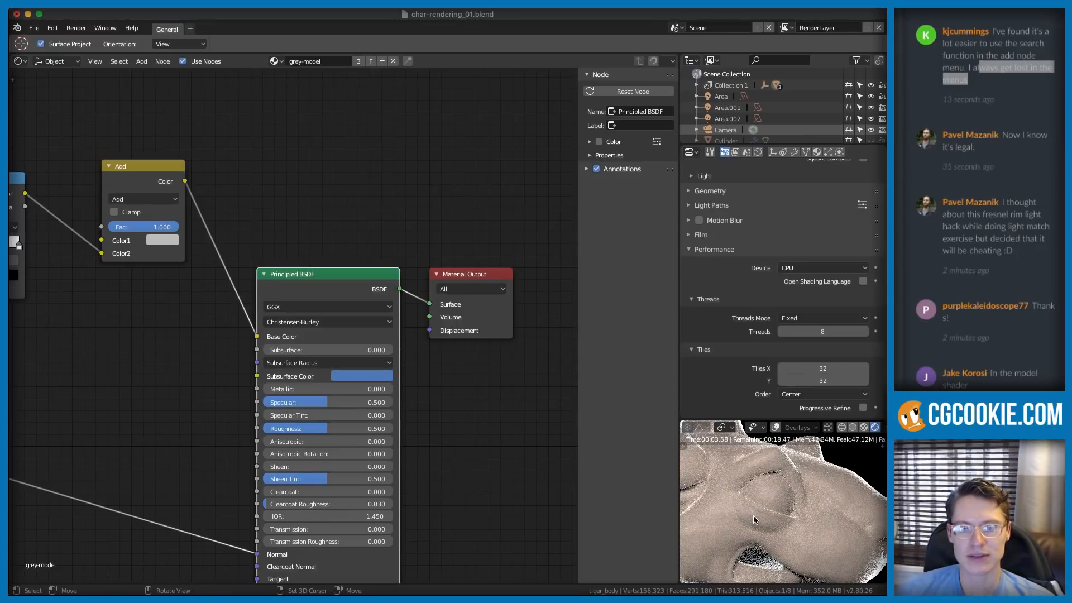
- Switch the node editor area to the UV/Image Editor to show the Render Result
click(76, 29)
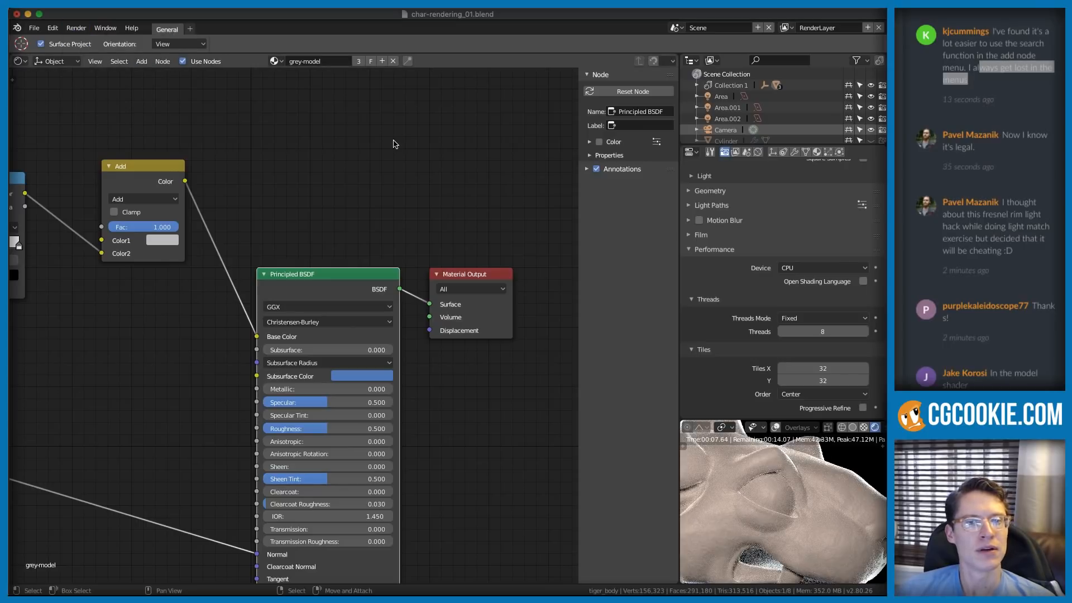
click(24, 61)
click(217, 103)
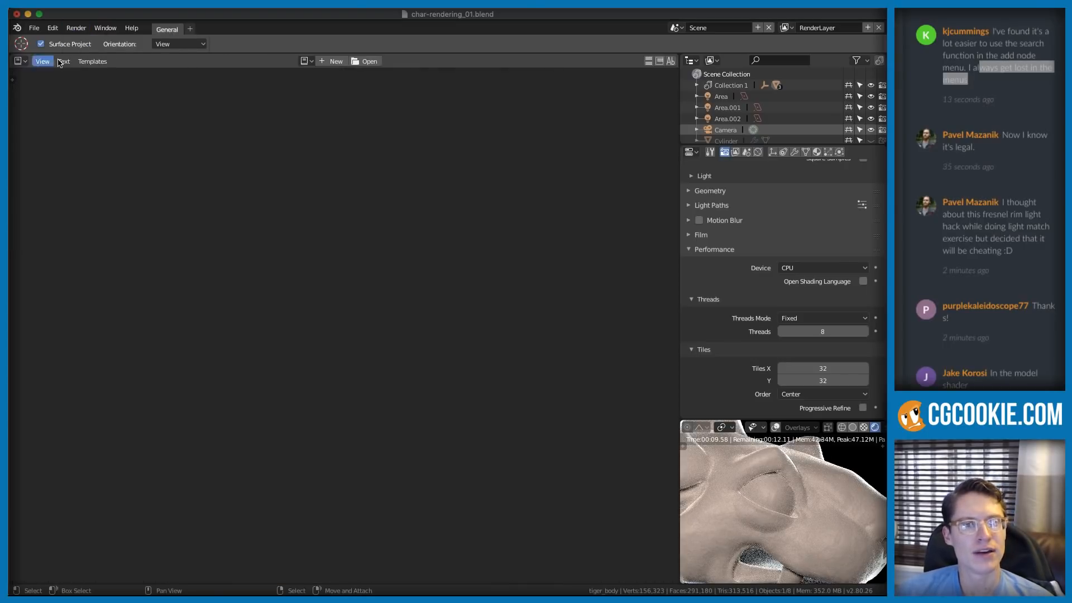
click(307, 61)
click(18, 61)
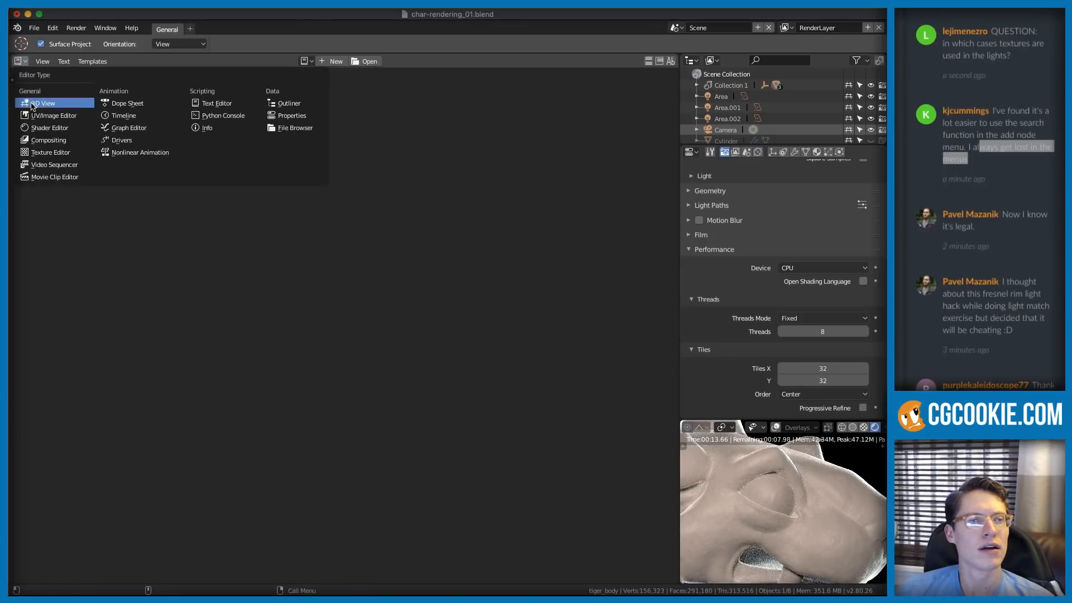
click(41, 118)
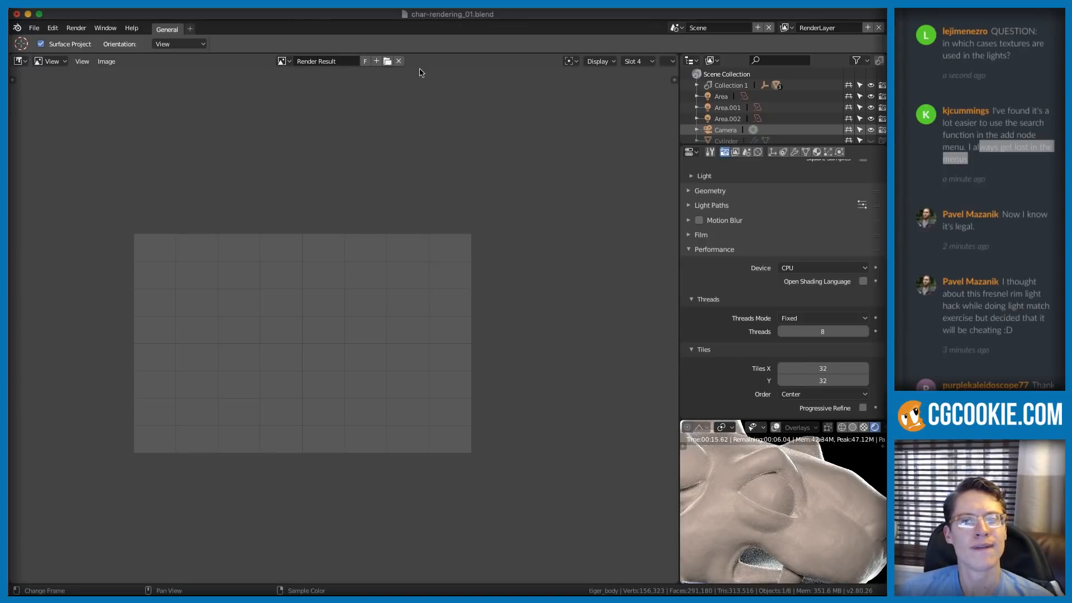
- Compare the tiger renders stored in Slots 1, 2 and 3 of the Render Result
key(2)
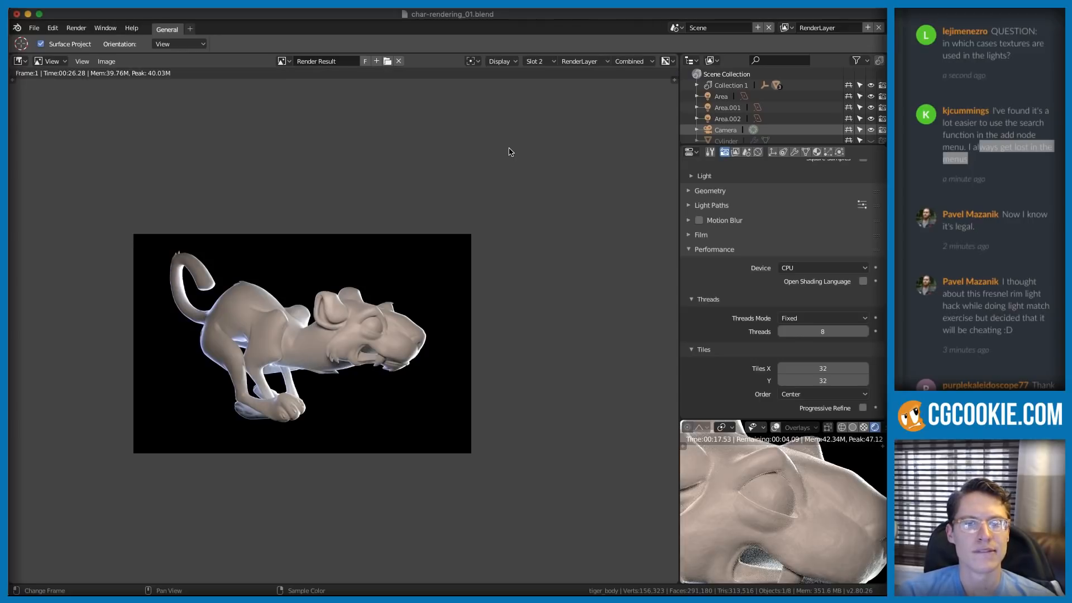
key(1)
key(2)
key(1)
key(2)
key(3)
key(2)
key(3)
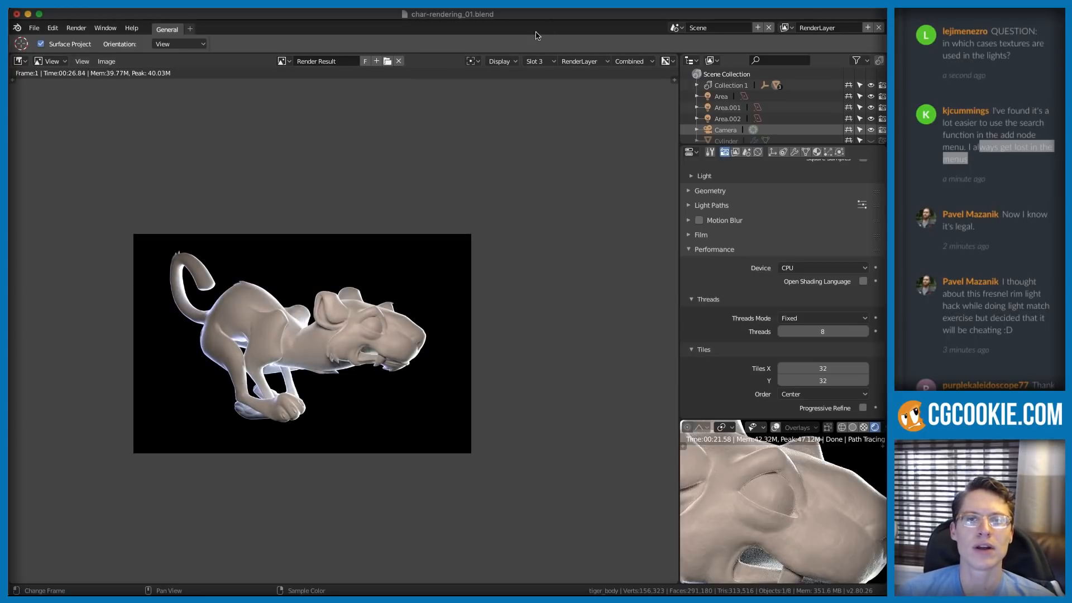
- Set the Render Result to Slot 4 and start rendering the image
click(539, 61)
click(538, 109)
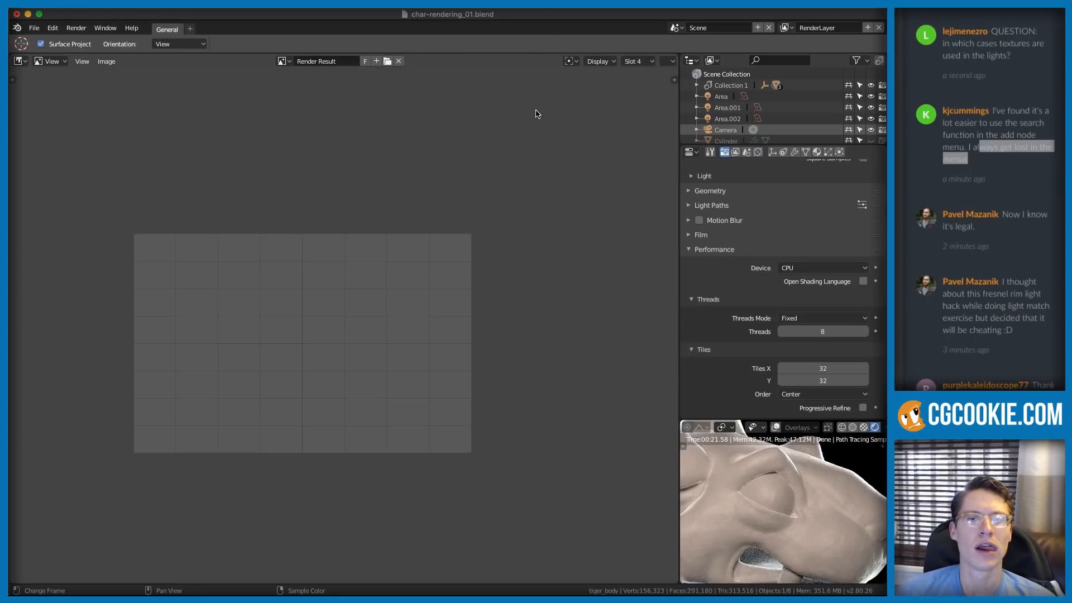
click(77, 28)
click(87, 40)
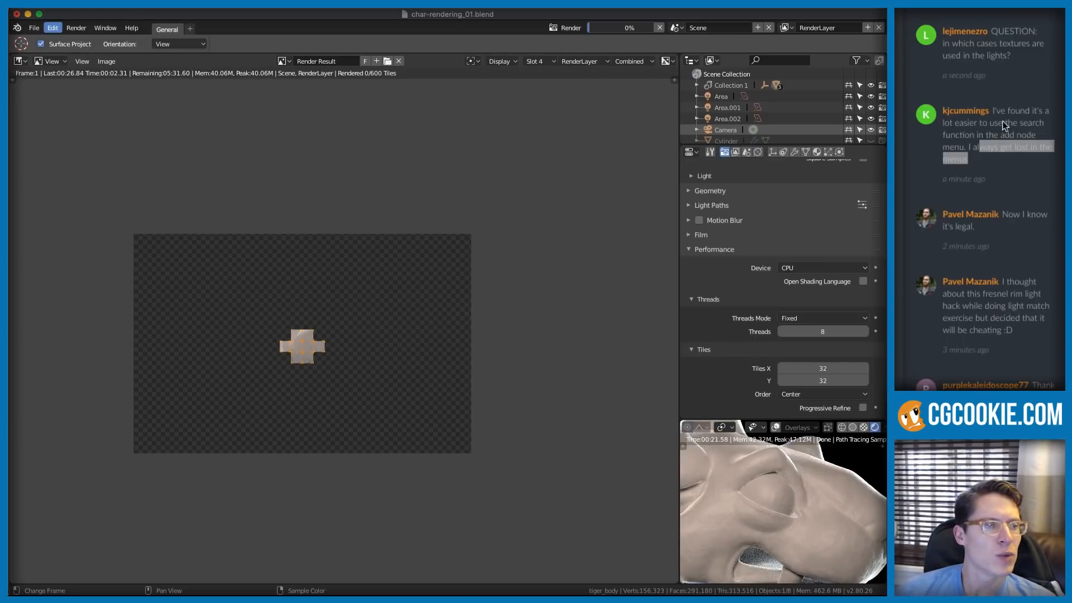
- Switch to a new web browser window and search Google for "blender ies lights"
click(1024, 60)
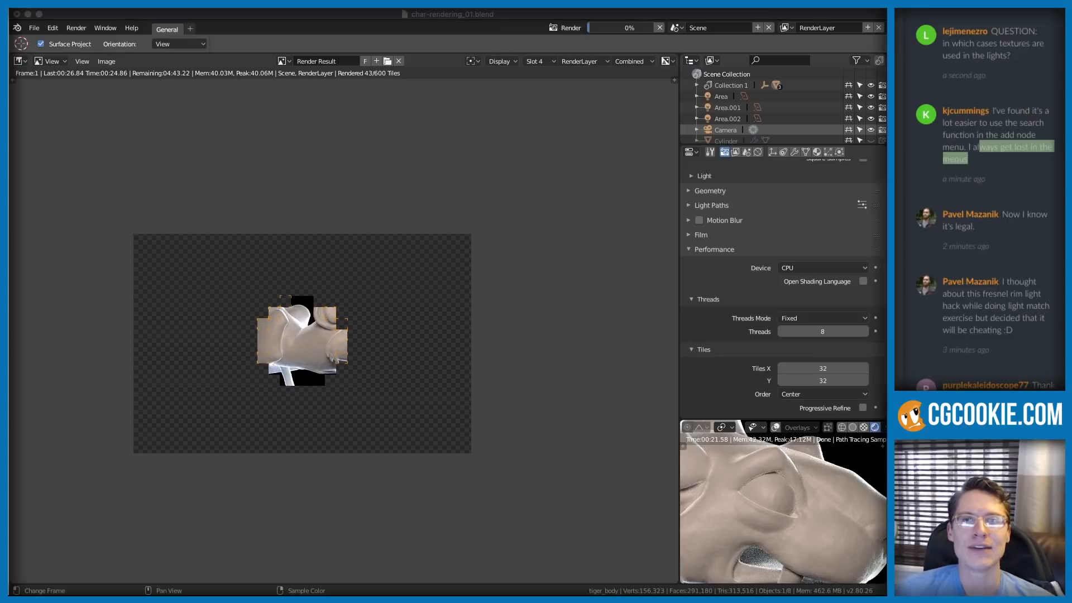
key(super+n)
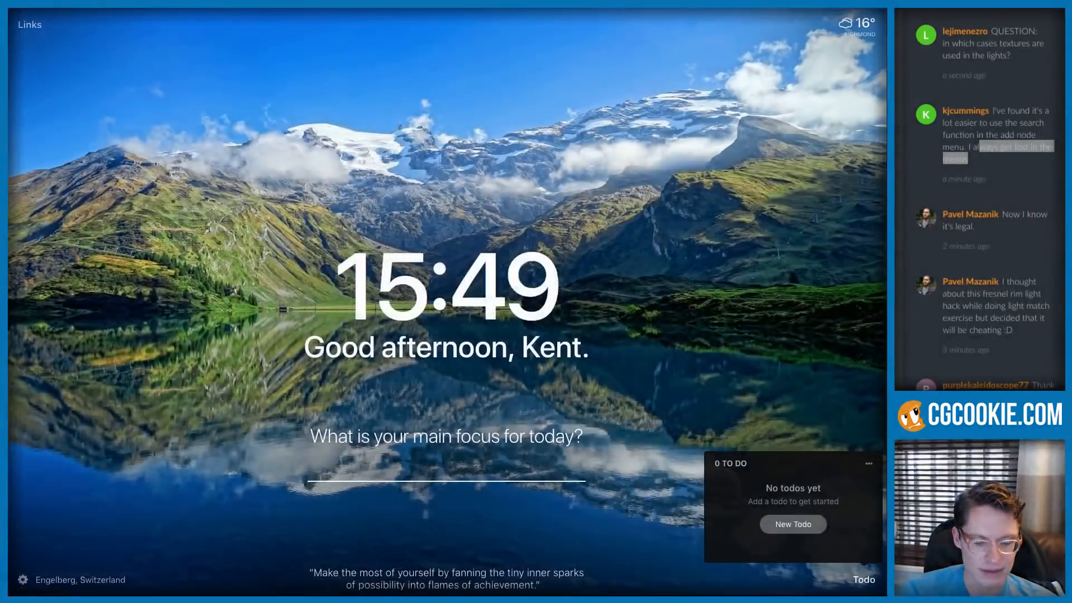
text(blender ies lights)
key(Return)
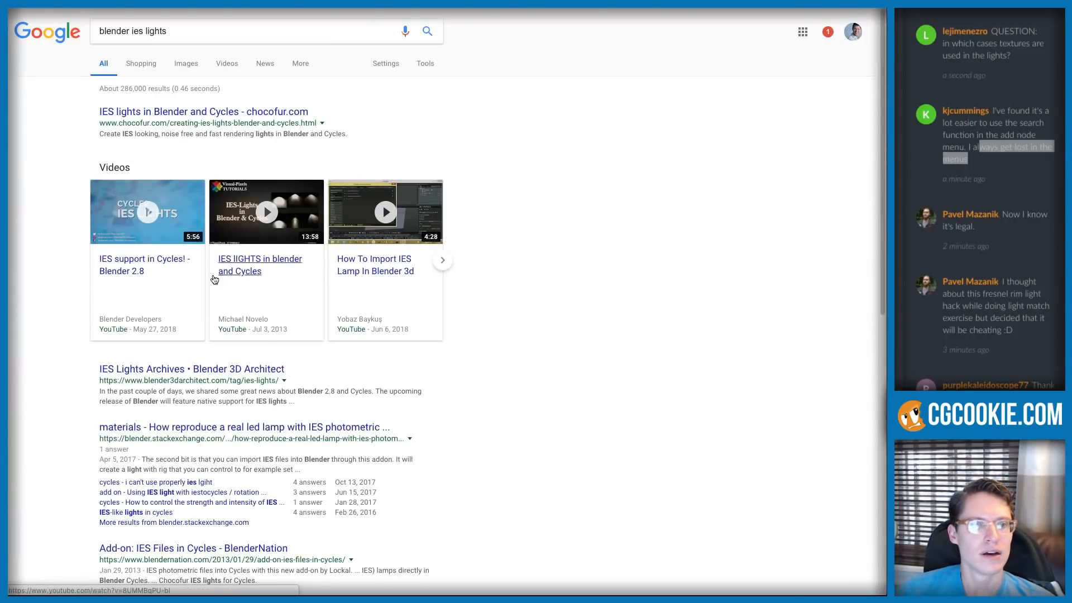
- Open the Blender StackExchange result on reproducing a real LED lamp with IES photometric data and read its answer
scroll(237, 416, down, 2)
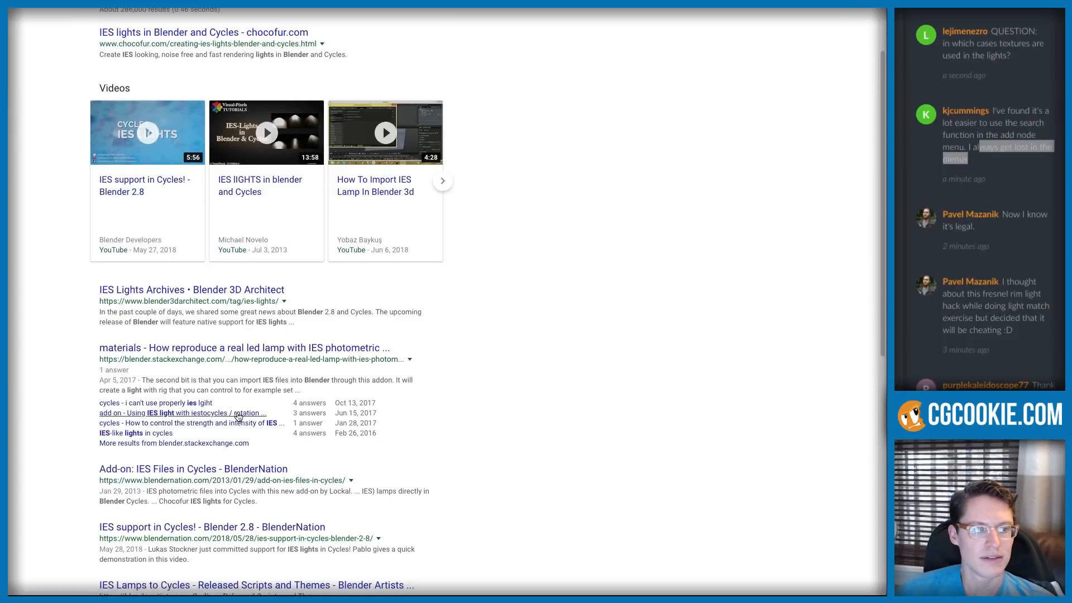
click(214, 348)
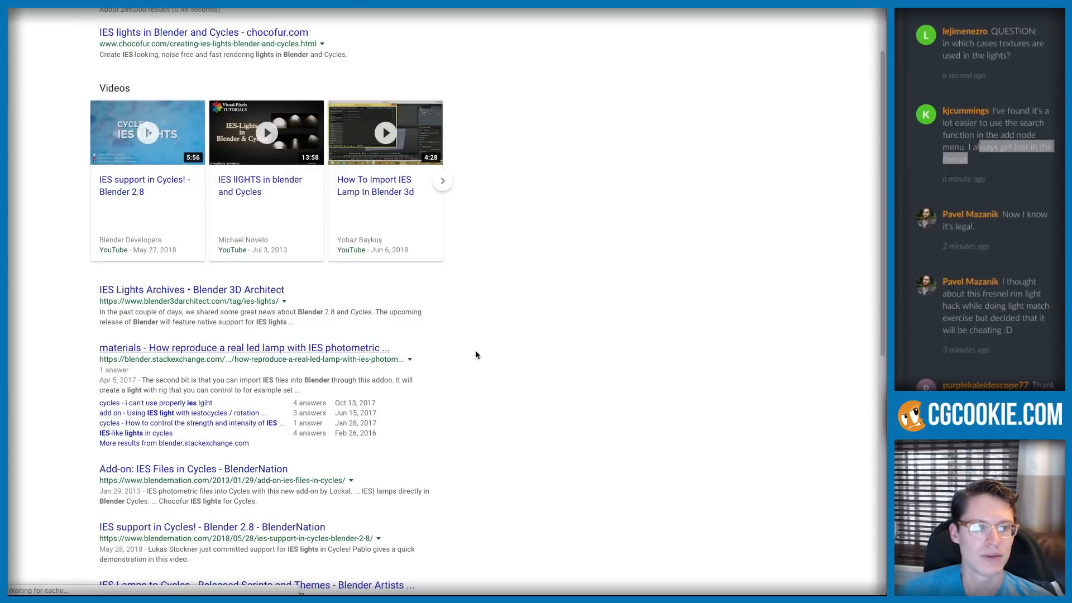
scroll(391, 282, down, 4)
scroll(367, 282, down, 8)
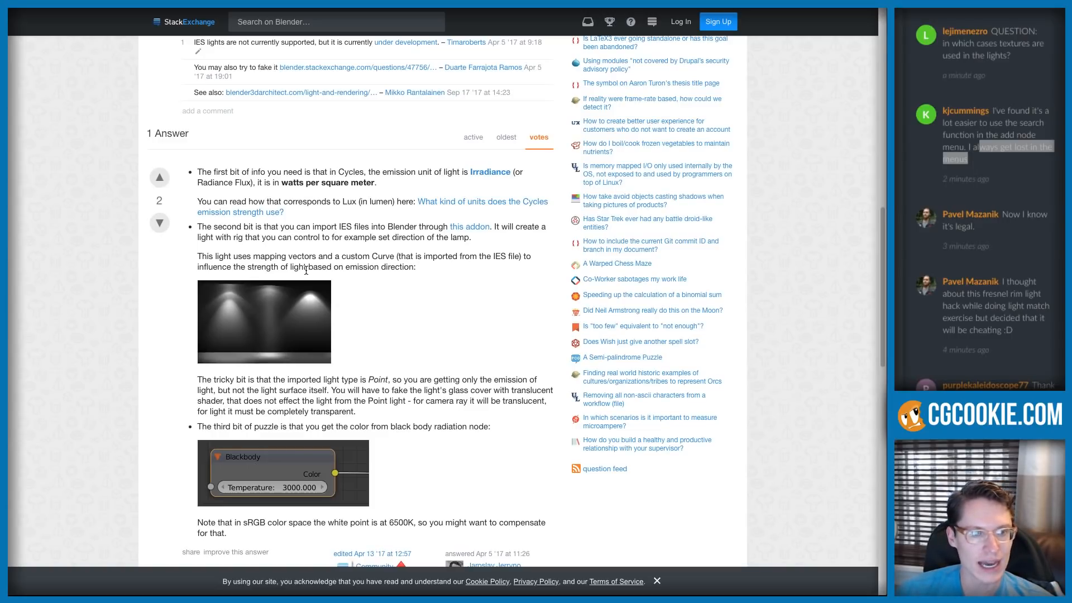
- Open the answer's example picture of IES light beams at full size
click(250, 305)
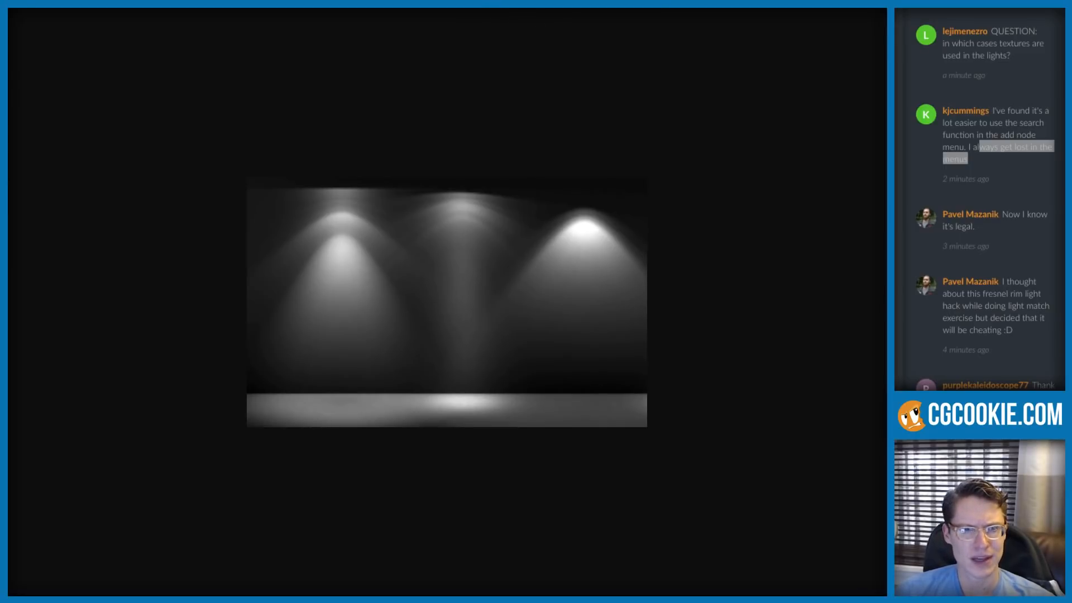
text(light)
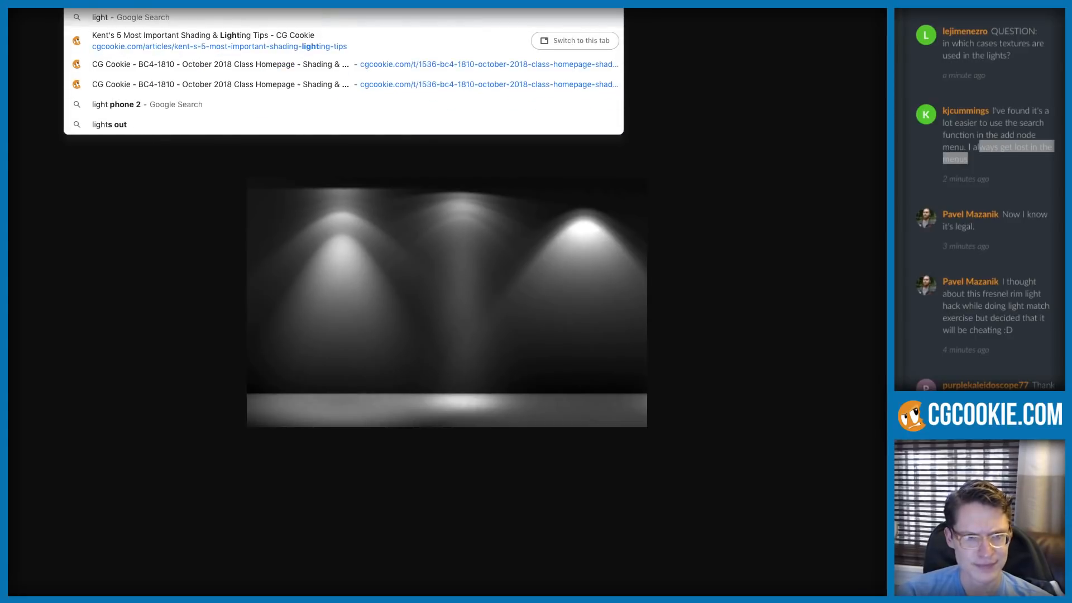
key(BackSpace)
key(BackSpace)
key(BackSpace)
key(BackSpace)
key(BackSpace)
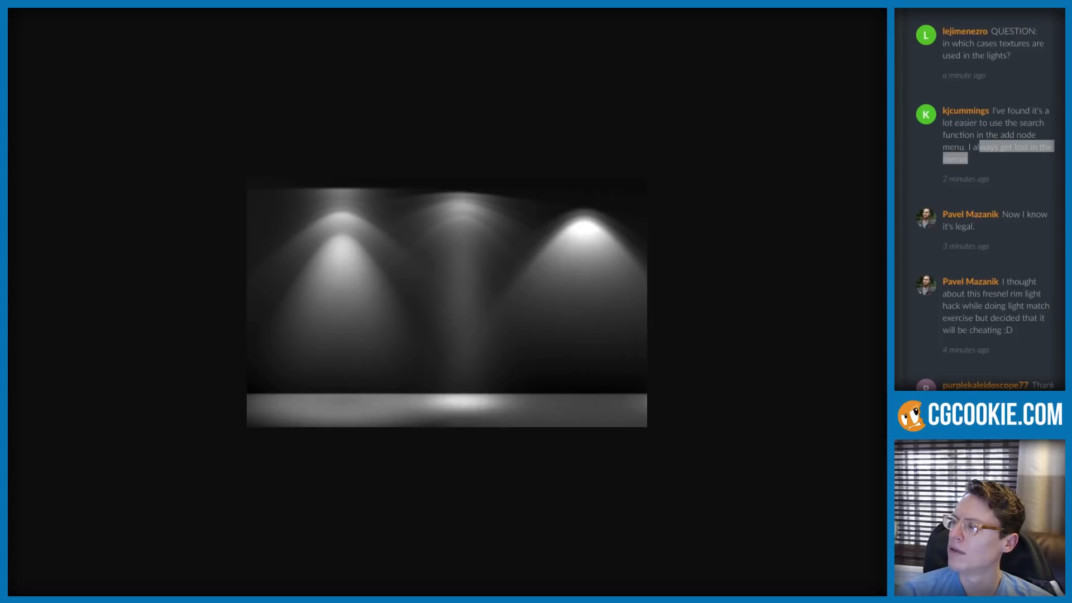
text(c)
key(BackSpace)
- Search Google for "tree shadows" and open an image of tree branch shadows as a light texture reference
text(tree s)
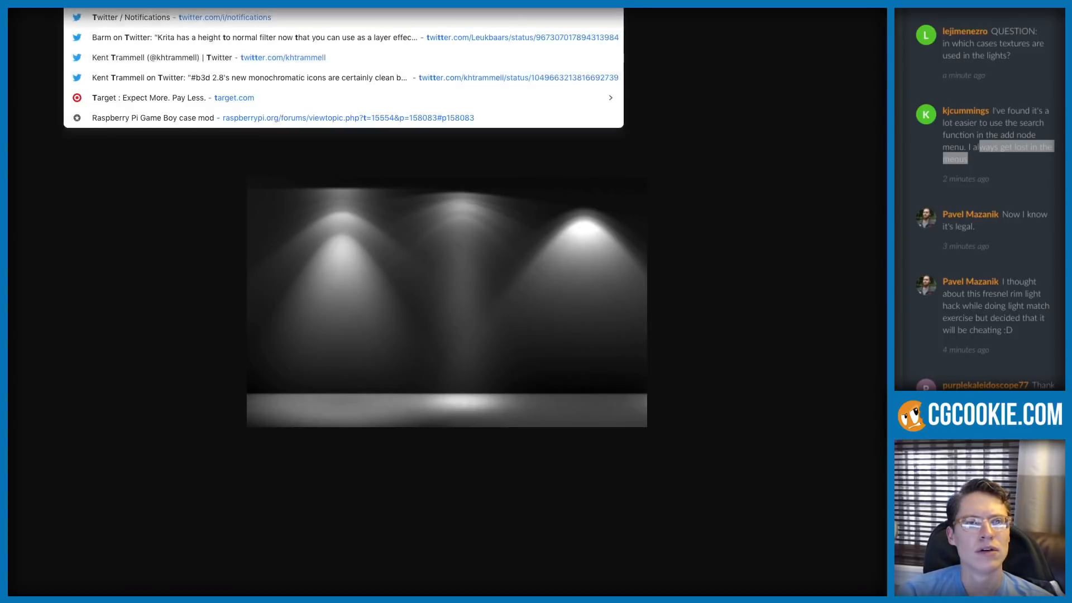
text(hadows)
key(Return)
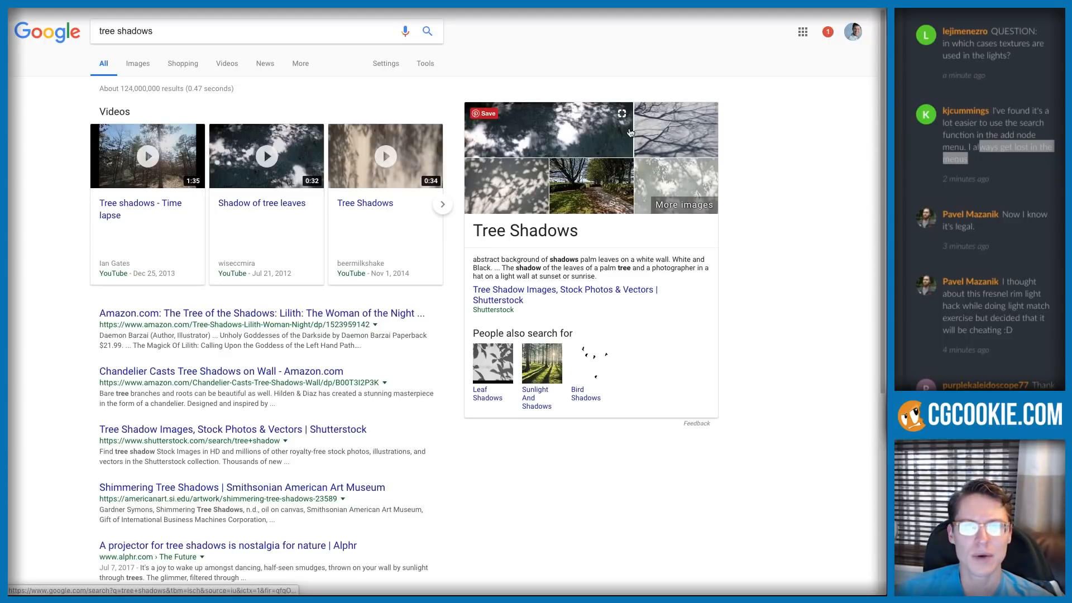
click(679, 174)
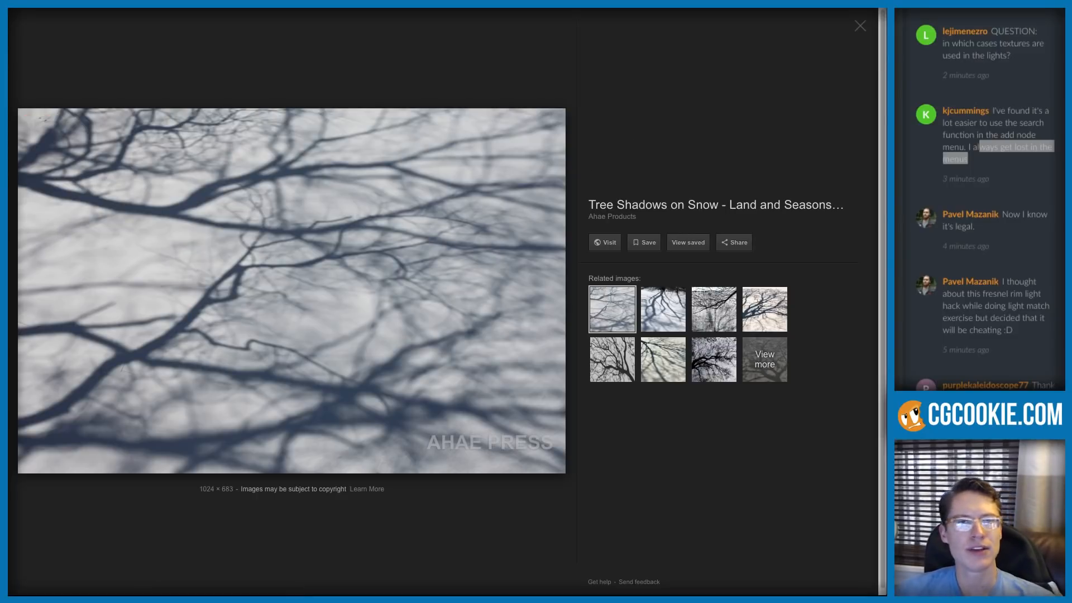
- Close the image search, switch back to Blender and inspect the tiger render in Slot 4 up close
key(ctrl+w)
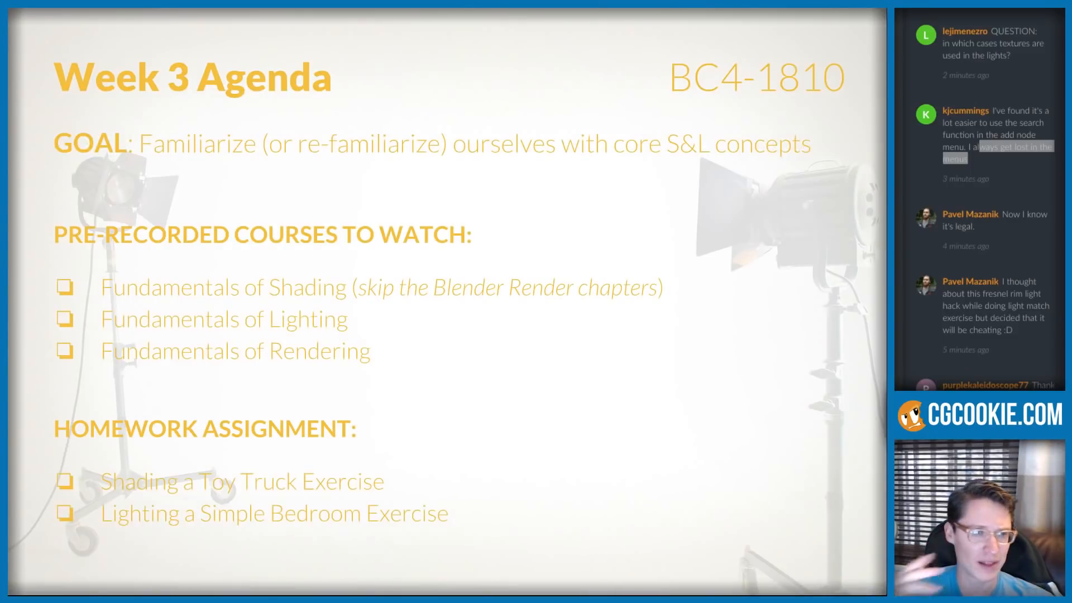
key(super+Tab)
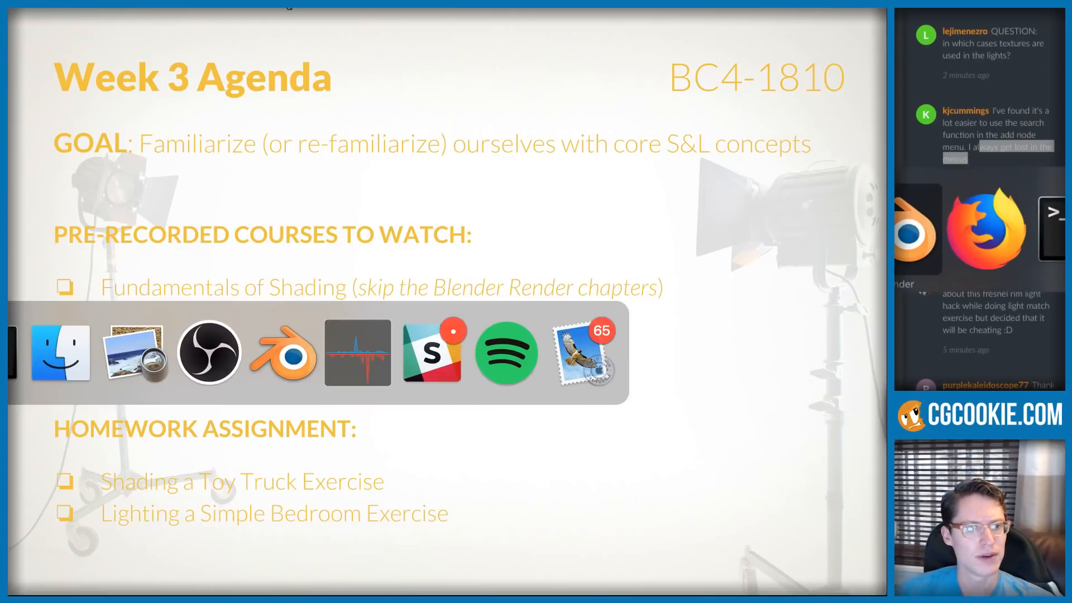
scroll(321, 318, up, 7)
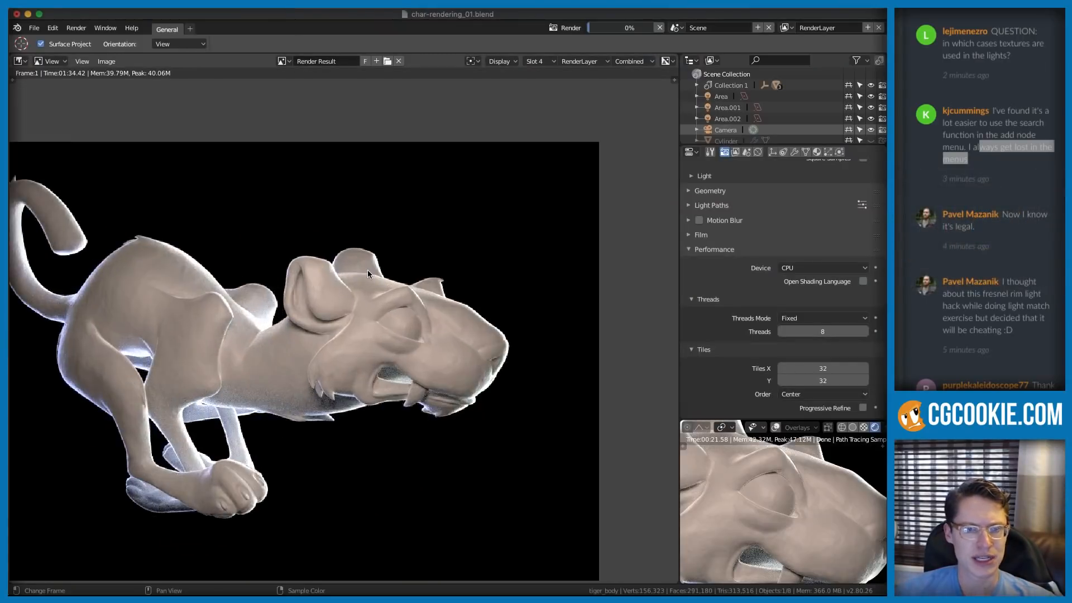
ctrl+scroll(331, 263, left, 10)
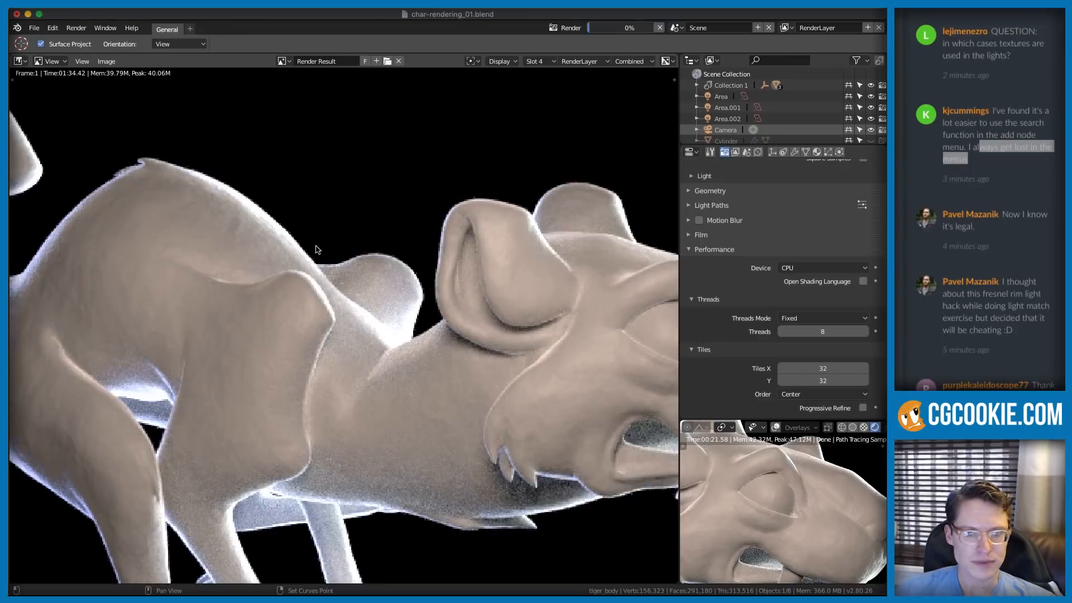
- Enable Denoising for the RenderLayer view layer and render the image again
click(735, 152)
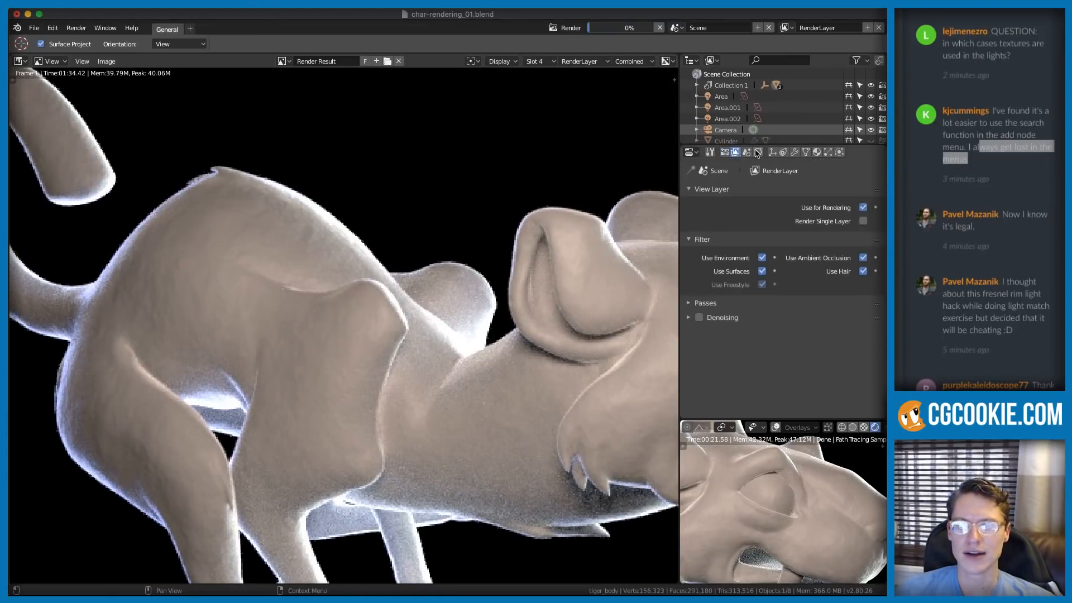
click(746, 152)
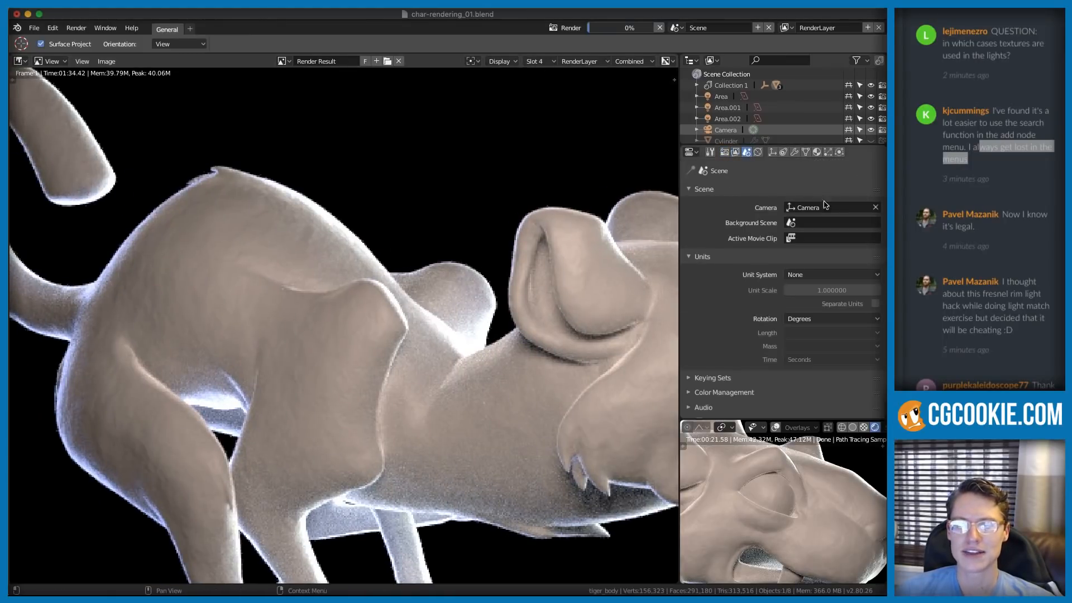
scroll(770, 312, down, 3)
scroll(771, 312, up, 2)
click(736, 152)
click(701, 317)
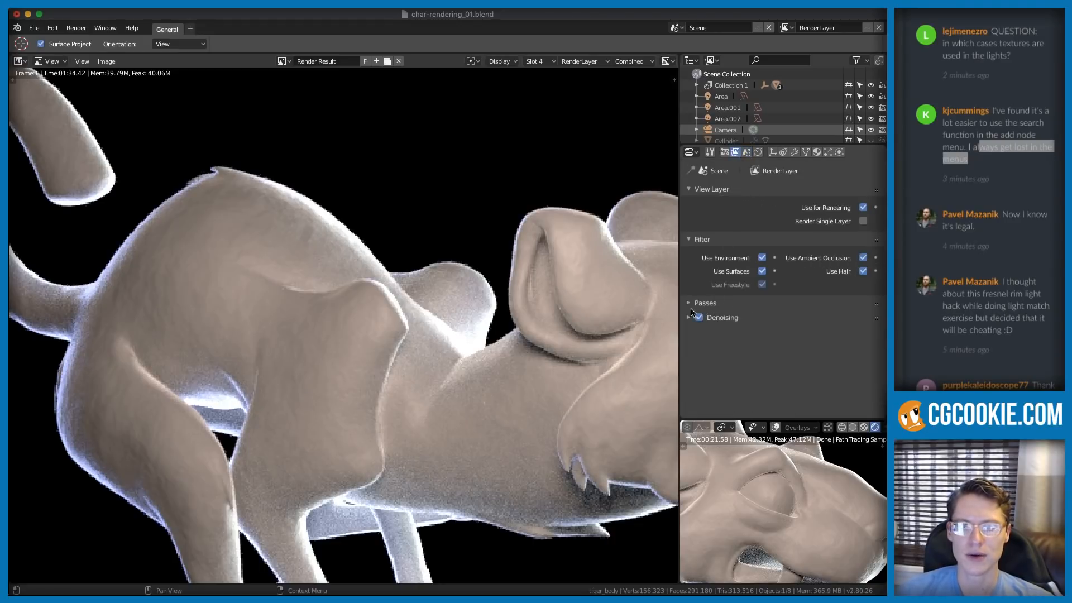
click(77, 28)
click(89, 41)
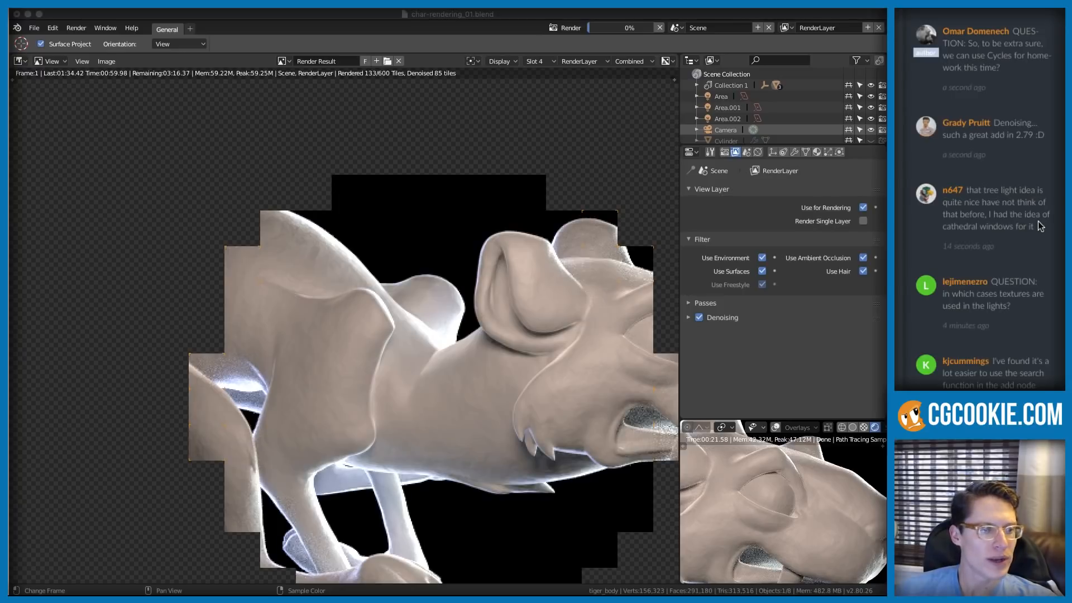
drag(1037, 227, 968, 191)
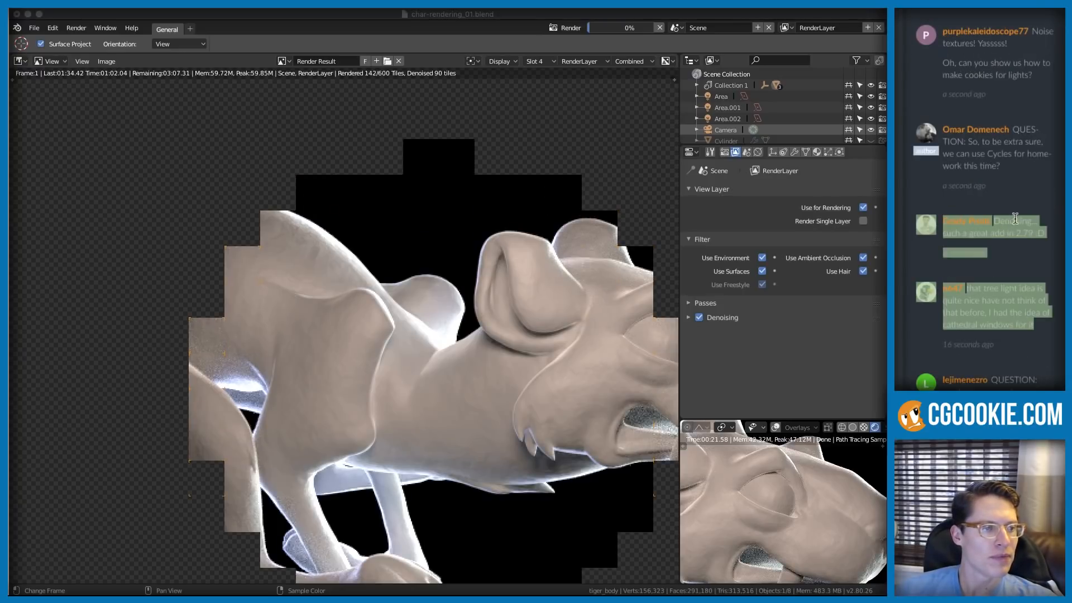
click(1038, 319)
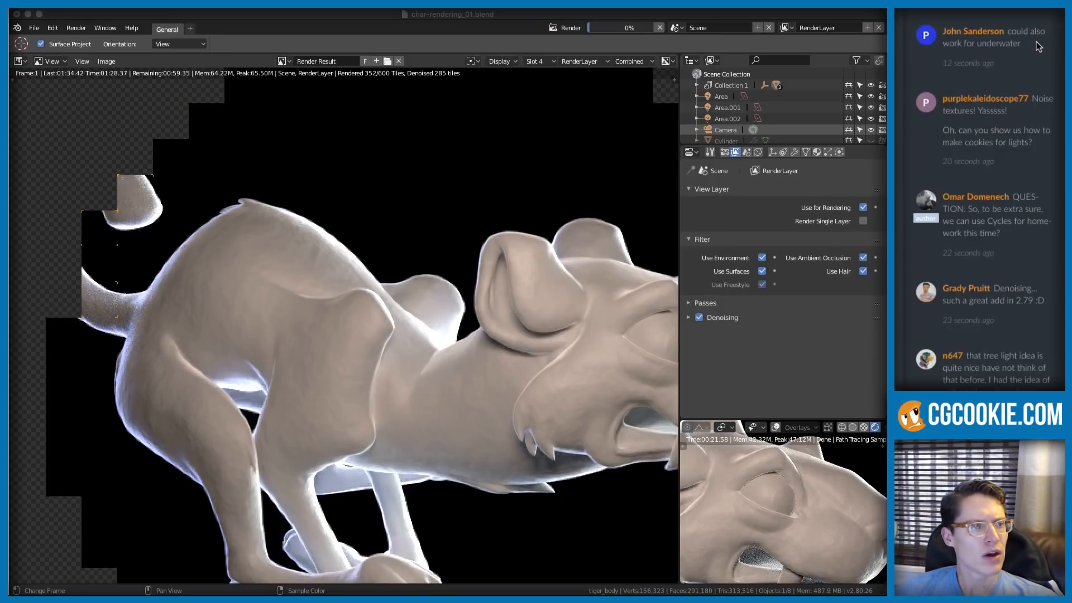
drag(1027, 48, 1007, 32)
click(1031, 42)
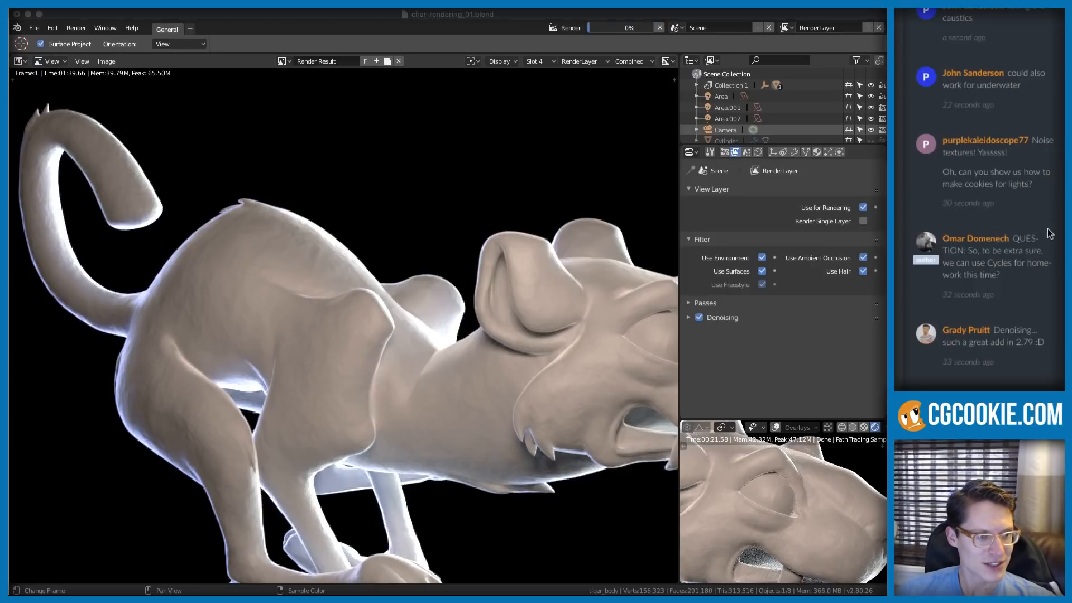
- Compare the tiger's head in the denoised Slot 4 render with the Slot 3 render
middle_drag(464, 307, 396, 261)
scroll(442, 262, down, 3)
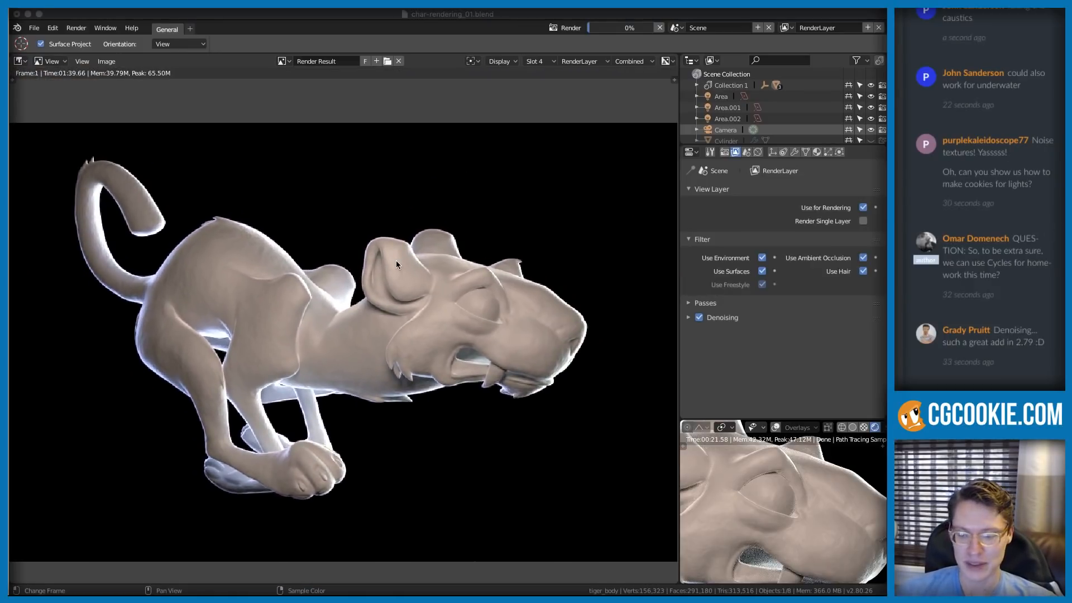
scroll(396, 246, down, 1)
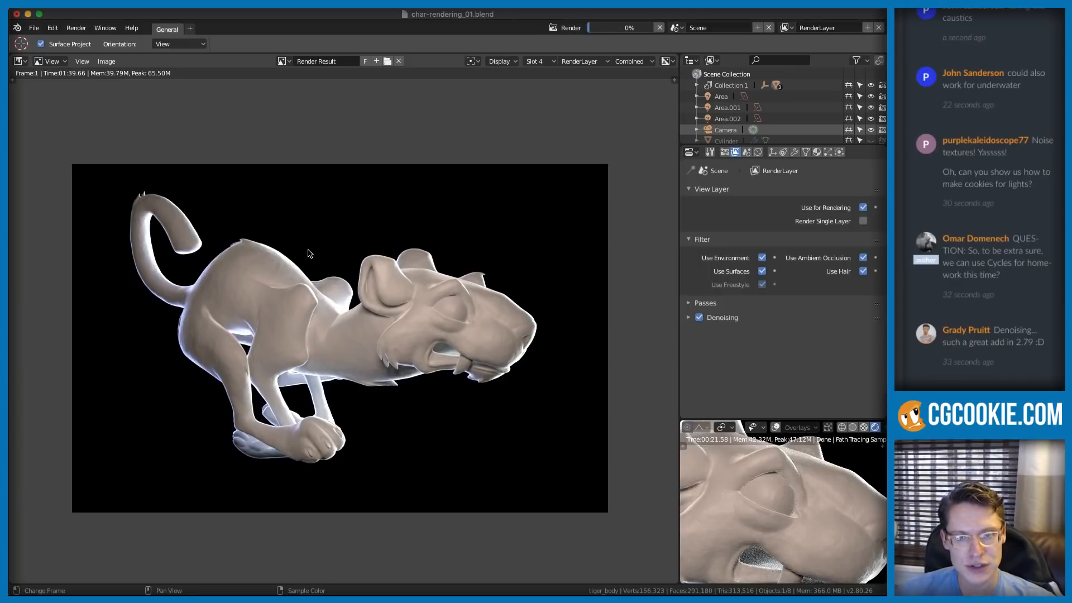
scroll(315, 250, up, 4)
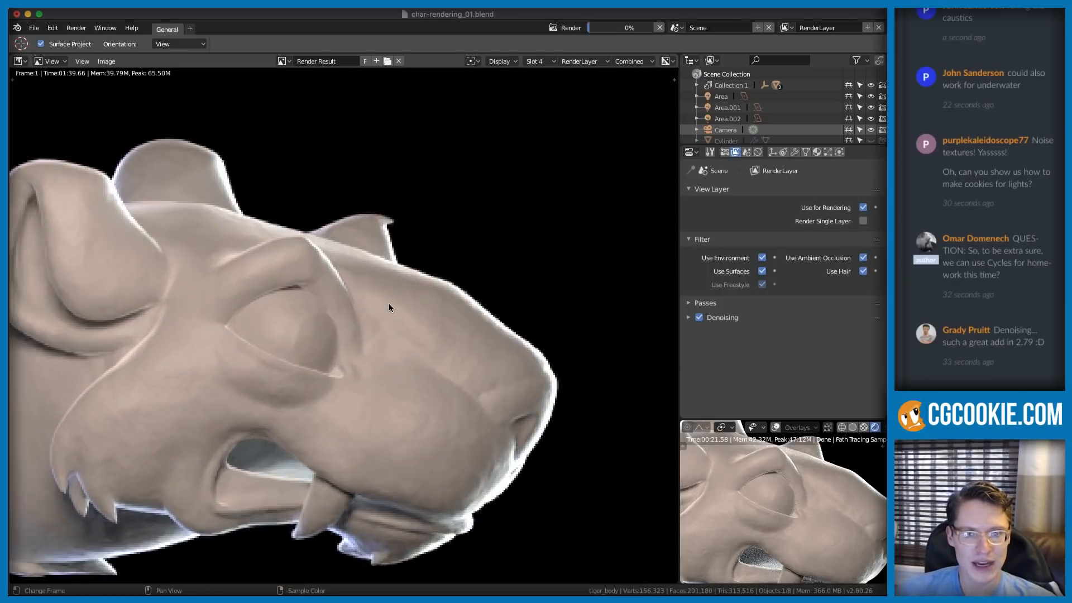
key(alt+j)
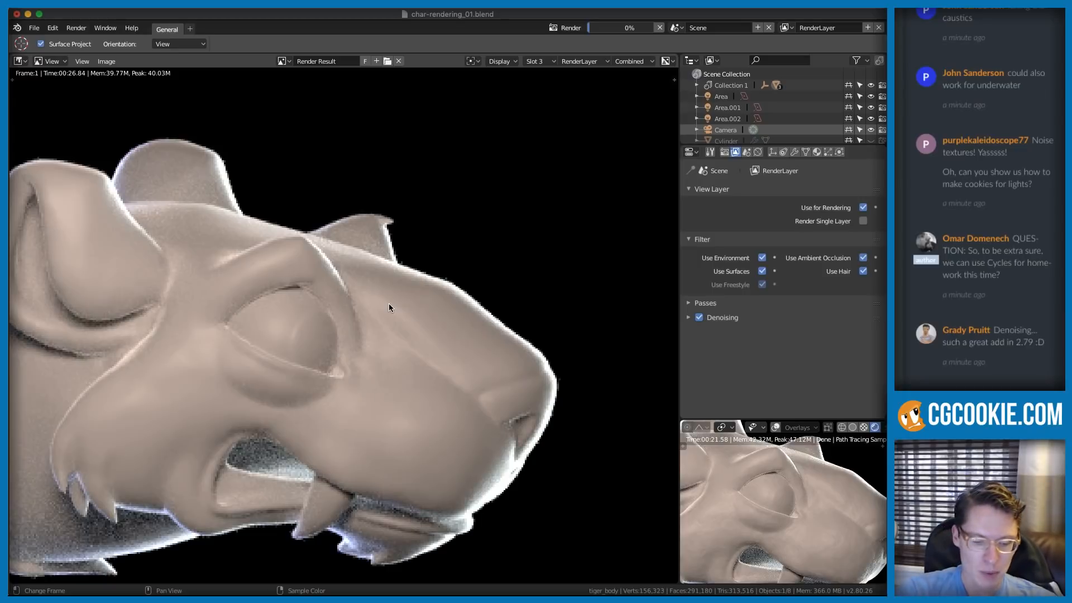
key(j)
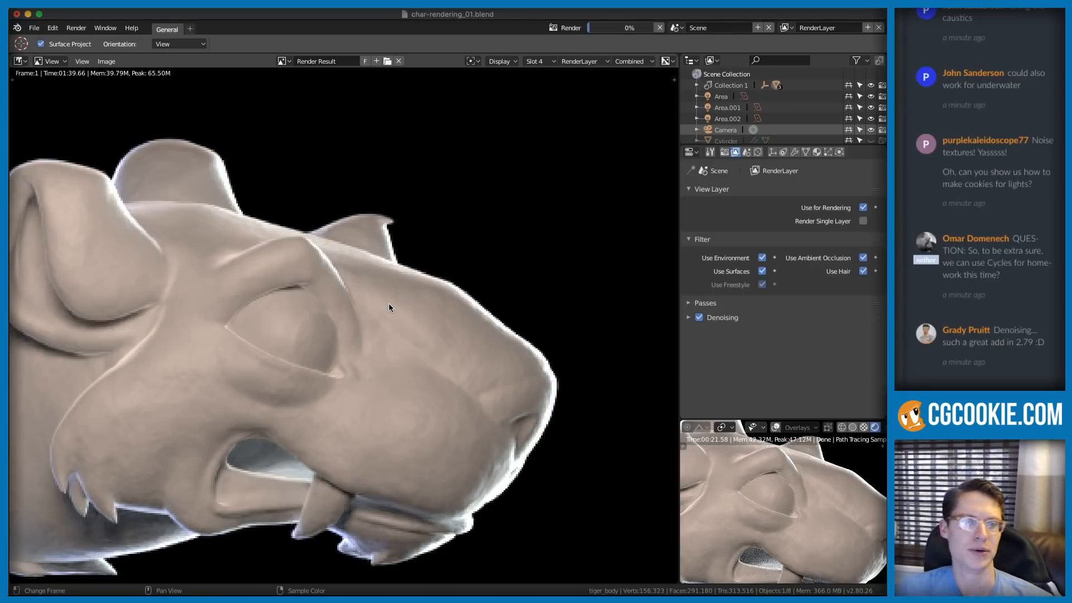
scroll(357, 308, down, 1)
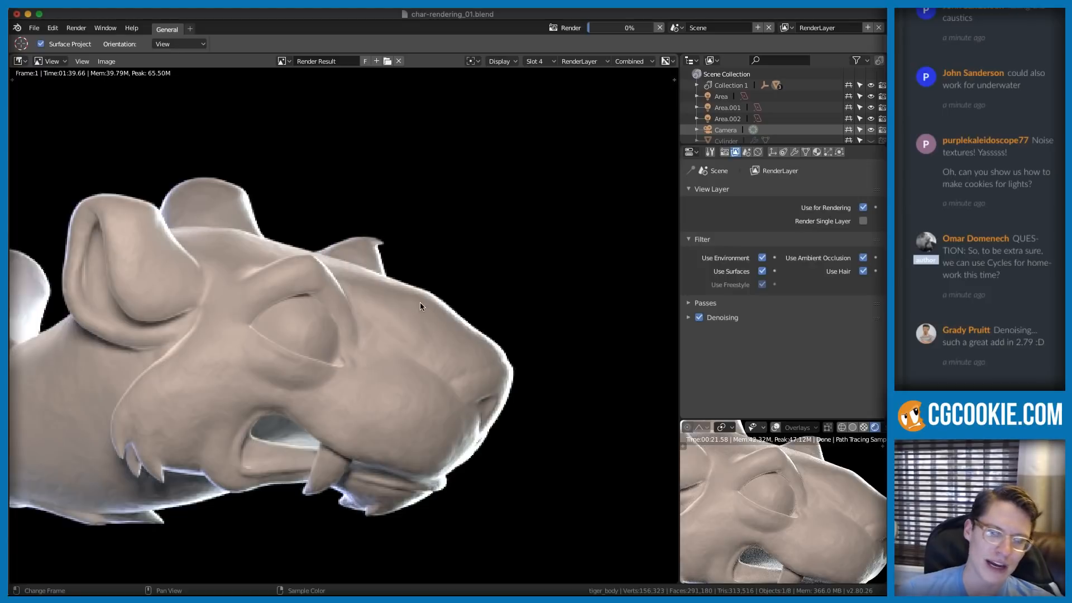
scroll(381, 307, up, 3)
middle_drag(538, 384, 478, 298)
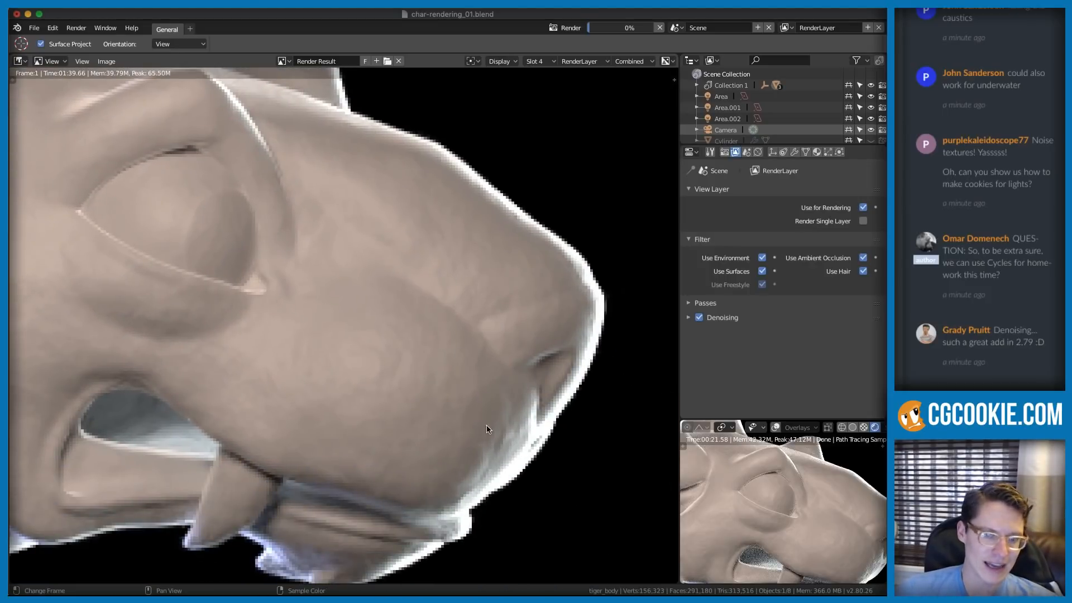
key(3)
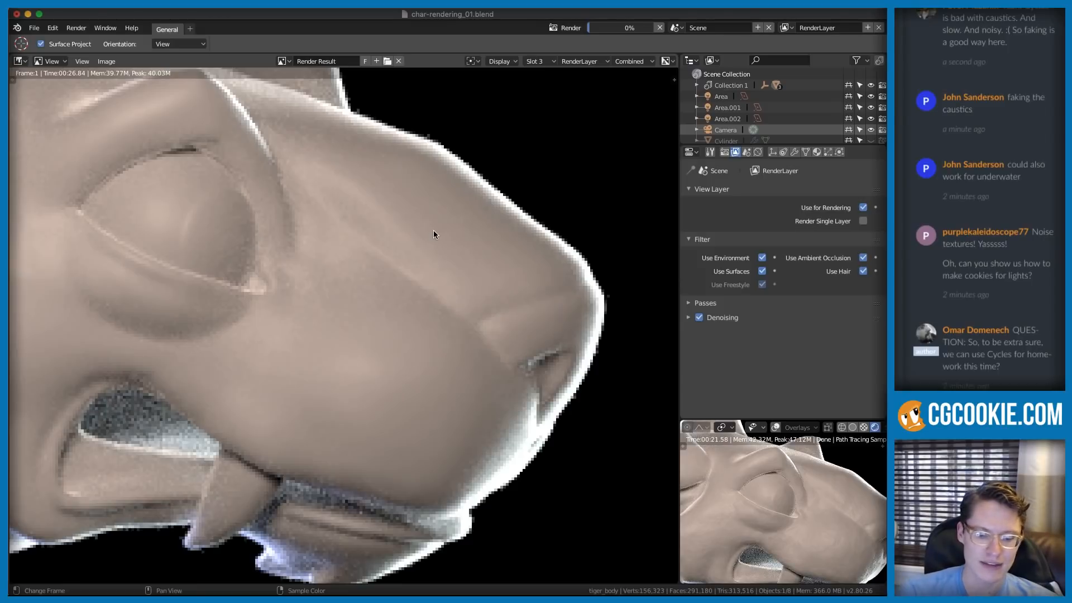
key(4)
- Examine the tiger's full body and the bump detail on its hindquarters in the Slot 4 render
scroll(348, 342, down, 4)
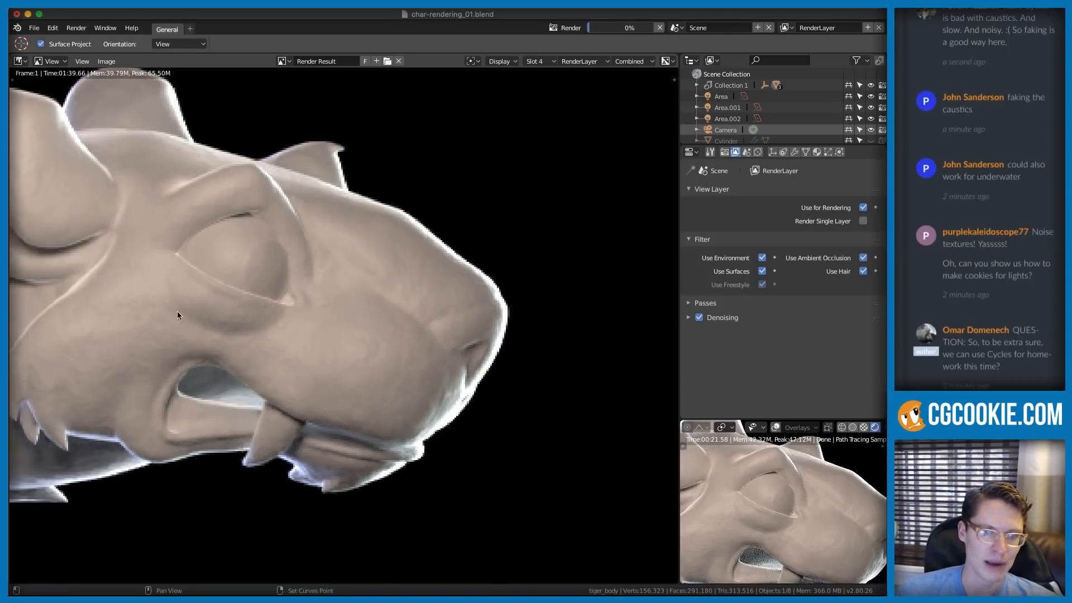
scroll(346, 300, up, 2)
scroll(342, 297, down, 3)
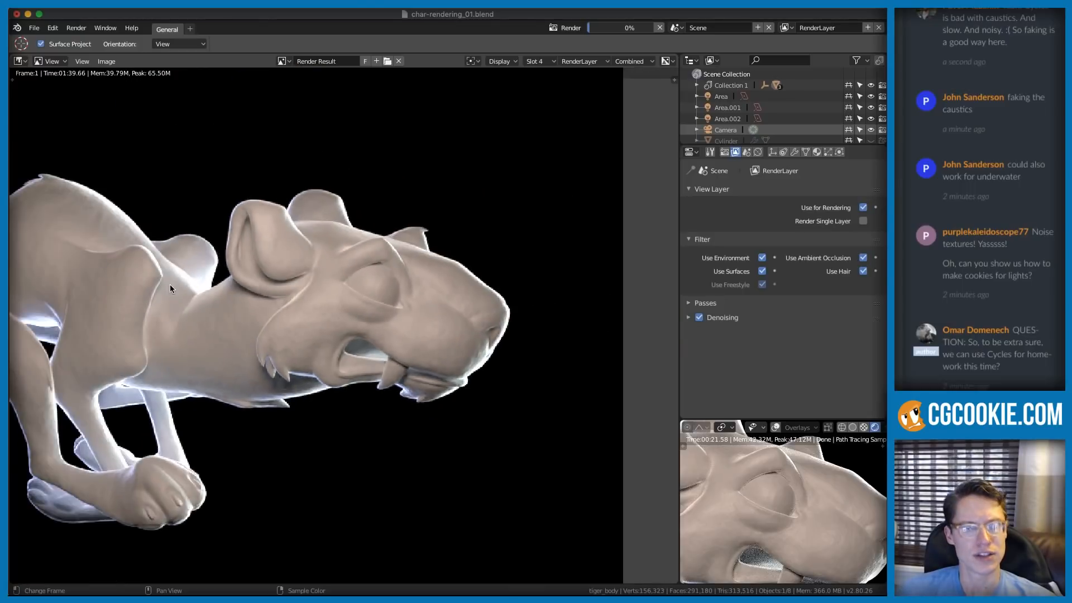
middle_drag(174, 283, 286, 293)
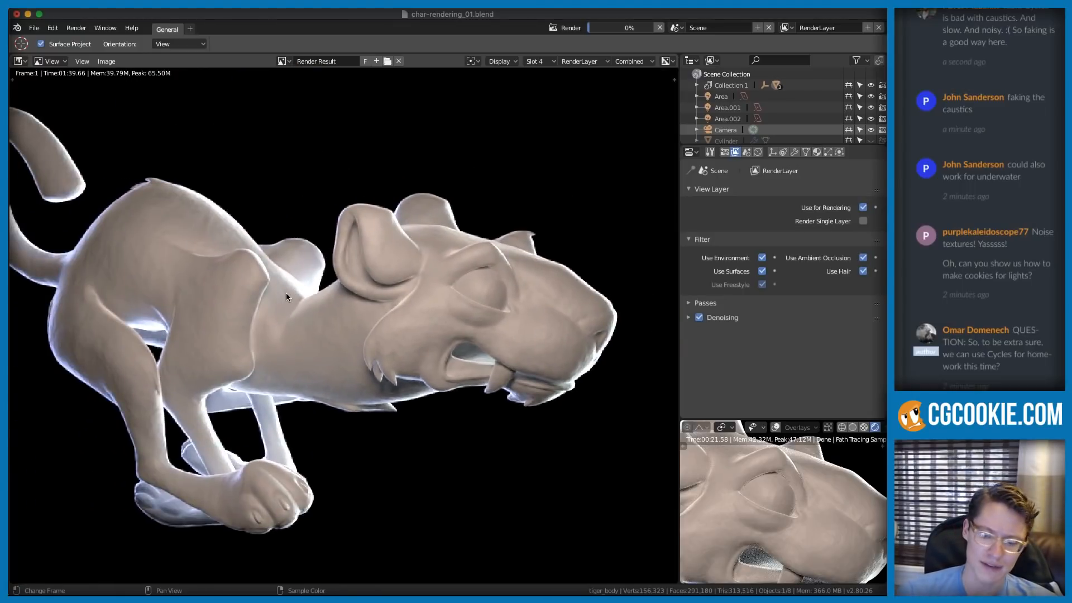
scroll(285, 293, down, 1)
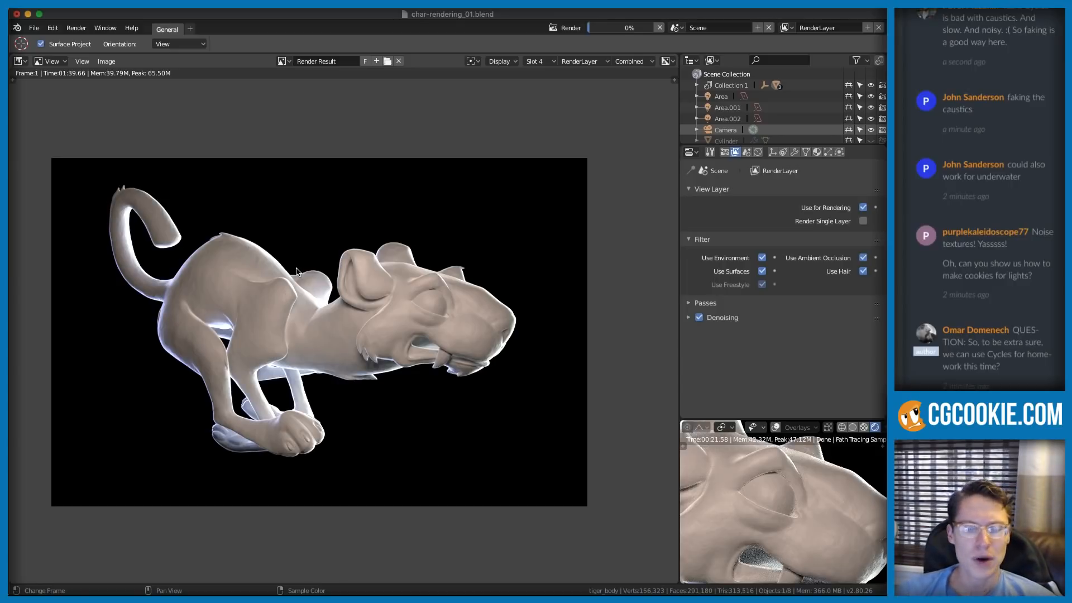
ctrl+middle_drag(274, 262, 273, 346)
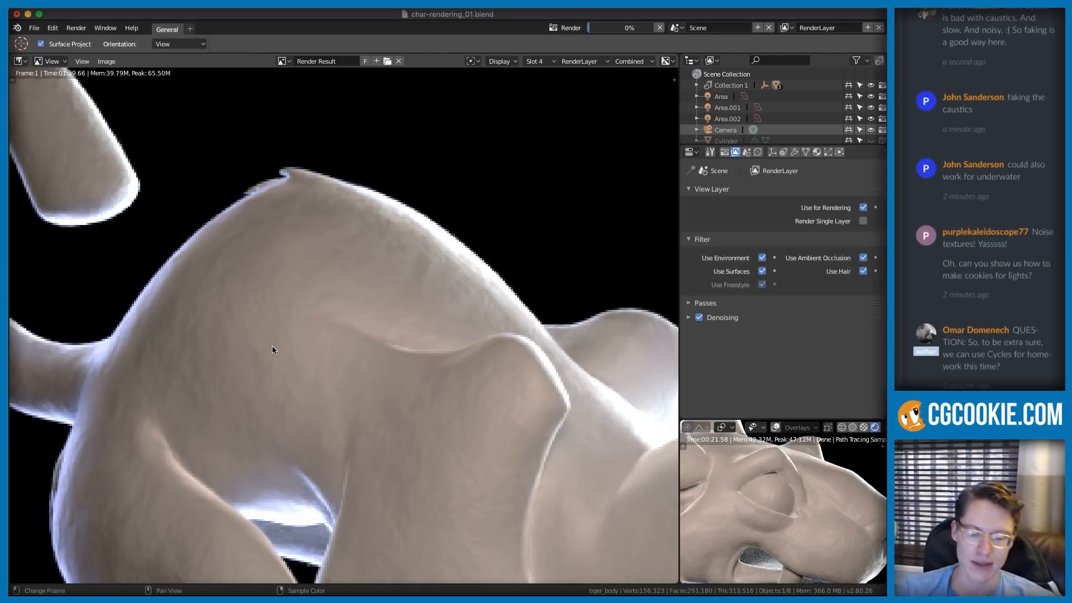
- Set the Render Result to Slot 5 and switch that editor to the Shader Editor, showing the grey-model material's bump nodes
click(536, 61)
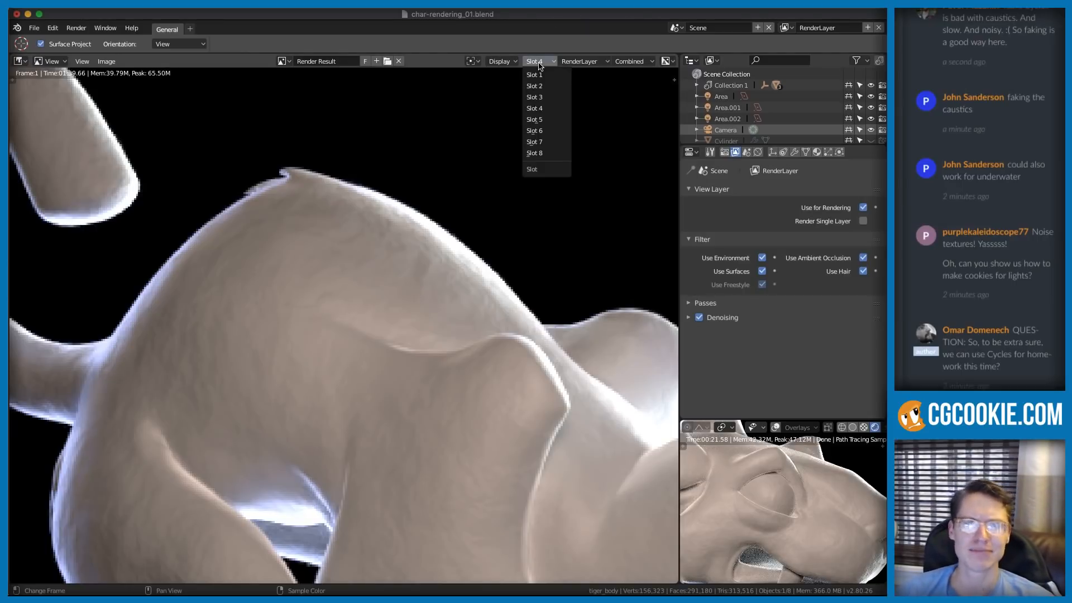
click(535, 119)
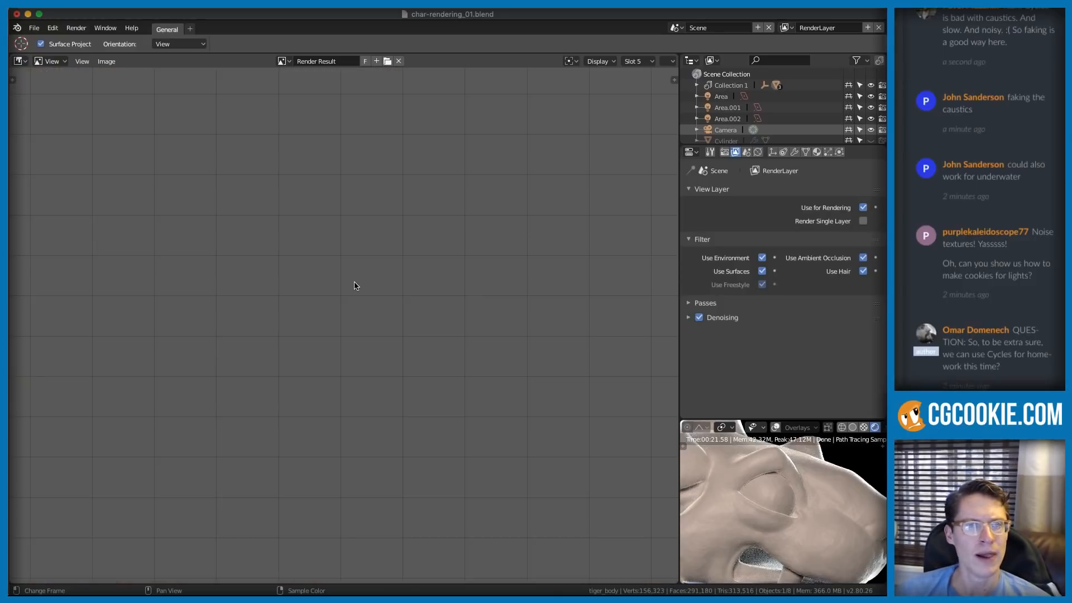
click(21, 62)
click(39, 128)
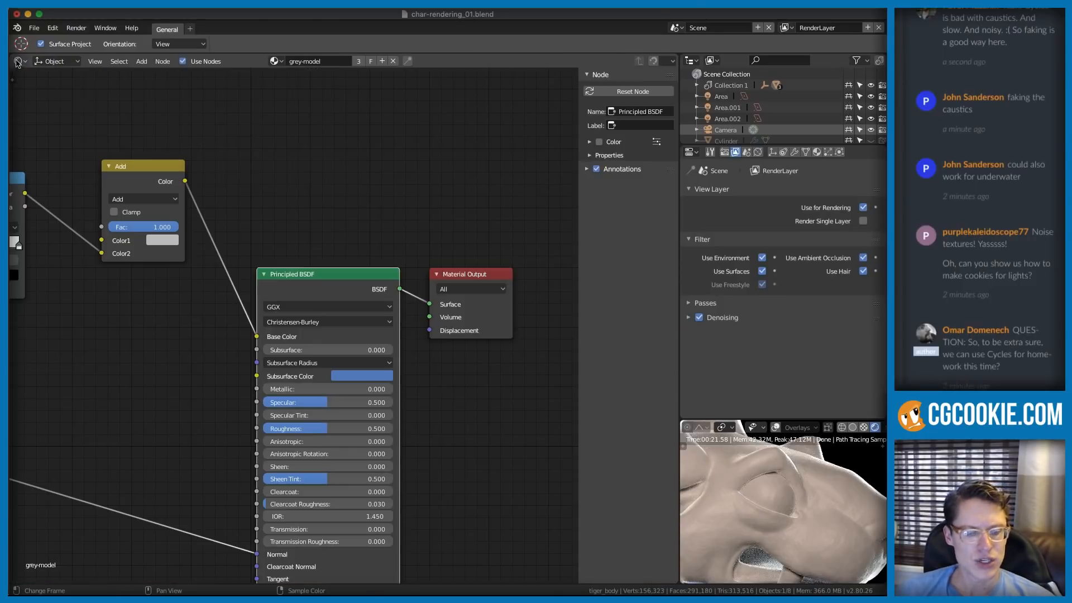
middle_drag(274, 309, 525, 216)
scroll(237, 296, down, 2)
middle_drag(64, 304, 335, 220)
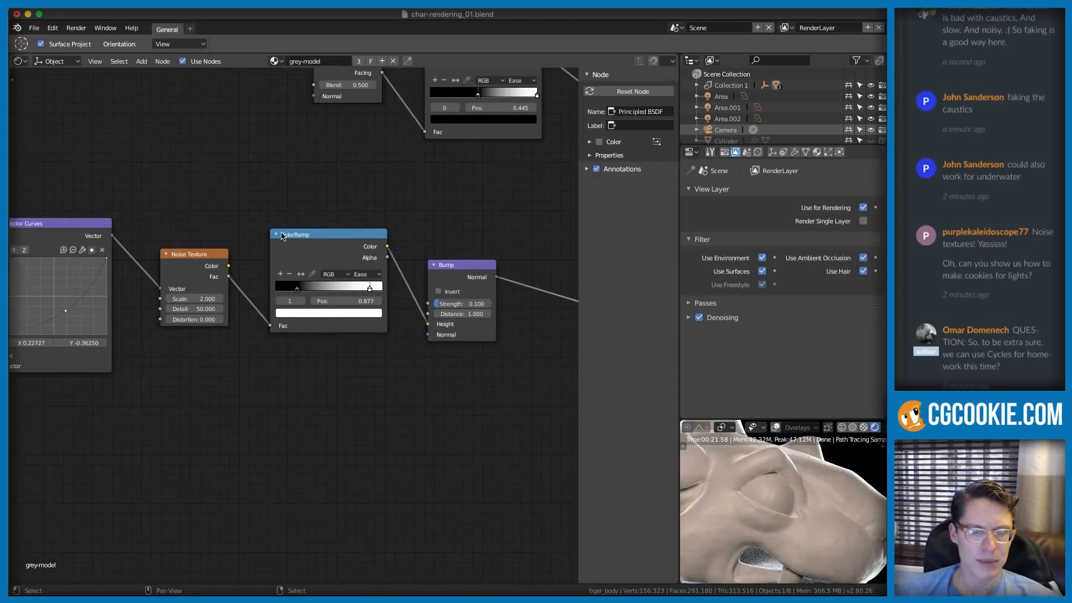
middle_drag(240, 239, 346, 252)
scroll(345, 252, down, 1)
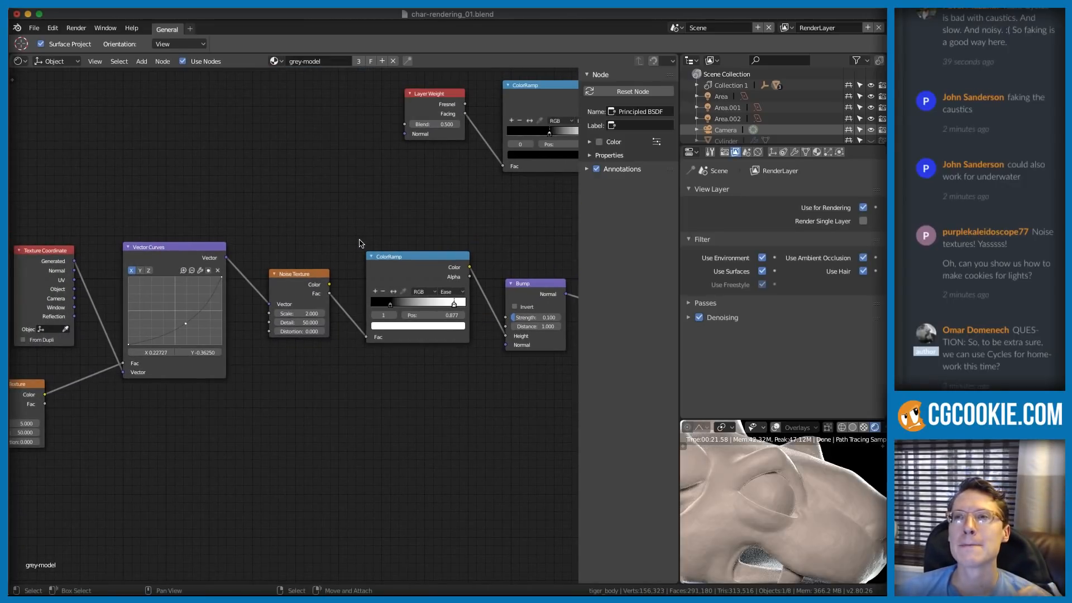
- Move the Noise Texture that feeds the Vector Curves closer beneath the Texture Coordinate node
scroll(315, 304, down, 1)
scroll(314, 303, down, 1)
drag(74, 375, 111, 365)
scroll(145, 353, up, 2)
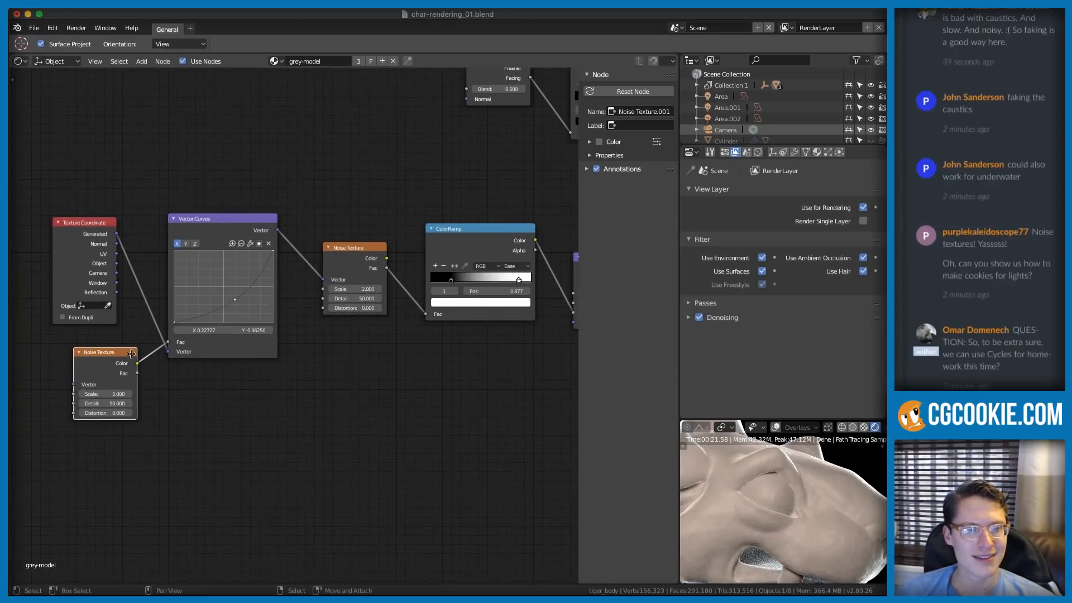
- Duplicate the bump chain of both Noise Textures, Vector Curves, ColorRamp and Bump, placing the copy below the original
click(201, 249)
middle_drag(353, 244, 280, 265)
scroll(281, 266, down, 3)
key(b)
drag(179, 229, 468, 404)
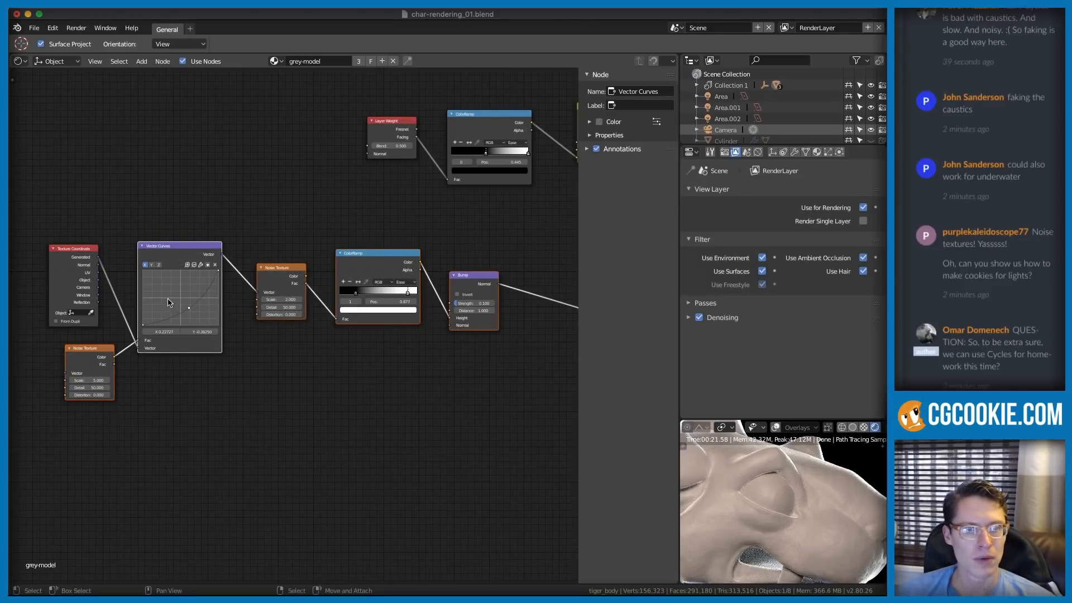
click(204, 258)
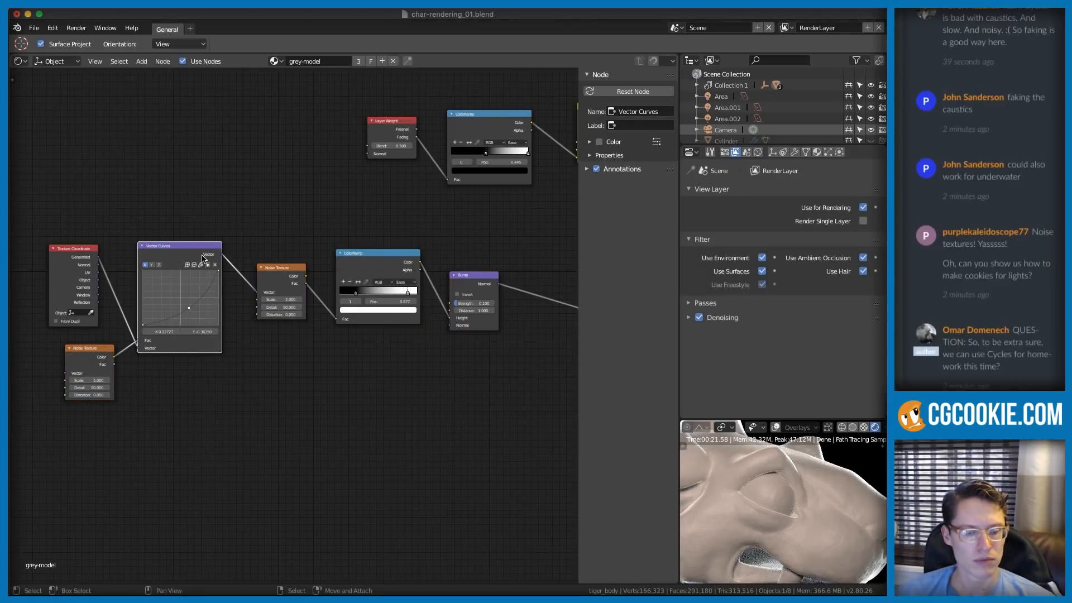
key(g)
key(Escape)
key(b)
drag(30, 332, 265, 402)
key(b)
drag(252, 249, 468, 331)
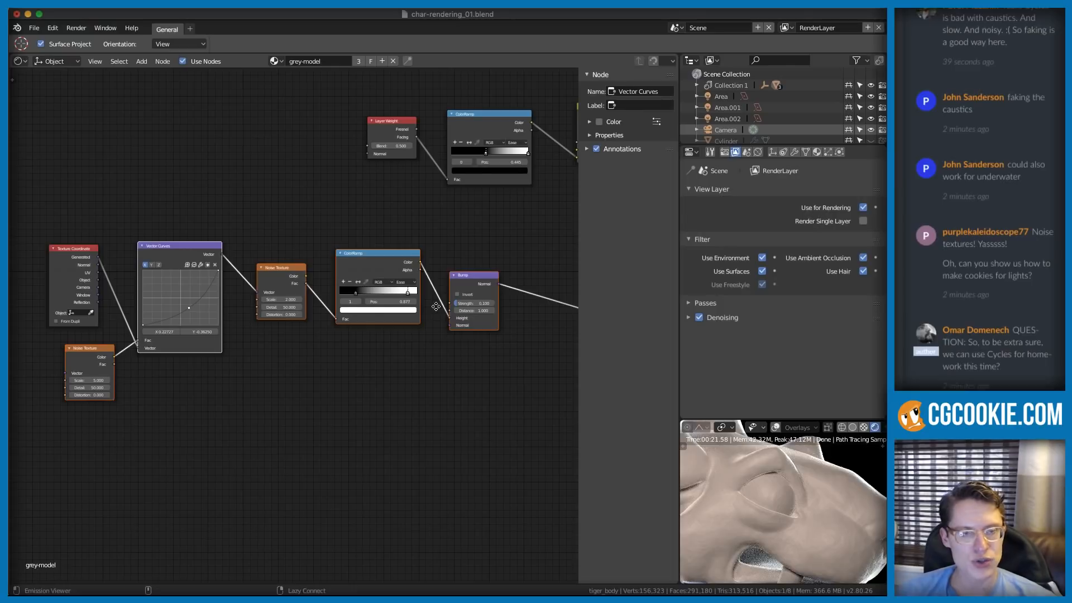
key(shift+d)
click(444, 458)
- Link the Texture Coordinate's Generated output to the duplicated Vector Curves' Vector input, and reposition the Texture Coordinate and original first Noise Texture
drag(63, 254, 557, 353)
middle_drag(101, 303, 238, 296)
drag(224, 341, 217, 299)
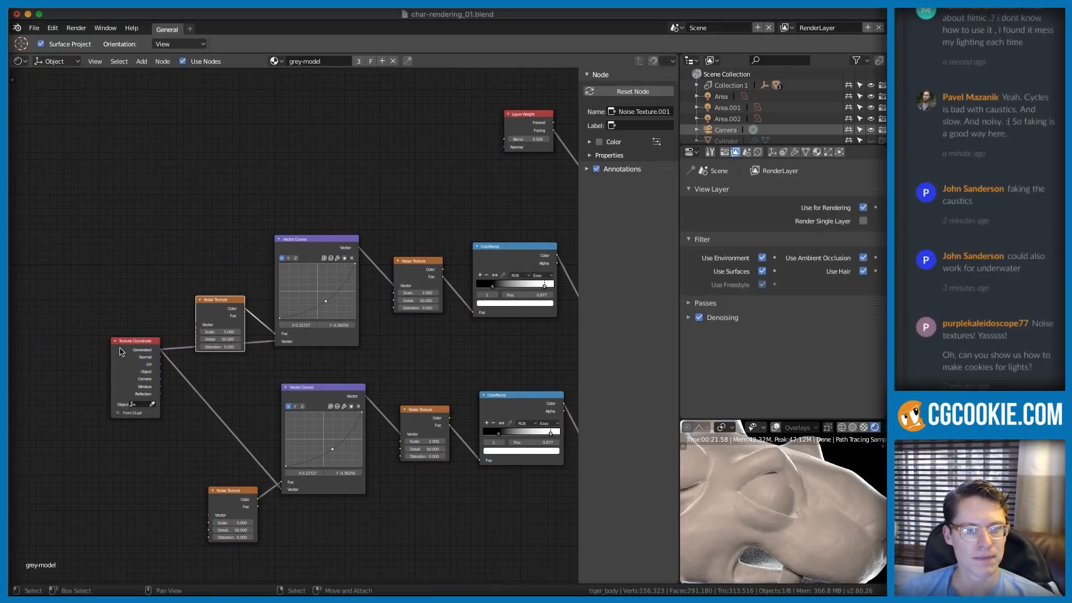
drag(134, 341, 103, 355)
- Preview the duplicated ColorRamp's color output on the tiger and view its hindquarters
middle_drag(570, 327, 306, 284)
scroll(298, 325, up, 5)
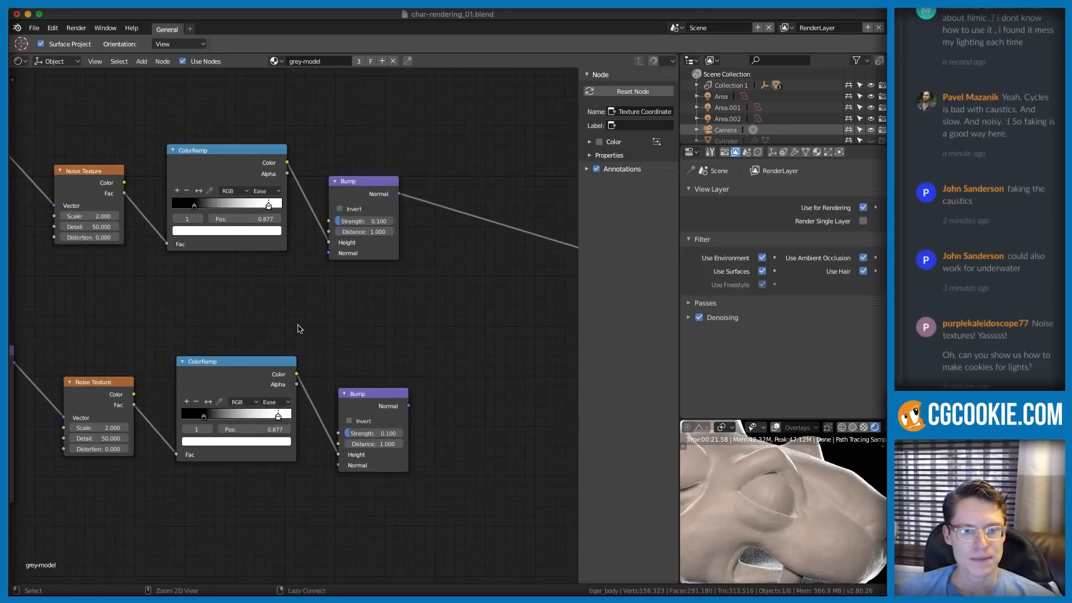
ctrl+shift+click(277, 367)
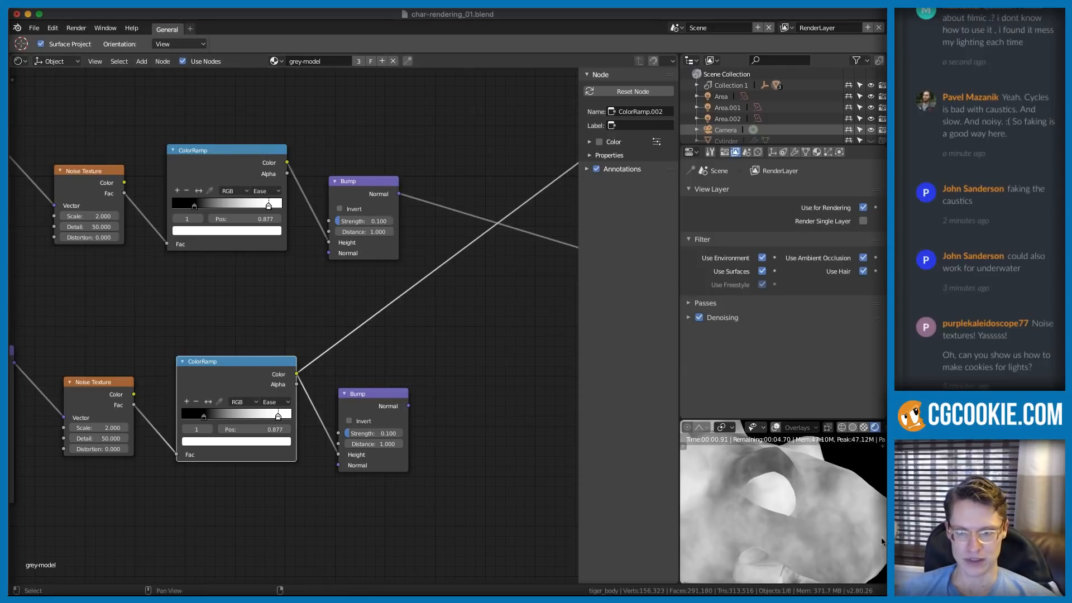
scroll(766, 501, down, 6)
middle_drag(767, 500, 836, 503)
scroll(788, 486, up, 2)
scroll(353, 411, up, 5)
- Set the Scale of the duplicated Noise Texture feeding the ColorRamp to 1 and check the pattern on the tiger
middle_drag(310, 441, 403, 408)
click(92, 445)
text(1)
key(Return)
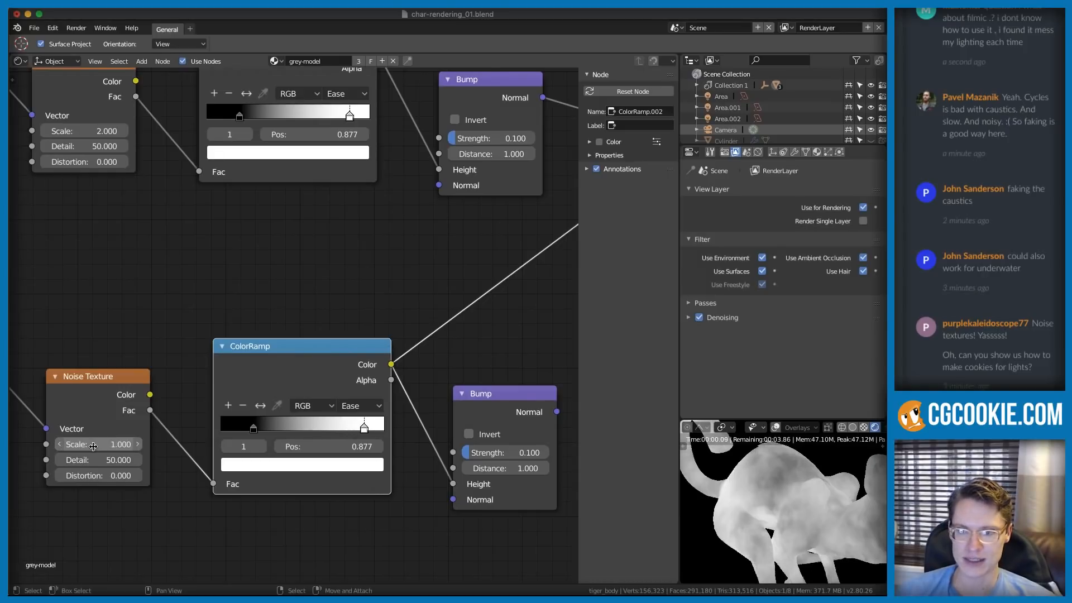
middle_drag(771, 497, 756, 488)
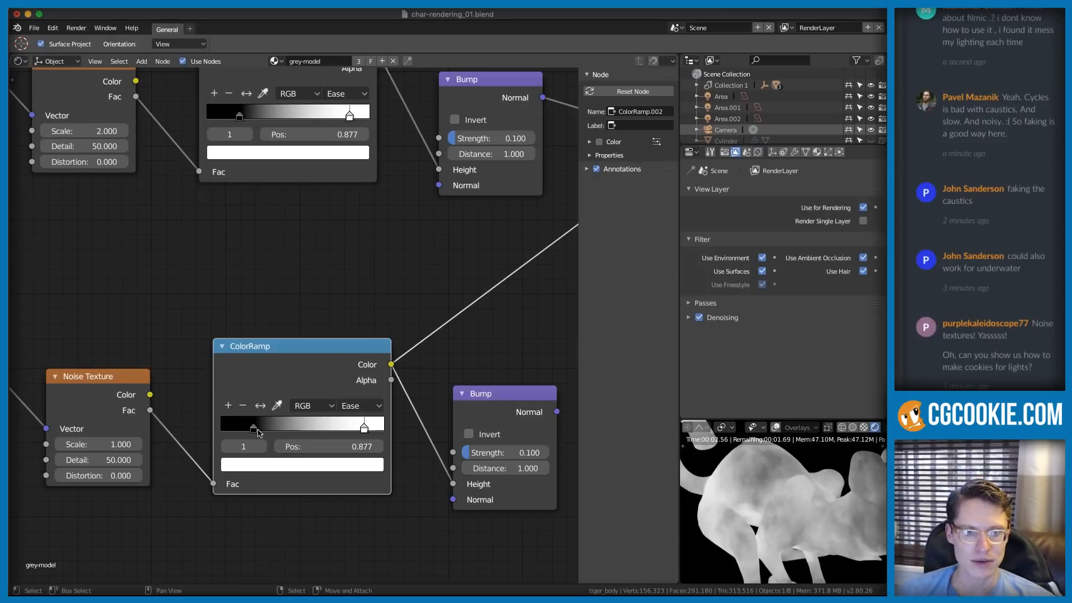
mouse_move(793, 498)
middle_down()
mouse_move(746, 498)
mouse_move(793, 481)
mouse_move(780, 520)
mouse_move(782, 500)
middle_up()
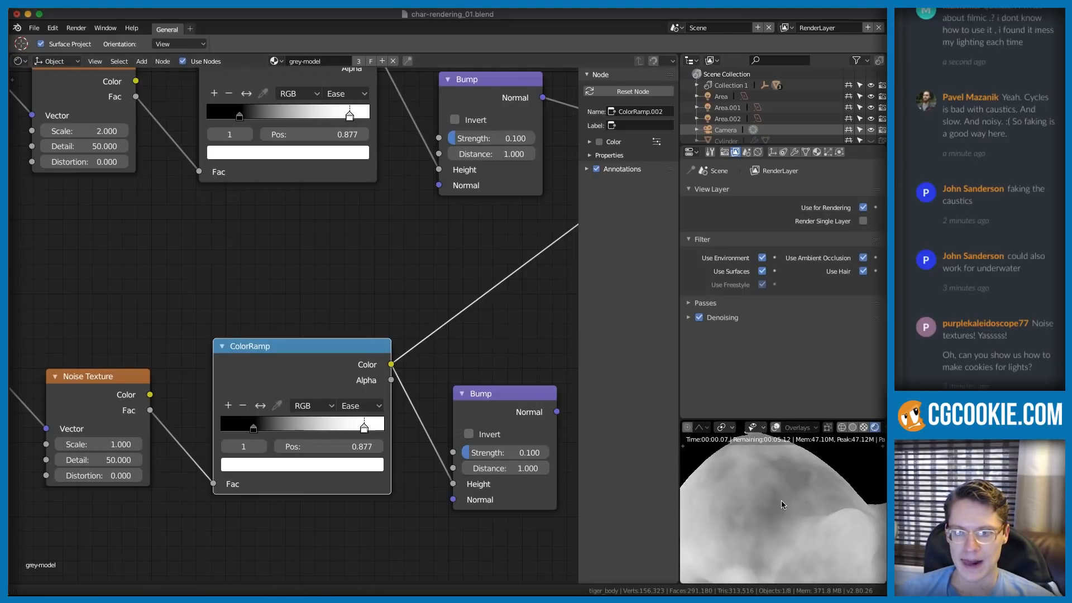
- Try Scale values of 10 and 3 on the Noise Texture feeding the duplicated Vector Curves, and settle on 6
middle_drag(86, 394, 352, 302)
middle_drag(193, 375, 370, 310)
click(126, 459)
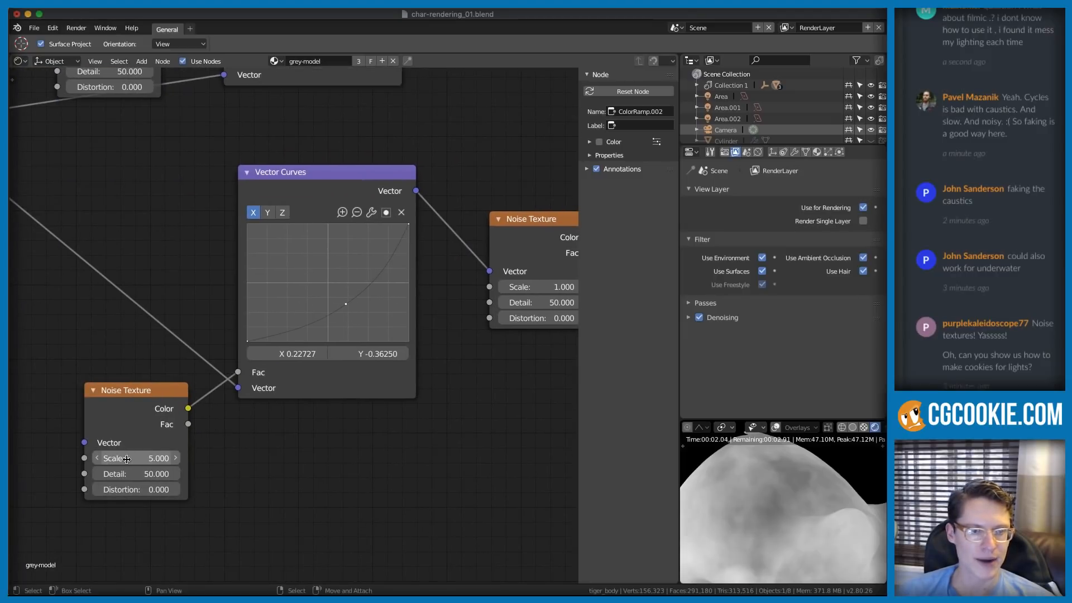
text(10.0)
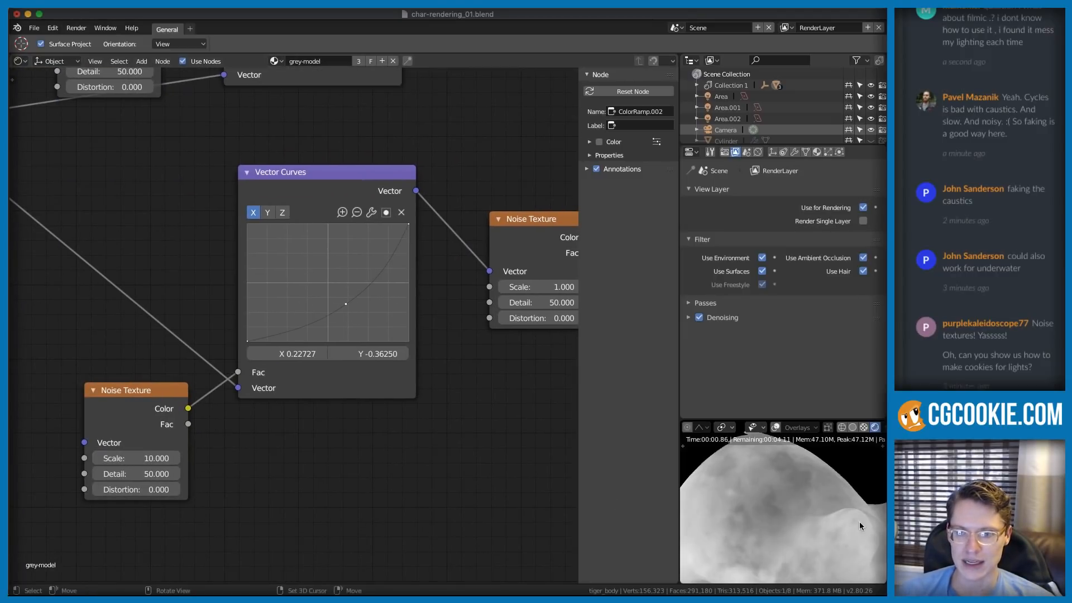
text(3)
key(Return)
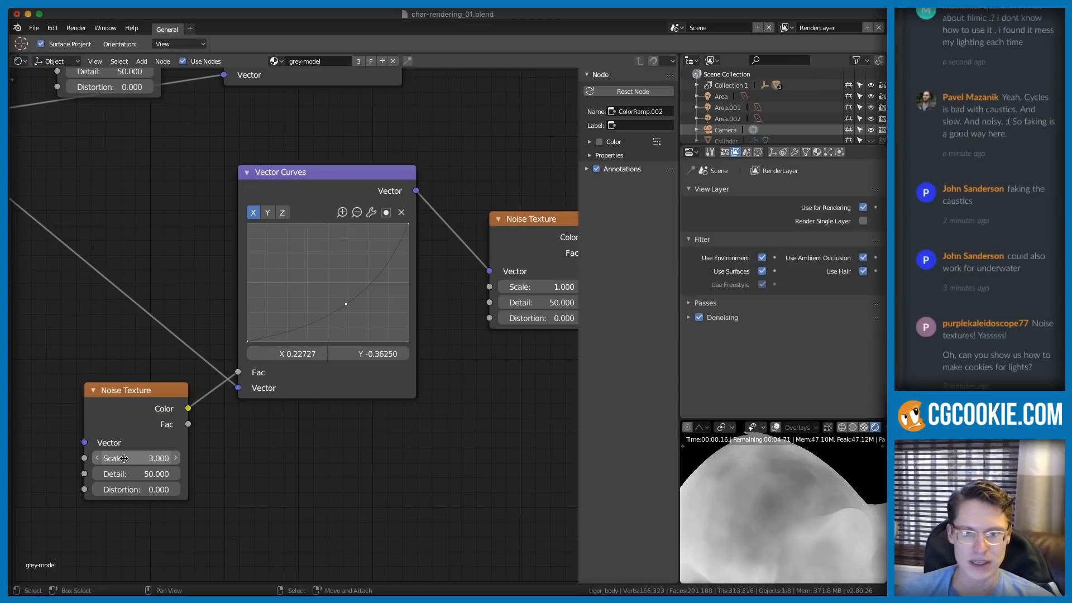
click(139, 458)
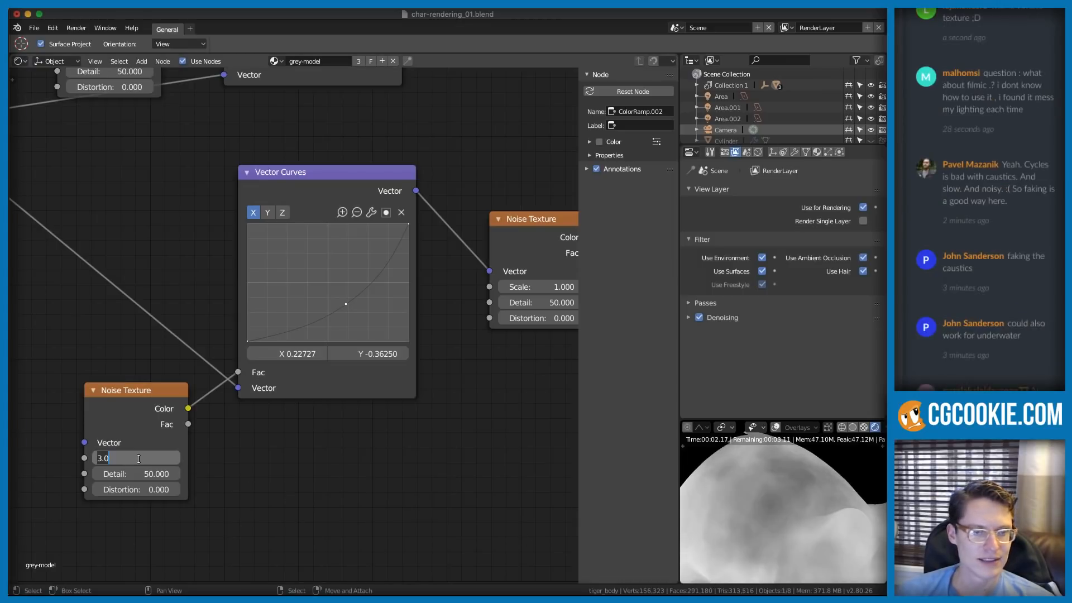
text(6)
key(Return)
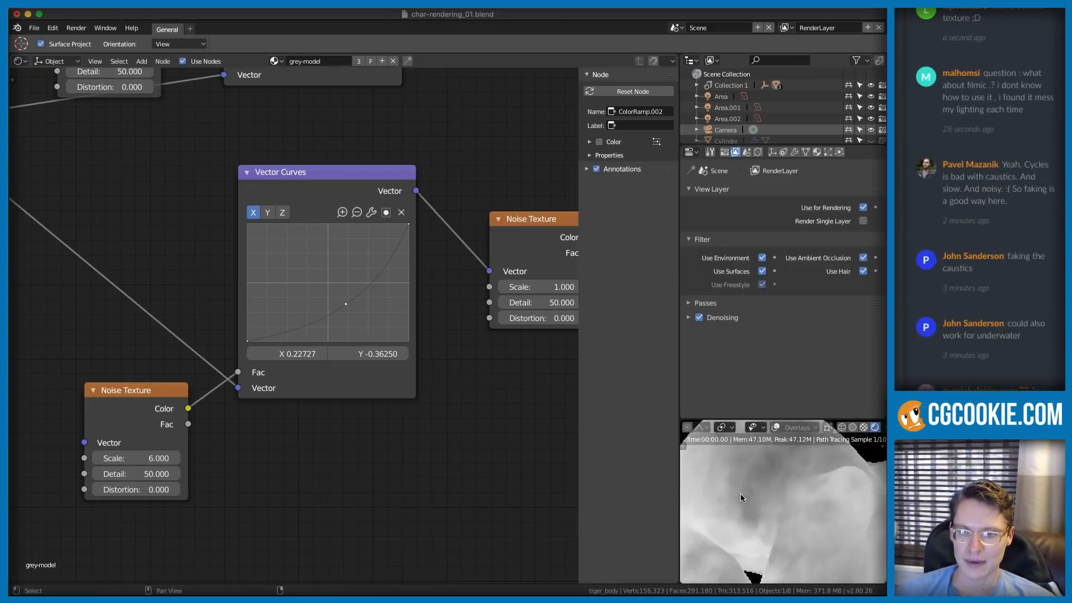
- Reshape the duplicated Vector Curves with an X point at about 0.30, -0.49 and a Y point at about -0.25, 0.25
mouse_move(345, 304)
mouse_down()
mouse_move(339, 294)
mouse_move(352, 311)
mouse_up()
ctrl+middle_drag(768, 490, 795, 487)
click(268, 212)
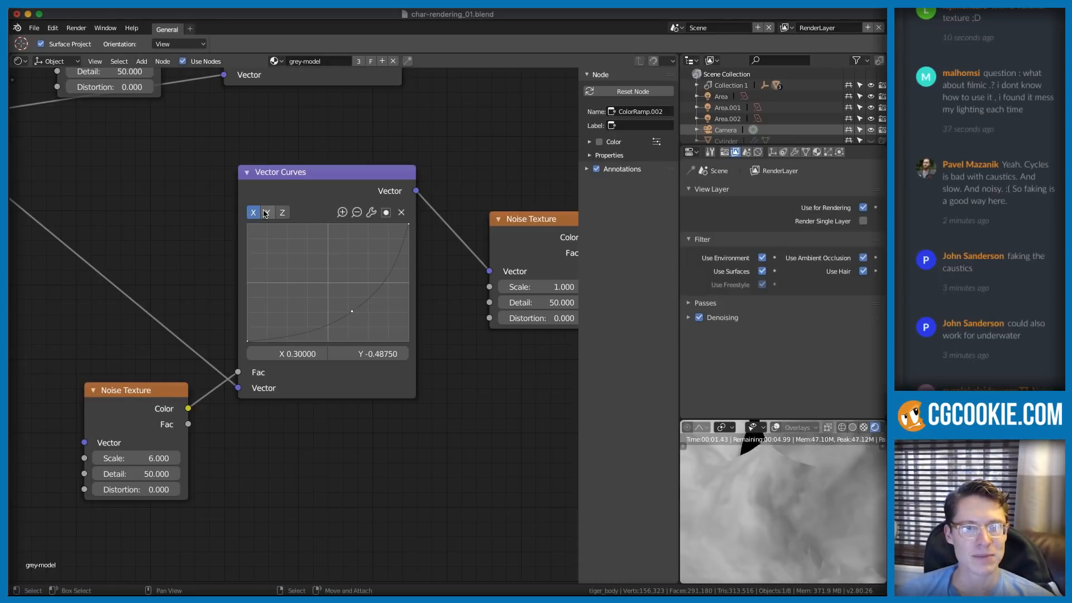
click(308, 268)
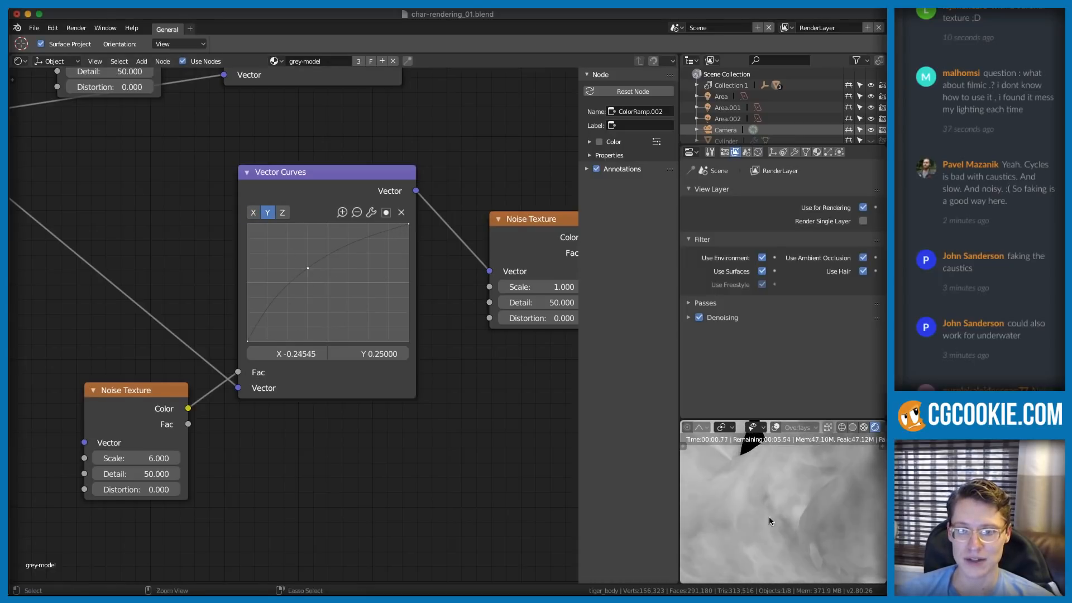
shift+scroll(743, 520, up, 3)
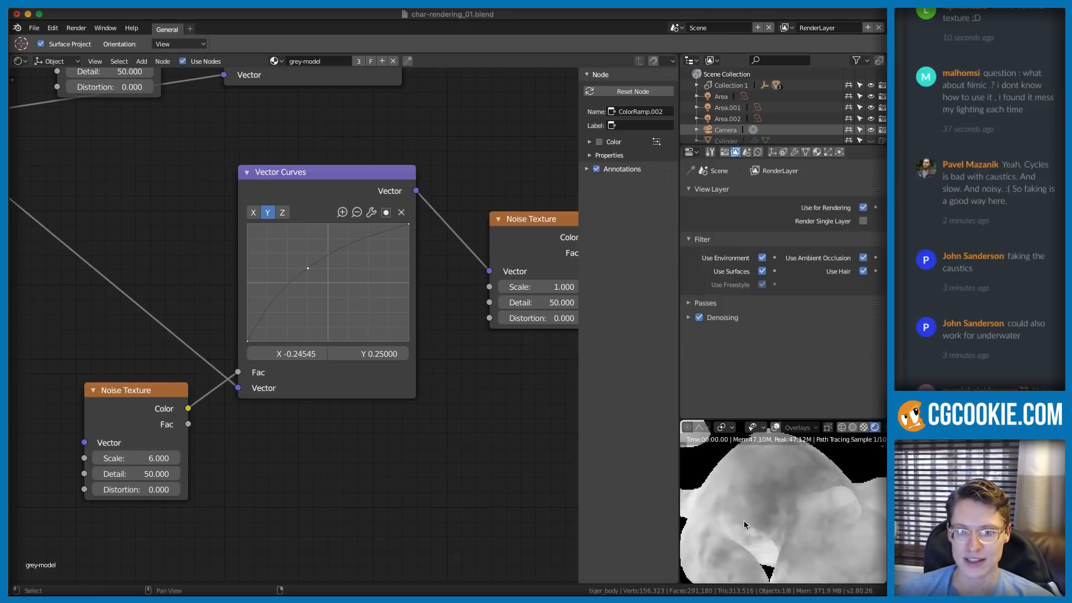
ctrl+scroll(822, 522, up, 1)
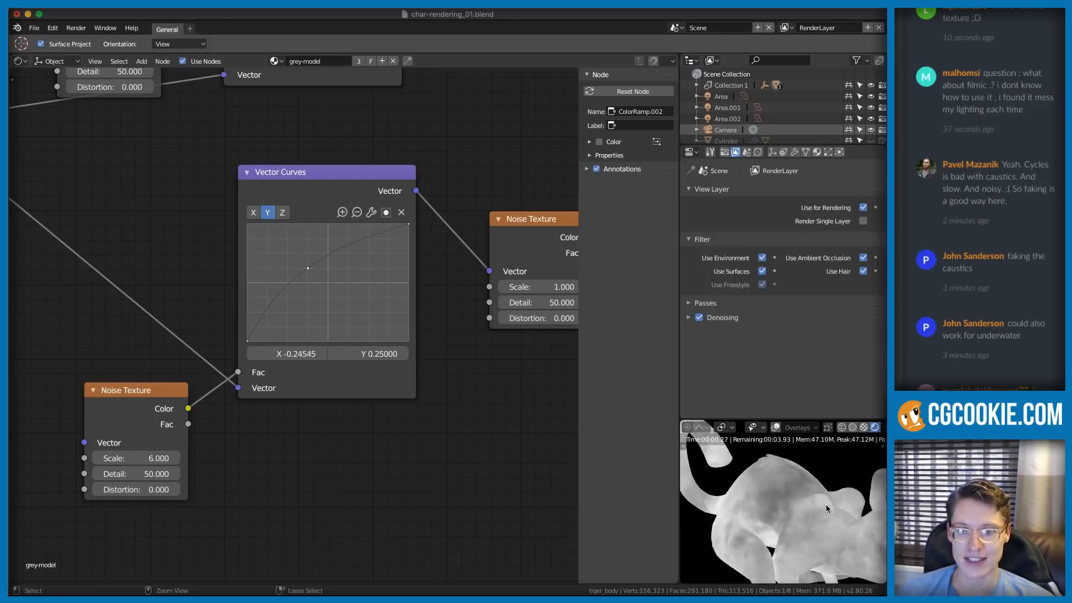
- Tighten the duplicated ColorRamp by moving its black stop to about 0.277 and its white stop to about 0.664
middle_drag(438, 276, 307, 300)
shift+middle_drag(276, 207, 184, 198)
shift+middle_drag(338, 243, 257, 246)
shift+middle_drag(843, 466, 736, 499)
shift+middle_drag(807, 504, 813, 530)
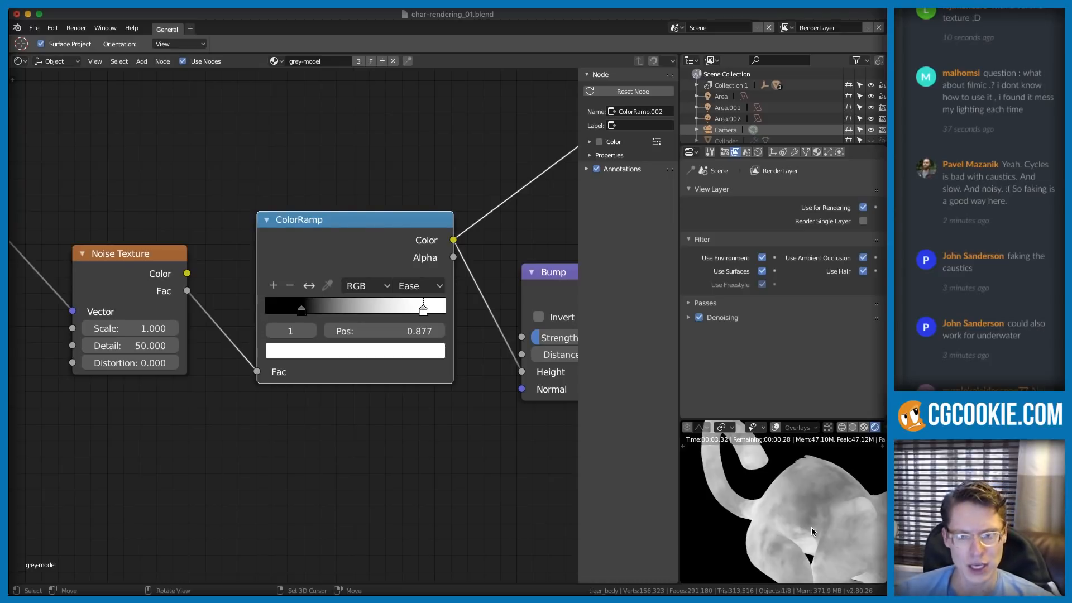
scroll(373, 264, down, 2)
scroll(346, 328, up, 3)
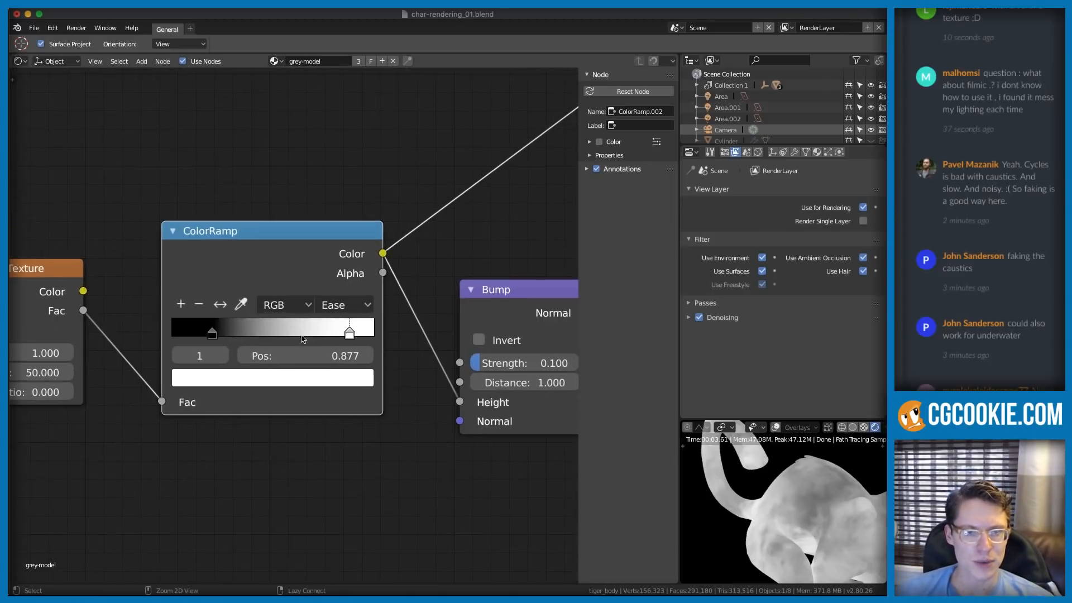
scroll(816, 524, up, 1)
scroll(816, 524, up, 1)
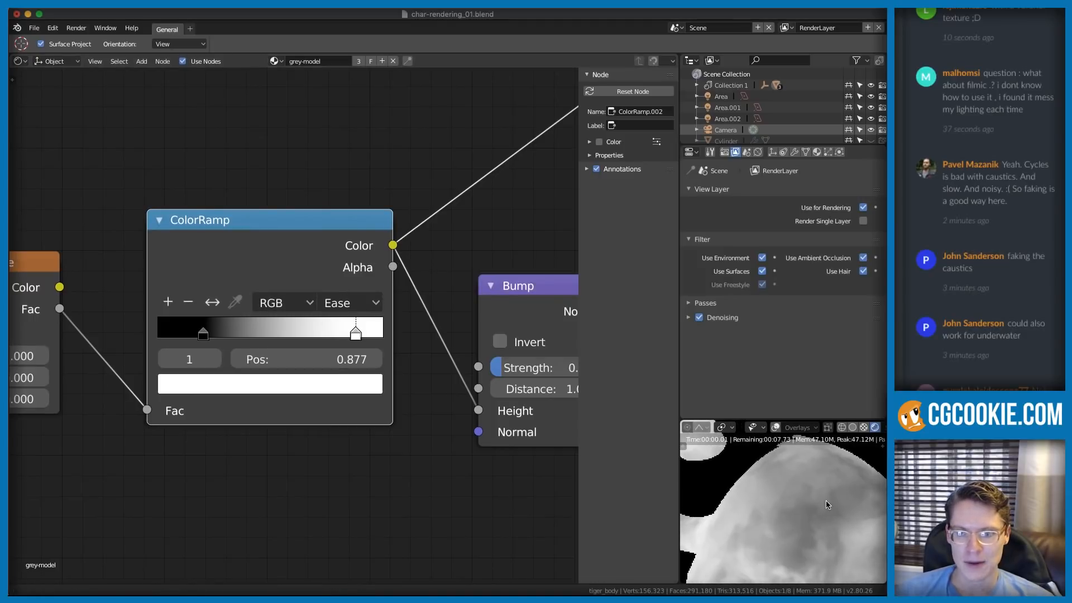
drag(204, 334, 220, 334)
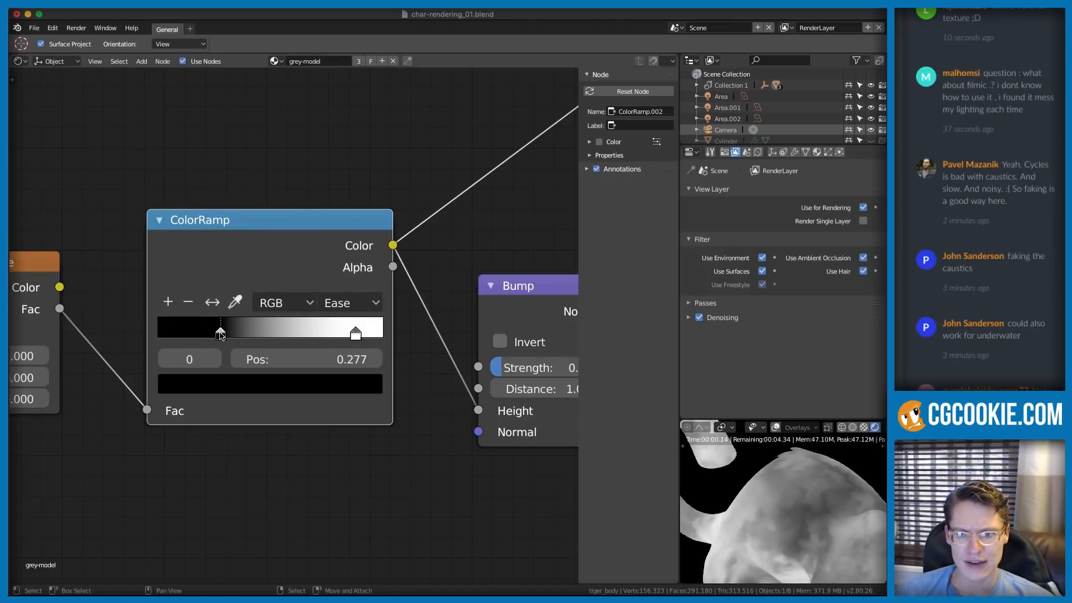
drag(347, 335, 307, 337)
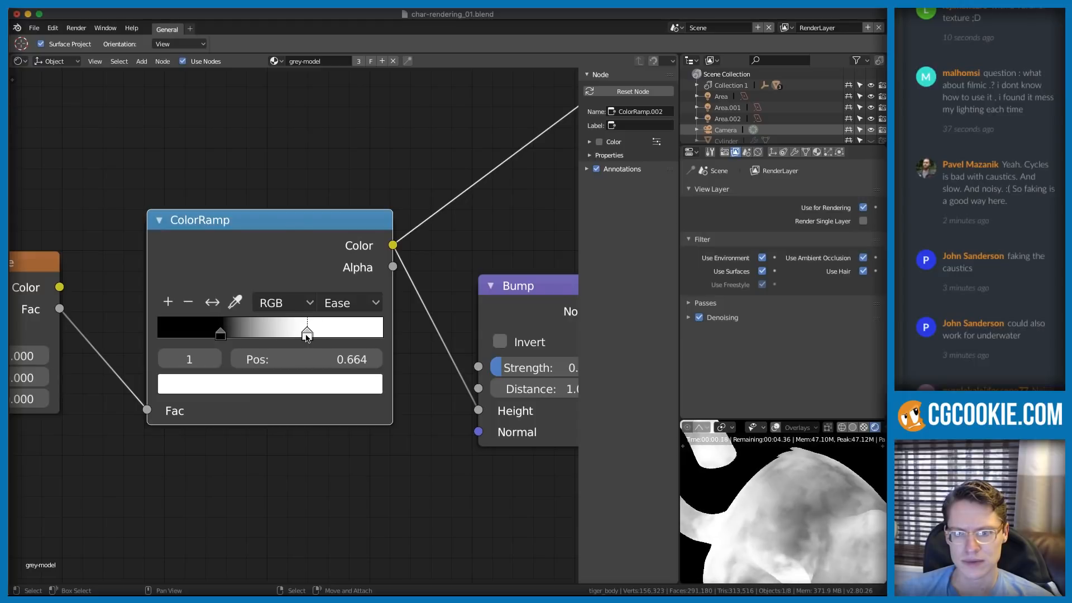
- Delete the duplicated Bump node and move the original Bump away from its ColorRamp to make room
scroll(240, 332, down, 8)
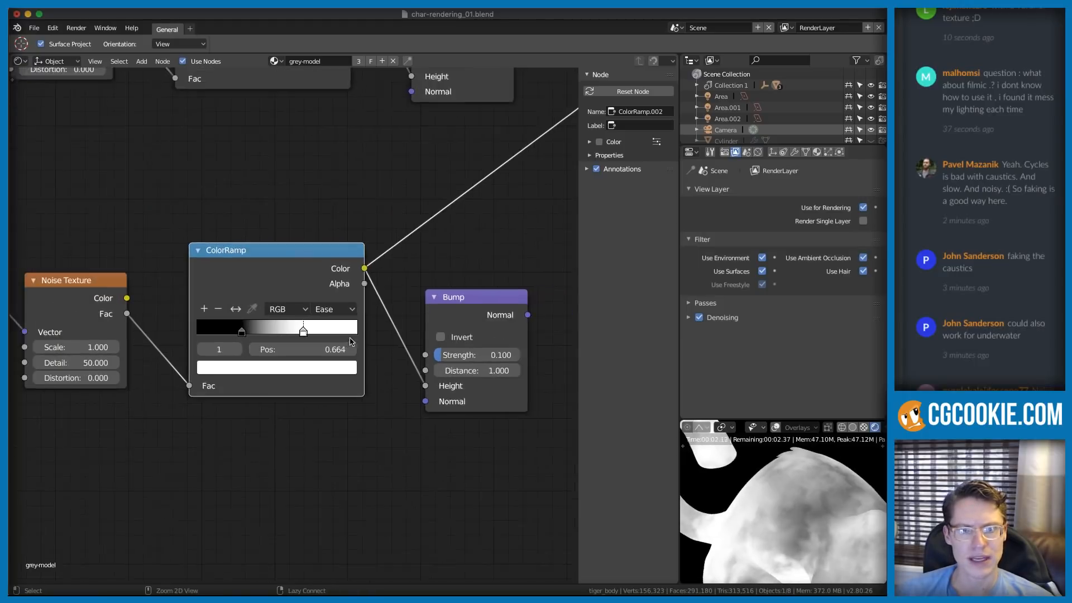
middle_drag(386, 251, 330, 337)
drag(355, 396, 485, 417)
drag(343, 215, 483, 305)
click(474, 420)
key(x)
- Add a MixRGB node and insert it between the original ColorRamp and the Bump's Height input
key(shift+a)
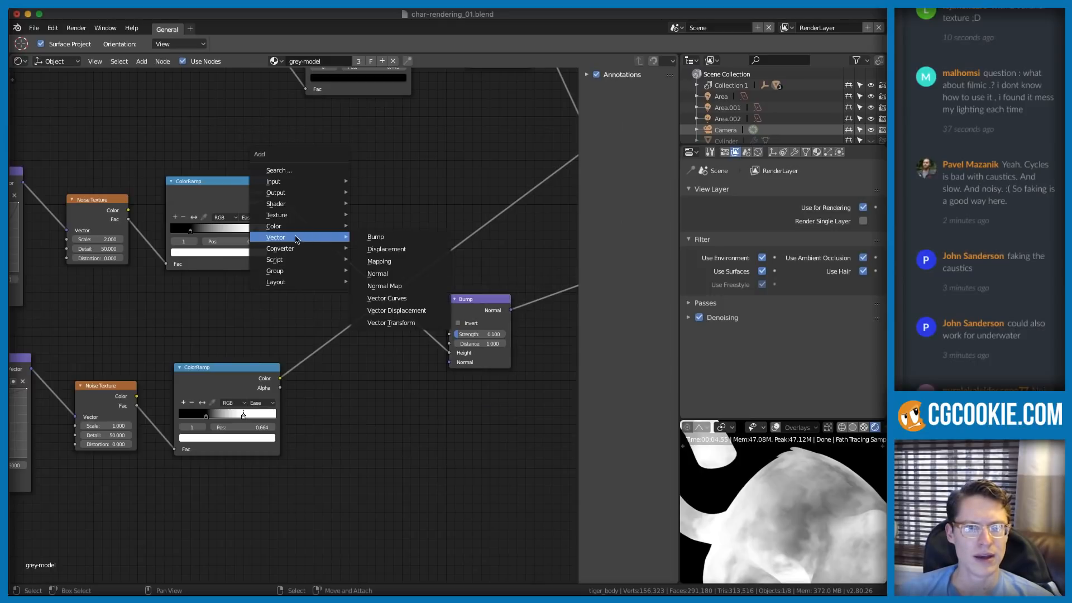
mouse_move(290, 226)
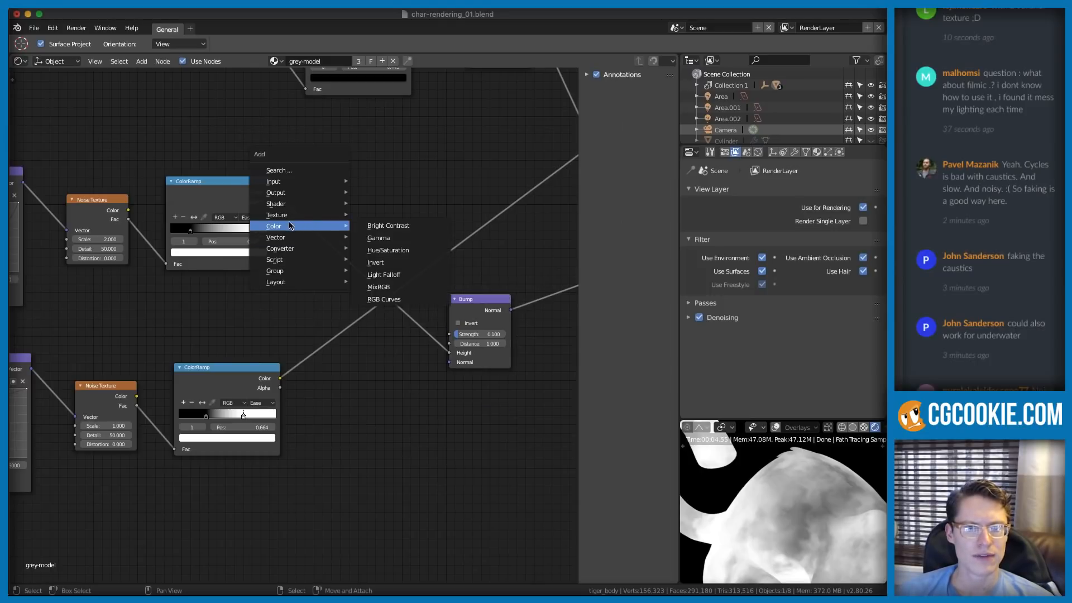
click(378, 287)
click(346, 217)
ctrl+middle_drag(347, 217, 371, 191)
drag(375, 179, 405, 259)
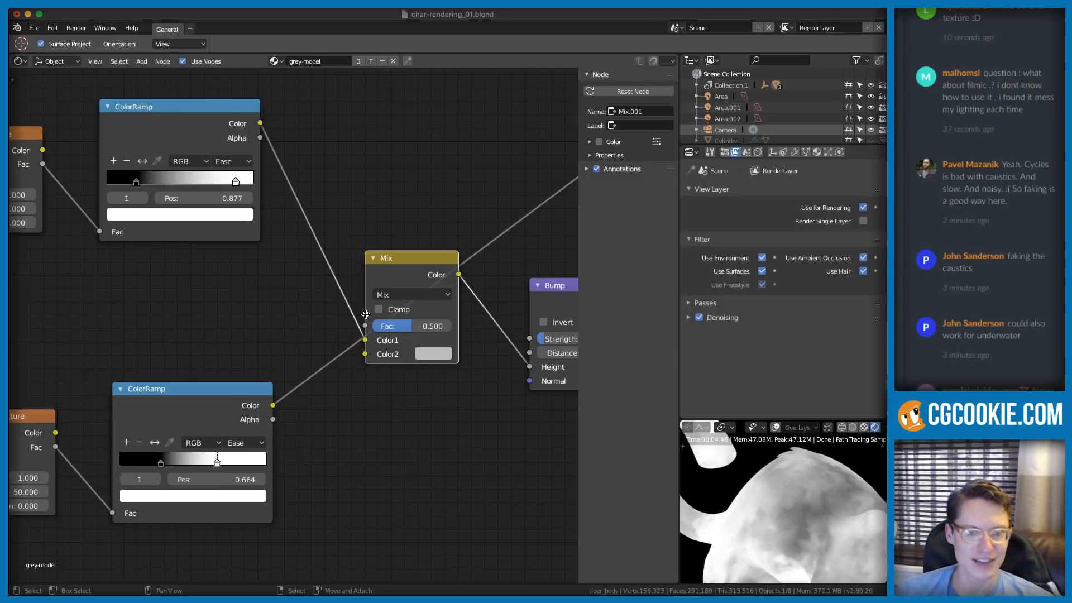
middle_drag(402, 296, 331, 306)
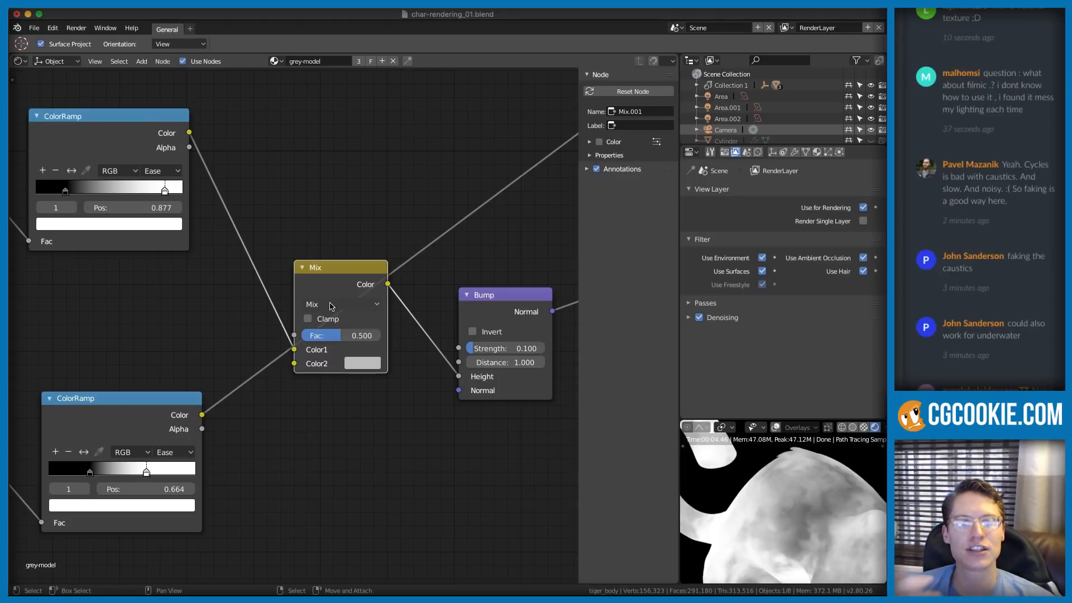
drag(346, 275, 349, 252)
- Move the original chain's first Noise Texture up, clear of the Texture Coordinate link
scroll(75, 244, down, 2)
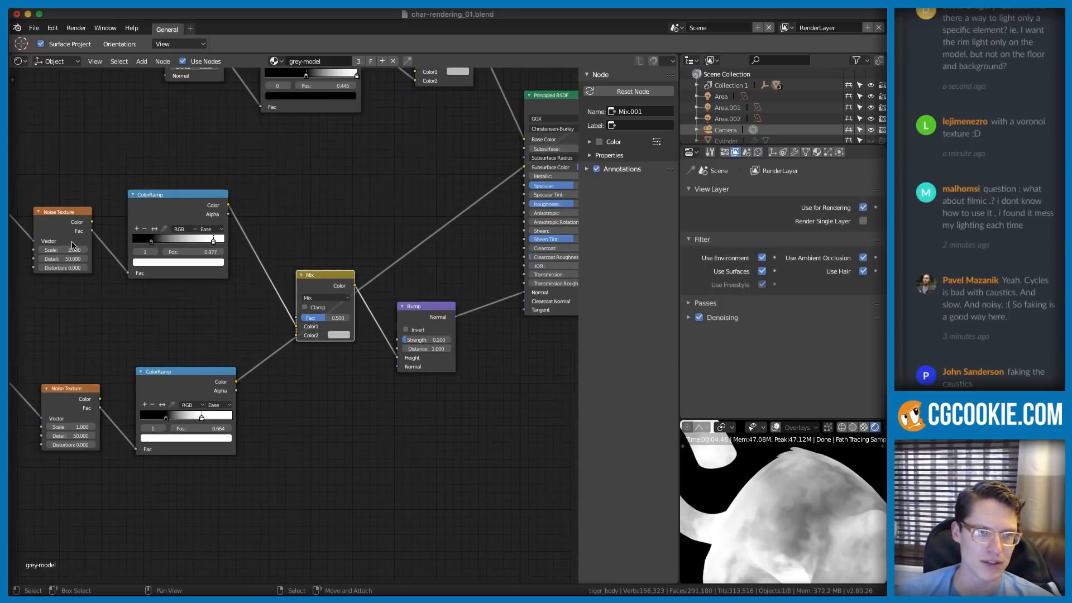
scroll(68, 321, down, 3)
middle_drag(81, 315, 345, 321)
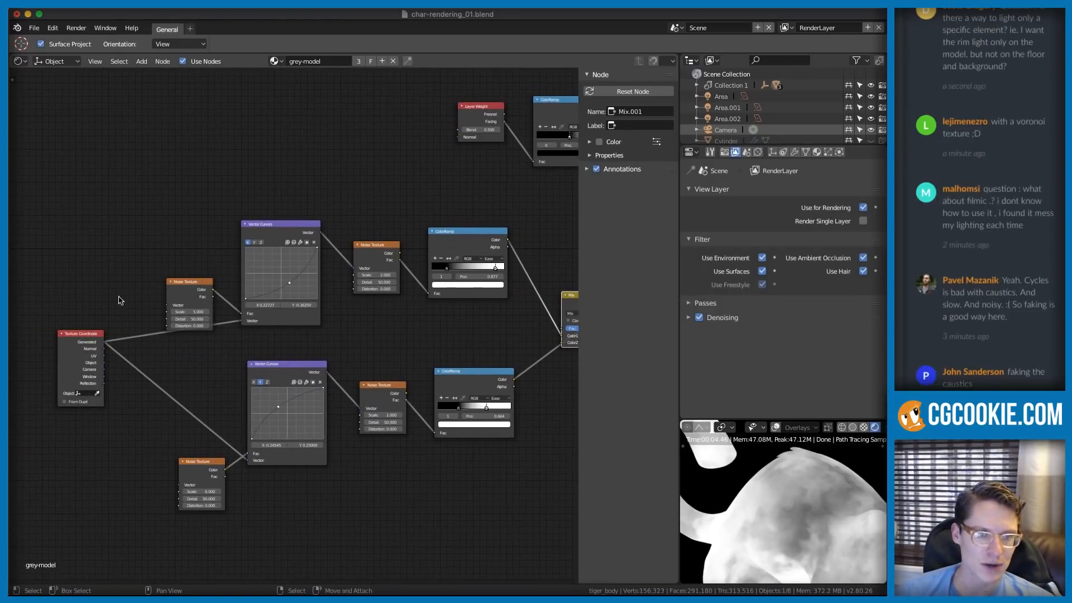
drag(179, 285, 172, 258)
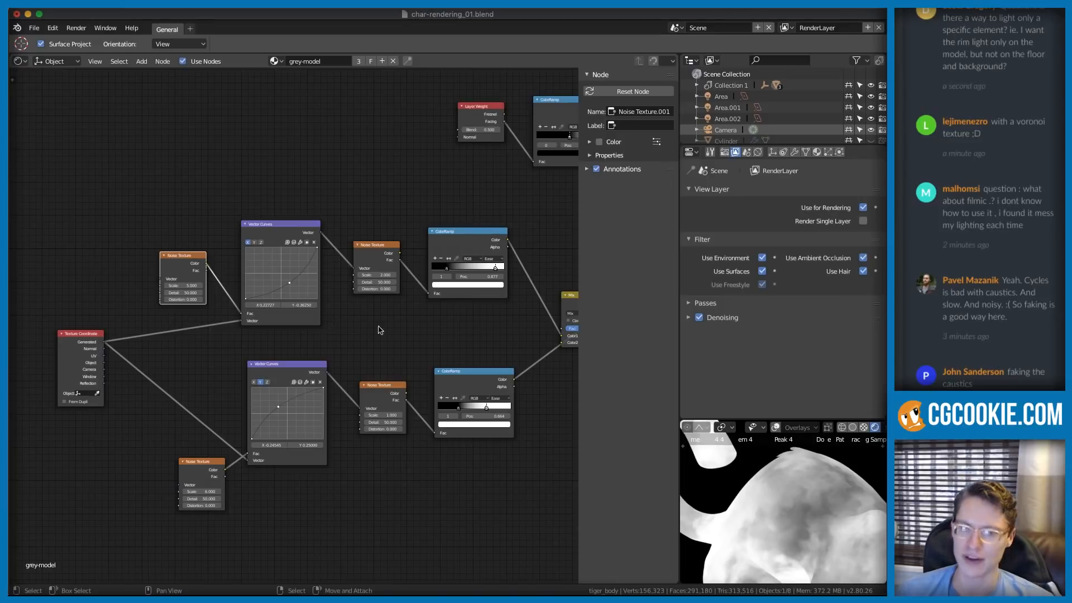
- Connect the duplicated ColorRamp's Color output to the Mix node's Color2 input and preview the mixed result on the tiger
middle_drag(347, 329, 264, 348)
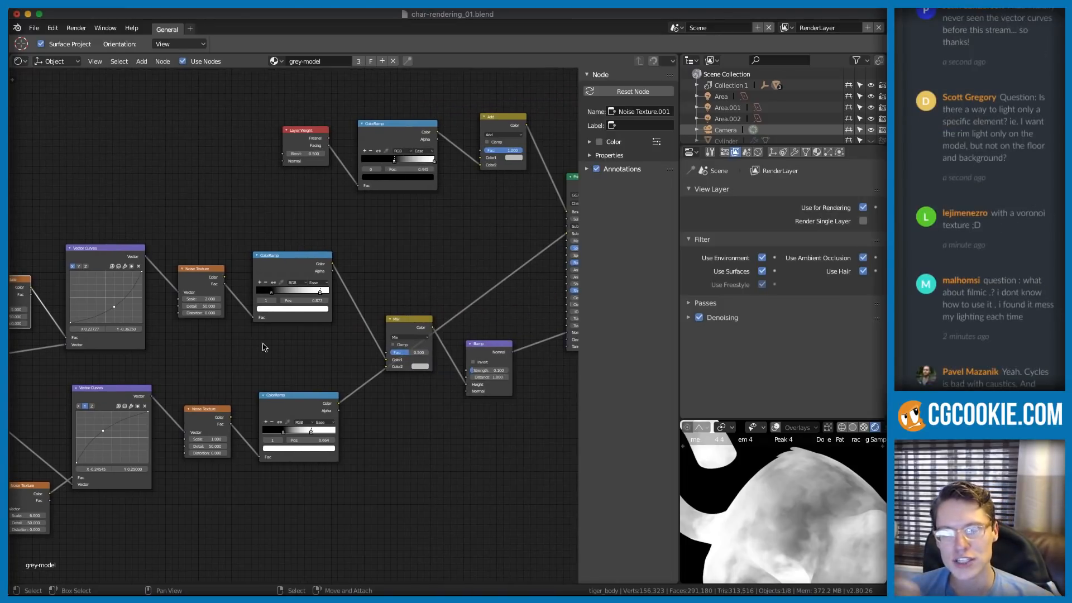
scroll(397, 313, up, 5)
drag(182, 503, 304, 408)
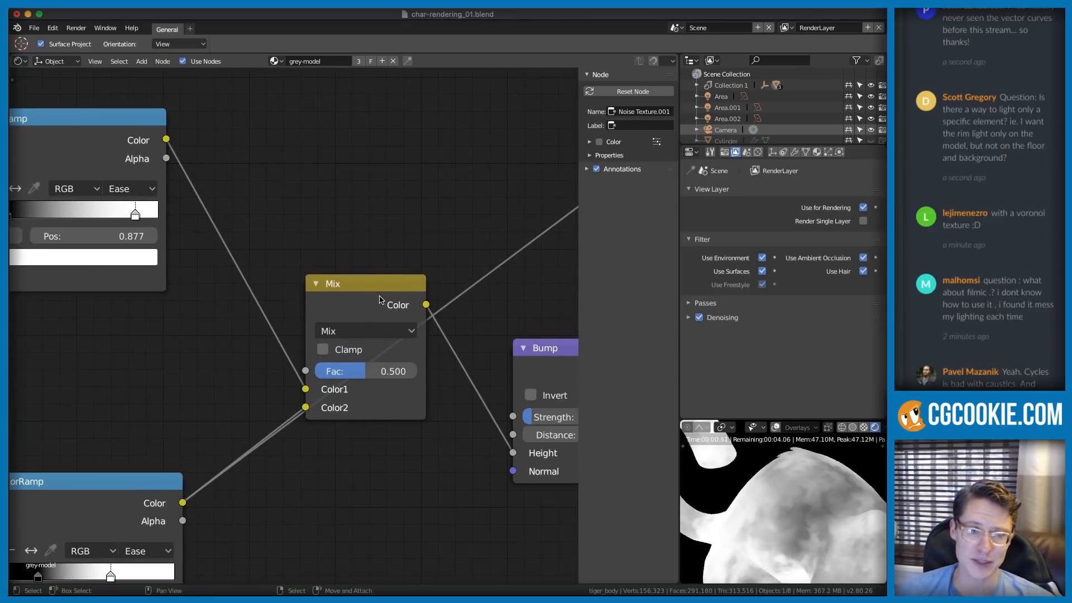
middle_drag(393, 295, 309, 309)
scroll(290, 304, up, 1)
click(284, 295)
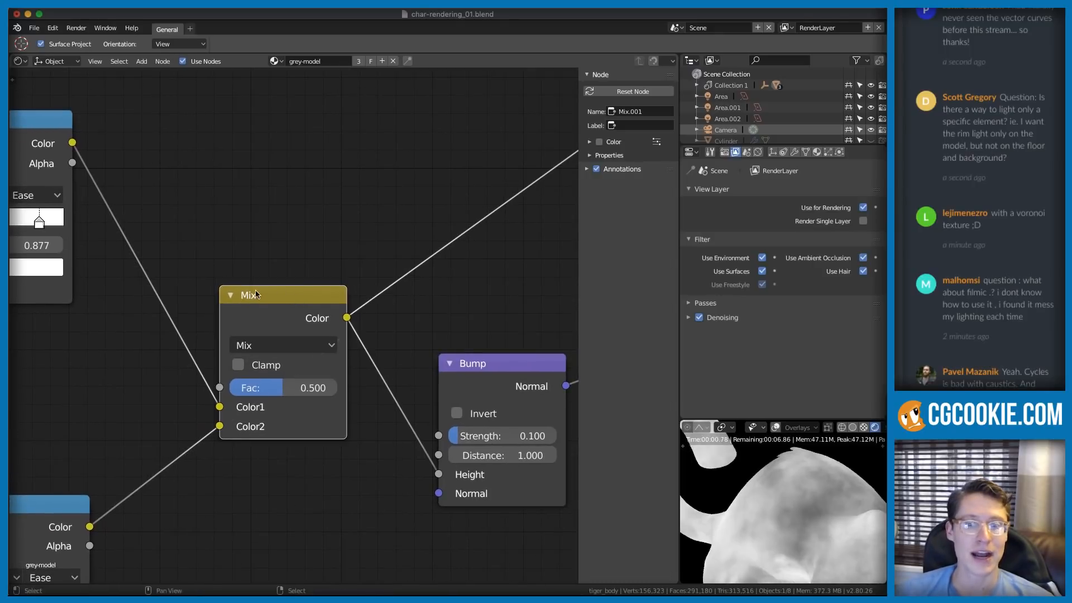
- Swap the Mix node's Color1 and Color2 connections and set its blend mode to Overlay
middle_drag(221, 308, 261, 302)
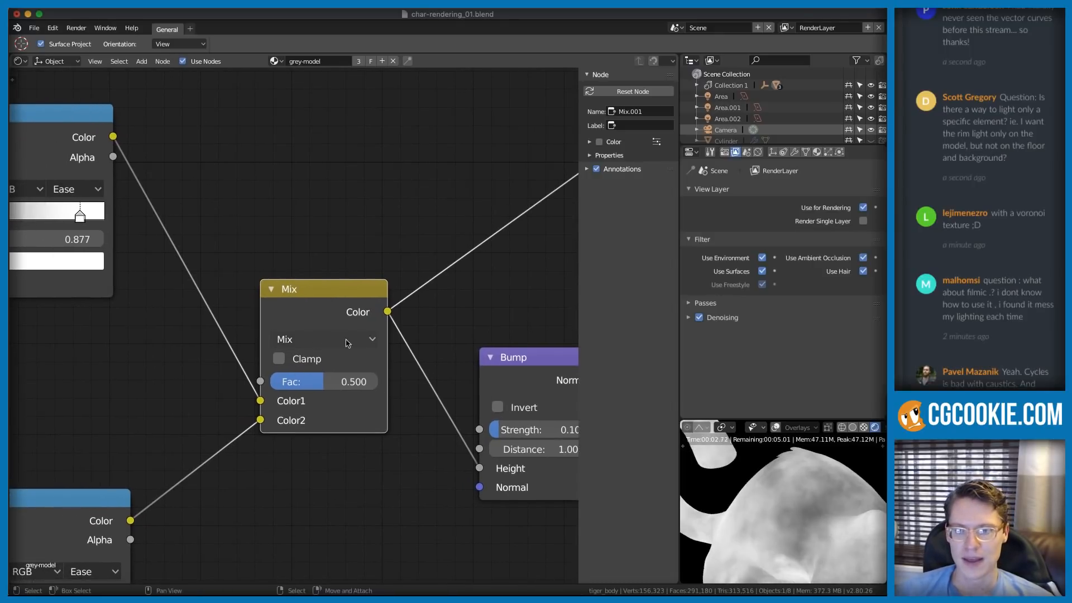
drag(260, 402, 261, 420)
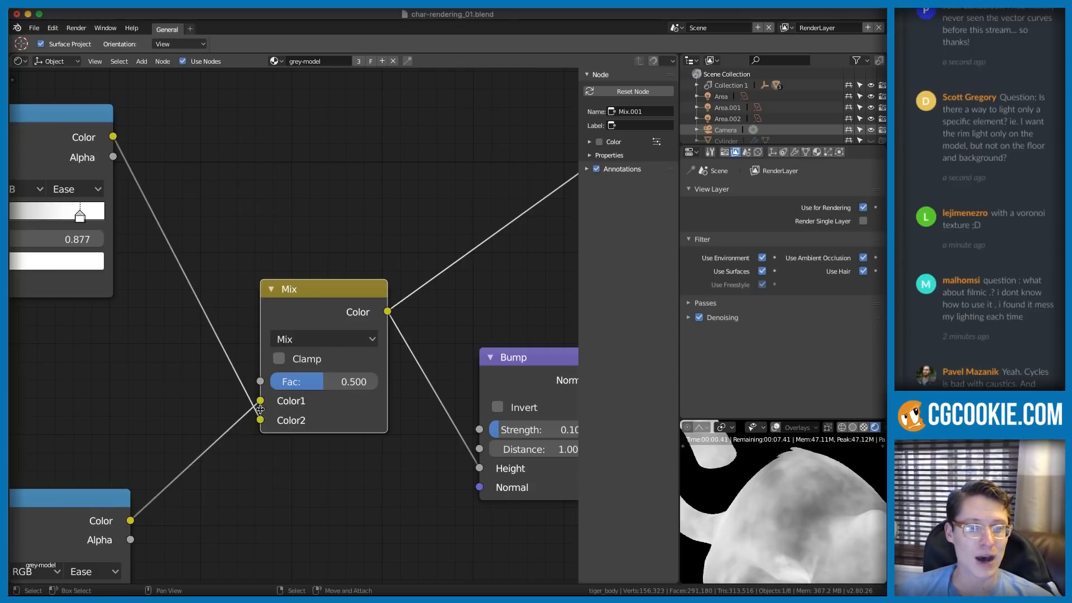
click(323, 340)
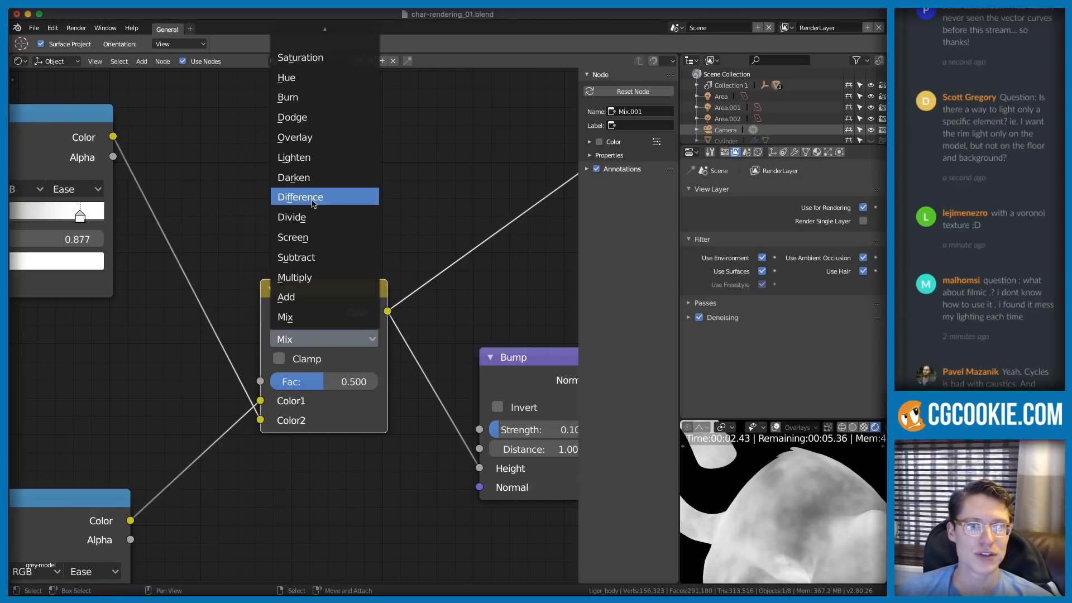
click(295, 138)
- Preview the Bump node's output on the tiger and examine the surface detail
middle_drag(706, 522, 784, 467)
middle_drag(523, 359, 295, 386)
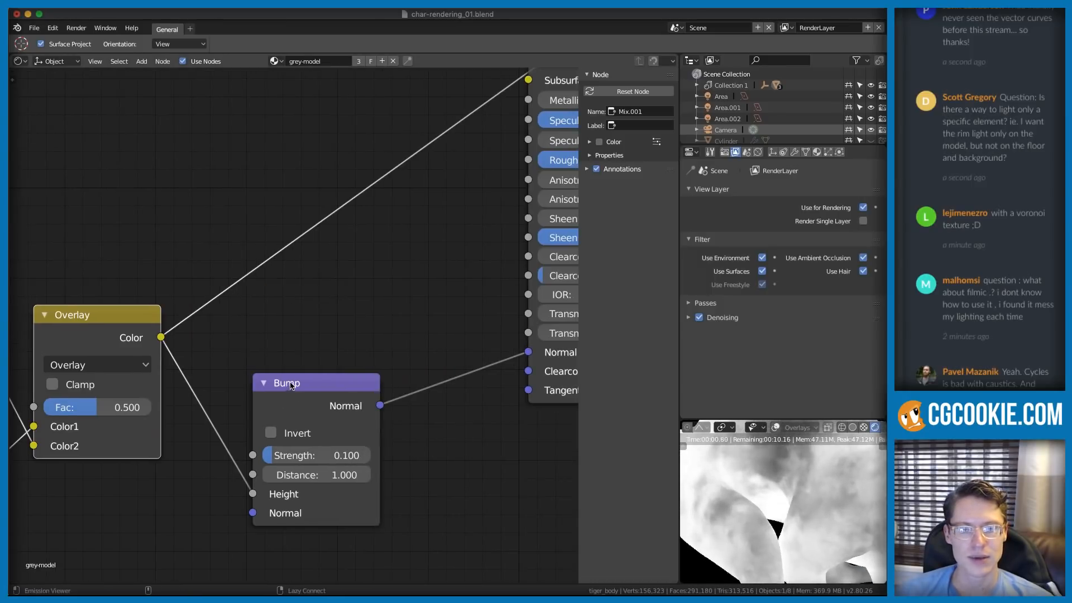
ctrl+shift+click(296, 385)
shift+middle_drag(812, 541, 754, 526)
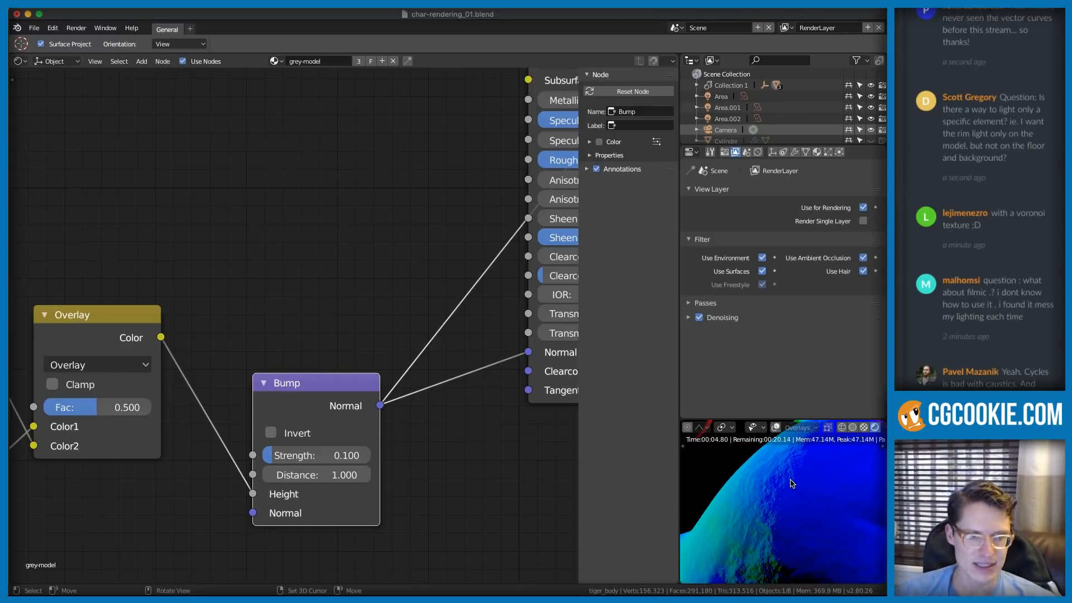
- Enable Clamp on the Overlay node and inspect its effect on the tiger's bump preview
middle_drag(124, 357, 277, 350)
scroll(273, 358, up, 3)
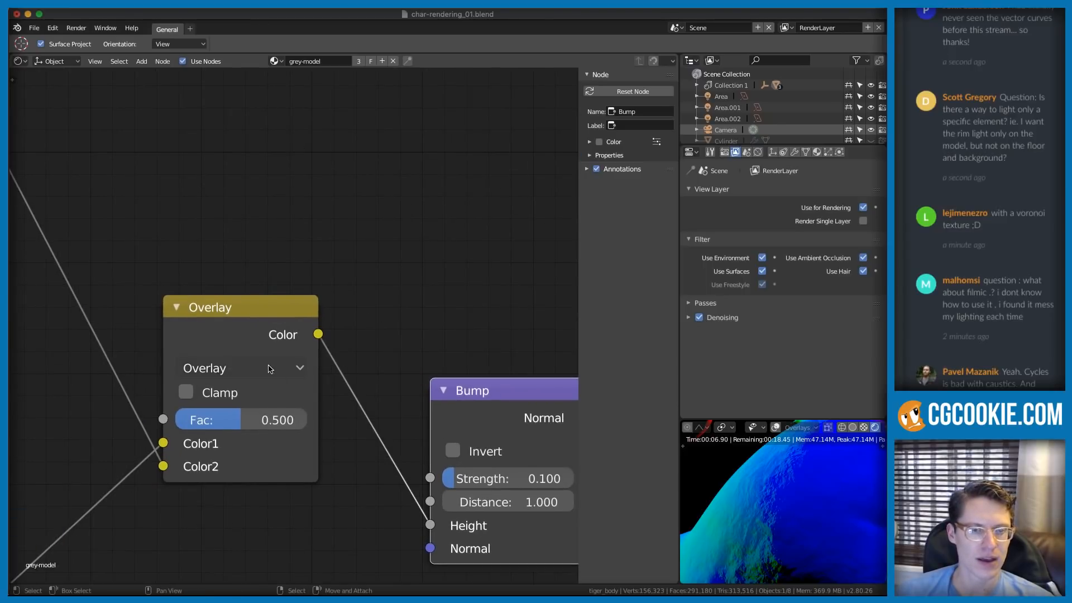
click(185, 392)
scroll(826, 476, up, 2)
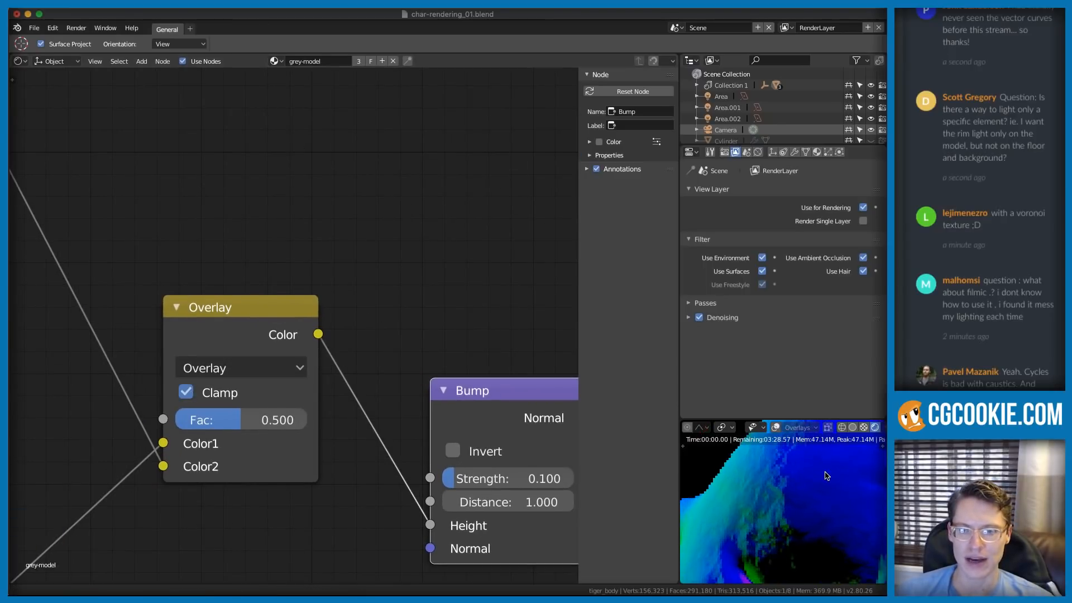
shift+middle_drag(747, 509, 753, 547)
scroll(361, 410, up, 2)
click(168, 402)
click(169, 403)
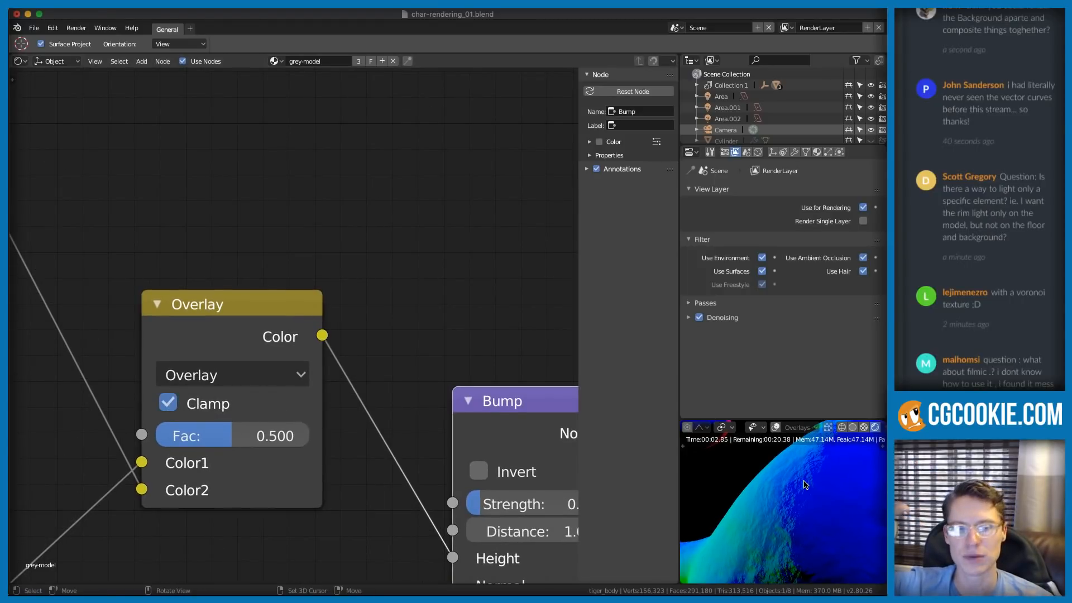
scroll(804, 486, down, 2)
shift+middle_drag(720, 520, 759, 508)
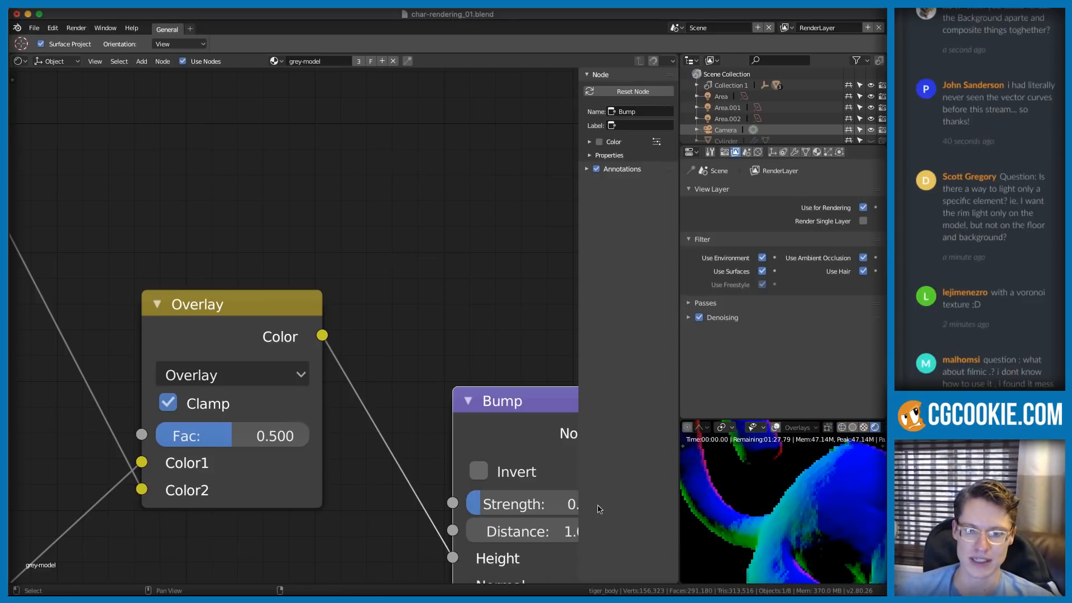
- Tighten the lower ColorRamp's contrast by moving the black stop inward and the white stop to 0.541
middle_drag(298, 453, 497, 277)
middle_drag(274, 391, 525, 224)
drag(192, 402, 205, 401)
drag(299, 403, 267, 402)
ctrl+middle_drag(832, 536, 795, 524)
mouse_move(272, 407)
mouse_down()
mouse_move(285, 407)
mouse_move(263, 402)
mouse_up()
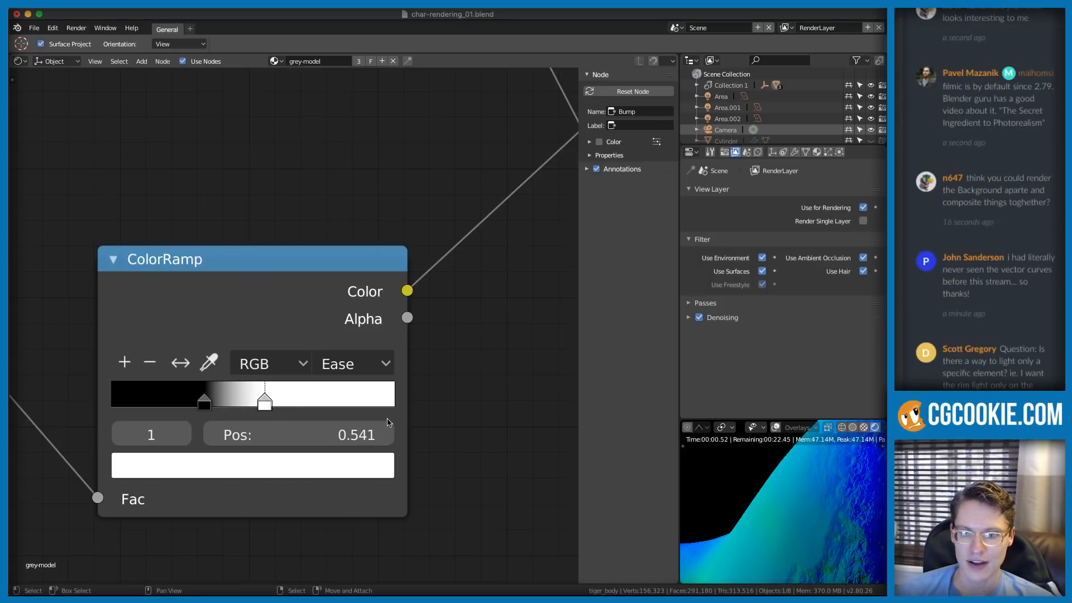
shift+middle_drag(817, 495, 773, 491)
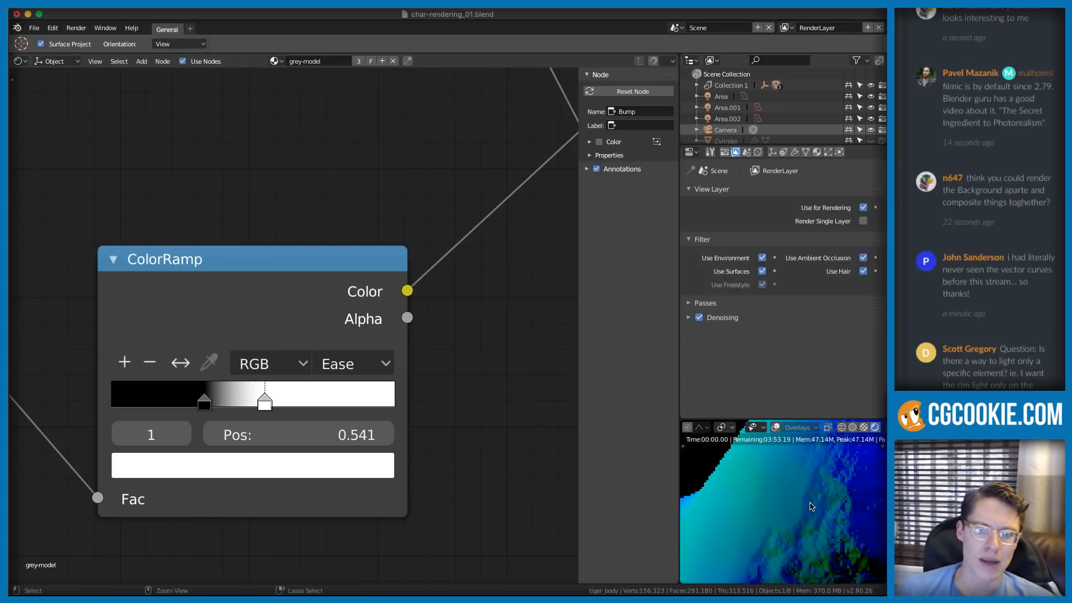
- Set the lower ColorRamp's interpolation to B-Spline and bring its stops closer together, with the white stop at 0.518
click(339, 369)
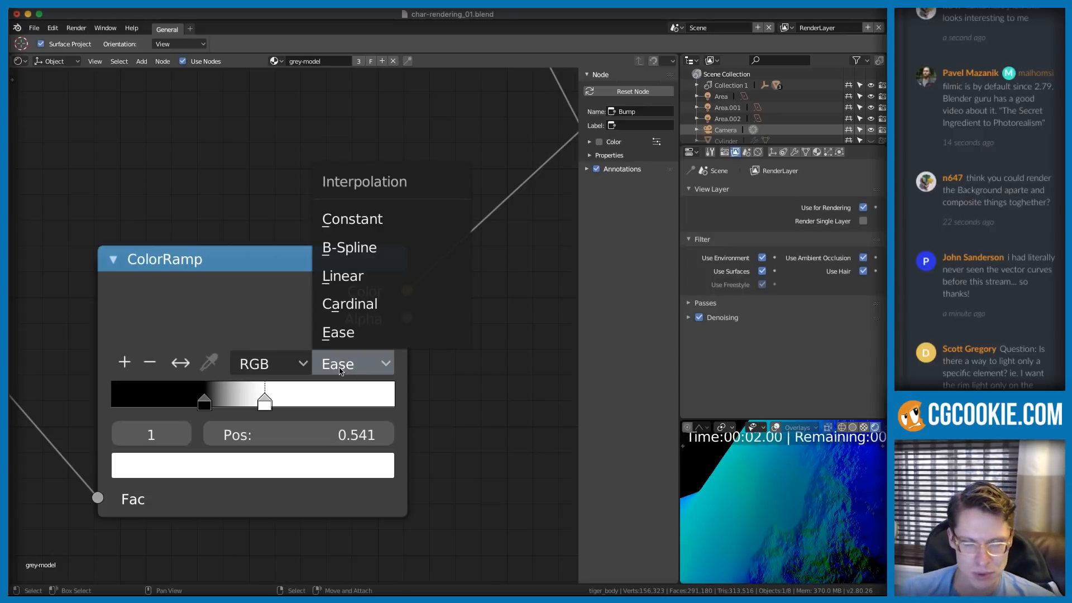
click(351, 256)
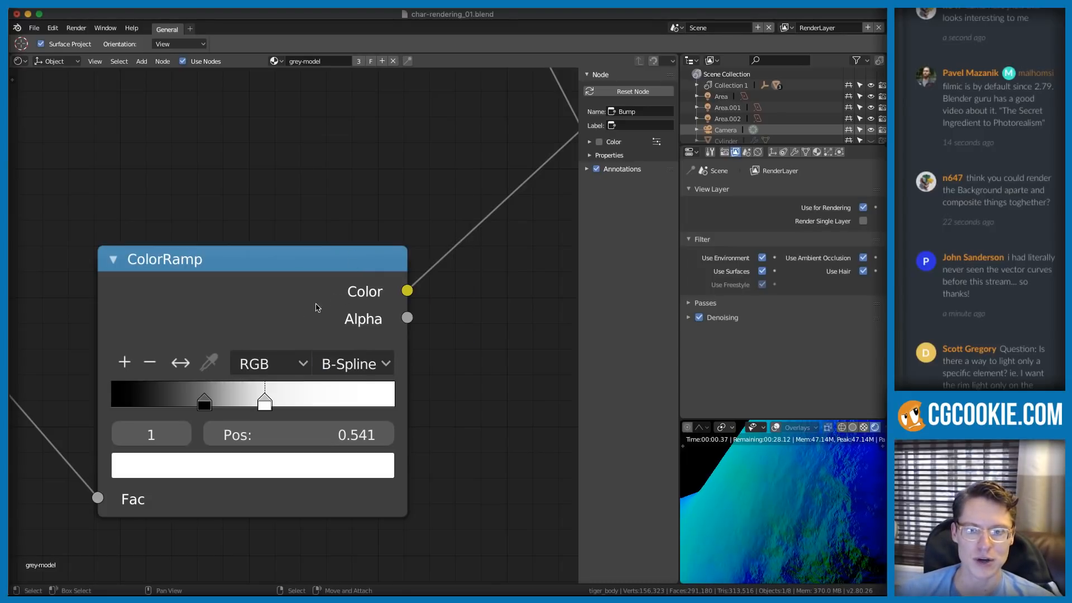
drag(202, 394, 258, 404)
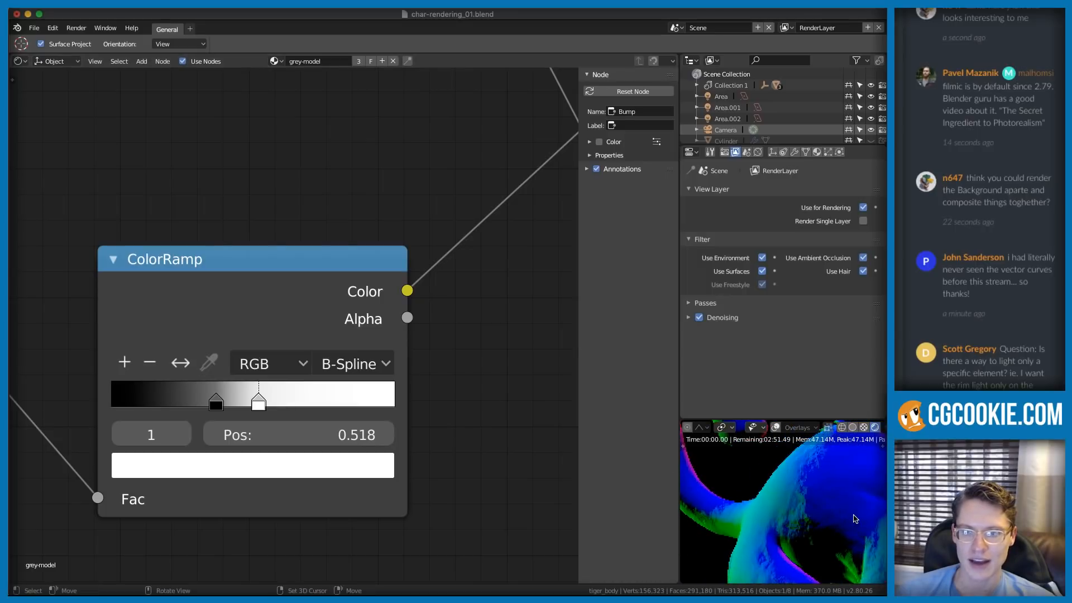
mouse_move(835, 551)
shift+middle_down()
mouse_move(834, 504)
mouse_move(823, 521)
mouse_move(816, 505)
mouse_move(779, 543)
mouse_move(833, 531)
shift+middle_up()
- Set the Overlay node's Fac to 1.000 and check the bump preview across the tiger
ctrl+middle_drag(396, 279, 248, 246)
middle_drag(514, 155, 373, 272)
scroll(373, 272, up, 1)
drag(358, 310, 381, 309)
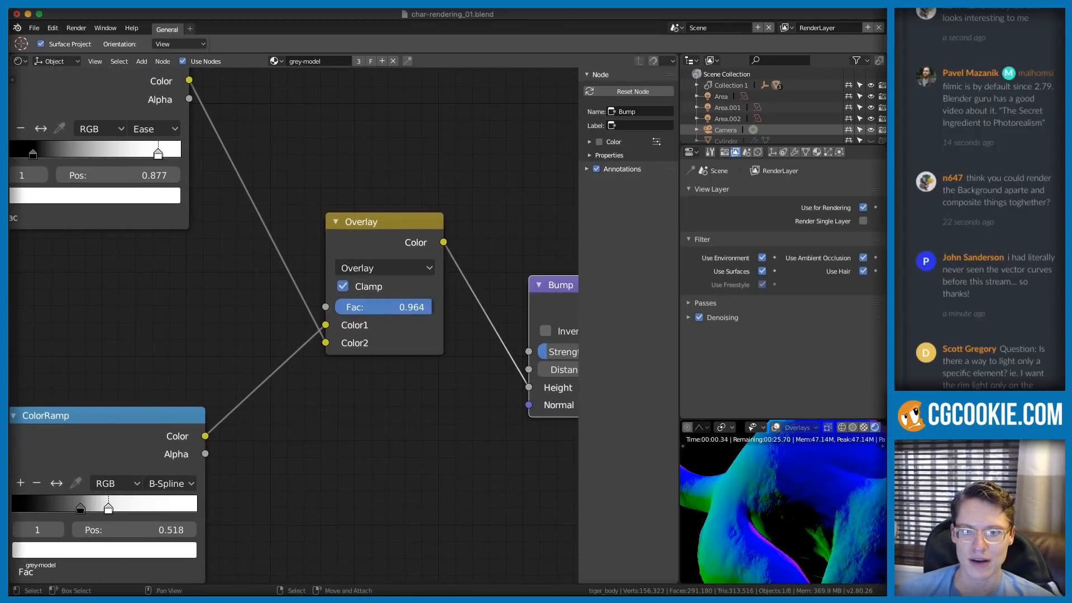
ctrl+middle_drag(794, 484, 809, 515)
ctrl+middle_drag(850, 485, 791, 513)
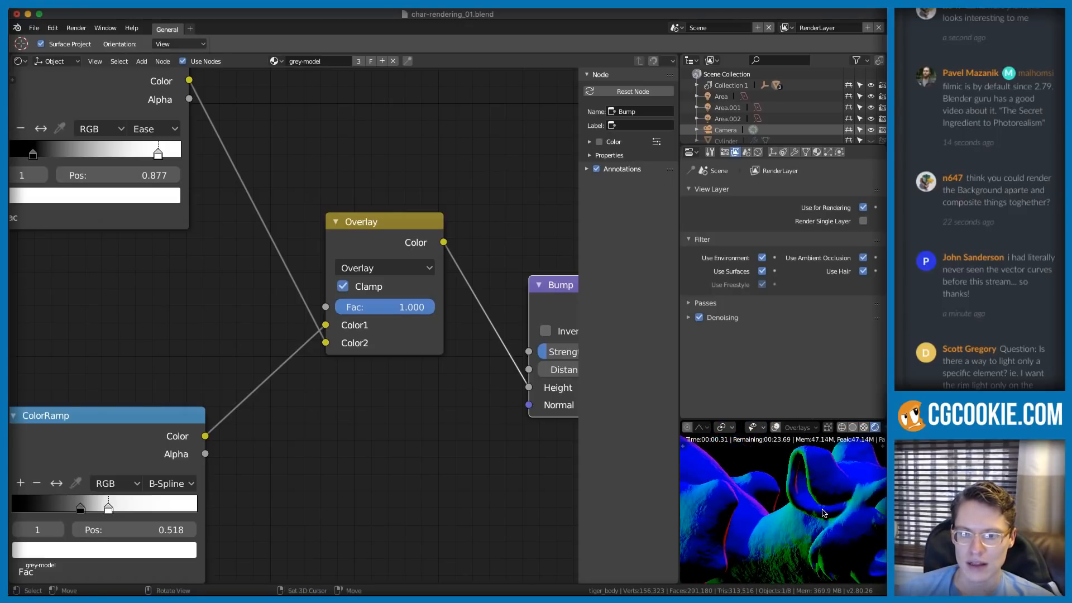
- Try the Mix and Add blend modes on the Overlay node, comparing Add with Clamp on and off
click(395, 223)
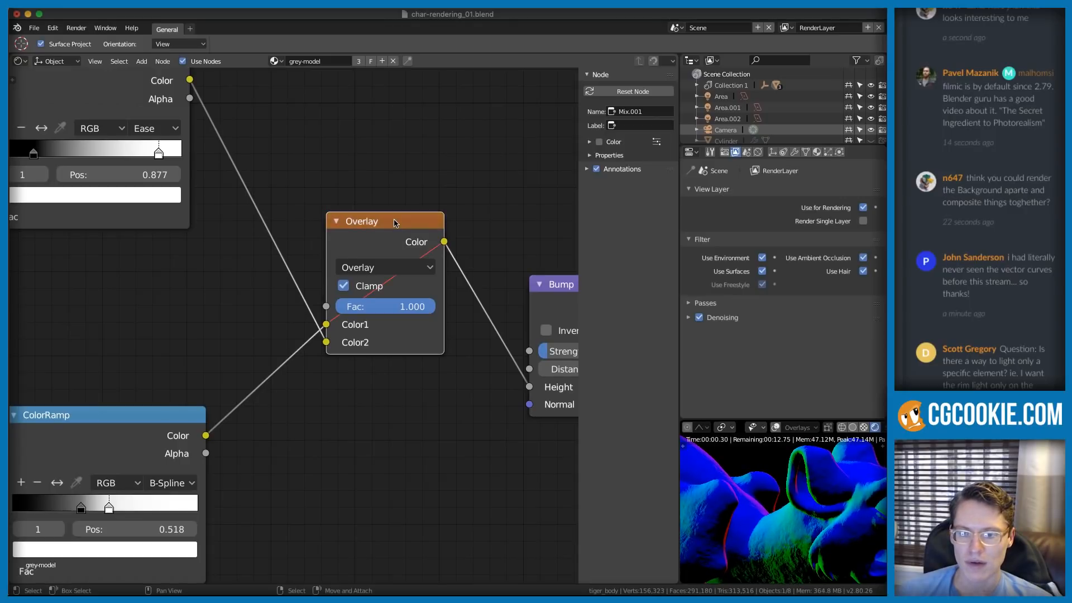
click(371, 268)
click(355, 289)
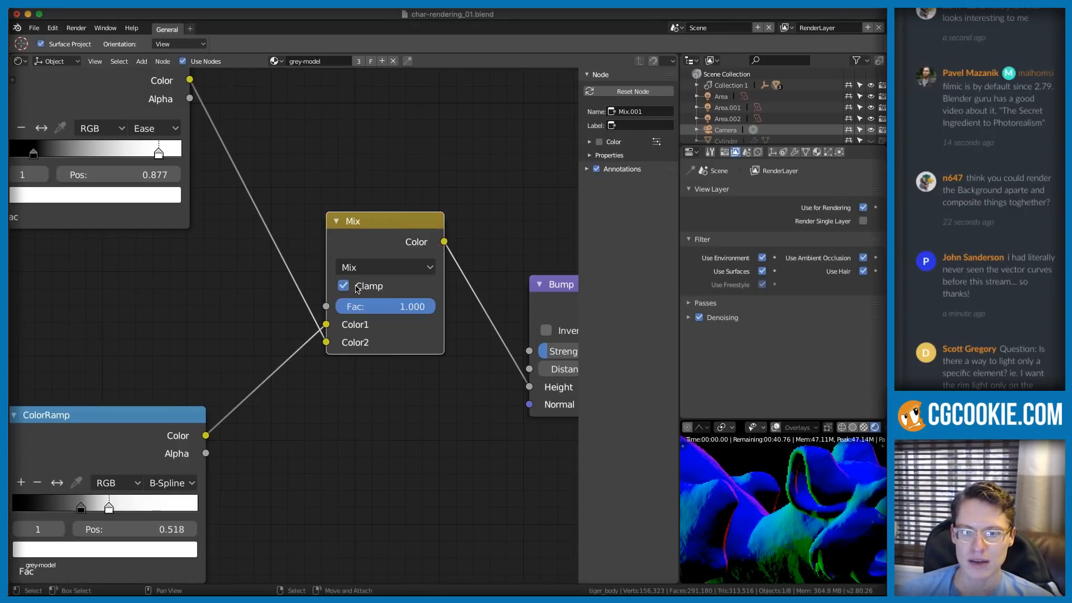
click(368, 267)
click(368, 305)
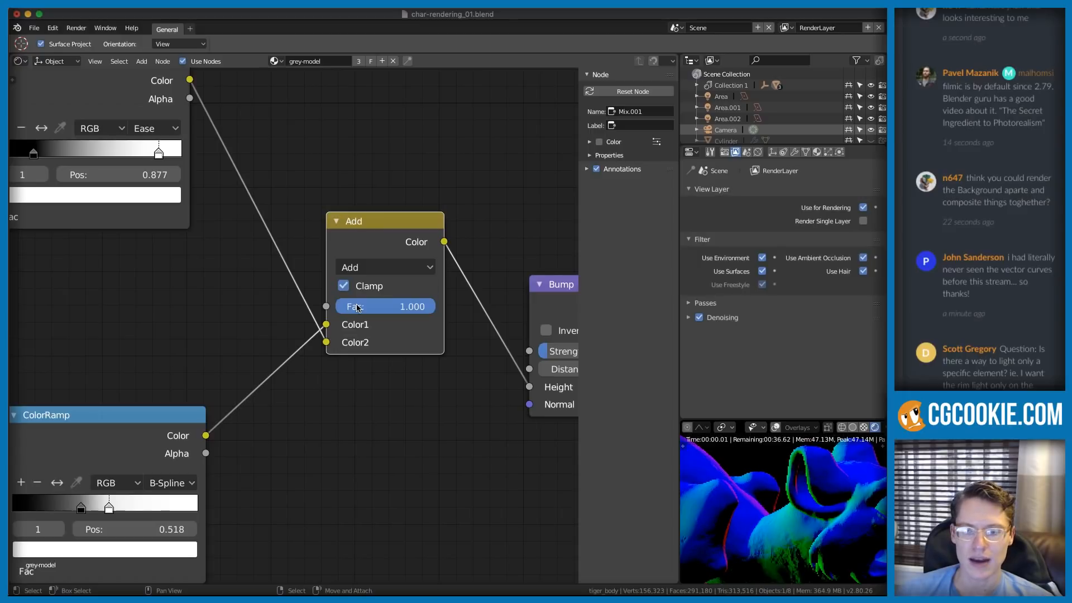
shift+middle_drag(844, 451, 772, 545)
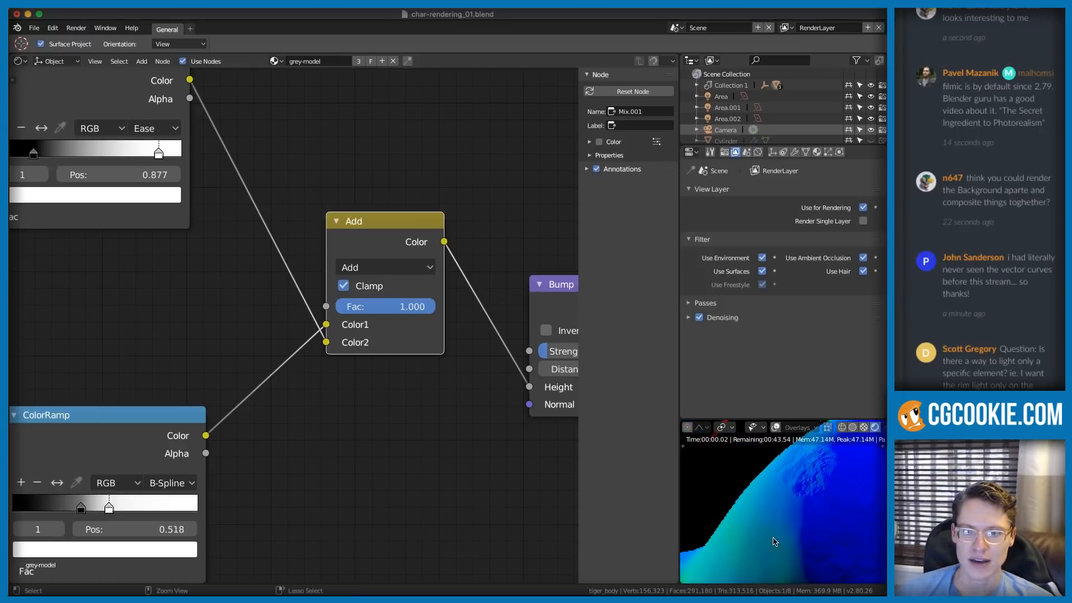
click(346, 284)
click(346, 284)
middle_drag(833, 496, 779, 570)
click(341, 281)
click(340, 283)
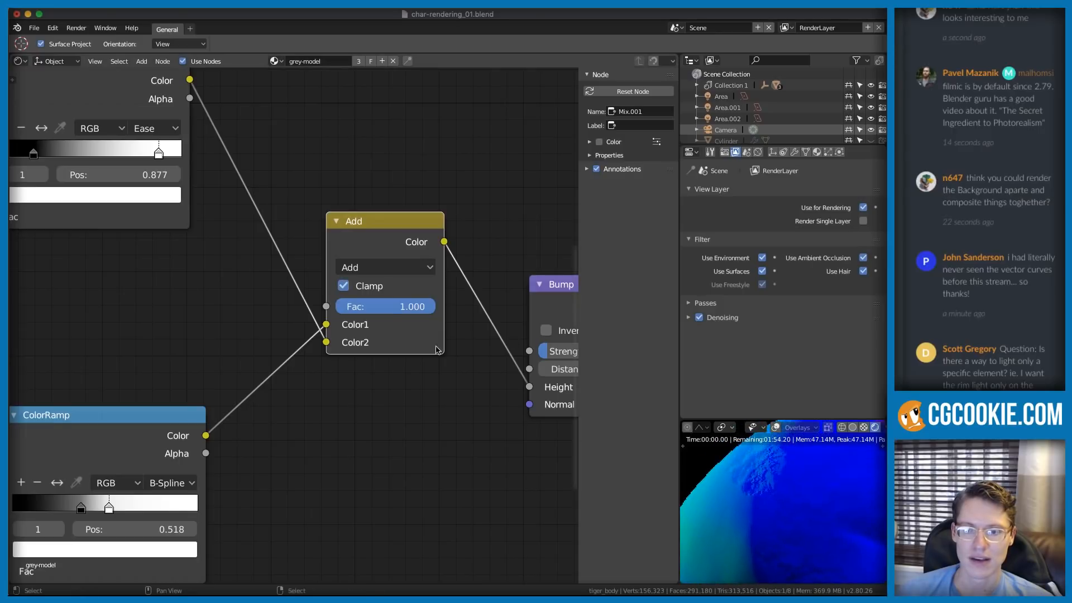
- Set the noise-mixing node's blend mode to Screen and inspect the tiger's bump preview
click(357, 268)
click(363, 361)
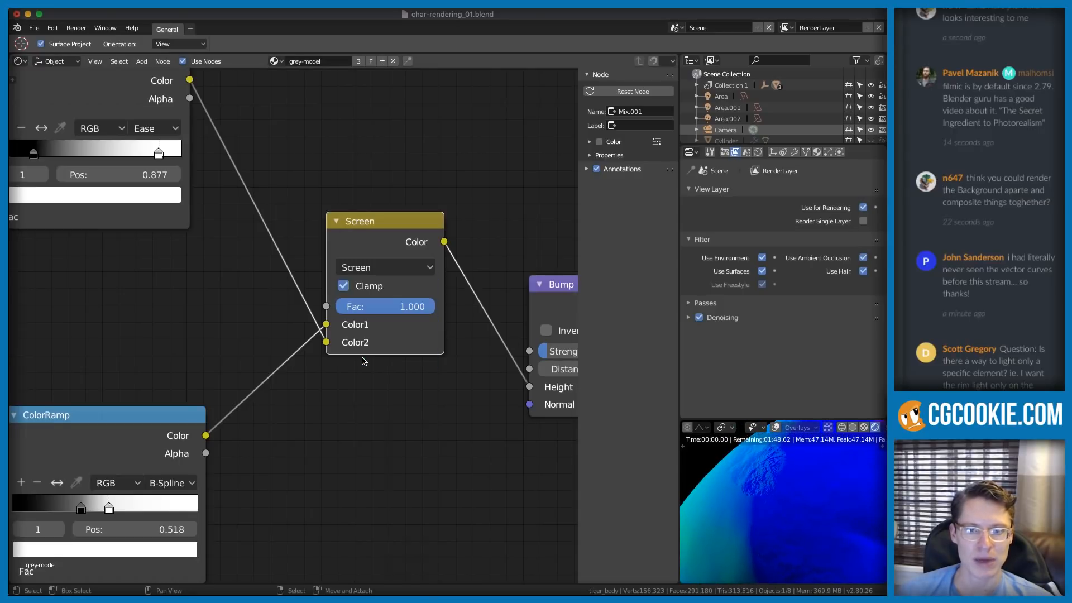
mouse_move(812, 544)
shift+middle_down()
mouse_move(847, 507)
mouse_move(815, 539)
mouse_move(772, 541)
mouse_move(813, 539)
mouse_move(779, 517)
mouse_move(805, 486)
mouse_move(787, 537)
mouse_move(688, 494)
shift+middle_up()
shift+middle_drag(795, 493, 698, 496)
- Send the Principled BSDF to the Material Output again and start rendering the image
middle_drag(494, 271, 450, 275)
middle_drag(451, 251, 252, 357)
ctrl+middle_drag(442, 242, 277, 326)
ctrl+shift+click(369, 165)
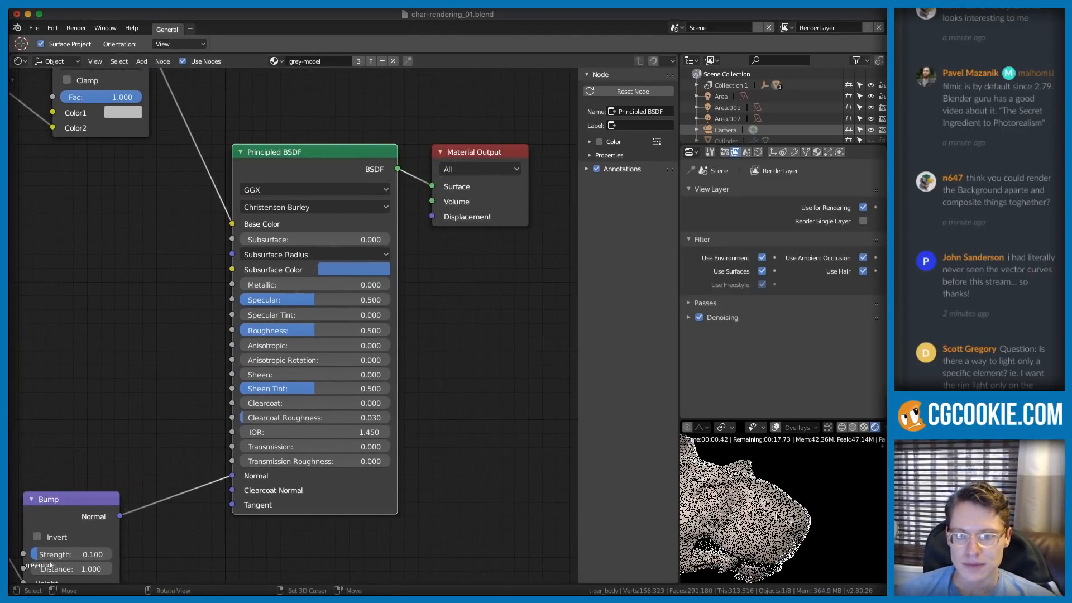
shift+middle_drag(785, 512, 847, 514)
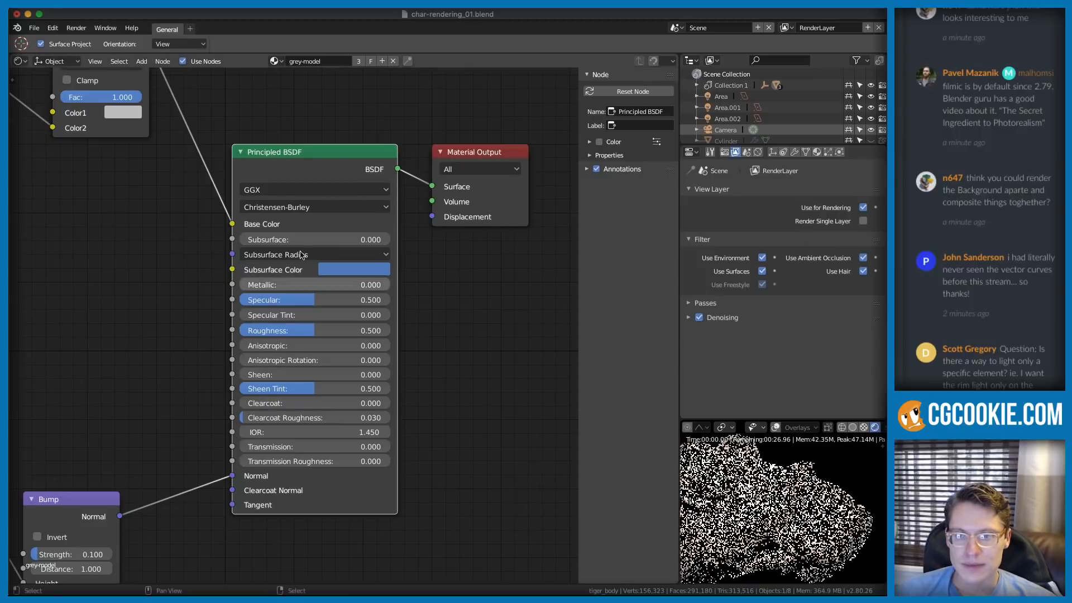
click(78, 30)
click(90, 42)
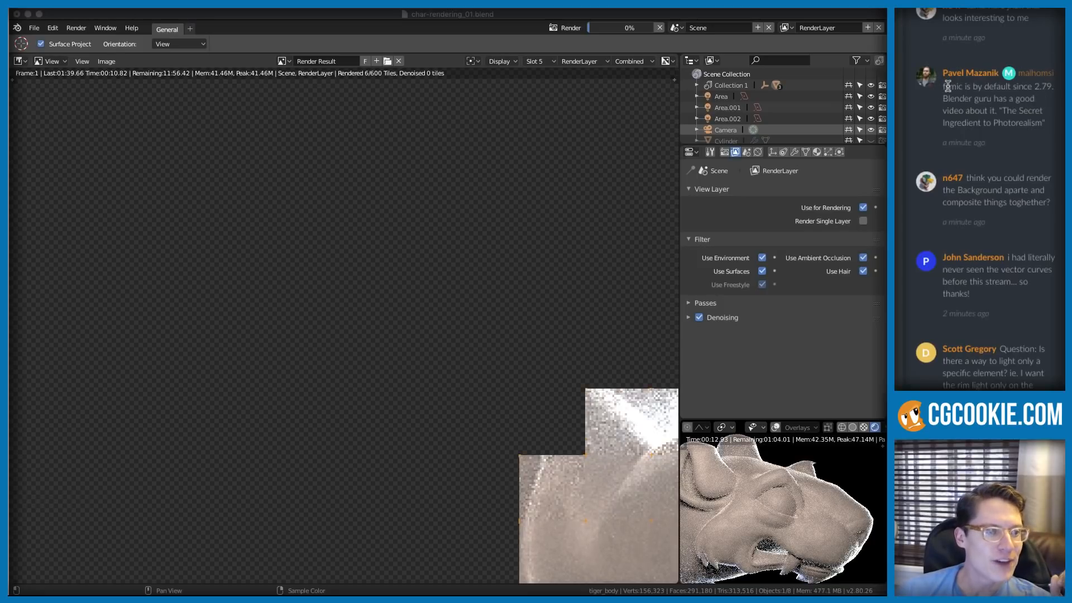
- Expand the scene's Color Management settings and examine the View Transform options
click(848, 173)
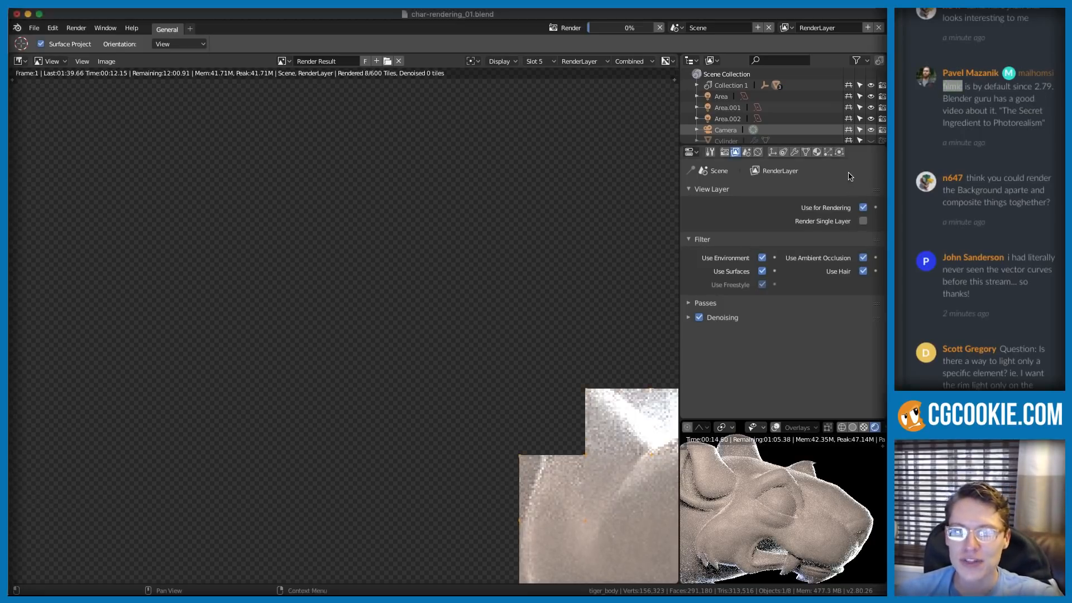
click(743, 154)
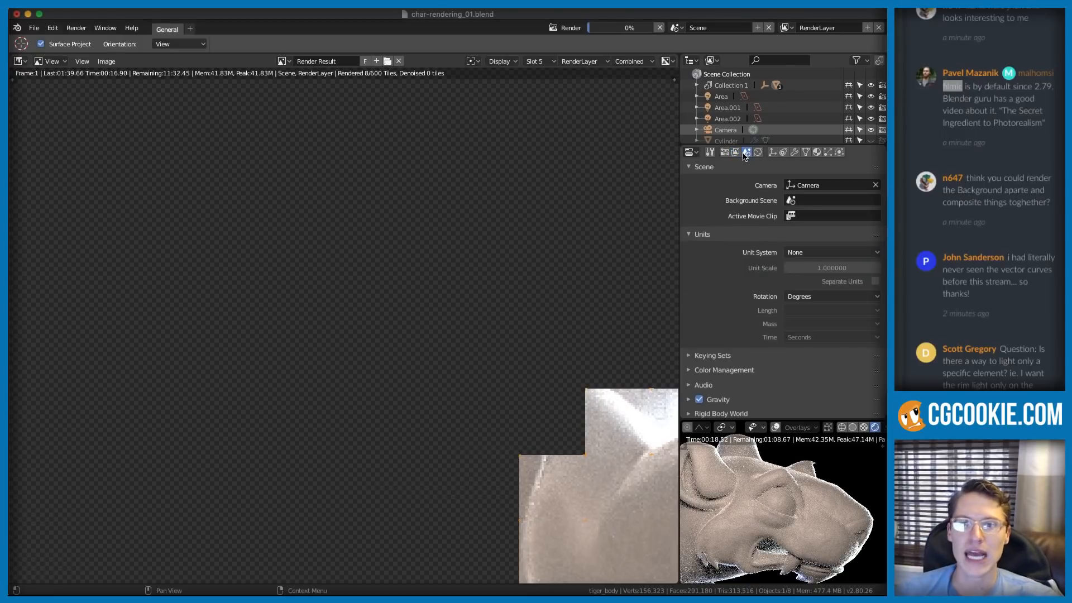
click(735, 152)
click(745, 152)
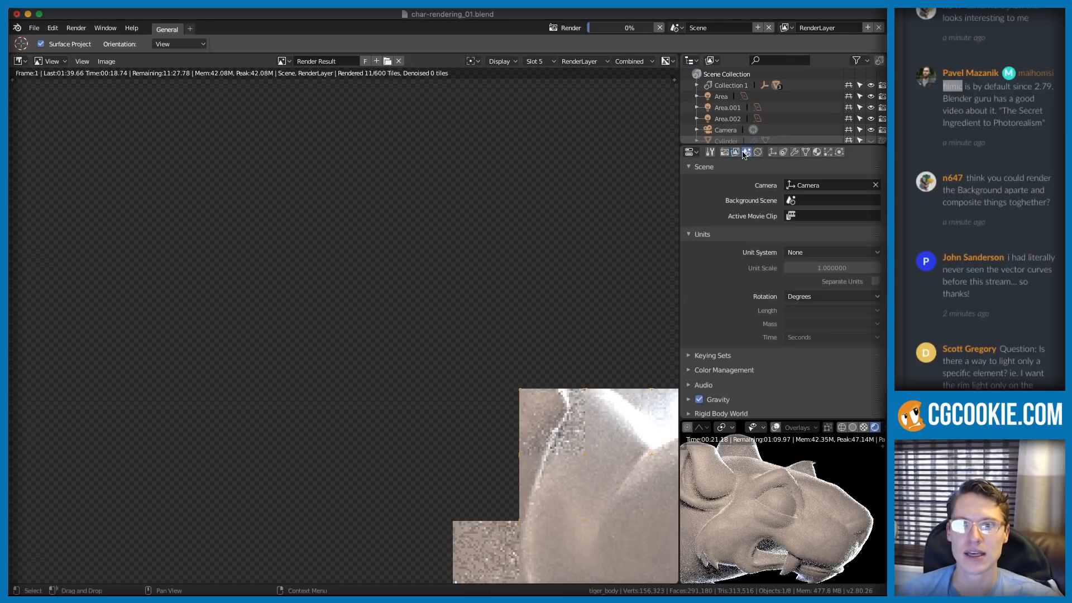
click(710, 370)
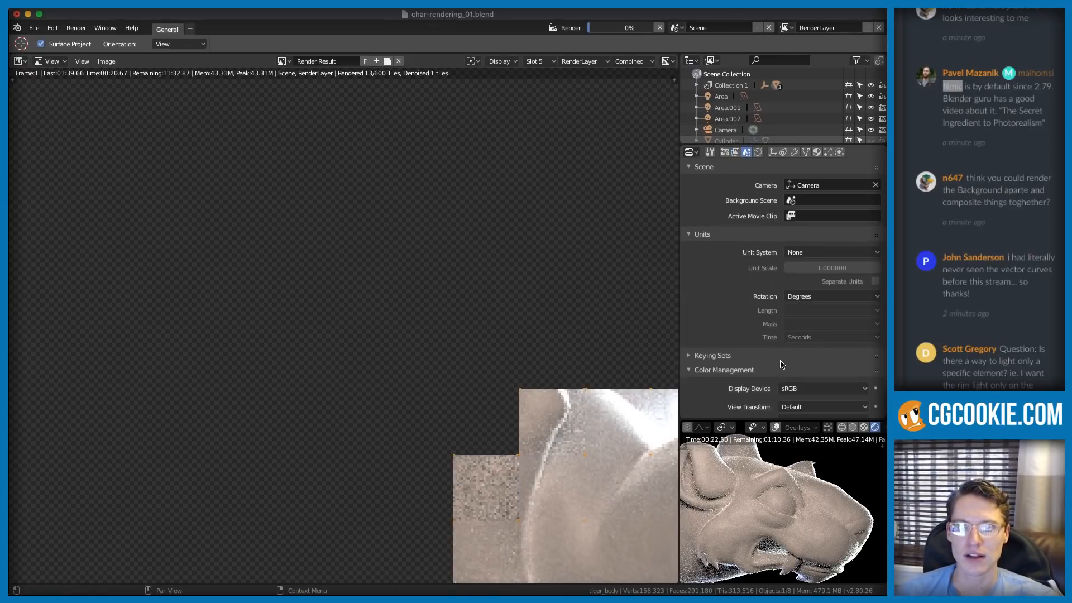
scroll(750, 364, down, 3)
click(820, 342)
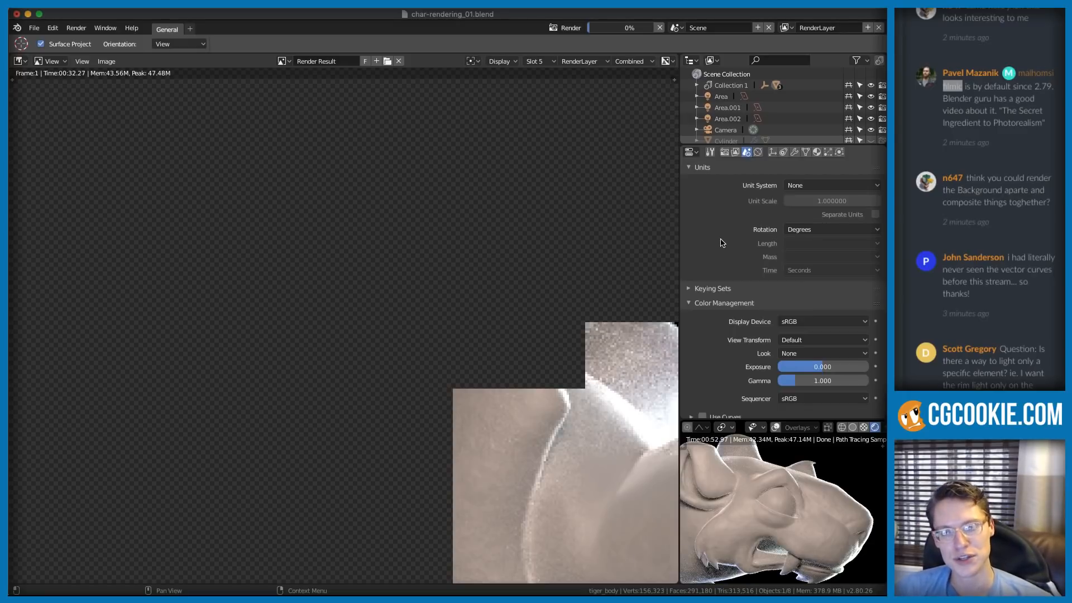
- Fit the whole render result in view, start the image render again and show the render settings
key(Home)
scroll(451, 262, down, 1)
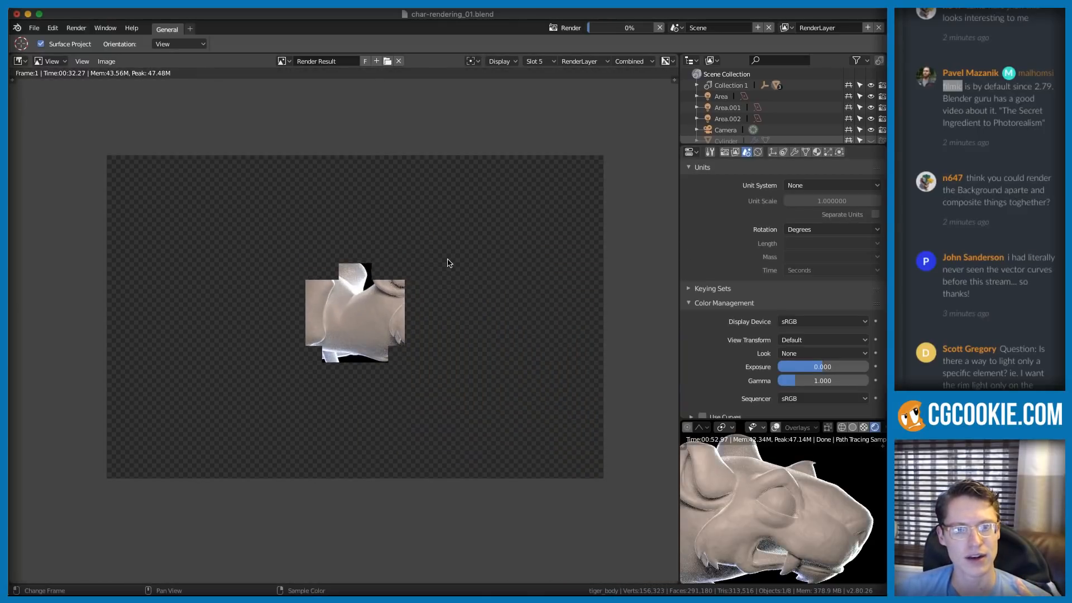
click(75, 28)
click(78, 39)
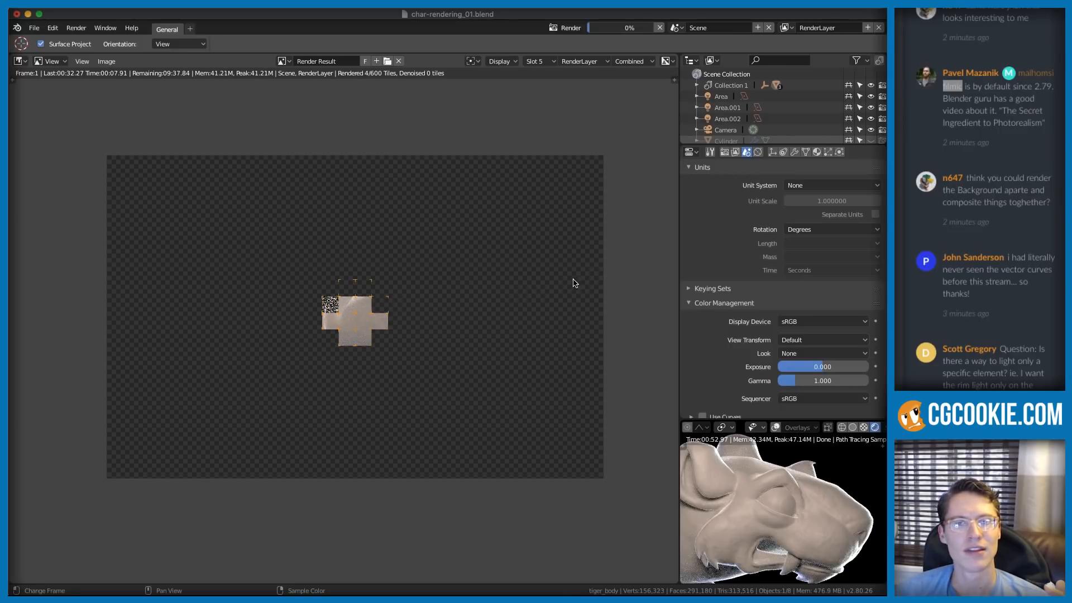
click(725, 152)
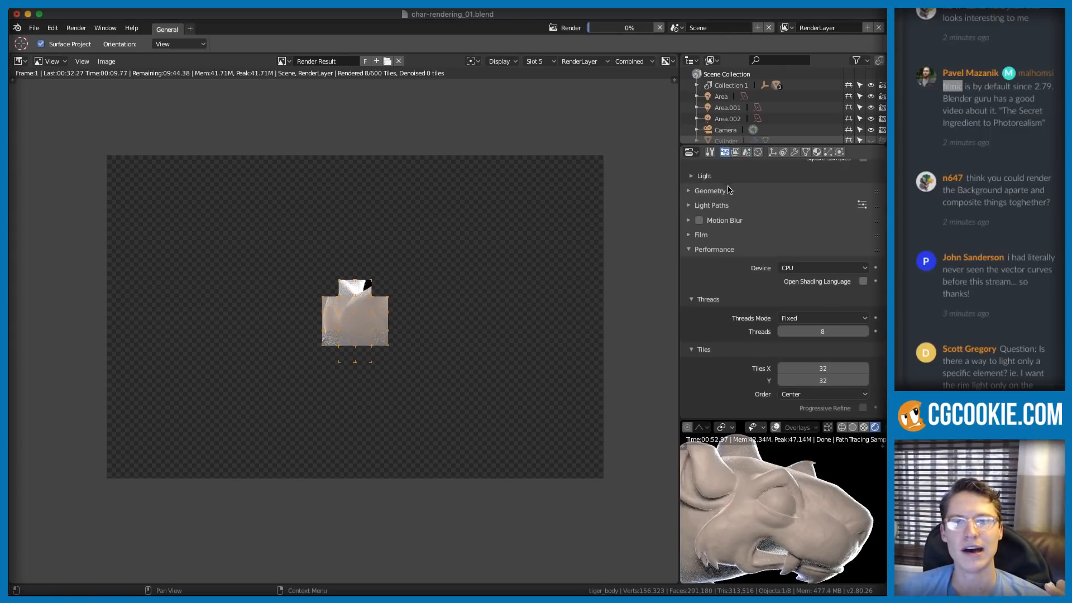
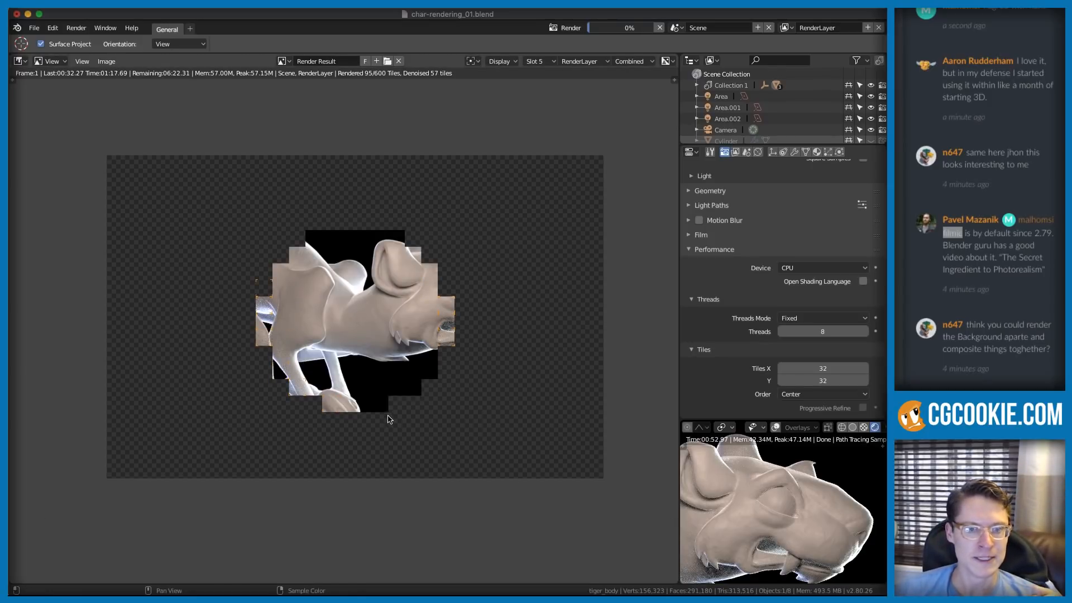
scroll(389, 413, up, 3)
scroll(377, 389, down, 2)
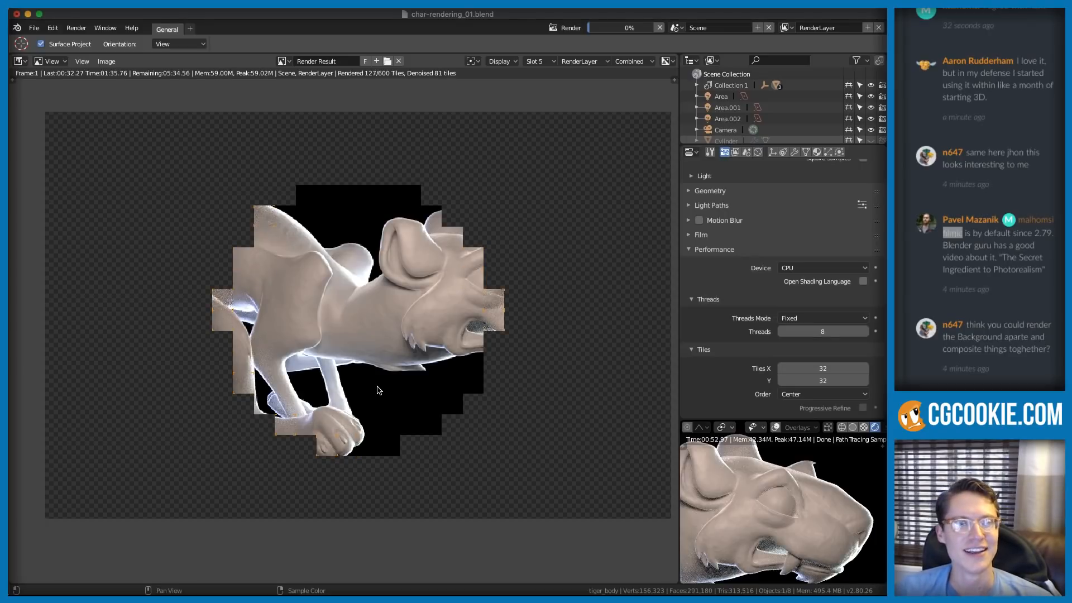
- Examine the tiger's surface detail in the in-progress render, both up close and as a whole
scroll(390, 270, up, 3)
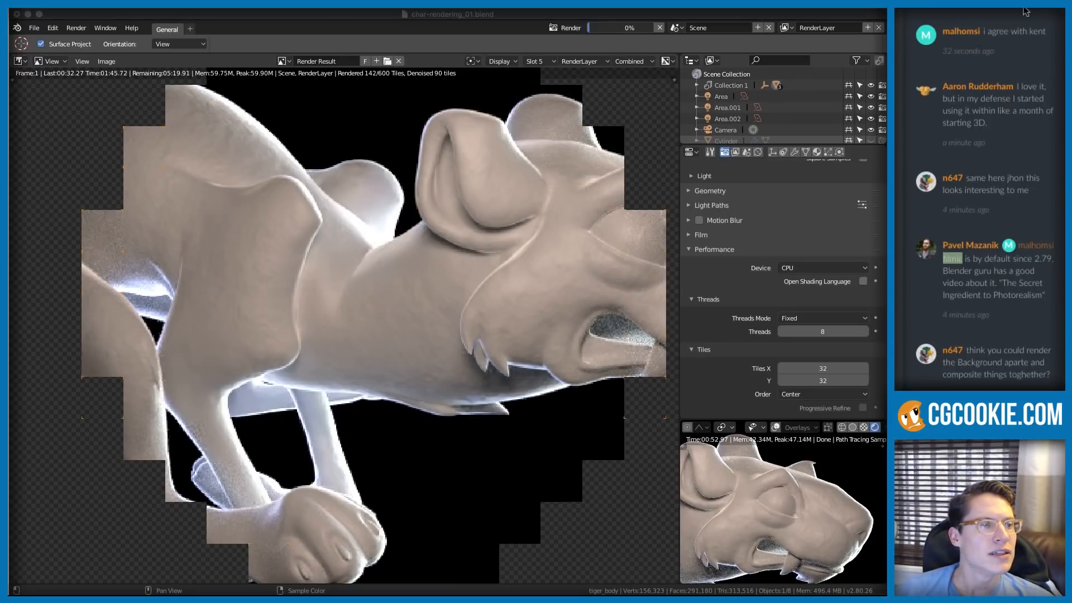
click(1029, 126)
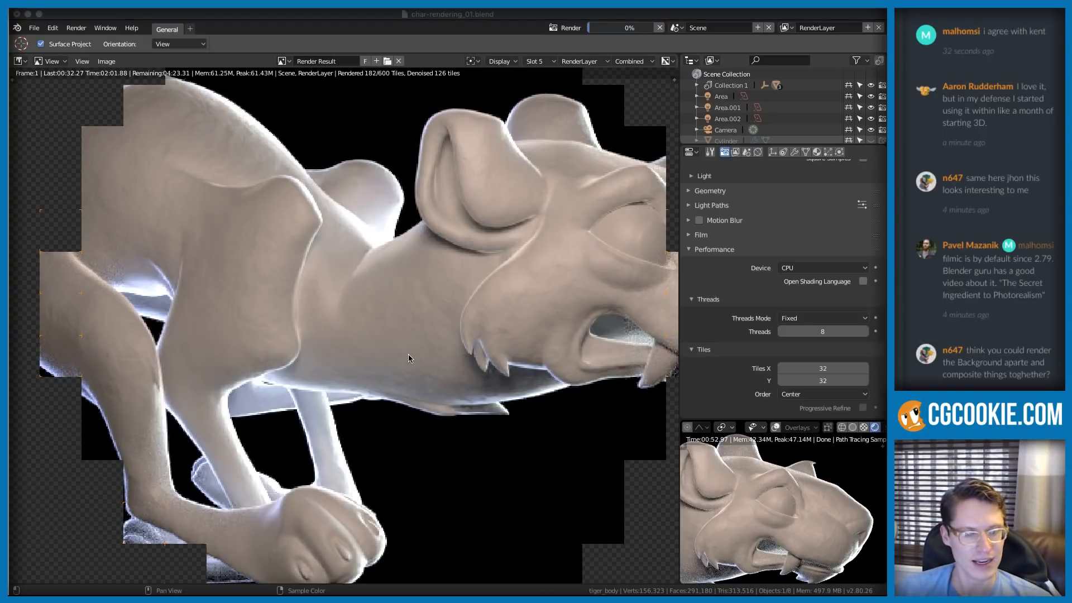
scroll(344, 342, down, 3)
scroll(345, 341, up, 1)
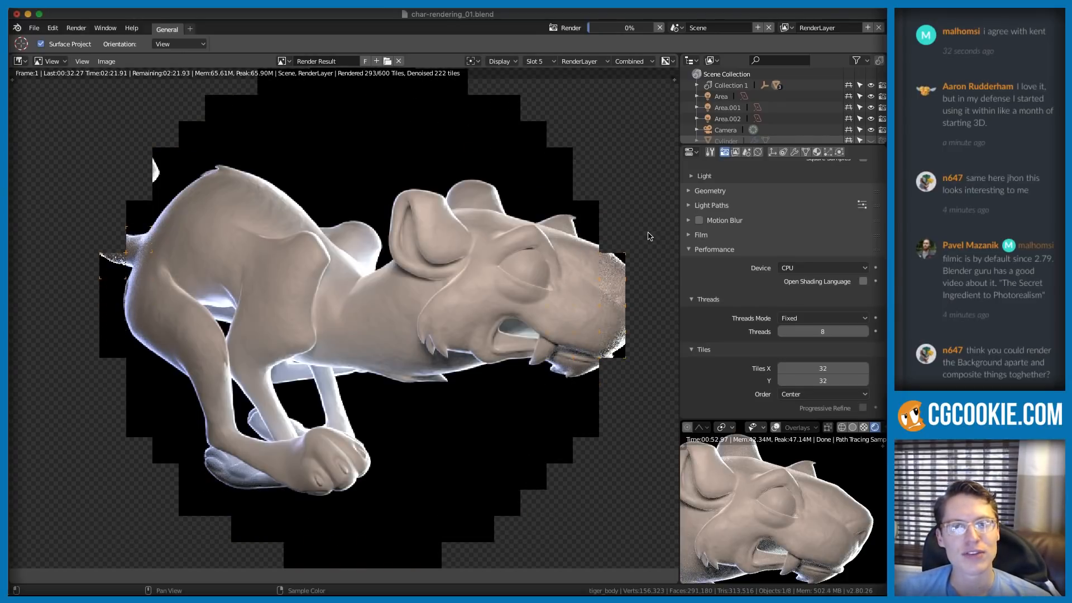
scroll(448, 239, down, 1)
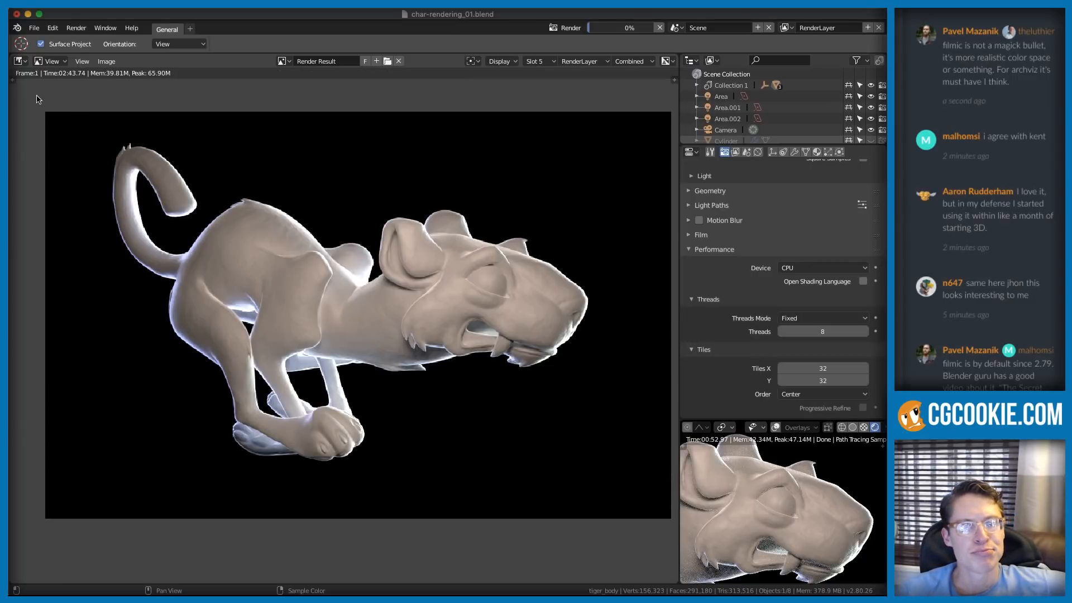
- Examine the tiger's hindquarters up close in the finished render and compare render slots 4 and 5
scroll(376, 282, up, 1)
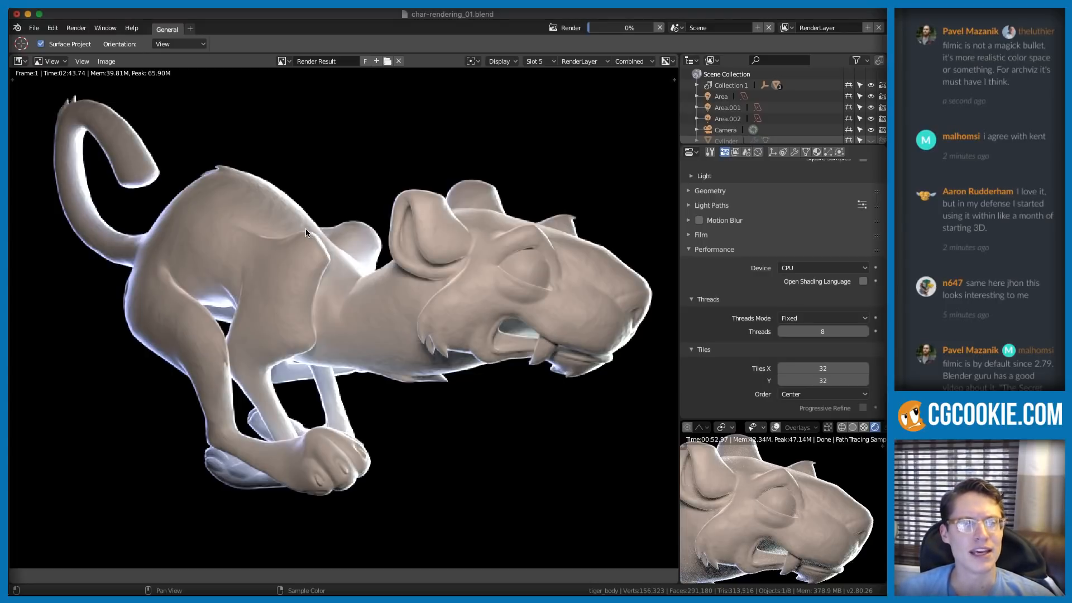
middle_drag(306, 225, 316, 245)
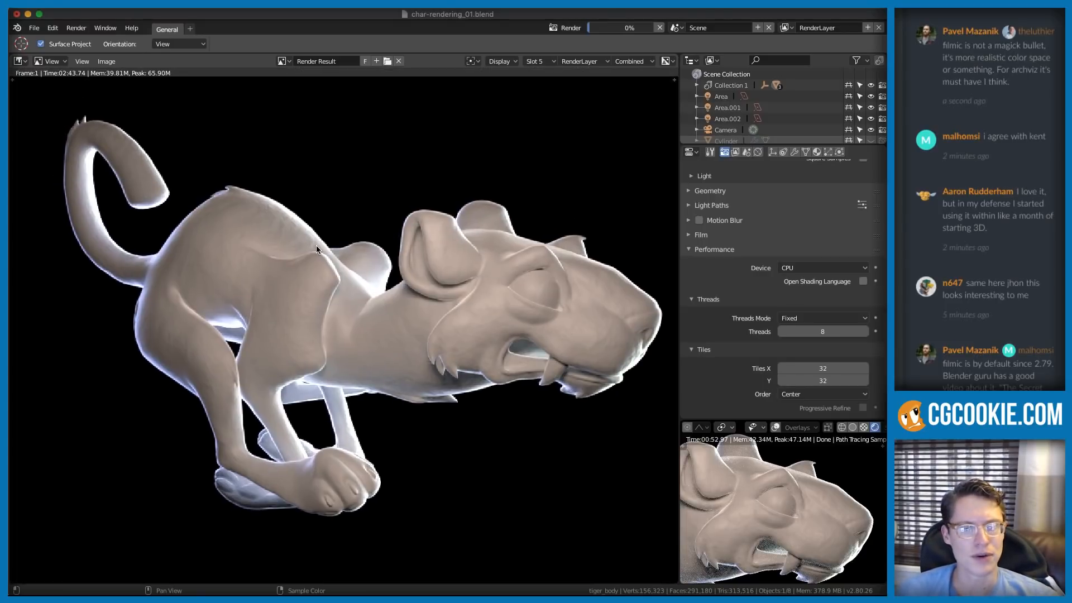
scroll(388, 228, up, 2)
middle_drag(276, 250, 373, 297)
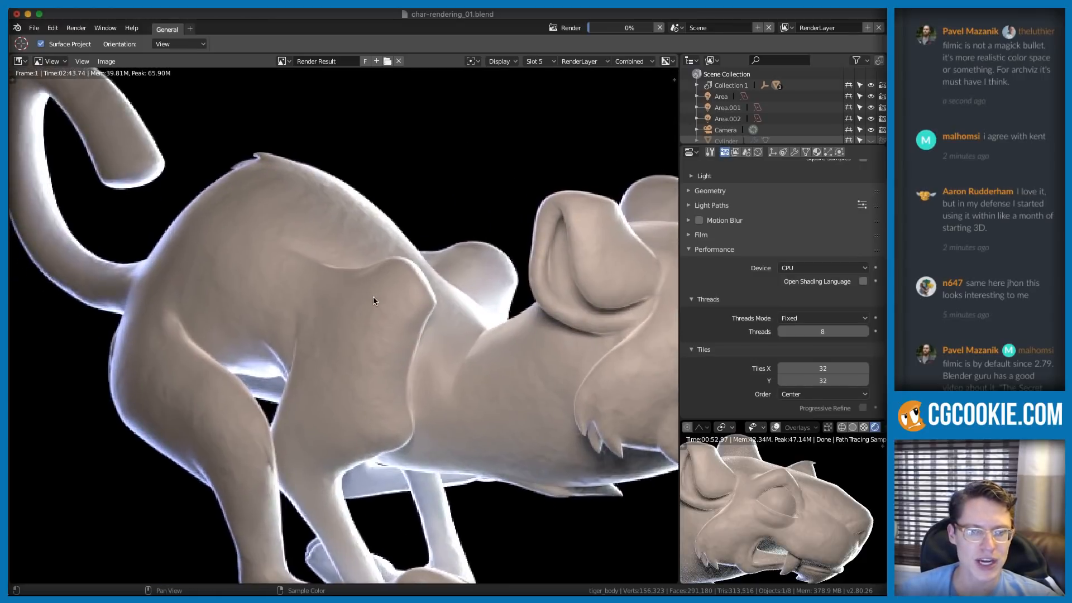
scroll(373, 297, up, 2)
middle_drag(290, 277, 370, 269)
key(alt+j)
key(j)
key(alt+j)
key(j)
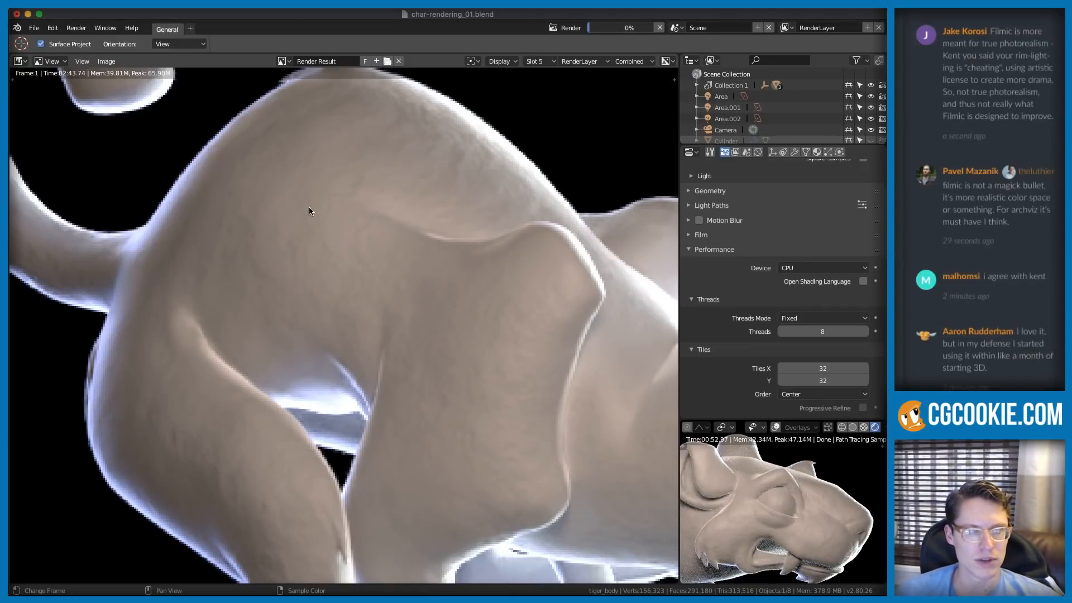
key(alt+j)
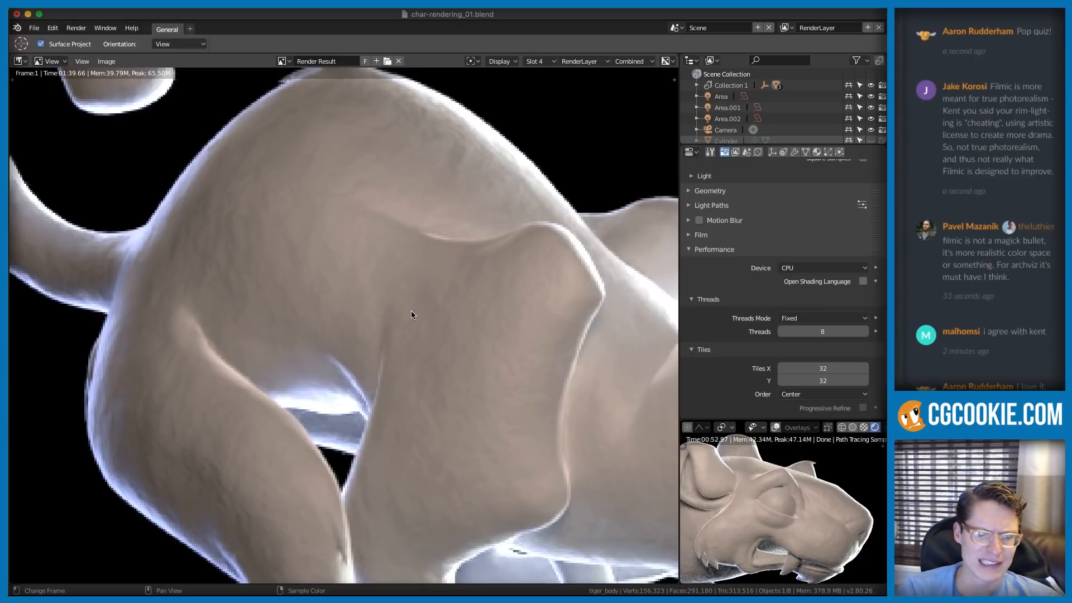
key(j)
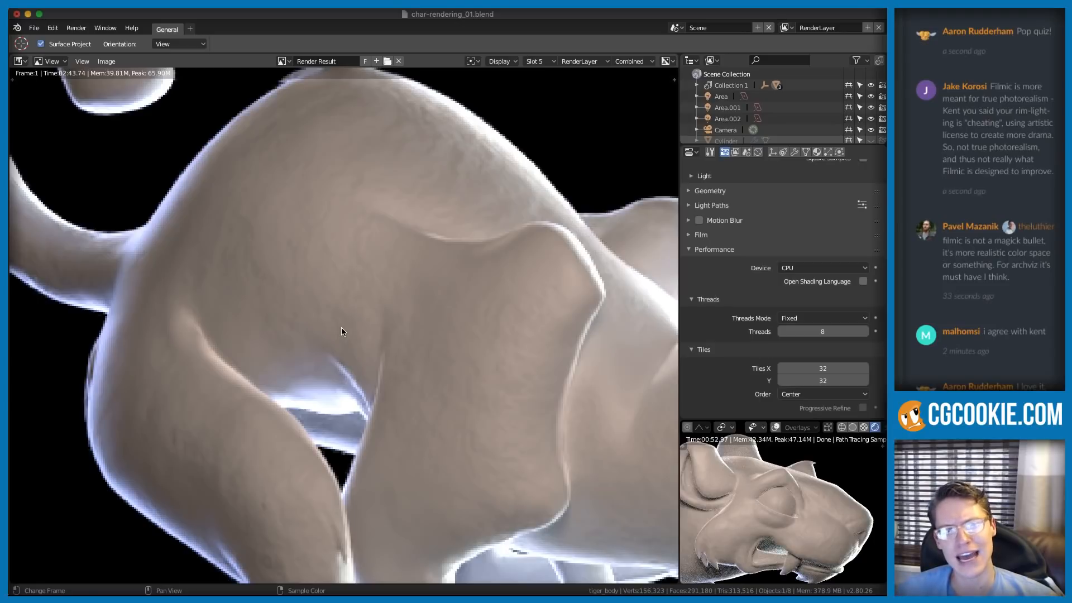
- Inspect the tiger's head, and compare the whole figure between render slots 4 and 5
scroll(341, 329, down, 6)
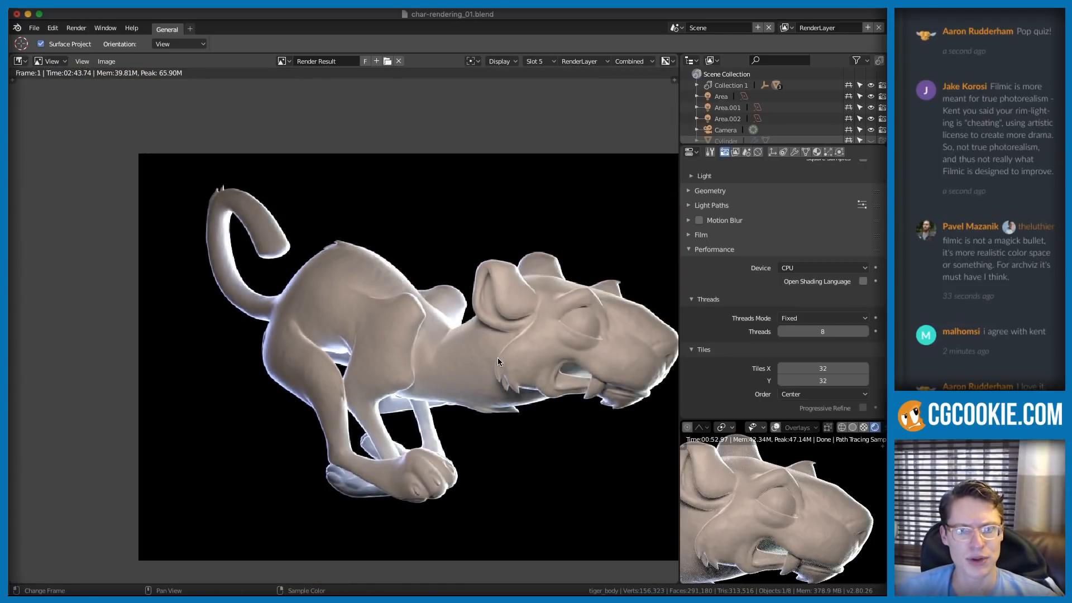
scroll(494, 355, up, 3)
middle_drag(487, 349, 402, 340)
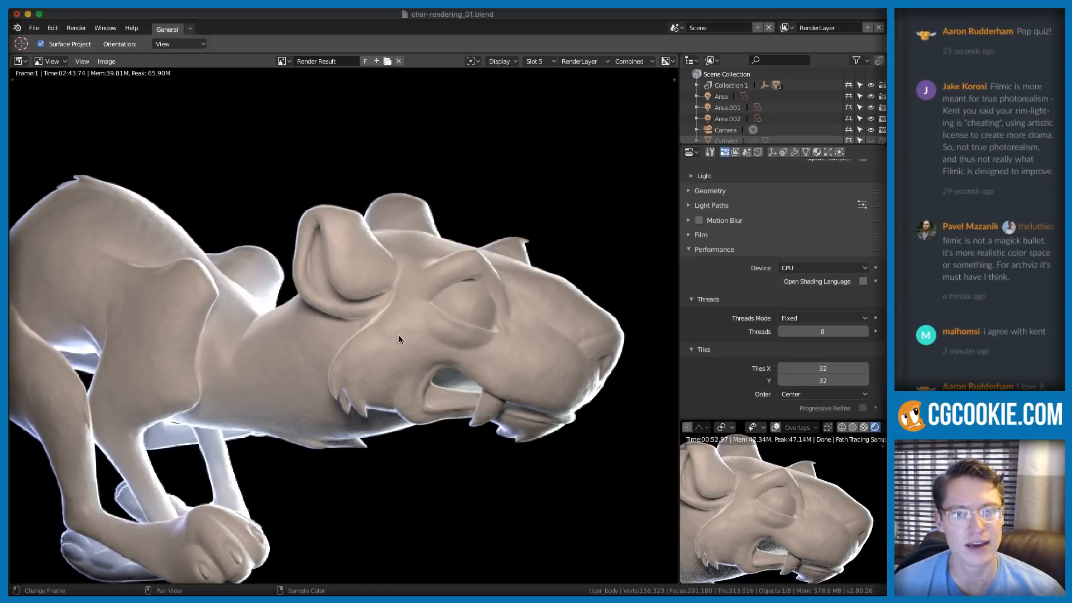
key(3)
key(5)
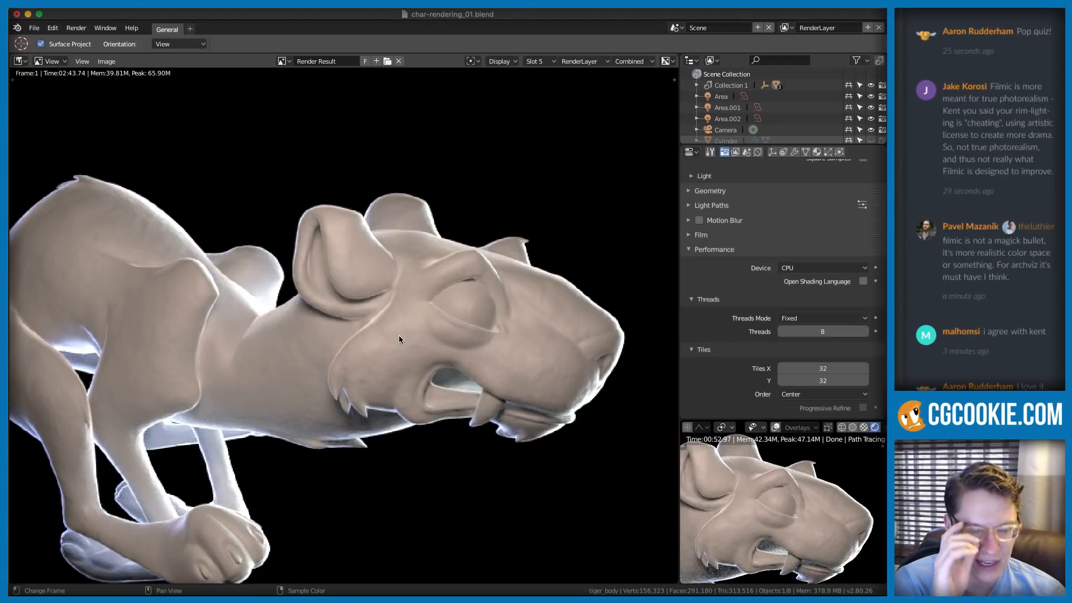
scroll(396, 335, down, 2)
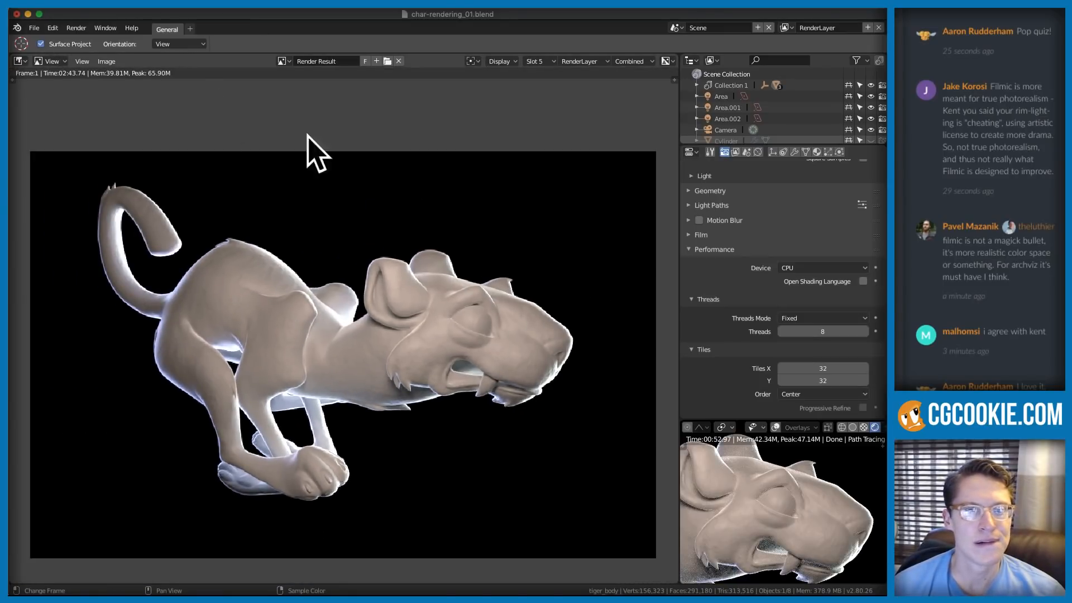
click(535, 62)
click(546, 110)
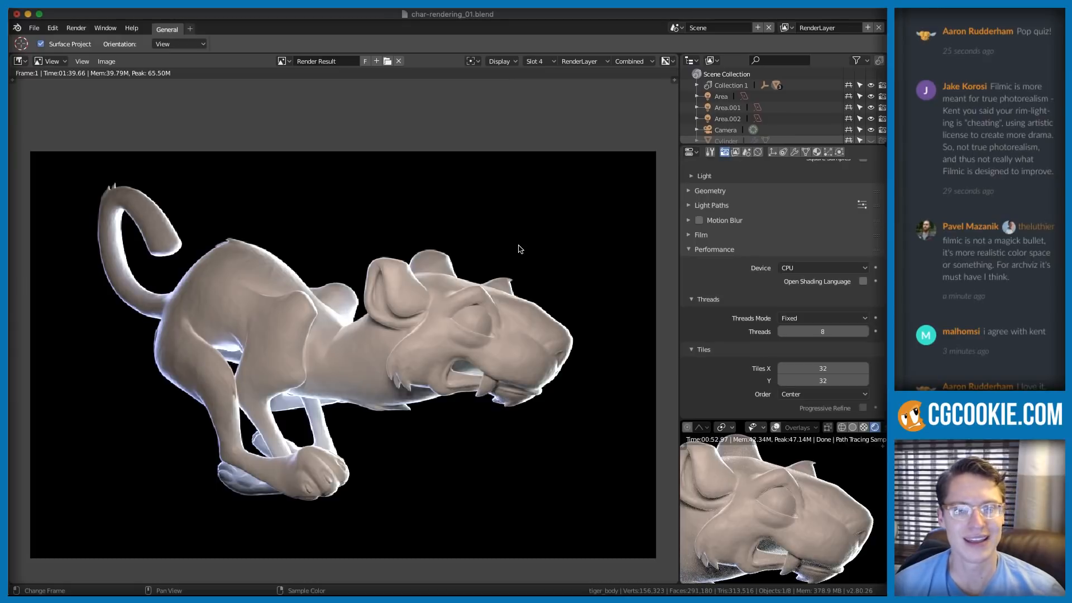
click(536, 62)
click(546, 120)
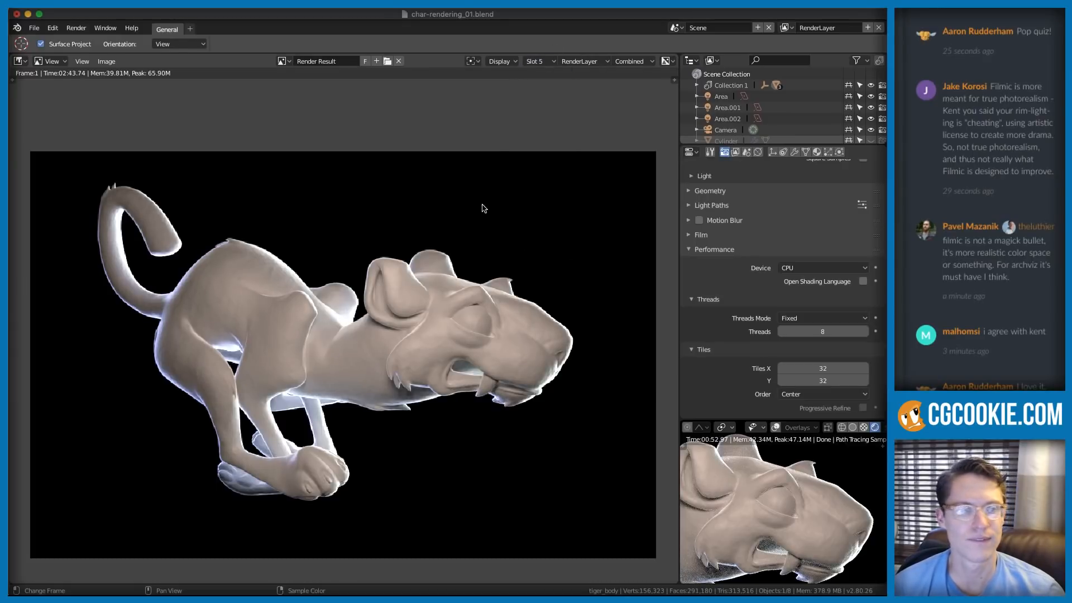
- Switch from the render result back to the grey-model shader nodes around the ColorRamp and Add nodes
key(shift+F3)
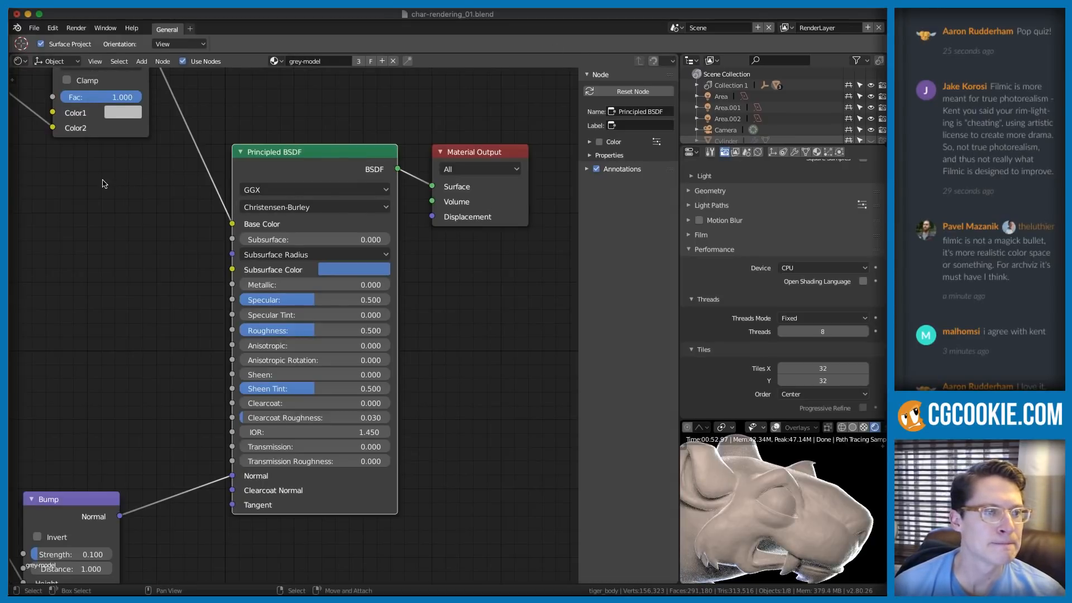
click(1048, 91)
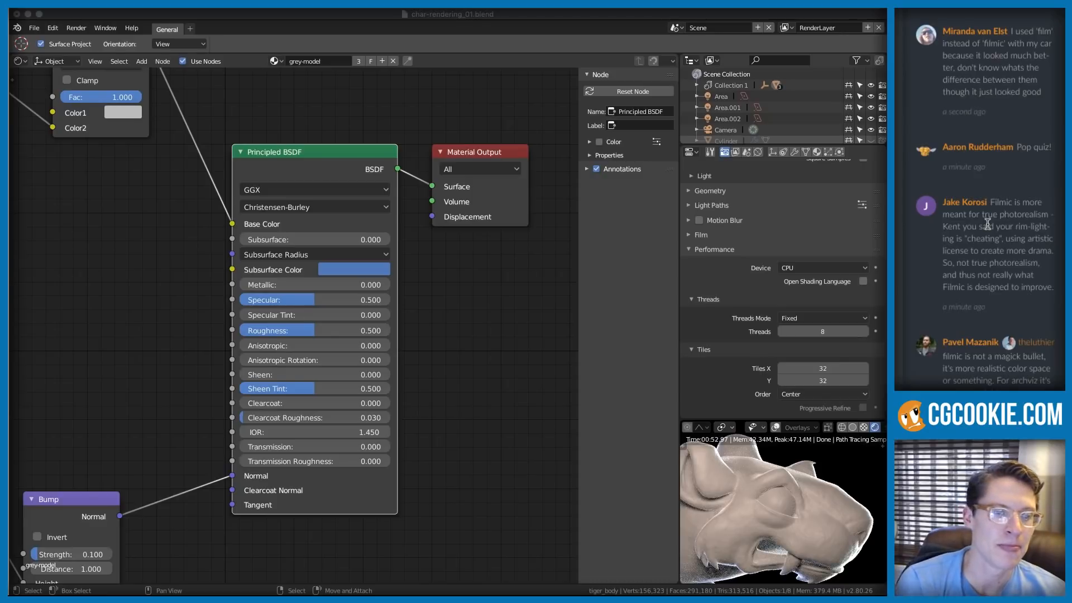
click(89, 194)
middle_drag(89, 193, 266, 419)
- Add a Fresnel input node in the empty space above the ColorRamp and Add nodes
key(shift+a)
mouse_move(230, 213)
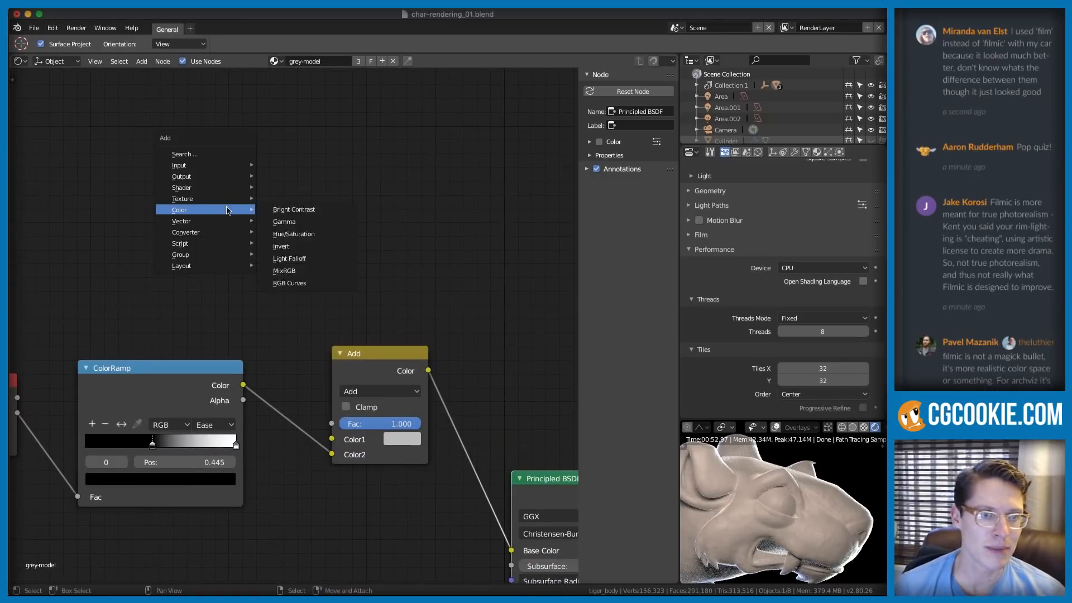
mouse_move(234, 165)
click(283, 226)
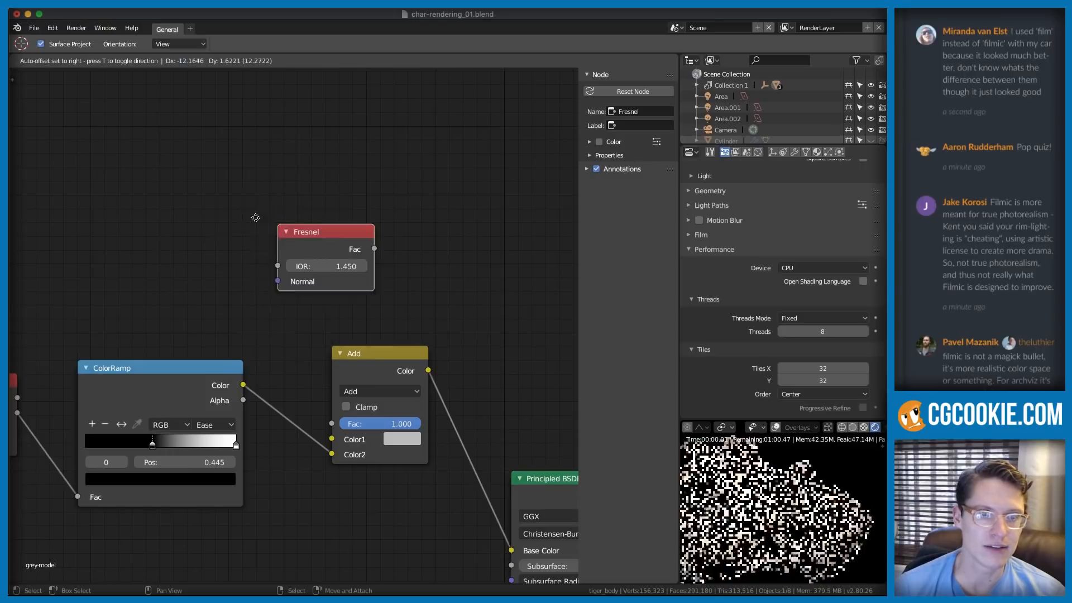
click(189, 172)
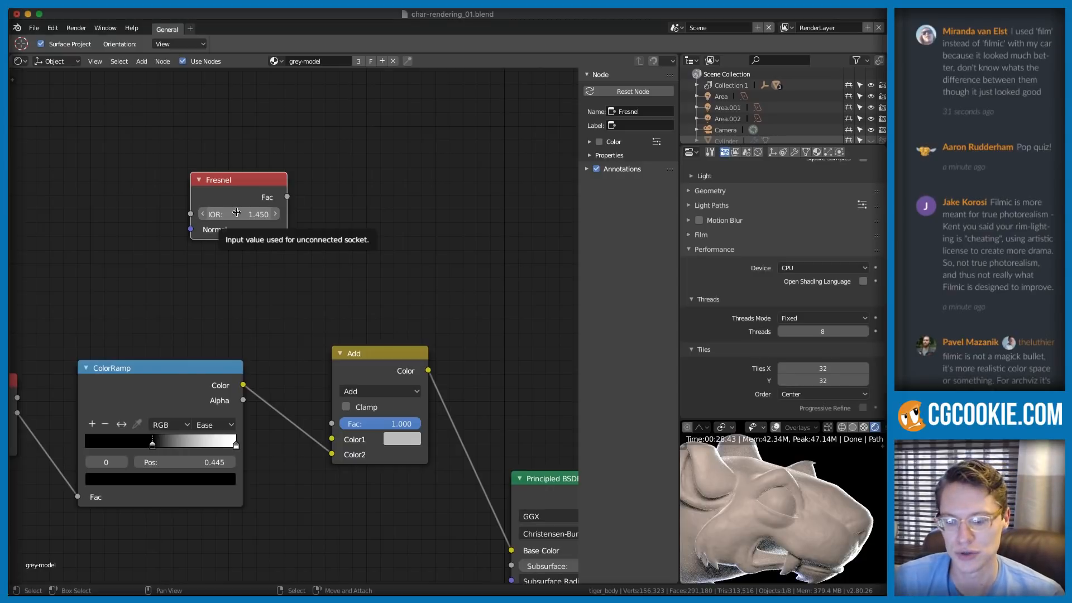
- Delete the unconnected Fresnel node from the grey-model material
click(1032, 15)
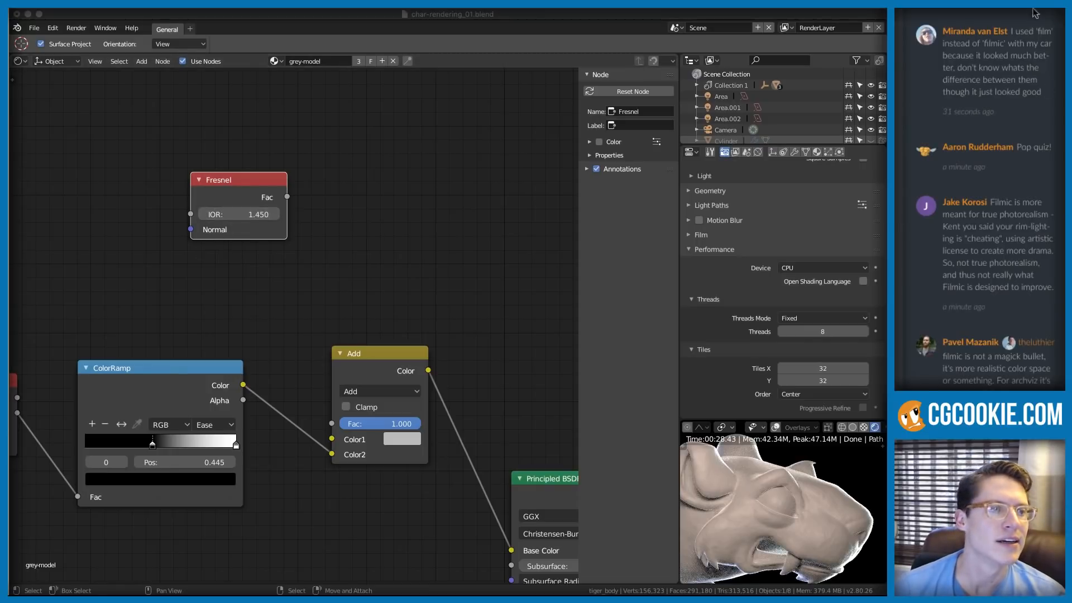
click(415, 171)
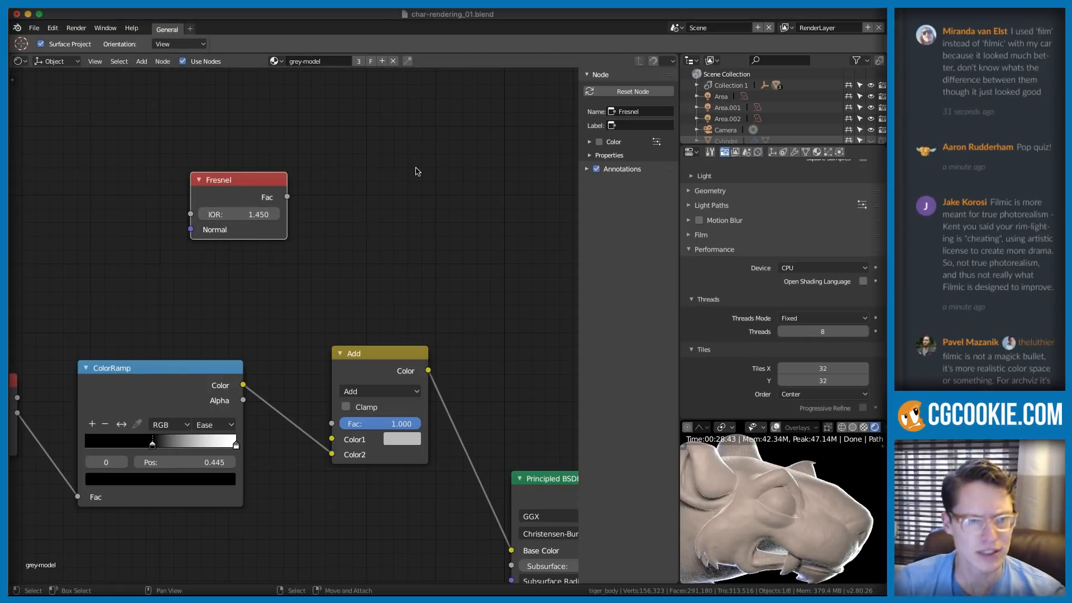
middle_drag(249, 179, 232, 224)
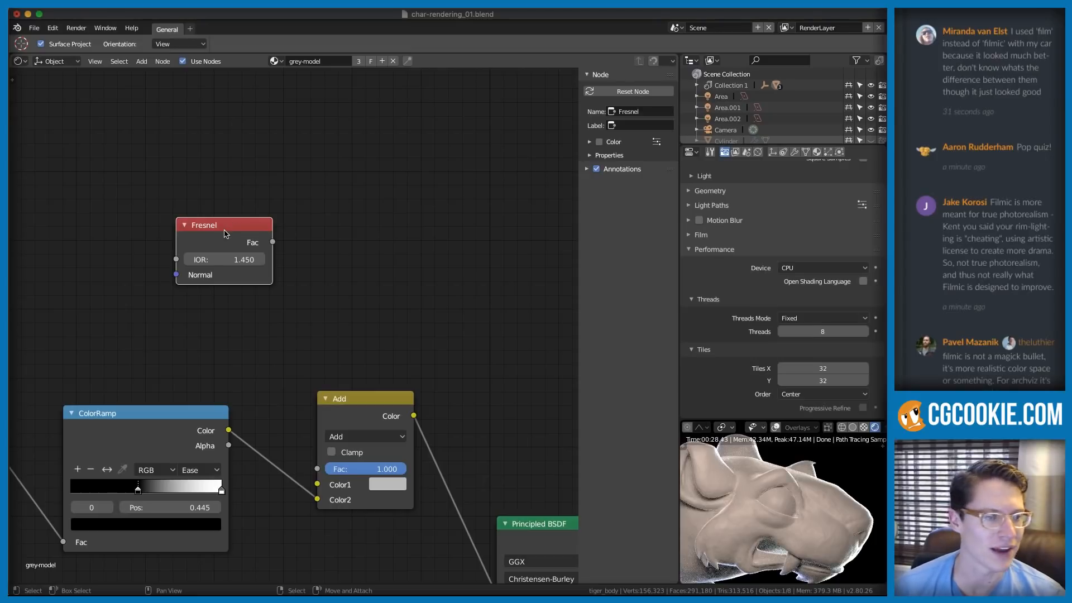
click(1018, 168)
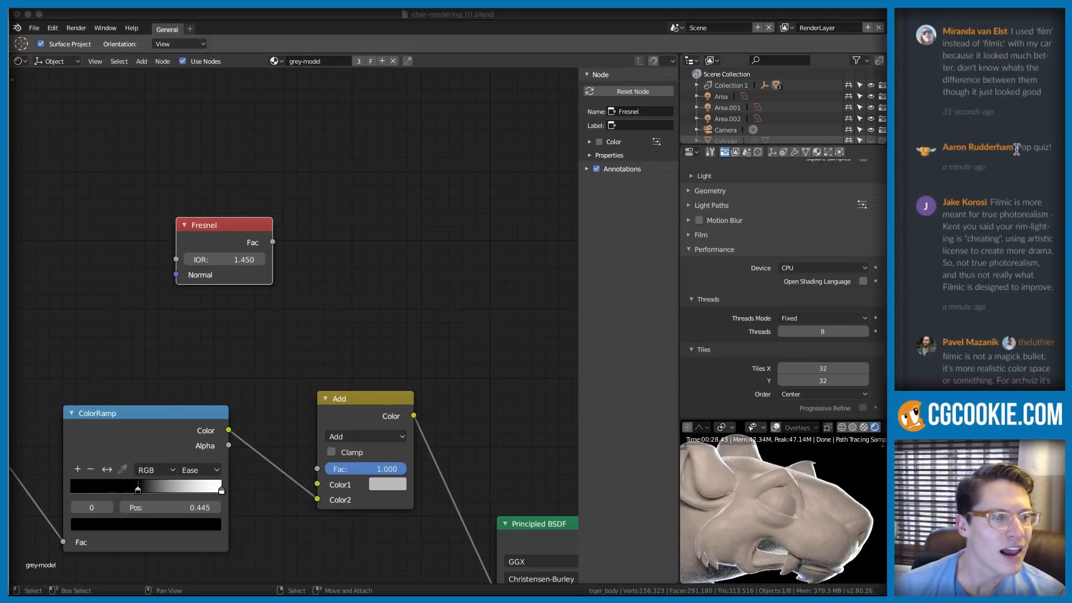
drag(1052, 146, 1017, 147)
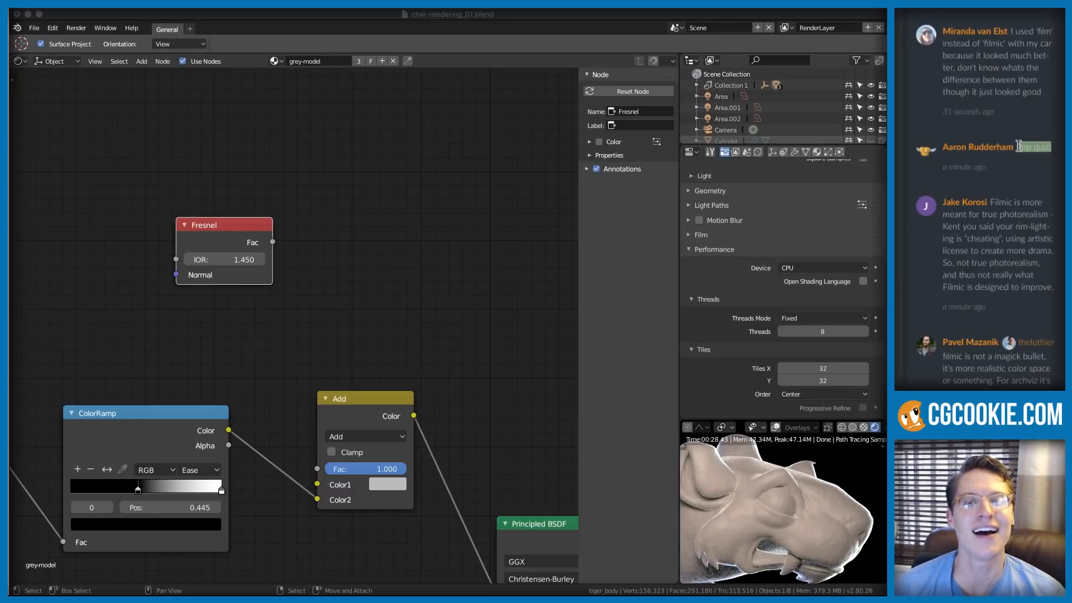
click(206, 282)
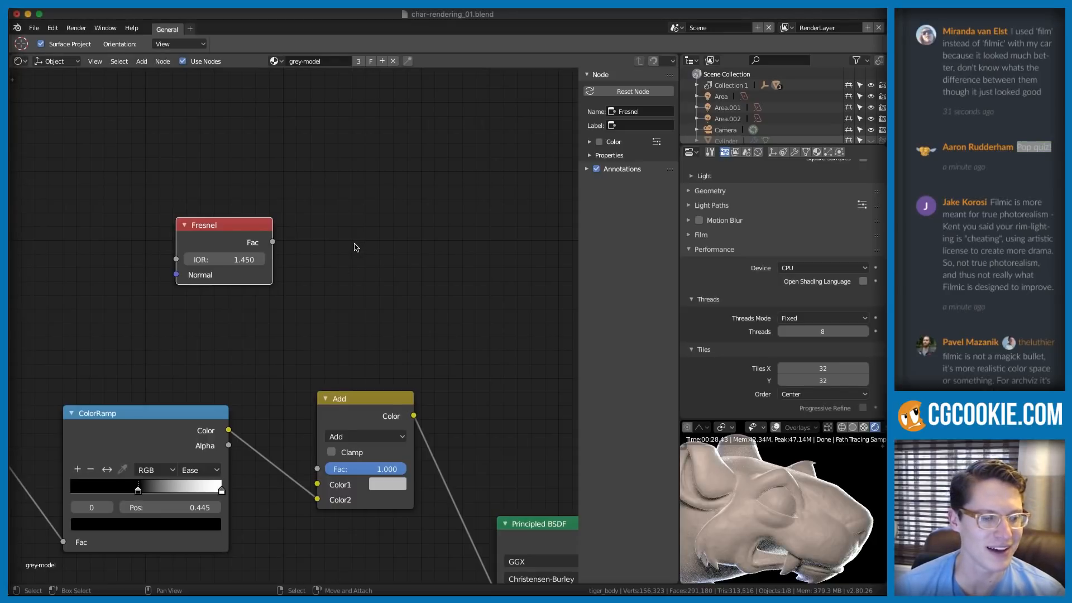
scroll(349, 245, down, 3)
key(x)
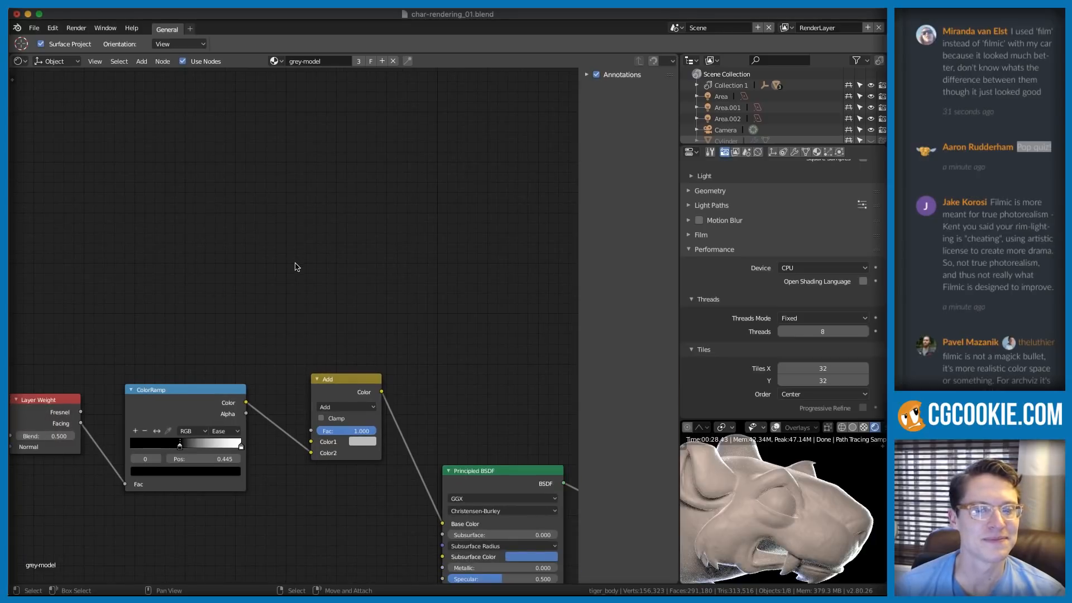
- Move the Principled BSDF and Material Output nodes farther from the color Add node and raise them to its level
scroll(335, 290, down, 3)
key(shift+a)
scroll(329, 175, up, 2)
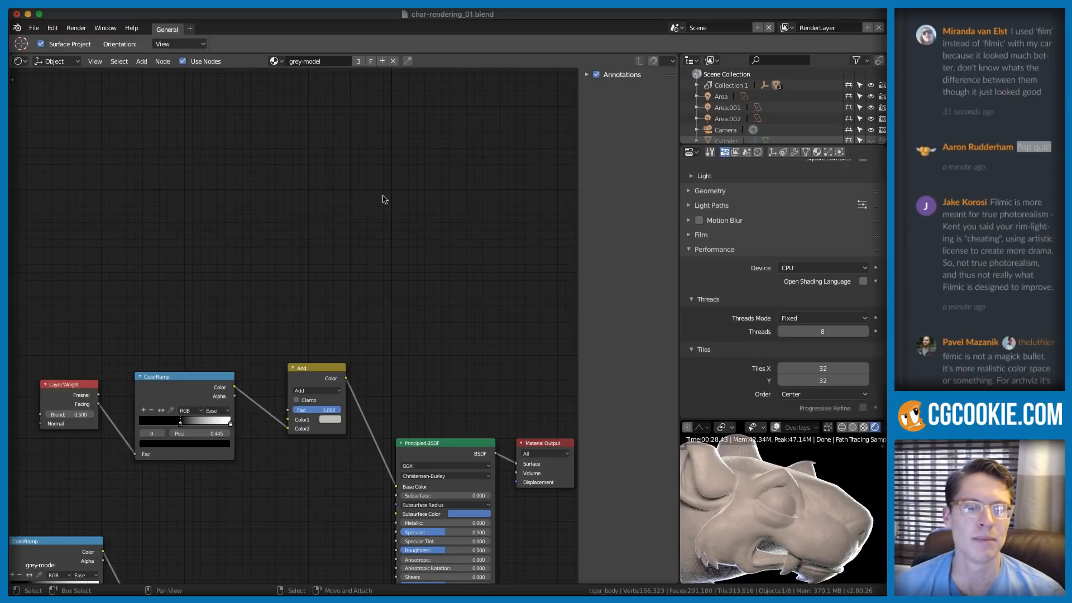
middle_drag(419, 261, 329, 227)
click(352, 410)
shift+click(445, 408)
key(g)
click(511, 367)
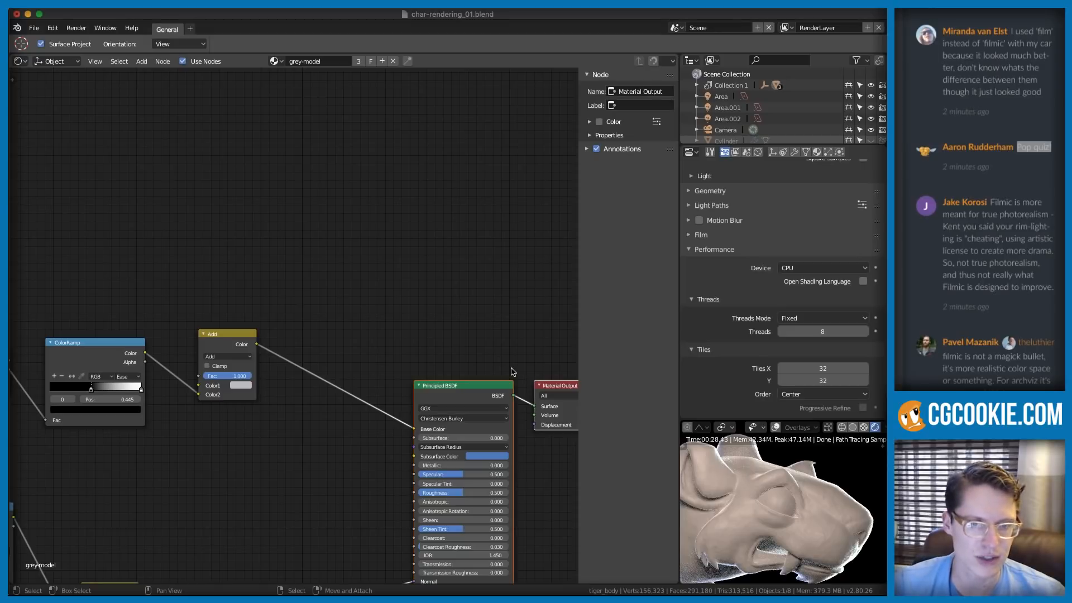
drag(455, 396, 445, 355)
middle_drag(559, 381, 397, 384)
drag(396, 387, 422, 330)
drag(291, 357, 298, 323)
middle_drag(297, 323, 376, 318)
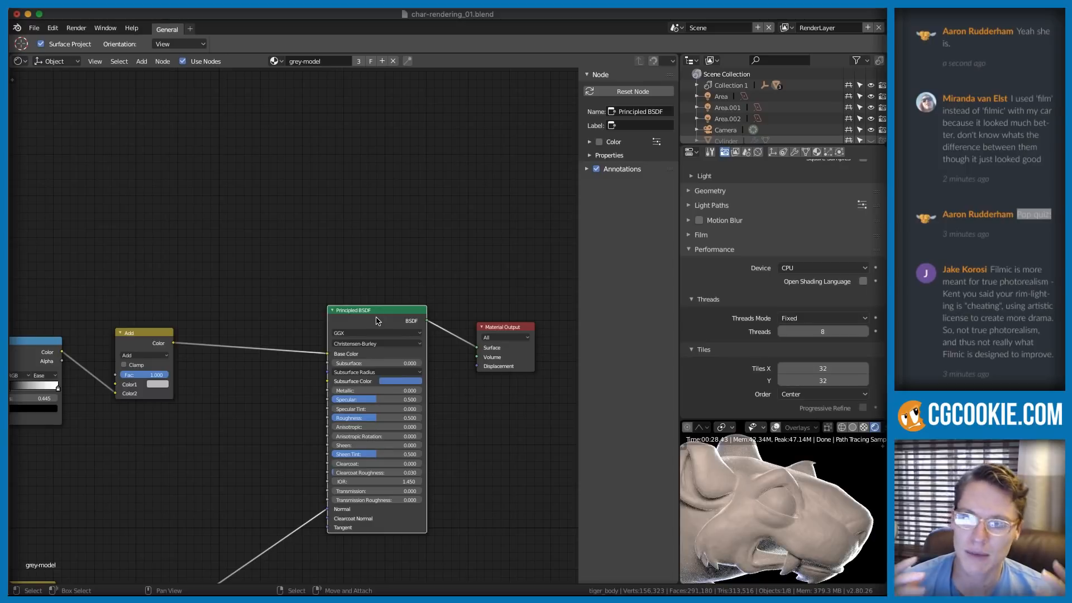
- Add an Ambient Occlusion input node in the empty space above the color Add node
middle_drag(132, 275, 227, 289)
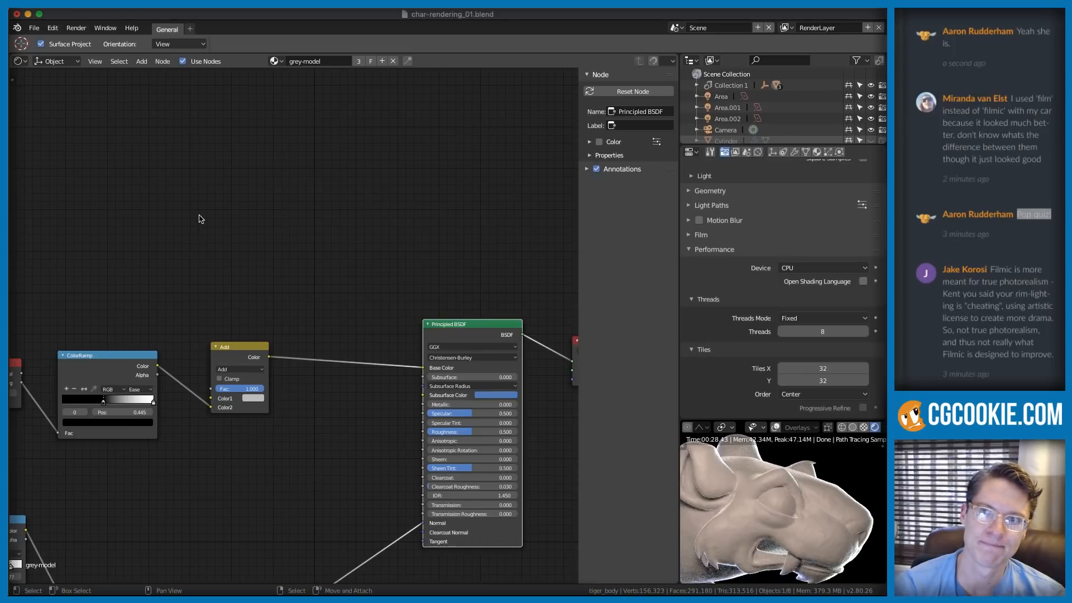
key(shift+a)
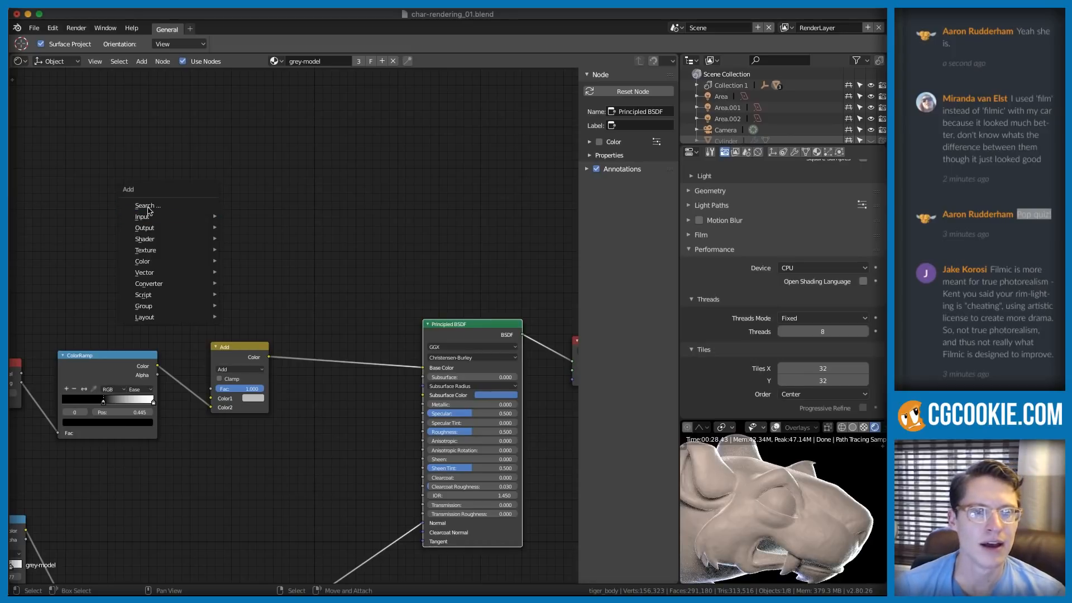
mouse_move(144, 218)
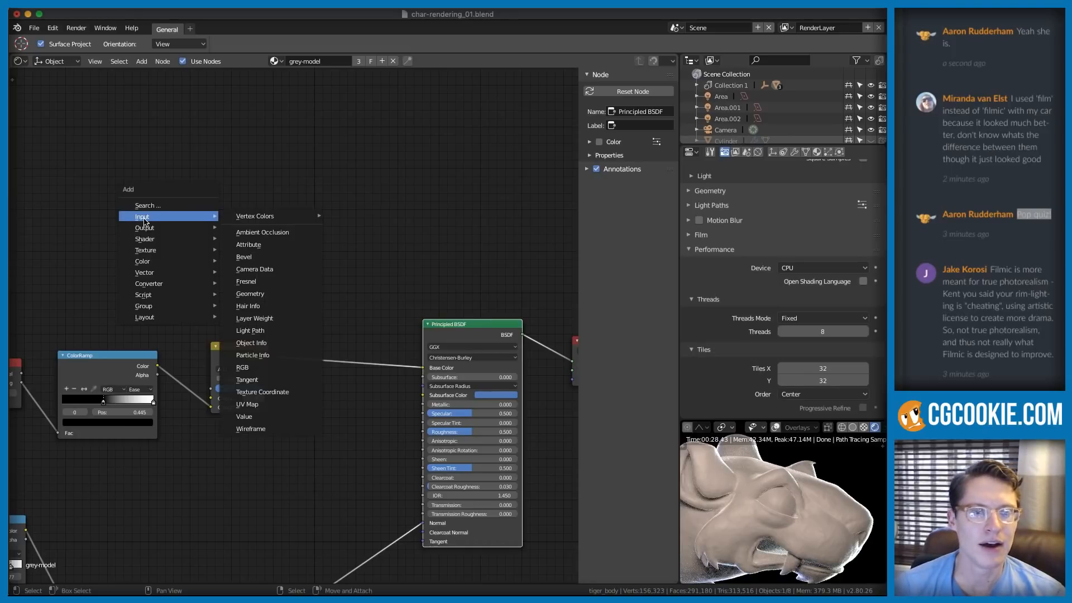
click(255, 232)
click(271, 219)
- Add a Geometry input node in the empty space below the Ambient Occlusion node
scroll(271, 219, up, 2)
key(shift+a)
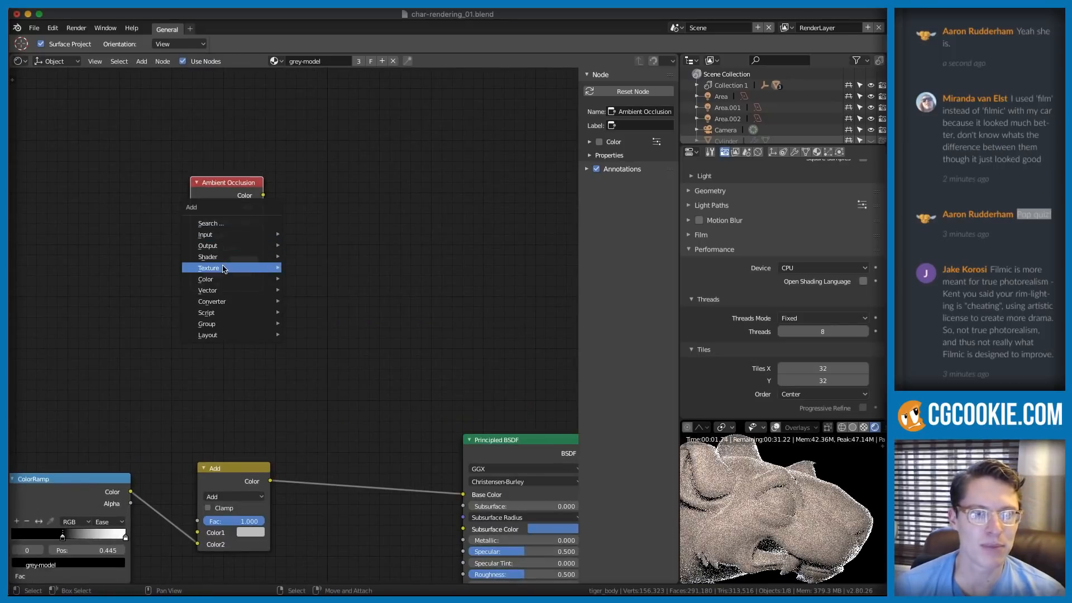
mouse_move(258, 233)
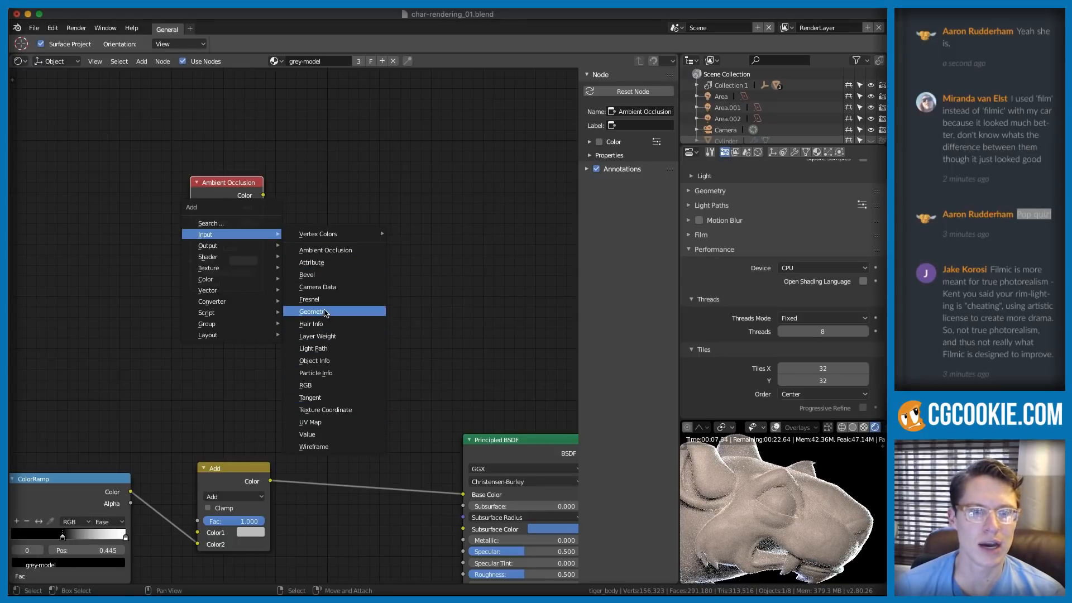
click(313, 312)
click(187, 312)
- Move the Ambient Occlusion and Geometry nodes together, farther away from the Principled BSDF
middle_drag(321, 261, 193, 232)
click(100, 156)
shift+click(79, 289)
middle_drag(213, 283, 305, 275)
key(g)
click(275, 263)
- Add a ColorRamp beside the Ambient Occlusion node, driven by its Color output, and preview the ramp on the tiger
key(shift+a)
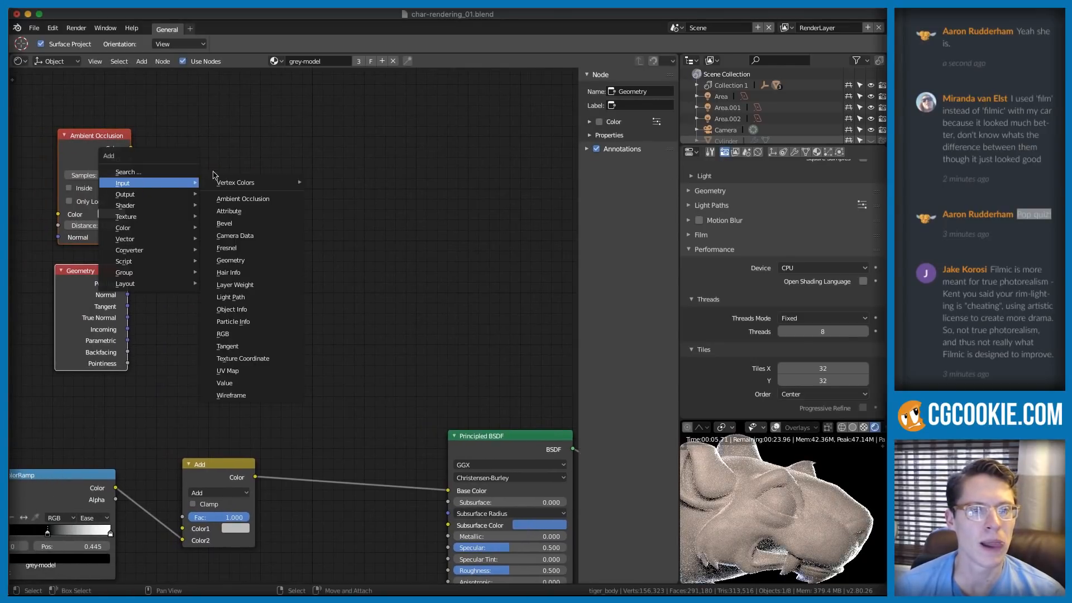
mouse_move(167, 250)
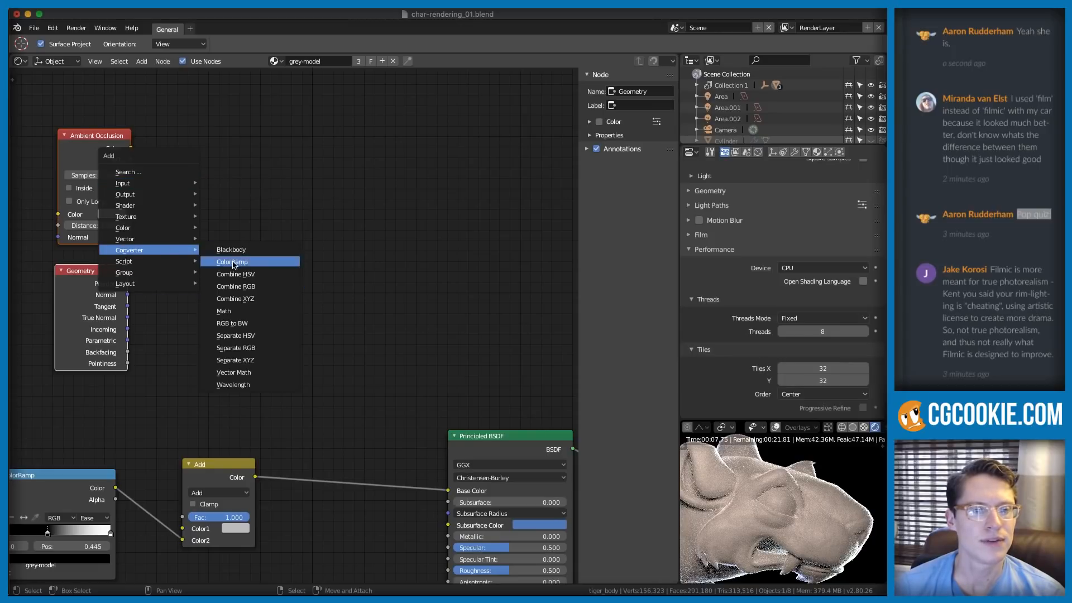
click(232, 266)
click(187, 124)
drag(131, 147, 190, 231)
ctrl+shift+click(263, 135)
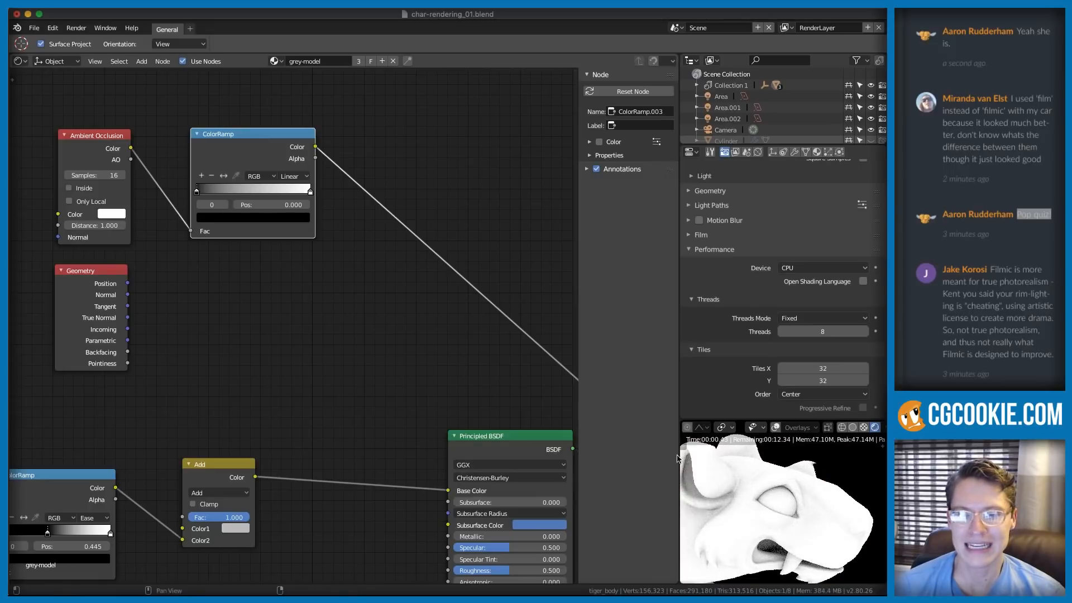
- Set the ambient occlusion ColorRamp's black stop to position 0.182 and its white stop to 0.786
shift+middle_drag(755, 484, 818, 498)
shift+middle_drag(744, 506, 766, 518)
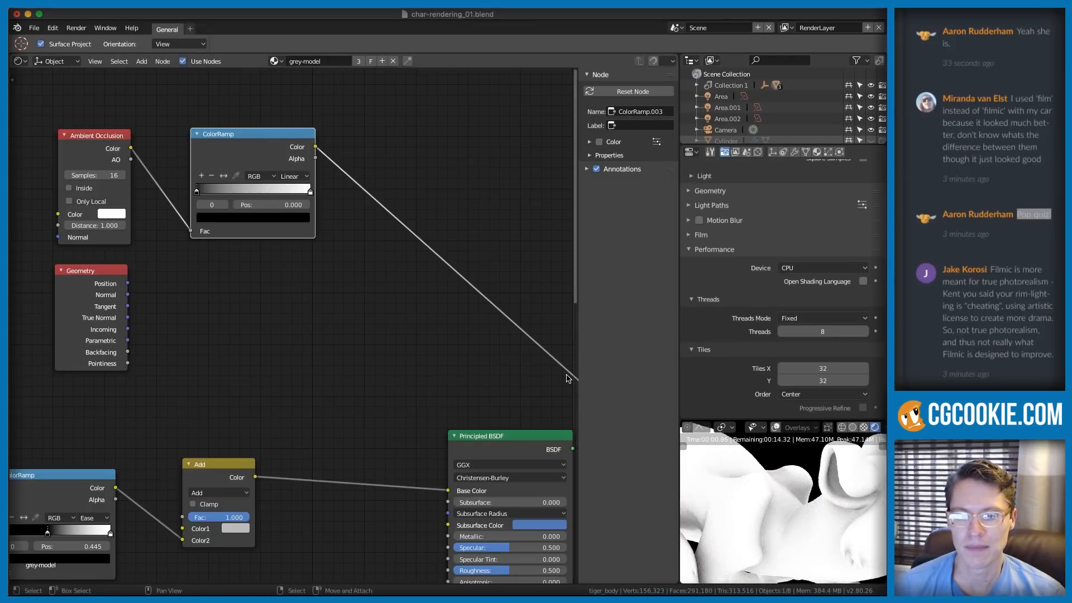
scroll(749, 490, down, 4)
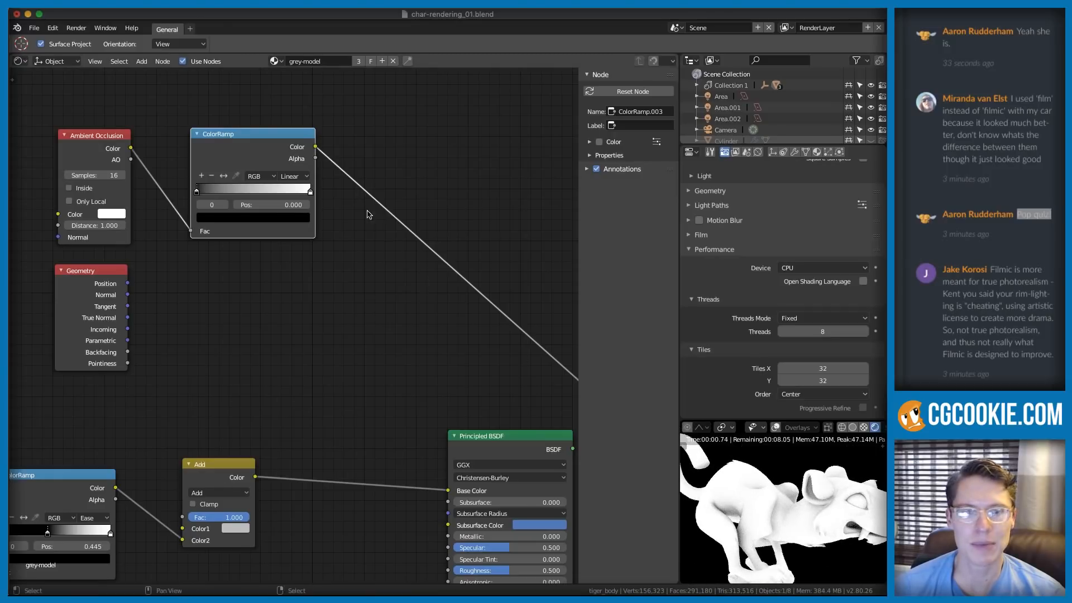
middle_drag(367, 212, 354, 260)
scroll(329, 246, up, 2)
drag(287, 236, 343, 242)
drag(160, 238, 184, 237)
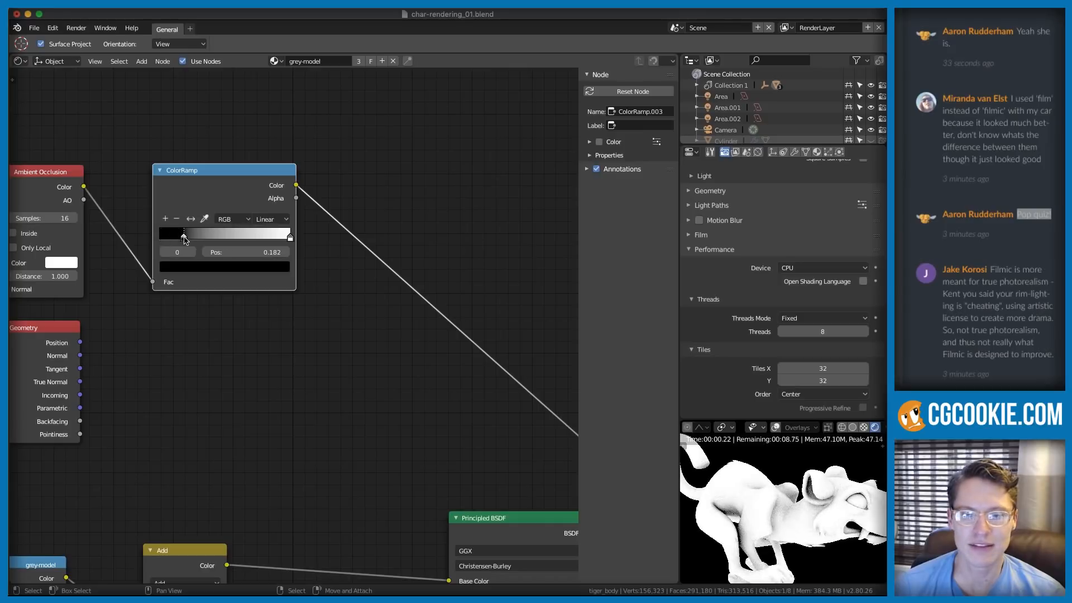
drag(290, 238, 262, 237)
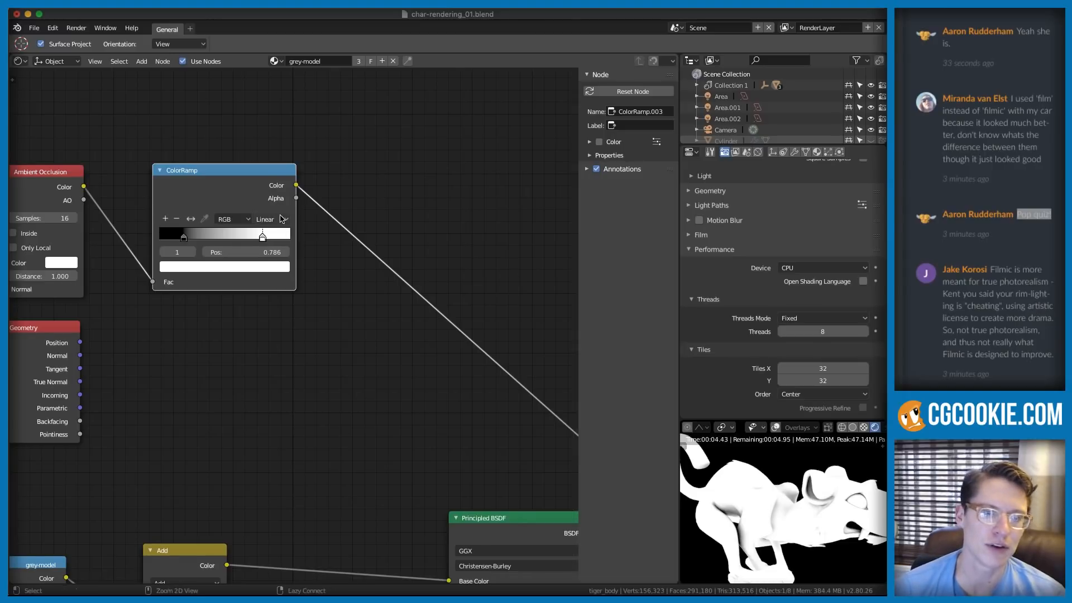
- Insert a MixRGB node after the ambient occlusion ColorRamp and link the ramp's Color to its Fac input
middle_drag(283, 221, 216, 255)
key(shift+a)
mouse_move(280, 163)
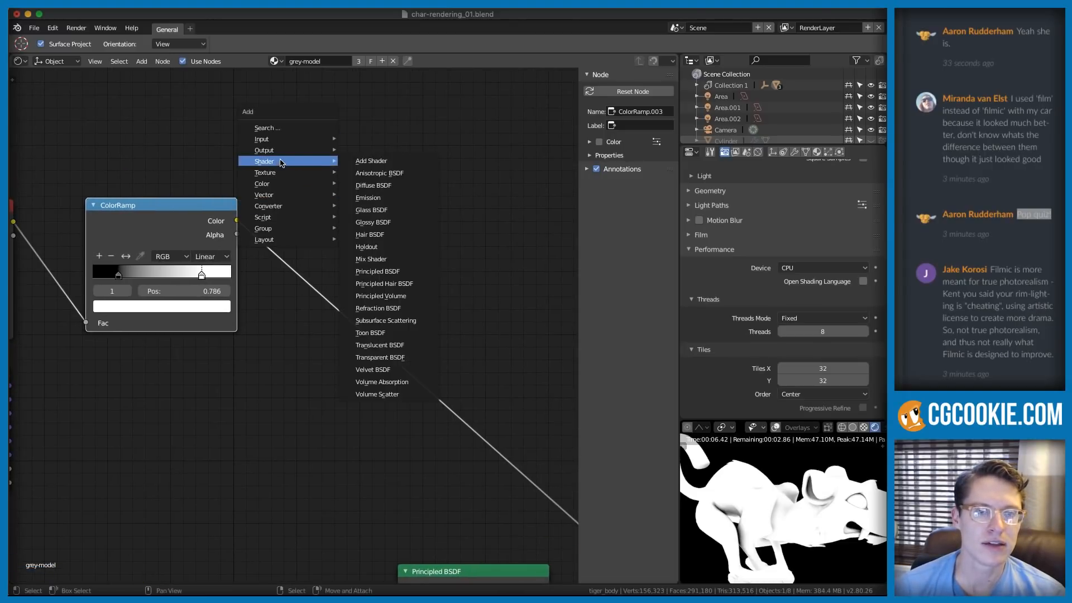
mouse_move(300, 185)
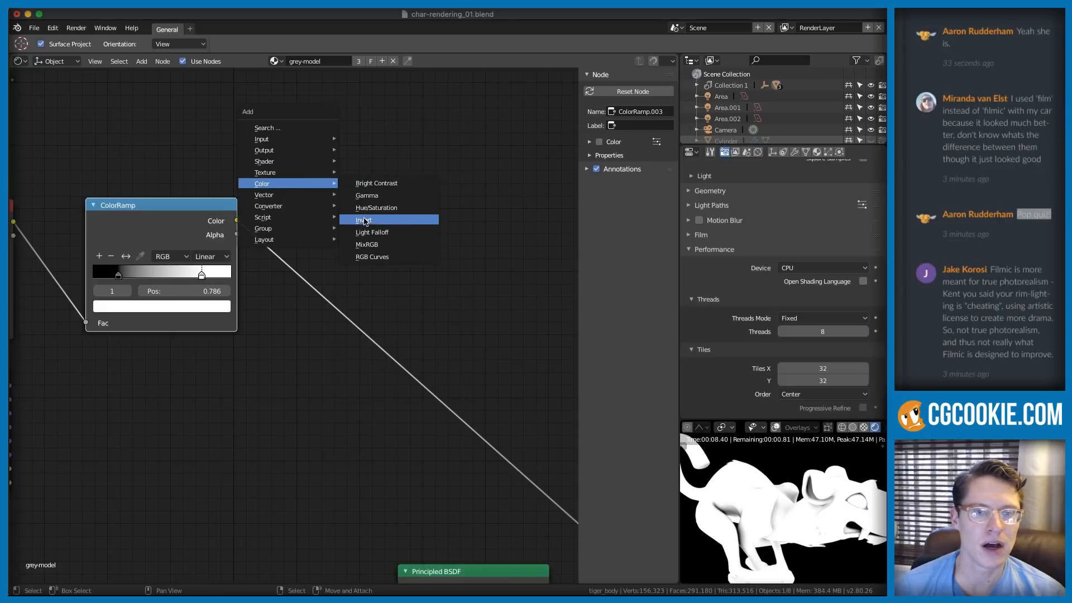
click(368, 244)
click(335, 262)
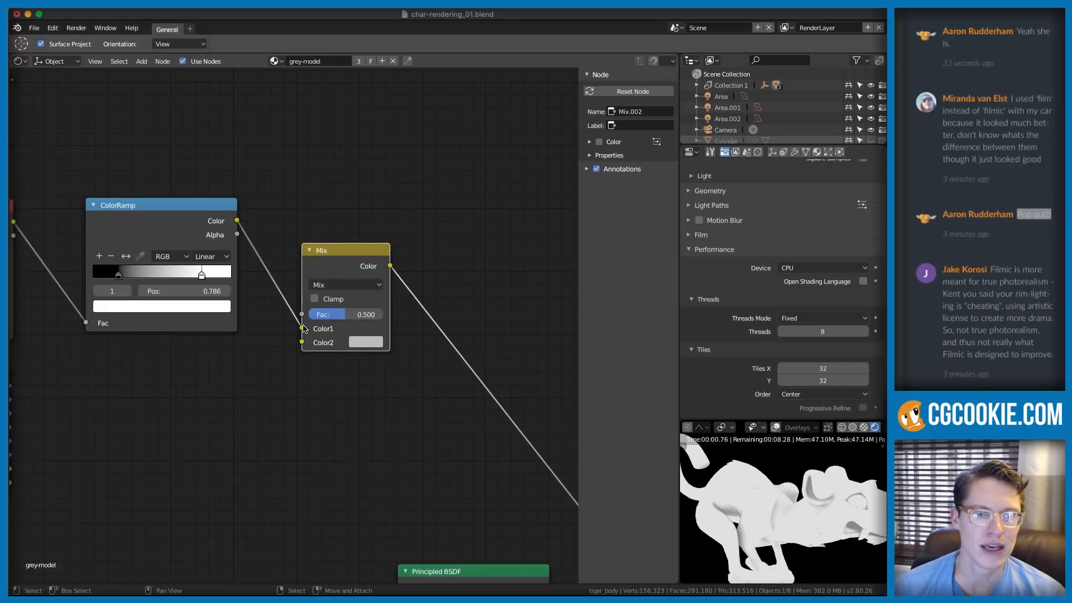
drag(302, 328, 303, 316)
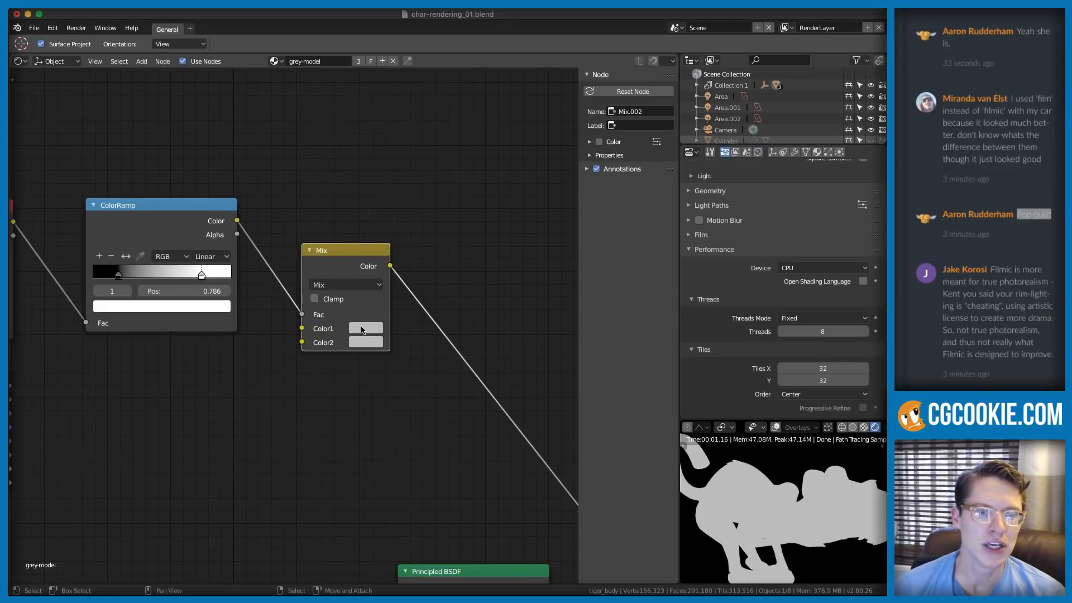
- Try a blue of R 0.100, G 0.128, B 0.500 as the Mix node's Color1
click(362, 329)
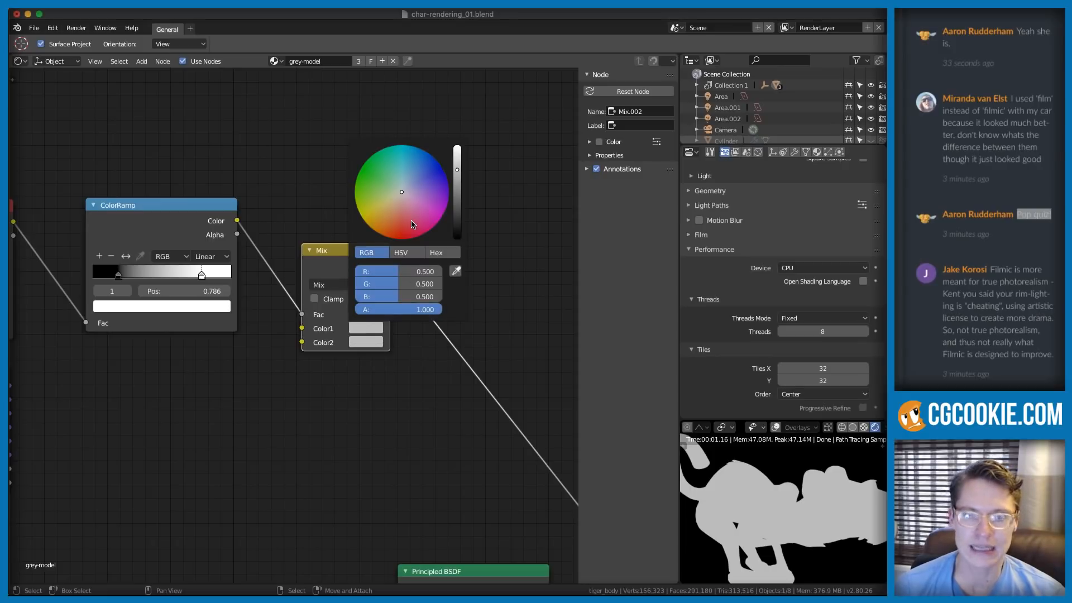
click(425, 174)
drag(425, 171, 421, 175)
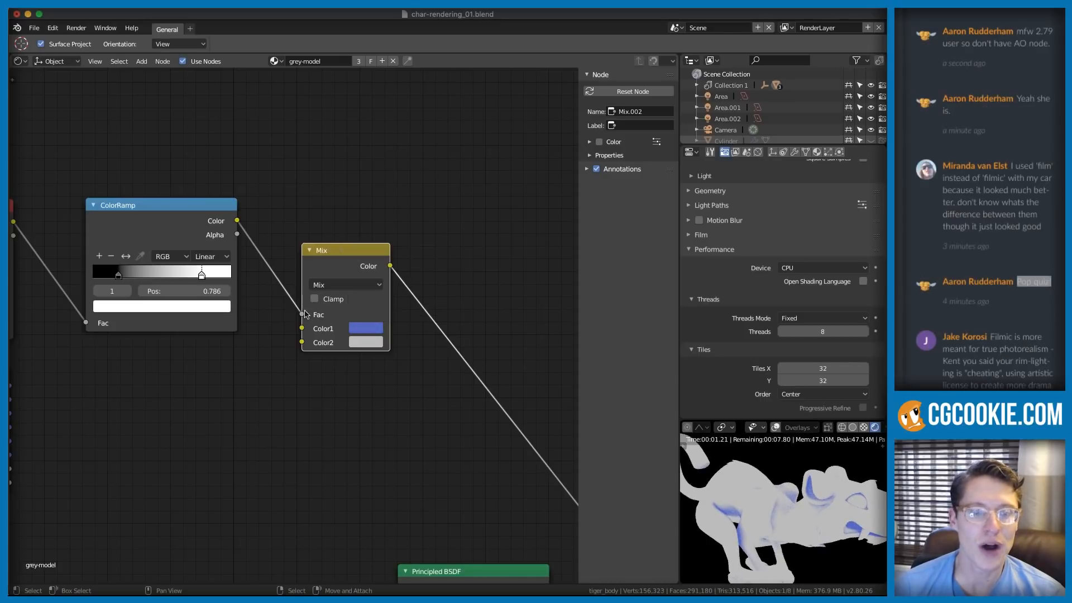
- Set the Mix node's Color1 to a dark brown (R 0.185, G 0.126, B 0.064) and its Color2 to a bright blue
click(369, 331)
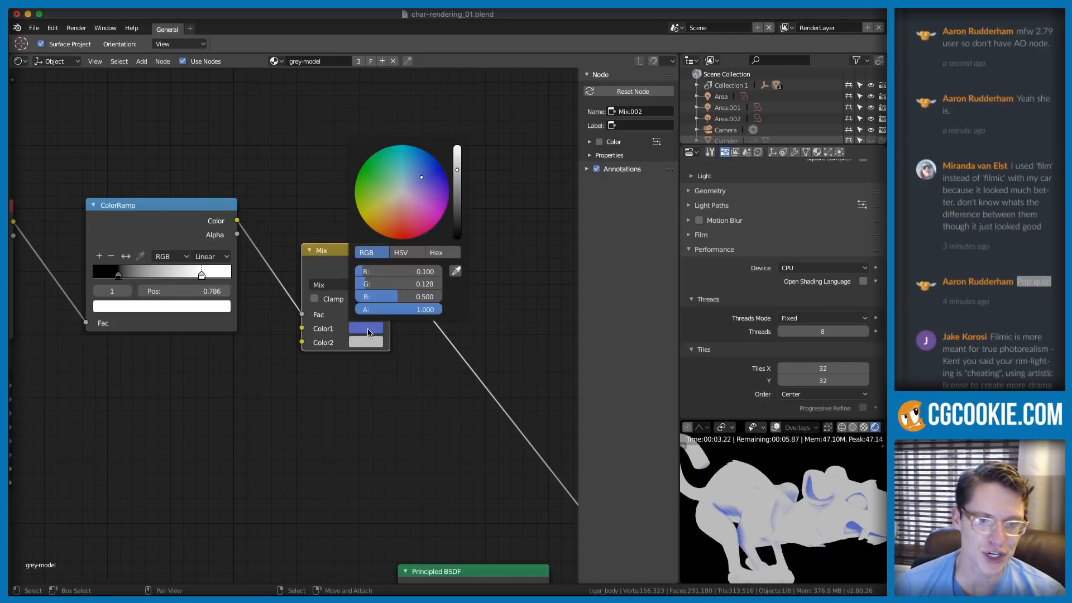
click(391, 207)
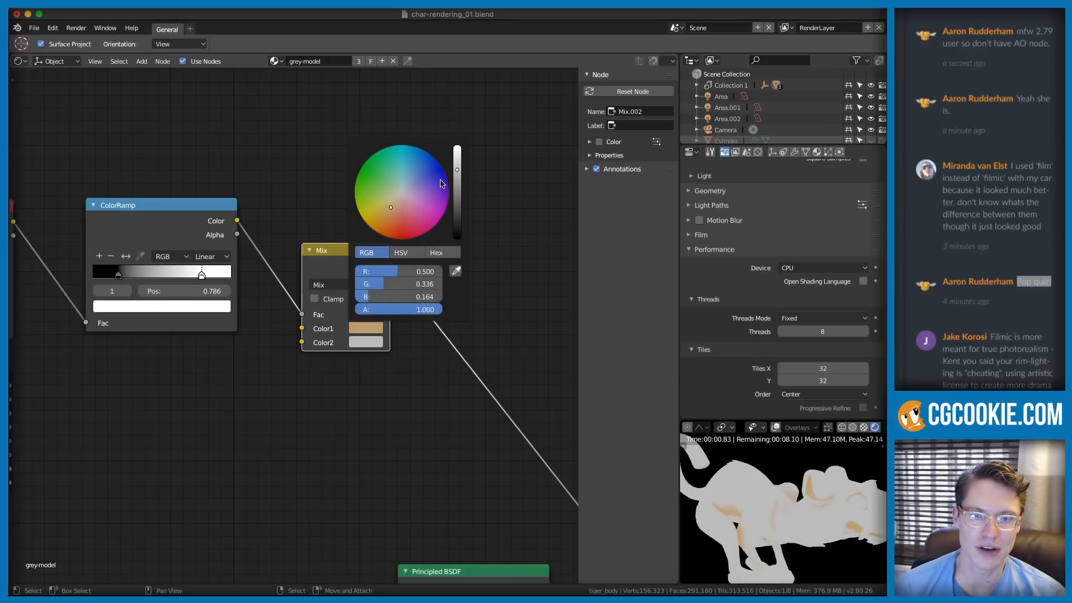
drag(457, 170, 458, 182)
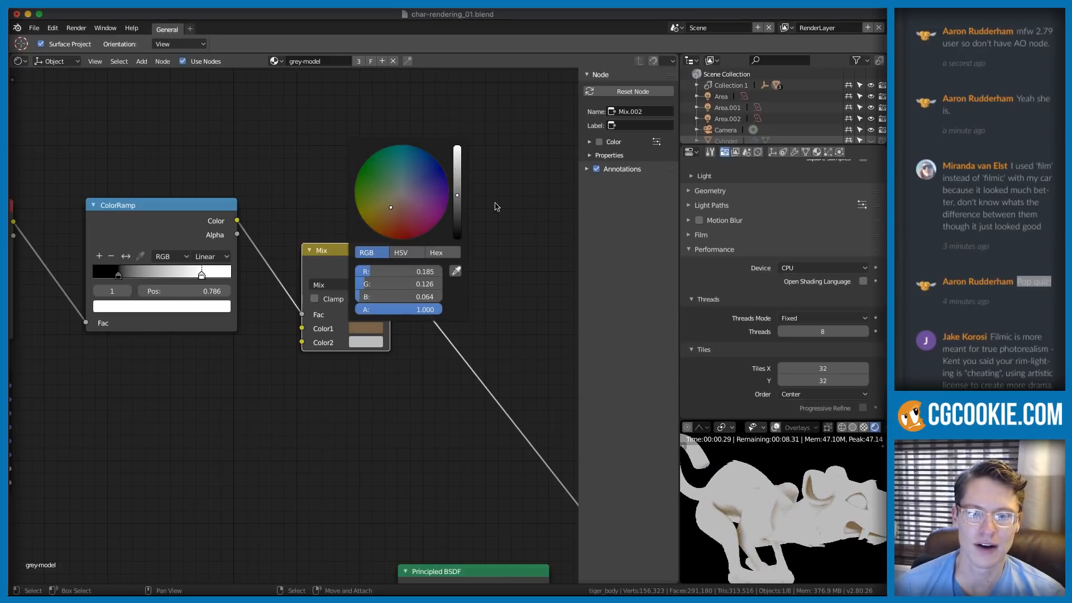
click(357, 342)
click(421, 184)
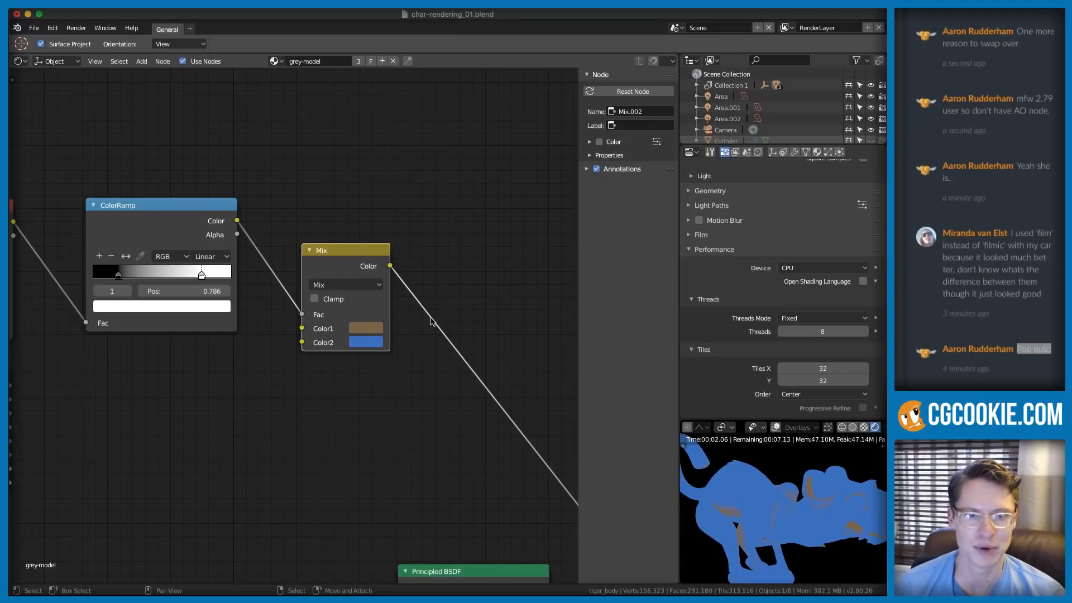
- Move the Ambient Occlusion and Geometry nodes farther away from the ColorRamp to leave space between them
middle_drag(246, 340, 345, 339)
middle_drag(63, 212, 259, 201)
drag(257, 201, 165, 197)
drag(251, 364, 128, 376)
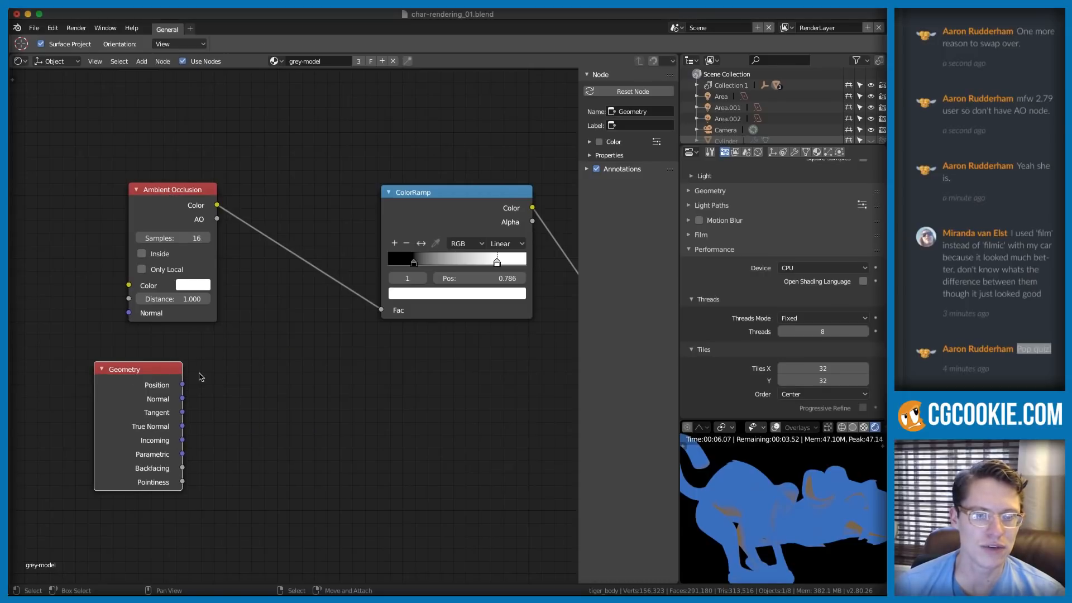
- Duplicate the ColorRamp beside the Geometry node, drive the copy with Pointiness and preview it on the tiger
click(409, 199)
key(shift+d)
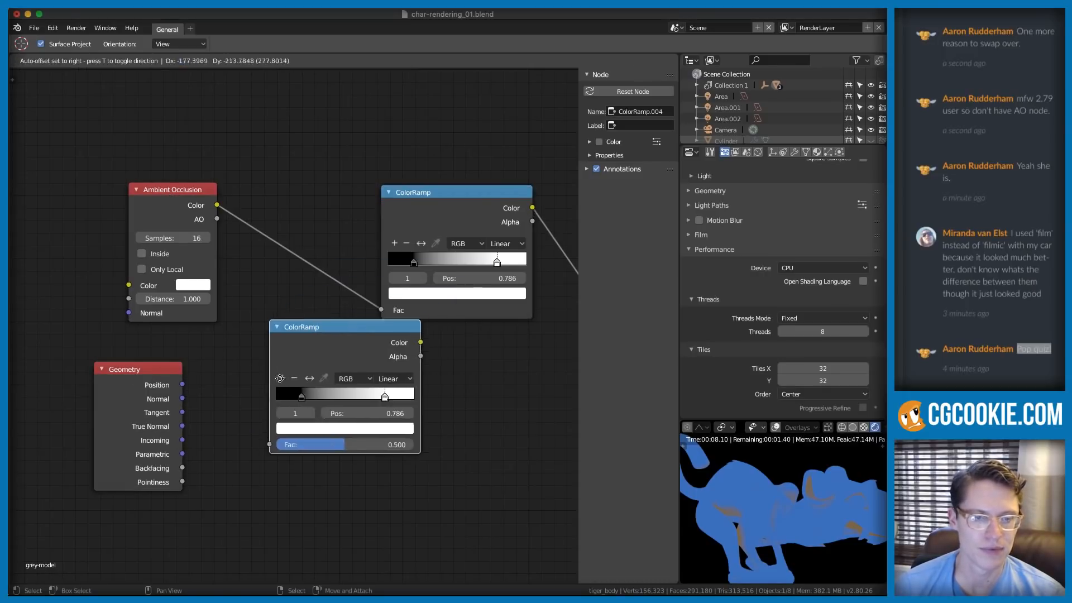
click(235, 420)
drag(184, 483, 235, 477)
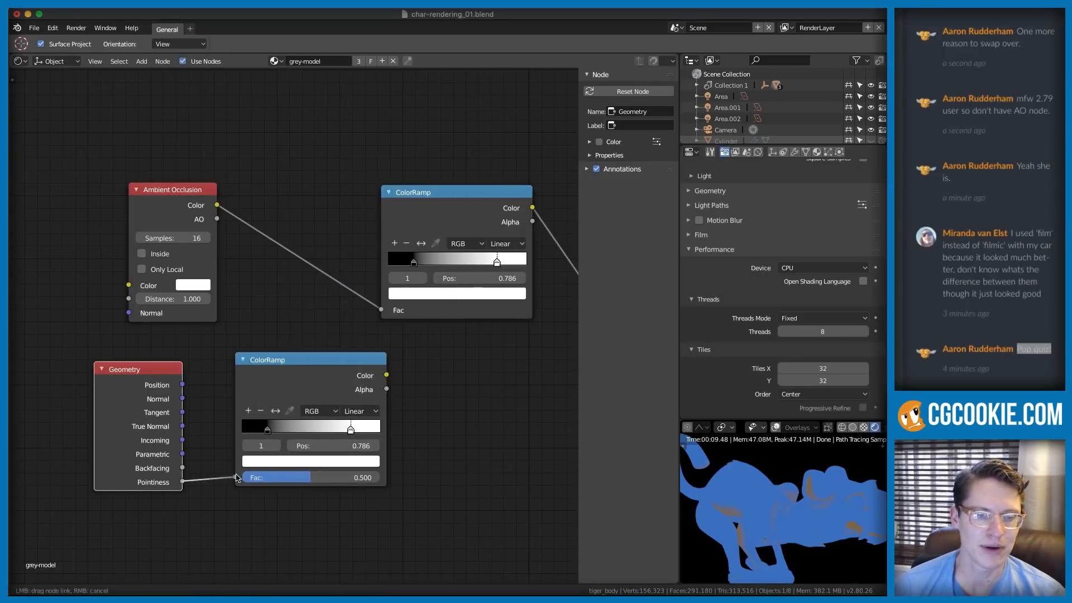
ctrl+shift+click(355, 367)
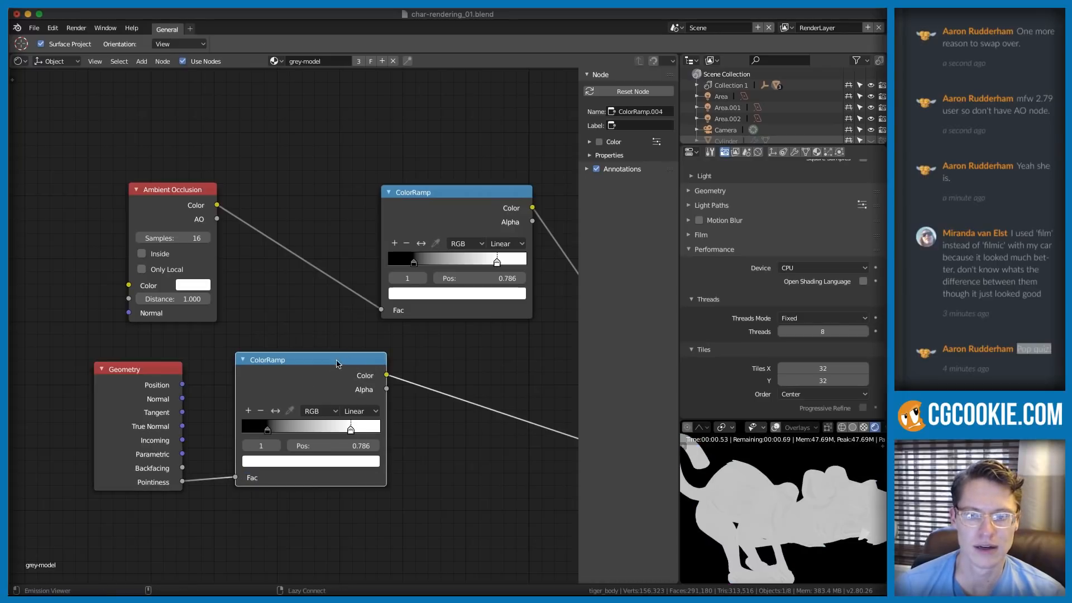
- Tighten the pointiness ColorRamp by bringing its black stop close to the white stop, with the white stop at position 0.532
drag(266, 431, 318, 431)
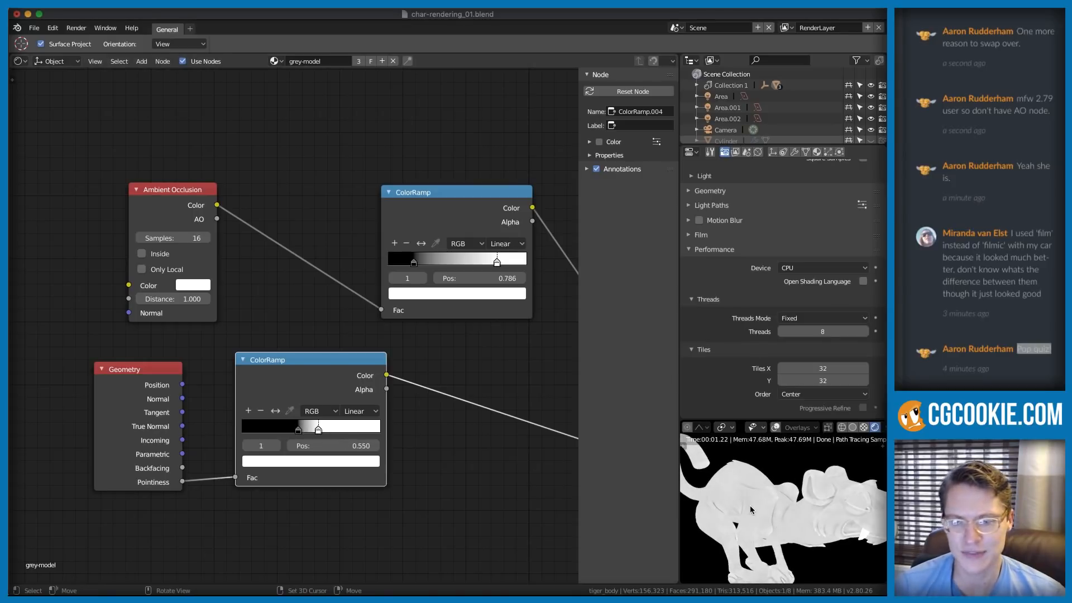
scroll(809, 523, up, 3)
shift+middle_drag(848, 518, 768, 499)
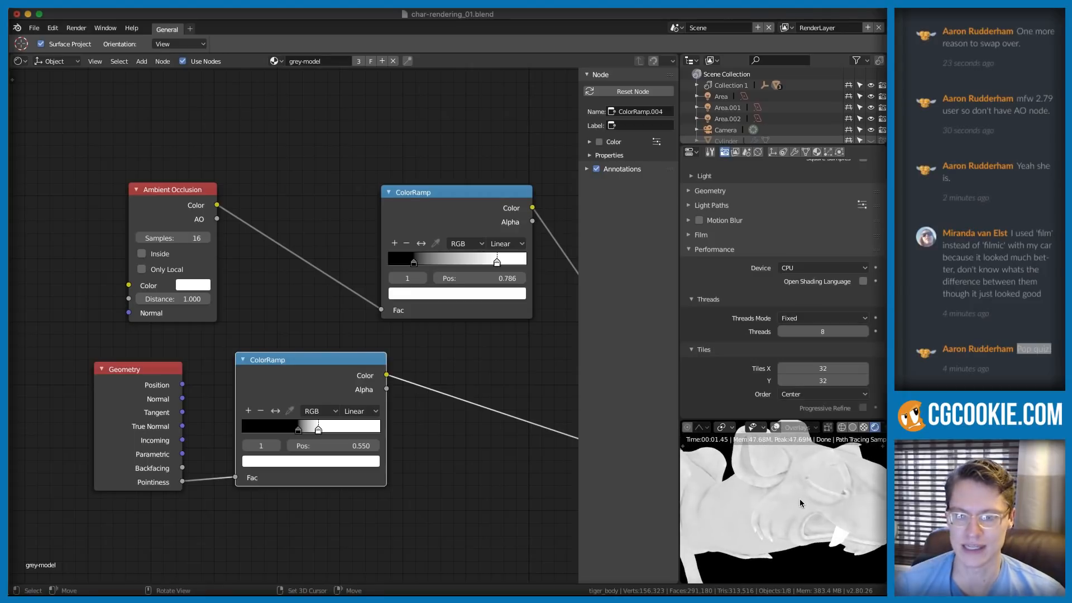
mouse_move(318, 429)
mouse_down()
mouse_move(299, 429)
mouse_move(316, 428)
mouse_up()
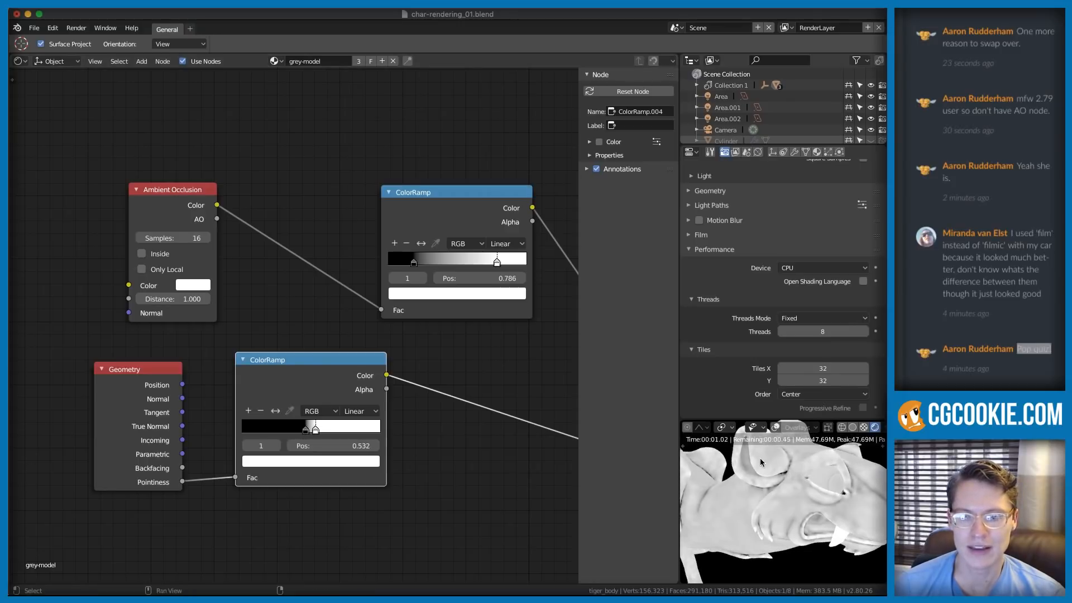
shift+middle_drag(774, 473, 806, 516)
shift+middle_drag(703, 525, 776, 483)
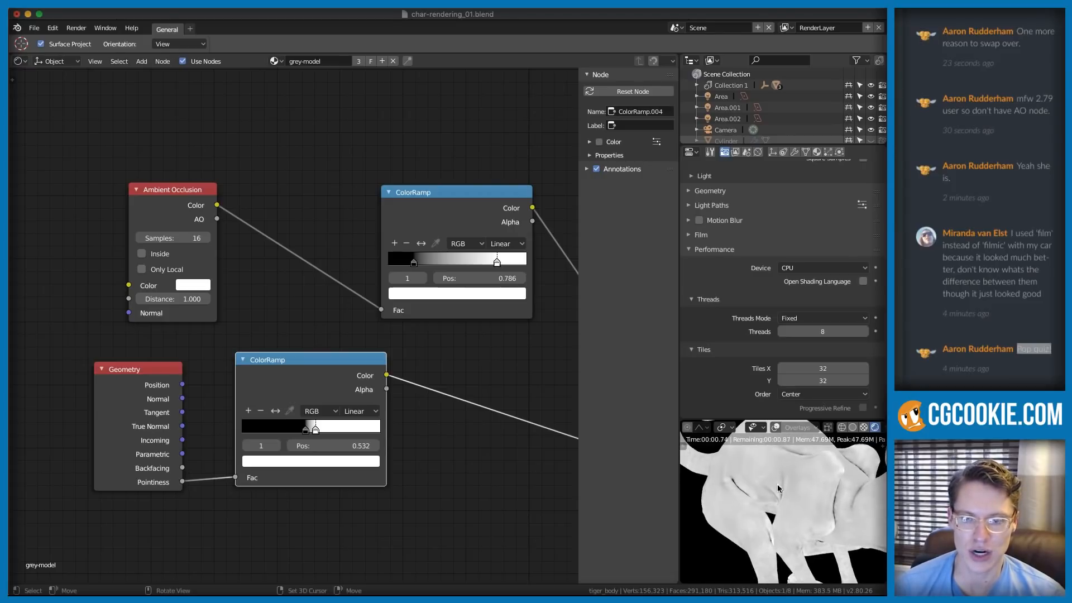
- Link the pointiness ColorRamp's Color to the Mix node's Fac in place of the ambient occlusion ramp and preview the mix
middle_drag(384, 331, 273, 373)
scroll(313, 375, down, 2)
middle_drag(396, 378, 340, 374)
drag(223, 407, 408, 341)
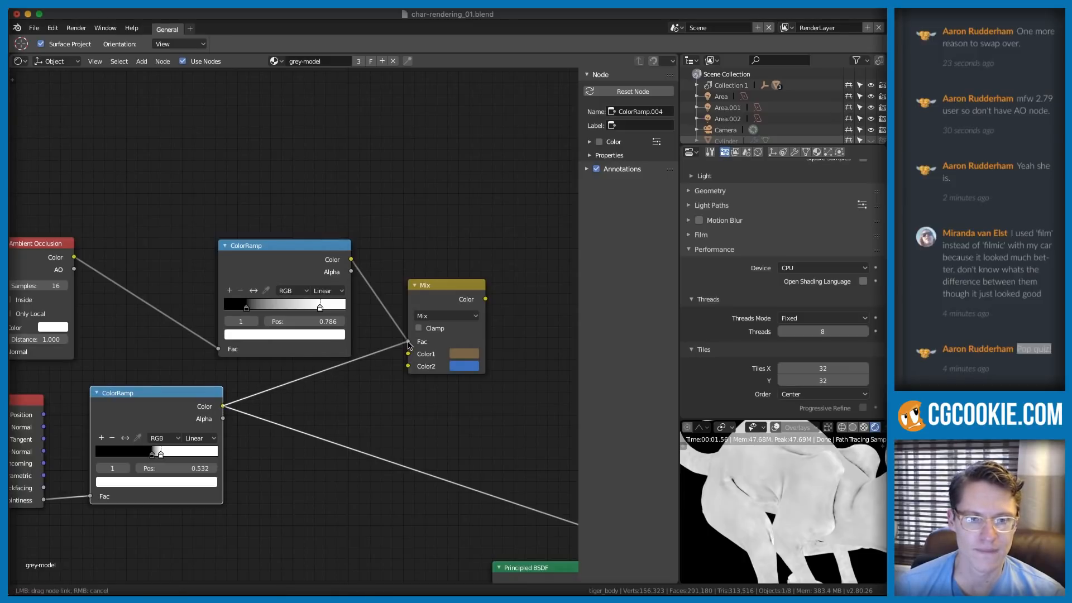
ctrl+middle_drag(391, 358, 397, 332)
ctrl+shift+click(398, 333)
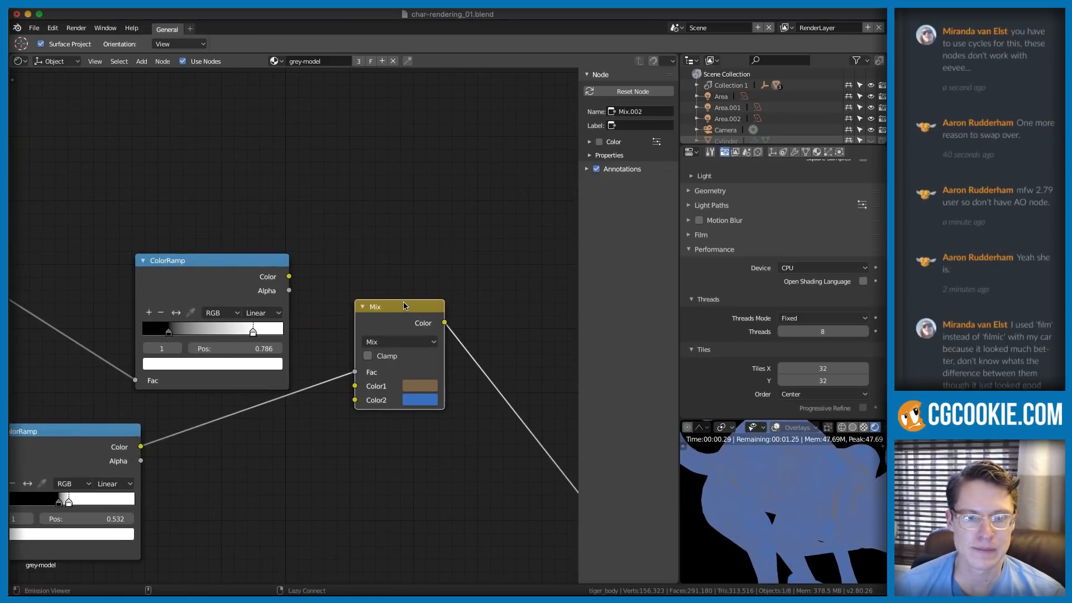
- Feed the Mix node's color into the Principled BSDF's Base Color and route the shader back to the Material Output
middle_drag(806, 494, 821, 500)
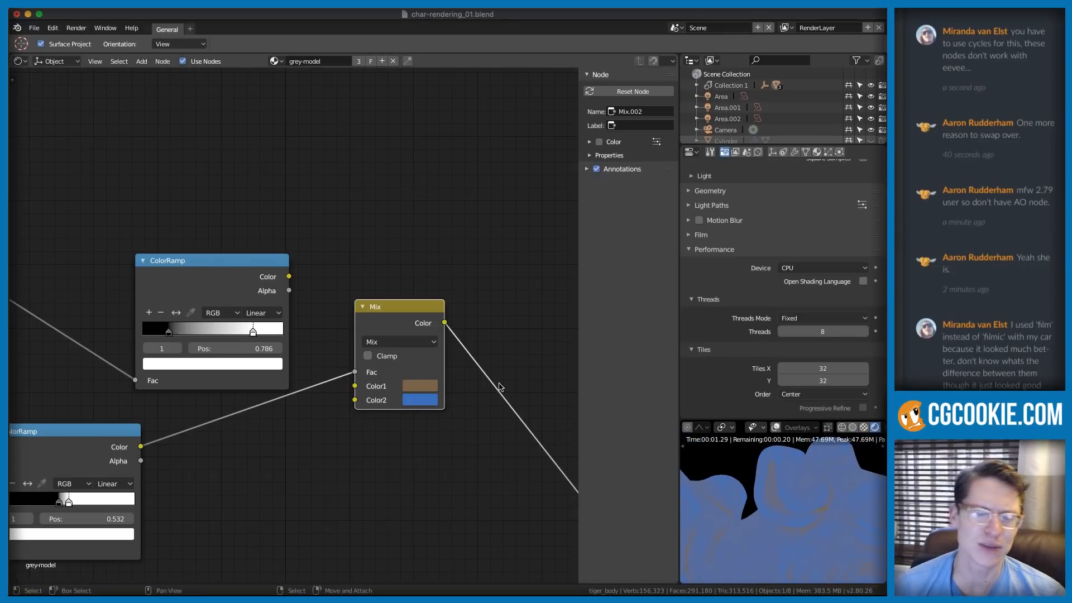
ctrl+middle_drag(793, 460, 796, 489)
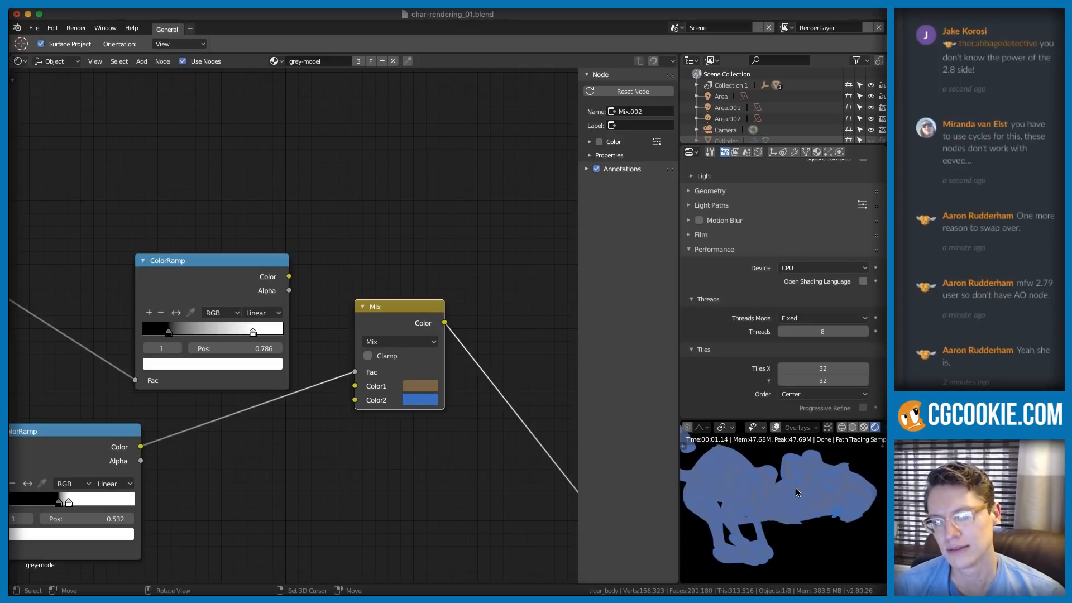
ctrl+middle_drag(768, 481, 750, 525)
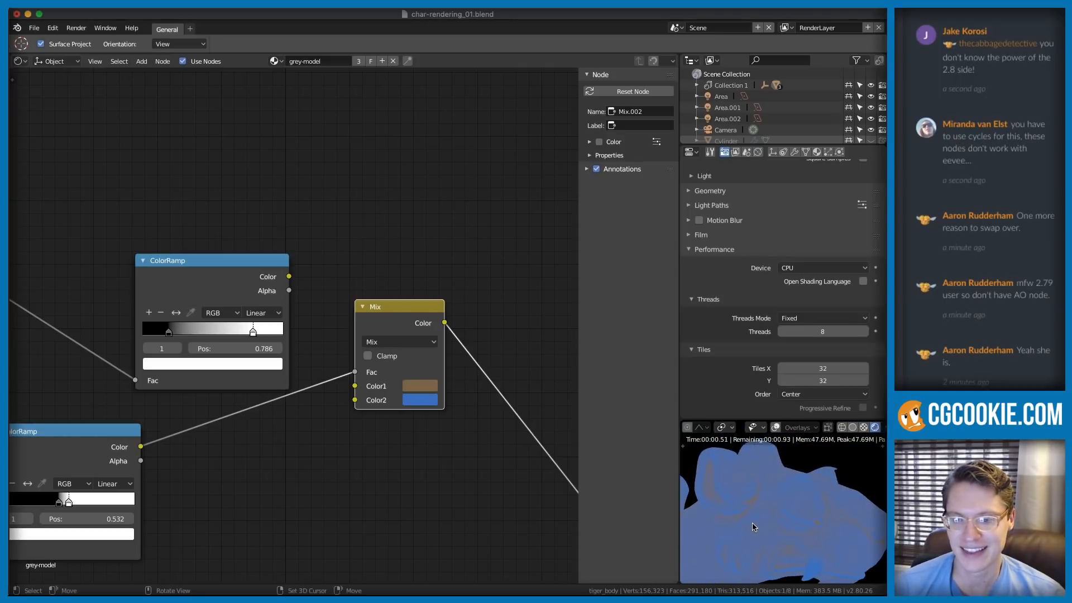
scroll(282, 333, down, 3)
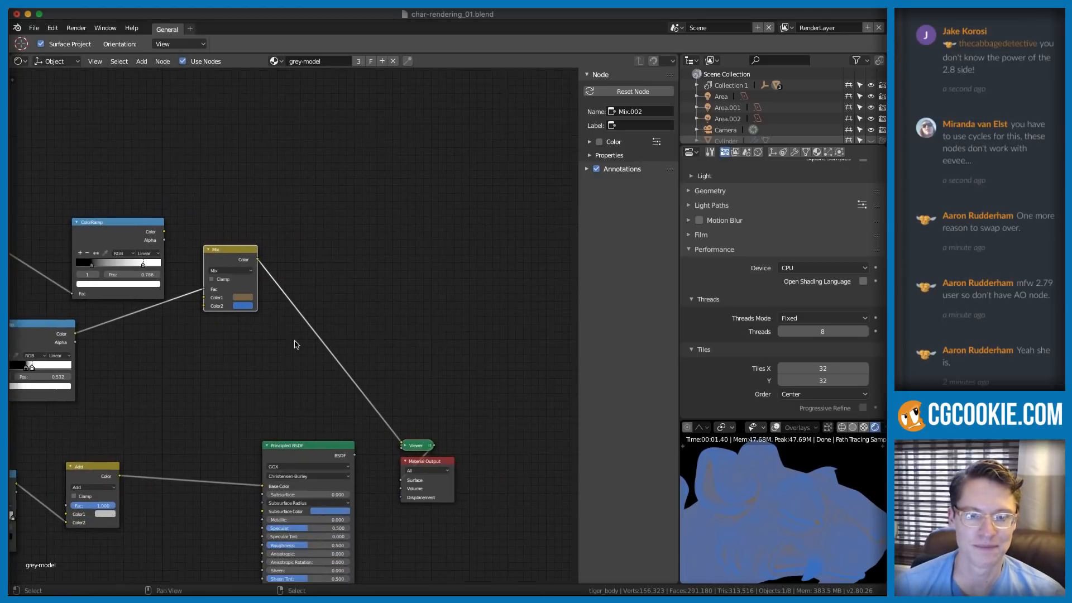
drag(257, 259, 261, 490)
ctrl+shift+click(312, 452)
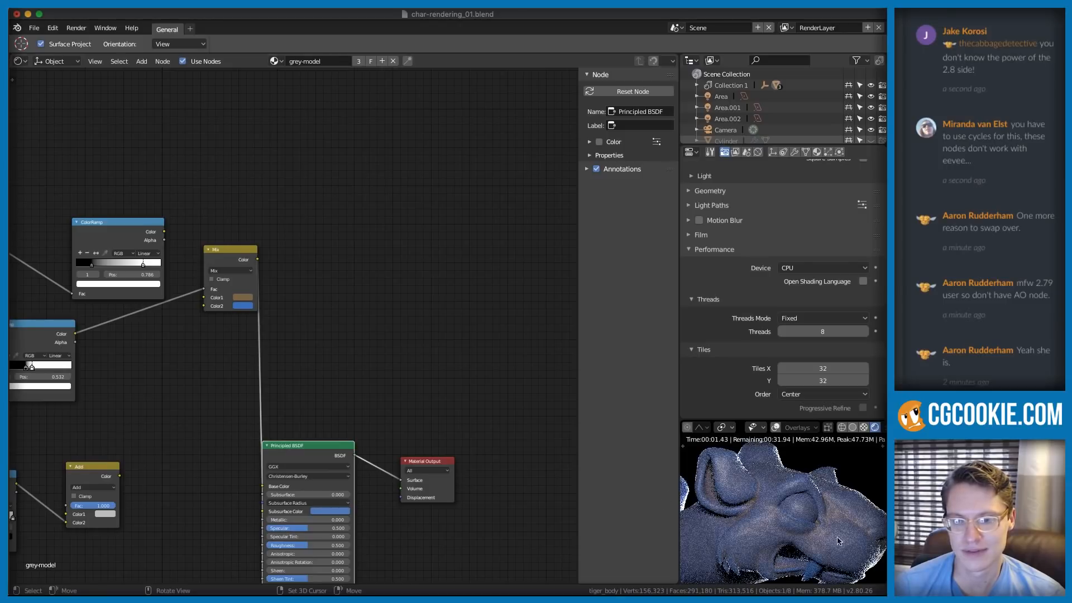
- Set the Mix node's Color1 to a muted green and its Color2 to a dark brown of R 0.095, G 0.064, B 0.034
middle_drag(155, 253, 330, 290)
middle_drag(288, 270, 293, 333)
middle_drag(539, 254, 287, 280)
ctrl+middle_drag(288, 279, 312, 348)
click(297, 343)
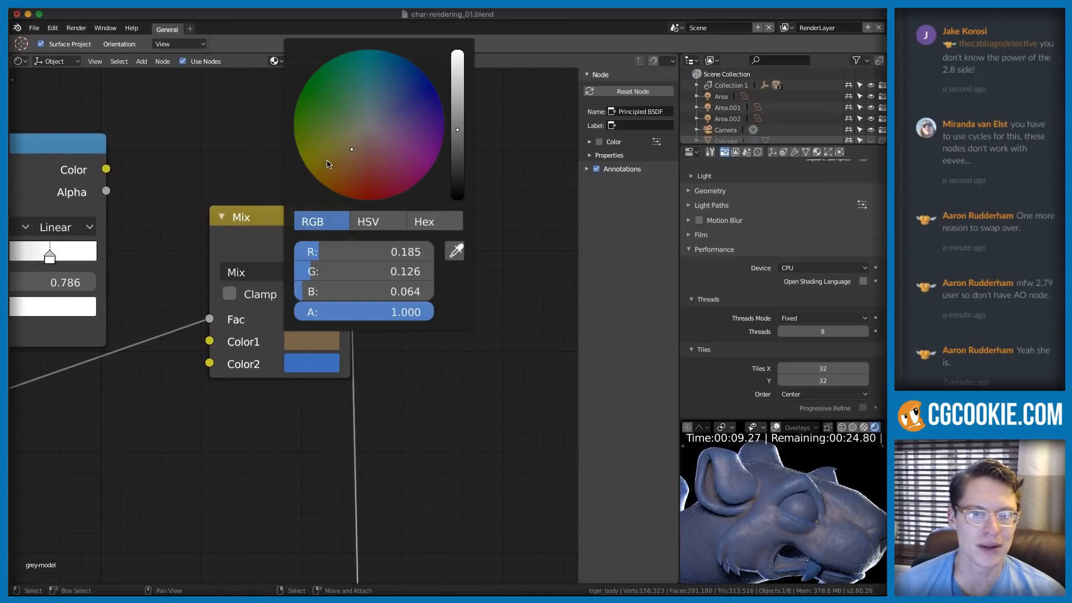
drag(353, 127, 355, 122)
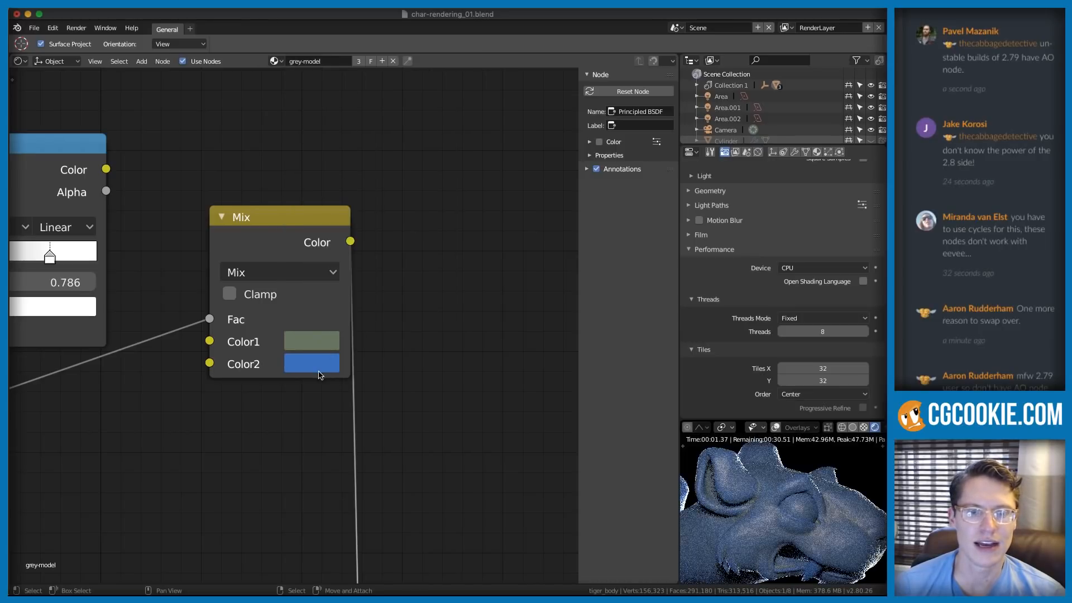
click(322, 365)
drag(348, 183, 353, 171)
drag(464, 117, 460, 170)
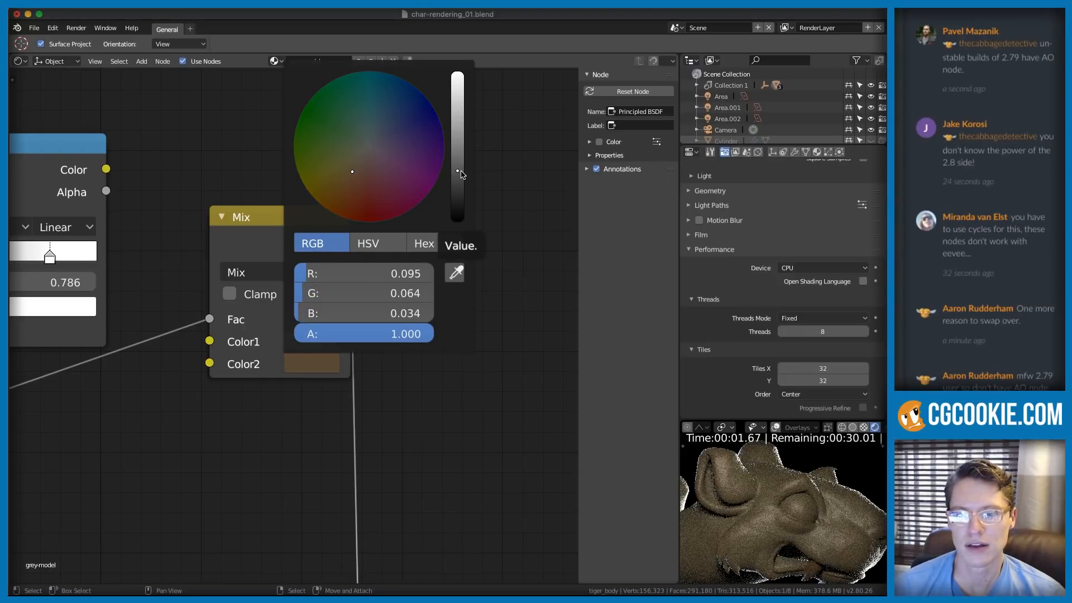
- Brighten the Mix node's Color1 and shift it to a more saturated green
click(314, 341)
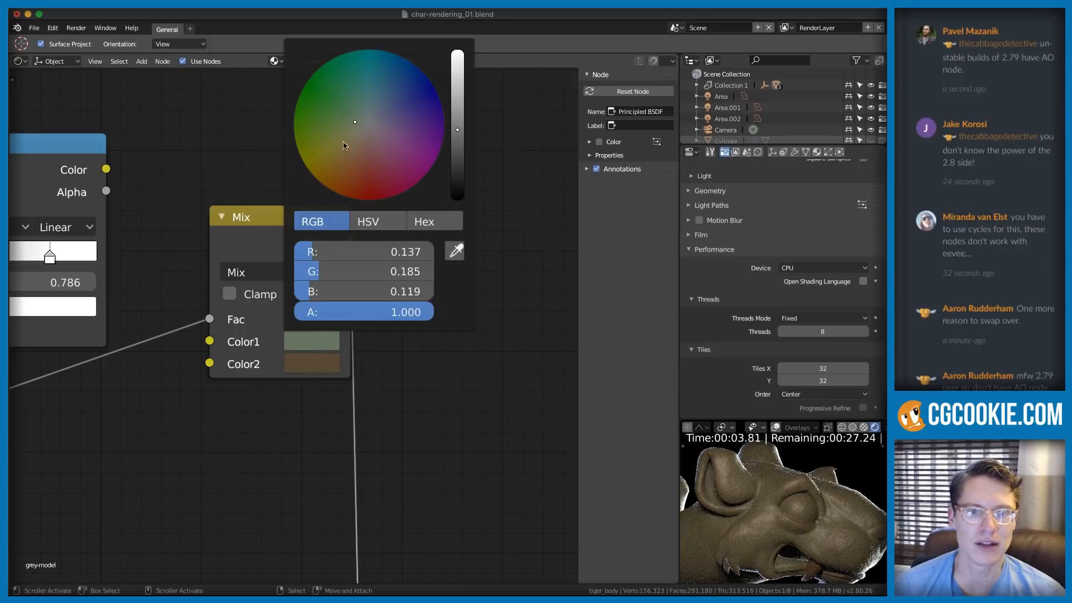
click(472, 100)
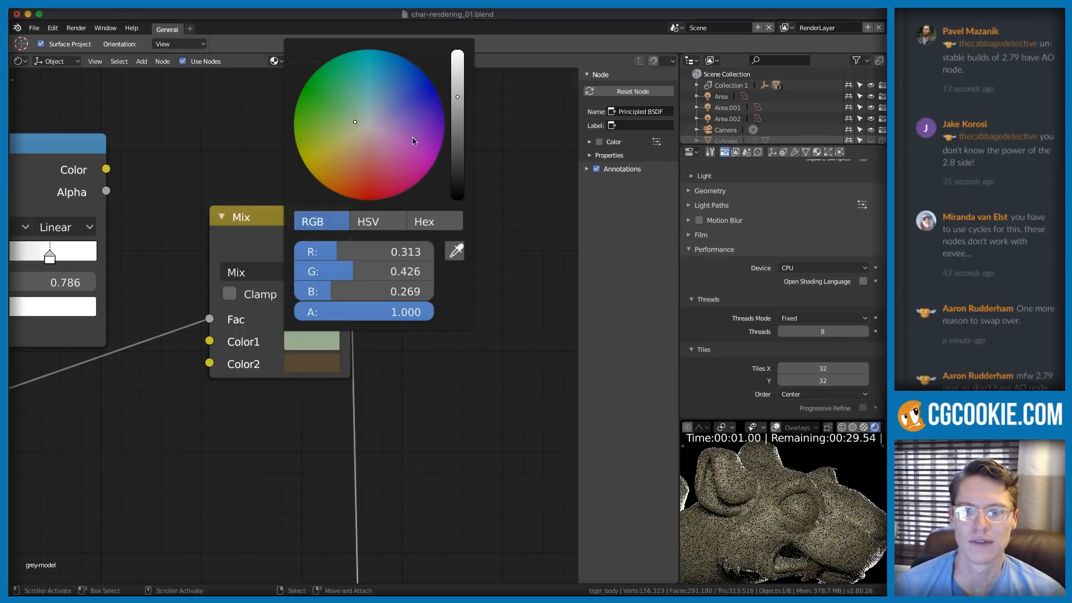
click(352, 111)
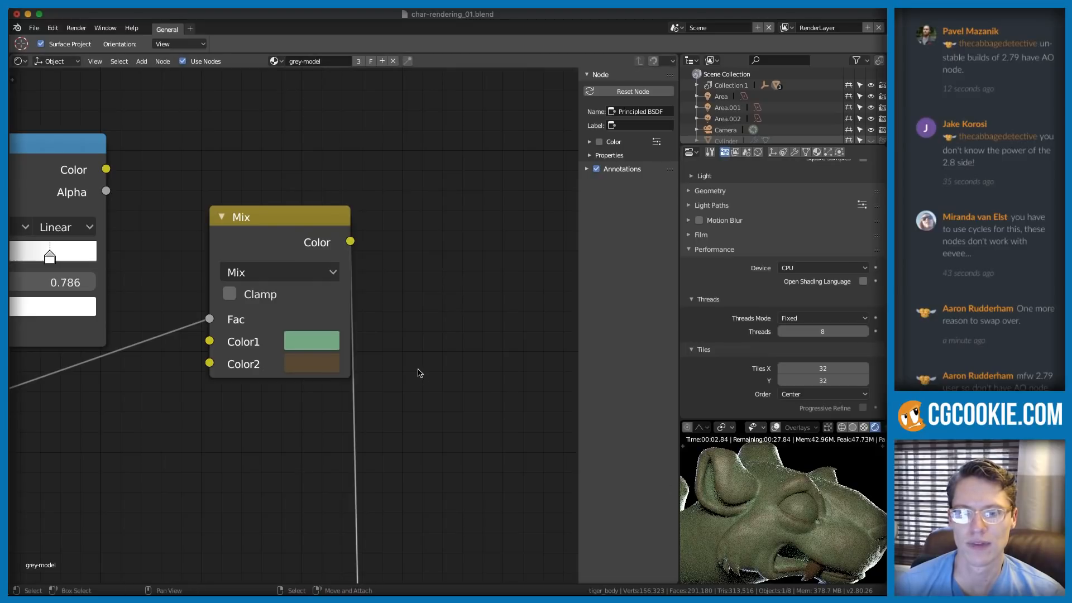
scroll(748, 492, down, 4)
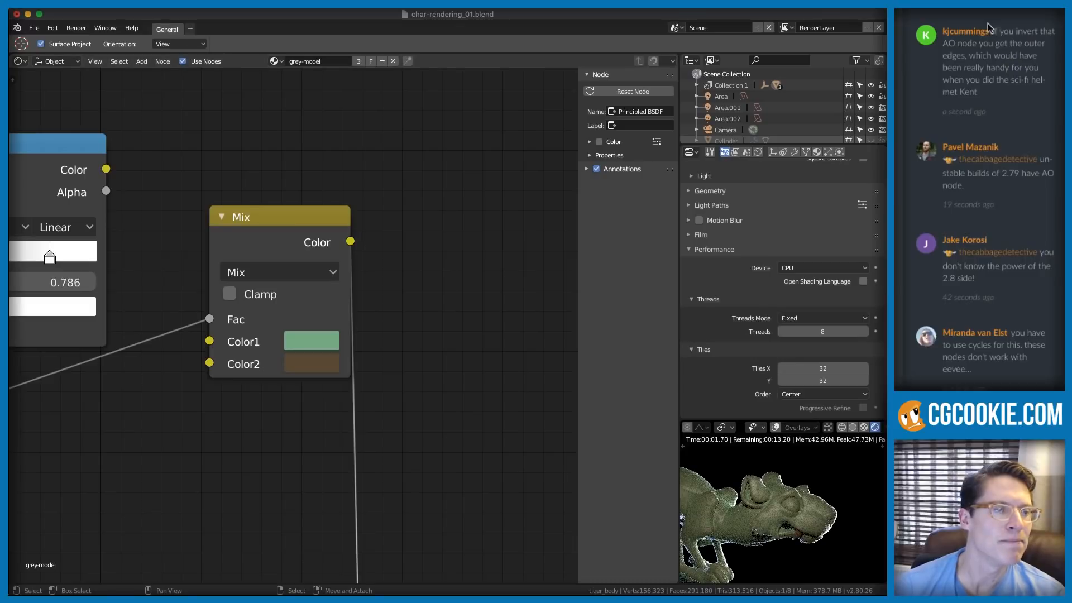
- Duplicate the ambient occlusion ColorRamp above the original with its Ambient Occlusion input linked, and preview the copy on the tiger
middle_drag(47, 227, 353, 233)
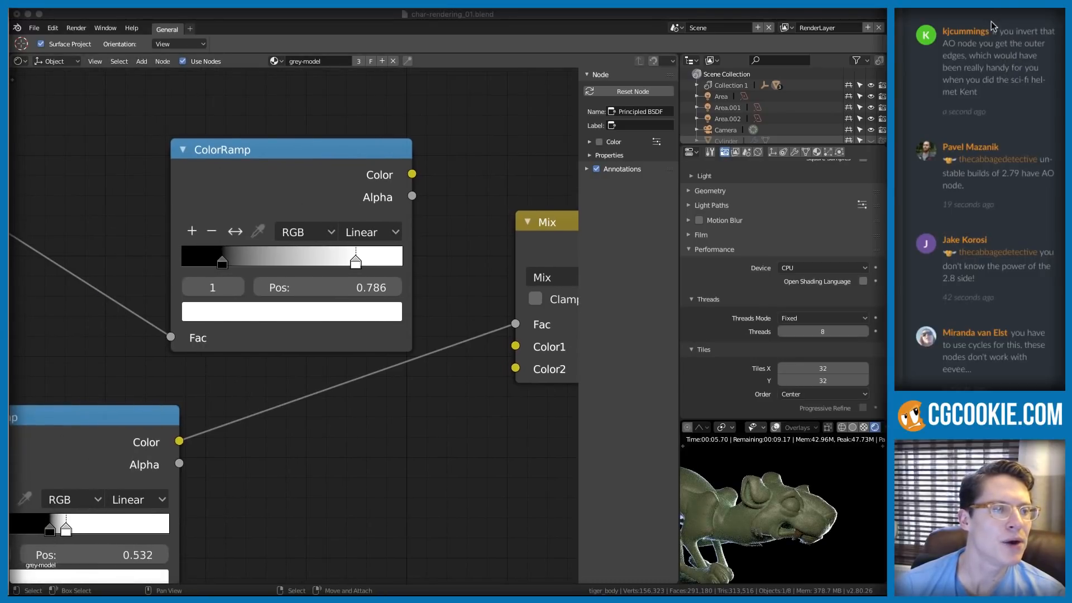
middle_drag(70, 183, 346, 195)
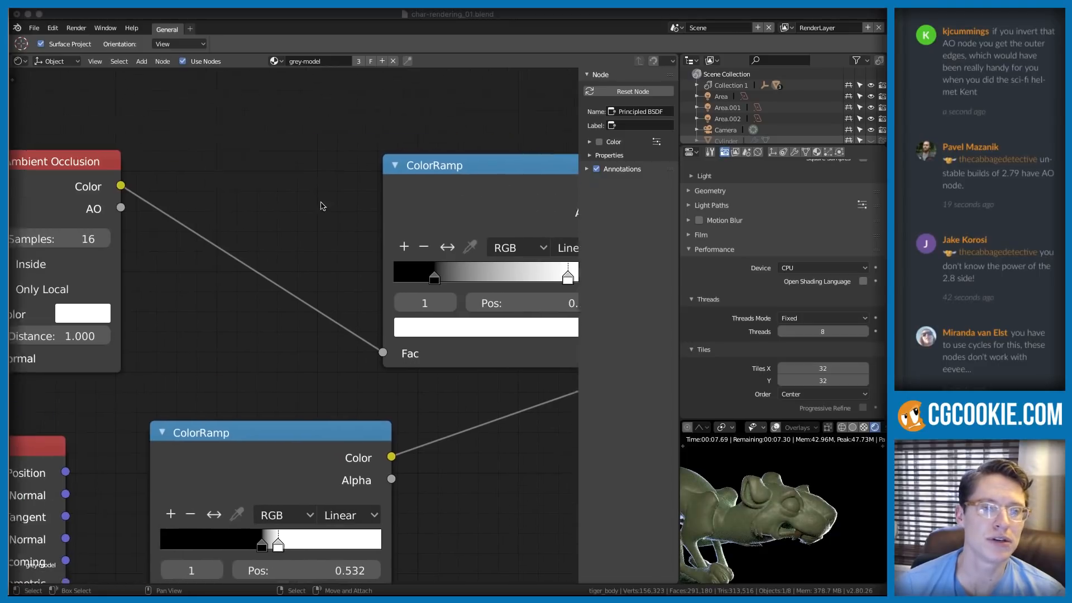
middle_drag(187, 152, 188, 203)
scroll(174, 232, down, 5)
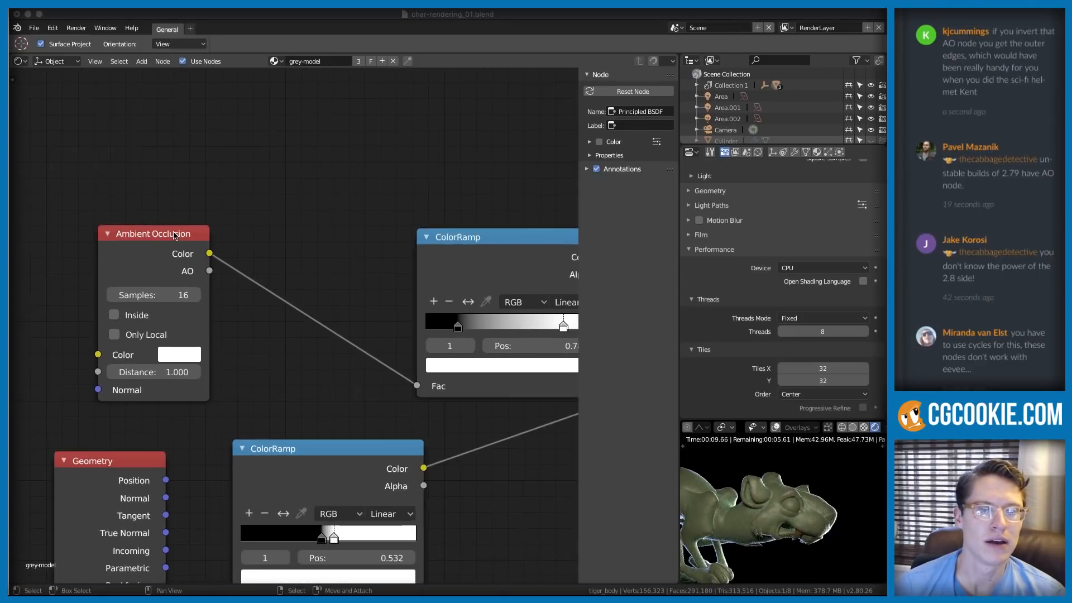
click(260, 226)
middle_drag(260, 228, 227, 240)
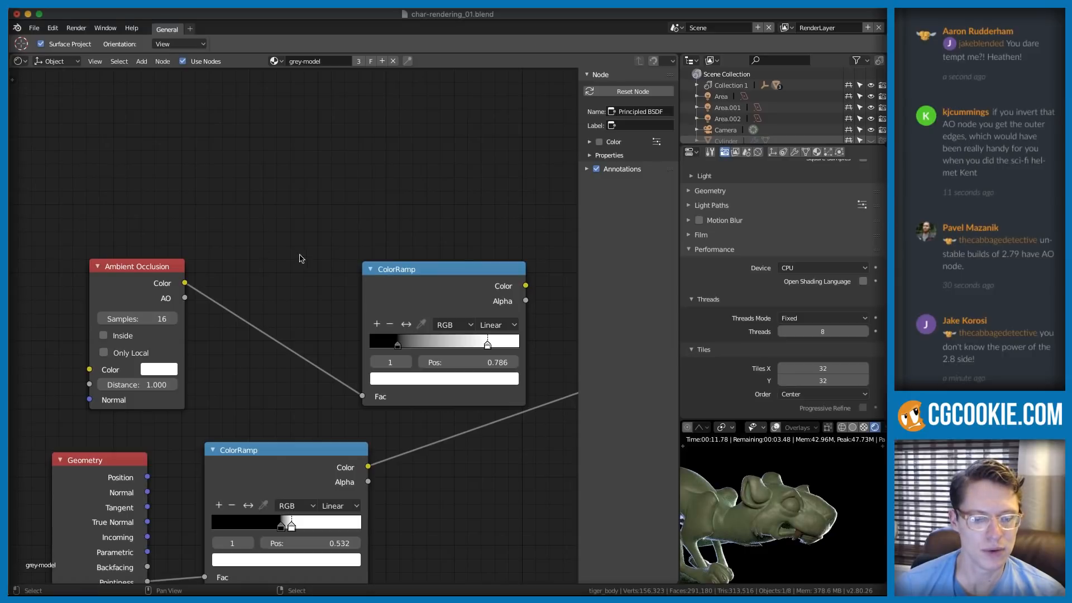
click(399, 275)
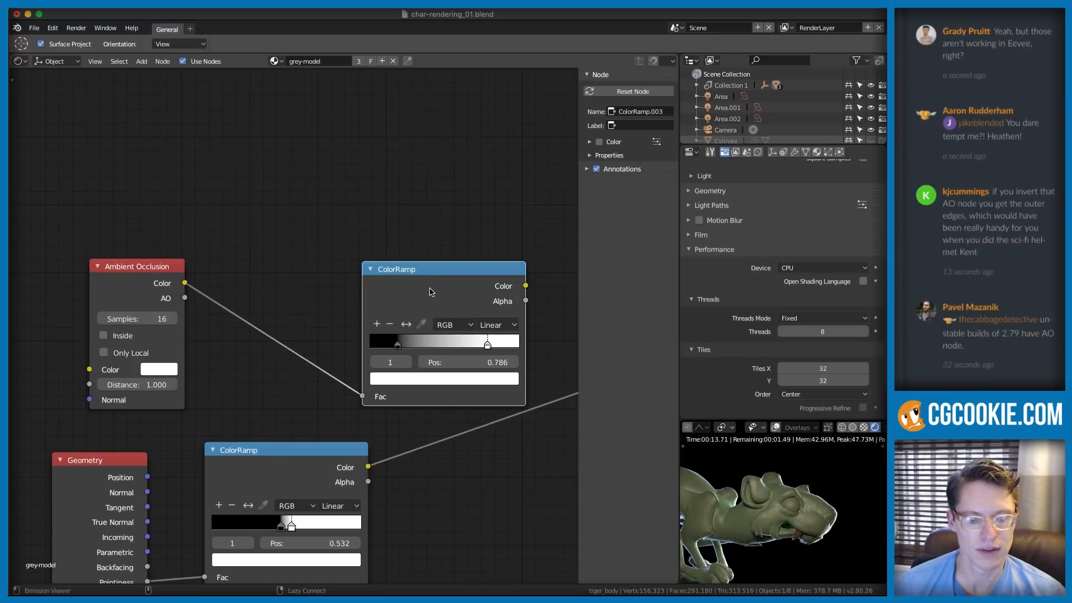
key(shift+d)
click(428, 115)
middle_drag(428, 115, 355, 261)
ctrl+shift+click(370, 246)
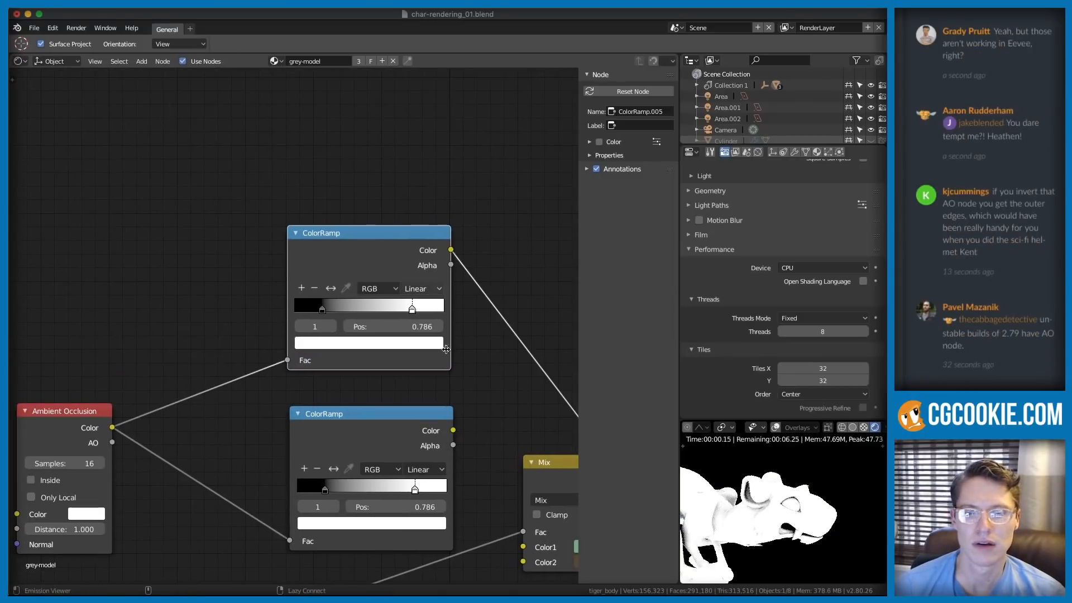
- Move the Ambient Occlusion node up so that it sits between the two ColorRamps it feeds
scroll(210, 309, up, 4)
middle_drag(207, 310, 231, 298)
click(67, 425)
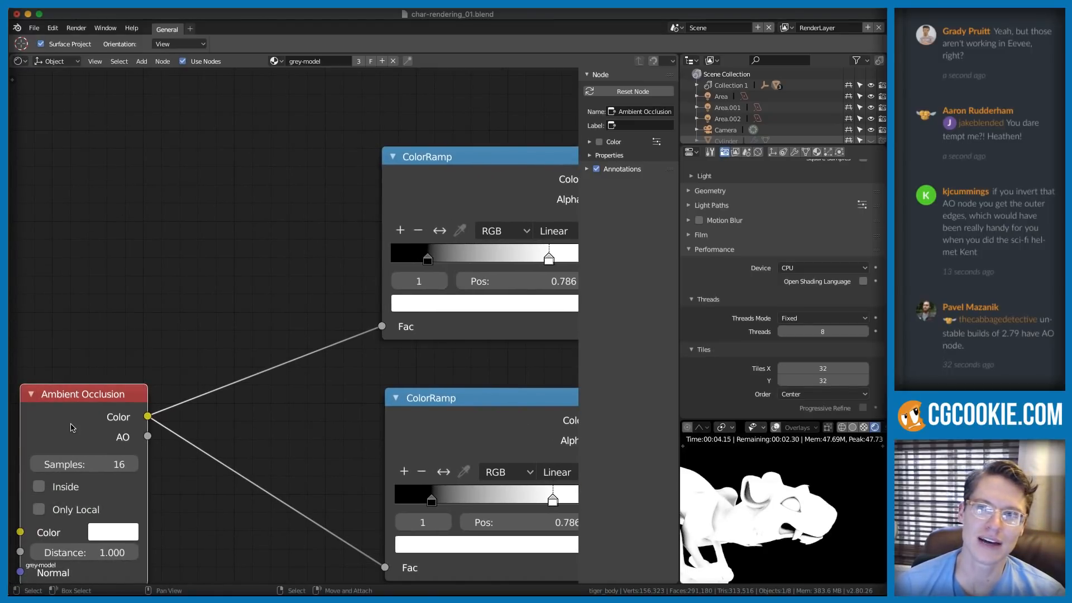
scroll(72, 428, down, 2)
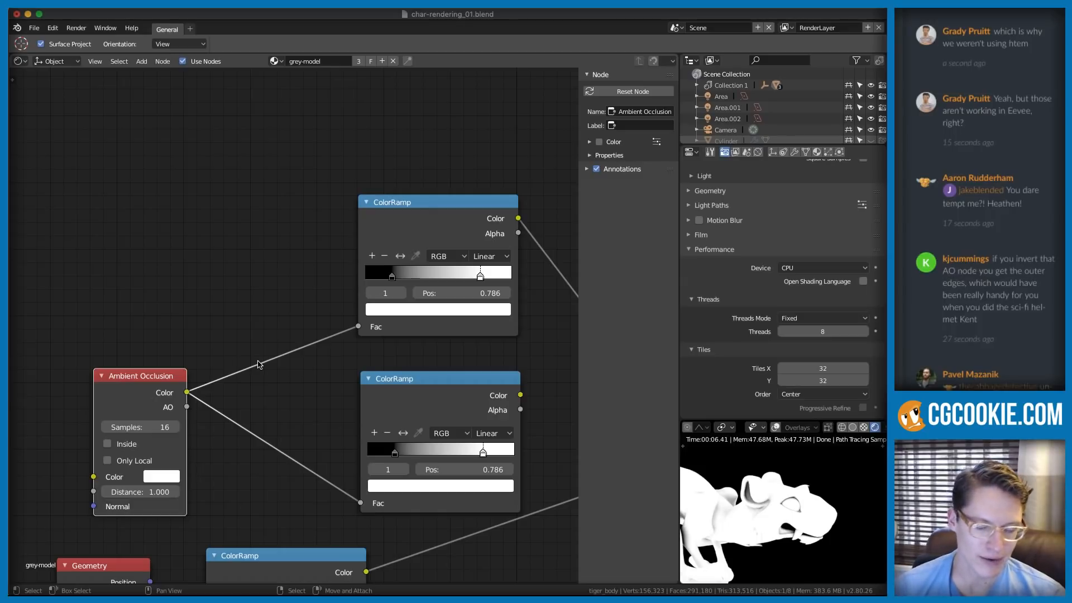
middle_drag(765, 506, 705, 514)
ctrl+middle_drag(381, 339, 377, 333)
drag(104, 374, 117, 340)
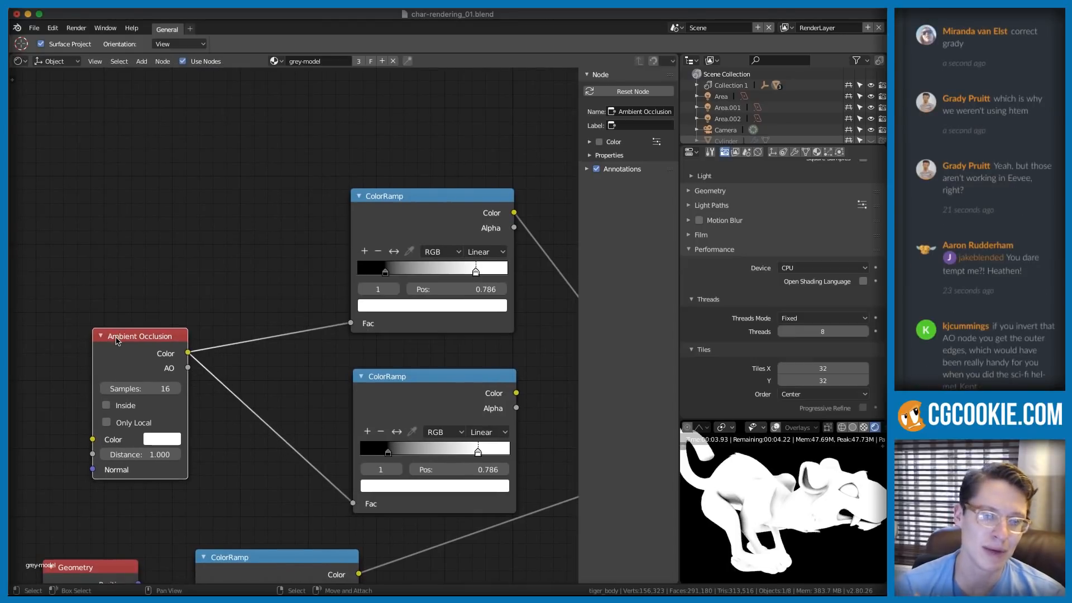
- Flip the duplicated ColorRamp, move its black stop to the far end and set its white stop to 0.968
ctrl+middle_drag(169, 368, 166, 380)
middle_drag(166, 380, 234, 352)
middle_drag(393, 276, 128, 388)
click(216, 323)
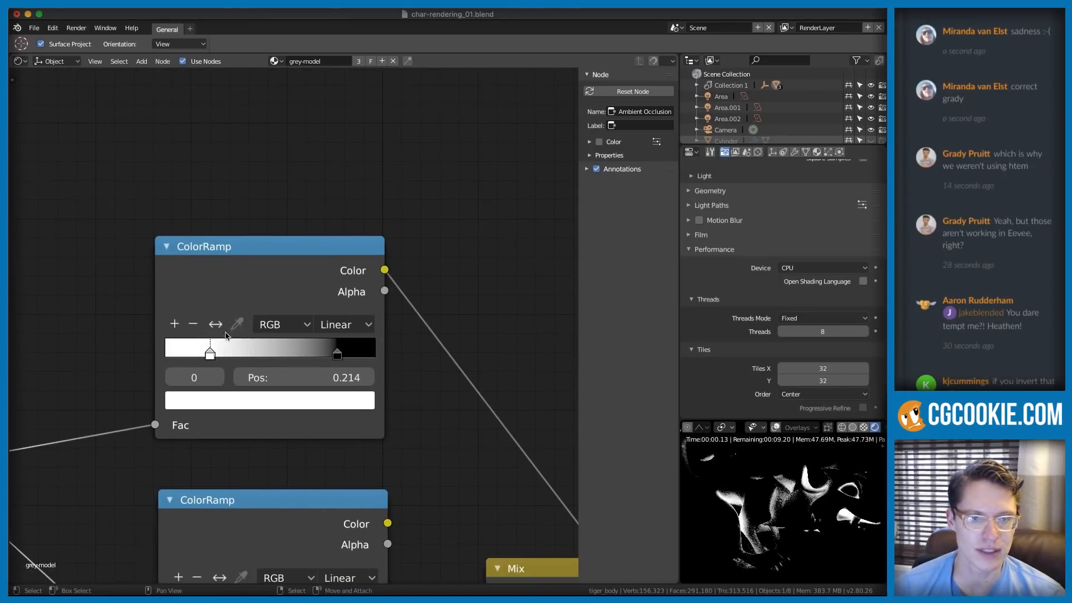
drag(209, 354, 144, 351)
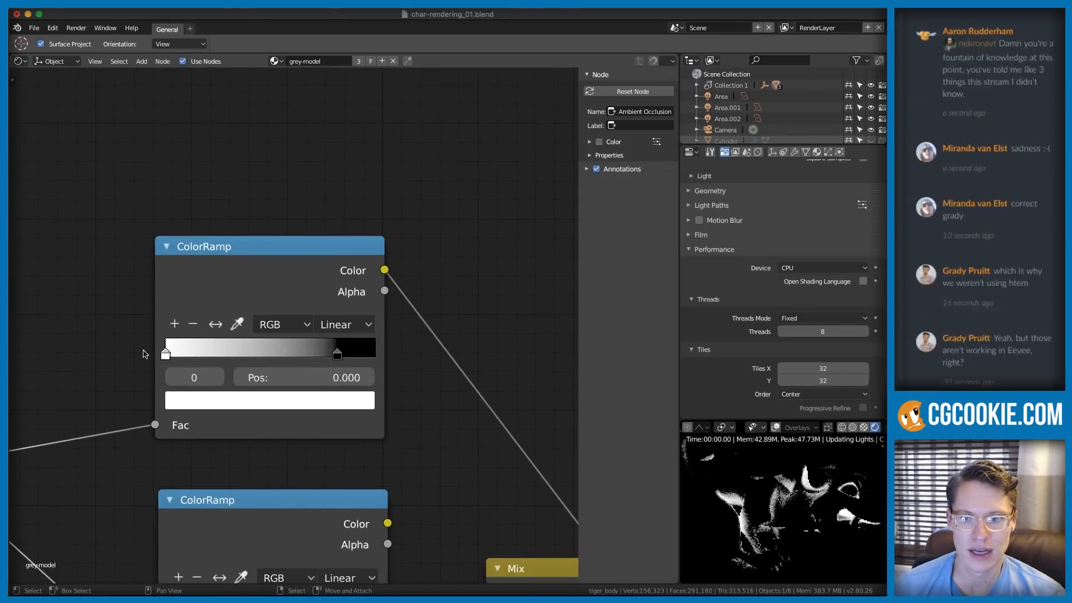
click(345, 355)
drag(346, 357, 485, 354)
drag(177, 355, 394, 352)
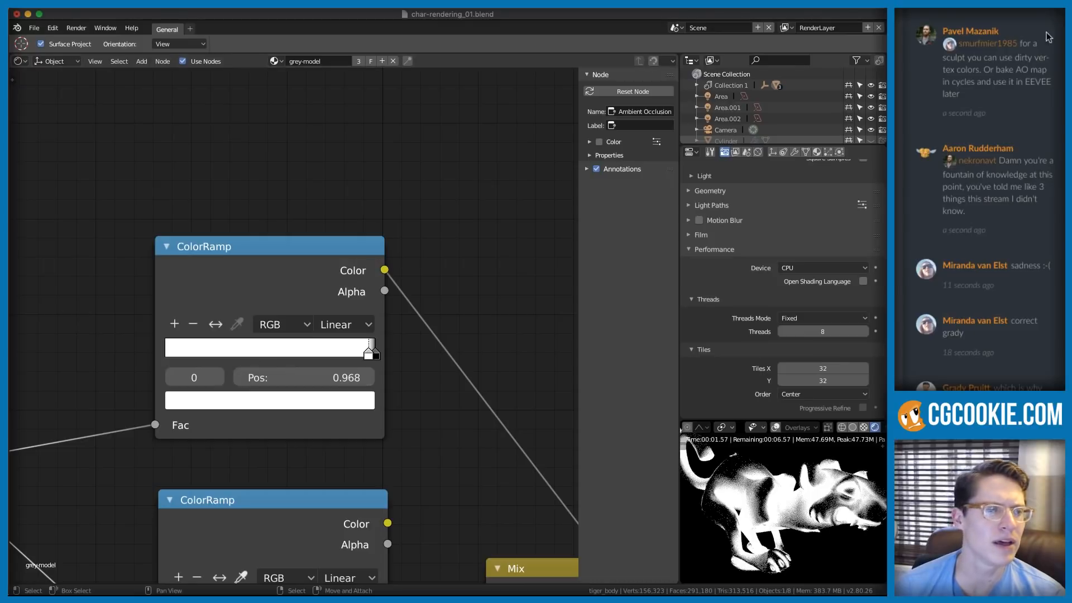
- Turn on the Inside option of the Ambient Occlusion node
middle_drag(38, 310, 278, 254)
click(469, 199)
middle_drag(454, 206, 370, 200)
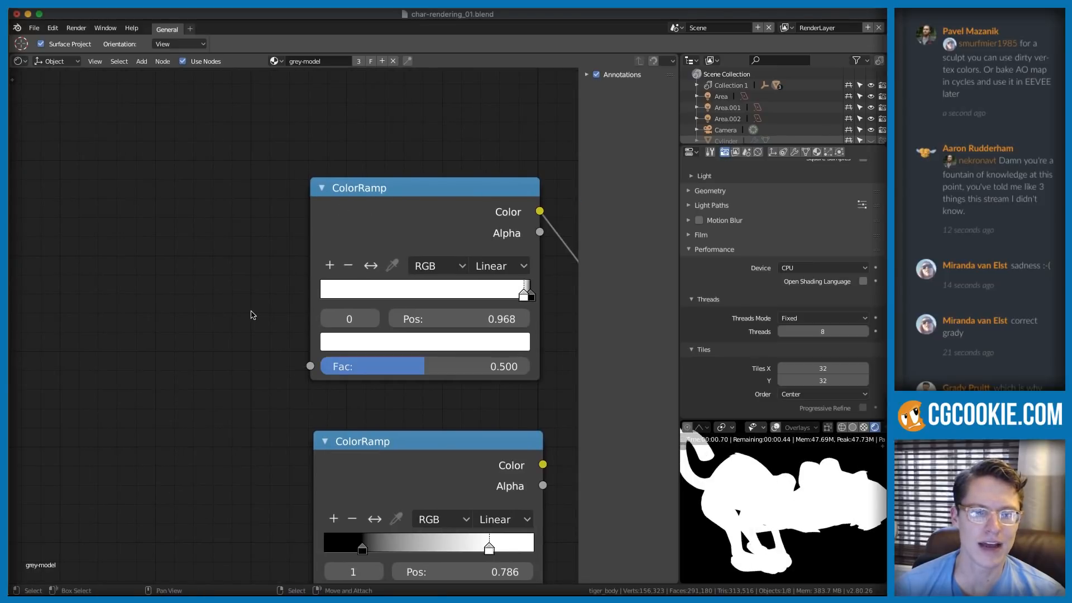
middle_drag(207, 288, 311, 252)
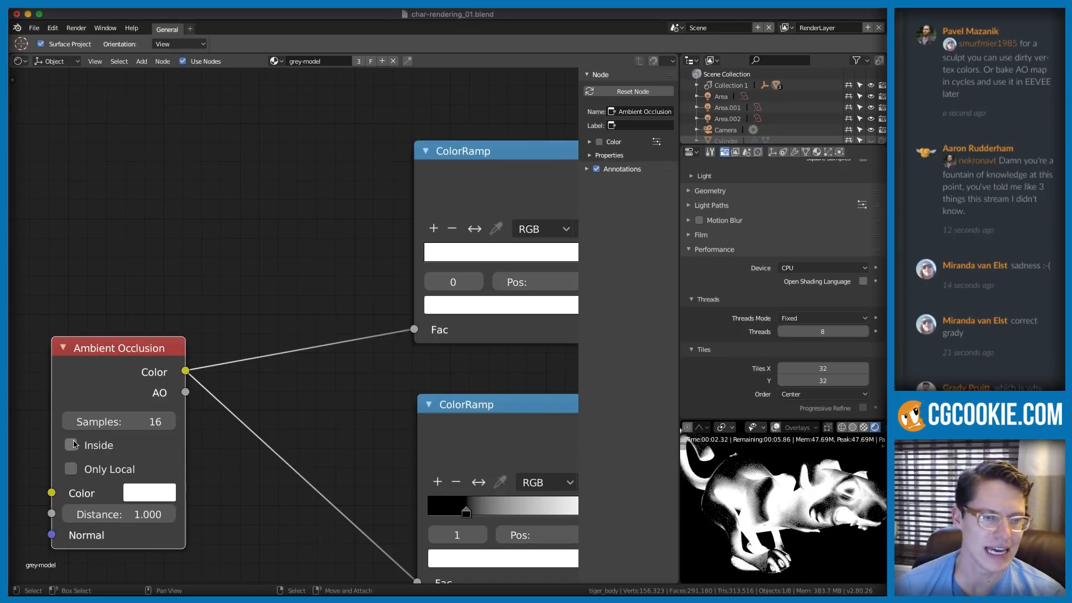
click(71, 445)
middle_drag(508, 227, 403, 256)
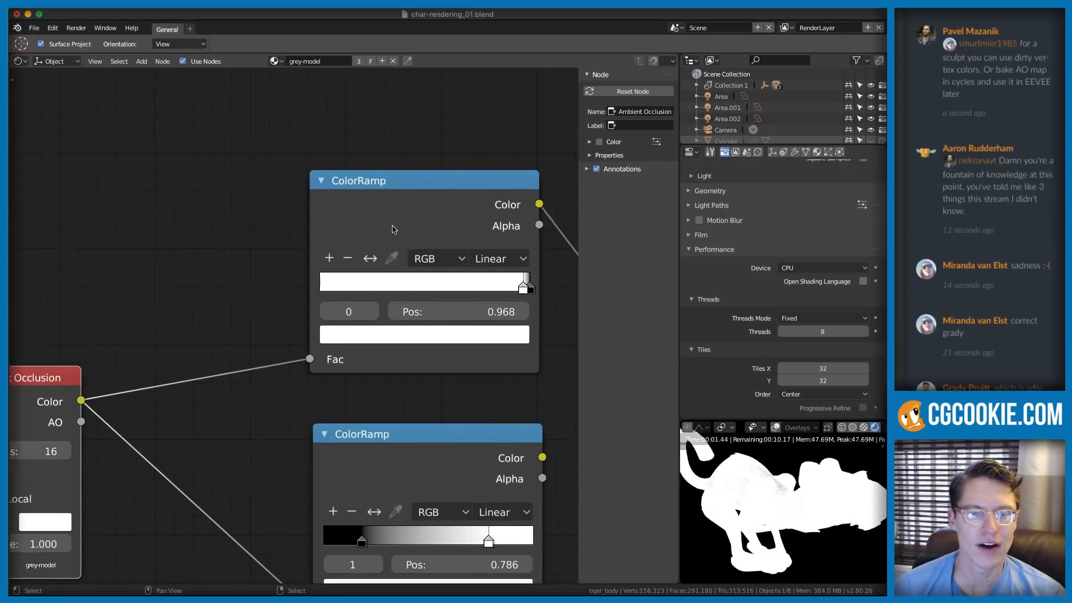
- Flip the duplicated ColorRamp back with its white stop at the far end, comparing the mask with Inside off and on
click(370, 258)
drag(323, 286, 591, 313)
middle_drag(203, 354, 297, 347)
click(63, 466)
click(62, 466)
- Set the duplicated ColorRamp to Ease interpolation with its black stop at 0.182 and white stop at 1.000
middle_drag(507, 192, 383, 285)
scroll(395, 352, up, 4)
middle_drag(396, 355, 246, 355)
drag(414, 394, 311, 389)
drag(151, 389, 191, 384)
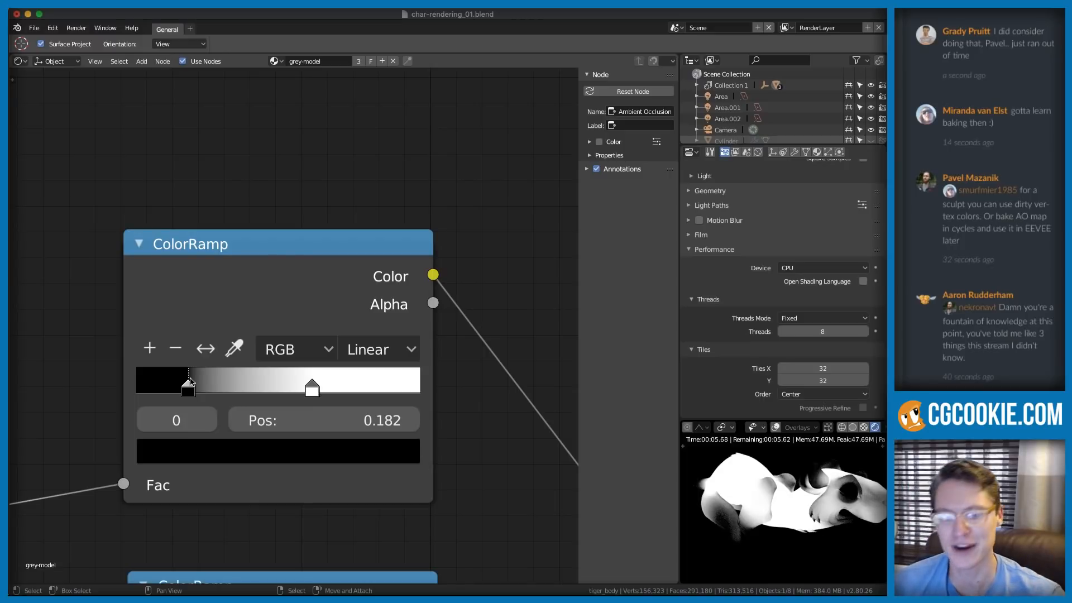
click(372, 349)
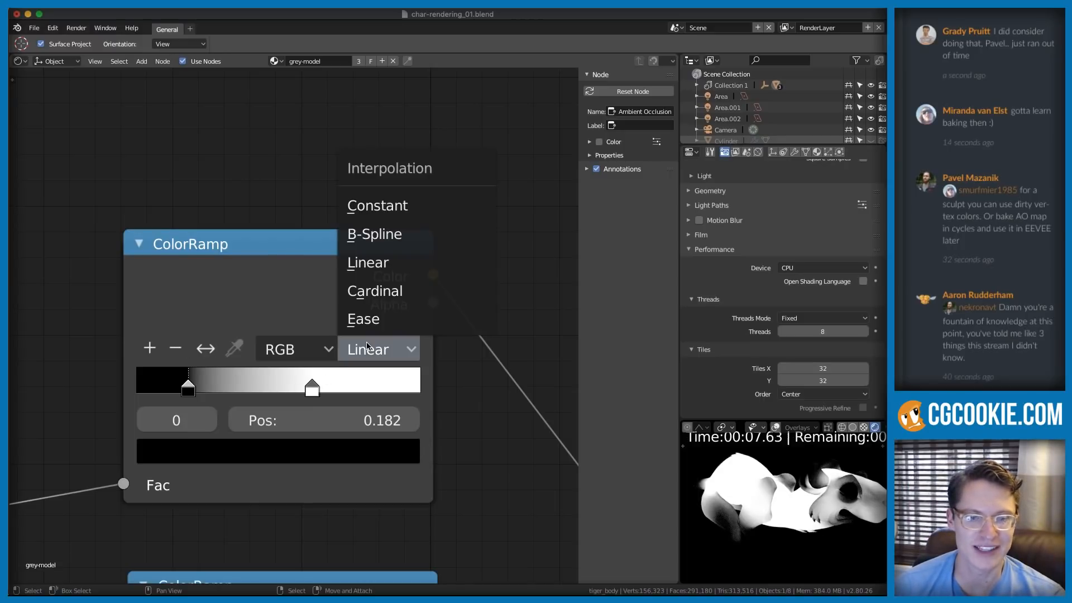
click(374, 326)
drag(312, 387, 421, 387)
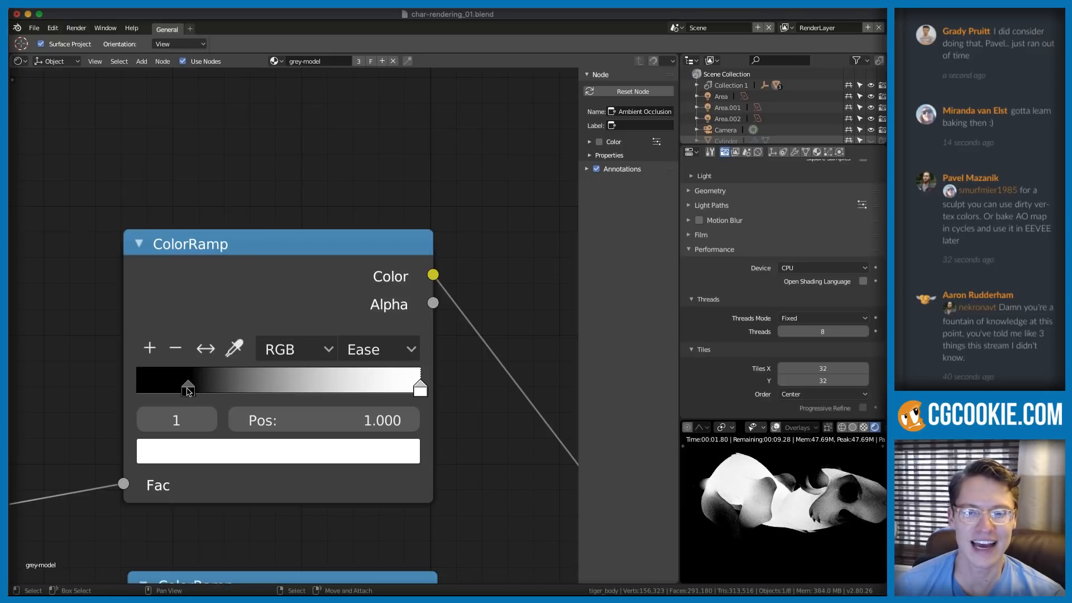
- Examine the inside ambient occlusion mask on the tiger's body and head up close in the rendered preview
scroll(778, 531, up, 6)
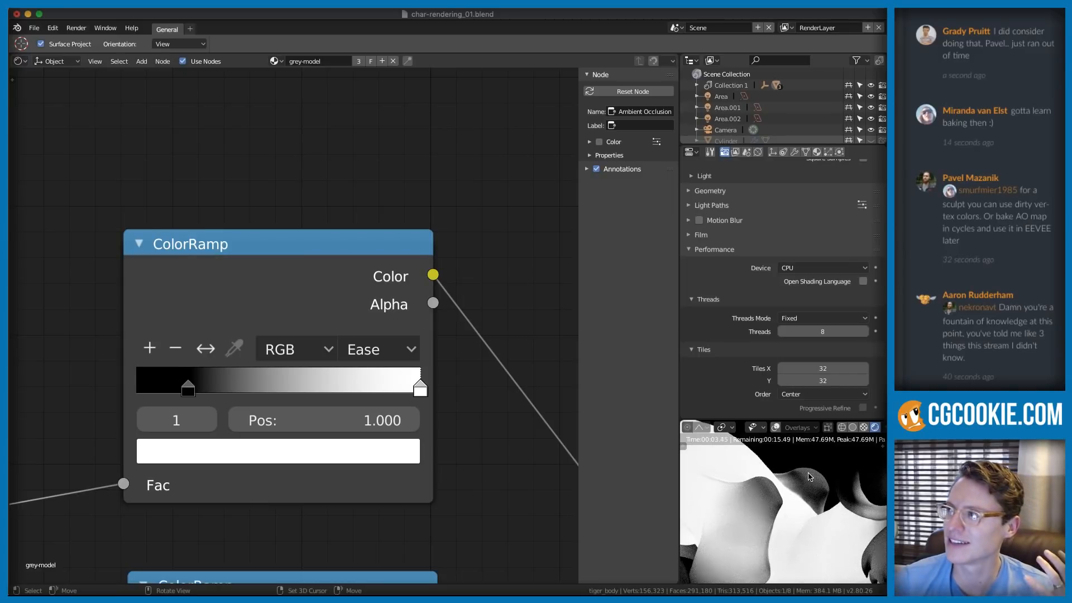
scroll(810, 477, down, 4)
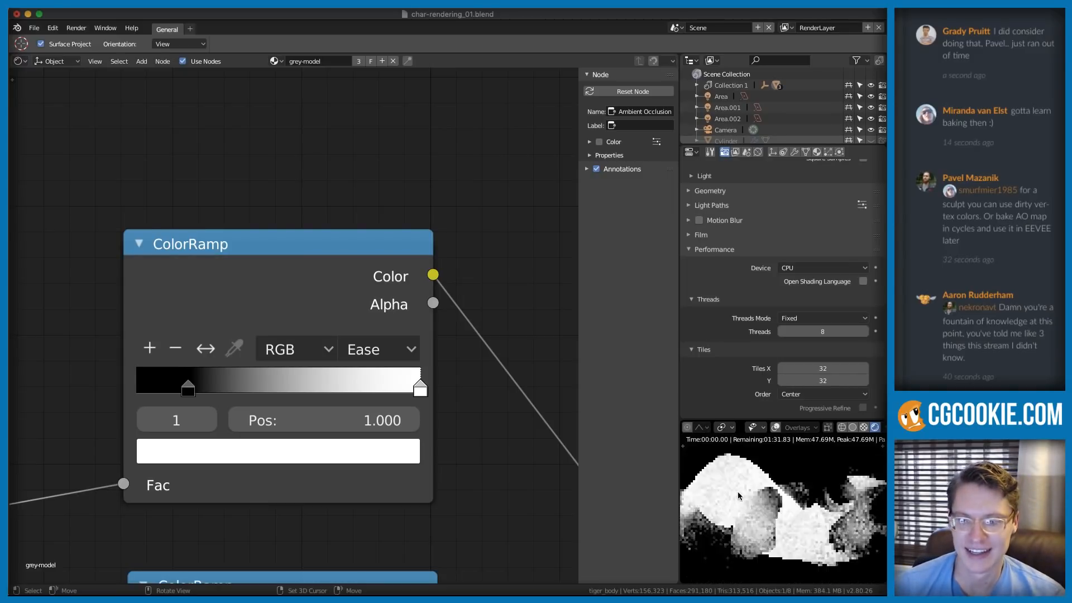
shift+middle_drag(844, 497, 777, 495)
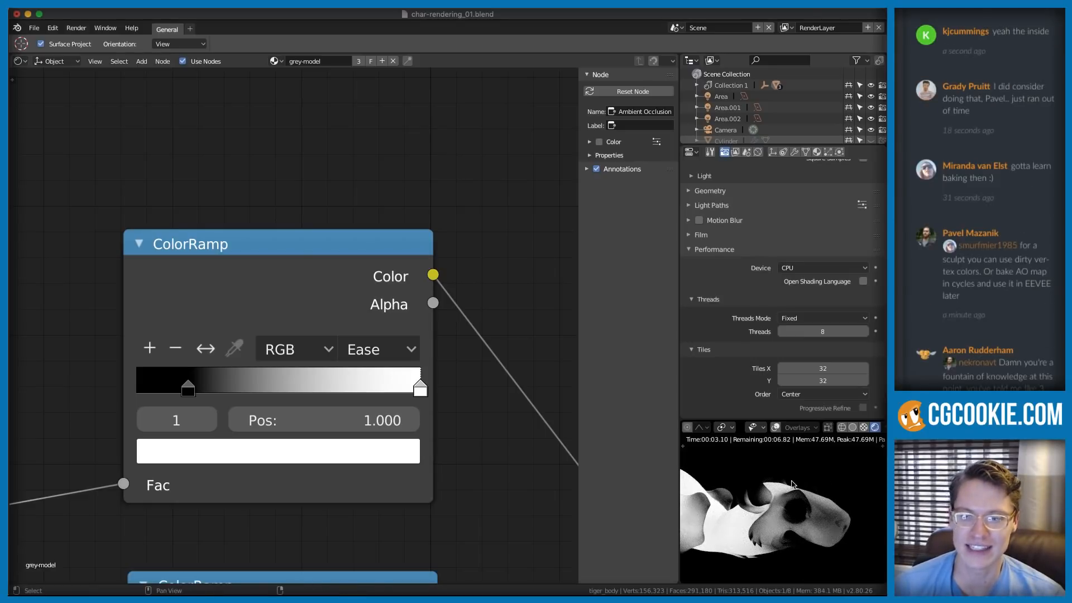
ctrl+middle_drag(789, 480, 829, 493)
scroll(818, 486, up, 6)
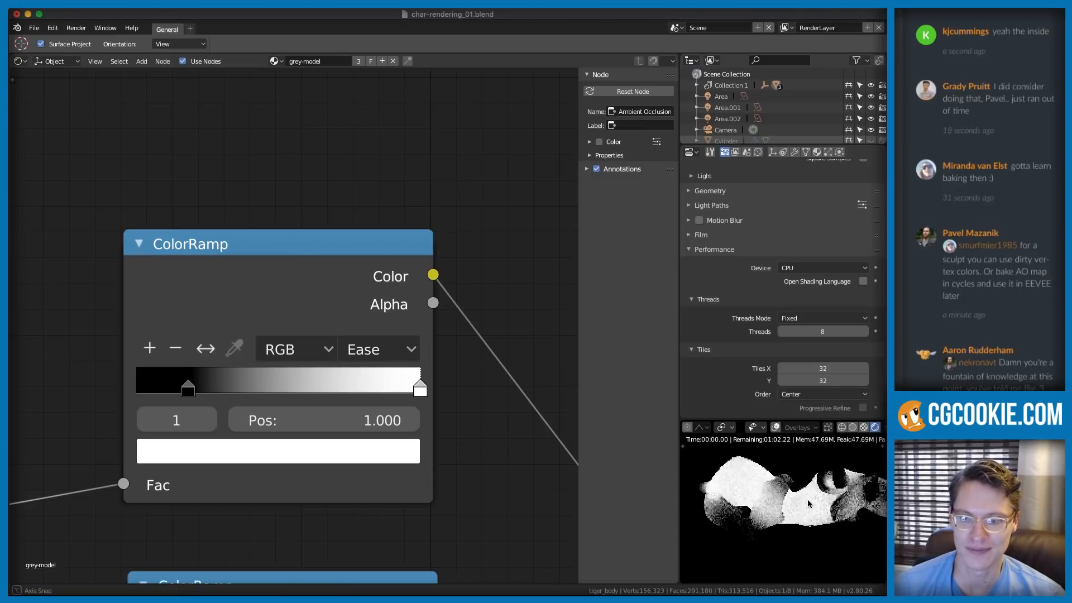
- Route the Principled BSDF back to the Material Output in place of the ColorRamp preview
scroll(371, 302, down, 3)
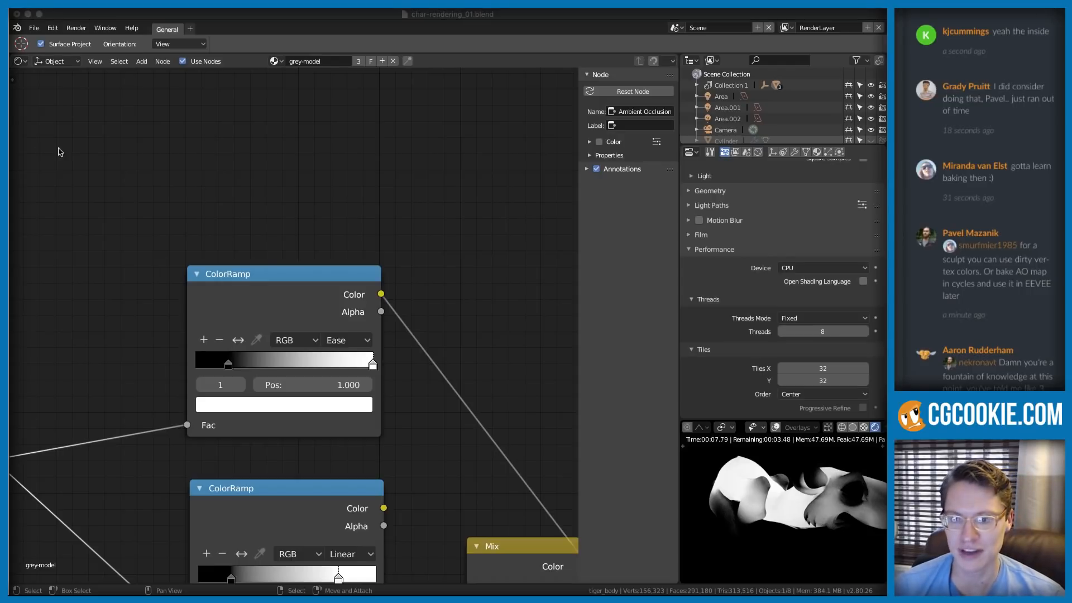
scroll(459, 363, down, 3)
scroll(446, 374, down, 4)
middle_drag(567, 575, 271, 455)
click(408, 450)
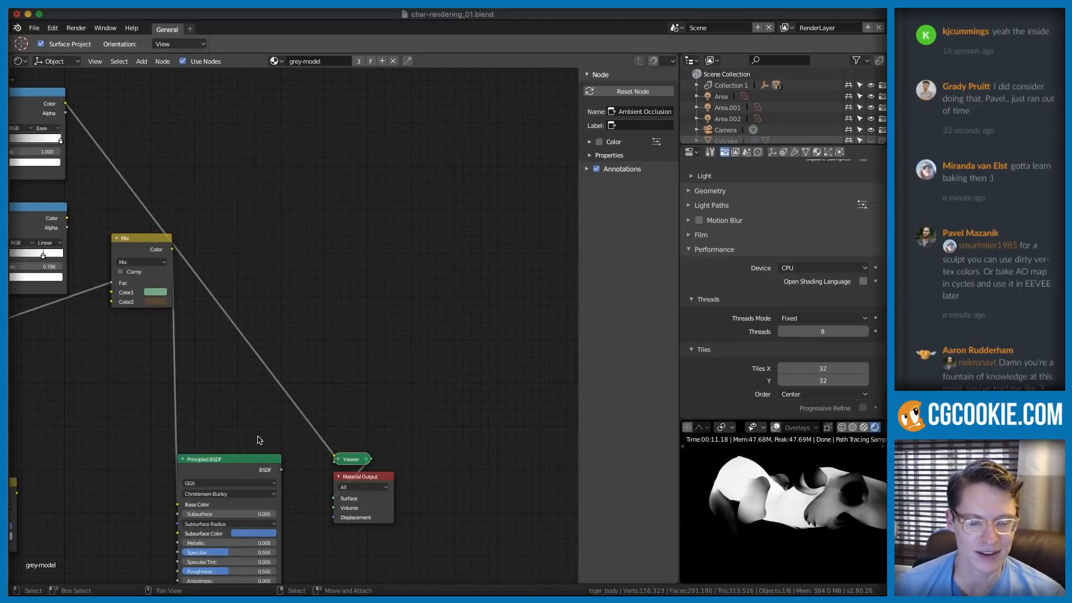
ctrl+shift+click(270, 463)
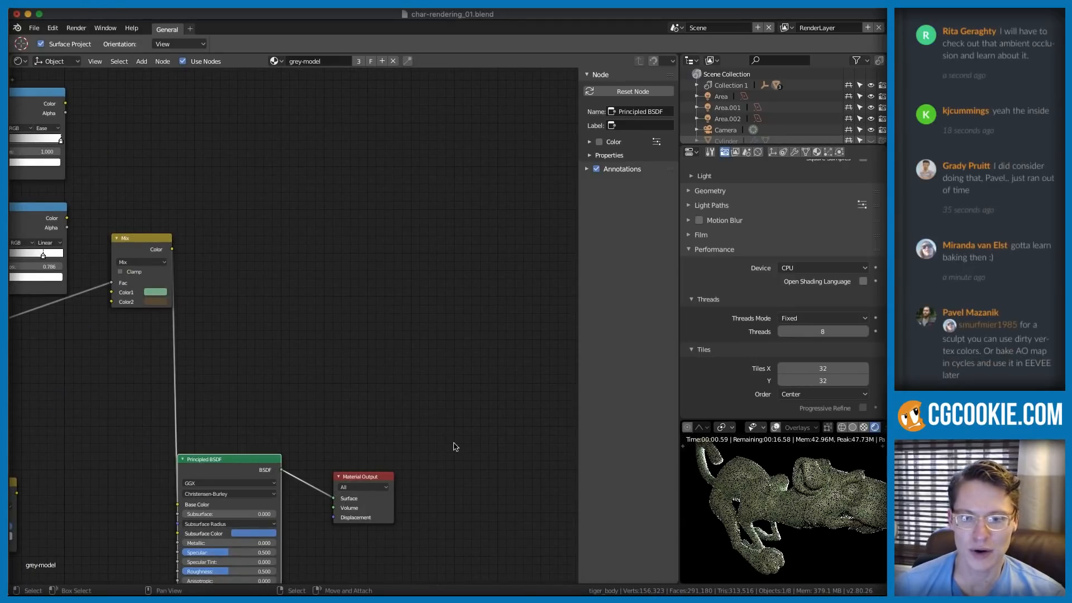
- Preview the pointiness ColorRamp on the tiger and tighten its stops, with the white stop at position 0.505
middle_drag(238, 293, 403, 318)
scroll(385, 366, up, 4)
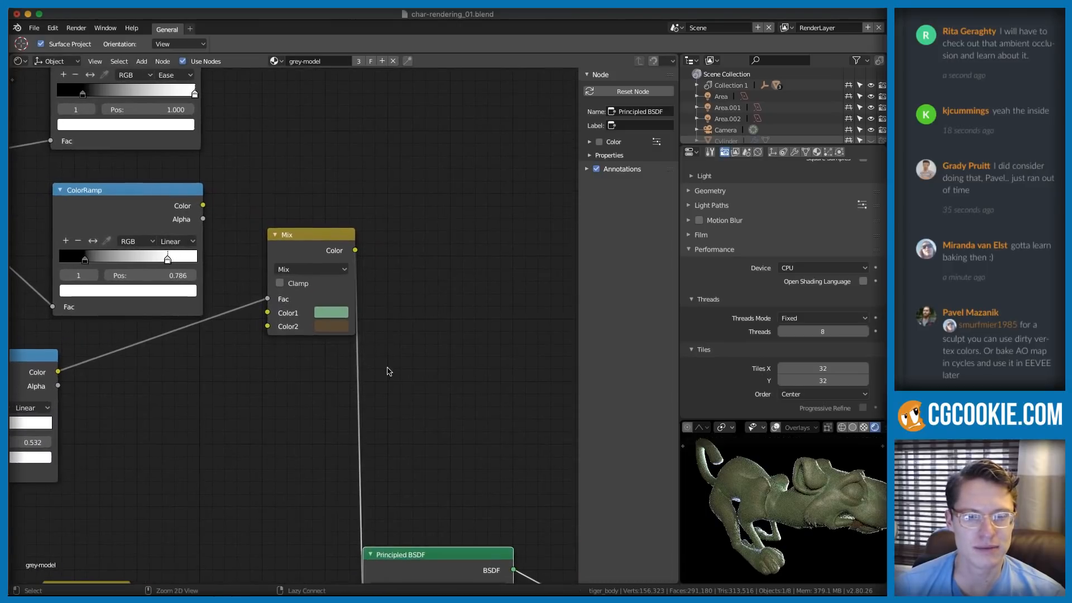
middle_drag(236, 378, 443, 285)
scroll(162, 369, down, 1)
middle_drag(161, 369, 344, 324)
ctrl+shift+click(230, 364)
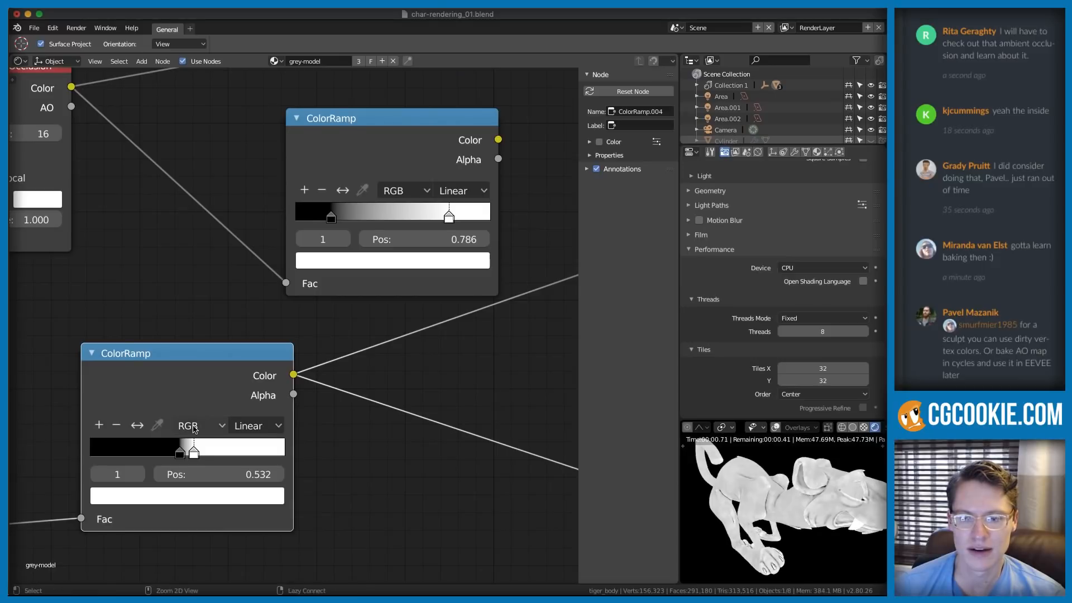
scroll(293, 346, up, 1)
middle_drag(173, 470, 170, 477)
mouse_move(173, 486)
mouse_down()
mouse_move(183, 486)
mouse_move(156, 485)
mouse_move(167, 484)
mouse_up()
- Reconnect the Principled BSDF to the Material Output and view the whole tiger with the green and brown mix
middle_drag(343, 347, 134, 407)
scroll(134, 407, down, 8)
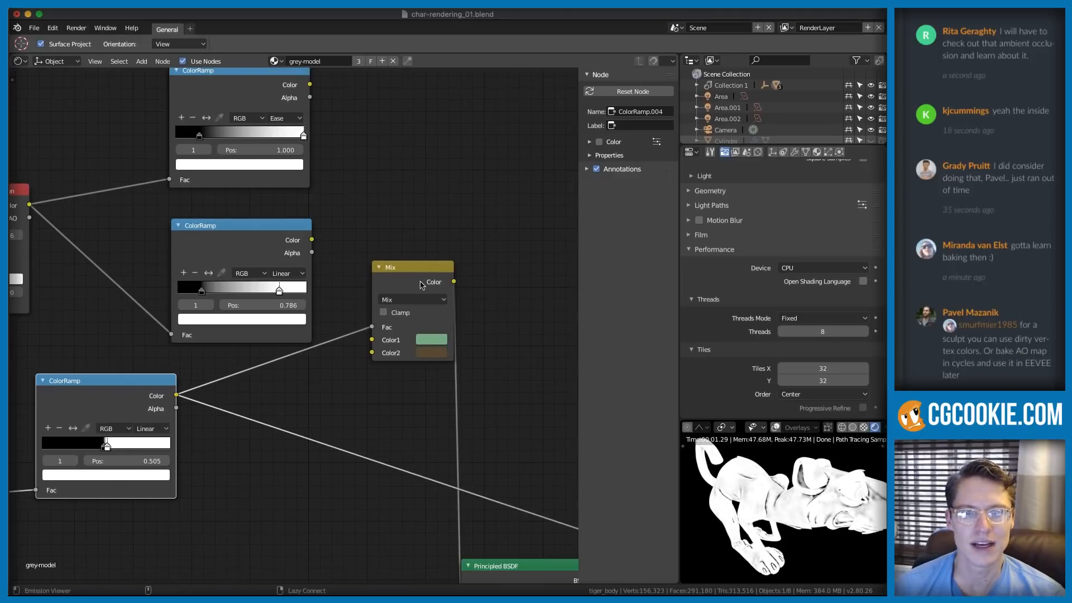
middle_drag(434, 334, 283, 171)
click(405, 405)
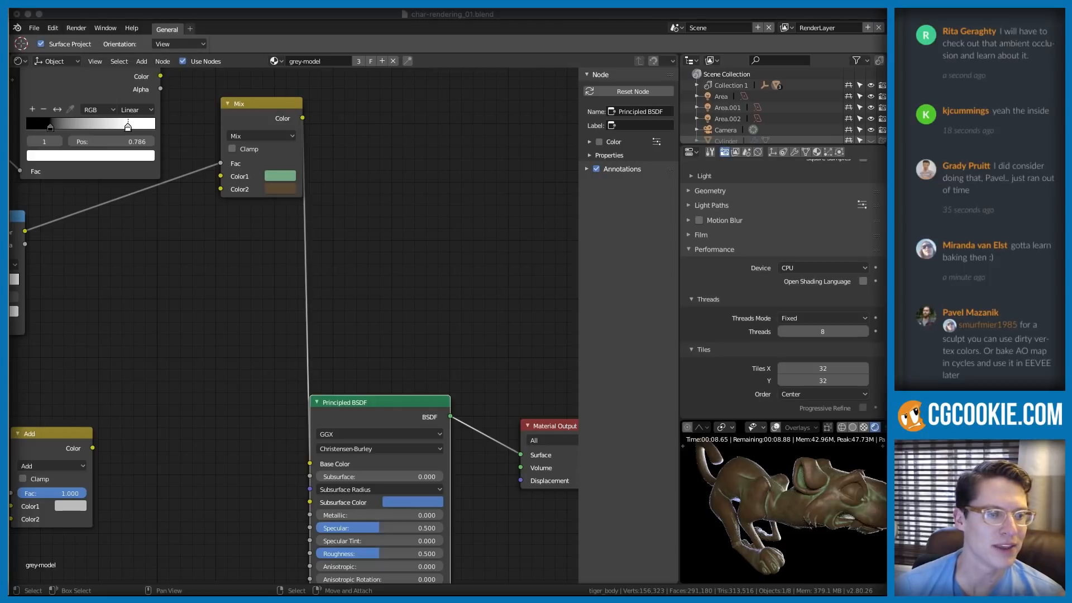
middle_drag(816, 500, 844, 482)
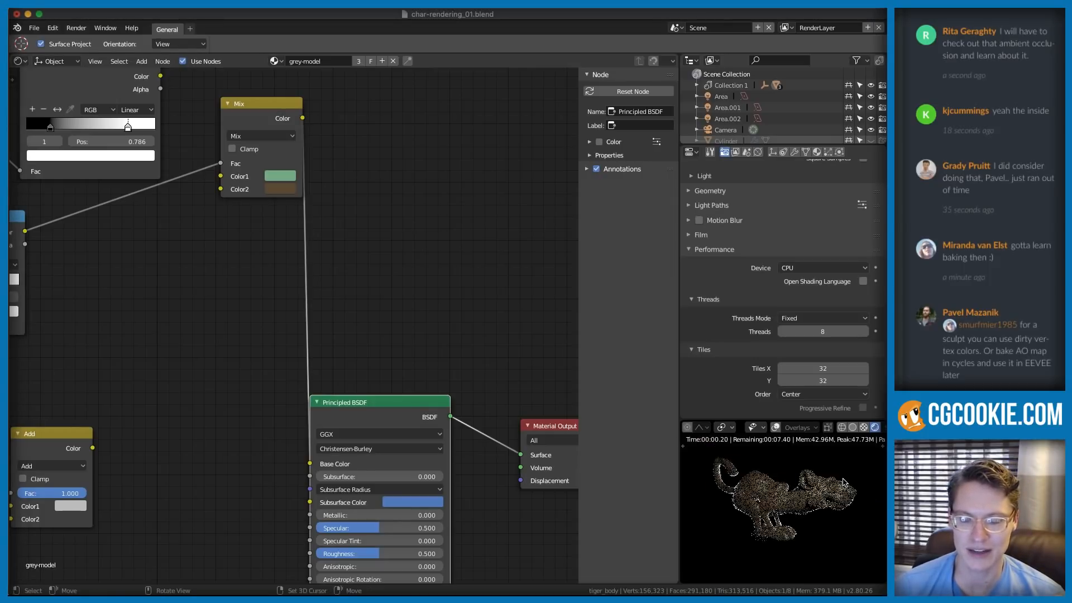